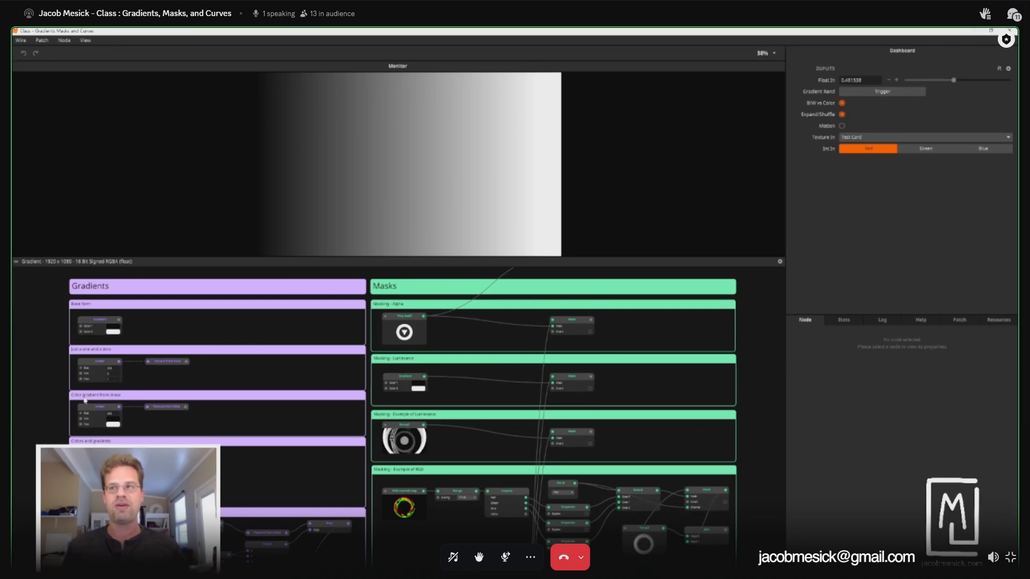
{"action": "scroll", "coordinate": [119, 426], "scroll_direction": "up", "scroll_amount": 1}
{"action": "left_click_drag", "start_coordinate": [193, 425], "coordinate": [436, 447]}
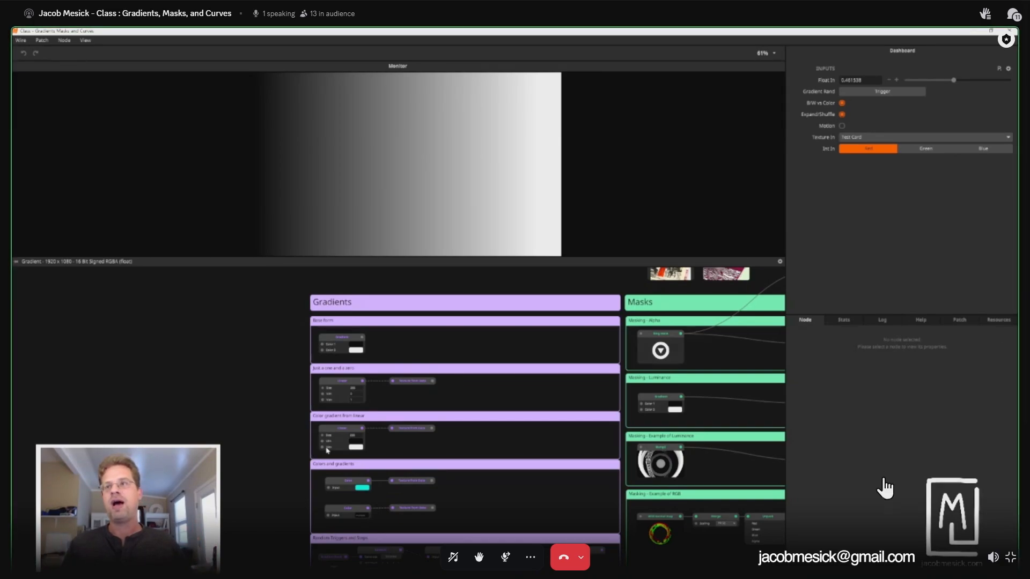
{"action": "left_click", "coordinate": [1011, 558]}
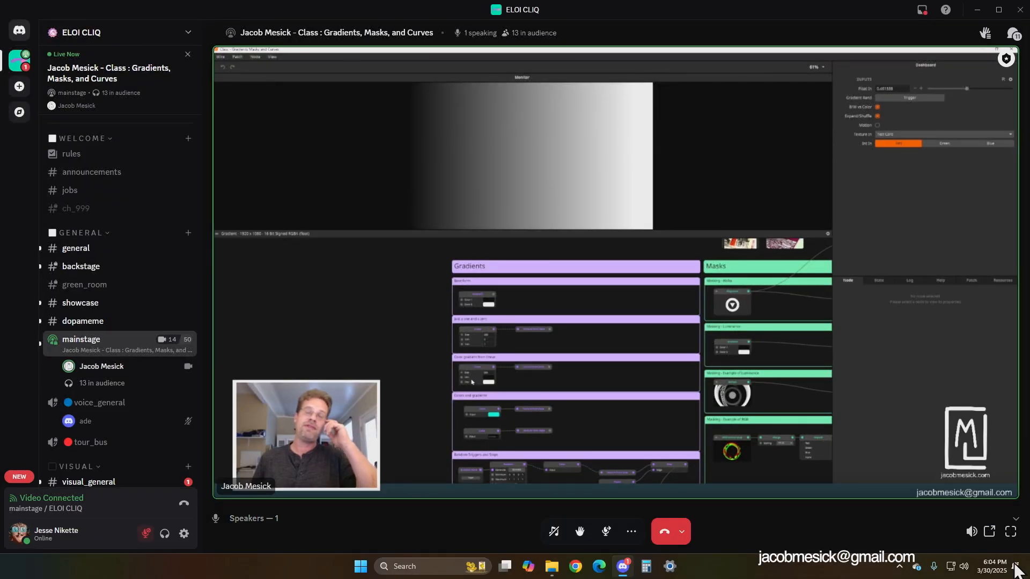
{"action": "left_click", "coordinate": [1011, 531]}
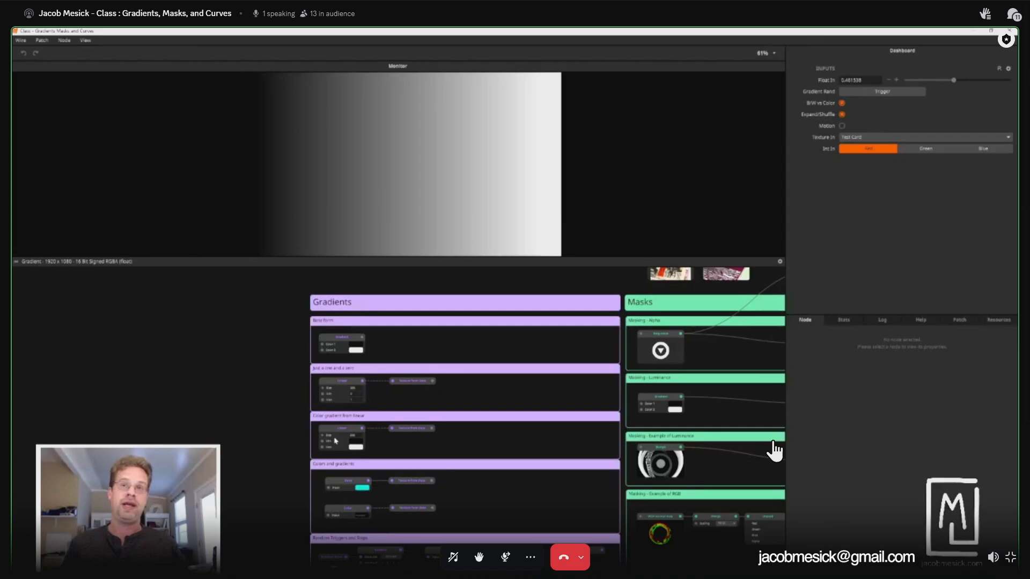
{"action": "left_click", "coordinate": [861, 429]}
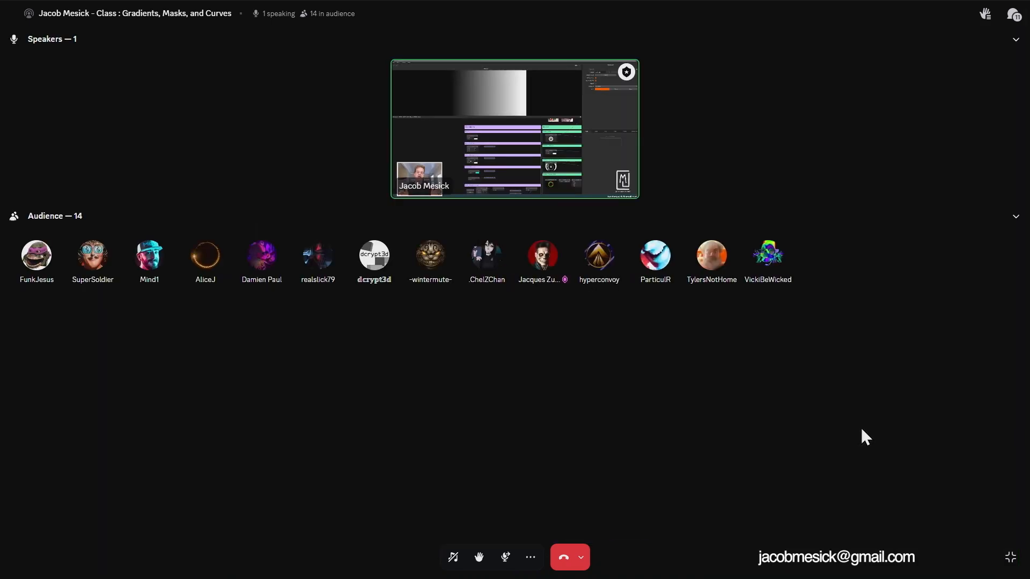
{"action": "left_click", "coordinate": [538, 153]}
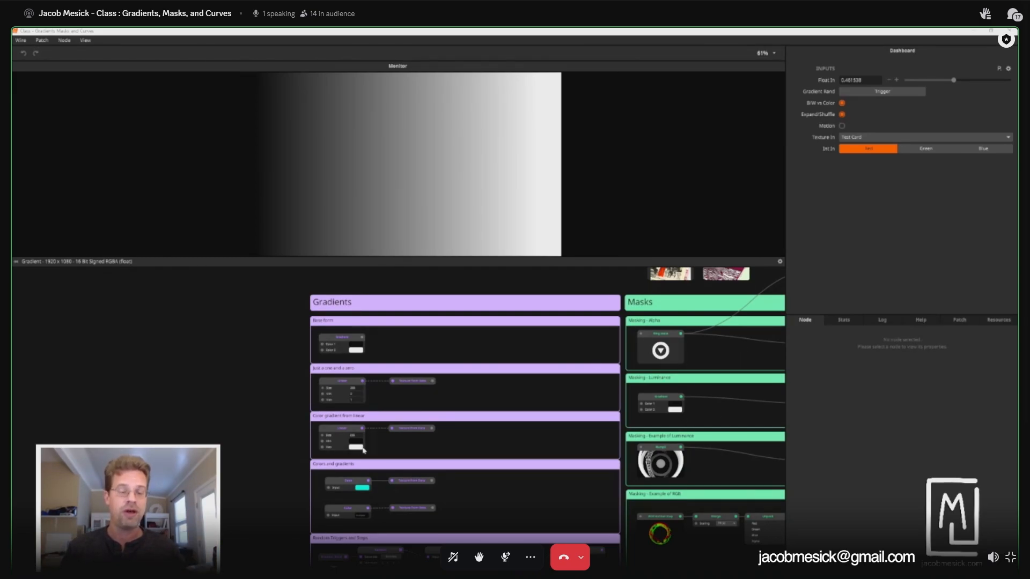
Step: Try the vertical, radial and angular types on the Base form Gradient node and return it to horizontal
{"action": "scroll", "coordinate": [365, 448], "scroll_direction": "up", "scroll_amount": 5}
{"action": "scroll", "coordinate": [535, 493], "scroll_direction": "up", "scroll_amount": 4}
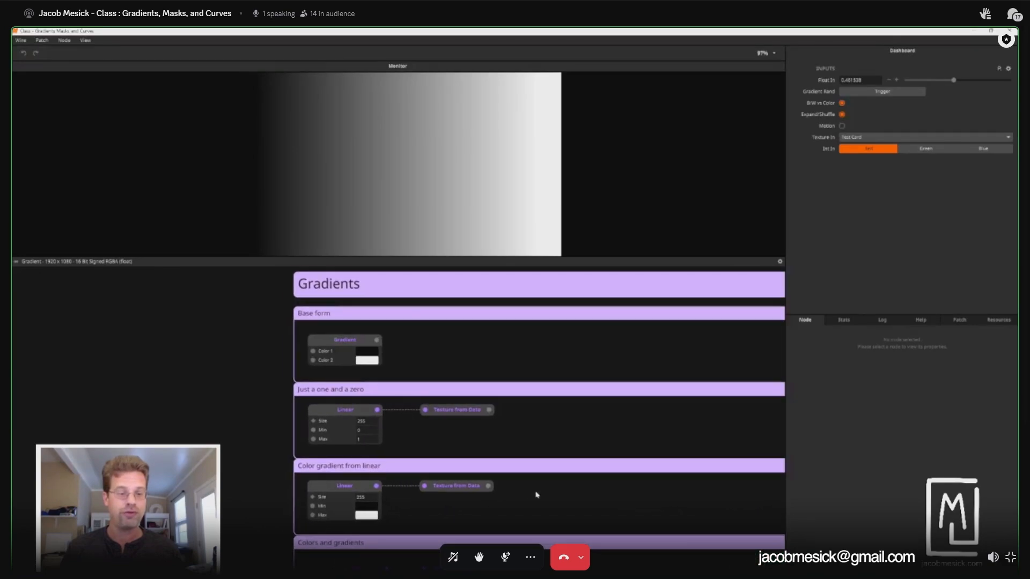
{"action": "scroll", "coordinate": [536, 526], "scroll_direction": "up", "scroll_amount": 1}
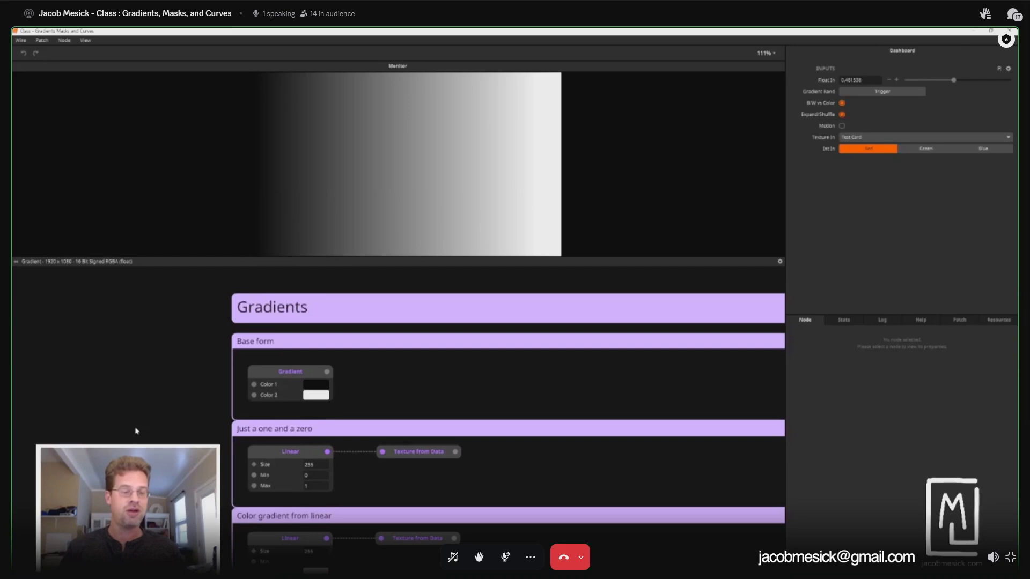
{"action": "left_click_drag", "start_coordinate": [136, 430], "coordinate": [220, 426]}
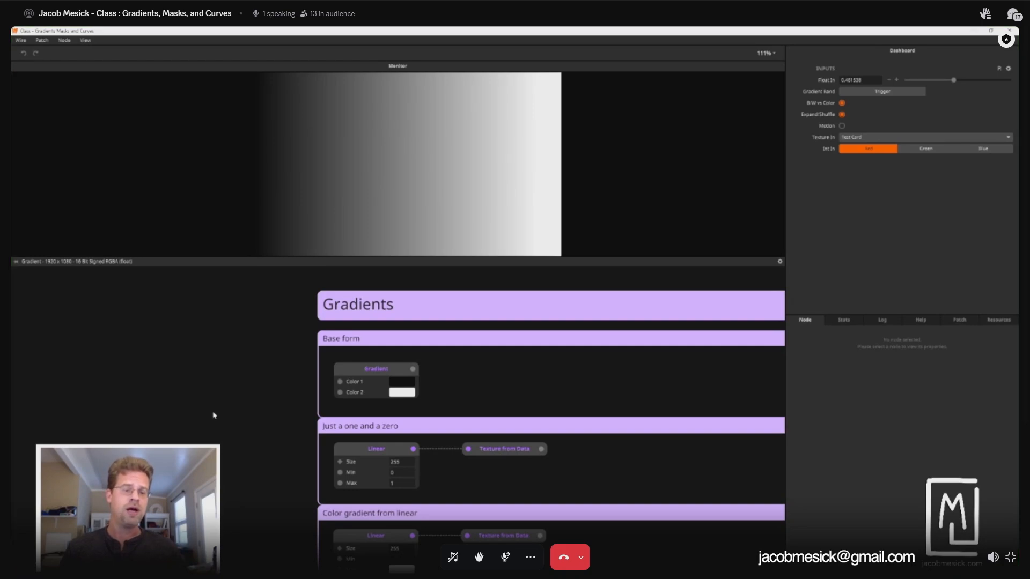
{"action": "left_click", "coordinate": [369, 376]}
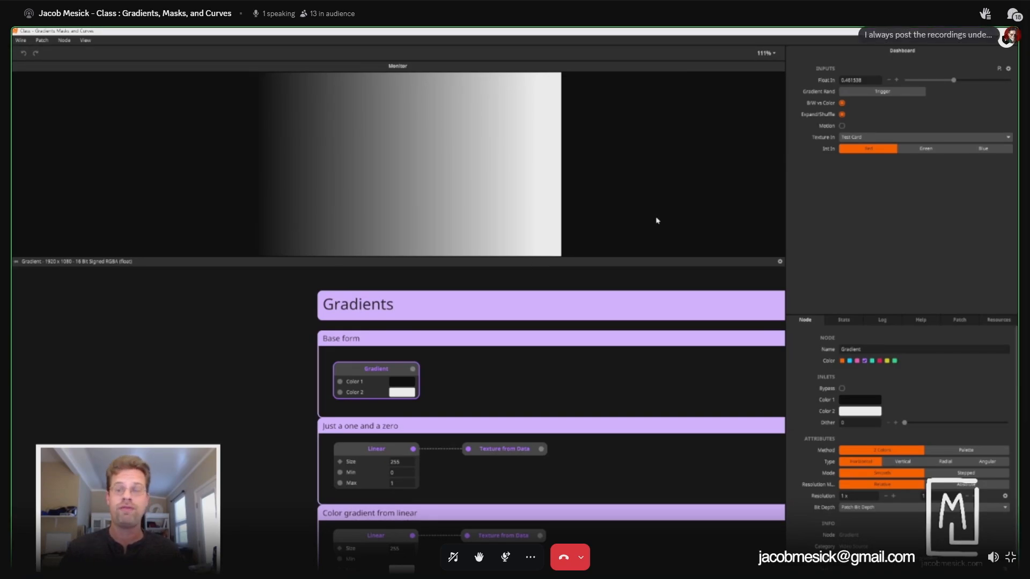
{"action": "left_click", "coordinate": [908, 465]}
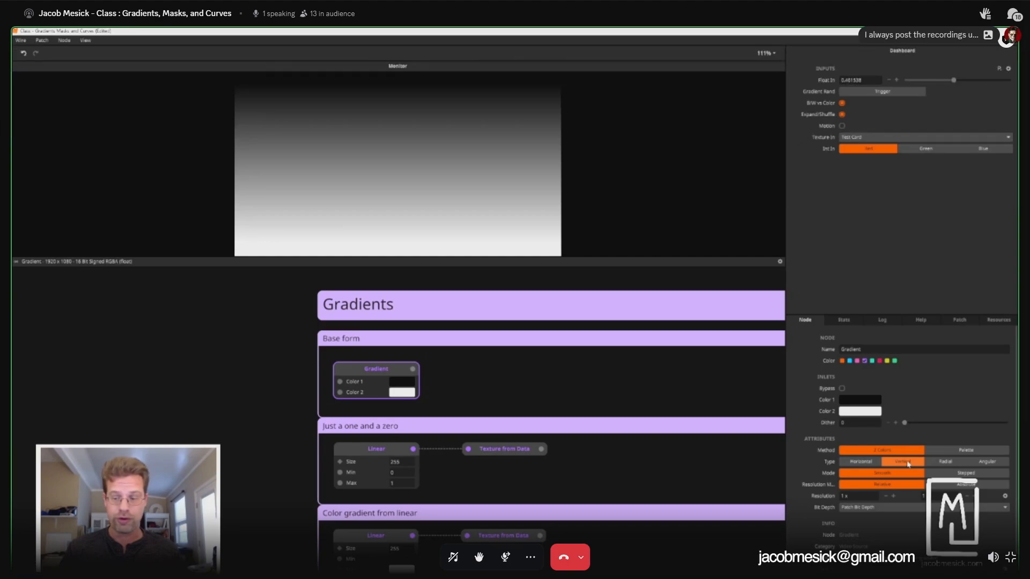
{"action": "left_click", "coordinate": [957, 464]}
{"action": "left_click", "coordinate": [984, 462]}
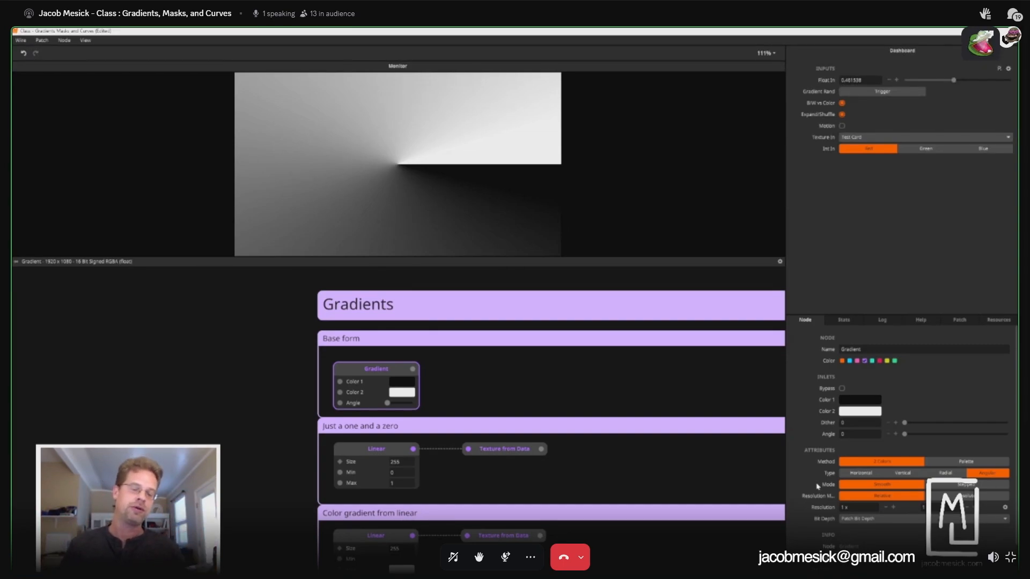
{"action": "left_click", "coordinate": [860, 474]}
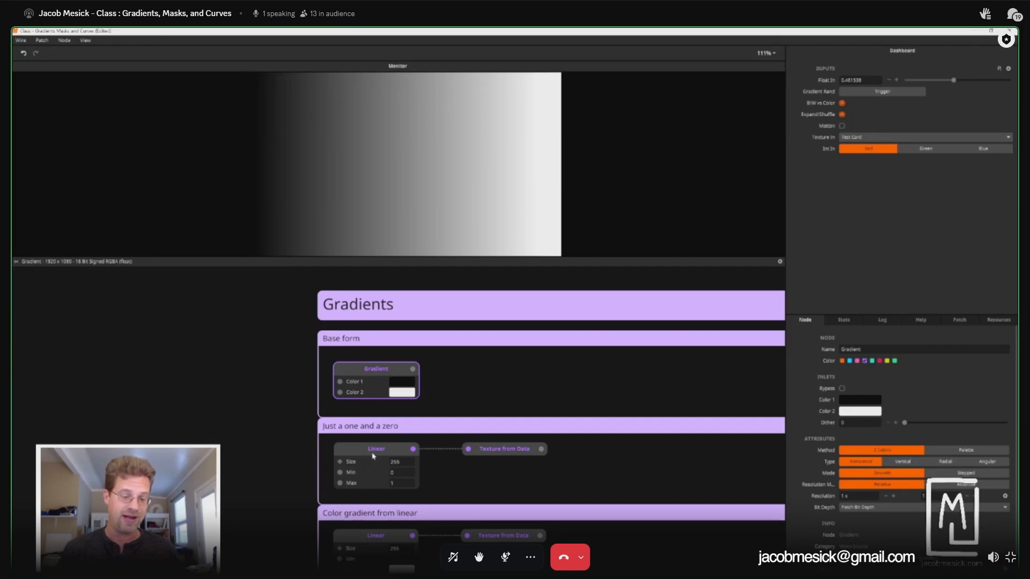
Step: Compare the Linear and Texture from Data nodes in the "Just a one and a zero" group with the Base form Gradient node
{"action": "left_click_drag", "start_coordinate": [302, 435], "coordinate": [272, 384]}
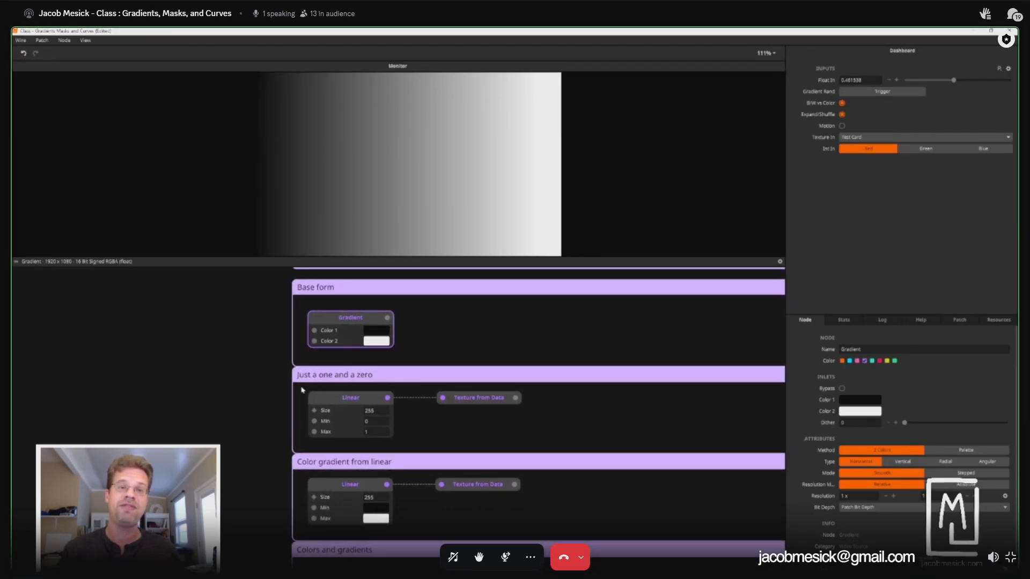
{"action": "left_click", "coordinate": [347, 409]}
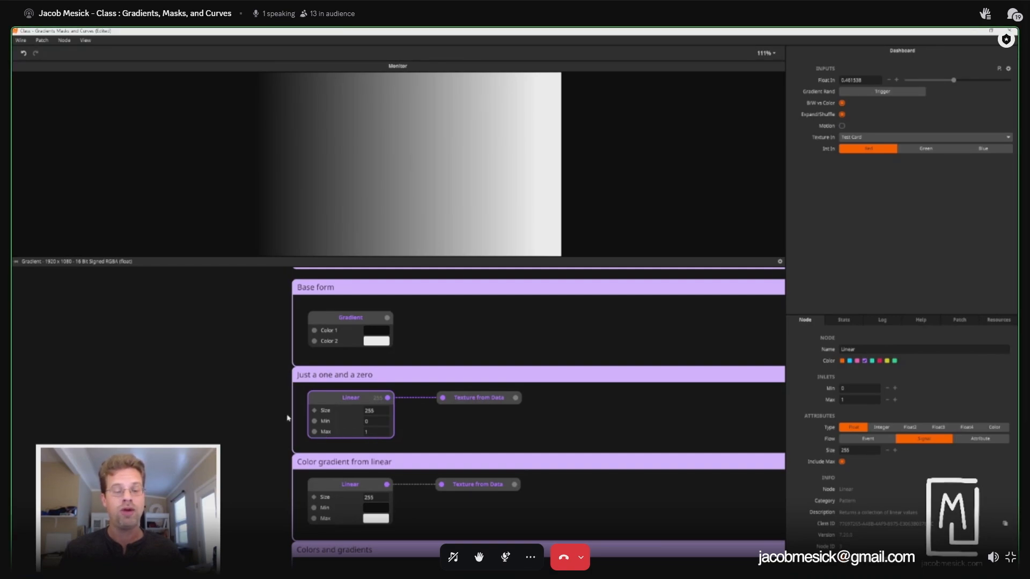
{"action": "left_click", "coordinate": [469, 397]}
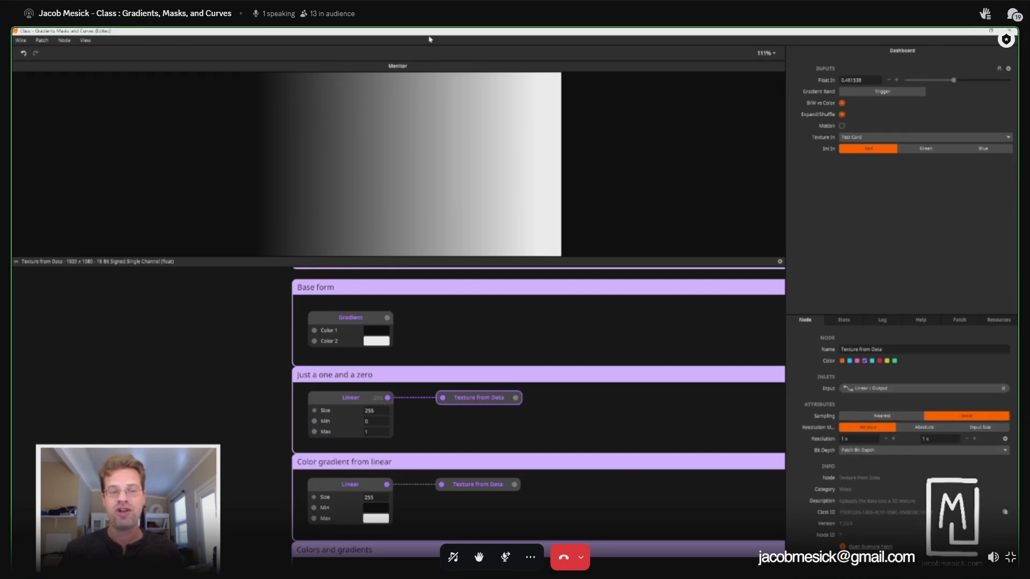
{"action": "left_click", "coordinate": [350, 320]}
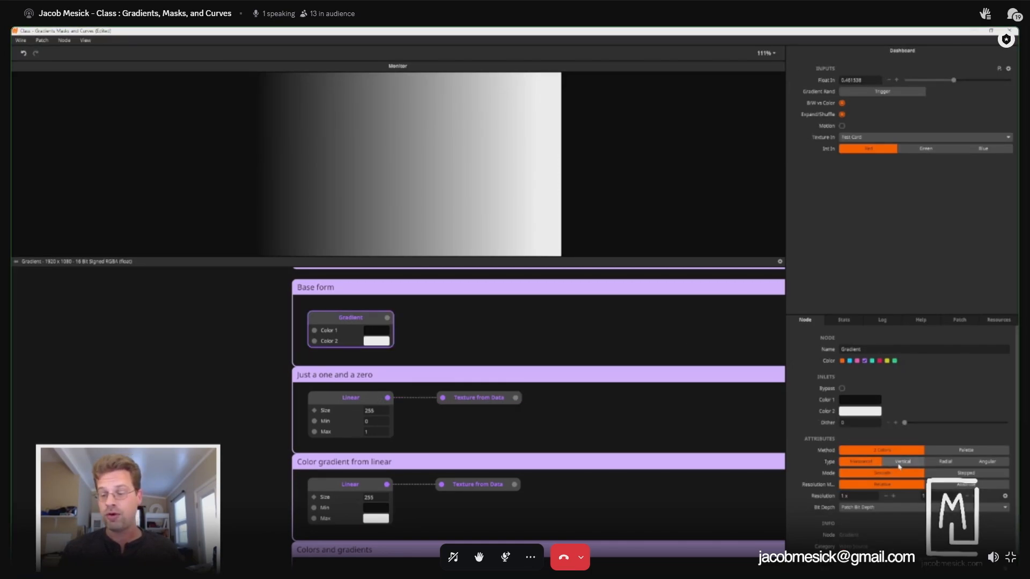
{"action": "left_click", "coordinate": [945, 461]}
{"action": "left_click", "coordinate": [488, 400]}
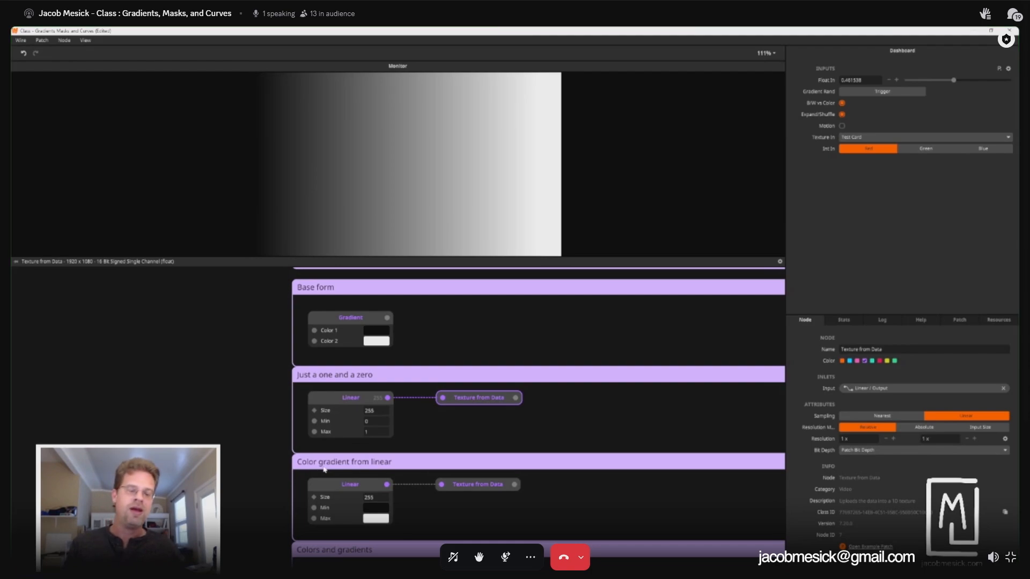
Step: Set the Linear node in "Color gradient from linear" to yellow Min and orange Max, and preview its Texture from Data
{"action": "scroll", "coordinate": [202, 421], "scroll_direction": "down", "scroll_amount": 2}
{"action": "left_click", "coordinate": [318, 409]}
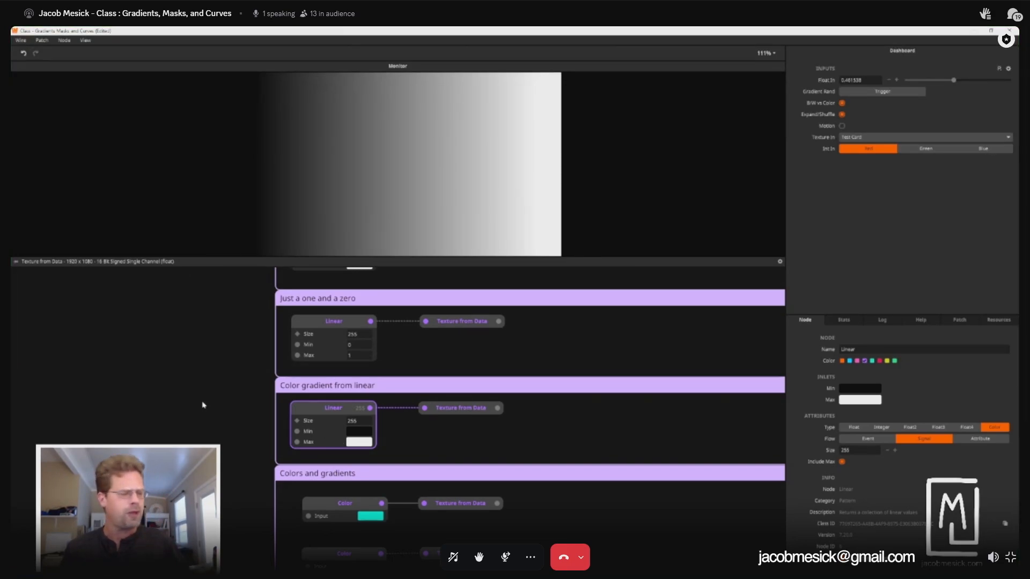
{"action": "left_click", "coordinate": [359, 431]}
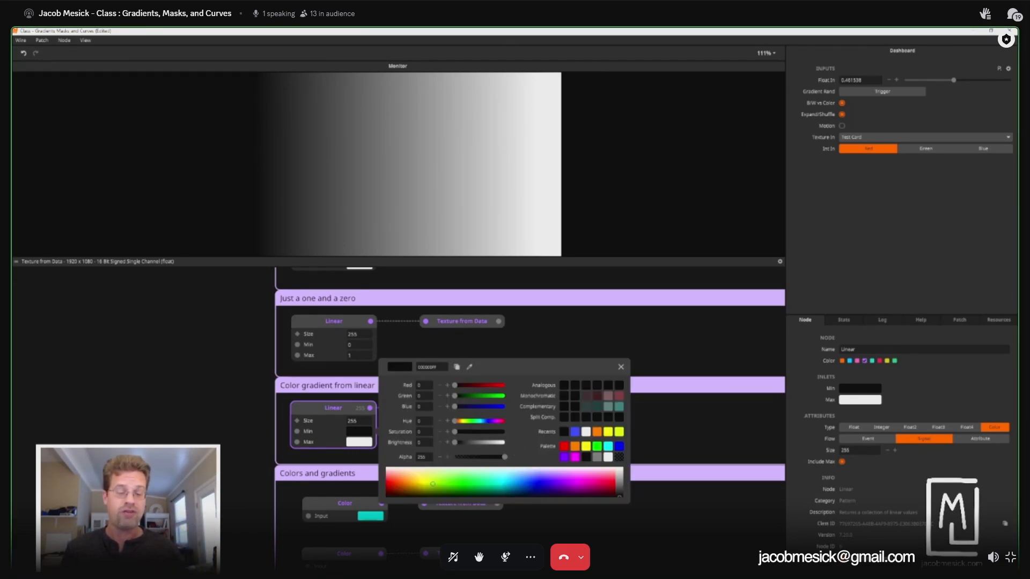
{"action": "left_click", "coordinate": [419, 477]}
{"action": "left_click", "coordinate": [358, 442]}
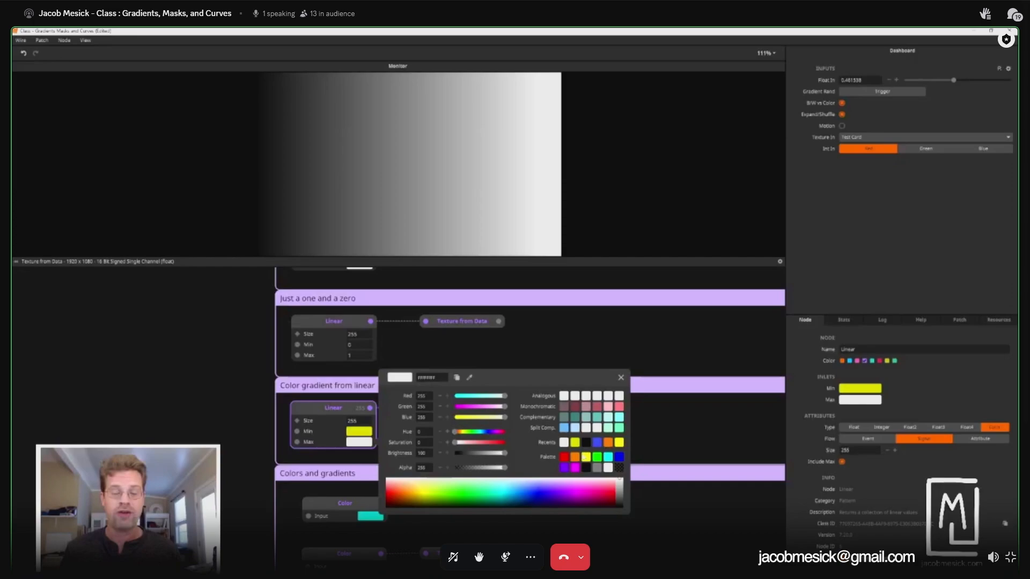
{"action": "left_click", "coordinate": [574, 457]}
{"action": "left_click", "coordinate": [465, 430]}
{"action": "left_click", "coordinate": [460, 410]}
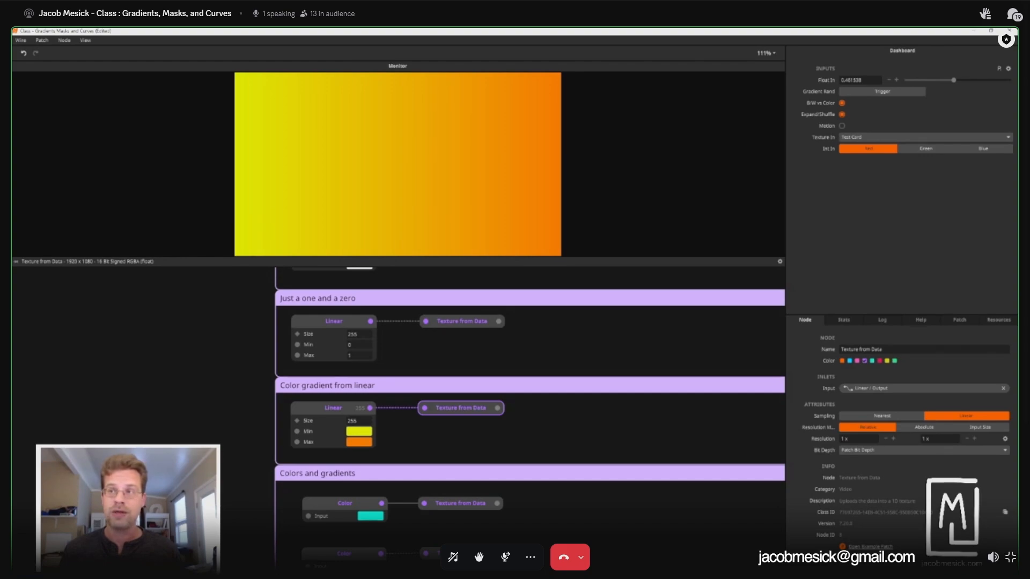
Step: Preview the textures of the single-color and the multiple-color Color nodes in the "Colors and gradients" group
{"action": "scroll", "coordinate": [218, 386], "scroll_direction": "down", "scroll_amount": 3}
{"action": "scroll", "coordinate": [259, 402], "scroll_direction": "right", "scroll_amount": 3}
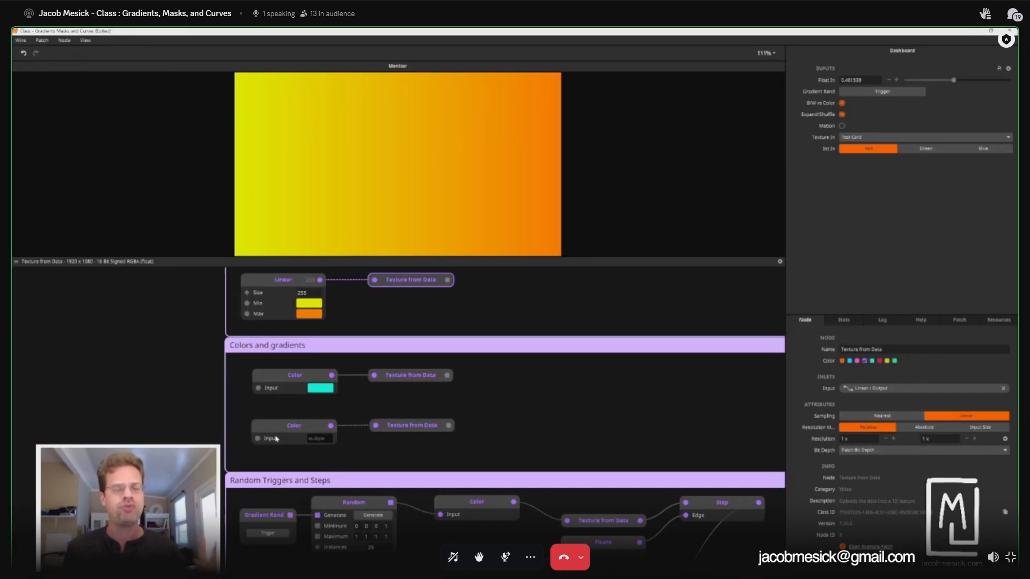
{"action": "left_click", "coordinate": [269, 385]}
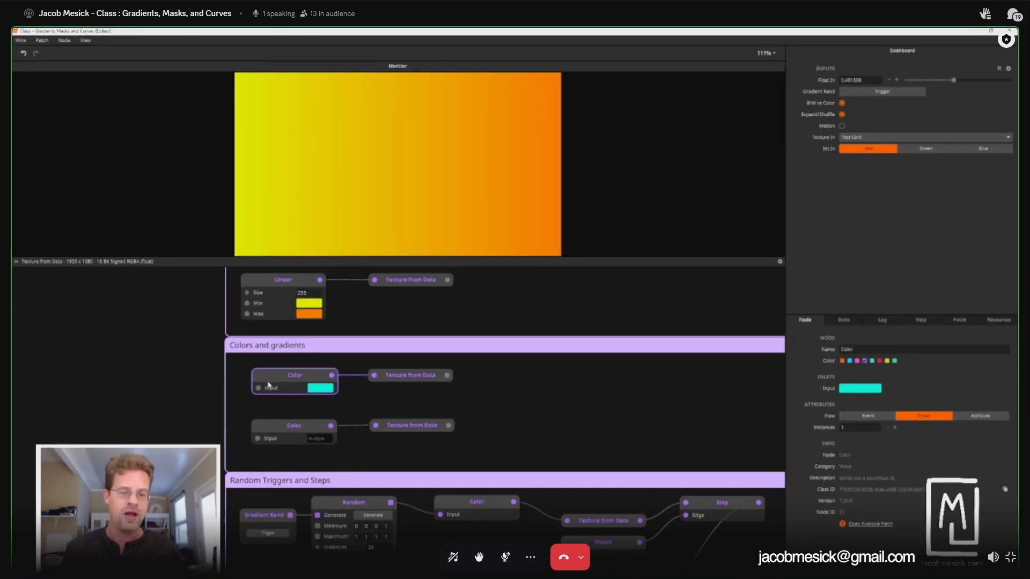
{"action": "left_click", "coordinate": [432, 377]}
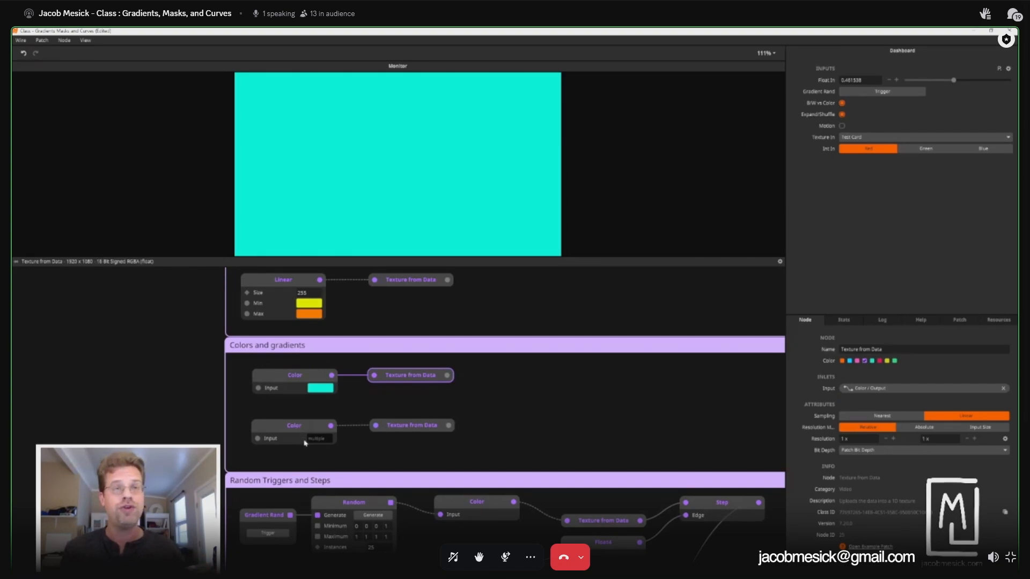
{"action": "left_click", "coordinate": [407, 427]}
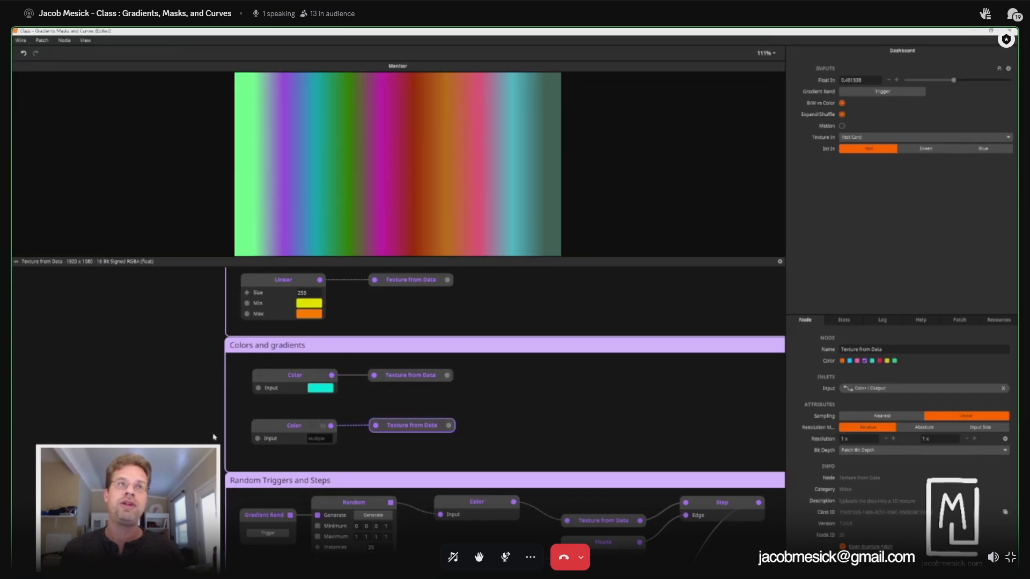
Step: Randomize the instance colors of the multiple-color Color node in "Colors and gradients"
{"action": "left_click", "coordinate": [294, 427]}
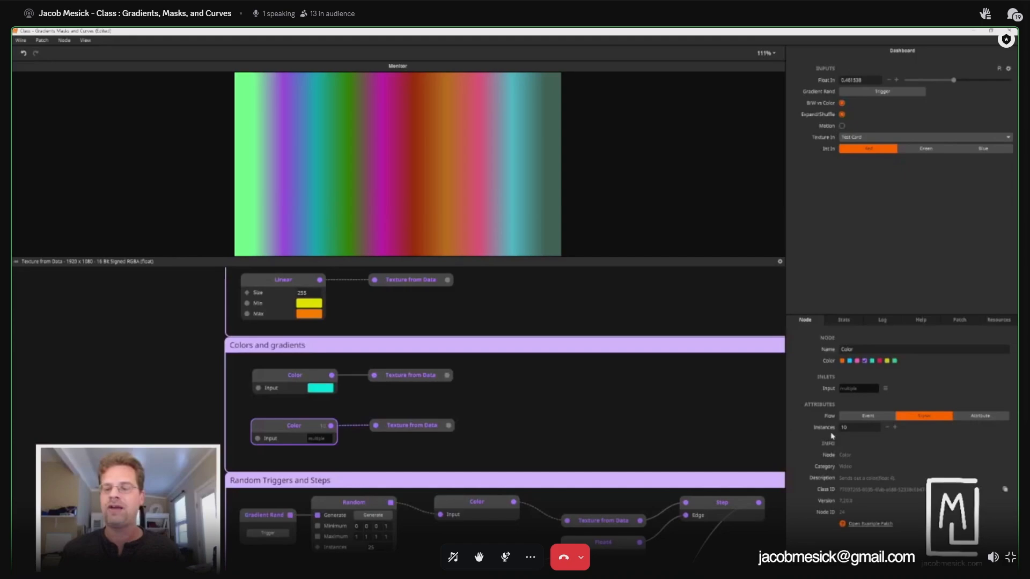
{"action": "left_click", "coordinate": [885, 390]}
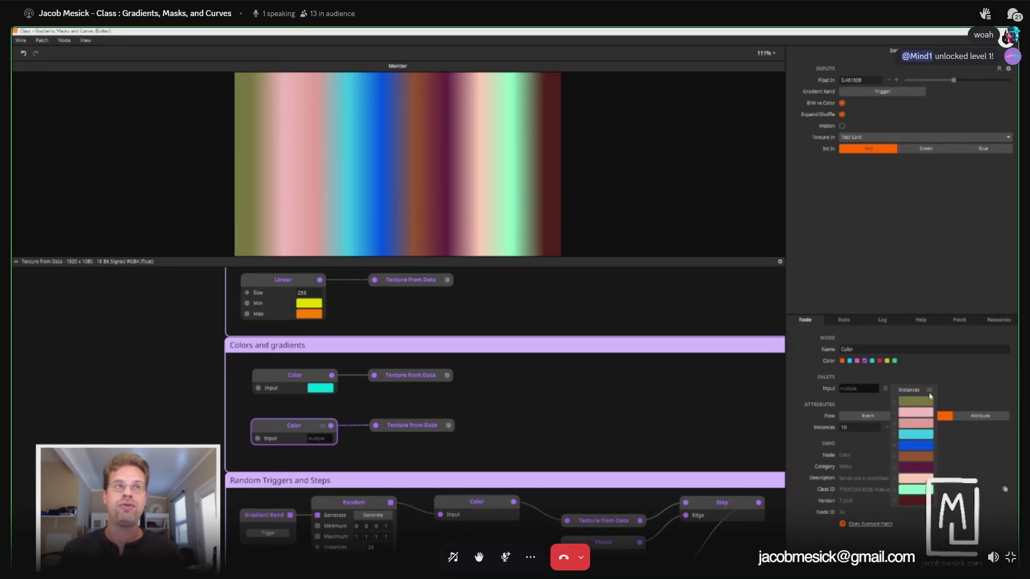
{"action": "left_click", "coordinate": [469, 458]}
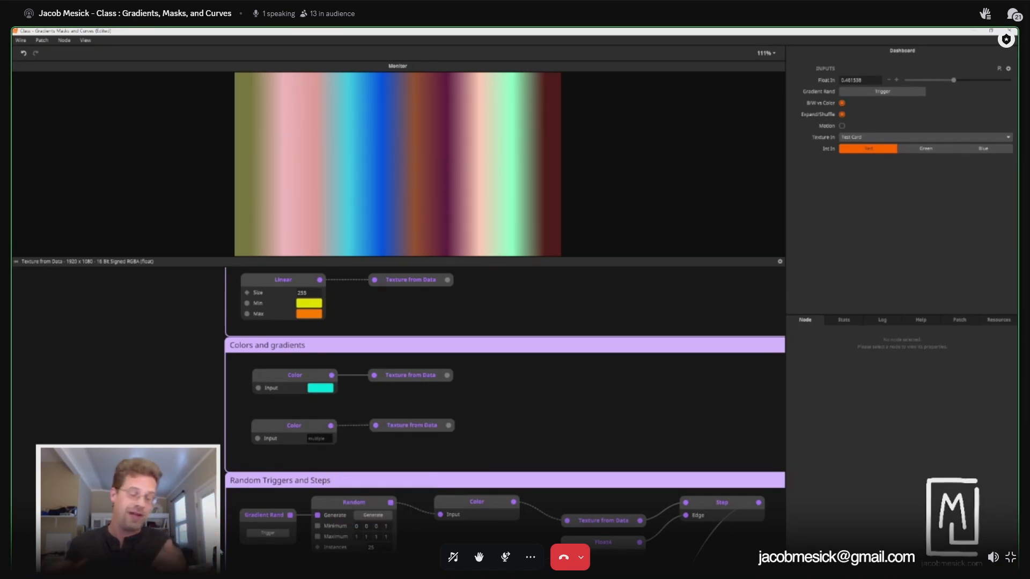
Step: Set the multiple-color Color node to 25 instances and randomize all of its instance colors
{"action": "left_click", "coordinate": [286, 441]}
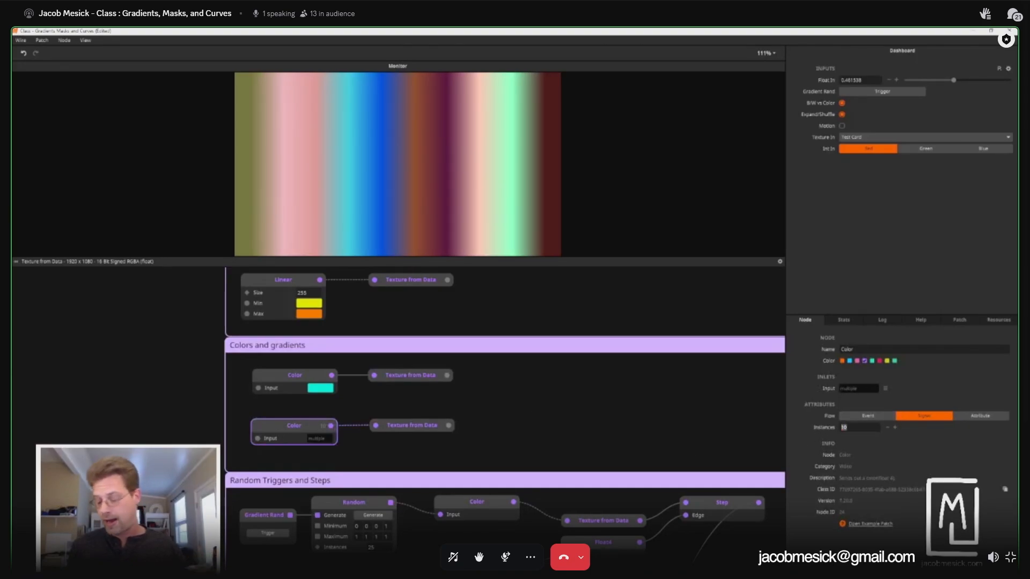
{"action": "key", "text": "Return"}
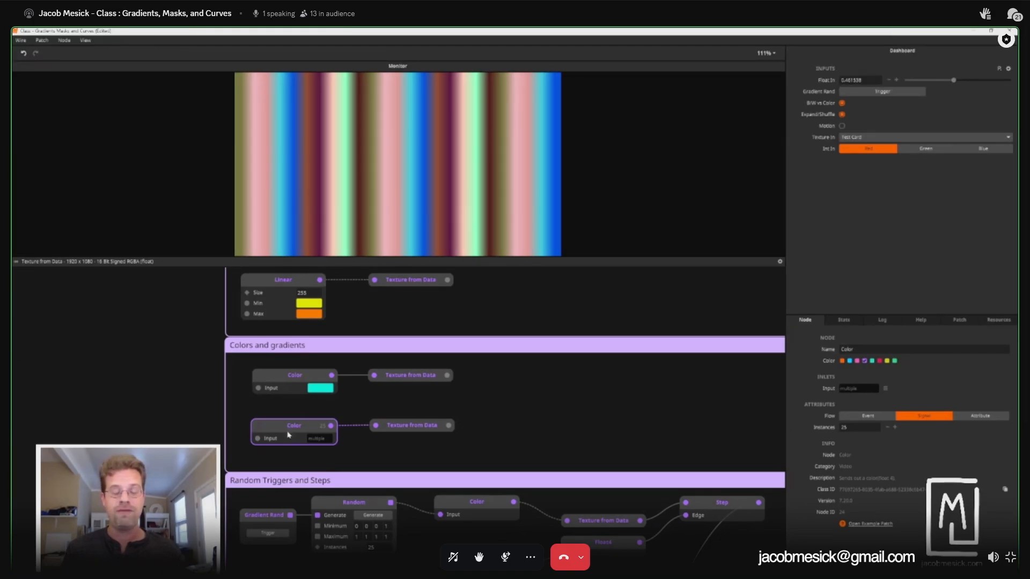
{"action": "left_click", "coordinate": [886, 388]}
{"action": "left_click", "coordinate": [929, 356]}
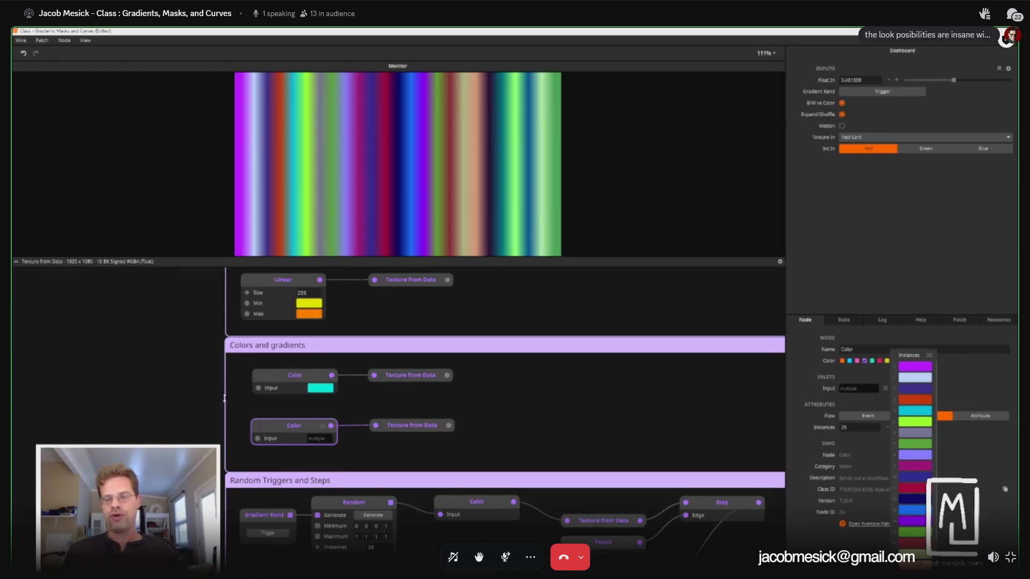
{"action": "left_click", "coordinate": [964, 377]}
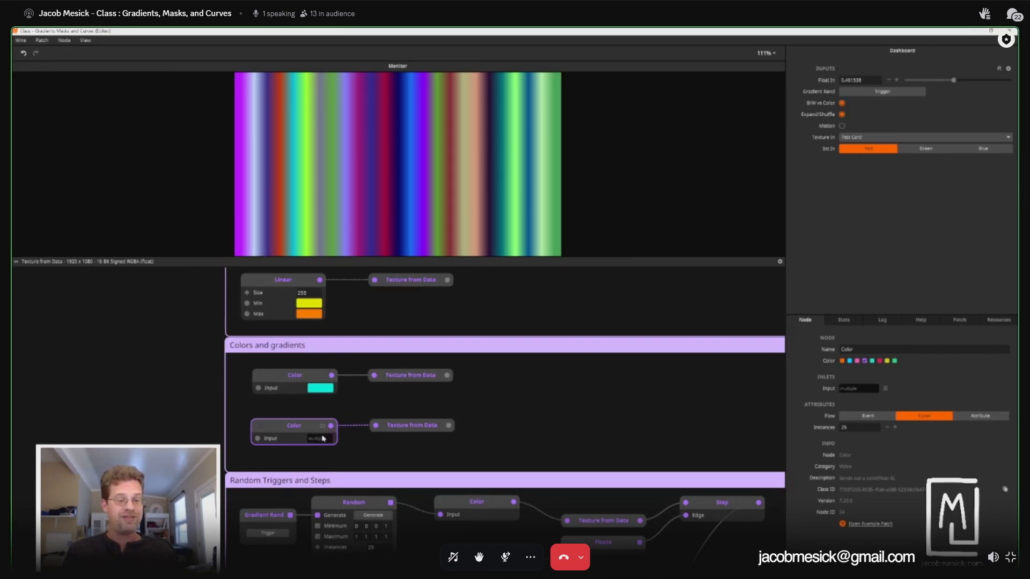
Step: Compare the Texture from Data output of the single cyan color with that of the 25-instance Color node
{"action": "left_click", "coordinate": [409, 425]}
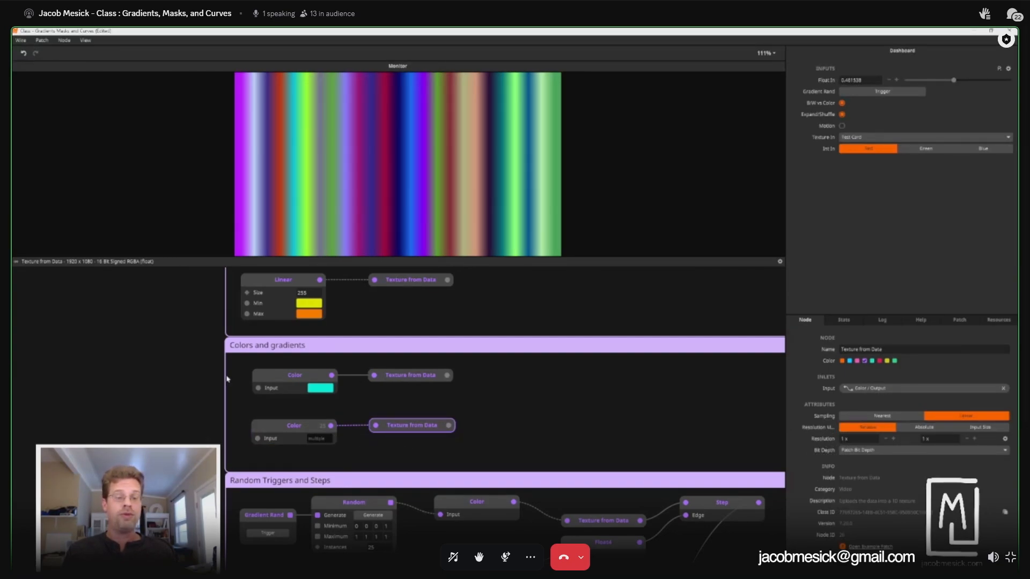
{"action": "left_click", "coordinate": [409, 376]}
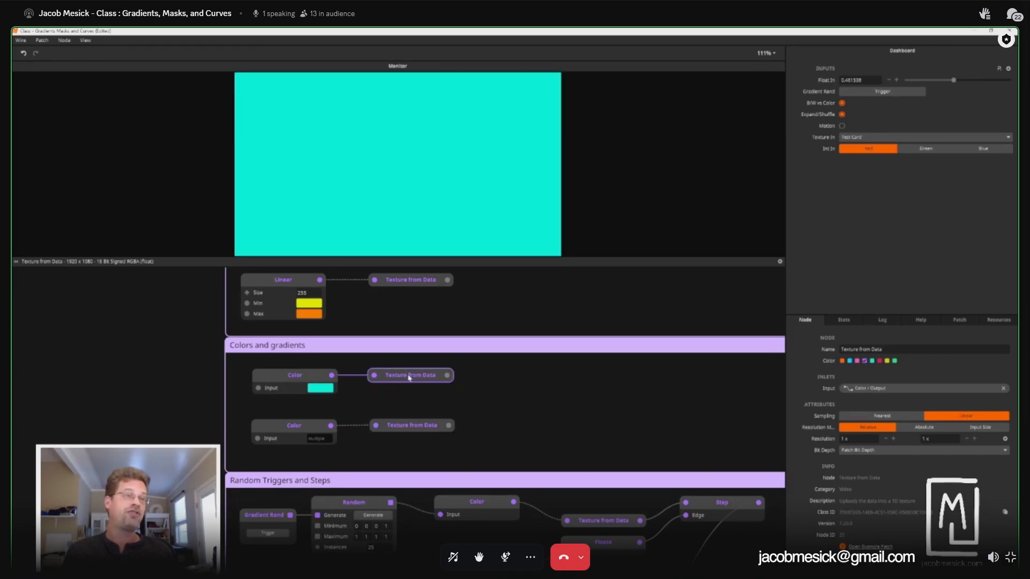
{"action": "left_click", "coordinate": [409, 426]}
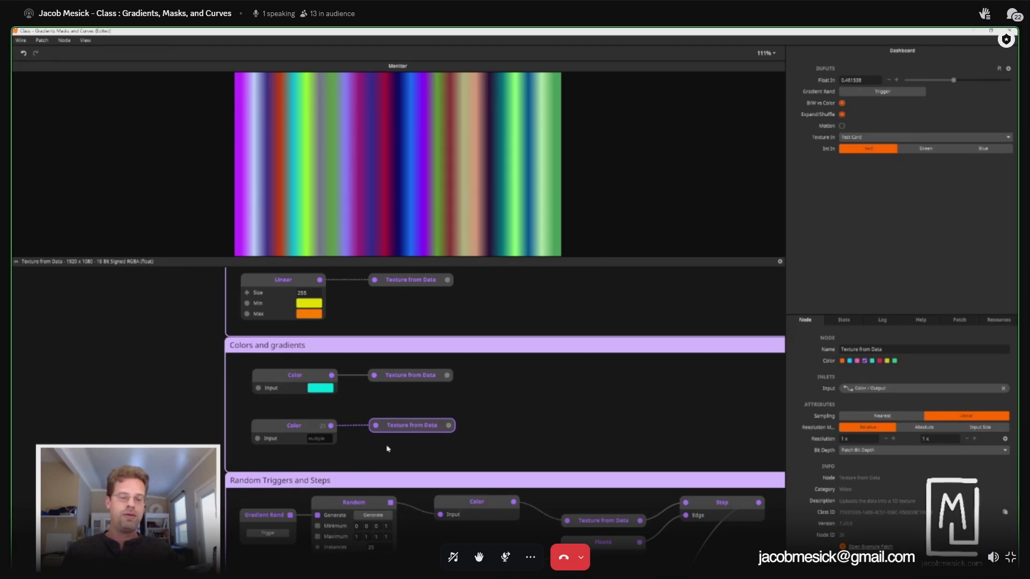
Step: Inspect the output values of the 25-instance Color node in the "Colors and gradients" group
{"action": "left_click", "coordinate": [305, 430]}
{"action": "mouse_move", "coordinate": [332, 431]}
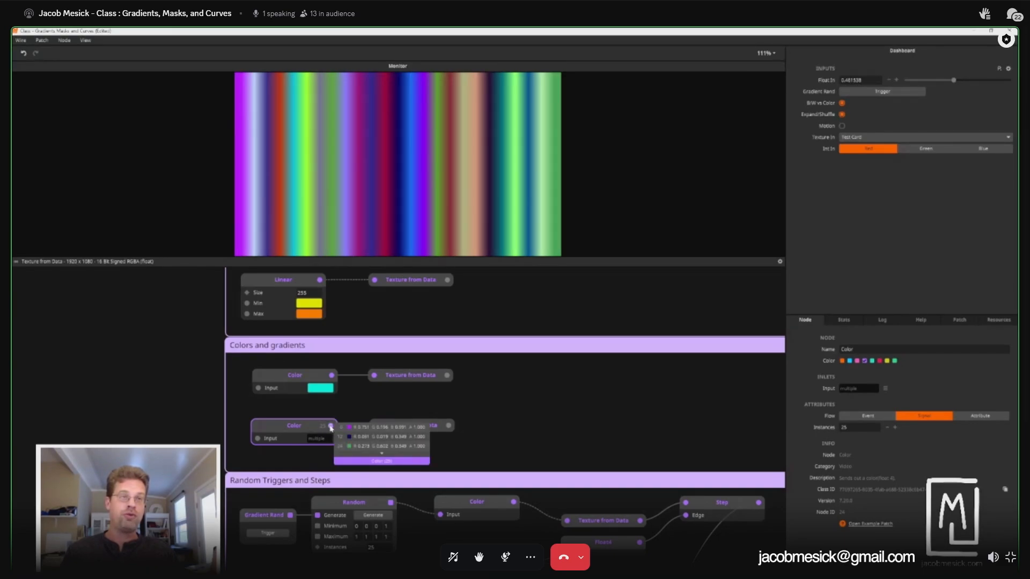
{"action": "left_click", "coordinate": [383, 455]}
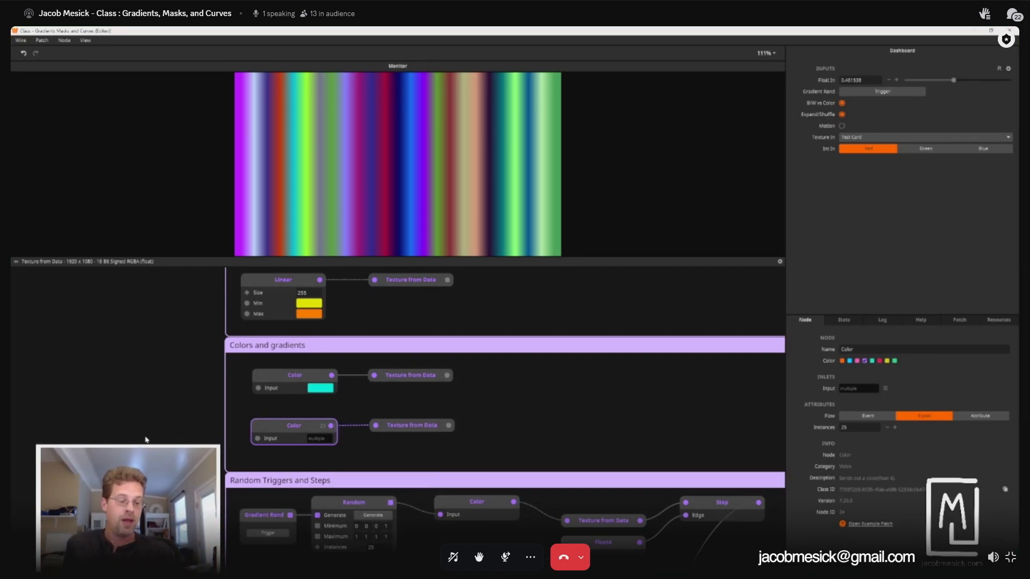
Step: Examine the Color, Gradient Rand and Random nodes in the "Random Triggers and Steps" group
{"action": "left_click_drag", "start_coordinate": [172, 492], "coordinate": [76, 377]}
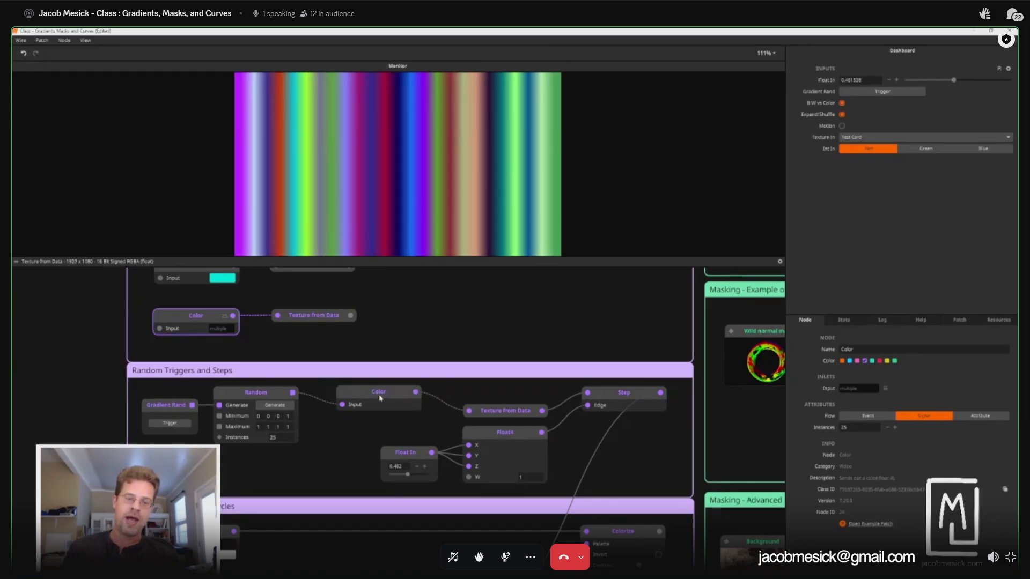
{"action": "left_click", "coordinate": [362, 393]}
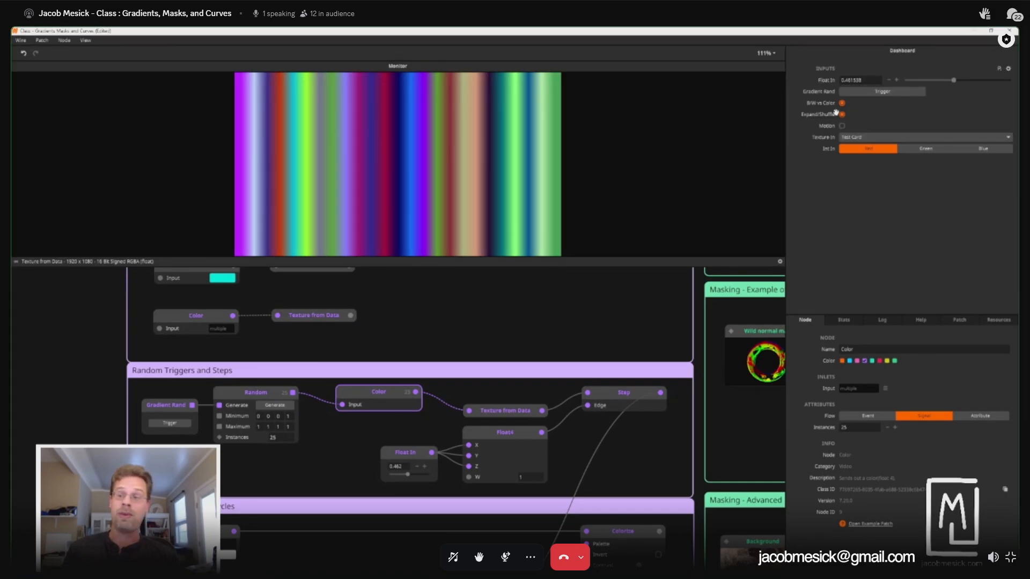
{"action": "left_click", "coordinate": [169, 408]}
{"action": "mouse_move", "coordinate": [168, 408]}
{"action": "left_mouse_down"}
{"action": "mouse_move", "coordinate": [97, 382]}
{"action": "mouse_move", "coordinate": [81, 394]}
{"action": "mouse_move", "coordinate": [168, 404]}
{"action": "left_mouse_up"}
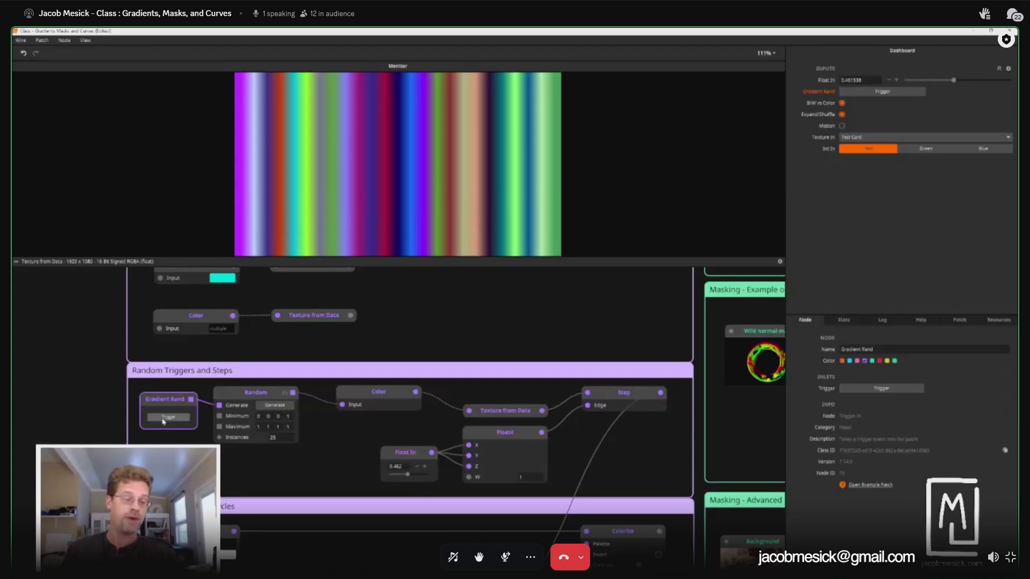
{"action": "left_click", "coordinate": [251, 398]}
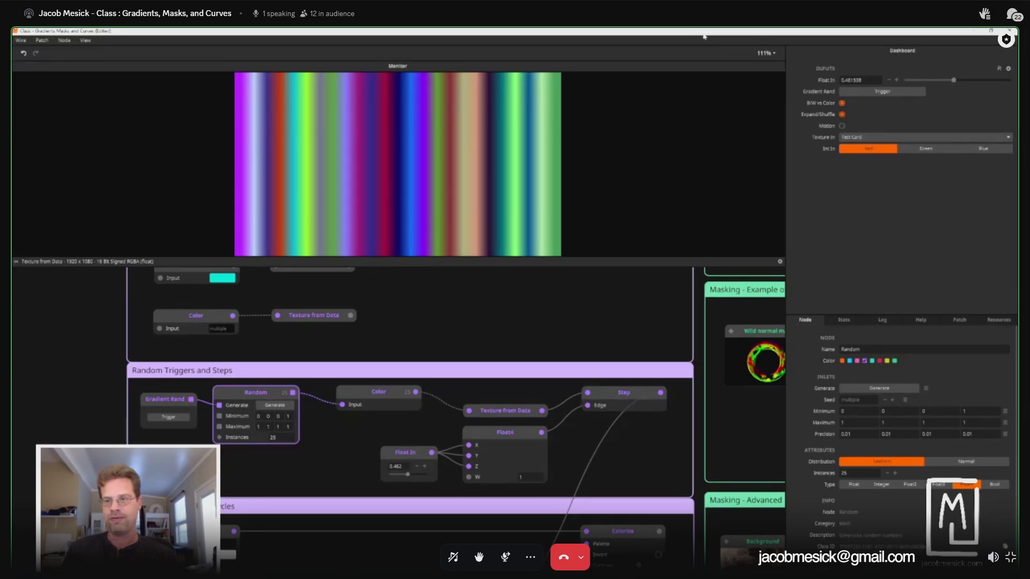
Step: Reposition the application window to show the Random node's Type options unobstructed, and maximize it again
{"action": "mouse_move", "coordinate": [702, 37]}
{"action": "left_mouse_down"}
{"action": "mouse_move", "coordinate": [695, 114]}
{"action": "mouse_move", "coordinate": [688, 45]}
{"action": "left_mouse_up"}
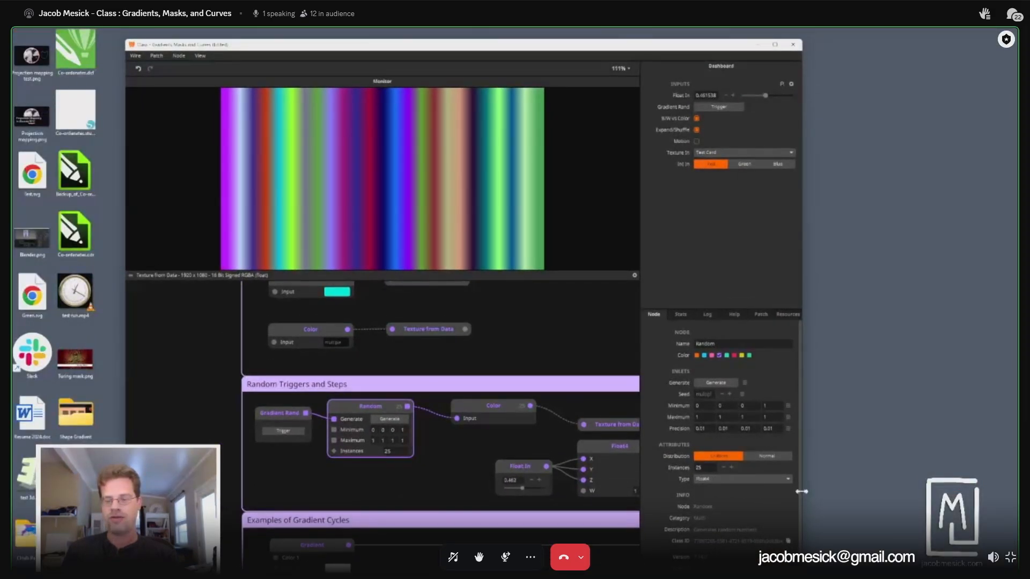
{"action": "left_click_drag", "start_coordinate": [803, 495], "coordinate": [1016, 424]}
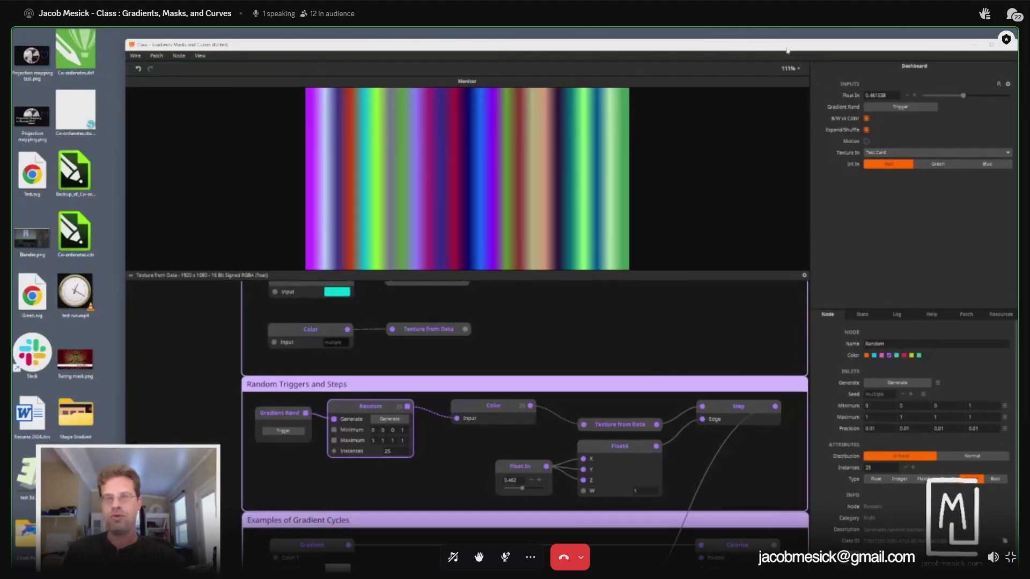
{"action": "left_click_drag", "start_coordinate": [788, 48], "coordinate": [755, 43]}
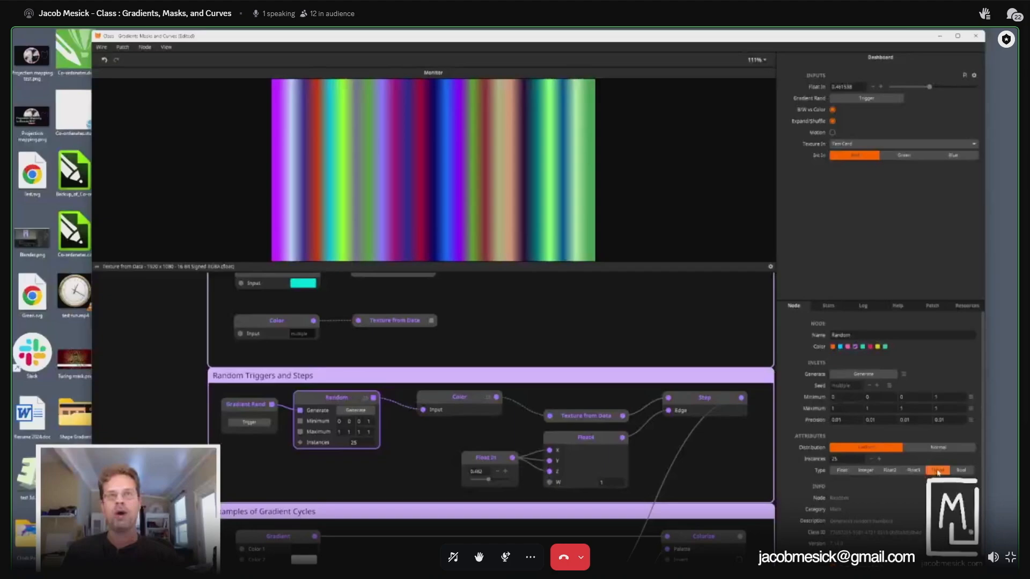
{"action": "left_click", "coordinate": [958, 38]}
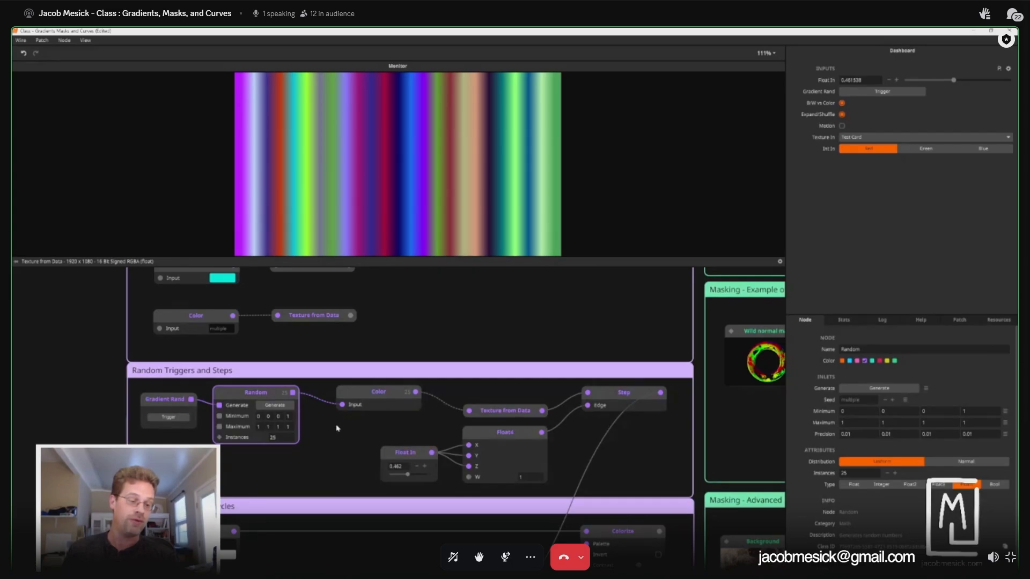
Step: Preview the random Texture from Data, add a Metronome node feeding Random's Generate inlet, and move Gradient Rand clear of it
{"action": "left_click", "coordinate": [511, 417]}
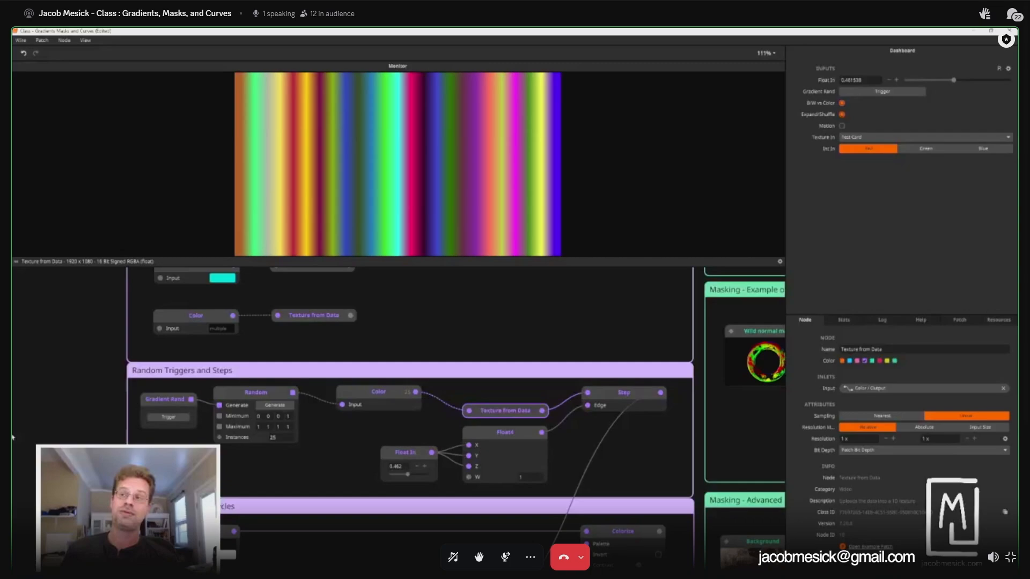
{"action": "double_click", "coordinate": [62, 428]}
{"action": "type", "text": "metr"}
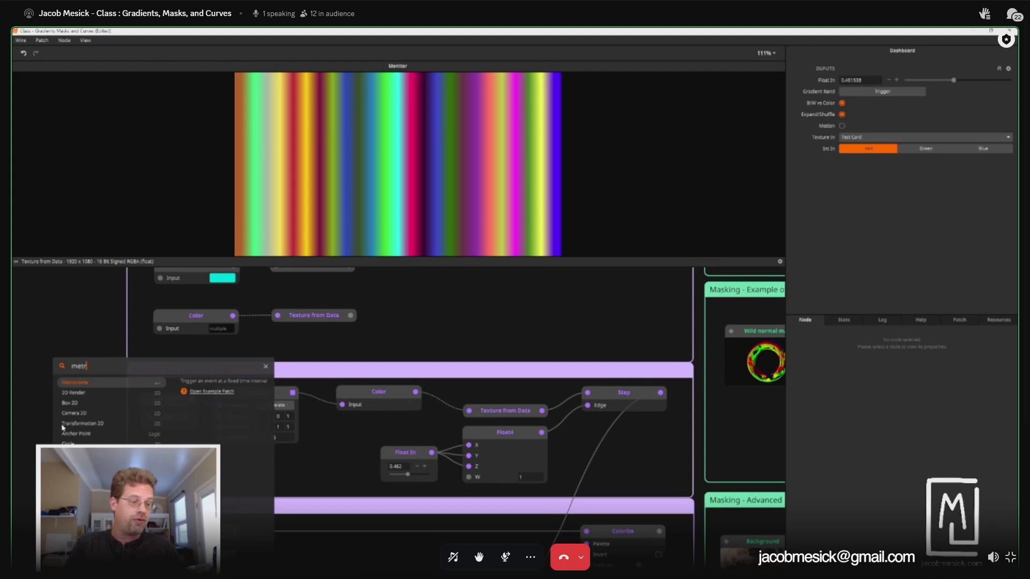
{"action": "key", "text": "Return"}
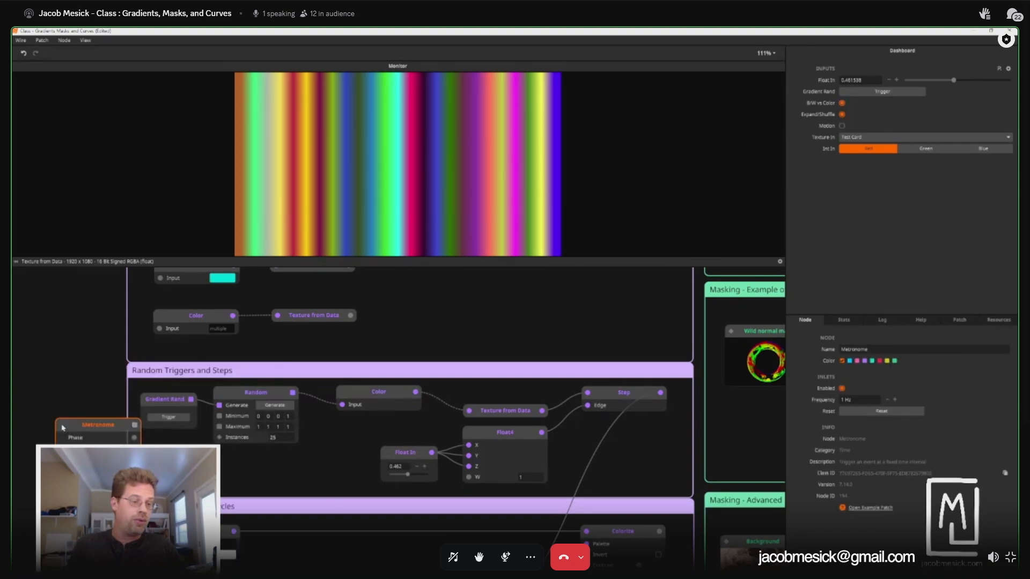
{"action": "left_click_drag", "start_coordinate": [135, 426], "coordinate": [57, 359]}
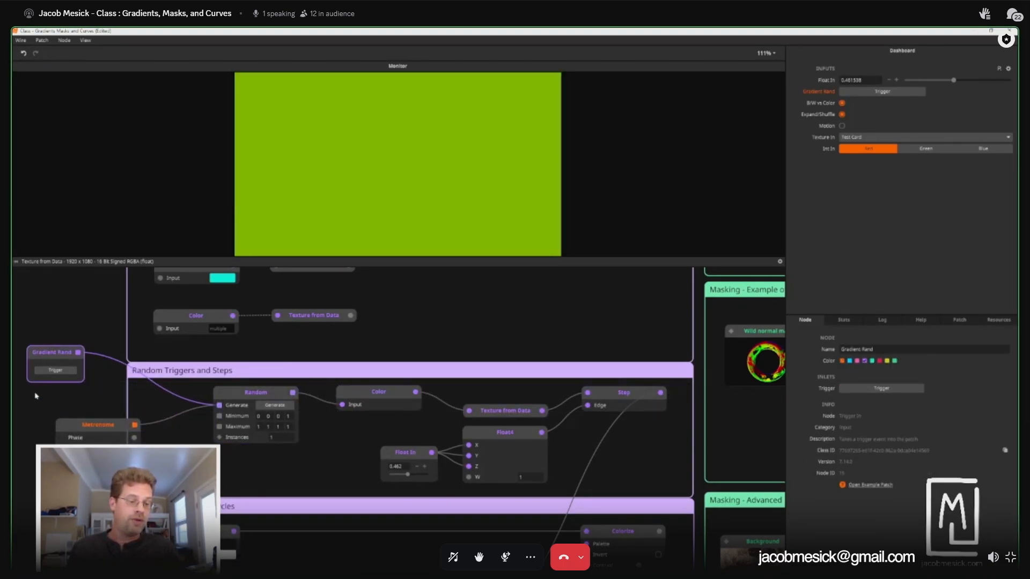
Step: Set the Random node to 25 instances and randomize its per-instance seeds
{"action": "left_click", "coordinate": [272, 438]}
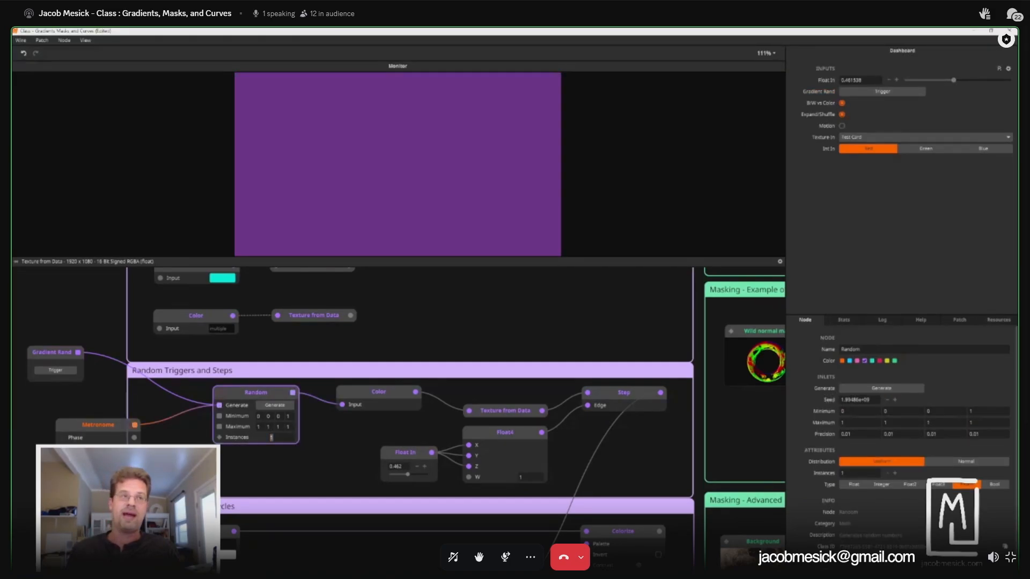
{"action": "key", "text": "Return"}
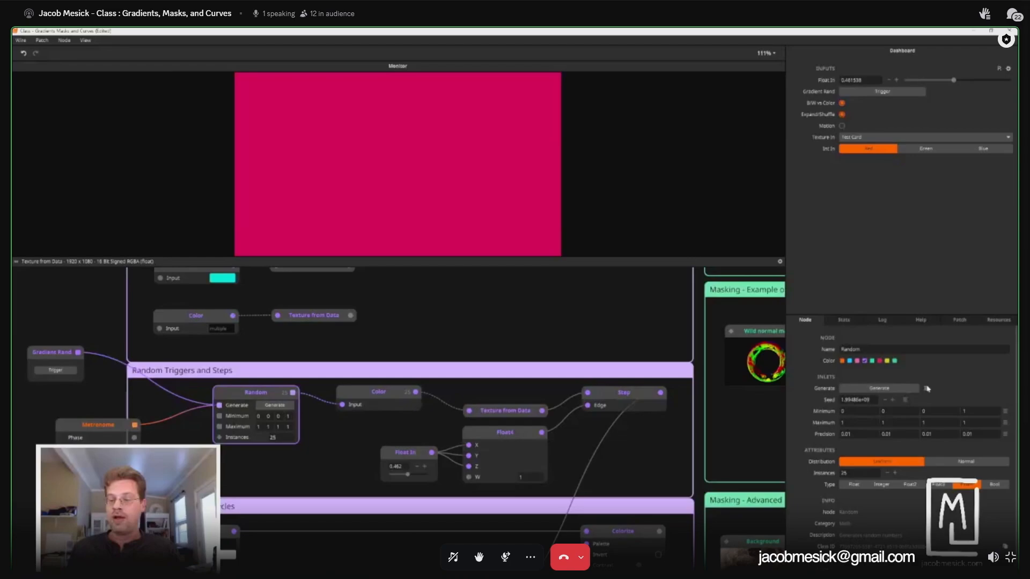
{"action": "left_click", "coordinate": [926, 388]}
{"action": "left_click", "coordinate": [977, 356]}
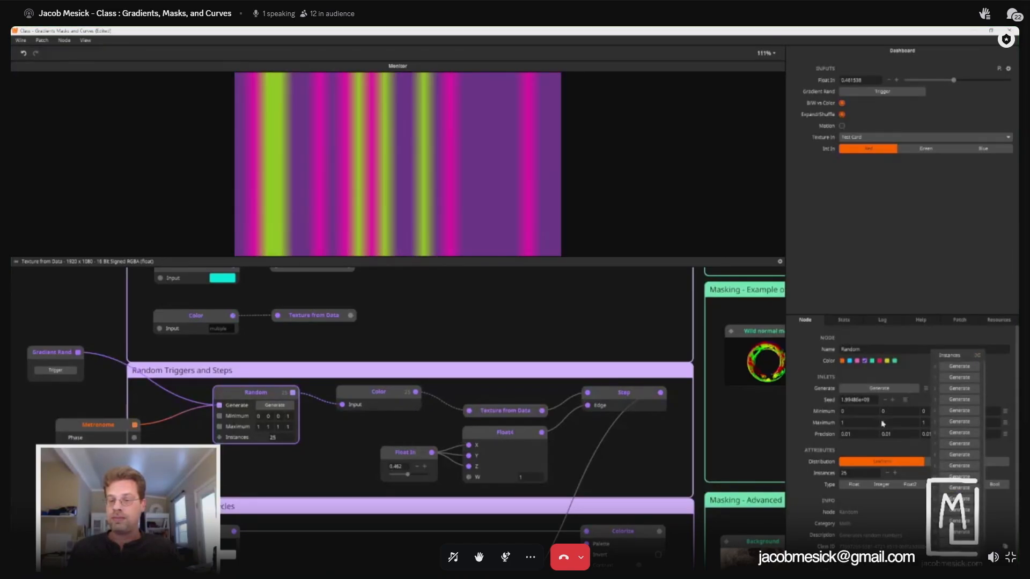
{"action": "left_click", "coordinate": [905, 400]}
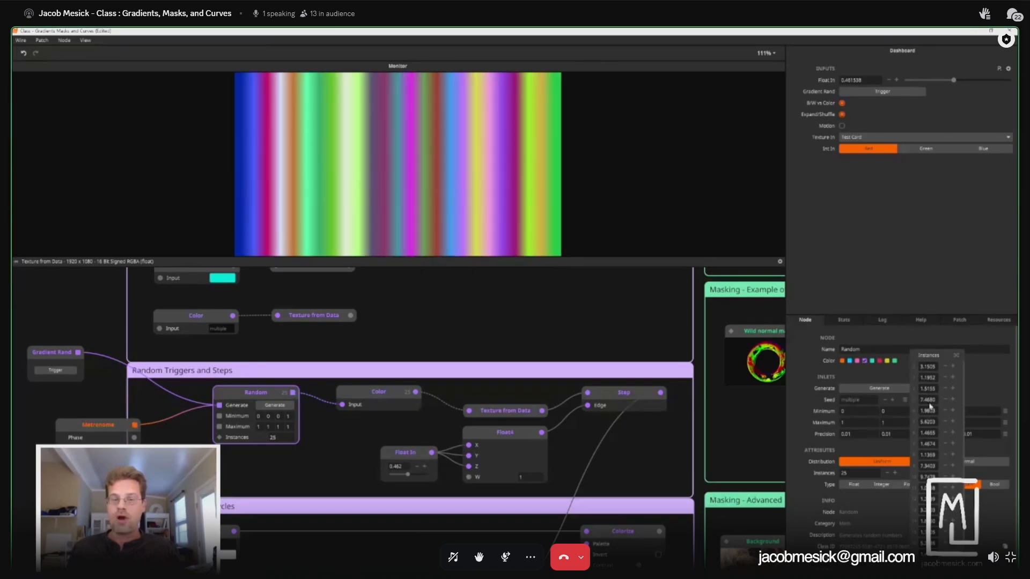
{"action": "left_click", "coordinate": [59, 313]}
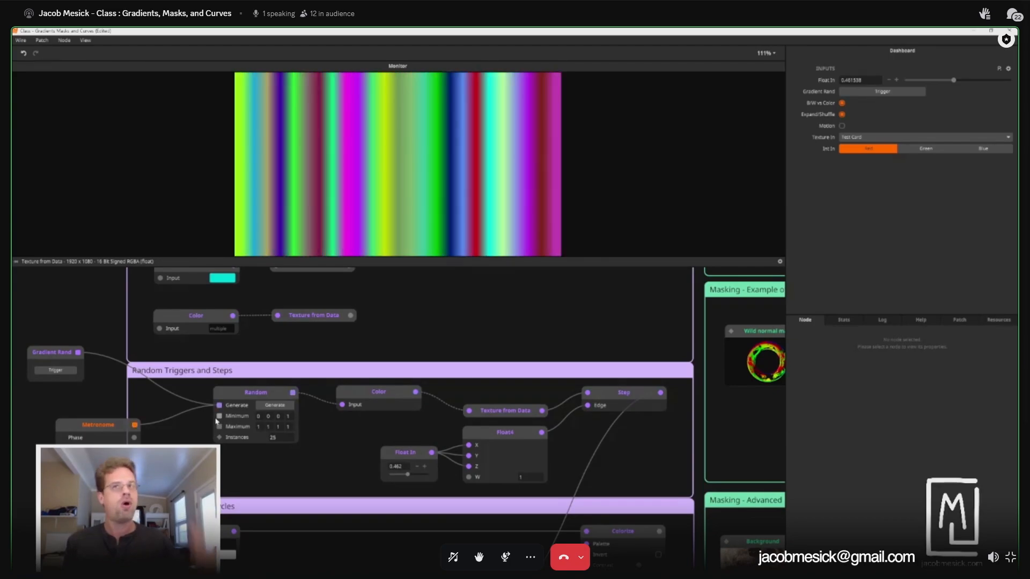
{"action": "mouse_move", "coordinate": [216, 421]}
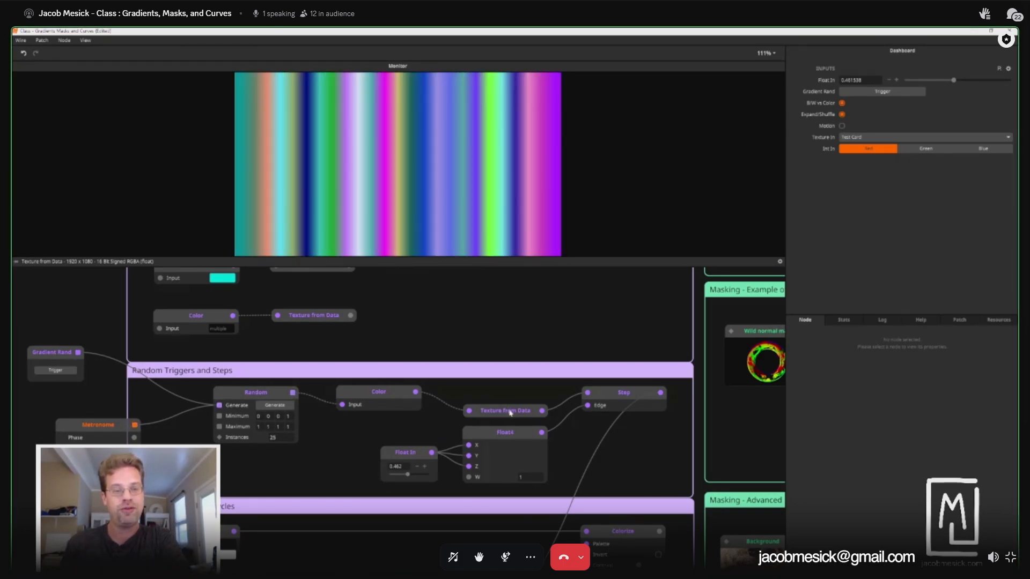
Step: Compare the Texture from Data and Step outputs in the "Random Triggers and Steps" group
{"action": "left_click", "coordinate": [508, 411]}
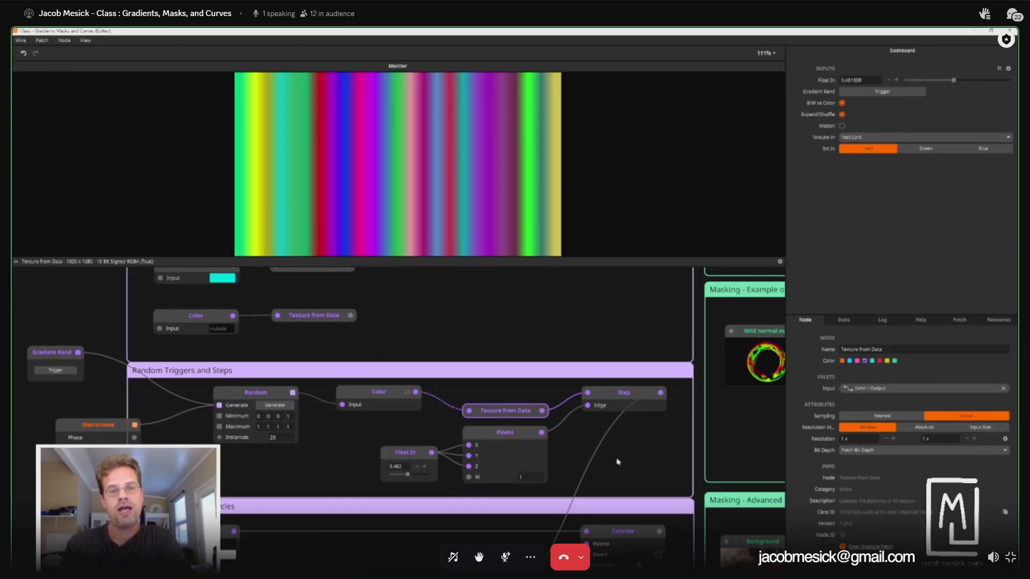
{"action": "left_click", "coordinate": [606, 396]}
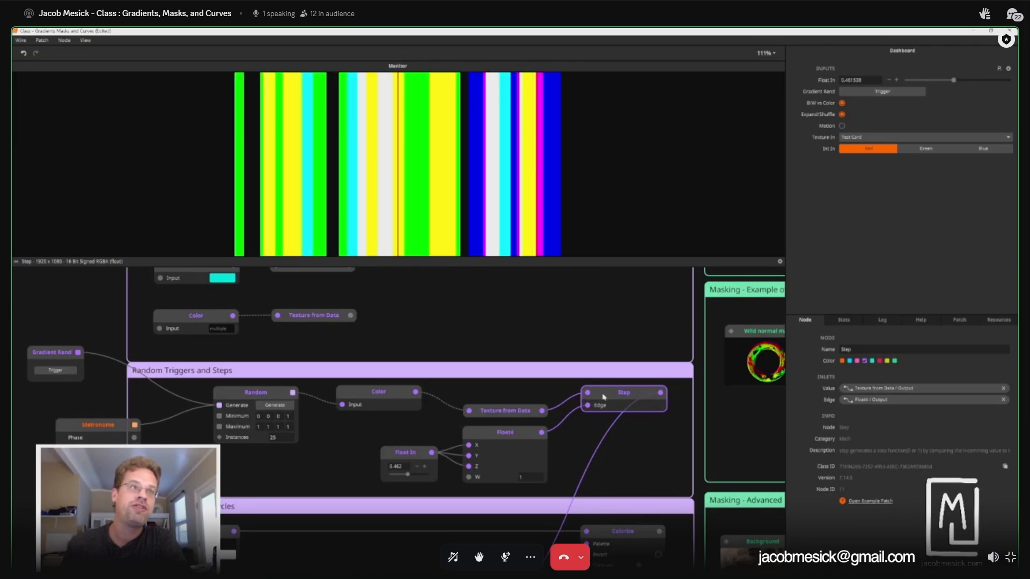
{"action": "left_click", "coordinate": [506, 410]}
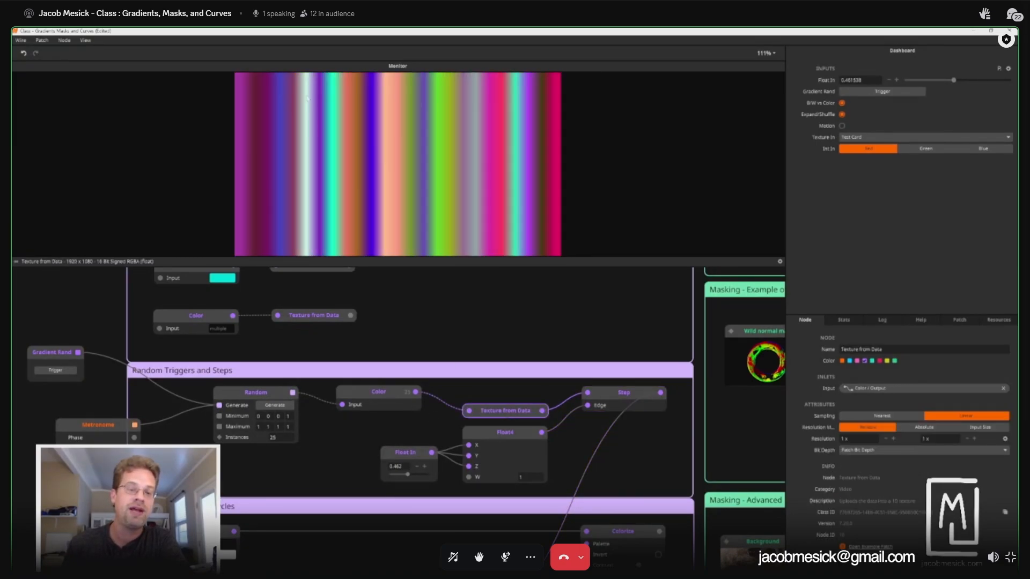
Step: Preview the Step node in "Random Triggers and Steps" and raise its Float In edge value to about 0.773
{"action": "left_click", "coordinate": [616, 395]}
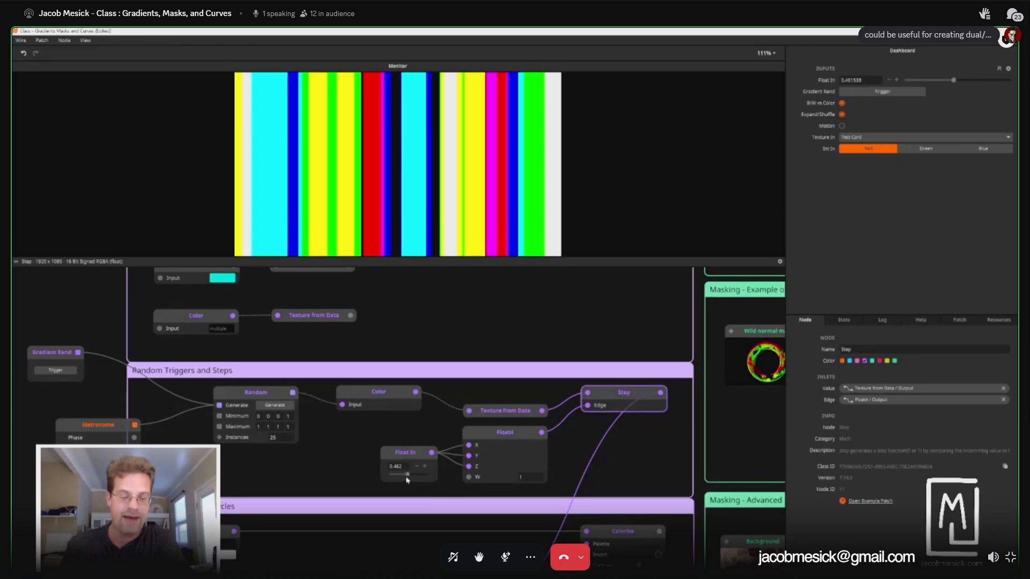
{"action": "mouse_move", "coordinate": [412, 477]}
{"action": "left_mouse_down"}
{"action": "mouse_move", "coordinate": [396, 476]}
{"action": "mouse_move", "coordinate": [427, 481]}
{"action": "mouse_move", "coordinate": [419, 481]}
{"action": "left_mouse_up"}
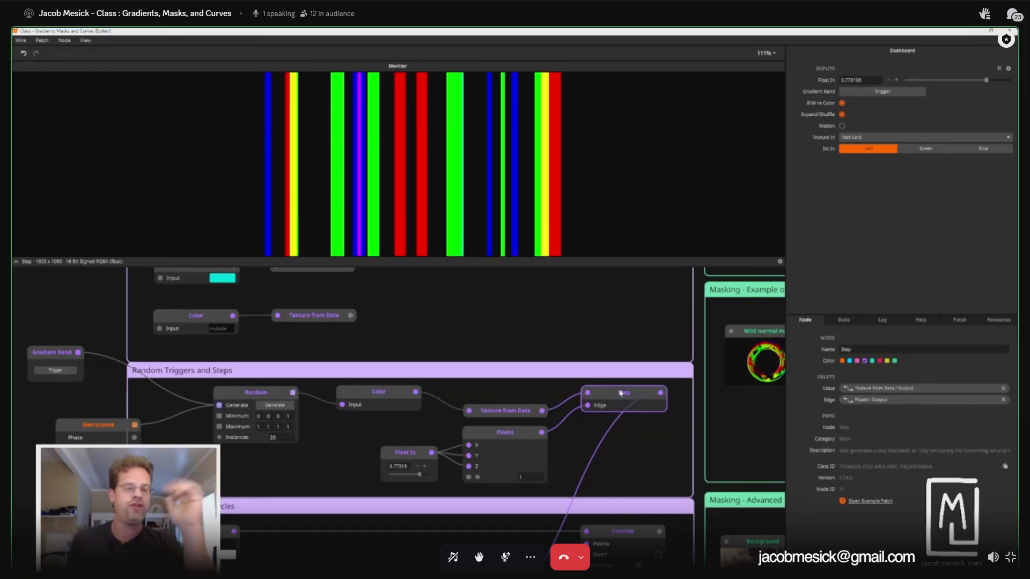
Step: Duplicate the Float In, Float4 and Step nodes together and place the copies beside the Gradient node in the "Base form" group
{"action": "left_click", "coordinate": [229, 320]}
{"action": "left_click_drag", "start_coordinate": [296, 345], "coordinate": [268, 395]}
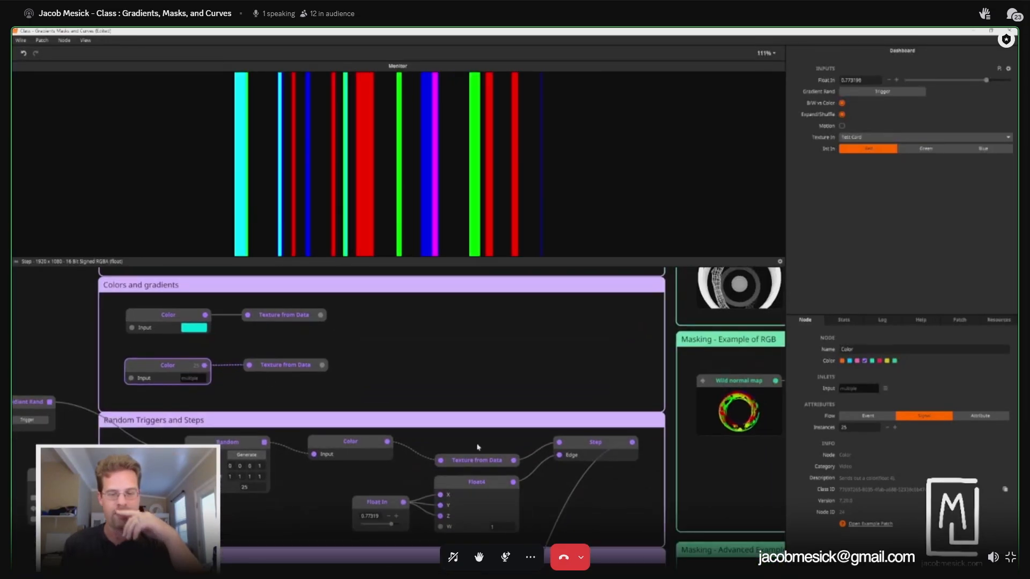
{"action": "left_click", "coordinate": [471, 510]}
{"action": "left_click", "coordinate": [383, 500], "text": "shift"}
{"action": "left_click", "coordinate": [582, 452], "text": "shift"}
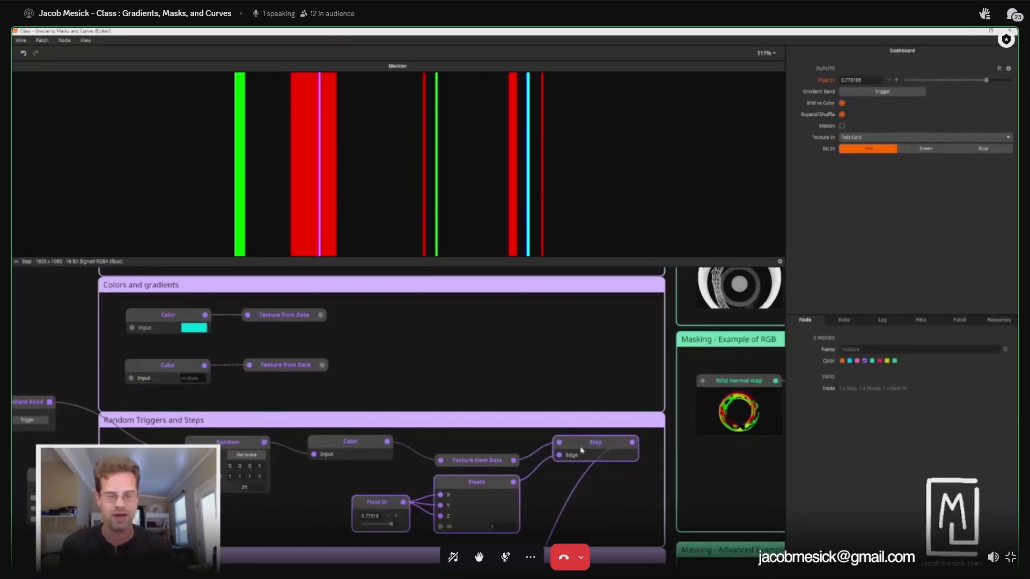
{"action": "left_click_drag", "start_coordinate": [581, 450], "coordinate": [539, 294]}
{"action": "left_click_drag", "start_coordinate": [556, 300], "coordinate": [570, 317]}
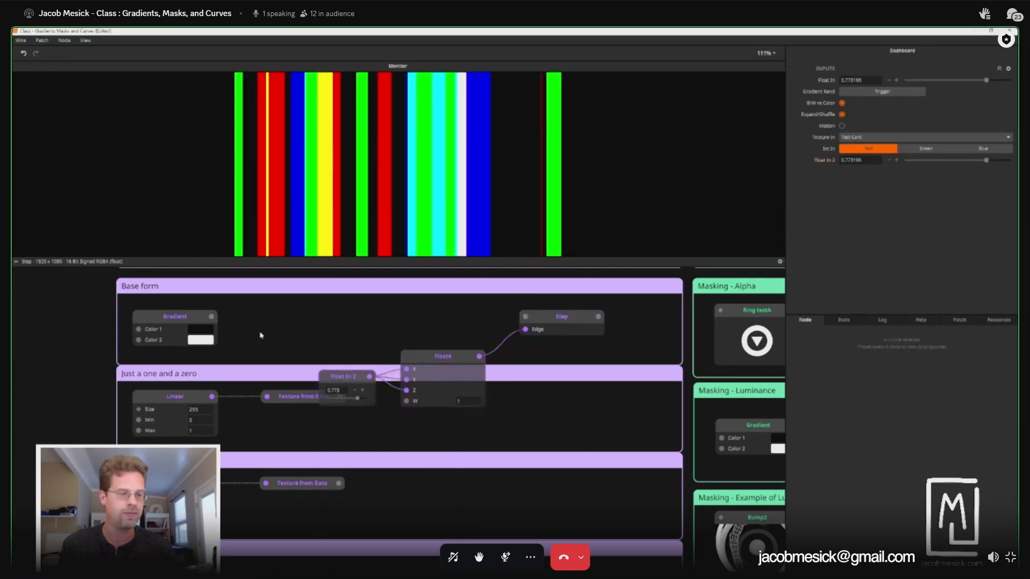
Step: Connect the "Base form" Gradient to the copied Step's Value inlet, preview that Step, and lower Float In 2 to about 0.196
{"action": "left_click", "coordinate": [206, 323]}
{"action": "left_click_drag", "start_coordinate": [212, 316], "coordinate": [529, 318]}
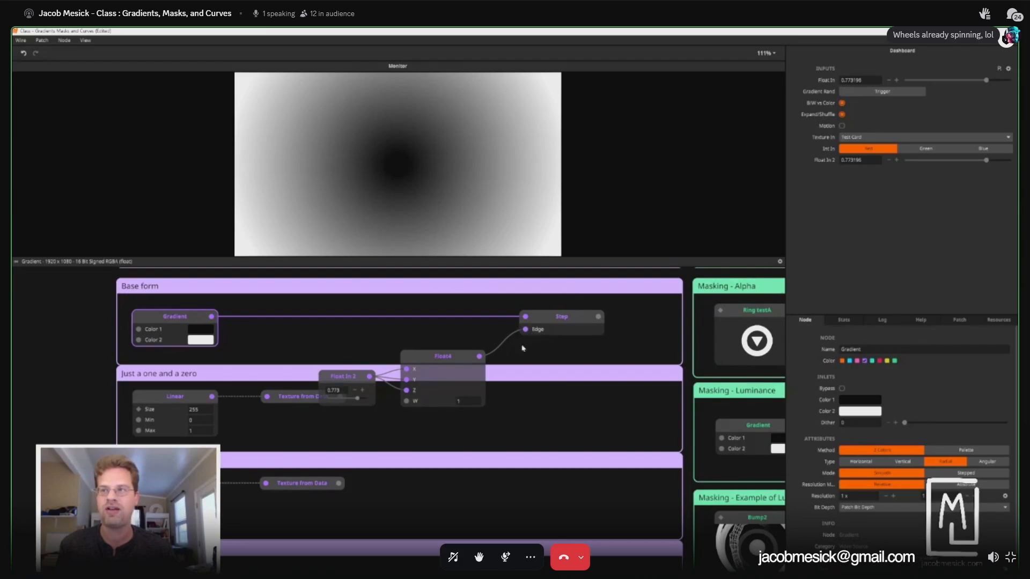
{"action": "left_click_drag", "start_coordinate": [343, 382], "coordinate": [321, 370]}
{"action": "left_click", "coordinate": [562, 324]}
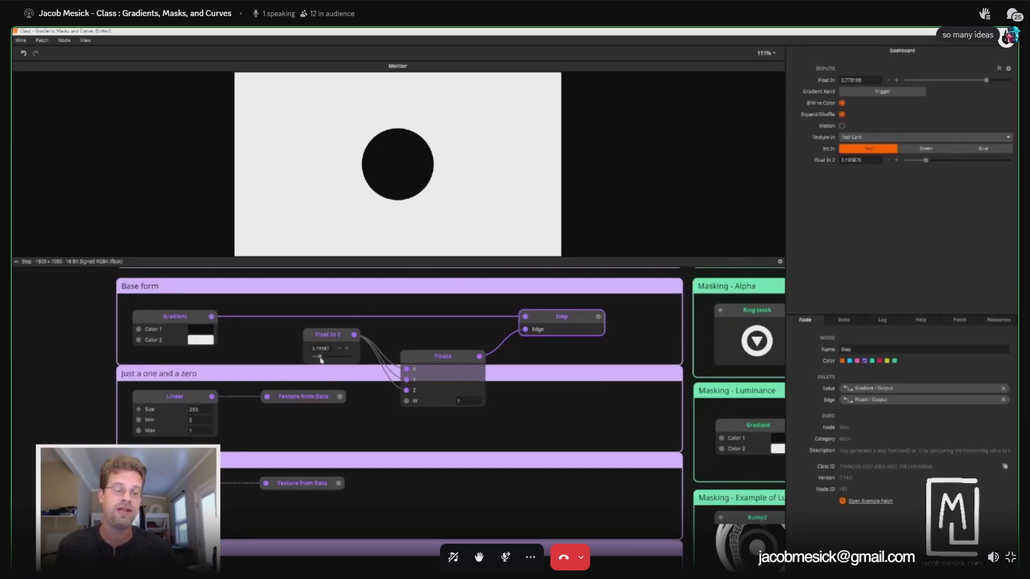
Step: Compare the "Base form" Gradient with its Step output and raise Float In 2 to about 0.474
{"action": "left_click", "coordinate": [136, 322]}
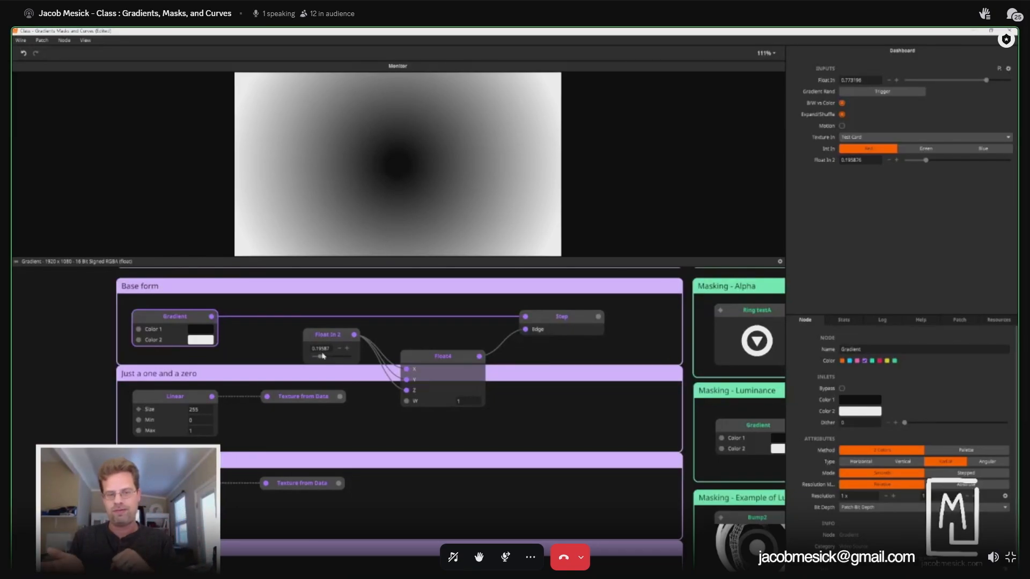
{"action": "left_click", "coordinate": [562, 318]}
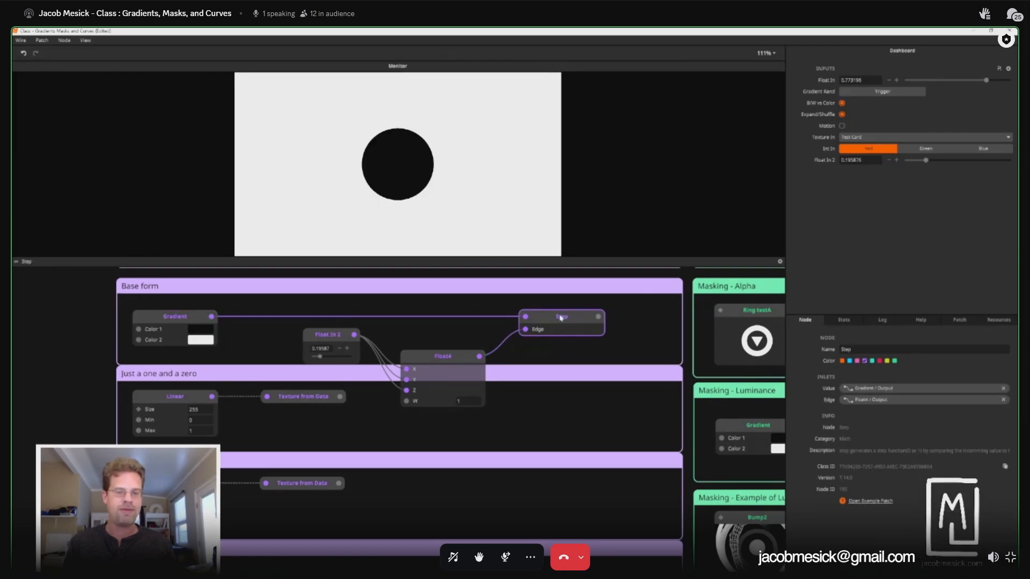
{"action": "mouse_move", "coordinate": [319, 357]}
{"action": "left_mouse_down"}
{"action": "mouse_move", "coordinate": [335, 357]}
{"action": "mouse_move", "coordinate": [326, 356]}
{"action": "mouse_move", "coordinate": [335, 357]}
{"action": "mouse_move", "coordinate": [332, 343]}
{"action": "left_mouse_up"}
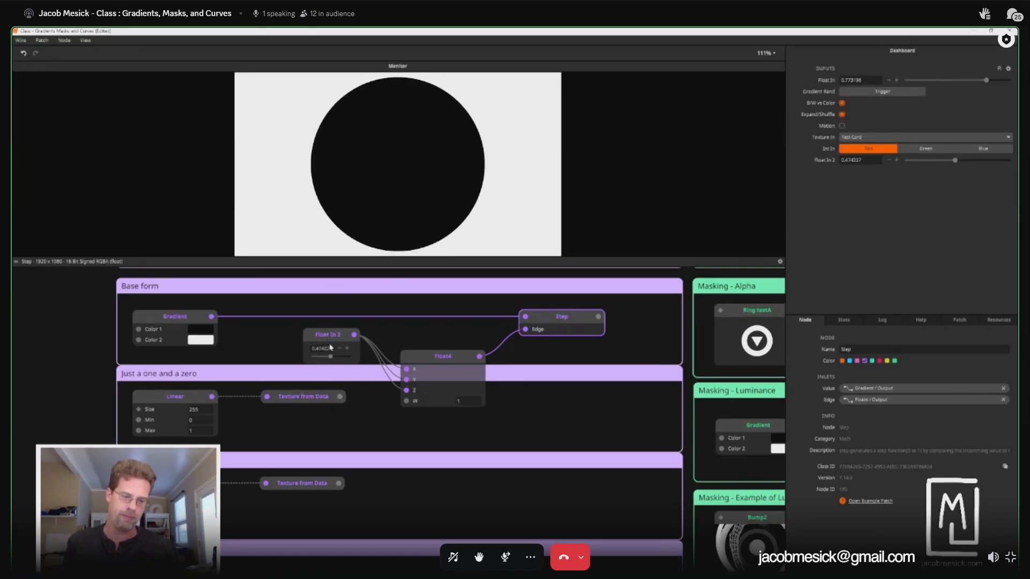
{"action": "left_click_drag", "start_coordinate": [337, 342], "coordinate": [331, 340]}
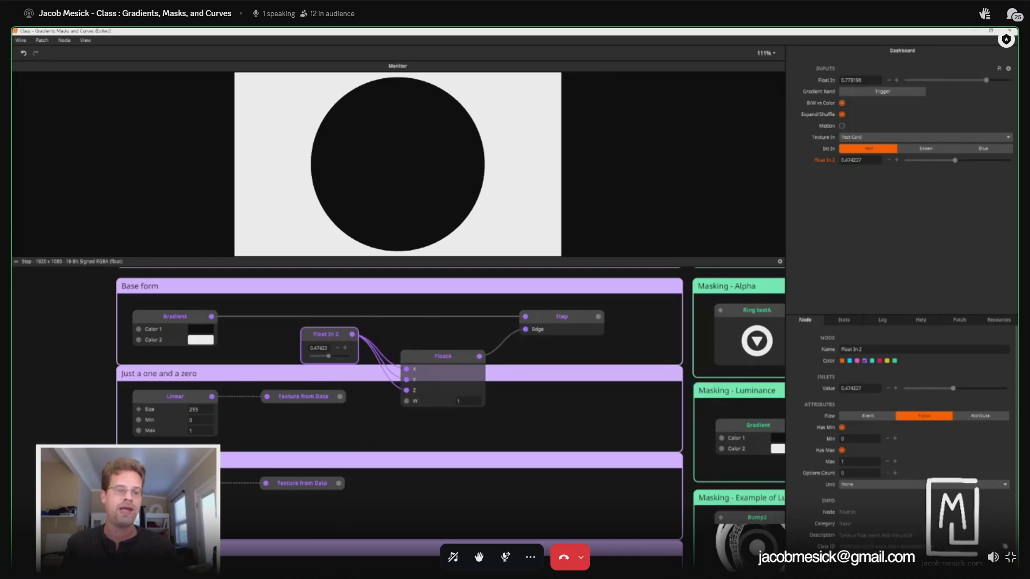
Step: Preview the output of the original Step node in the "Random Triggers and Steps" group
{"action": "scroll", "coordinate": [622, 370], "scroll_direction": "down", "scroll_amount": 10}
{"action": "left_click", "coordinate": [623, 363]}
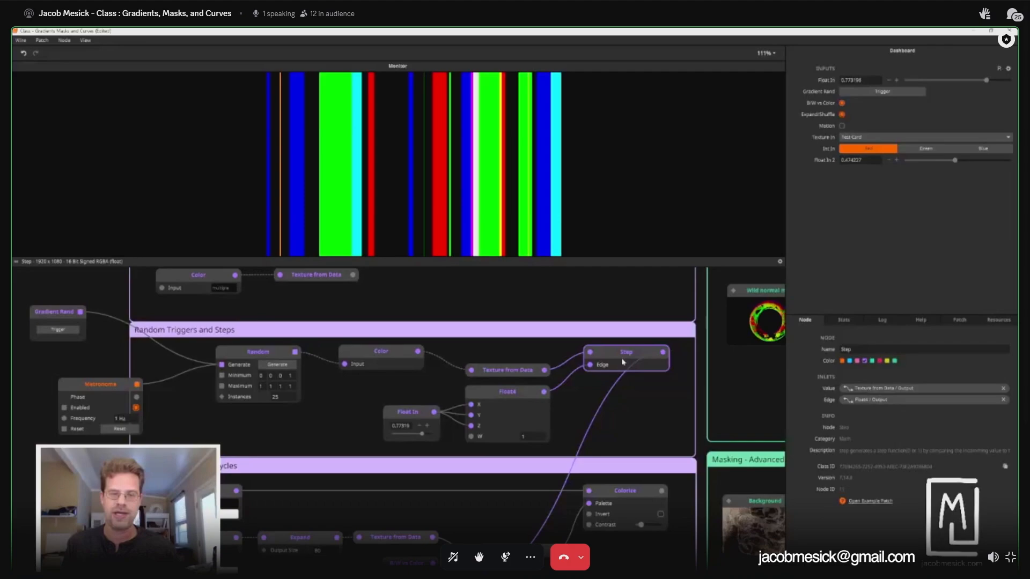
Step: Lower the Float In that feeds the Float4 in "Random Triggers and Steps" to about 0.608
{"action": "mouse_move", "coordinate": [422, 433]}
{"action": "left_mouse_down"}
{"action": "mouse_move", "coordinate": [405, 435]}
{"action": "mouse_move", "coordinate": [417, 433]}
{"action": "left_mouse_up"}
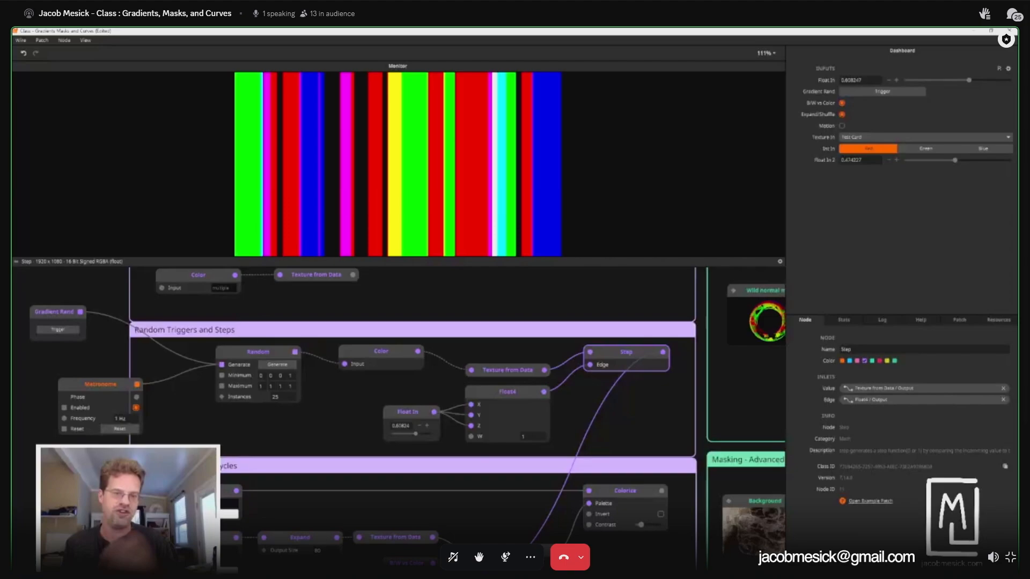
Step: Compare the Gradient and Colorize outputs in the "Examples of Gradient Cycles" group
{"action": "scroll", "coordinate": [188, 382], "scroll_direction": "down", "scroll_amount": 5}
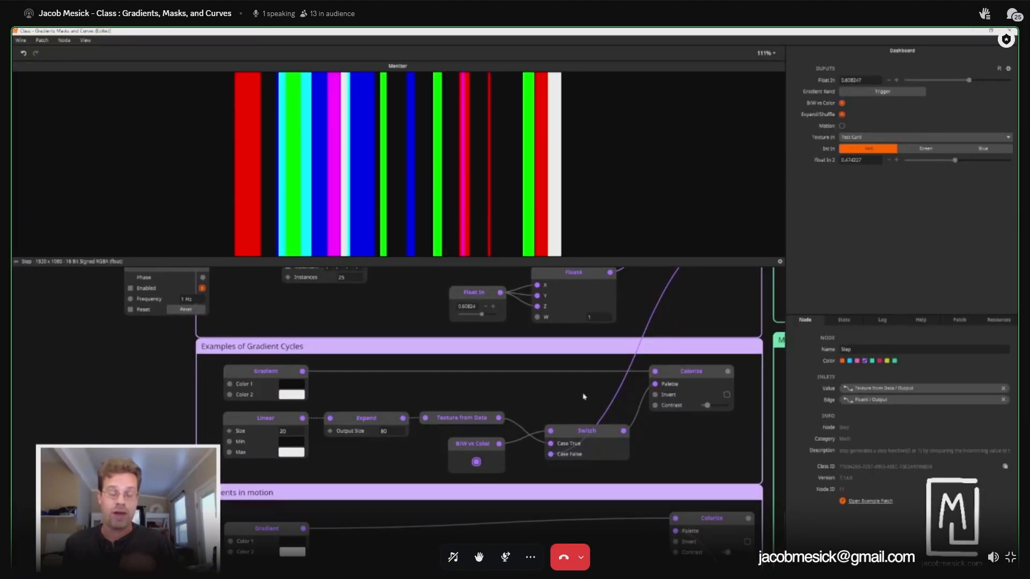
{"action": "left_click", "coordinate": [688, 374]}
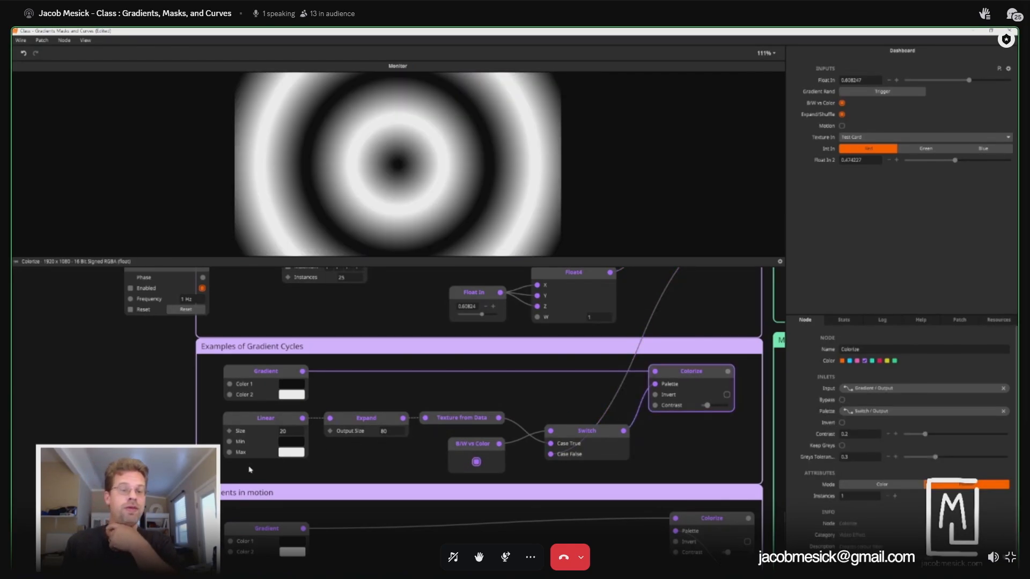
{"action": "left_click", "coordinate": [274, 374]}
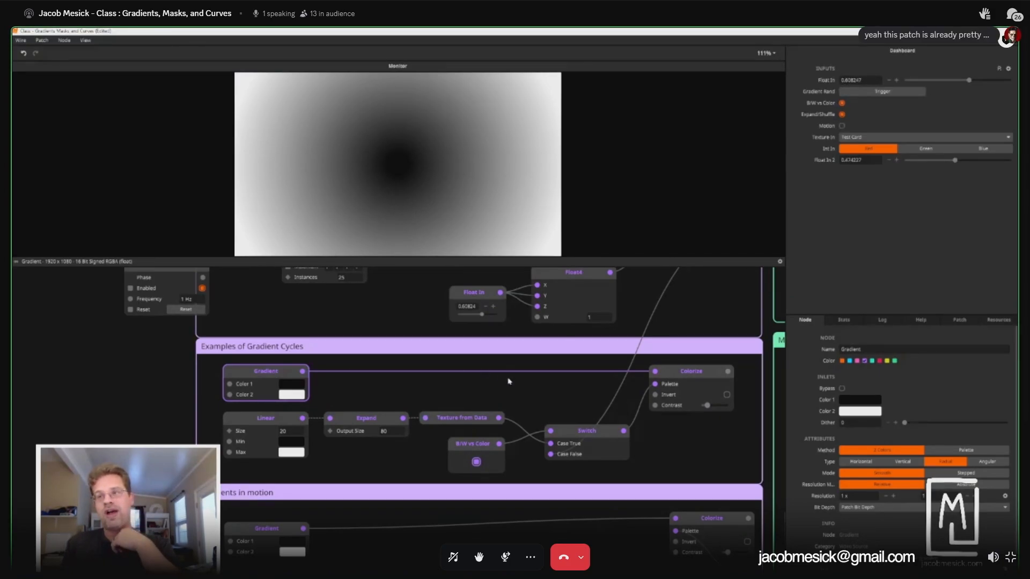
{"action": "left_click", "coordinate": [683, 372]}
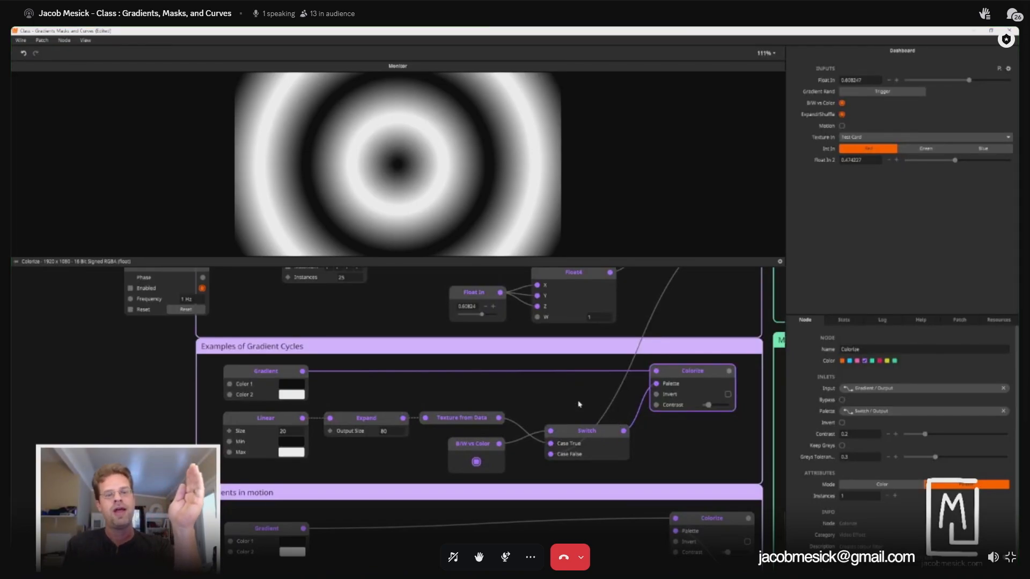
{"action": "left_click", "coordinate": [263, 374]}
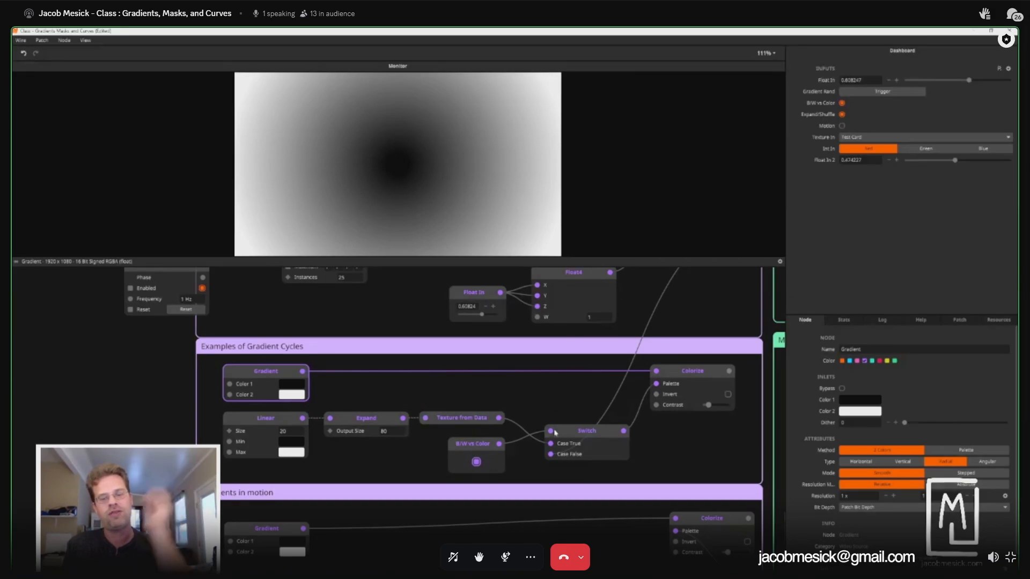
Step: Examine the Linear and Expand nodes and preview the Texture from Data output they feed in "Examples of Gradient Cycles"
{"action": "left_click", "coordinate": [265, 417]}
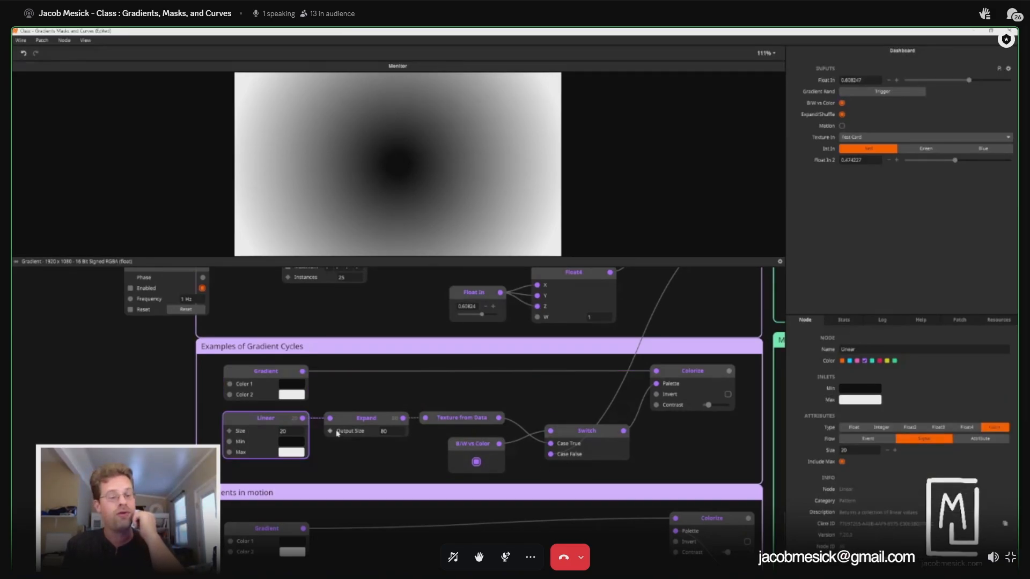
{"action": "left_click", "coordinate": [361, 419]}
{"action": "left_click", "coordinate": [475, 420]}
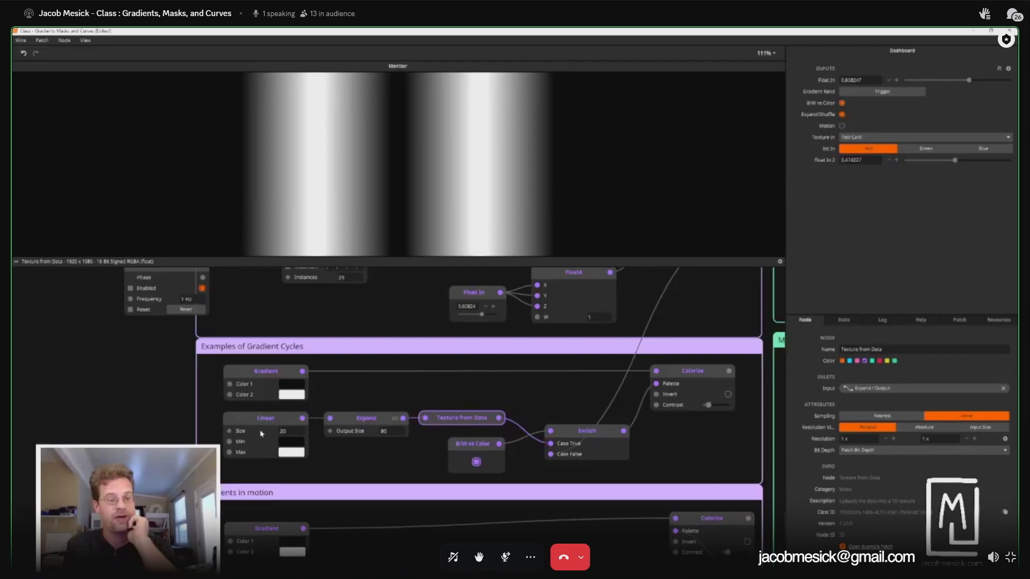
{"action": "left_click", "coordinate": [286, 419]}
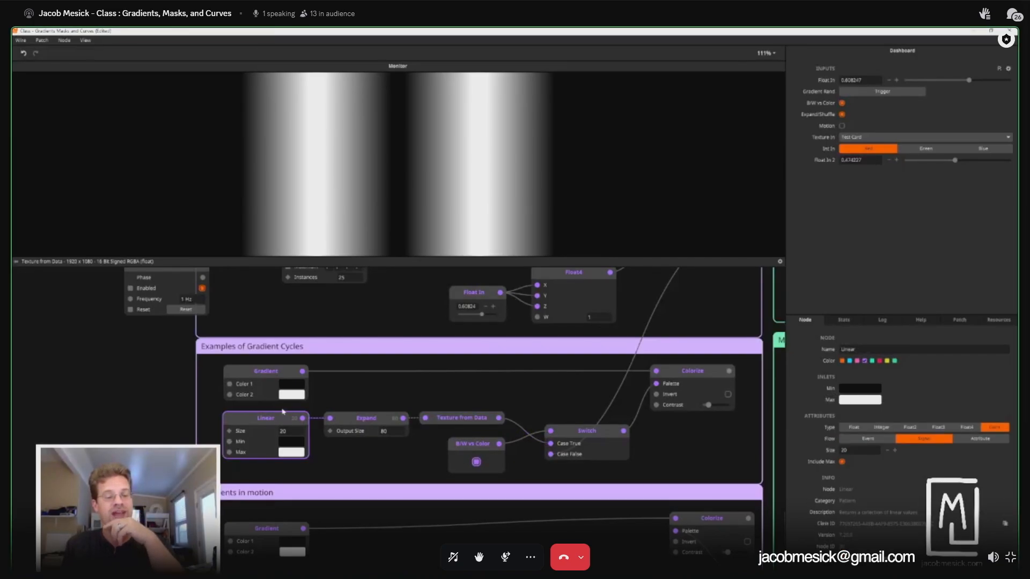
Step: Try Repeat wrapping on the Expand node, check it in the Colorize output, and restore Ping Pong wrapping
{"action": "left_click", "coordinate": [369, 421]}
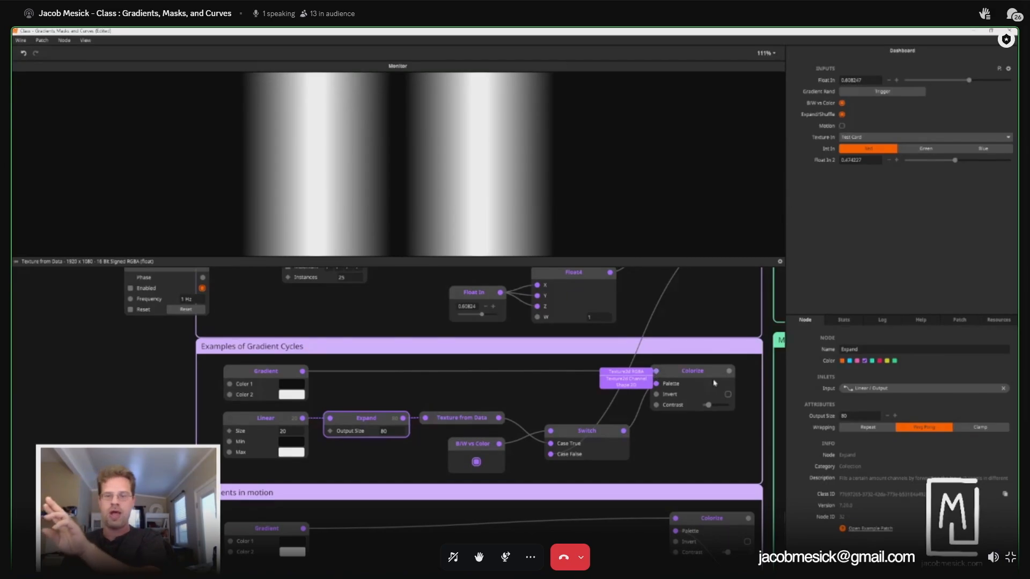
{"action": "left_click", "coordinate": [865, 428]}
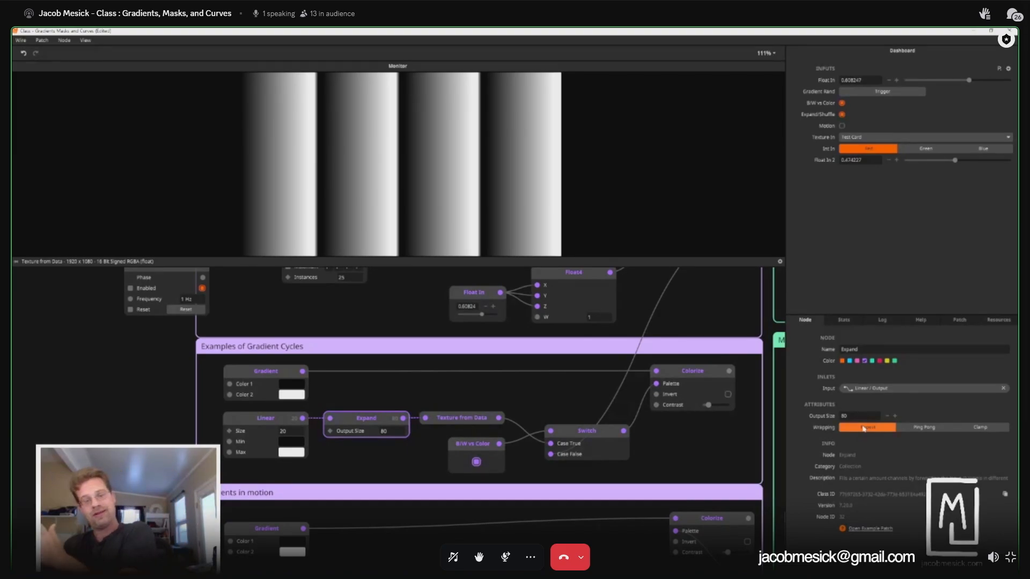
{"action": "left_click", "coordinate": [702, 374]}
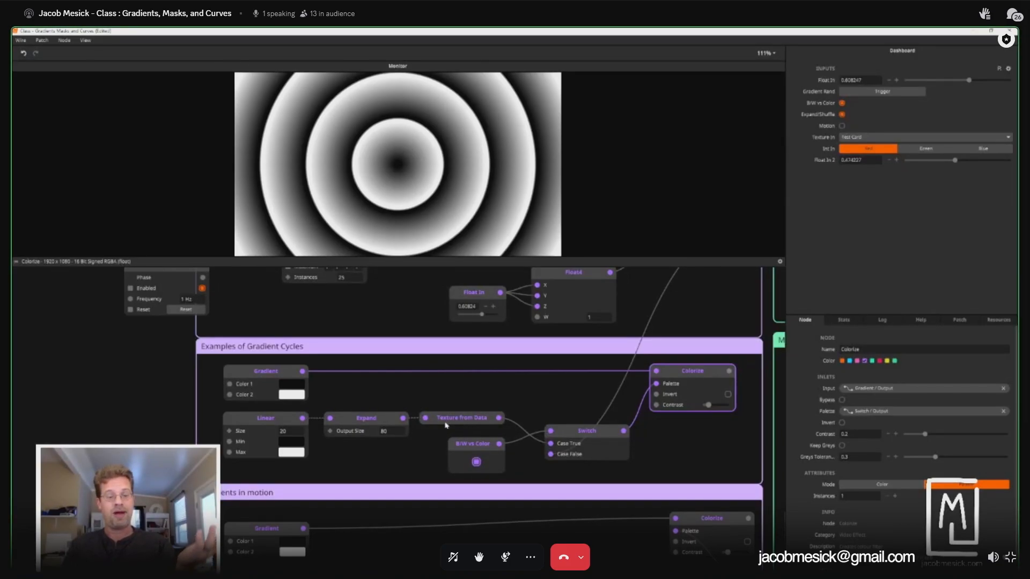
{"action": "left_click", "coordinate": [374, 421]}
{"action": "left_click", "coordinate": [923, 428]}
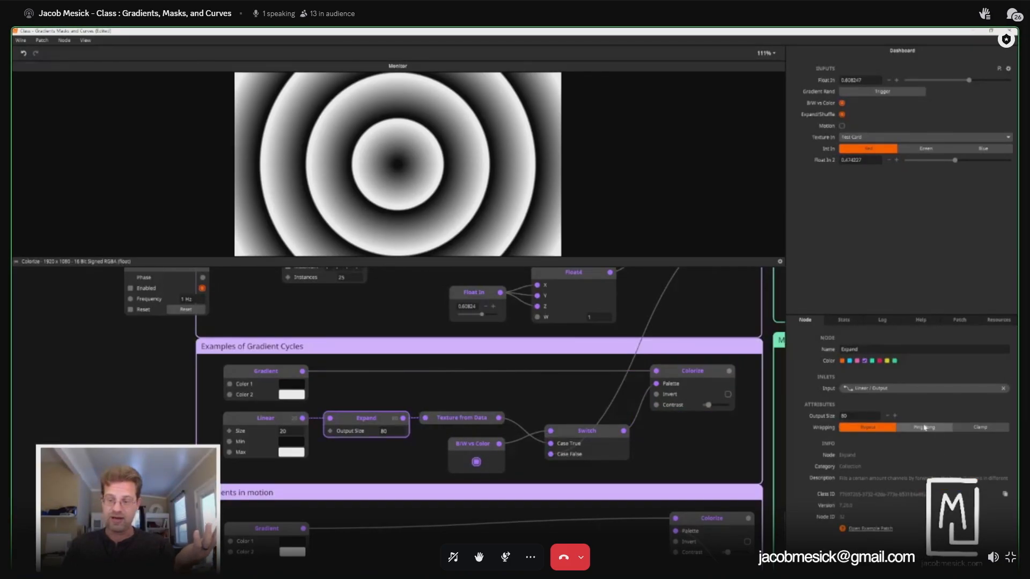
Step: Preview the Colorize output in "Examples of Gradient Cycles" and switch off B/W vs Color
{"action": "left_click", "coordinate": [699, 380]}
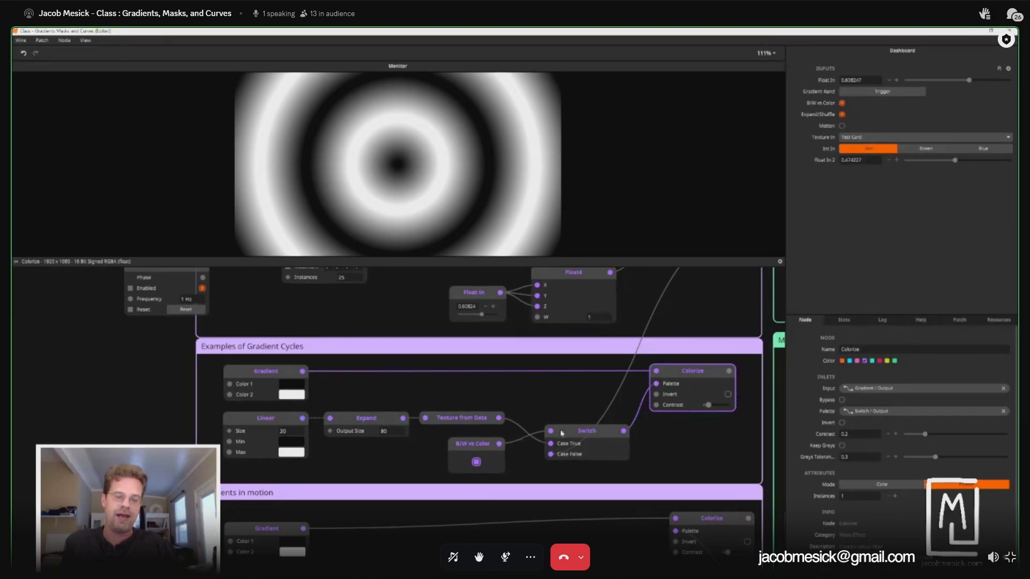
{"action": "left_click", "coordinate": [476, 462]}
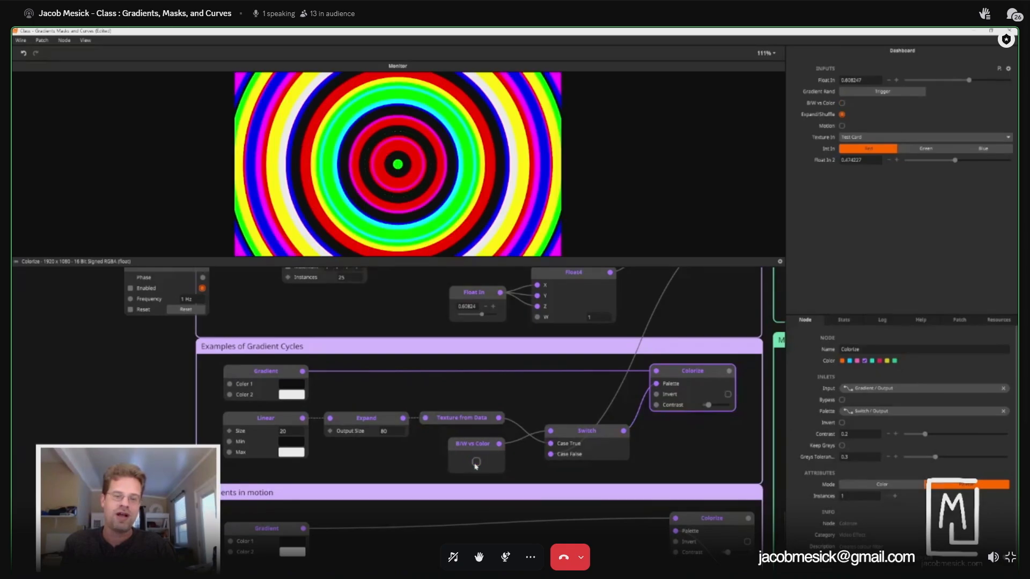
Step: Raise the Float In in "Random Triggers and Steps" to about 0.784 and trigger Gradient Rand
{"action": "scroll", "coordinate": [590, 375], "scroll_direction": "up", "scroll_amount": 5}
{"action": "scroll", "coordinate": [590, 375], "scroll_direction": "right", "scroll_amount": 4}
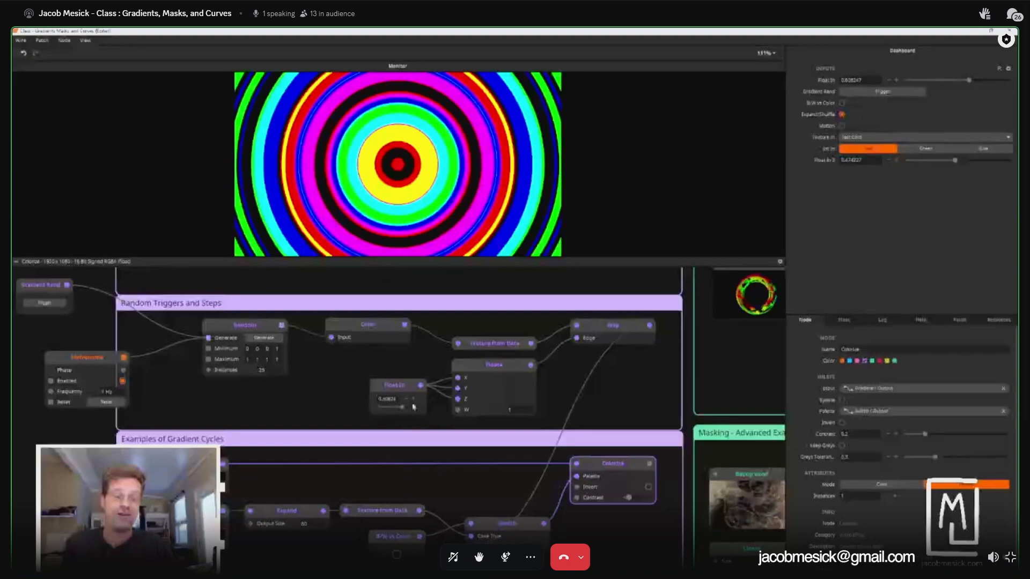
{"action": "mouse_move", "coordinate": [402, 407]}
{"action": "left_mouse_down"}
{"action": "mouse_move", "coordinate": [383, 411]}
{"action": "mouse_move", "coordinate": [409, 407]}
{"action": "left_mouse_up"}
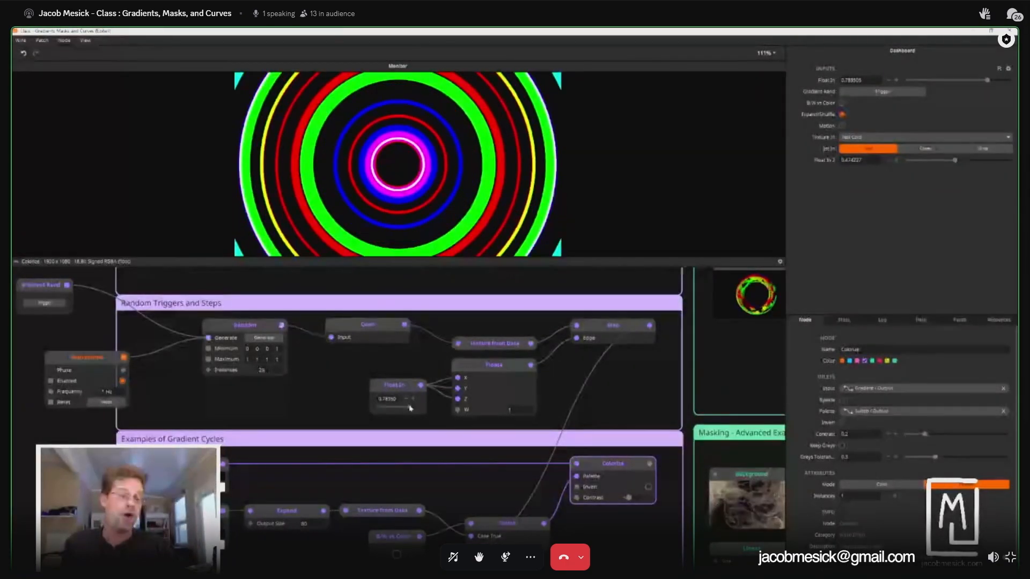
{"action": "left_click", "coordinate": [46, 305]}
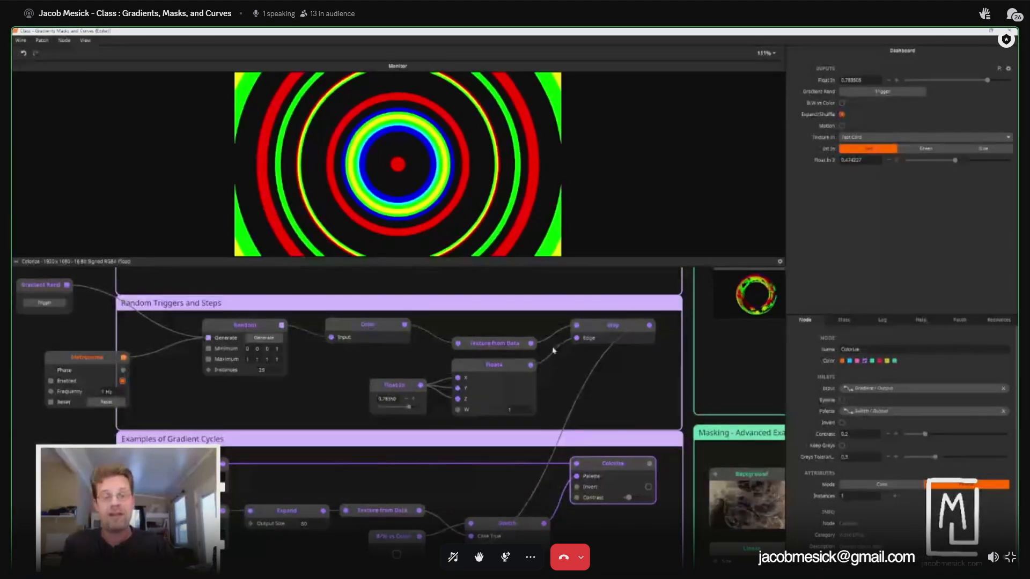
Step: Connect the "Random Triggers and Steps" Texture from Data to the Switch's Case False inlet, and compare the Step and Colorize outputs
{"action": "left_click_drag", "start_coordinate": [542, 412], "coordinate": [562, 377]}
{"action": "left_click_drag", "start_coordinate": [552, 312], "coordinate": [490, 513]}
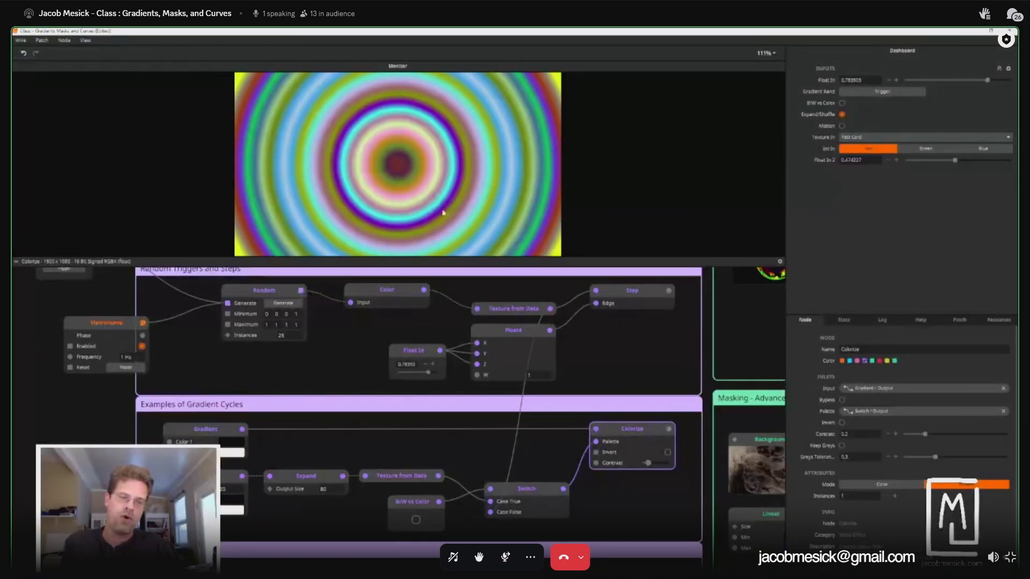
{"action": "left_click", "coordinate": [638, 290]}
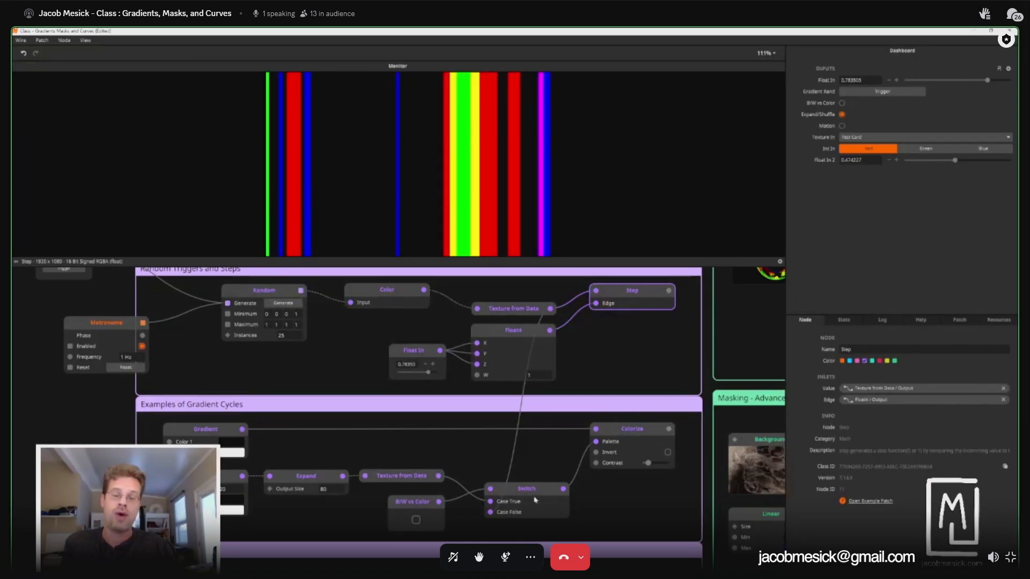
{"action": "left_click", "coordinate": [614, 442]}
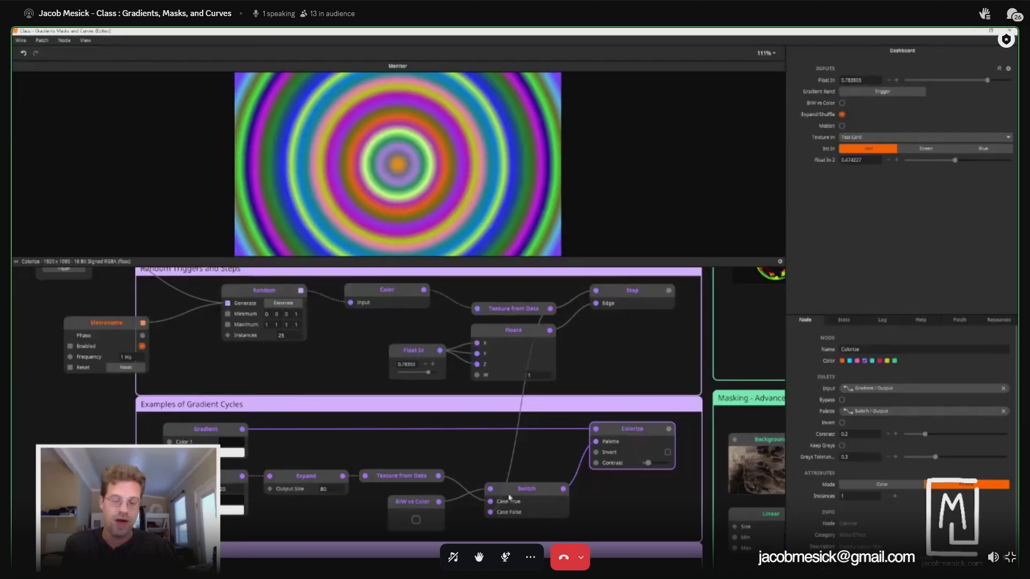
Step: Preview Colorize in the "Gradients in motion" group and line up the group's Gradient node level with it
{"action": "left_click_drag", "start_coordinate": [104, 531], "coordinate": [108, 267]}
{"action": "mouse_move", "coordinate": [121, 374]}
{"action": "left_mouse_down"}
{"action": "mouse_move", "coordinate": [105, 350]}
{"action": "mouse_move", "coordinate": [113, 387]}
{"action": "left_mouse_up"}
{"action": "left_click", "coordinate": [650, 324]}
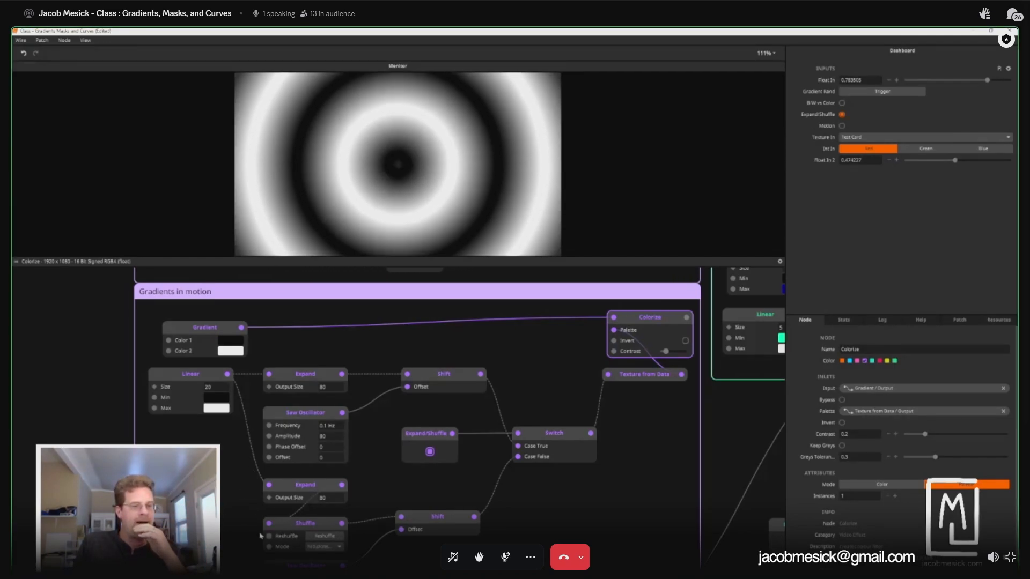
{"action": "left_click_drag", "start_coordinate": [187, 334], "coordinate": [183, 329]}
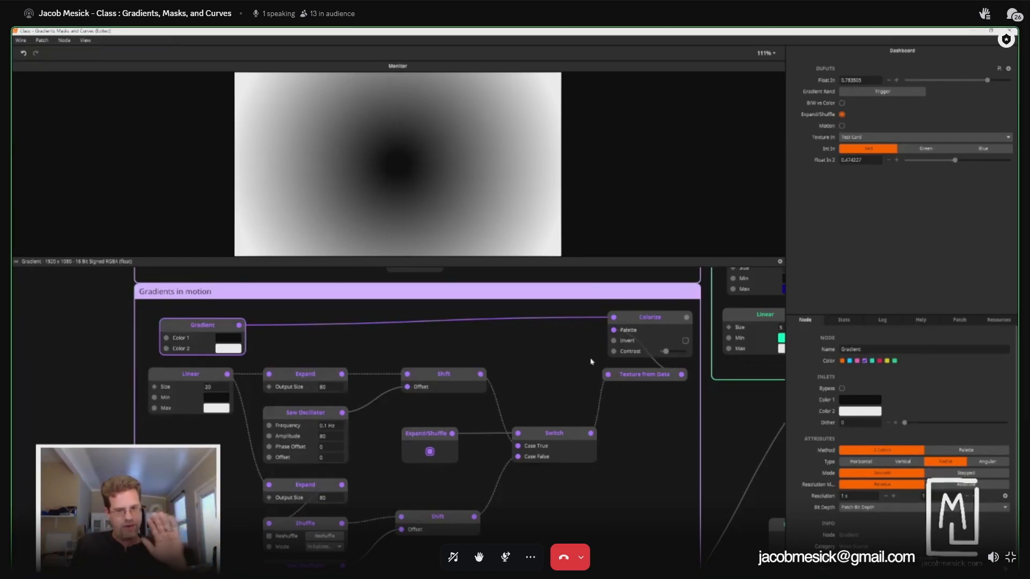
{"action": "left_click_drag", "start_coordinate": [194, 326], "coordinate": [185, 317]}
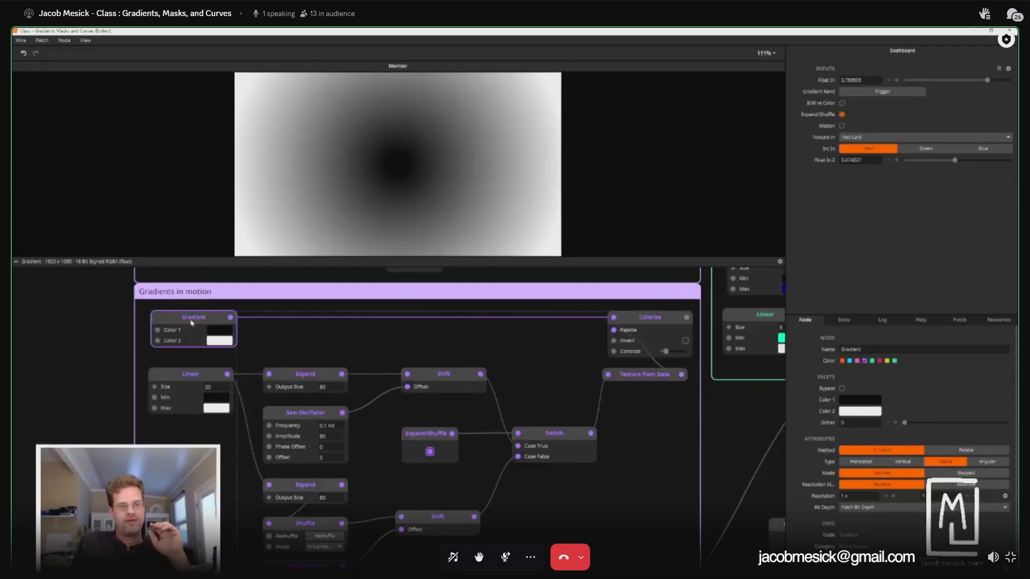
{"action": "left_click", "coordinate": [665, 331]}
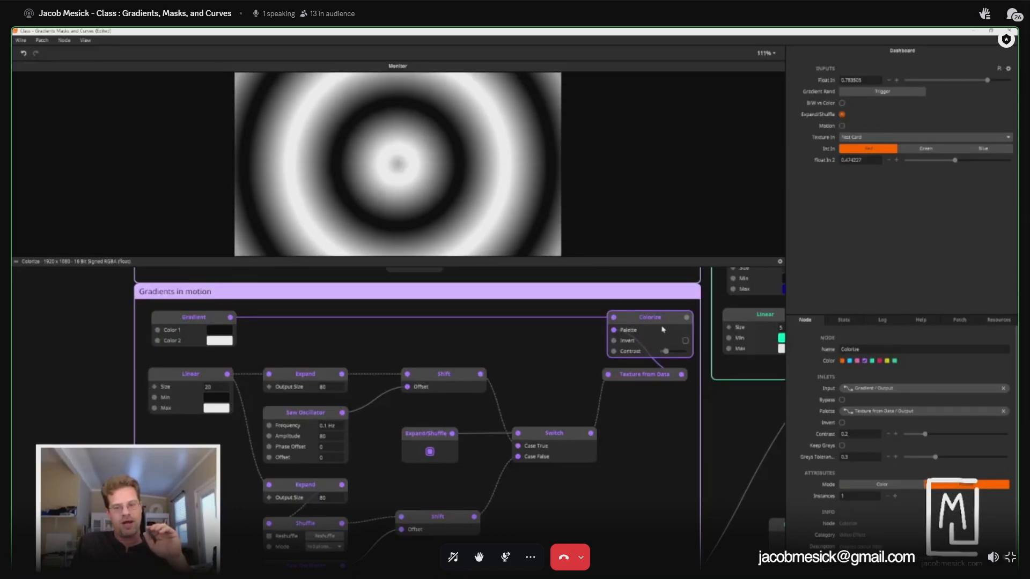
Step: Preview the Texture from Data output in "Gradients in motion" and examine the Linear and Shift nodes behind it
{"action": "left_click", "coordinate": [629, 378]}
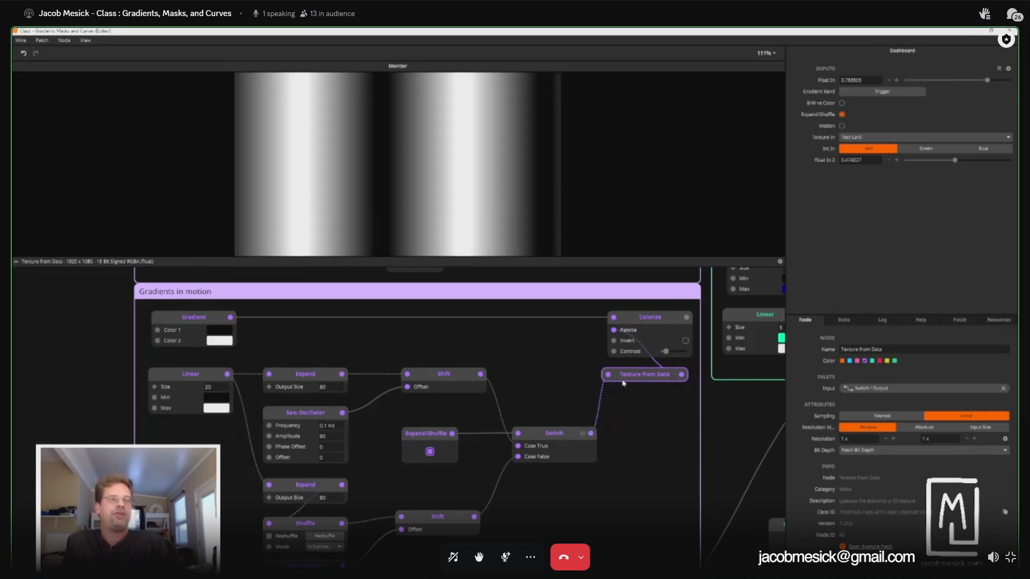
{"action": "left_click", "coordinate": [181, 387]}
{"action": "left_click", "coordinate": [425, 377]}
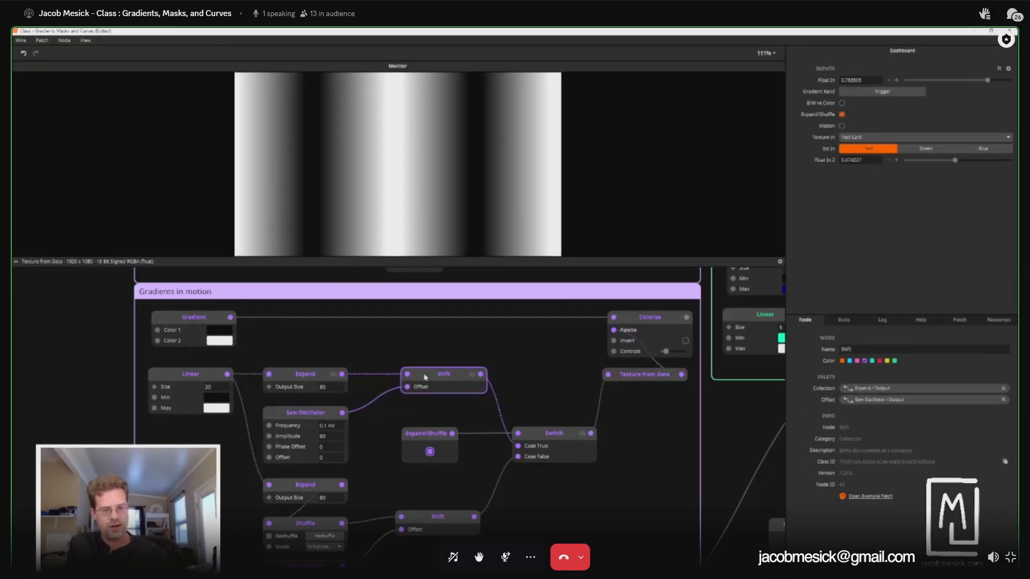
Step: Examine the Saw Oscillator's settings and the live value at its outlet
{"action": "left_click", "coordinate": [309, 423]}
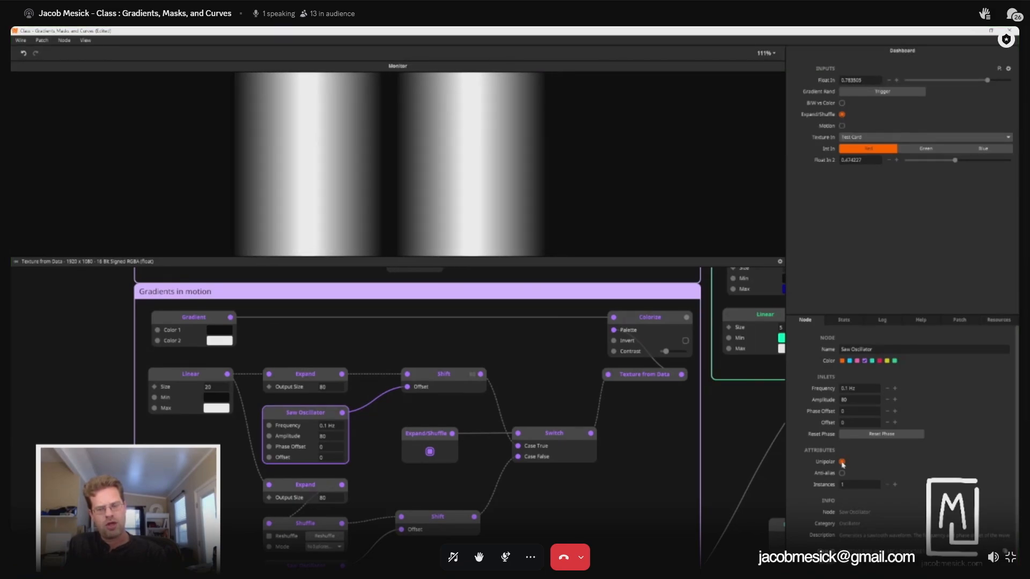
{"action": "mouse_move", "coordinate": [343, 416]}
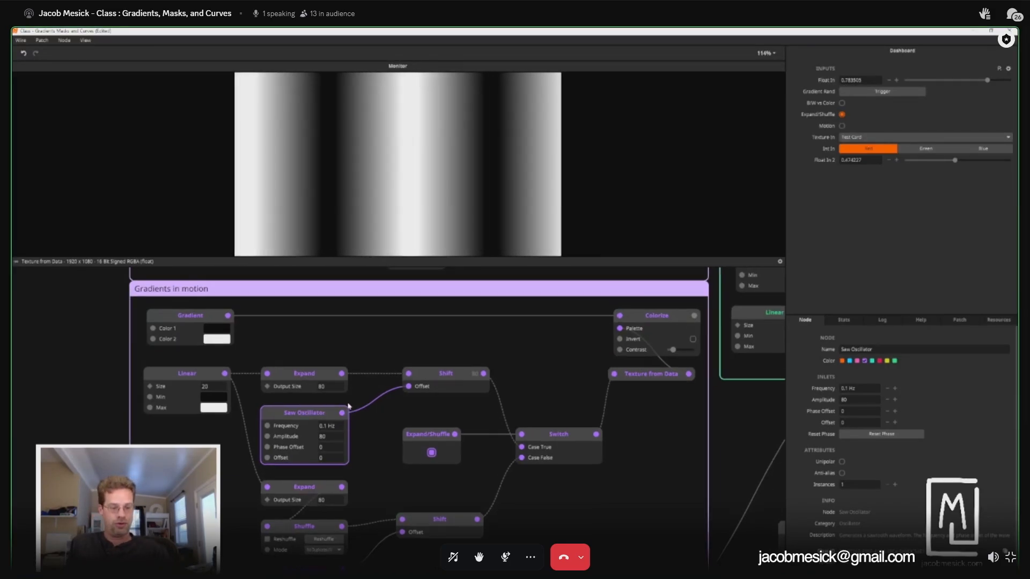
{"action": "scroll", "coordinate": [342, 421], "scroll_direction": "up", "scroll_amount": 5}
{"action": "mouse_move", "coordinate": [340, 418]}
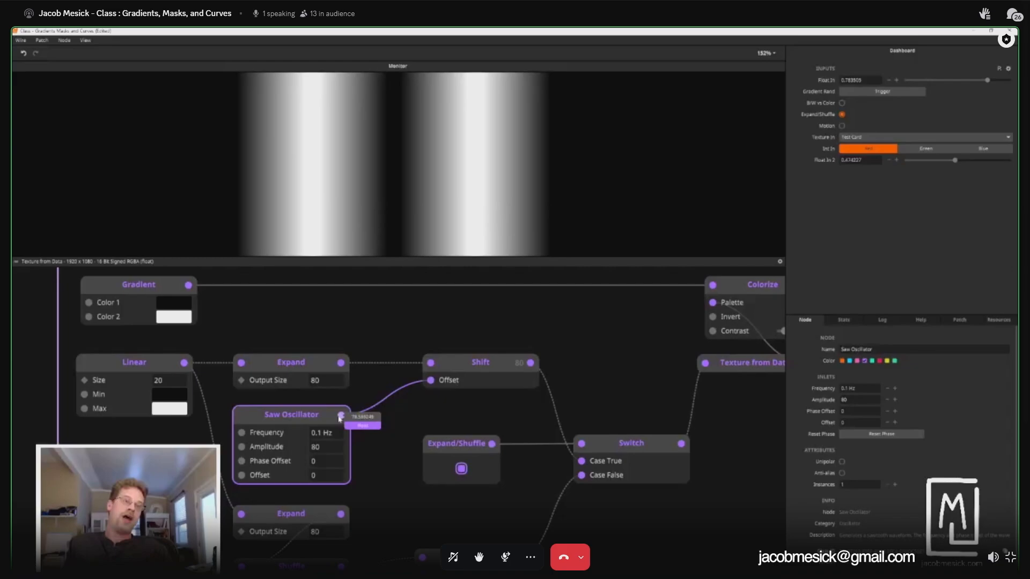
Step: Examine the Shift node, the full color list at the Linear node's outlet, and the Expand node's settings
{"action": "left_click", "coordinate": [480, 363]}
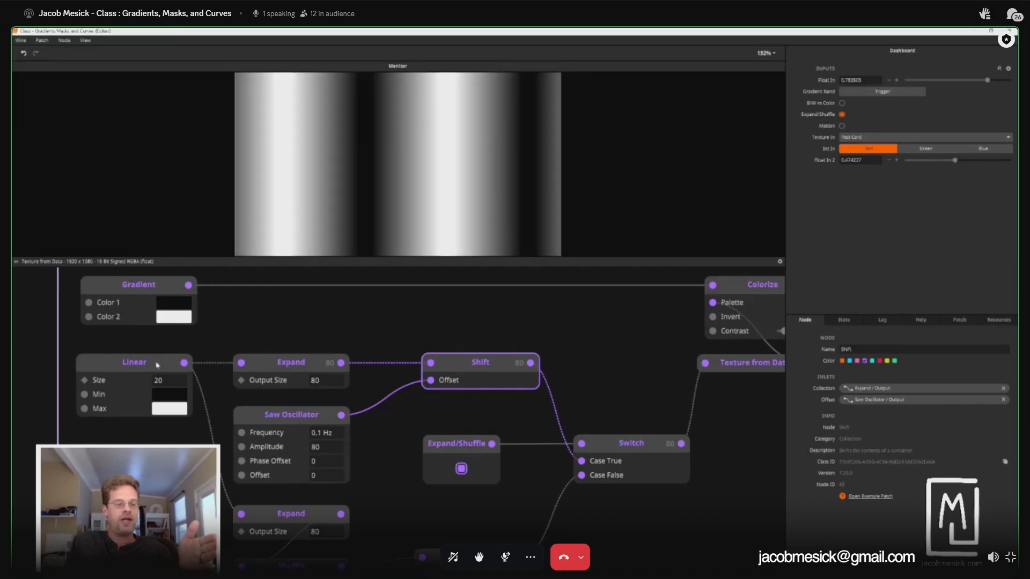
{"action": "mouse_move", "coordinate": [184, 363]}
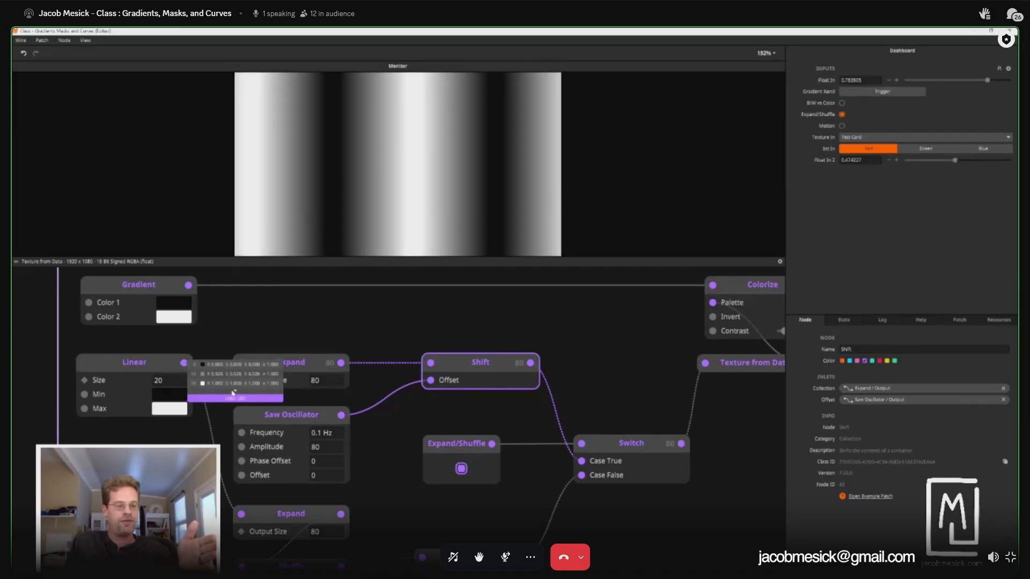
{"action": "left_click", "coordinate": [234, 392]}
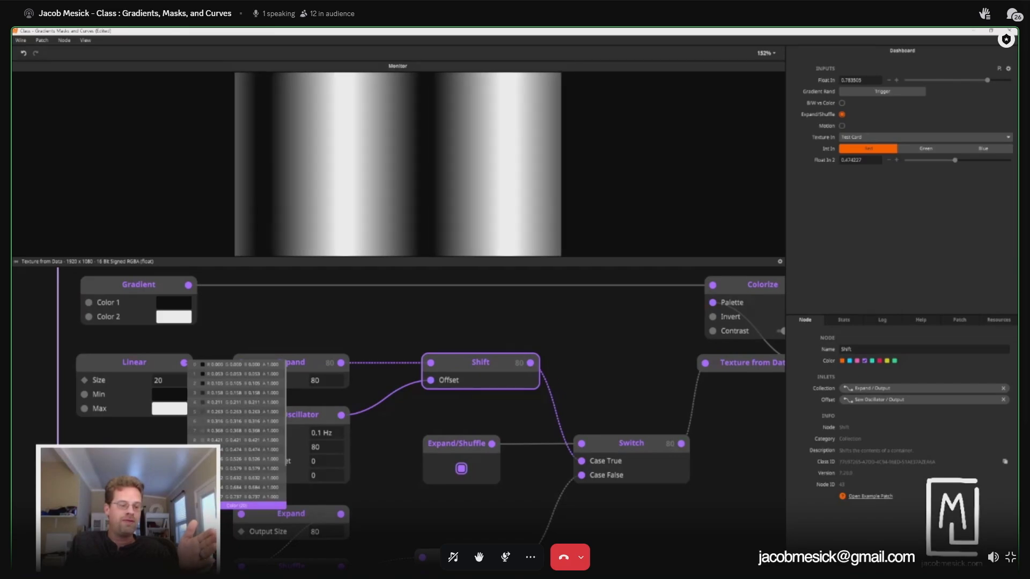
{"action": "left_click", "coordinate": [269, 326]}
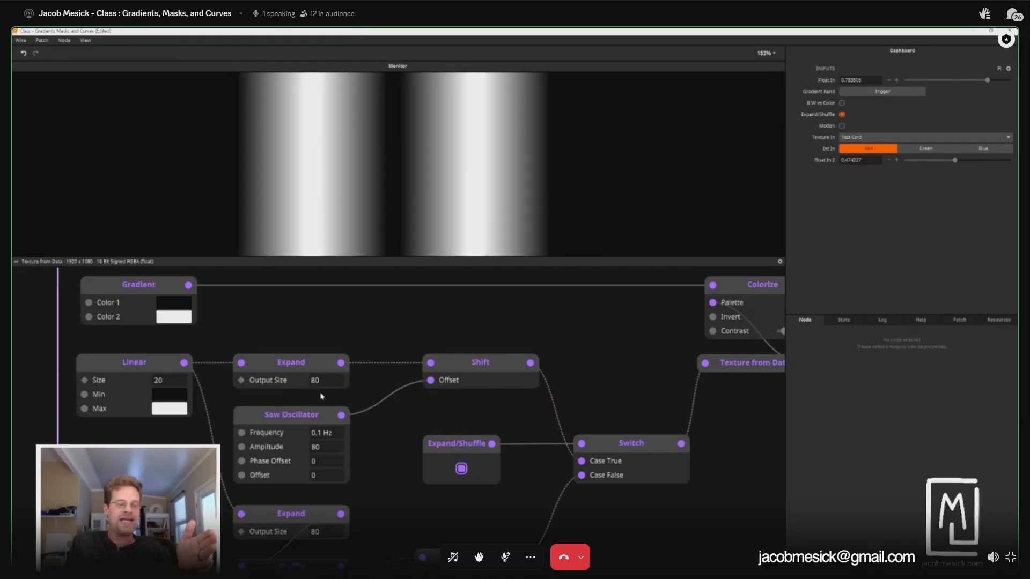
{"action": "left_click", "coordinate": [297, 361]}
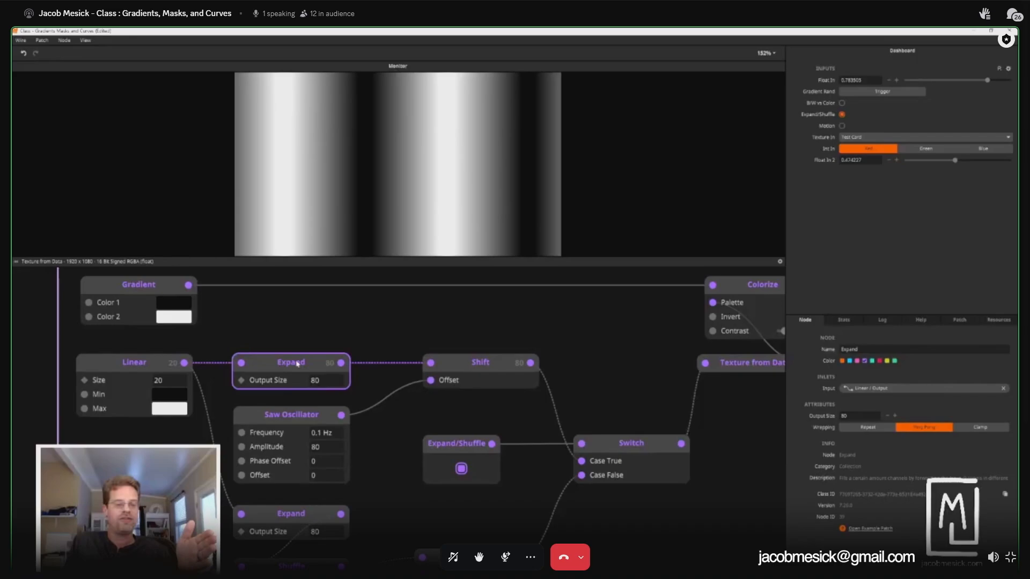
Step: Examine the full color list at the outlet of the Expand node feeding the upper Shift node
{"action": "mouse_move", "coordinate": [345, 367]}
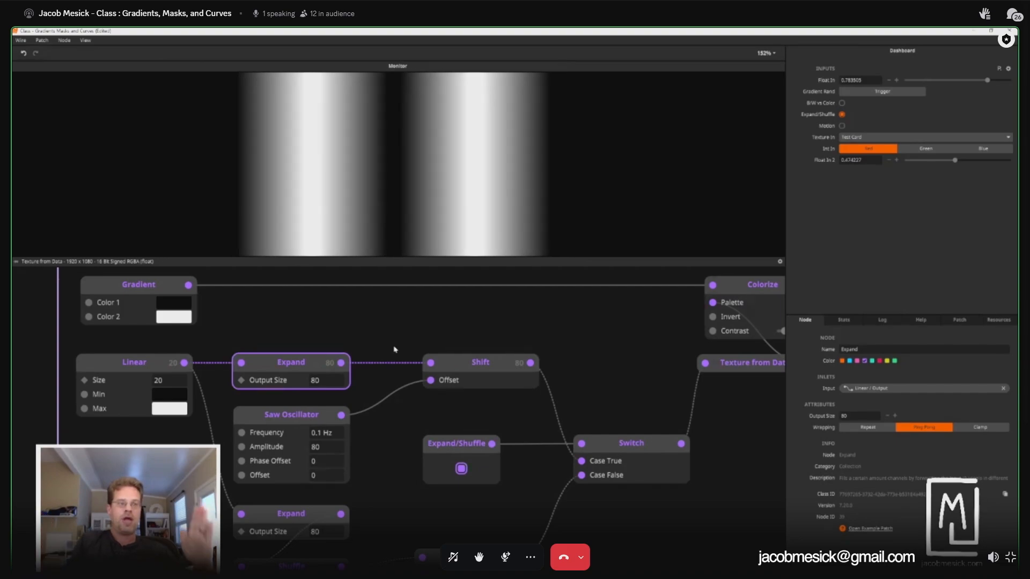
{"action": "left_click", "coordinate": [340, 364]}
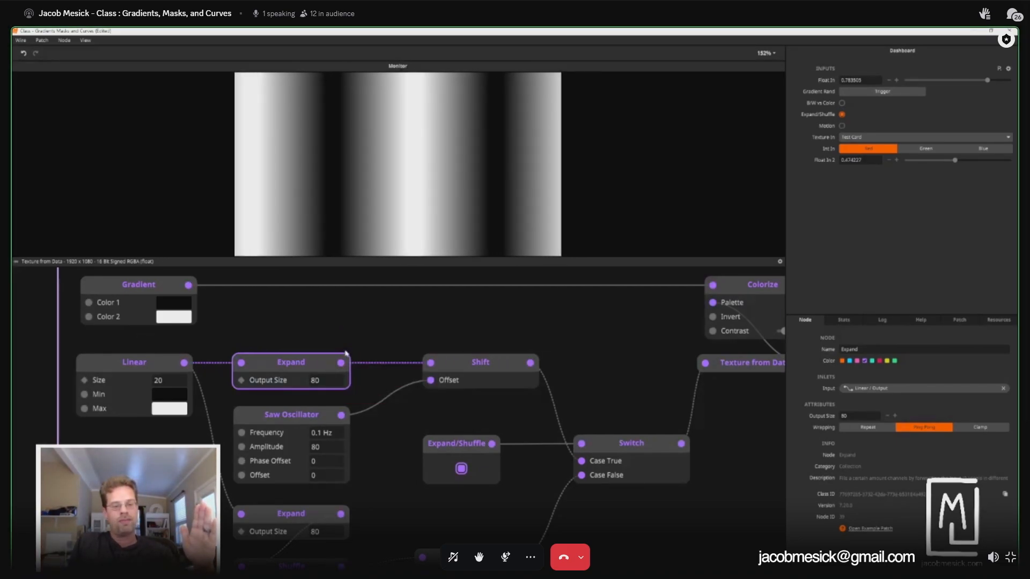
{"action": "mouse_move", "coordinate": [344, 365]}
{"action": "left_click", "coordinate": [397, 396]}
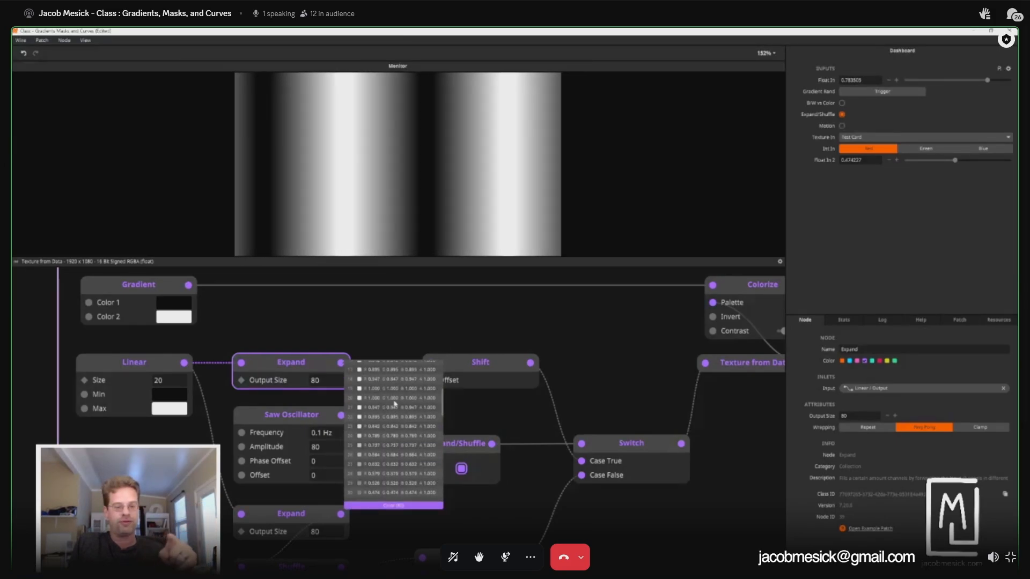
{"action": "scroll", "coordinate": [395, 404], "scroll_direction": "down", "scroll_amount": 10}
{"action": "scroll", "coordinate": [396, 406], "scroll_direction": "down", "scroll_amount": 4}
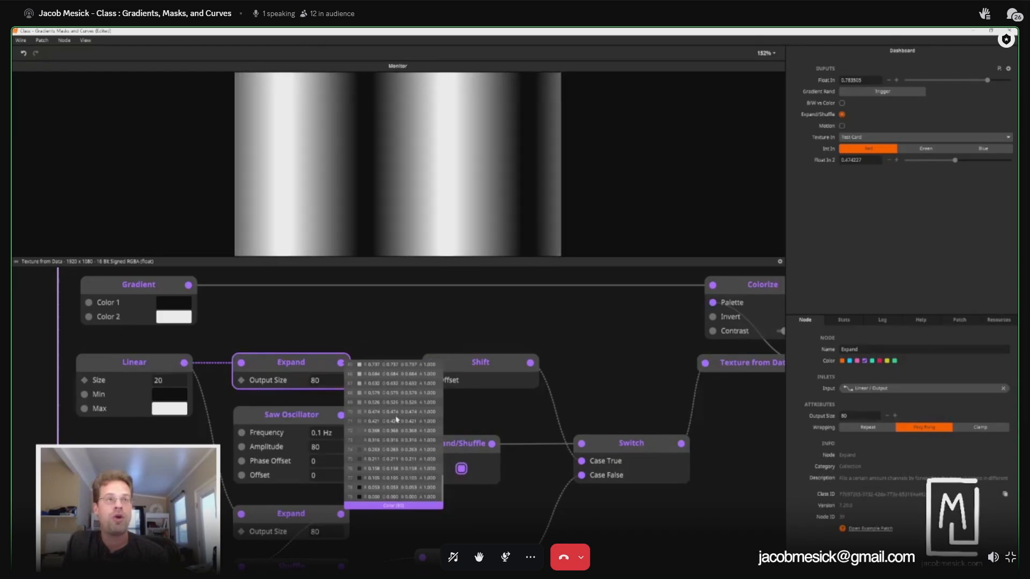
{"action": "scroll", "coordinate": [396, 419], "scroll_direction": "up", "scroll_amount": 6}
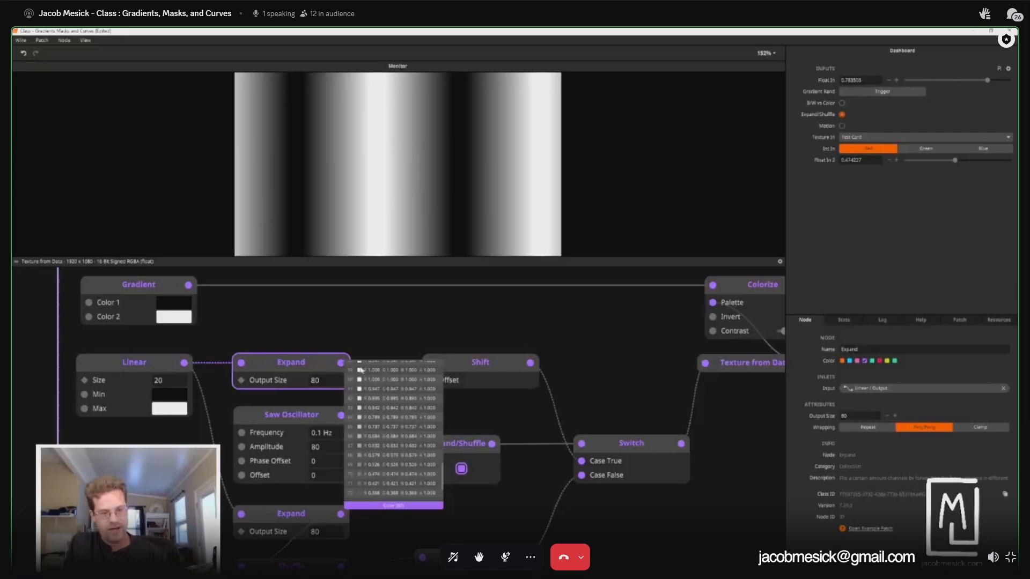
{"action": "scroll", "coordinate": [361, 369], "scroll_direction": "up", "scroll_amount": 4}
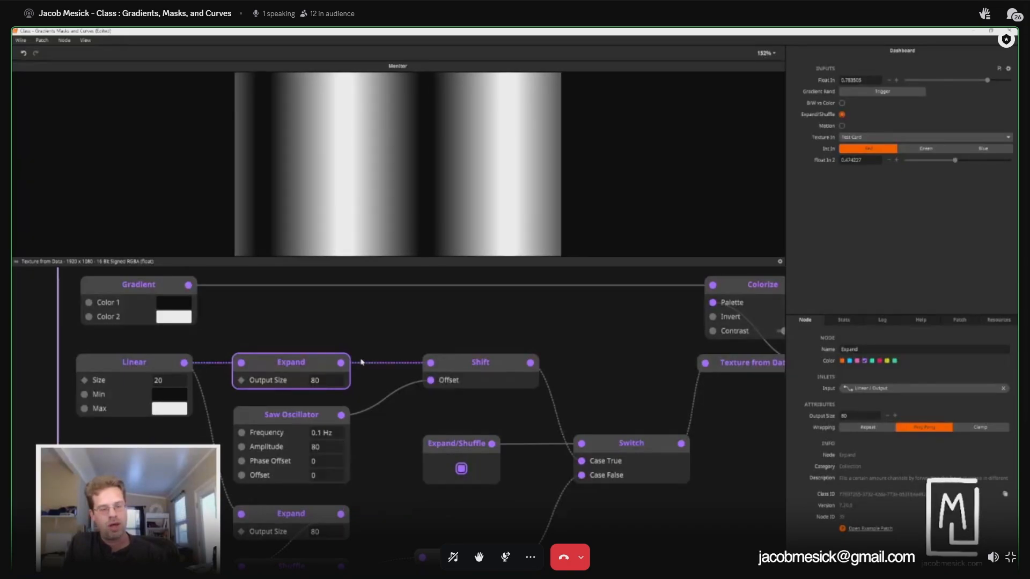
Step: Try Repeat wrapping on the upper Expand node, and set it back to Ping Pong
{"action": "mouse_move", "coordinate": [341, 363]}
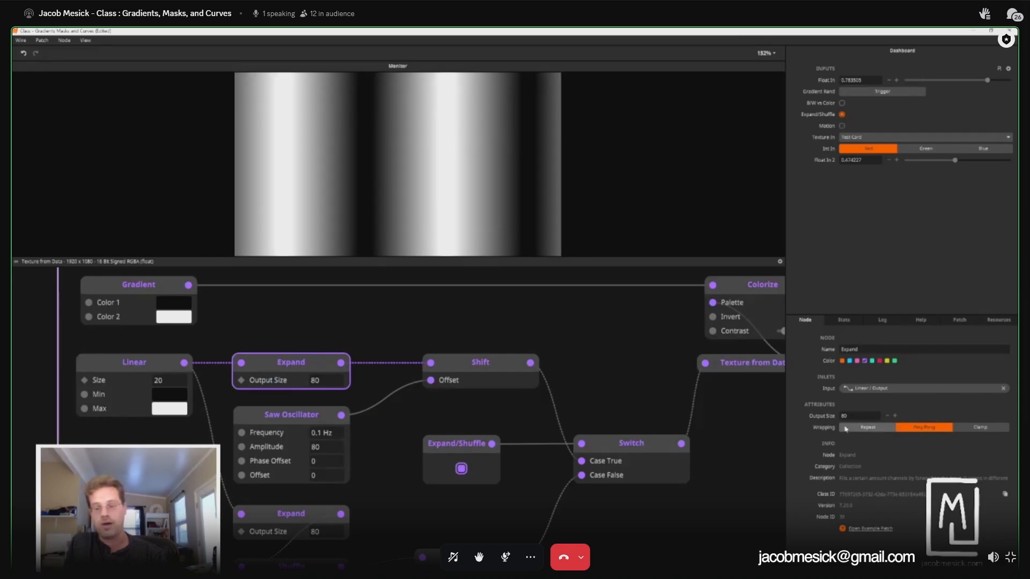
{"action": "left_click", "coordinate": [865, 428]}
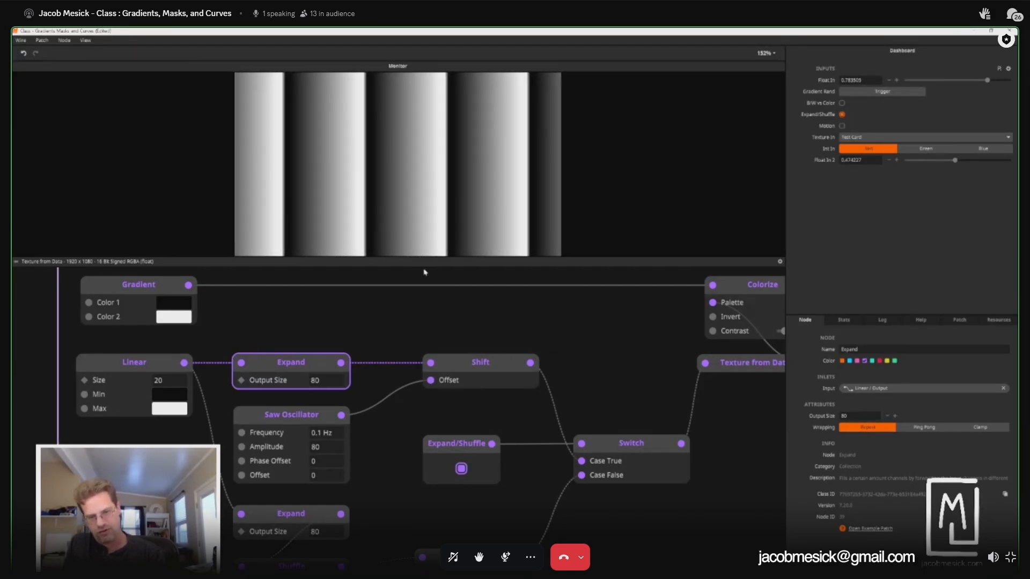
{"action": "left_click", "coordinate": [925, 427]}
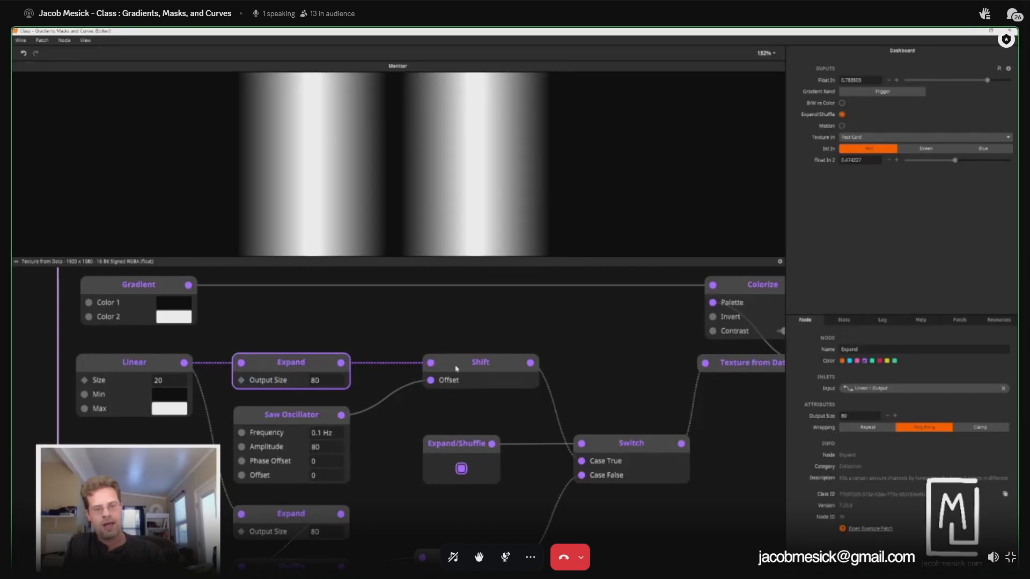
Step: Detach the upper Shift node from the Saw Oscillator, try a fixed Offset of -15, and reconnect the oscillator to Offset
{"action": "left_click_drag", "start_coordinate": [467, 363], "coordinate": [418, 410]}
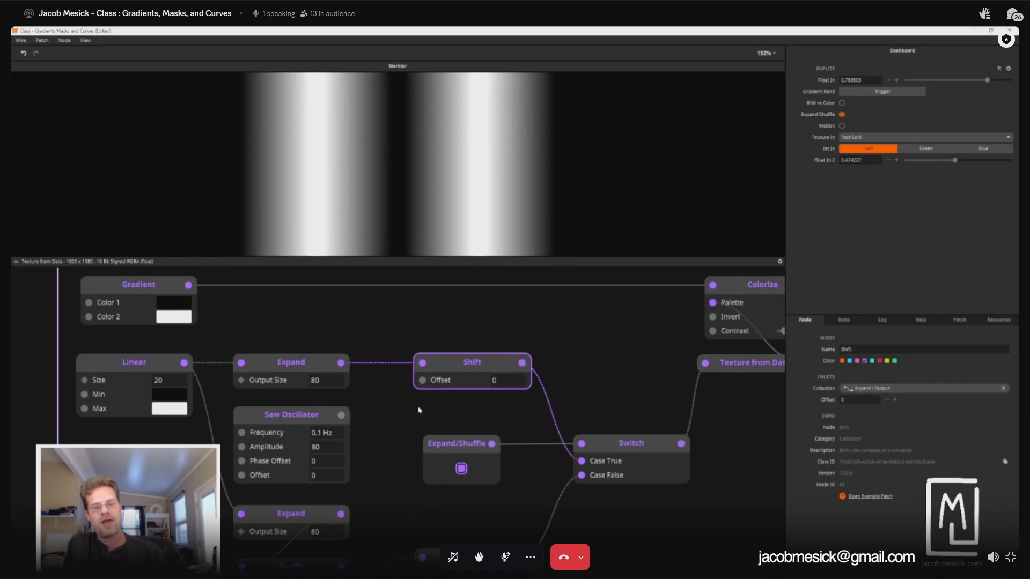
{"action": "left_click", "coordinate": [481, 338]}
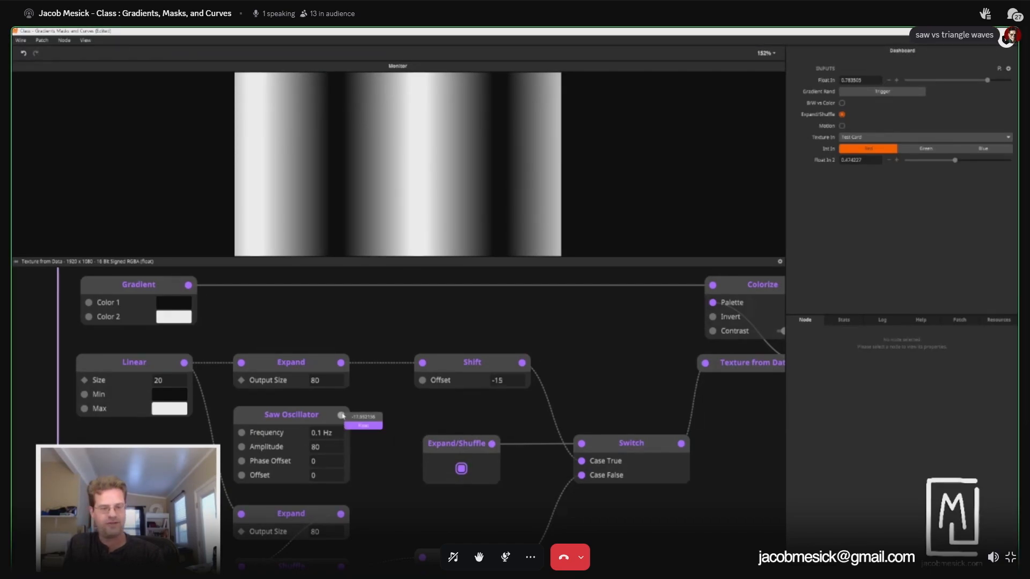
{"action": "left_click_drag", "start_coordinate": [341, 416], "coordinate": [422, 380]}
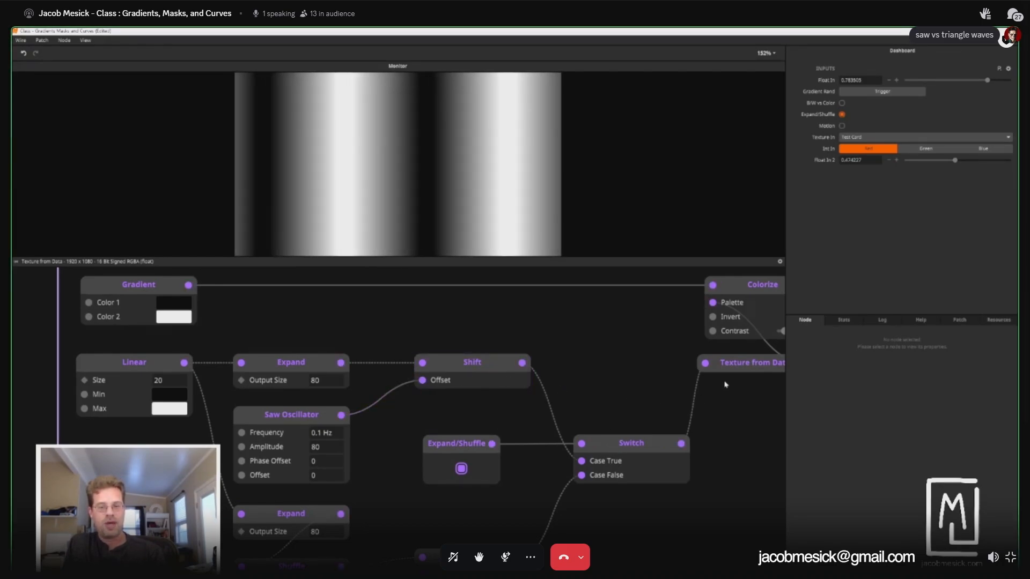
Step: Preview Texture from Data and trace its input back through the Switch and Expand/Shuffle nodes
{"action": "scroll", "coordinate": [489, 383], "scroll_direction": "right", "scroll_amount": 5}
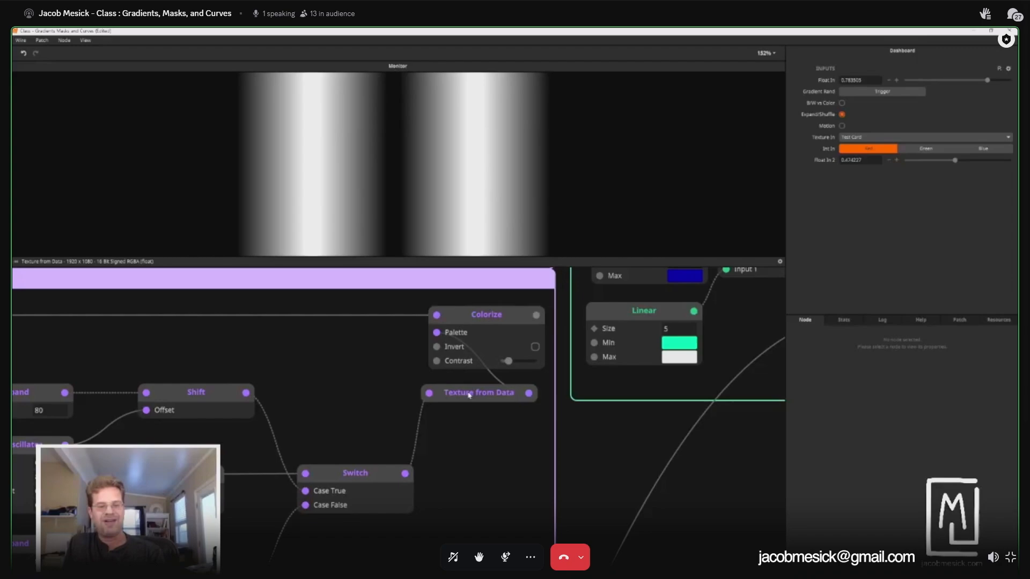
{"action": "left_click", "coordinate": [470, 395]}
{"action": "scroll", "coordinate": [420, 427], "scroll_direction": "left", "scroll_amount": 7}
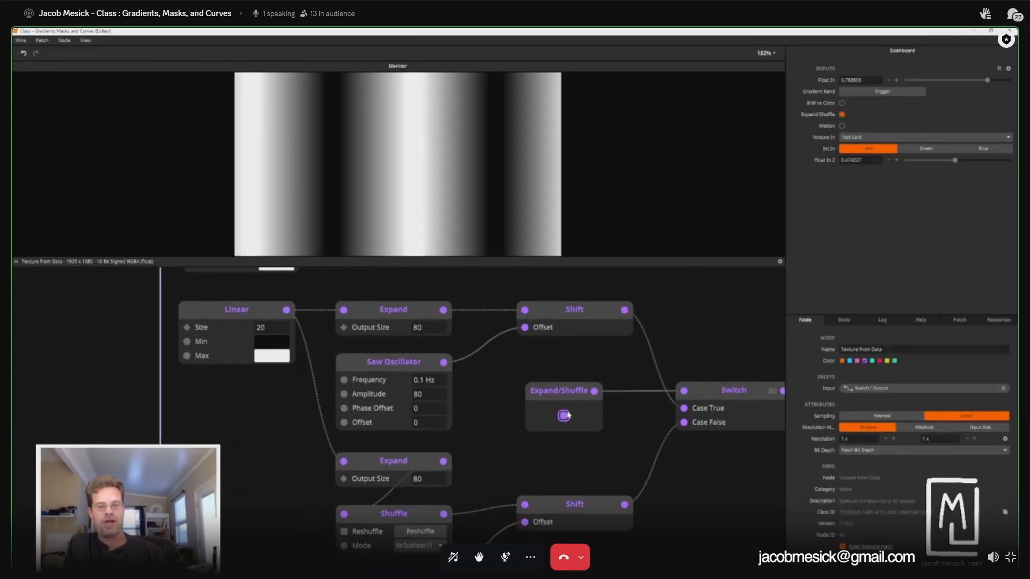
{"action": "scroll", "coordinate": [687, 418], "scroll_direction": "right", "scroll_amount": 3}
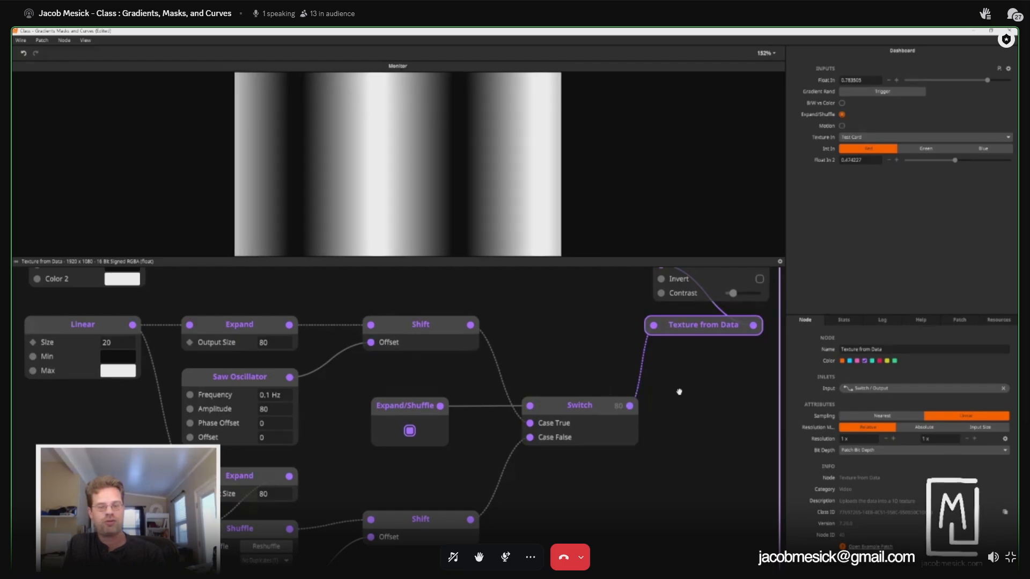
{"action": "scroll", "coordinate": [679, 392], "scroll_direction": "right", "scroll_amount": 2}
{"action": "scroll", "coordinate": [679, 392], "scroll_direction": "up", "scroll_amount": 2}
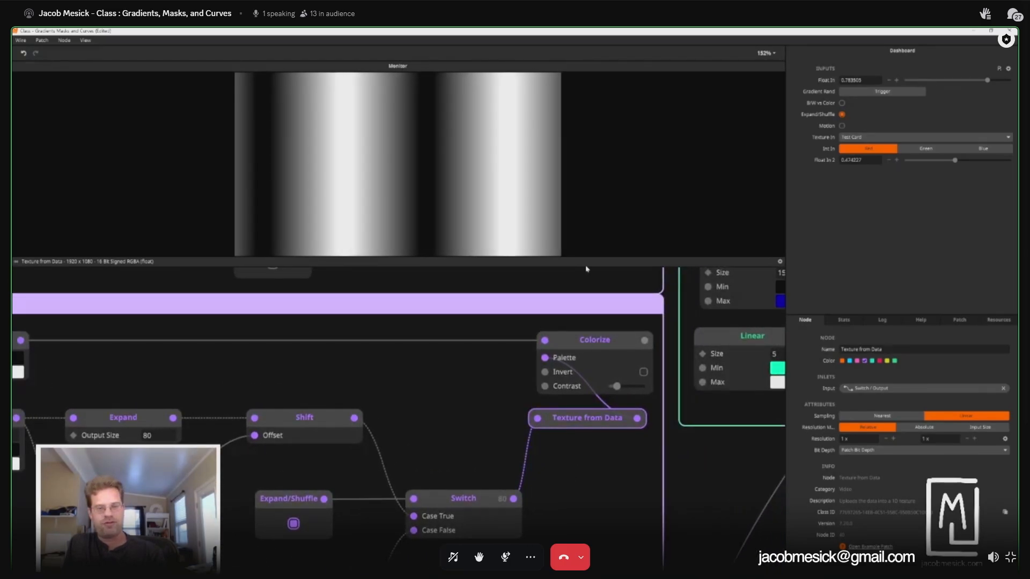
Step: Preview the Colorize output and compare it with the radial Gradient that feeds it
{"action": "left_click", "coordinate": [599, 339]}
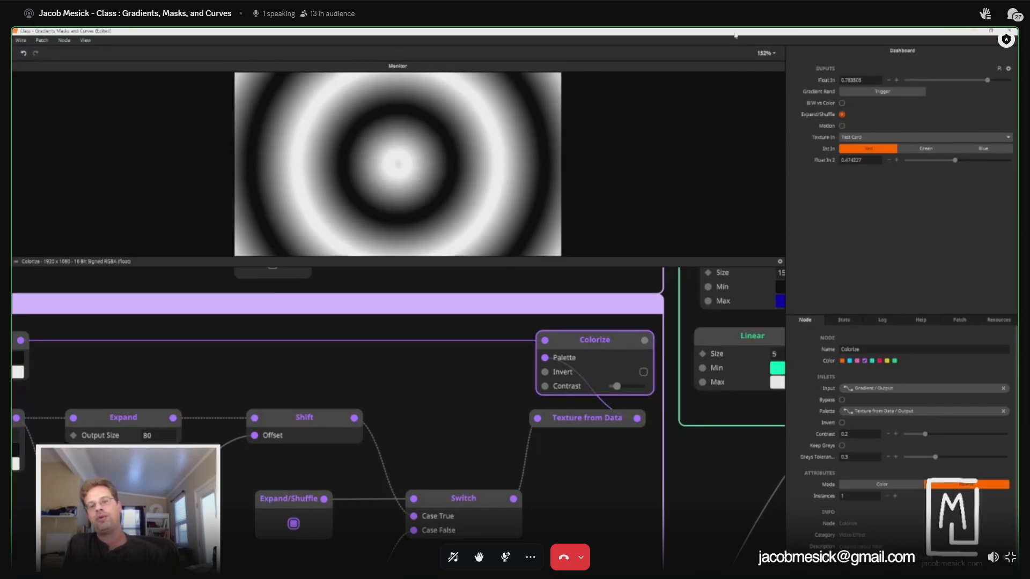
{"action": "mouse_move", "coordinate": [742, 33]}
{"action": "left_mouse_down"}
{"action": "mouse_move", "coordinate": [701, 63]}
{"action": "mouse_move", "coordinate": [697, 41]}
{"action": "mouse_move", "coordinate": [720, 78]}
{"action": "mouse_move", "coordinate": [722, 40]}
{"action": "left_mouse_up"}
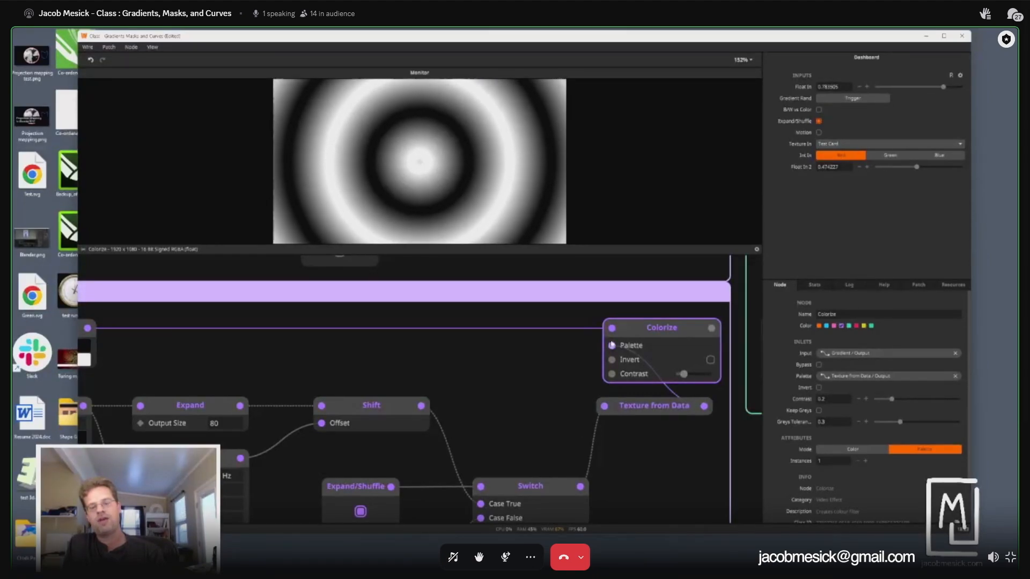
{"action": "left_click_drag", "start_coordinate": [232, 318], "coordinate": [478, 326]}
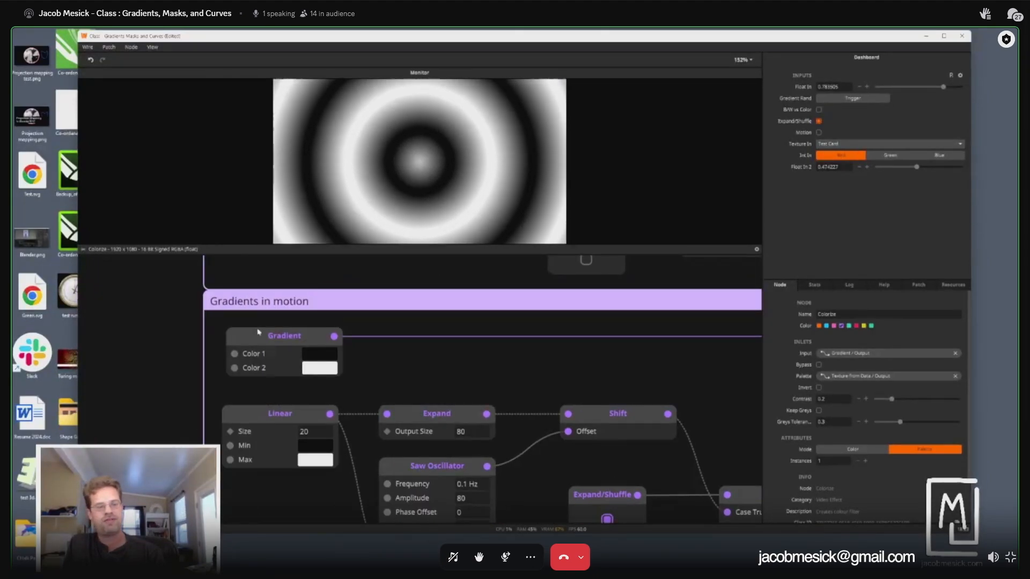
{"action": "left_click", "coordinate": [292, 337]}
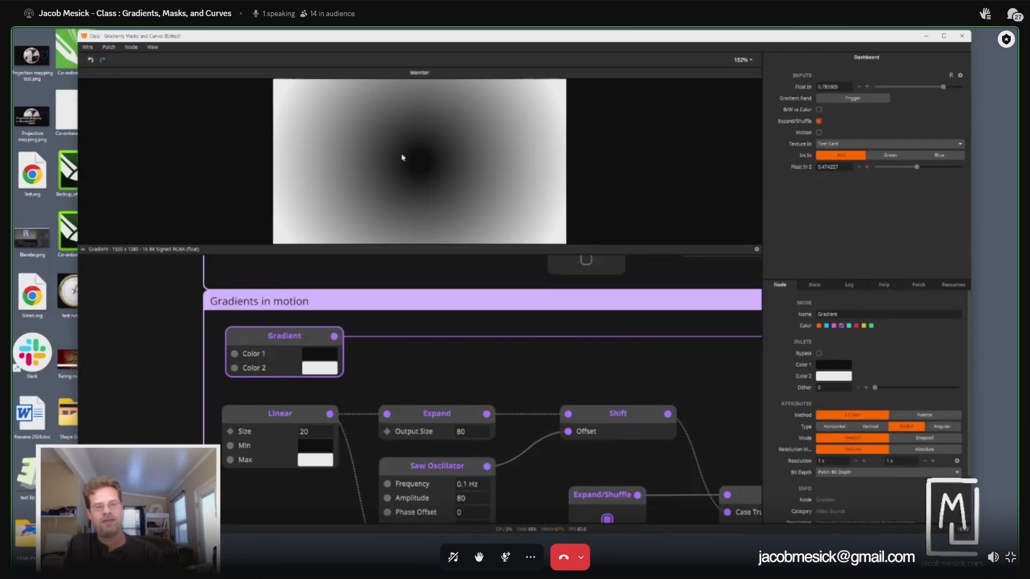
{"action": "left_click_drag", "start_coordinate": [646, 328], "coordinate": [227, 314]}
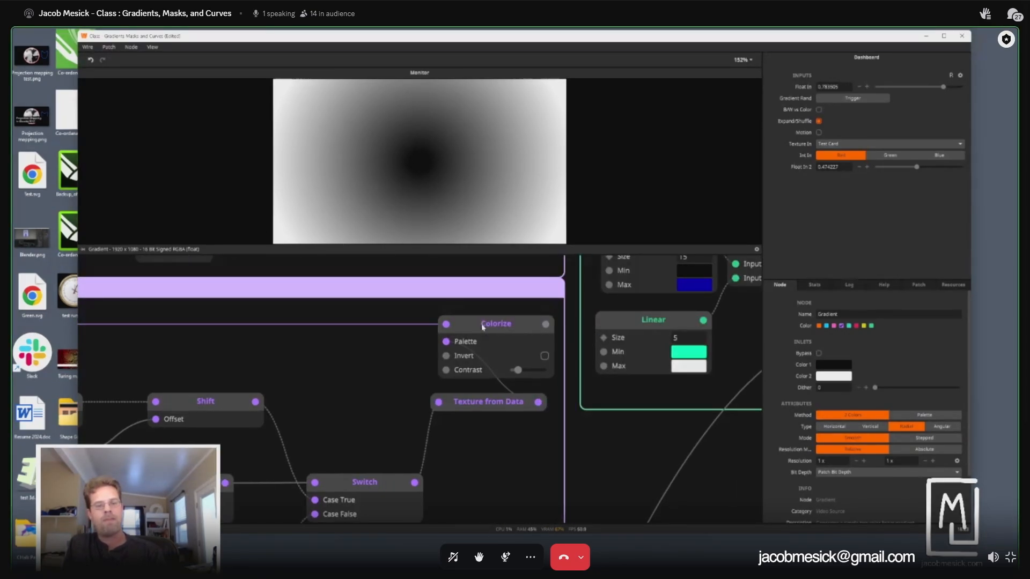
{"action": "left_click_drag", "start_coordinate": [400, 330], "coordinate": [630, 333]}
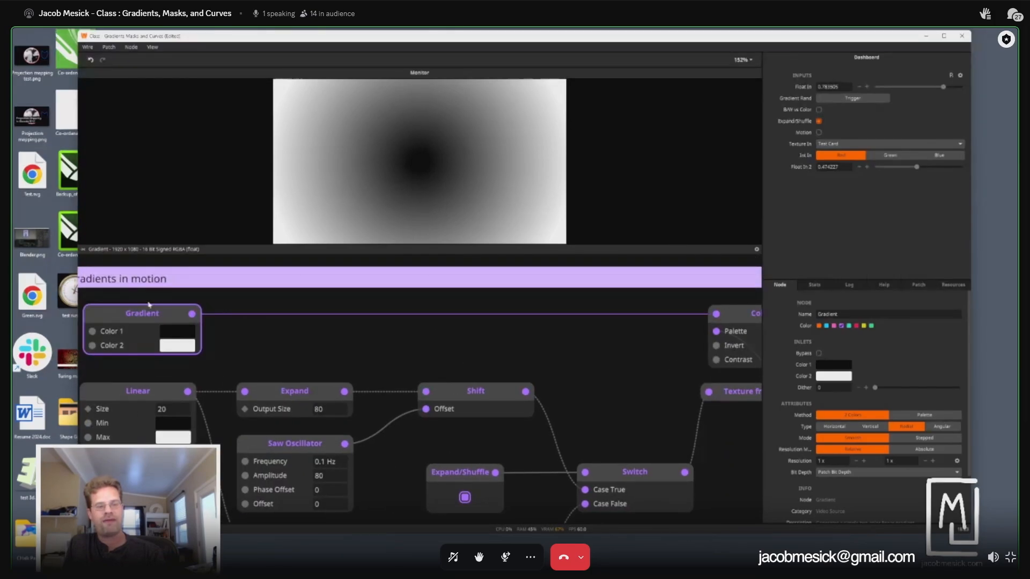
Step: Set the "Gradients in motion" Gradient's type to Vertical and preview the Colorize output
{"action": "left_click", "coordinate": [862, 427]}
{"action": "left_click_drag", "start_coordinate": [631, 371], "coordinate": [393, 359]}
{"action": "left_click", "coordinate": [522, 311]}
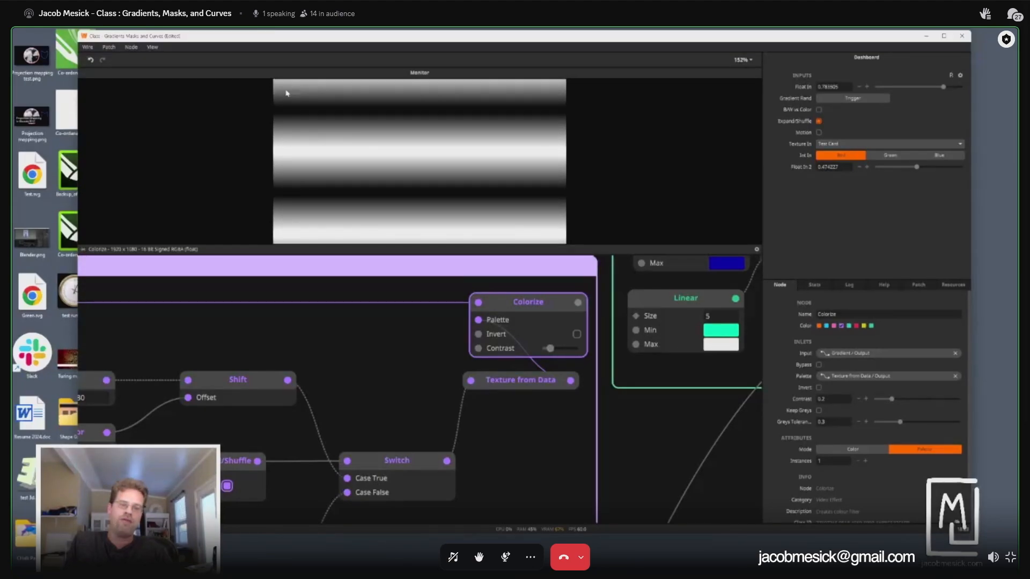
Step: Trace the node chain from Linear through Expand, Shift and Switch to Colorize
{"action": "left_click_drag", "start_coordinate": [347, 447], "coordinate": [518, 399]}
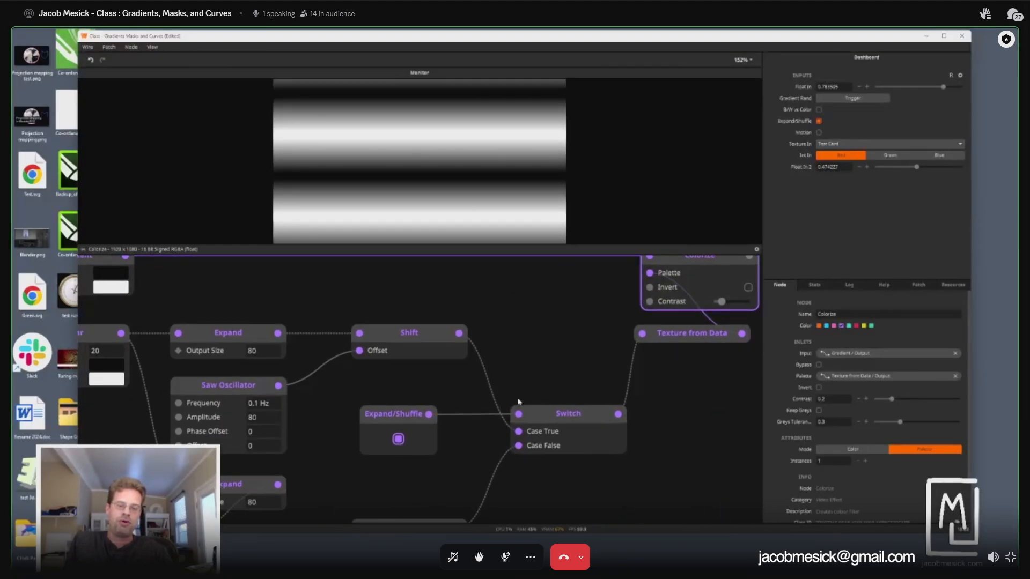
{"action": "left_click_drag", "start_coordinate": [132, 349], "coordinate": [344, 370]}
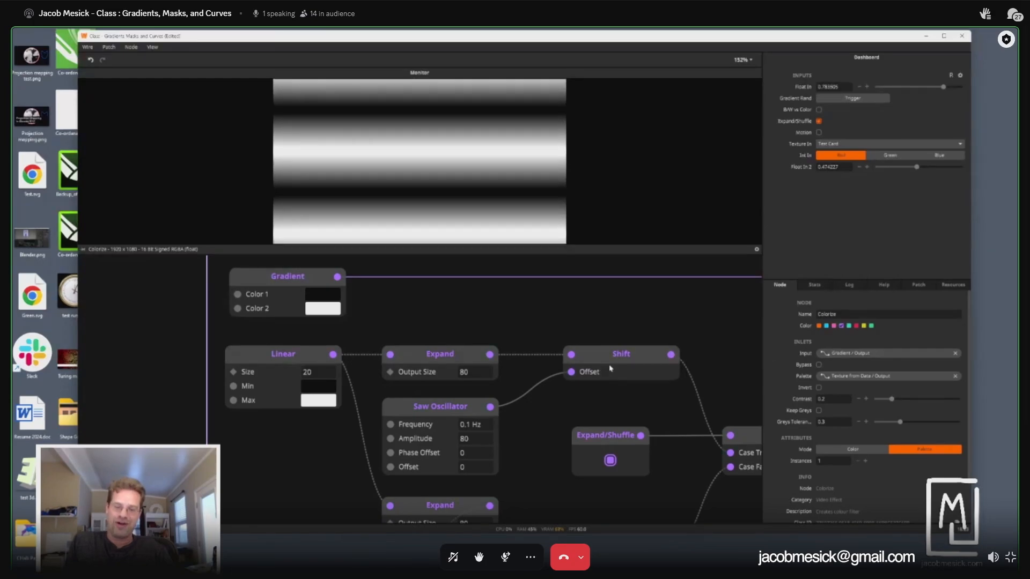
{"action": "left_click_drag", "start_coordinate": [608, 367], "coordinate": [312, 362]}
{"action": "mouse_move", "coordinate": [376, 352]}
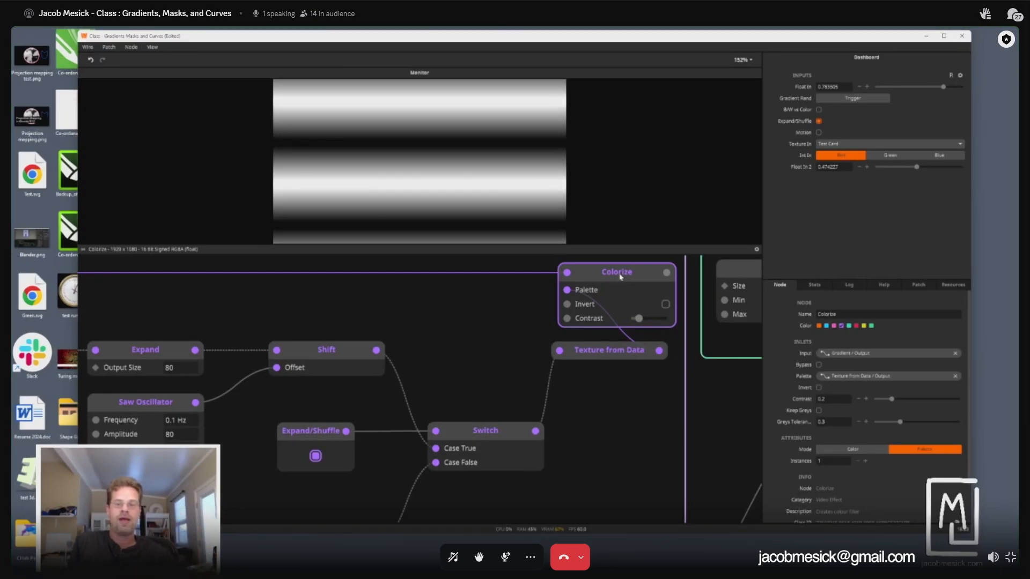
{"action": "left_click_drag", "start_coordinate": [550, 323], "coordinate": [753, 298]}
{"action": "scroll", "coordinate": [198, 318], "scroll_direction": "up", "scroll_amount": 2}
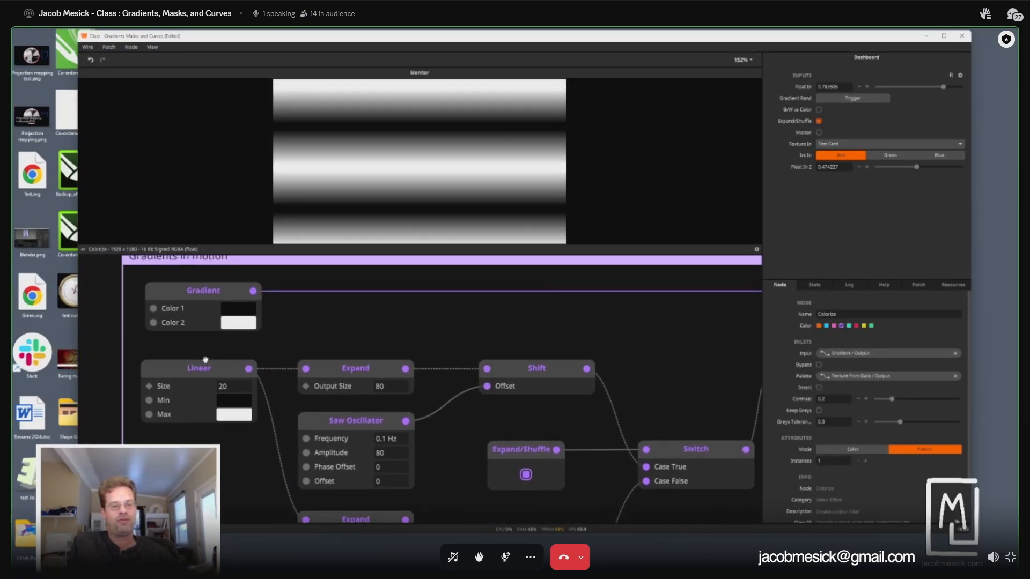
Step: Set the Gradient's type back to Radial and preview the Colorize output
{"action": "left_click", "coordinate": [208, 293]}
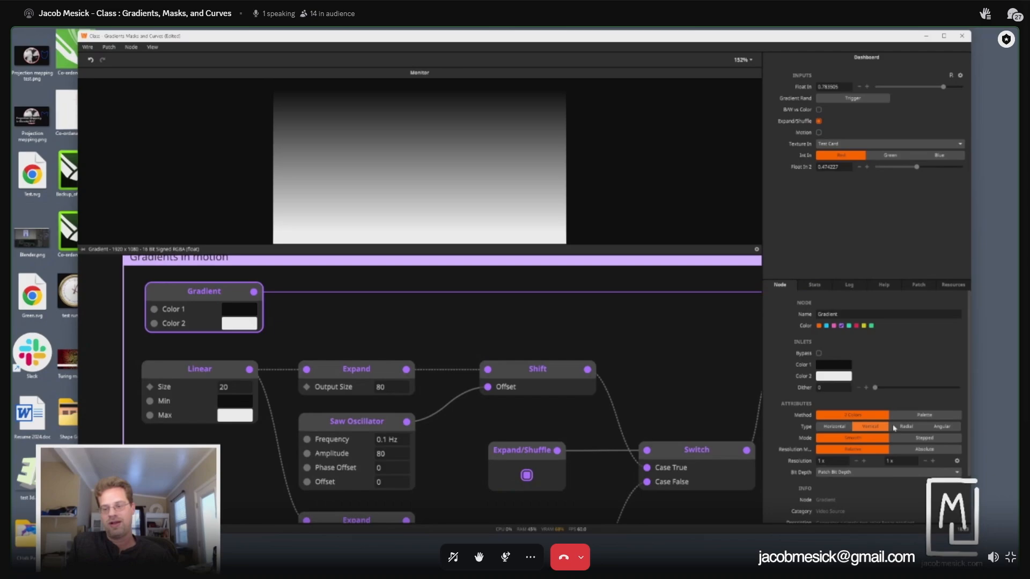
{"action": "left_click", "coordinate": [914, 430]}
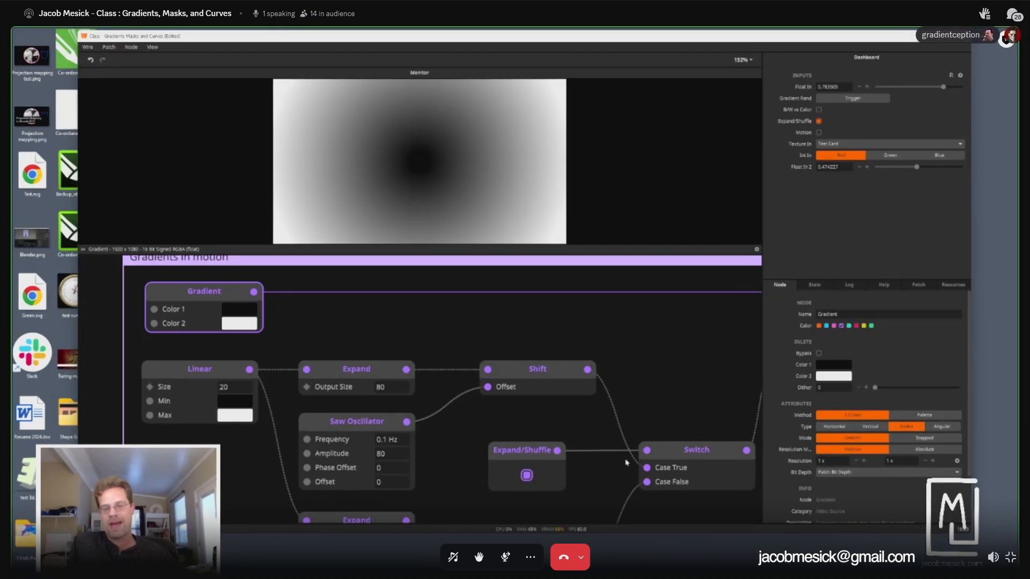
{"action": "left_click_drag", "start_coordinate": [629, 433], "coordinate": [251, 379]}
{"action": "left_click_drag", "start_coordinate": [475, 352], "coordinate": [634, 355]}
{"action": "left_click", "coordinate": [408, 313]}
Step: Turn off the Expand/Shuffle toggle so the Switch uses its Case False branch
{"action": "left_click_drag", "start_coordinate": [371, 476], "coordinate": [378, 400]}
{"action": "left_click", "coordinate": [367, 360]}
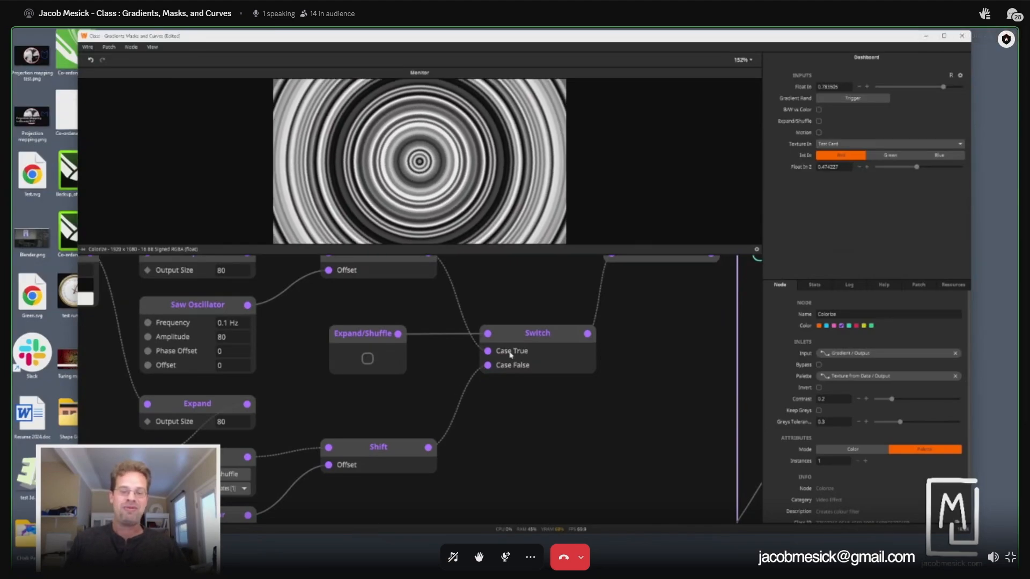
Step: Examine the Shuffle branch and the settings of the Linear node that supplies it
{"action": "left_click_drag", "start_coordinate": [280, 409], "coordinate": [388, 310]}
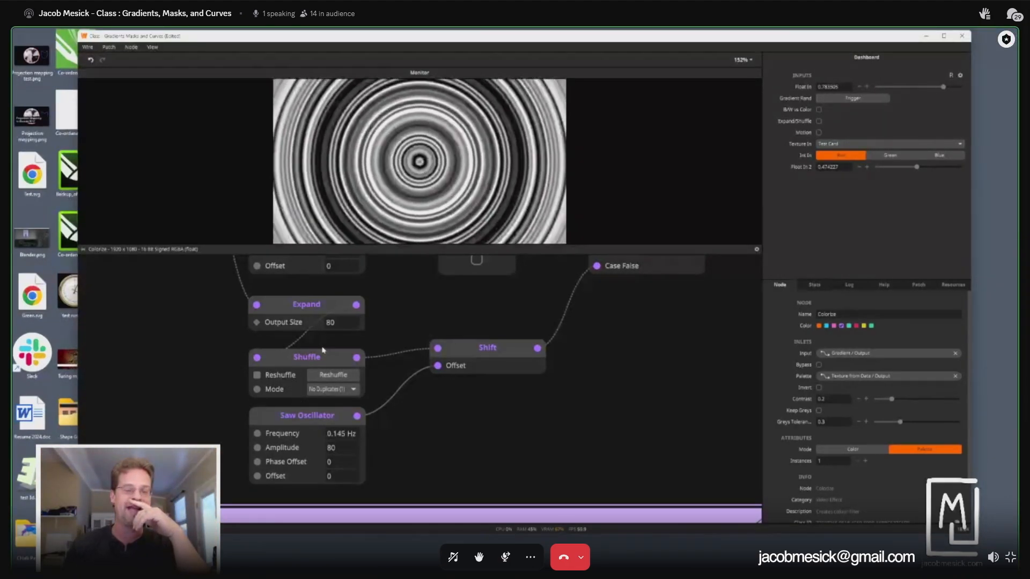
{"action": "left_click_drag", "start_coordinate": [291, 348], "coordinate": [325, 488]}
{"action": "left_click", "coordinate": [328, 377]}
{"action": "left_click", "coordinate": [164, 351]}
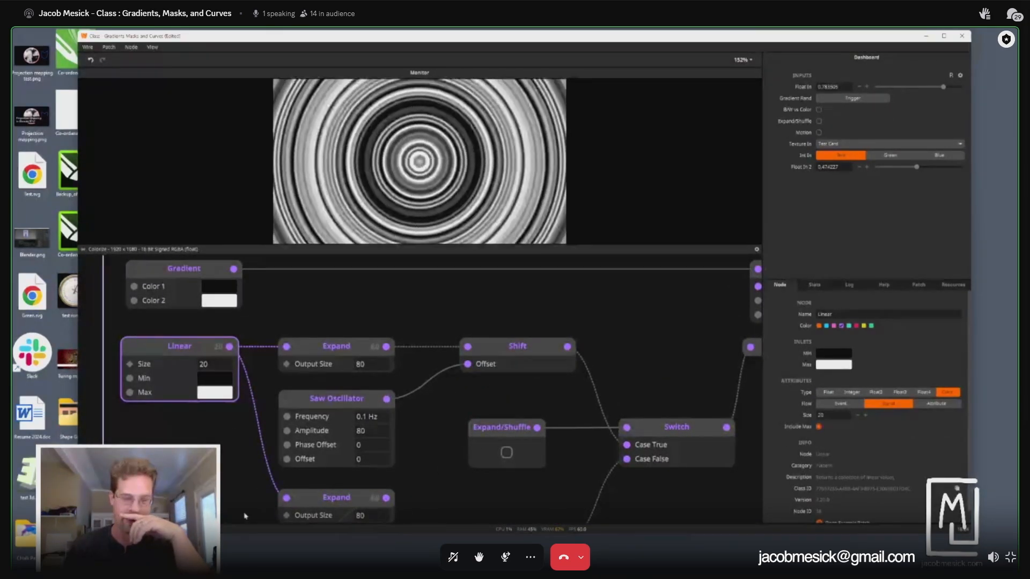
Step: Examine the Expand node's output values and the Shuffle node's settings in the lower branch of Gradients in motion
{"action": "left_click_drag", "start_coordinate": [244, 516], "coordinate": [220, 374]}
{"action": "left_click", "coordinate": [307, 366]}
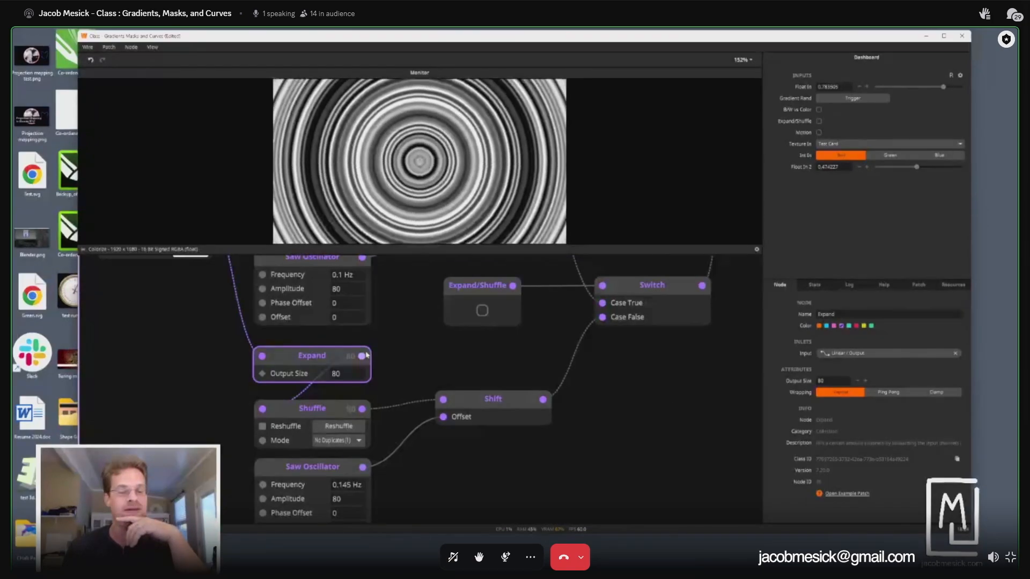
{"action": "mouse_move", "coordinate": [366, 355]}
{"action": "left_click", "coordinate": [413, 384]}
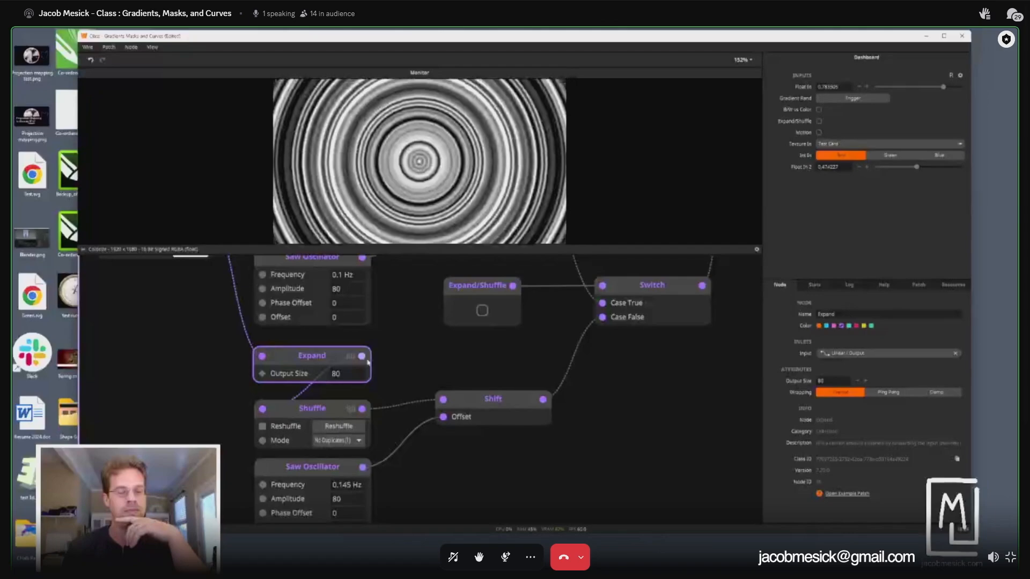
{"action": "left_click", "coordinate": [364, 359]}
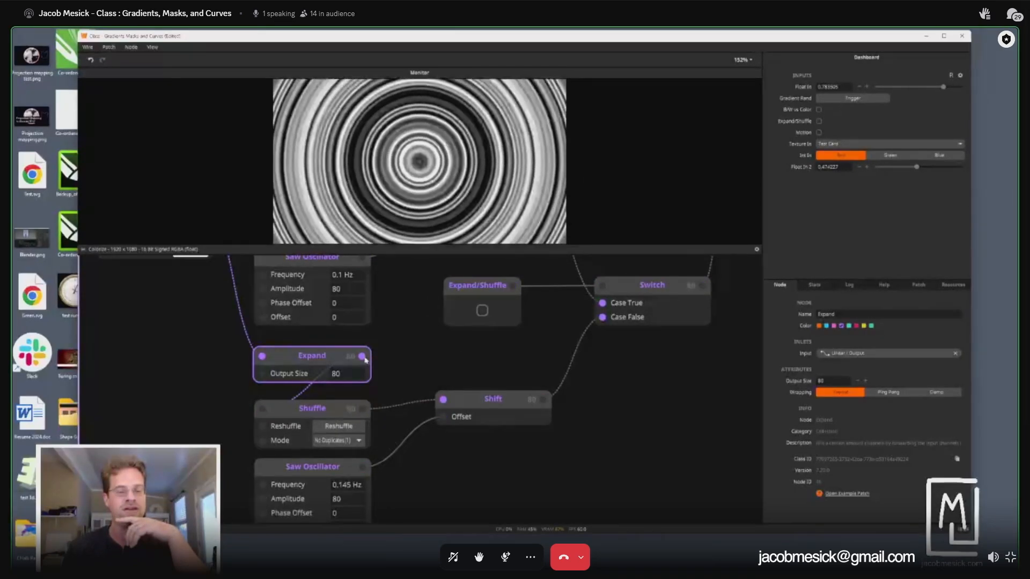
{"action": "mouse_move", "coordinate": [375, 359]}
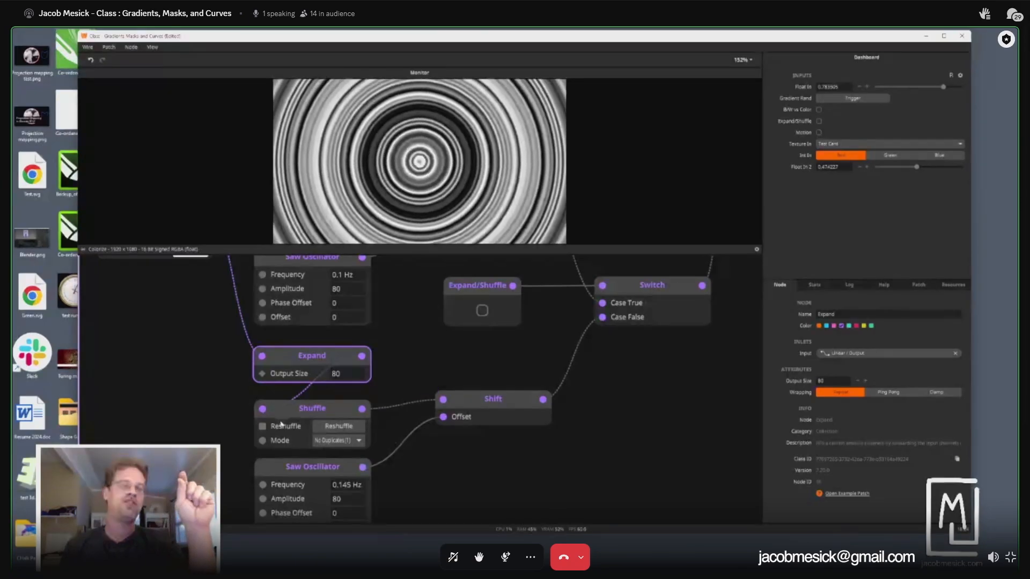
{"action": "left_click", "coordinate": [322, 428]}
{"action": "left_click", "coordinate": [322, 428]}
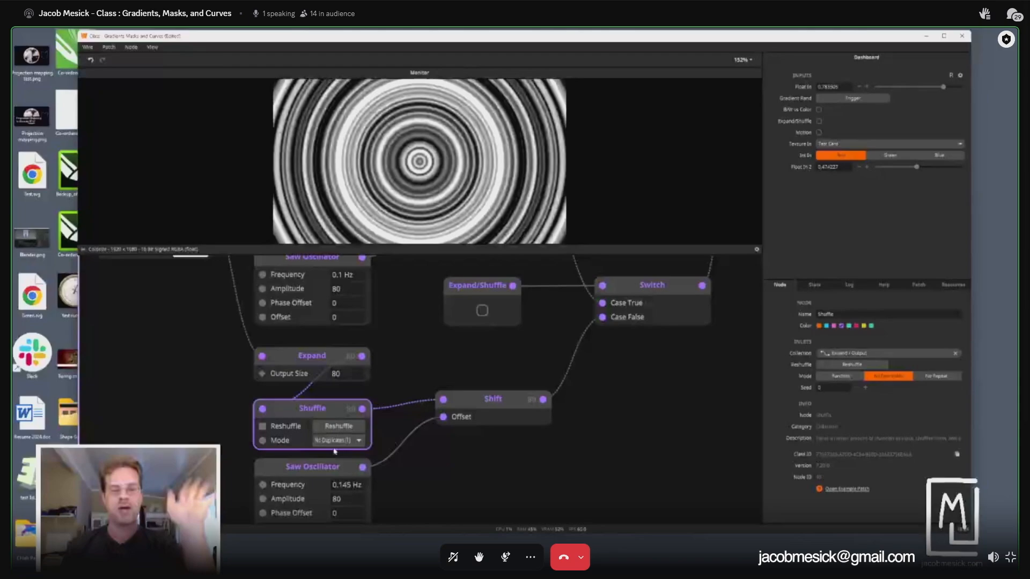
Step: Preview the Step and Texture from Data outputs in the Random Triggers and Steps group
{"action": "left_click_drag", "start_coordinate": [199, 417], "coordinate": [338, 498]}
{"action": "scroll", "coordinate": [501, 373], "scroll_direction": "down", "scroll_amount": 5}
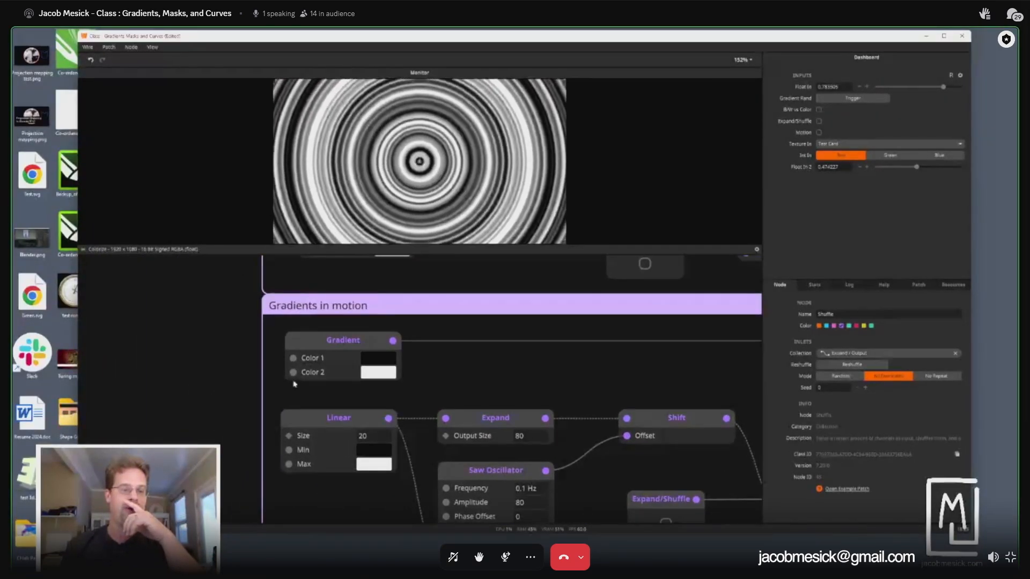
{"action": "scroll", "coordinate": [510, 404], "scroll_direction": "down", "scroll_amount": 1}
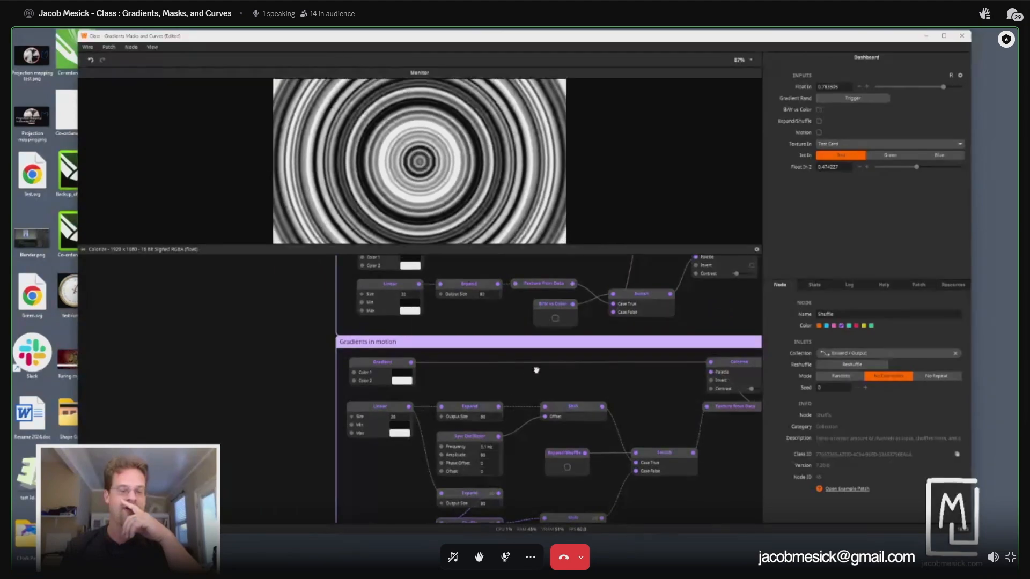
{"action": "left_click_drag", "start_coordinate": [536, 368], "coordinate": [402, 518]}
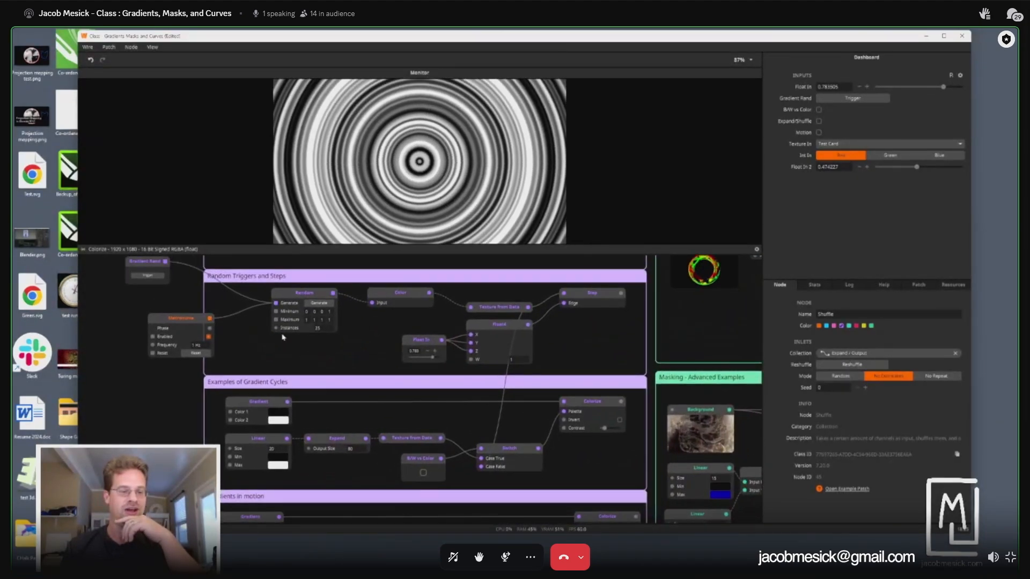
{"action": "left_click", "coordinate": [302, 301]}
{"action": "left_click", "coordinate": [567, 302]}
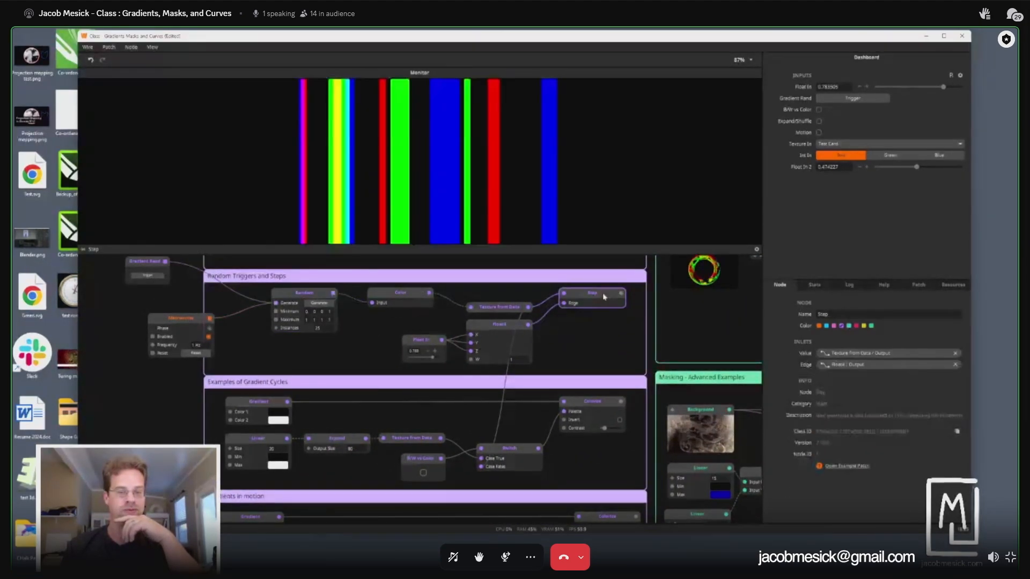
{"action": "left_click", "coordinate": [499, 309]}
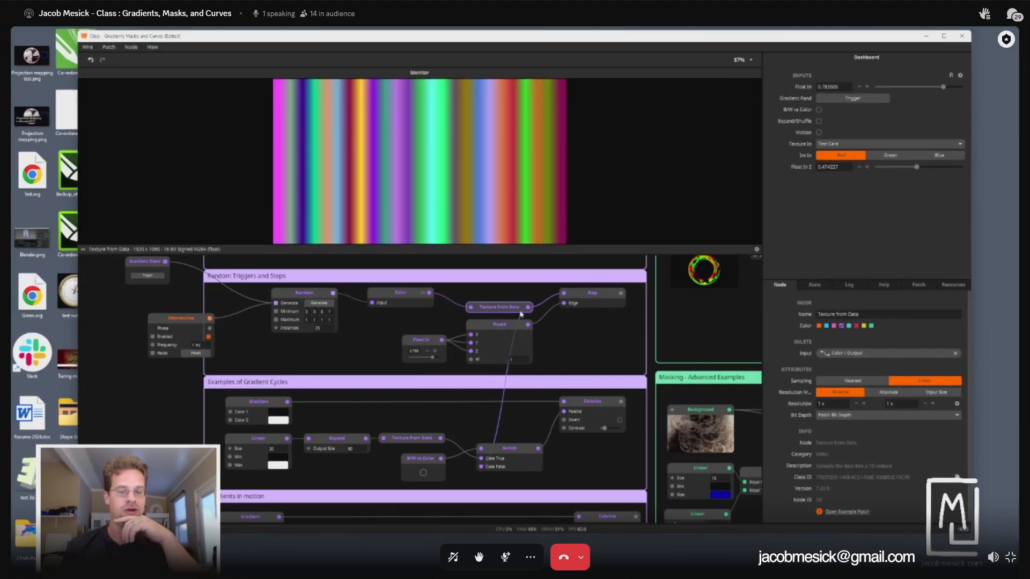
Step: Try feeding the random Texture from Data output into the lower Expand node, then check the downstream Shuffle, Shift and Switch
{"action": "scroll", "coordinate": [514, 314], "scroll_direction": "down", "scroll_amount": 3}
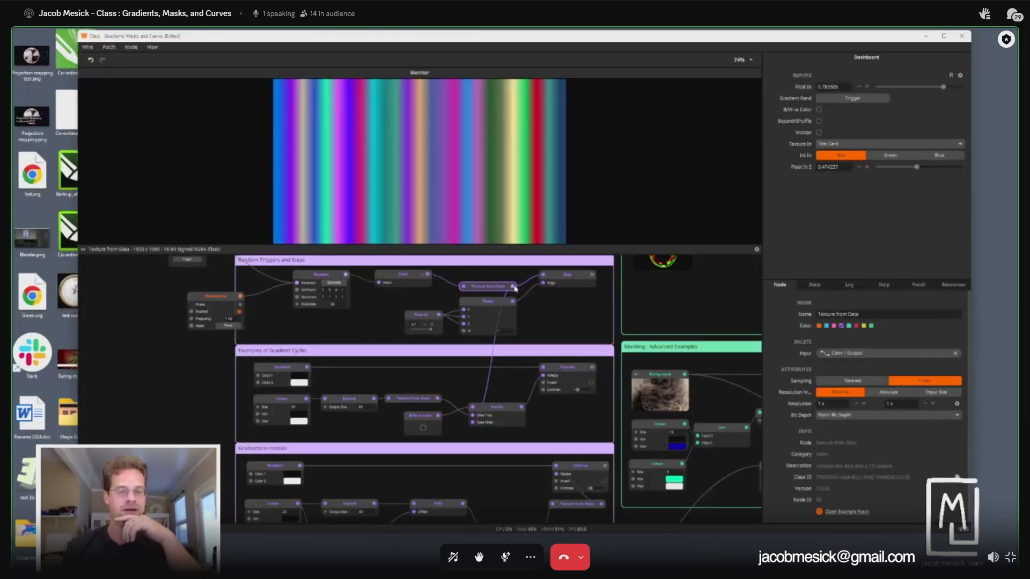
{"action": "scroll", "coordinate": [514, 288], "scroll_direction": "down", "scroll_amount": 5}
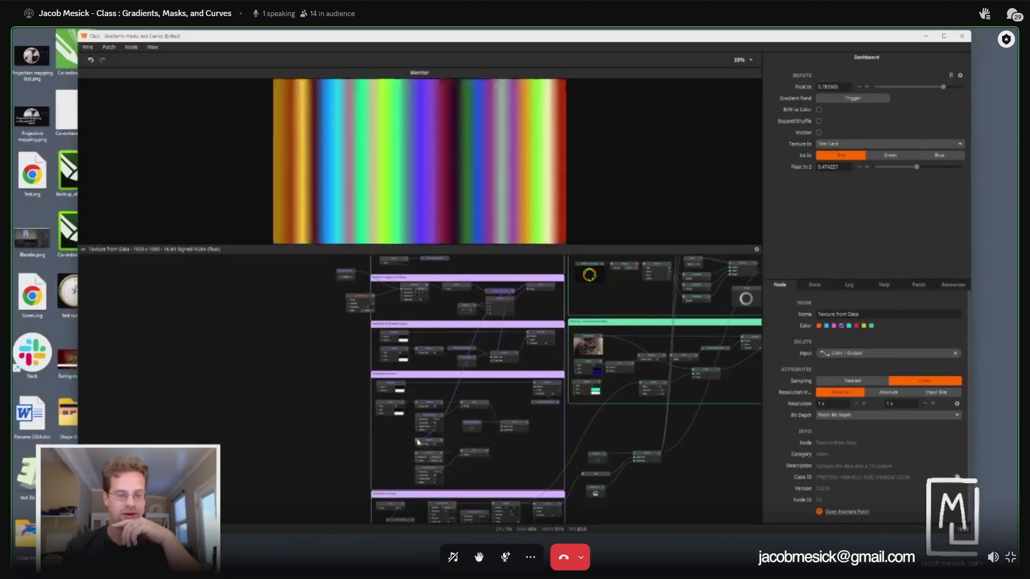
{"action": "left_click", "coordinate": [434, 443]}
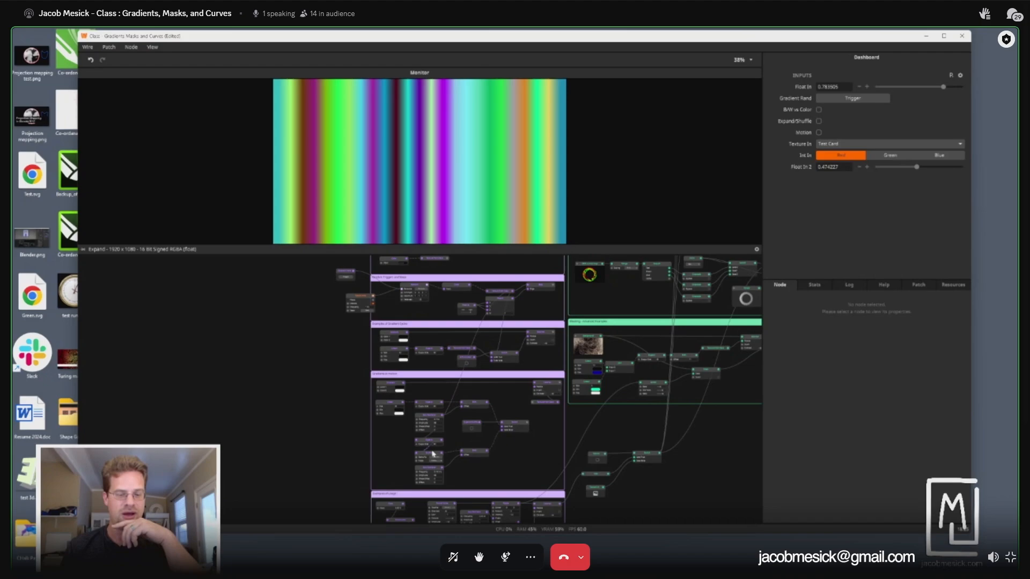
{"action": "left_click", "coordinate": [433, 454]}
{"action": "left_click", "coordinate": [525, 425]}
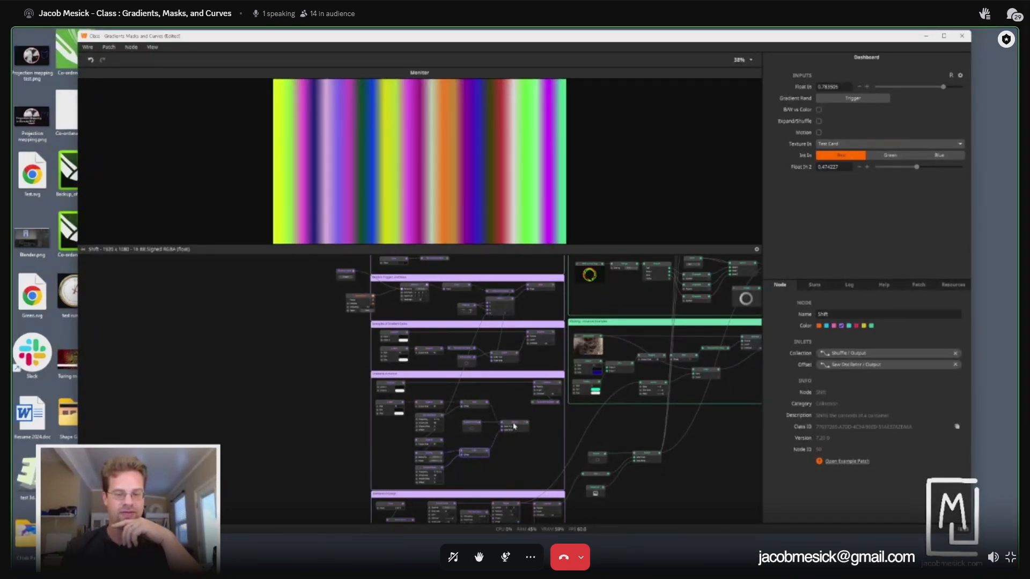
{"action": "left_click_drag", "start_coordinate": [533, 404], "coordinate": [513, 446]}
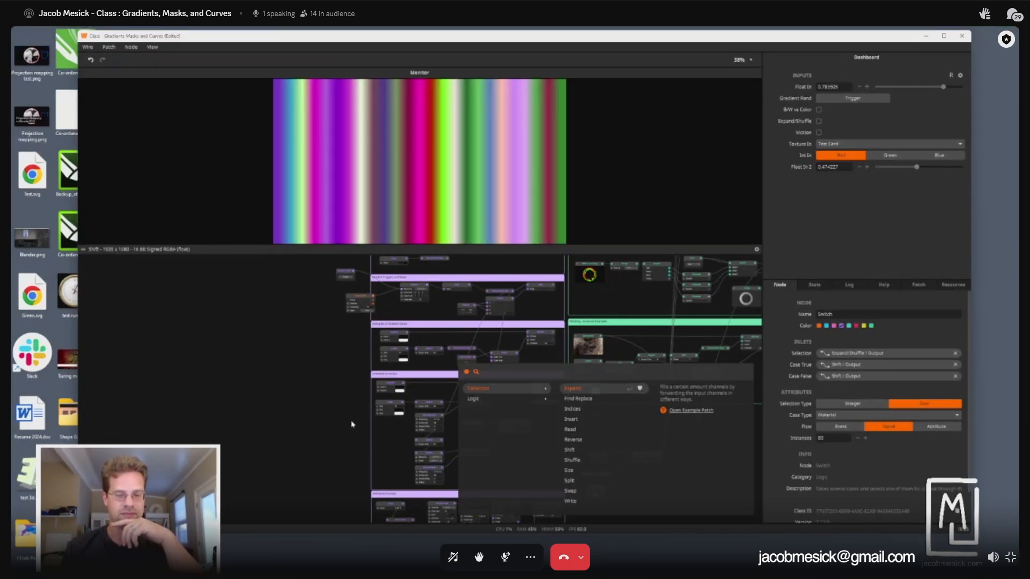
{"action": "left_click", "coordinate": [351, 427]}
Step: Trace and delete the link between the random Texture from Data node and the lower Expand node
{"action": "scroll", "coordinate": [483, 437], "scroll_direction": "up", "scroll_amount": 5}
{"action": "scroll", "coordinate": [439, 461], "scroll_direction": "up", "scroll_amount": 2}
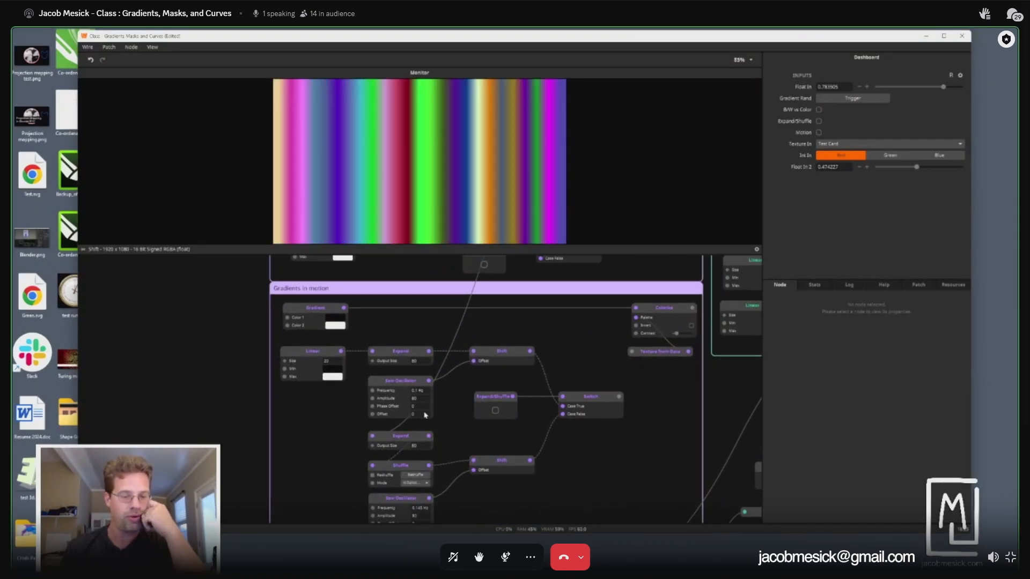
{"action": "left_click_drag", "start_coordinate": [544, 263], "coordinate": [452, 436]}
{"action": "left_click_drag", "start_coordinate": [473, 399], "coordinate": [451, 416]}
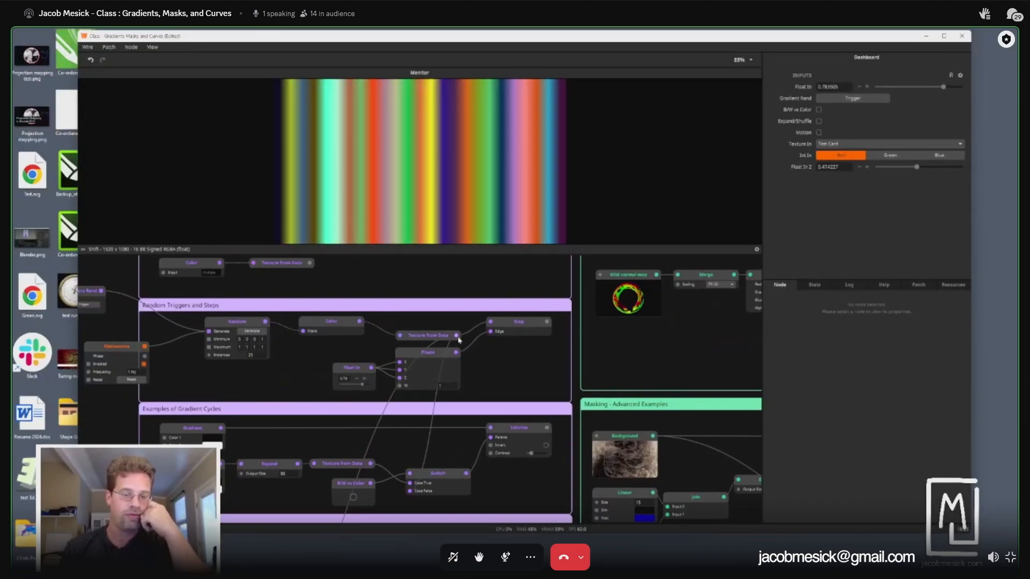
{"action": "left_click_drag", "start_coordinate": [367, 498], "coordinate": [387, 450]}
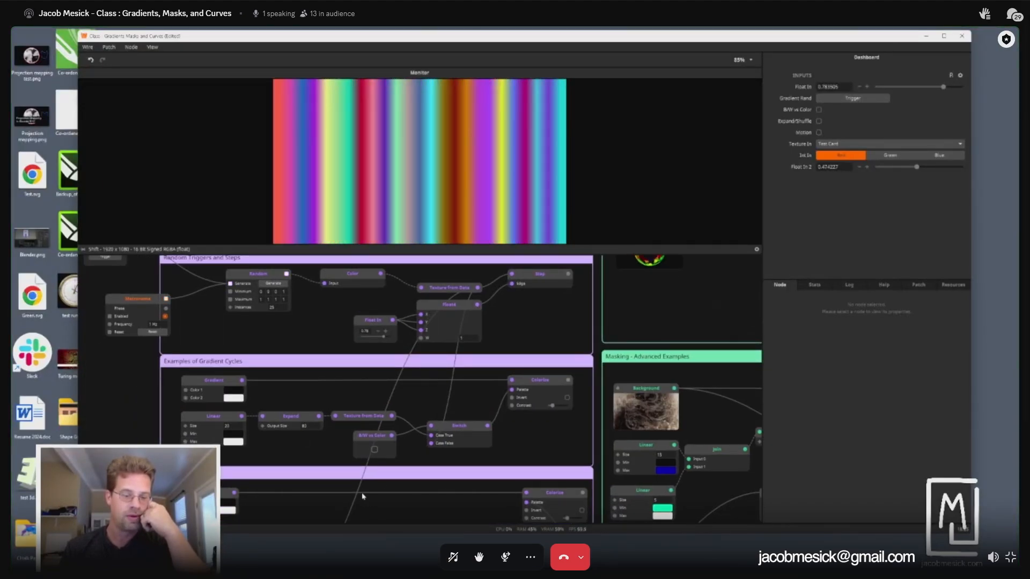
{"action": "left_click", "coordinate": [360, 488]}
{"action": "key", "text": "Delete"}
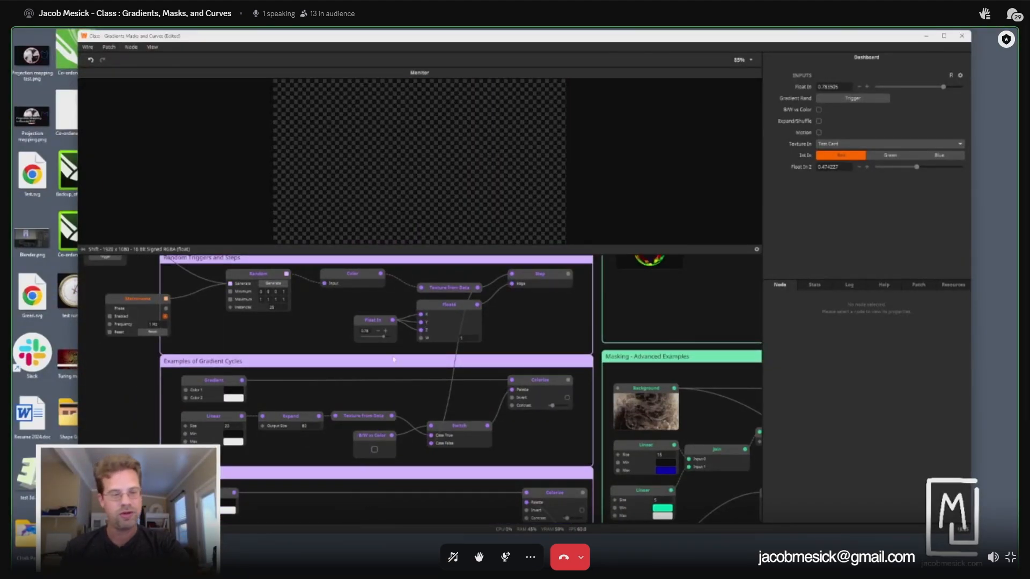
Step: Connect the Color output in Random Triggers and Steps to the lower Expand input in Gradients in motion
{"action": "left_click", "coordinate": [355, 277]}
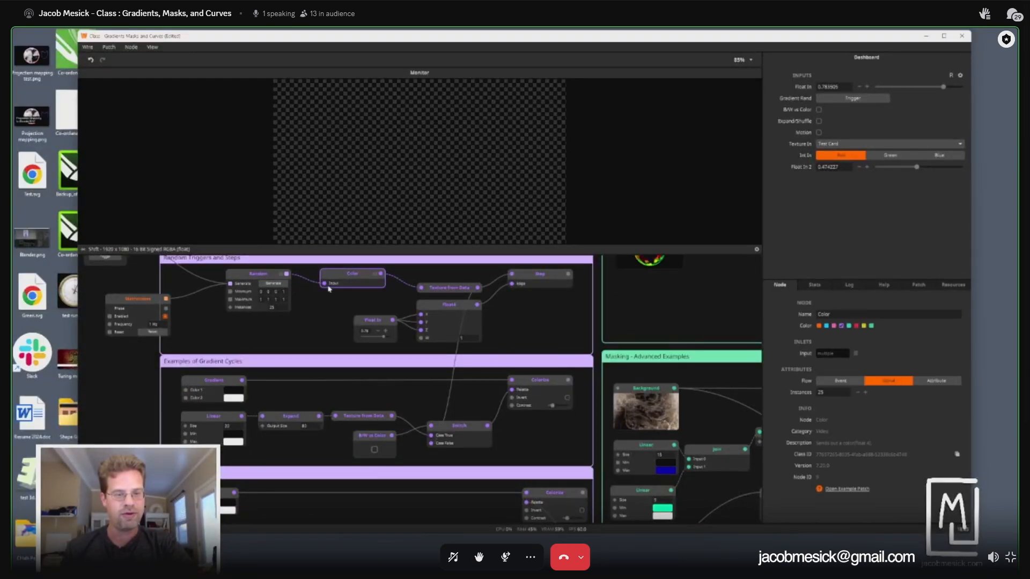
{"action": "scroll", "coordinate": [387, 295], "scroll_direction": "down", "scroll_amount": 5}
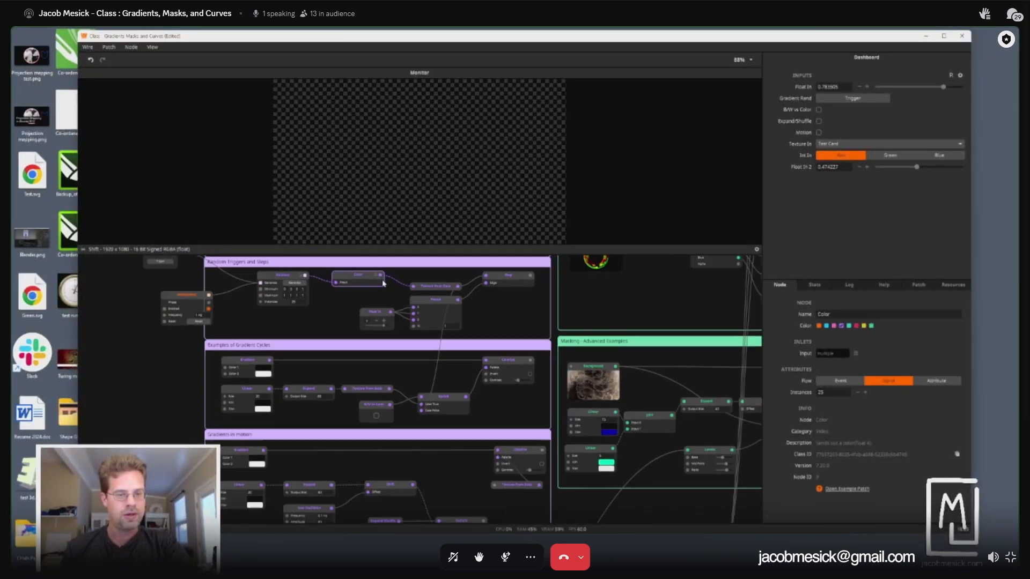
{"action": "scroll", "coordinate": [389, 298], "scroll_direction": "down", "scroll_amount": 3}
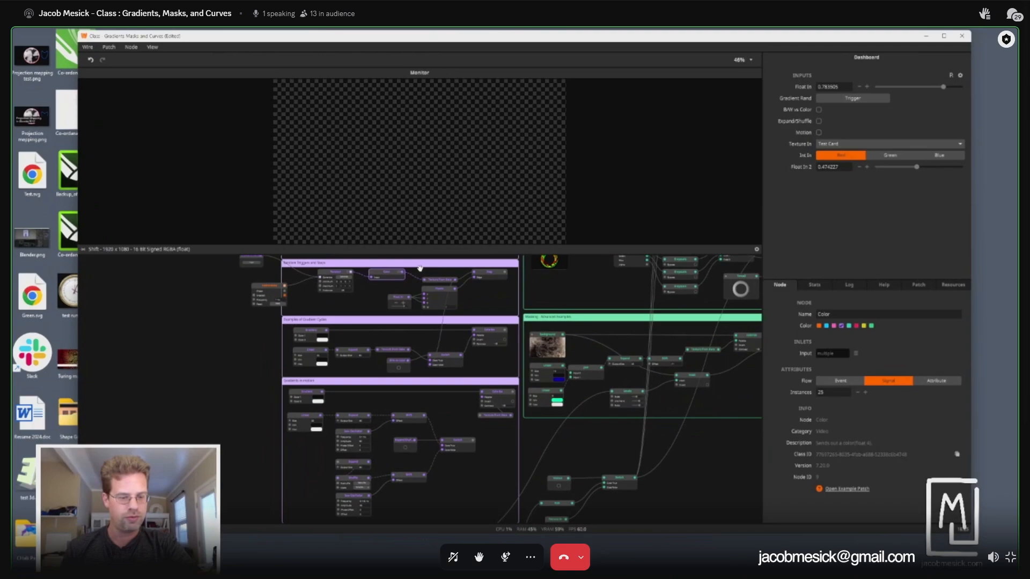
{"action": "left_click", "coordinate": [352, 463]}
Step: Follow the lower branch through Shuffle, Shift and Switch, previewing the Texture from Data and Colorize outputs
{"action": "left_click", "coordinate": [353, 480]}
{"action": "left_click", "coordinate": [410, 478]}
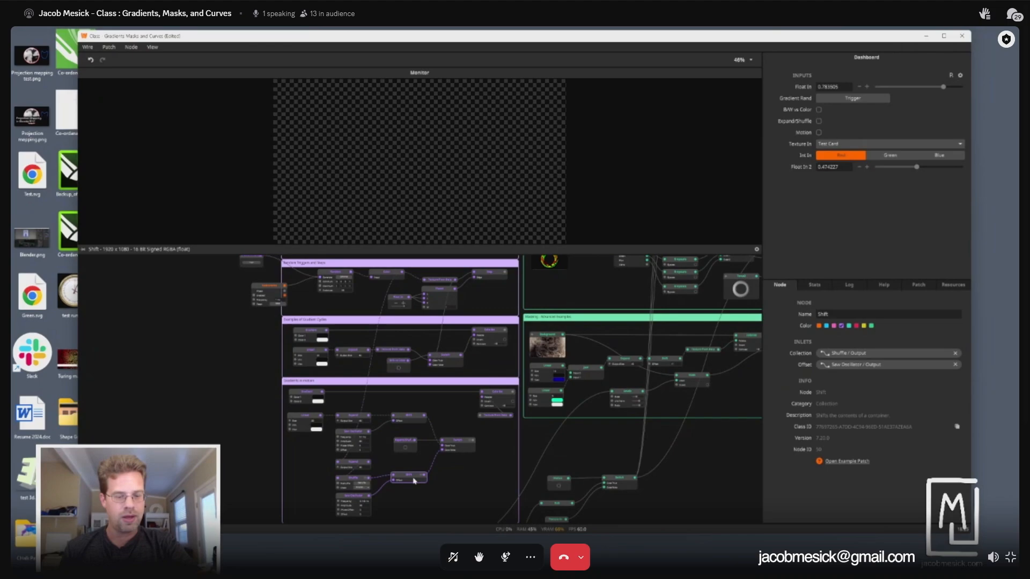
{"action": "left_click", "coordinate": [459, 444]}
{"action": "left_click", "coordinate": [487, 417]}
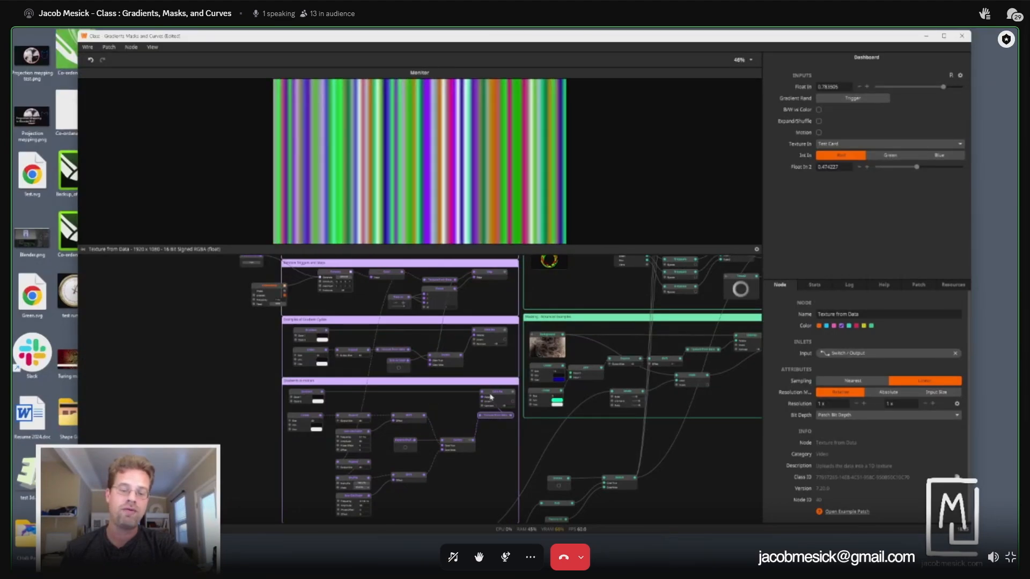
{"action": "left_click", "coordinate": [498, 398]}
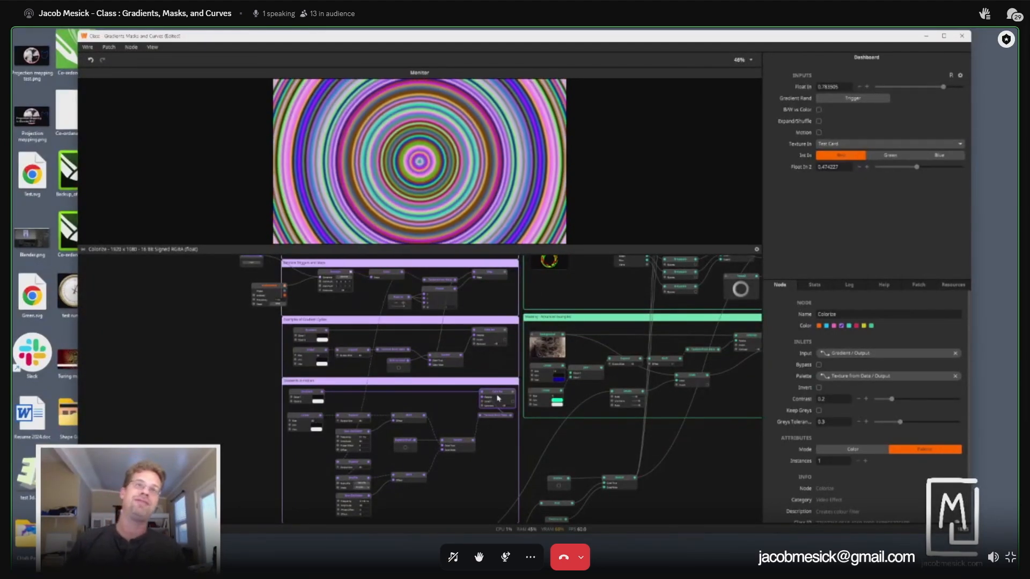
Step: Connect the Metronome's trigger output to the Reshuffle input of the Shuffle node in Gradients in motion
{"action": "left_click", "coordinate": [363, 485]}
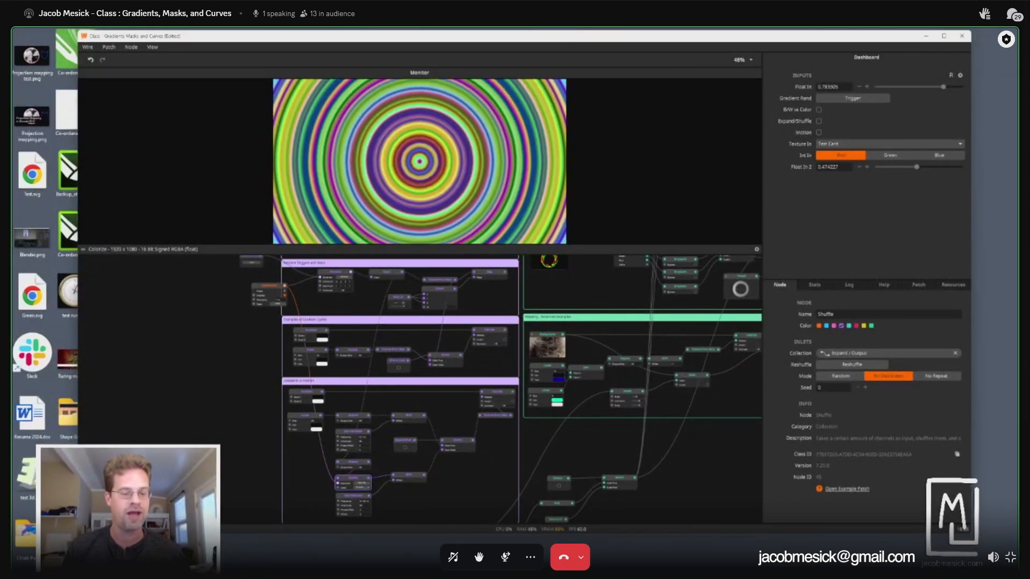
{"action": "scroll", "coordinate": [339, 476], "scroll_direction": "up", "scroll_amount": 10}
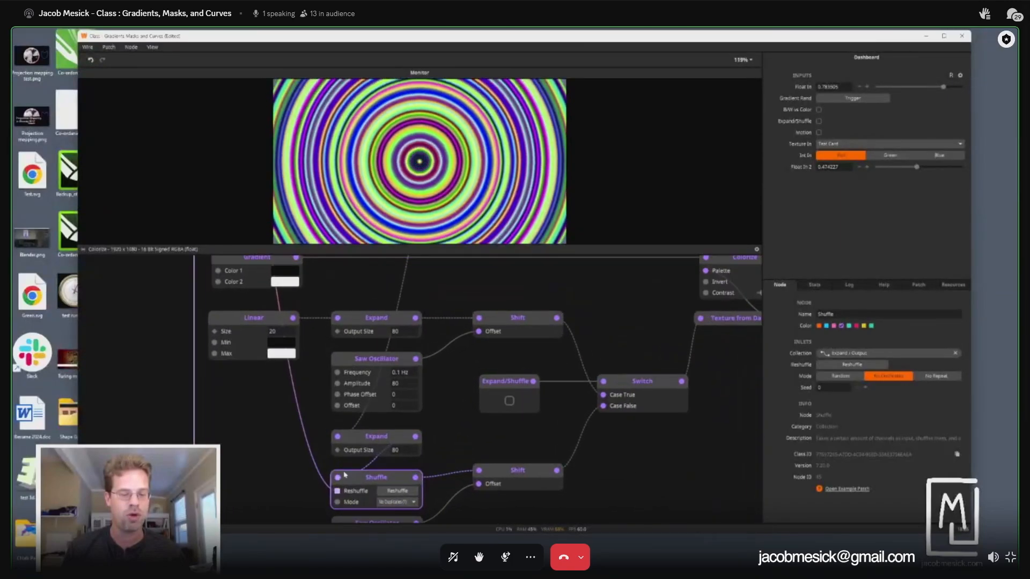
{"action": "left_click_drag", "start_coordinate": [344, 475], "coordinate": [389, 398]}
{"action": "scroll", "coordinate": [399, 421], "scroll_direction": "up", "scroll_amount": 3}
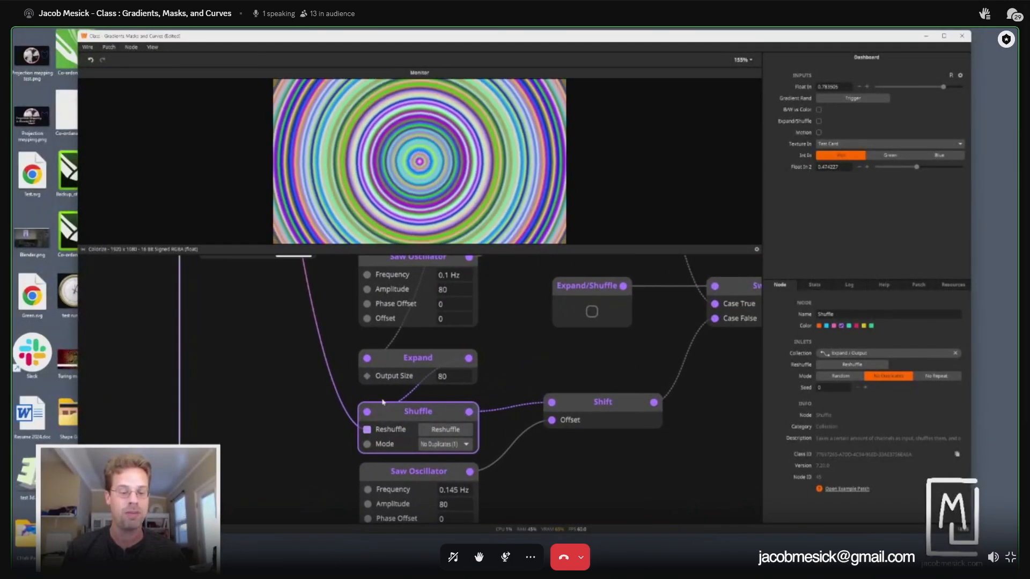
{"action": "left_click_drag", "start_coordinate": [443, 438], "coordinate": [492, 507]}
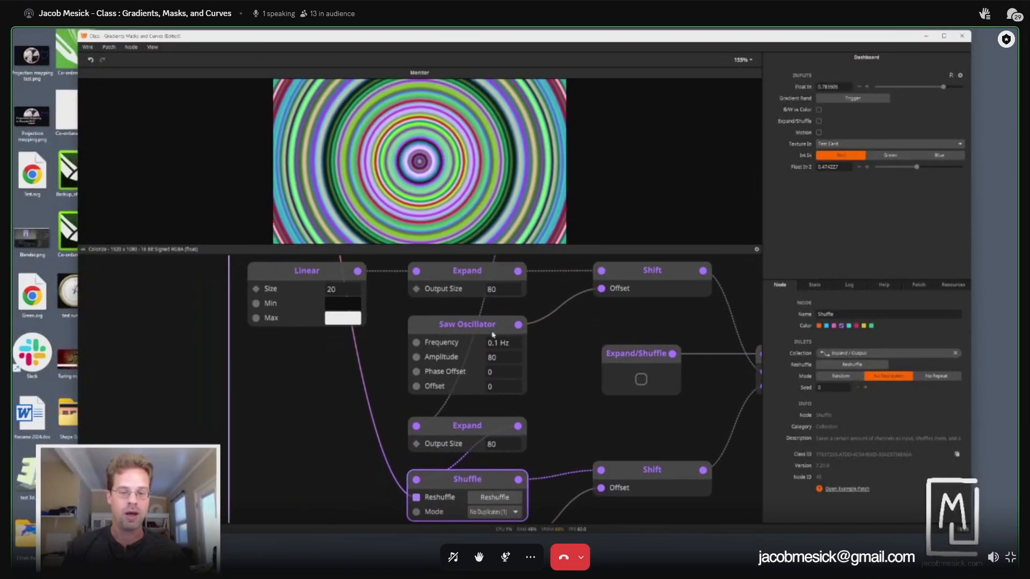
Step: Inspect the link into the lower Expand node and compare the color values at the Expand and Shuffle ports
{"action": "left_click", "coordinate": [482, 313]}
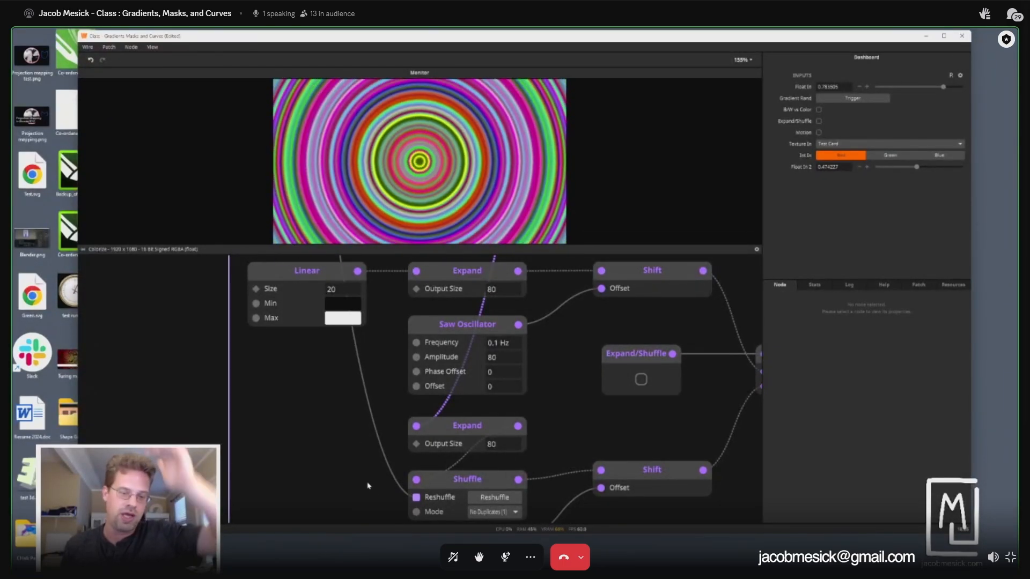
{"action": "left_click_drag", "start_coordinate": [447, 482], "coordinate": [410, 446]}
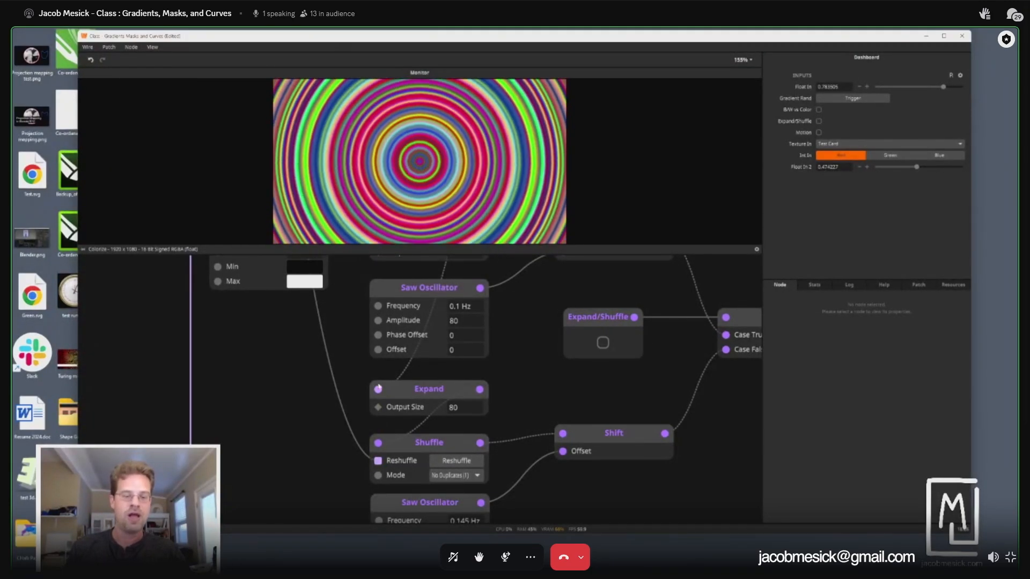
{"action": "mouse_move", "coordinate": [377, 393]}
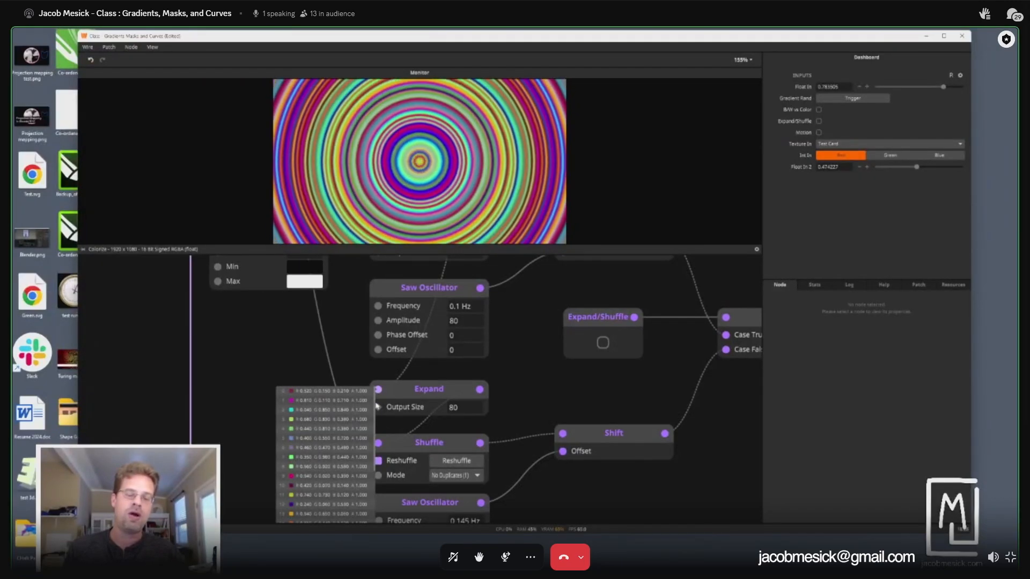
{"action": "left_click_drag", "start_coordinate": [377, 393], "coordinate": [380, 446]}
{"action": "mouse_move", "coordinate": [380, 447]}
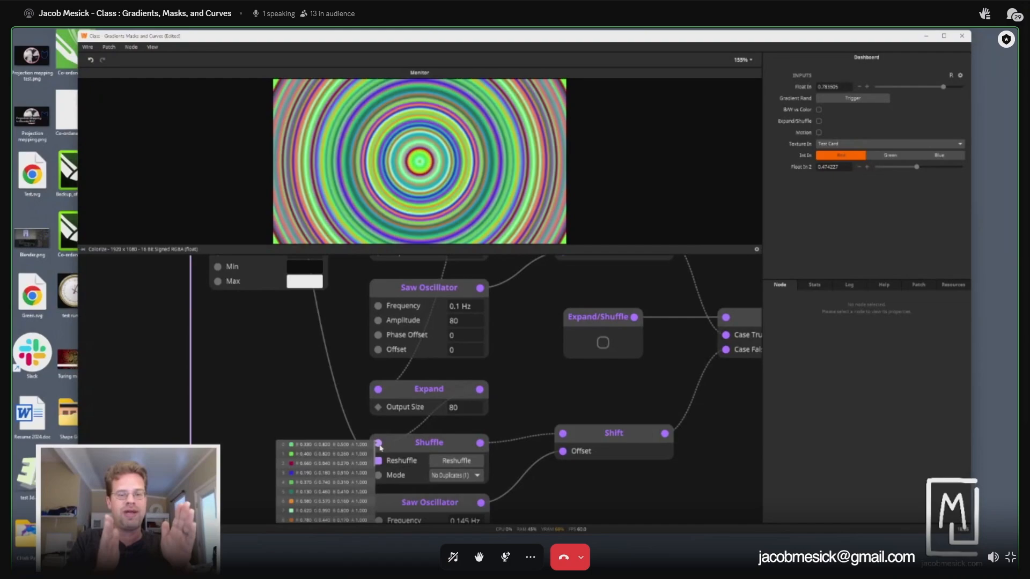
{"action": "mouse_move", "coordinate": [379, 389]}
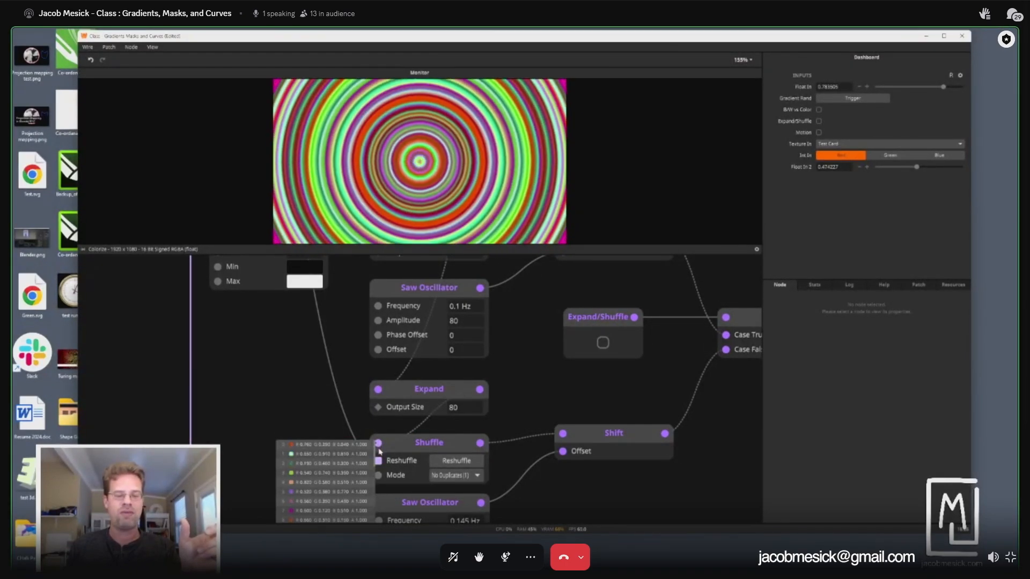
{"action": "mouse_move", "coordinate": [480, 445]}
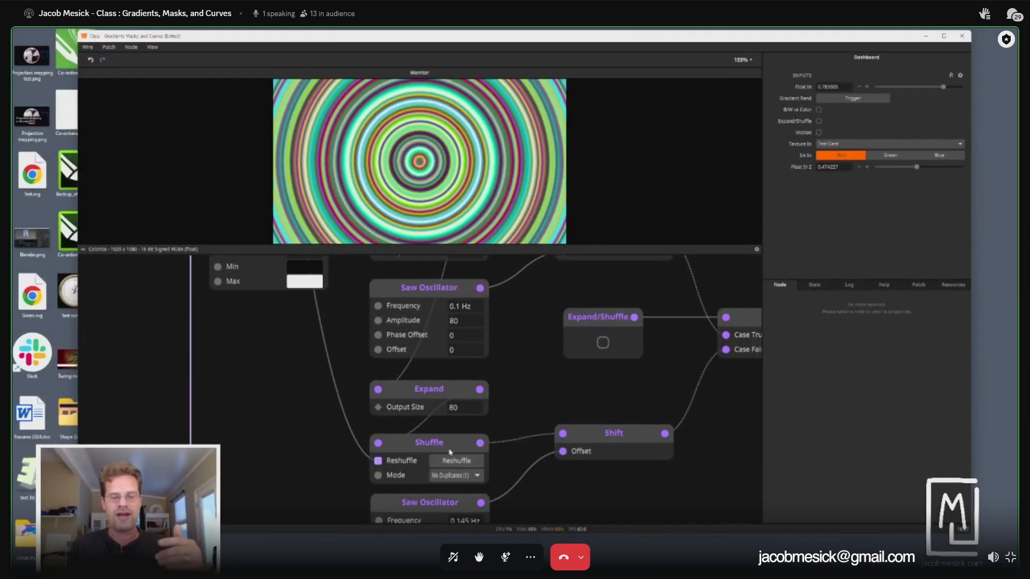
Step: Trace the lower branch of Gradients in motion from the Shuffle node back to the Color node in Random Triggers and Steps
{"action": "left_click", "coordinate": [449, 446]}
{"action": "left_click_drag", "start_coordinate": [459, 503], "coordinate": [374, 422]}
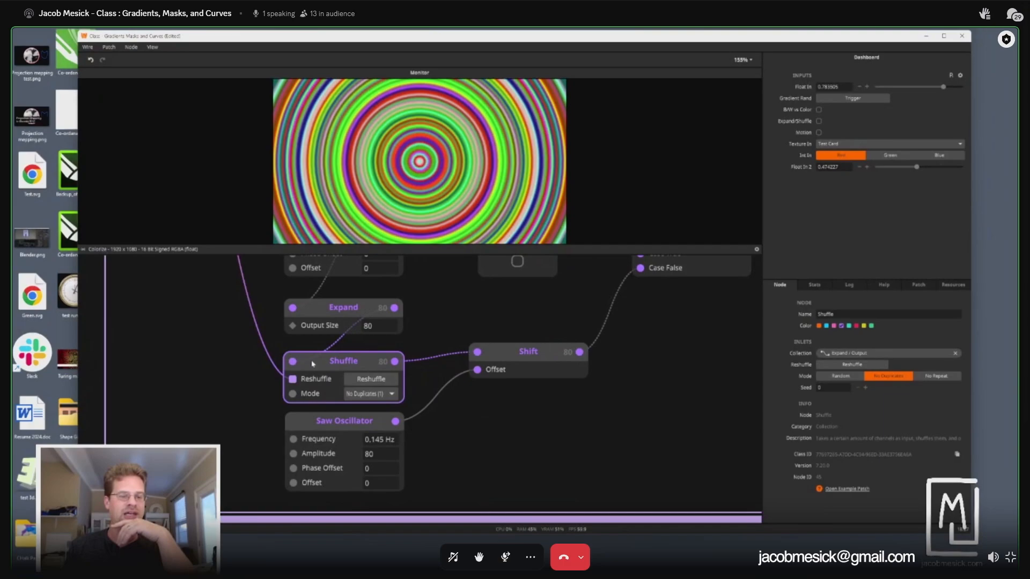
{"action": "scroll", "coordinate": [317, 381], "scroll_direction": "up", "scroll_amount": 5}
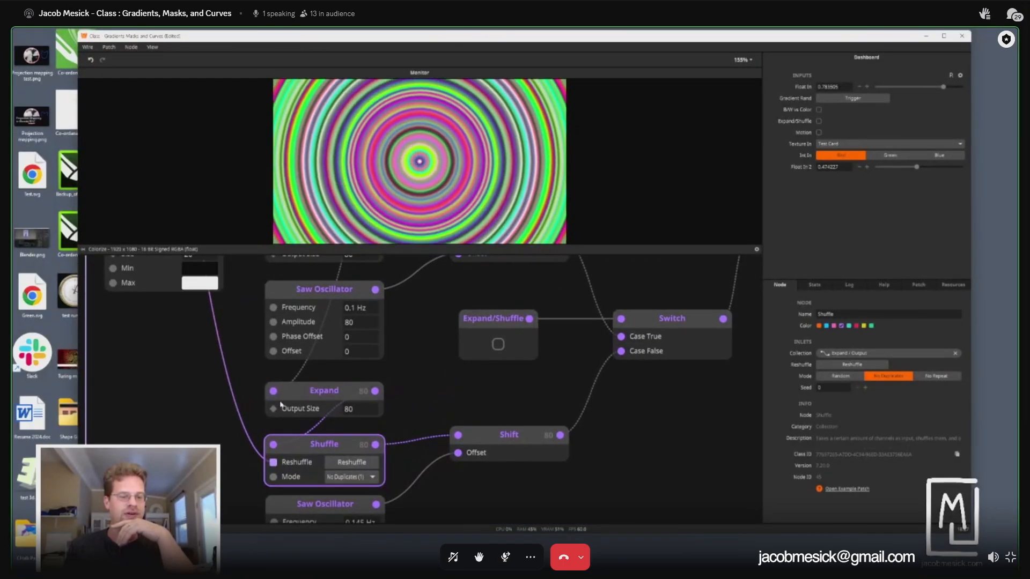
{"action": "scroll", "coordinate": [378, 482], "scroll_direction": "down", "scroll_amount": 5}
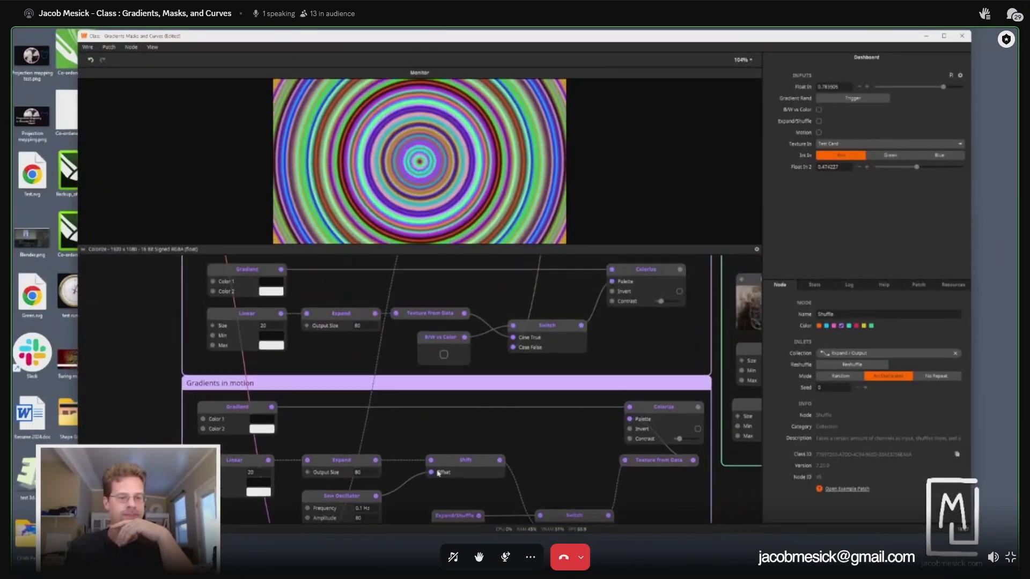
{"action": "scroll", "coordinate": [438, 473], "scroll_direction": "up", "scroll_amount": 10}
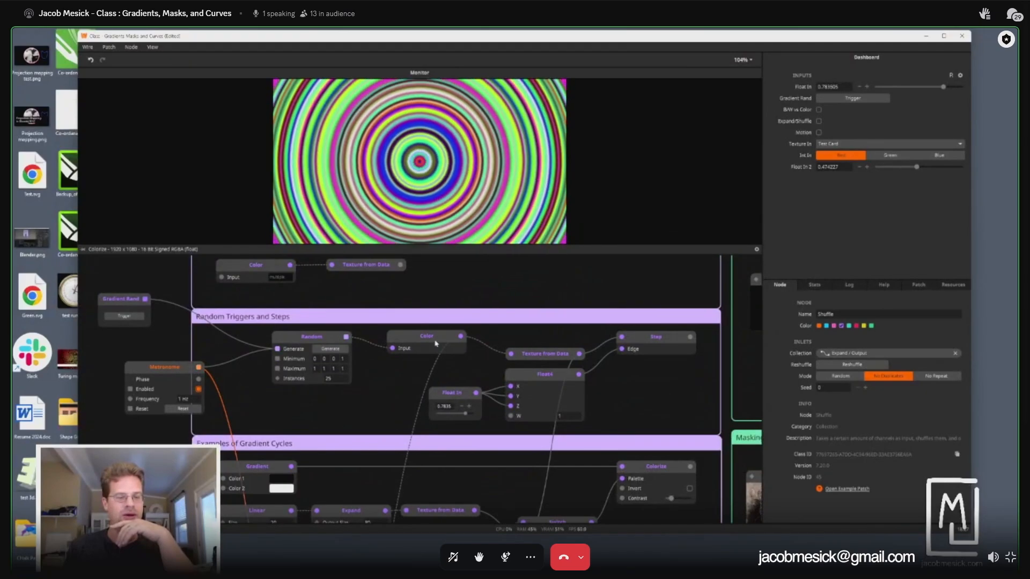
{"action": "left_click", "coordinate": [436, 343]}
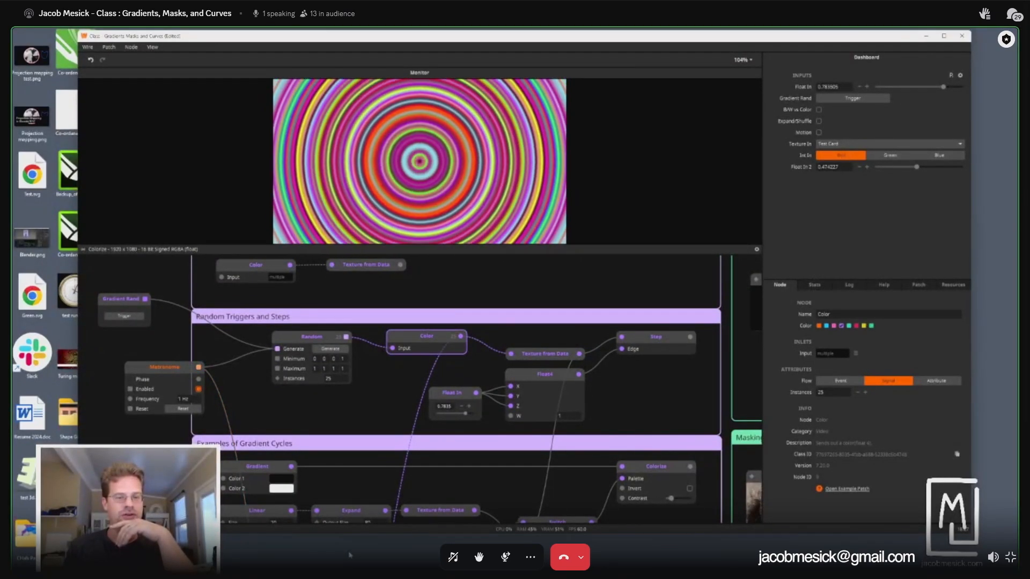
{"action": "scroll", "coordinate": [357, 523], "scroll_direction": "down", "scroll_amount": 10}
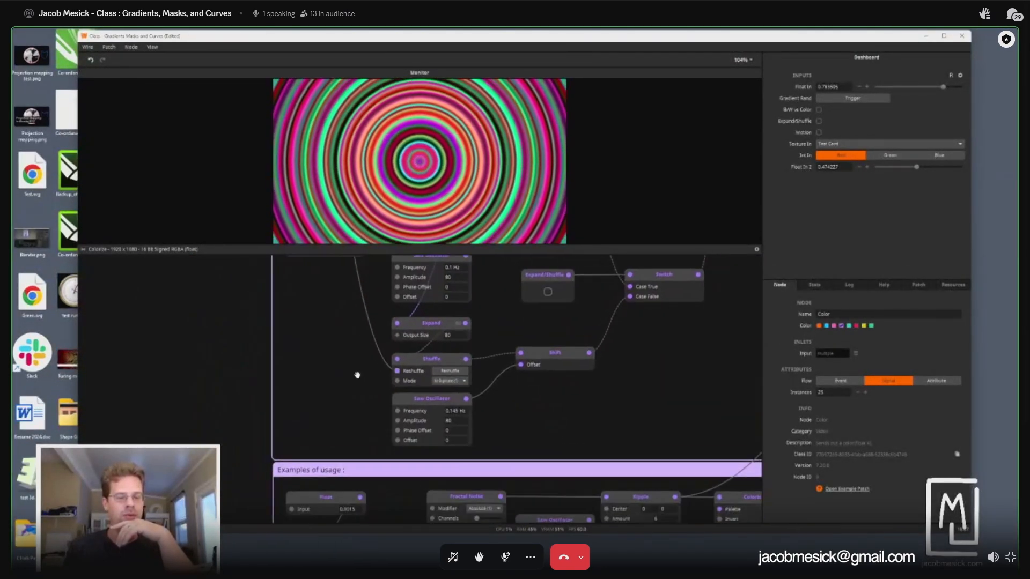
Step: Set the lower Expand node's Output Size and the lower Saw Oscillator's Amplitude to 50
{"action": "left_click", "coordinate": [444, 327]}
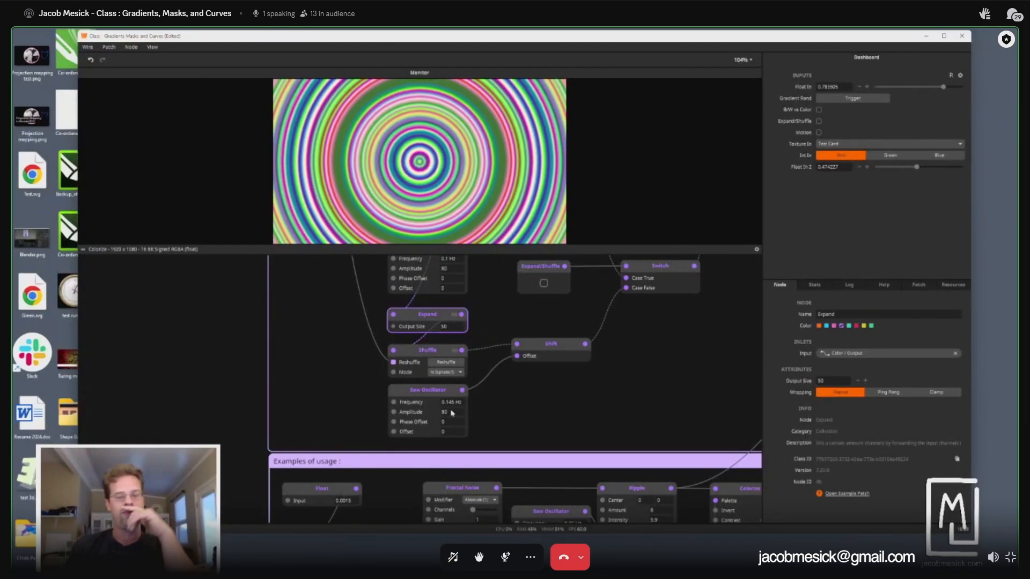
{"action": "left_click", "coordinate": [448, 412]}
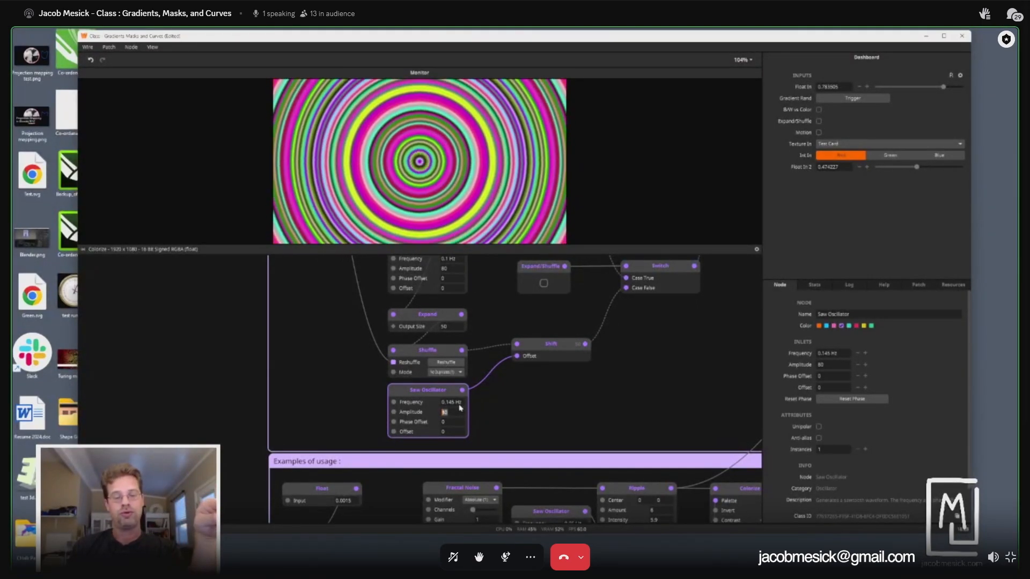
{"action": "type", "text": "6"}
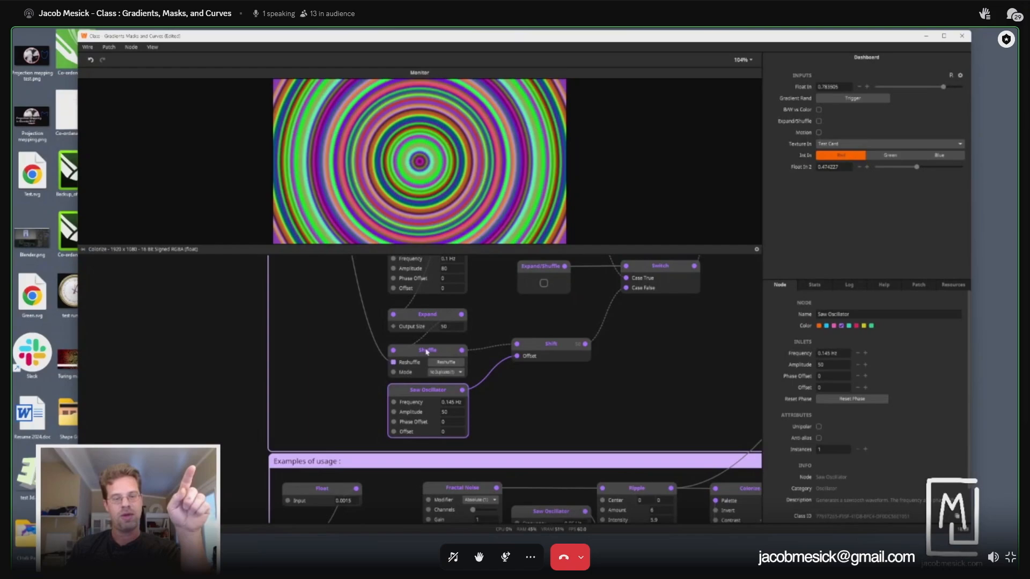
Step: Rewire the lower branch so the Color output feeds Shuffle directly and the Expand node sits between Shuffle and Shift
{"action": "left_click_drag", "start_coordinate": [411, 323], "coordinate": [383, 395]}
{"action": "mouse_move", "coordinate": [384, 358]}
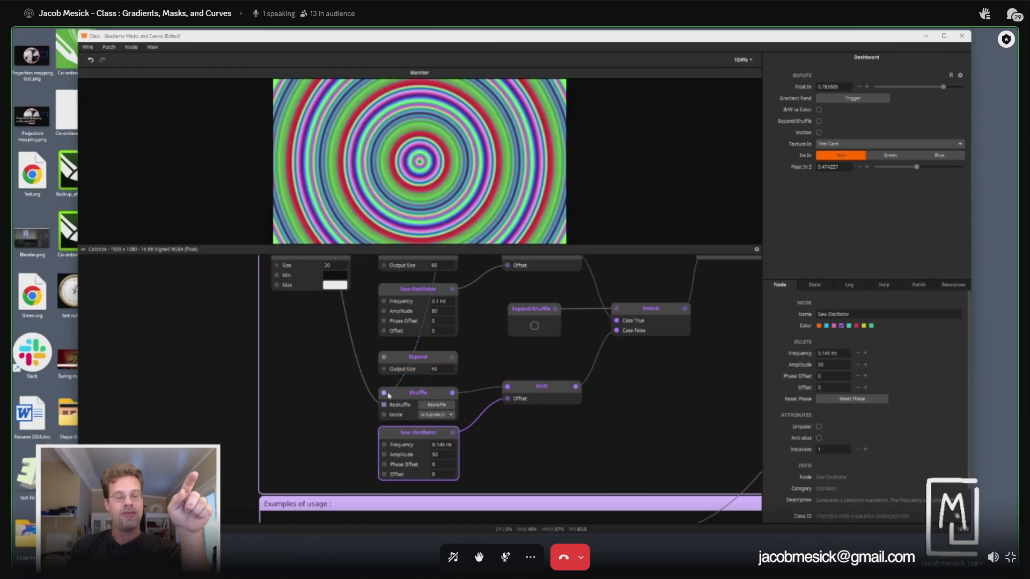
{"action": "left_click_drag", "start_coordinate": [419, 359], "coordinate": [509, 361]}
{"action": "left_click_drag", "start_coordinate": [452, 393], "coordinate": [473, 358]}
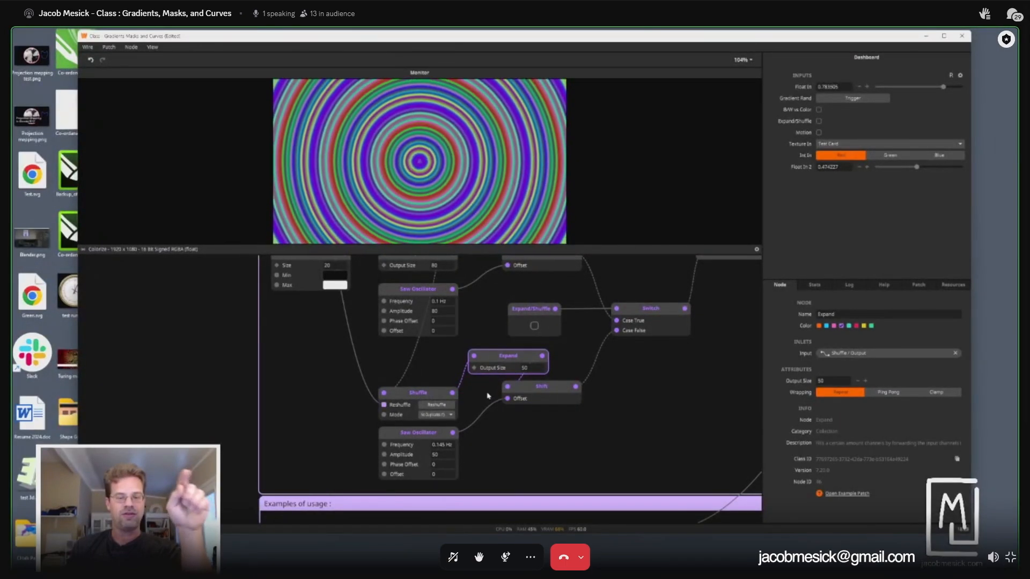
{"action": "left_click_drag", "start_coordinate": [549, 397], "coordinate": [610, 380]}
Step: Set the relocated Expand node's Wrapping to Ping Pong and preview the Colorize output in Gradients in motion
{"action": "left_click", "coordinate": [507, 367]}
{"action": "left_click", "coordinate": [885, 393]}
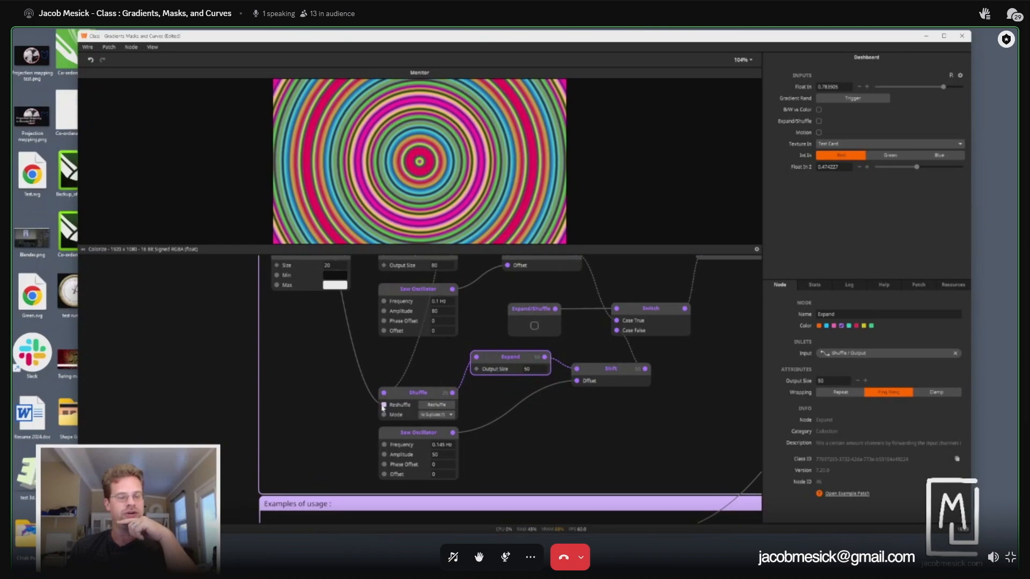
{"action": "mouse_move", "coordinate": [382, 407]}
{"action": "left_mouse_down"}
{"action": "mouse_move", "coordinate": [340, 417]}
{"action": "mouse_move", "coordinate": [383, 408]}
{"action": "left_mouse_up"}
{"action": "scroll", "coordinate": [635, 399], "scroll_direction": "down", "scroll_amount": 1}
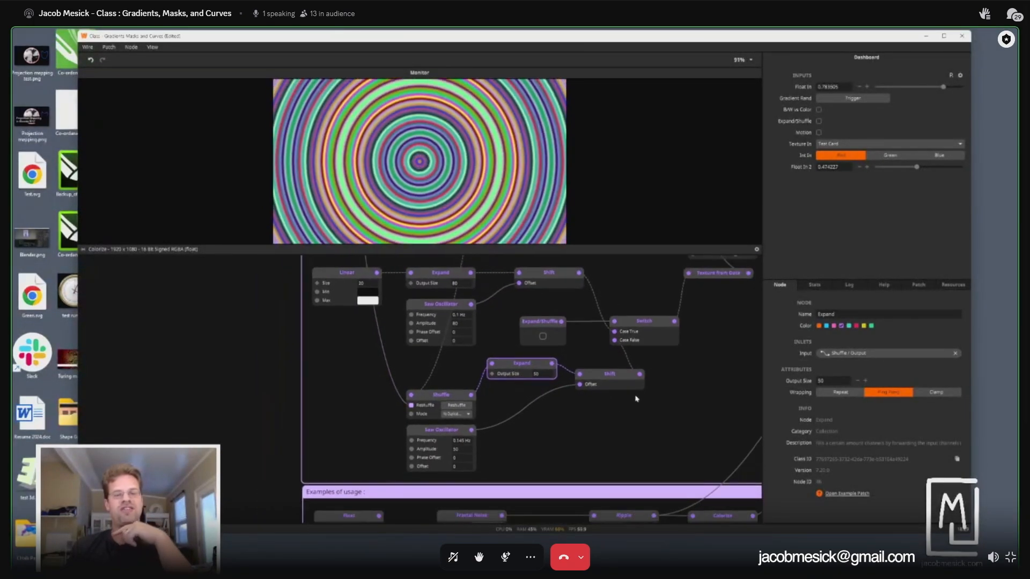
{"action": "scroll", "coordinate": [637, 399], "scroll_direction": "down", "scroll_amount": 1}
{"action": "left_click_drag", "start_coordinate": [659, 414], "coordinate": [424, 512]}
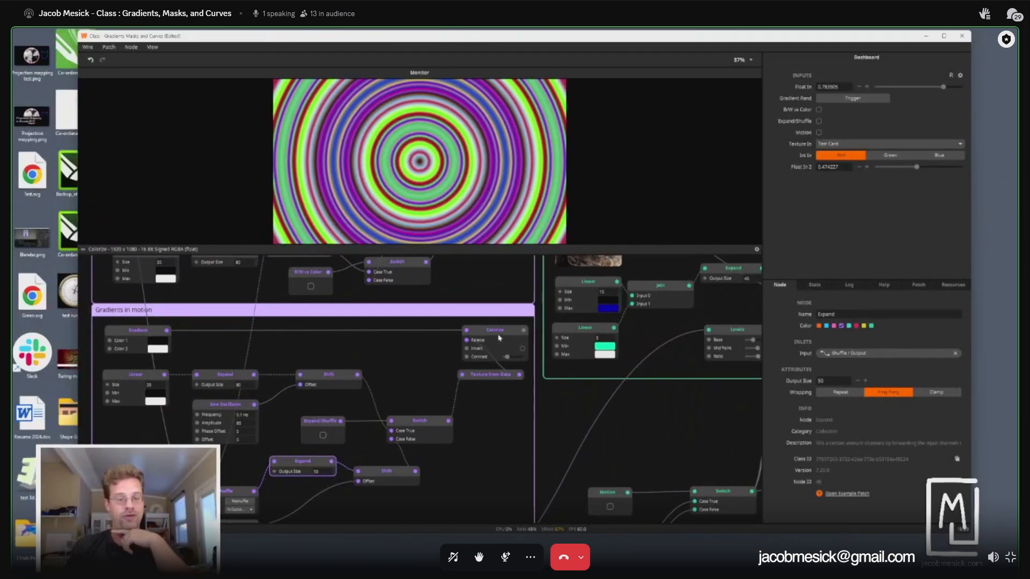
{"action": "left_click", "coordinate": [499, 338]}
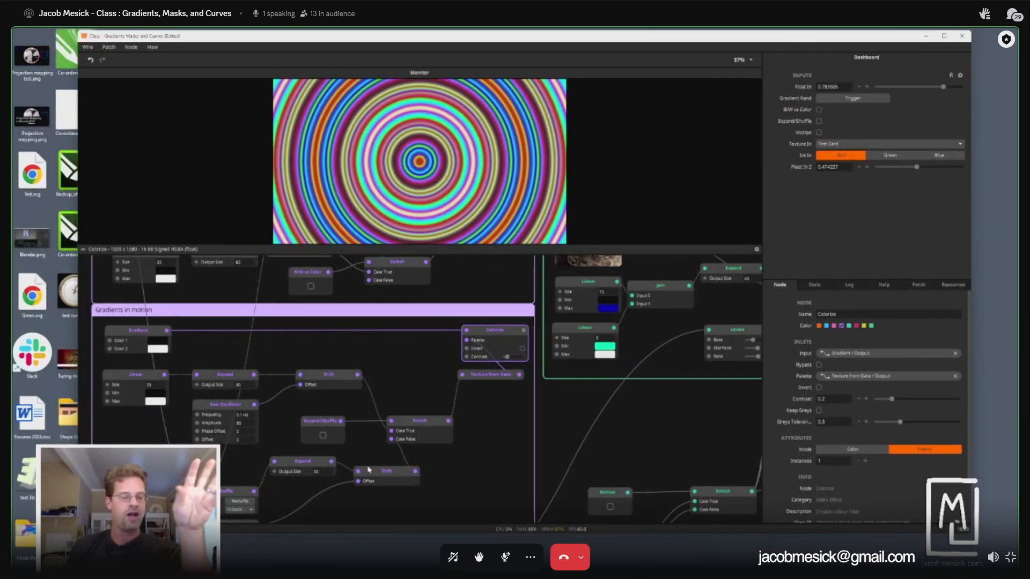
Step: Preview the Colorize, Fractal Noise and Ripple outputs in Examples of usage and inspect the Saw Oscillator driving the ripple's phase
{"action": "left_click_drag", "start_coordinate": [411, 456], "coordinate": [552, 310]}
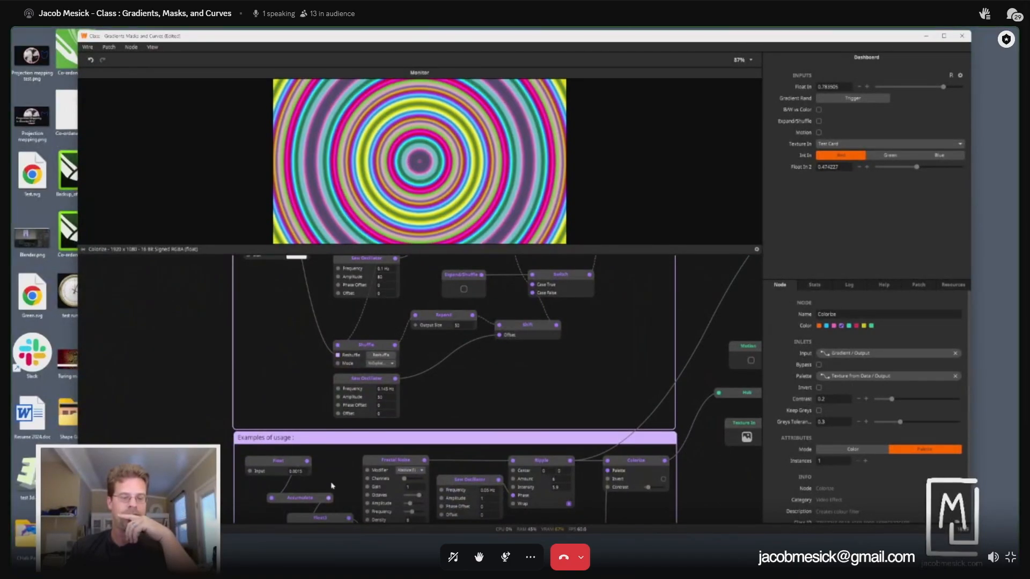
{"action": "left_click_drag", "start_coordinate": [330, 485], "coordinate": [324, 322]}
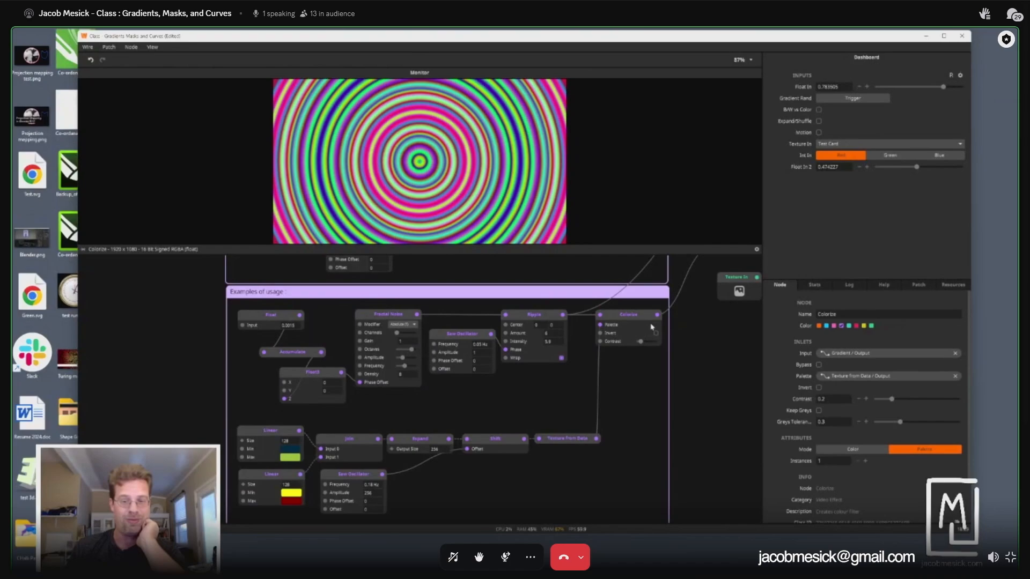
{"action": "left_click", "coordinate": [631, 316]}
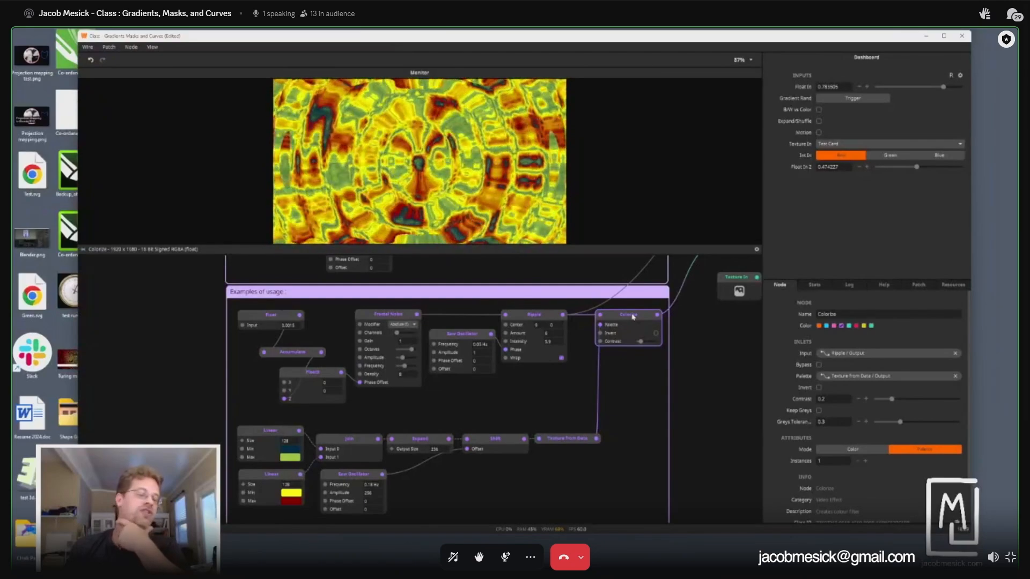
{"action": "left_click", "coordinate": [396, 317]}
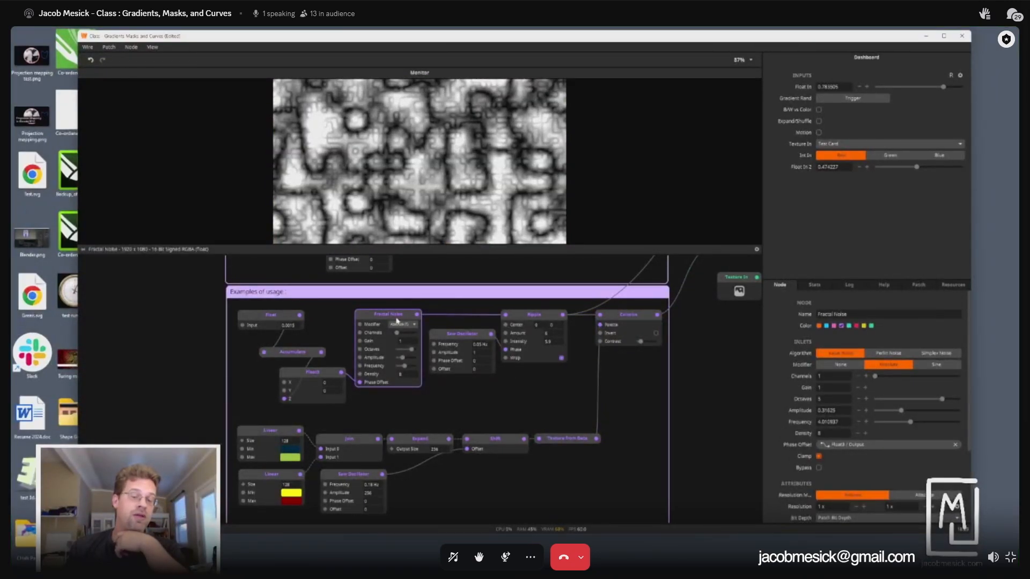
{"action": "left_click", "coordinate": [539, 320]}
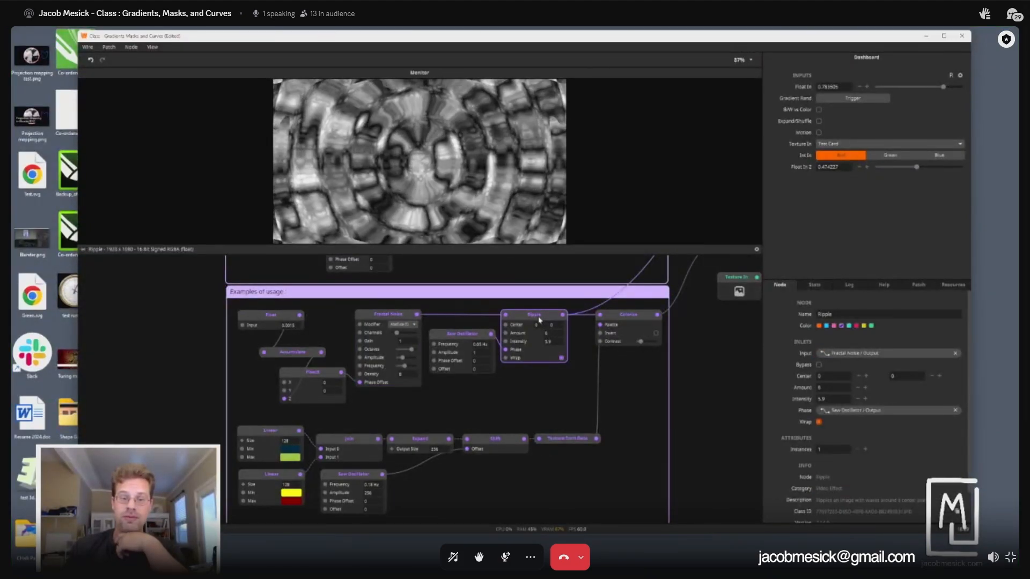
{"action": "left_click", "coordinate": [475, 340]}
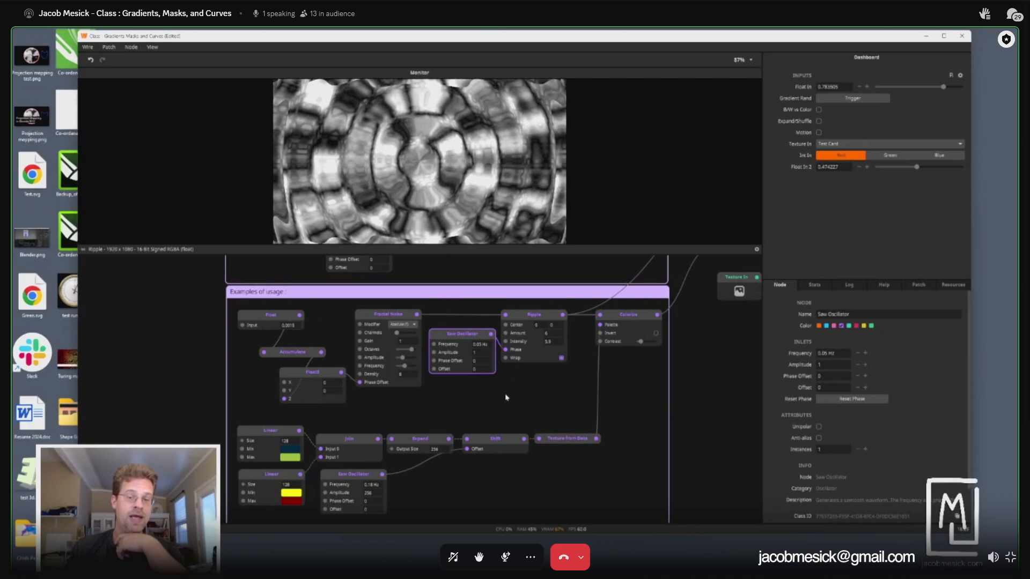
{"action": "left_click", "coordinate": [637, 325]}
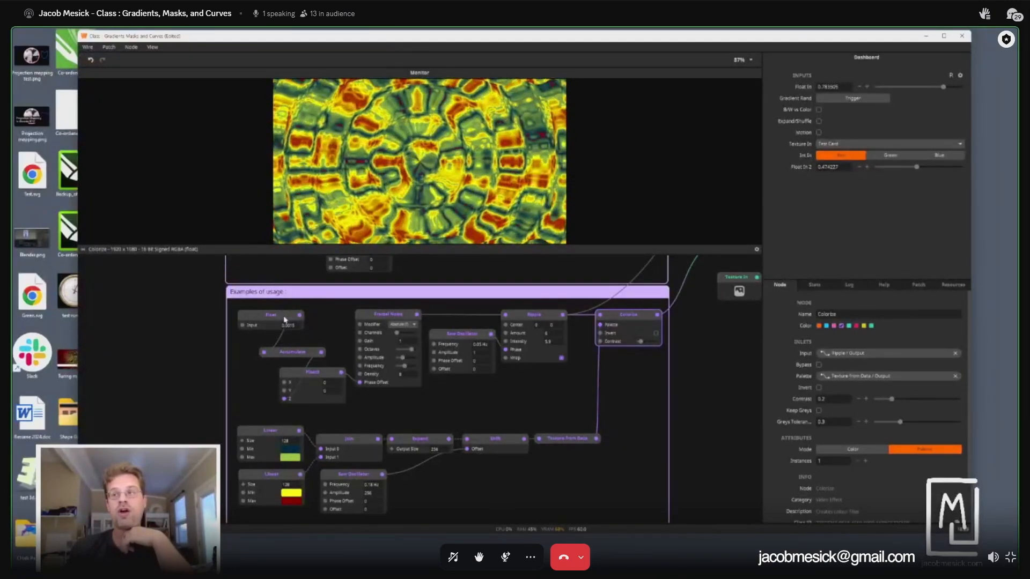
Step: Inspect the Accumulate node and its output into the Float3 node that offsets the Fractal Noise phase
{"action": "left_click", "coordinate": [284, 353]}
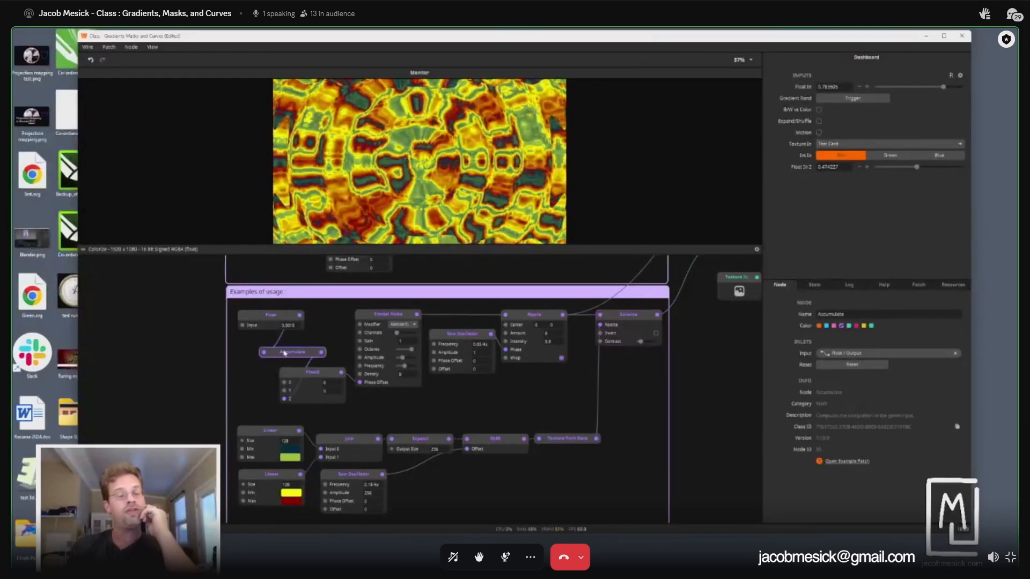
{"action": "scroll", "coordinate": [171, 349], "scroll_direction": "up", "scroll_amount": 2}
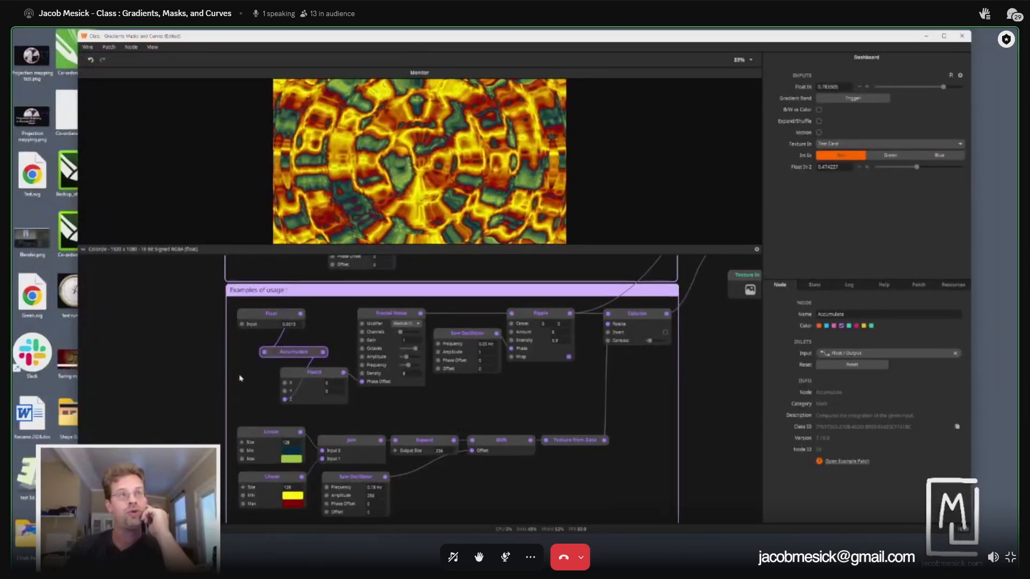
{"action": "scroll", "coordinate": [265, 351], "scroll_direction": "up", "scroll_amount": 2}
{"action": "left_click_drag", "start_coordinate": [266, 352], "coordinate": [248, 342]}
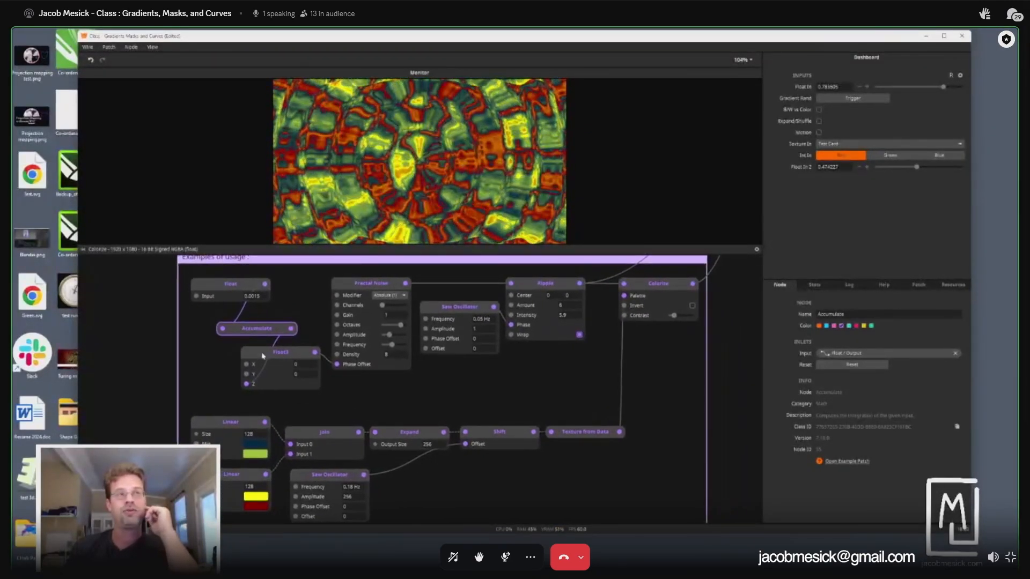
{"action": "mouse_move", "coordinate": [294, 332]}
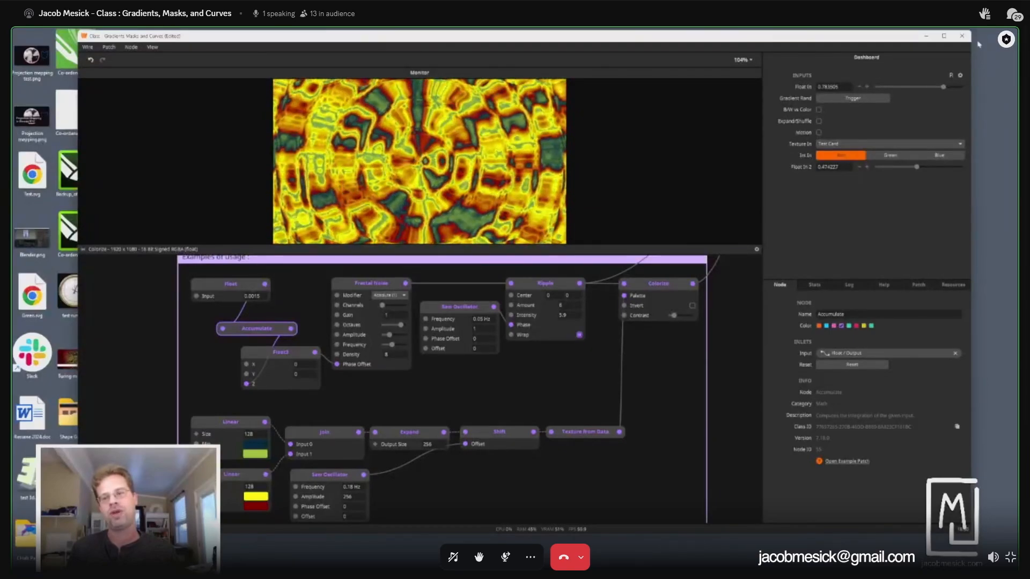
Step: Maximize the patch window and check the output values of the Accumulate and Float nodes
{"action": "mouse_move", "coordinate": [944, 36]}
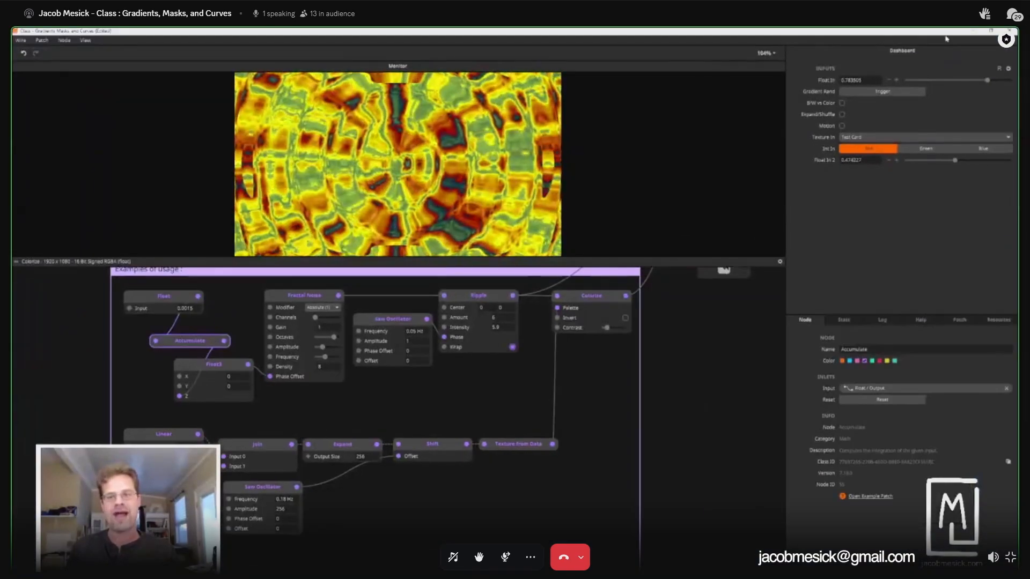
{"action": "left_click", "coordinate": [943, 36]}
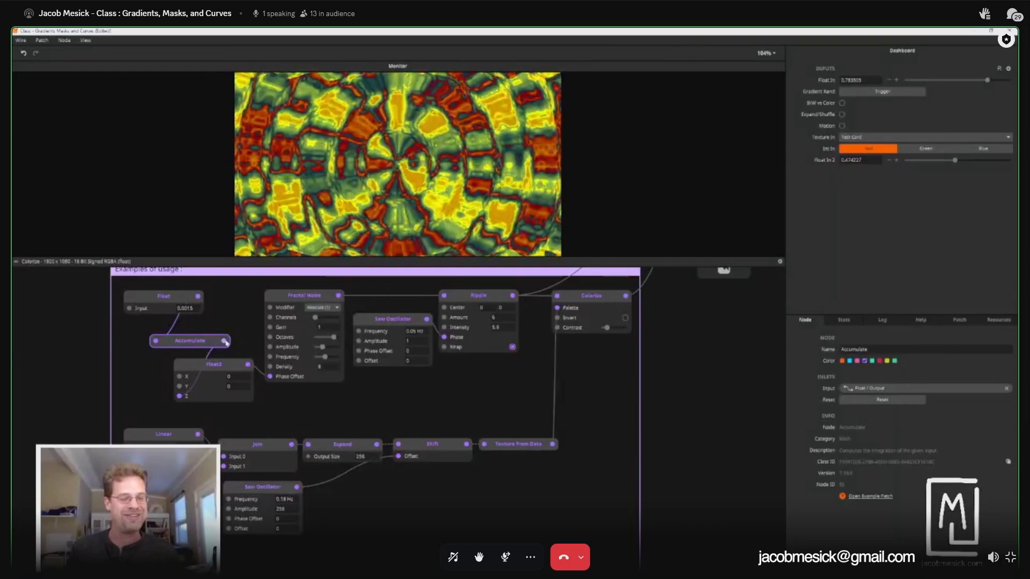
{"action": "mouse_move", "coordinate": [225, 342]}
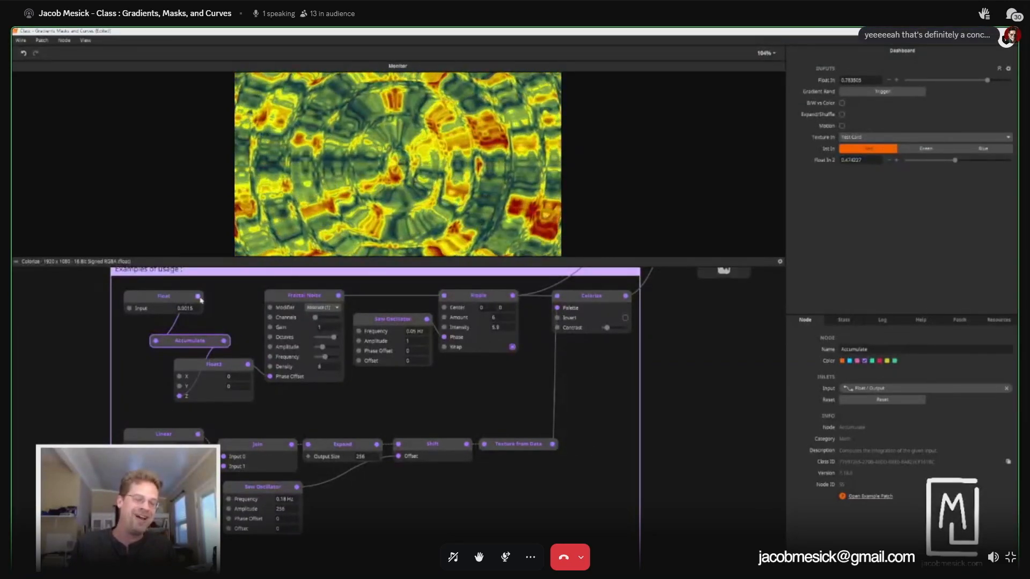
{"action": "mouse_move", "coordinate": [198, 297]}
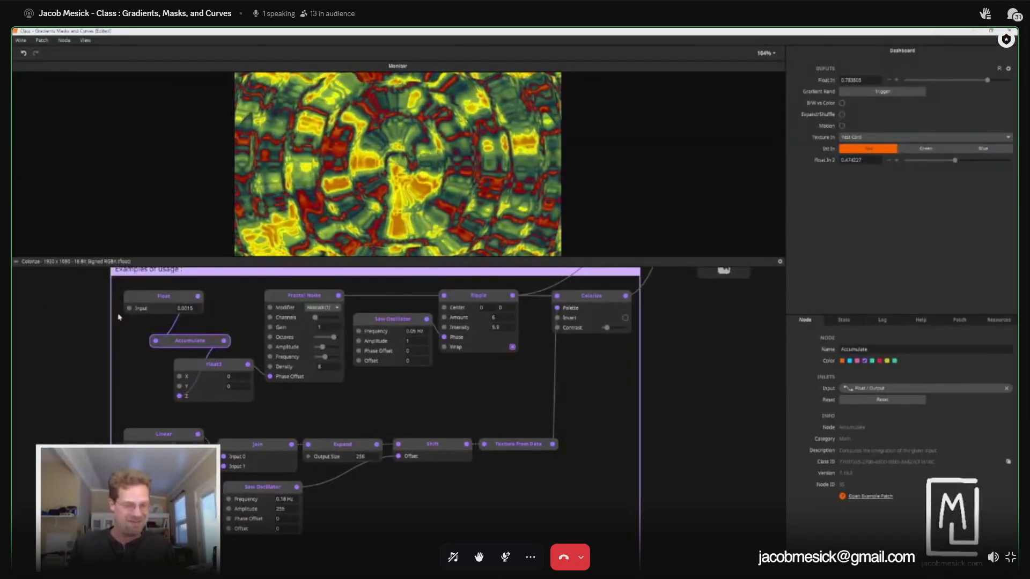
Step: Reduce the Input of the Float node feeding Accumulate to 0.00015 and further to 0.000002
{"action": "left_click", "coordinate": [152, 302]}
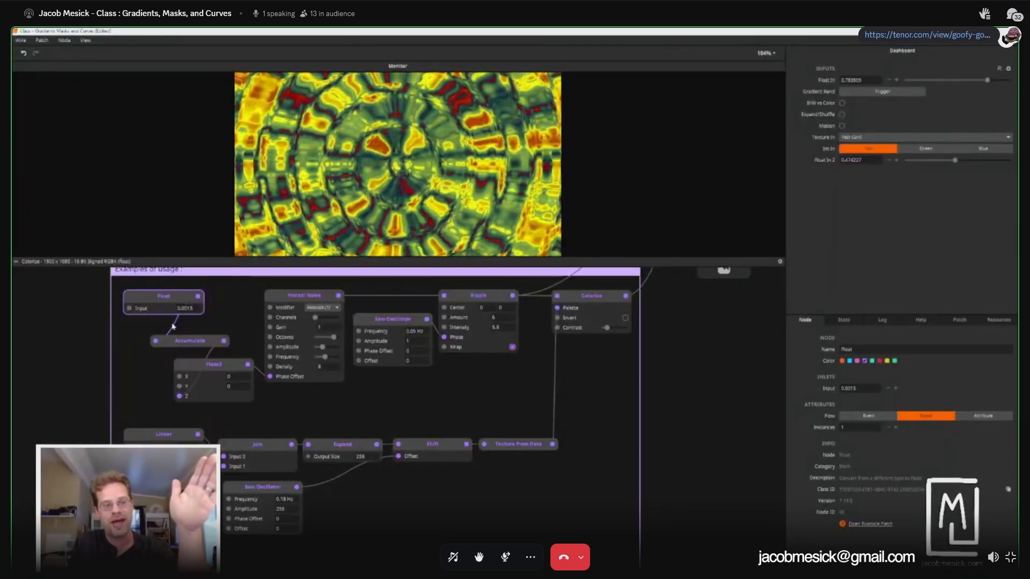
{"action": "left_click", "coordinate": [182, 309]}
{"action": "key", "text": "Return"}
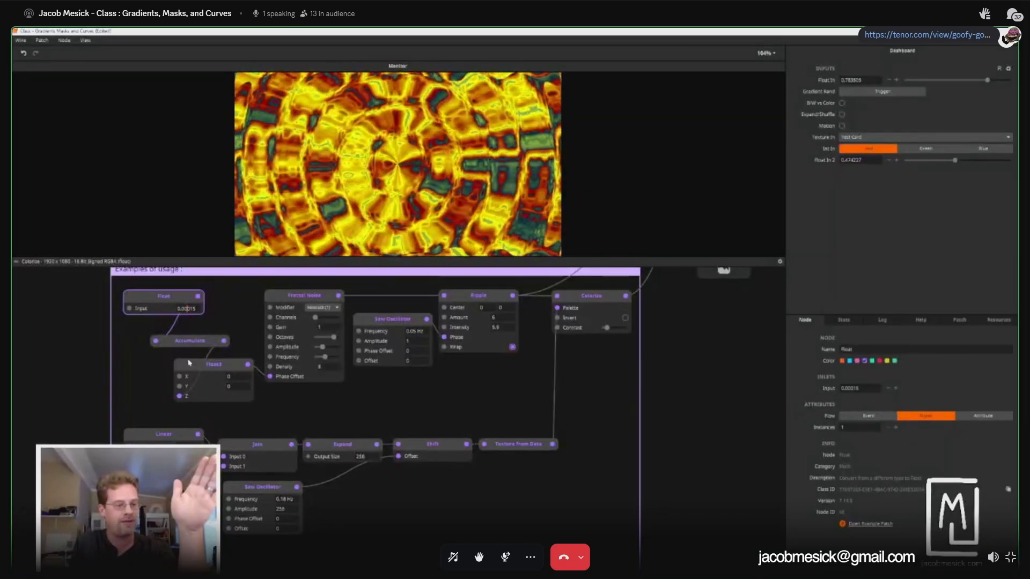
{"action": "type", "text": "0"}
{"action": "key", "text": "Return"}
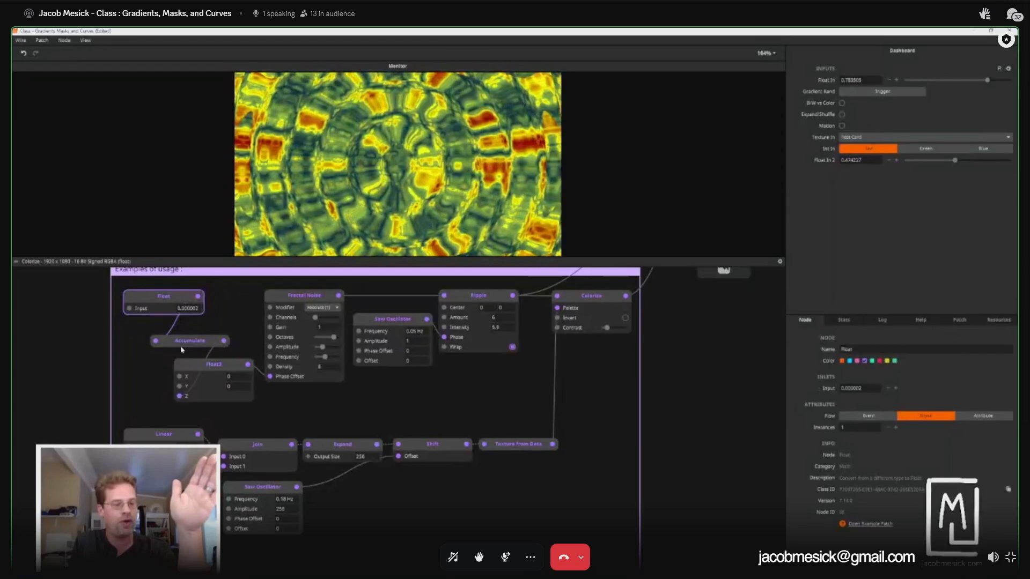
Step: Add a Divide node below Accumulate, feed the Accumulate output into its Numerator, and set the Denominator to 5
{"action": "left_click_drag", "start_coordinate": [194, 345], "coordinate": [177, 332]}
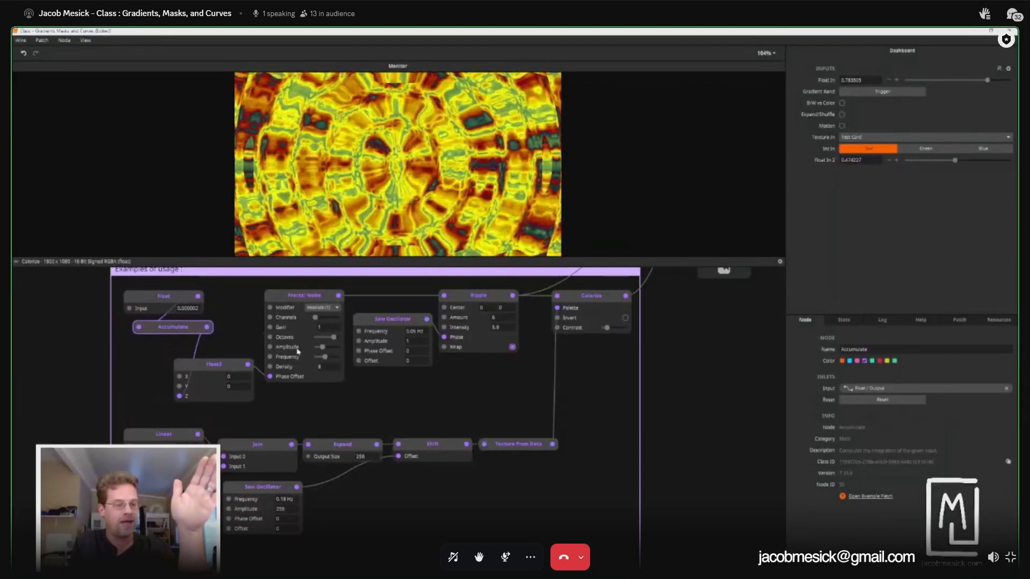
{"action": "double_click", "coordinate": [245, 345]}
{"action": "type", "text": "divide"}
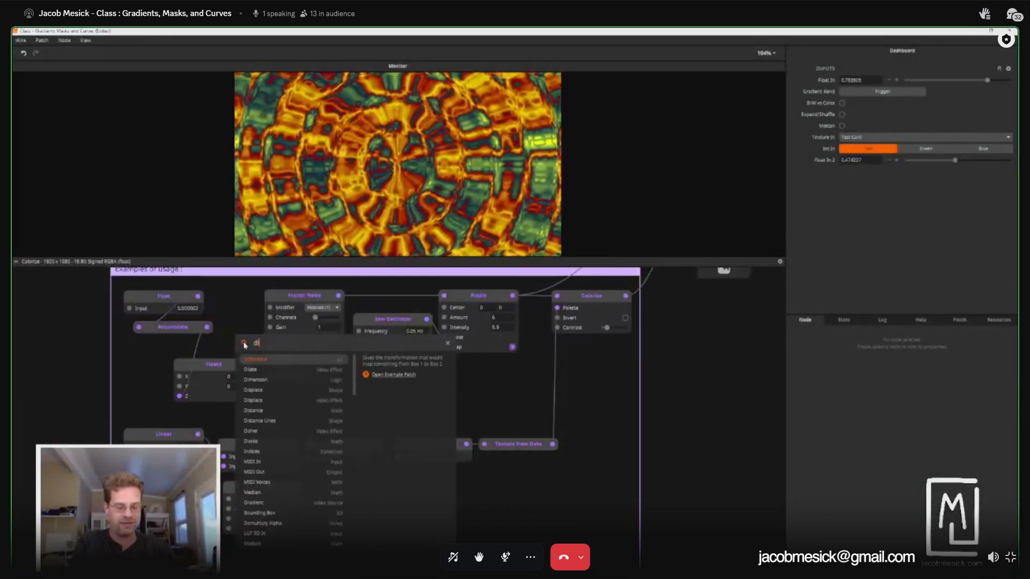
{"action": "key", "text": "Return"}
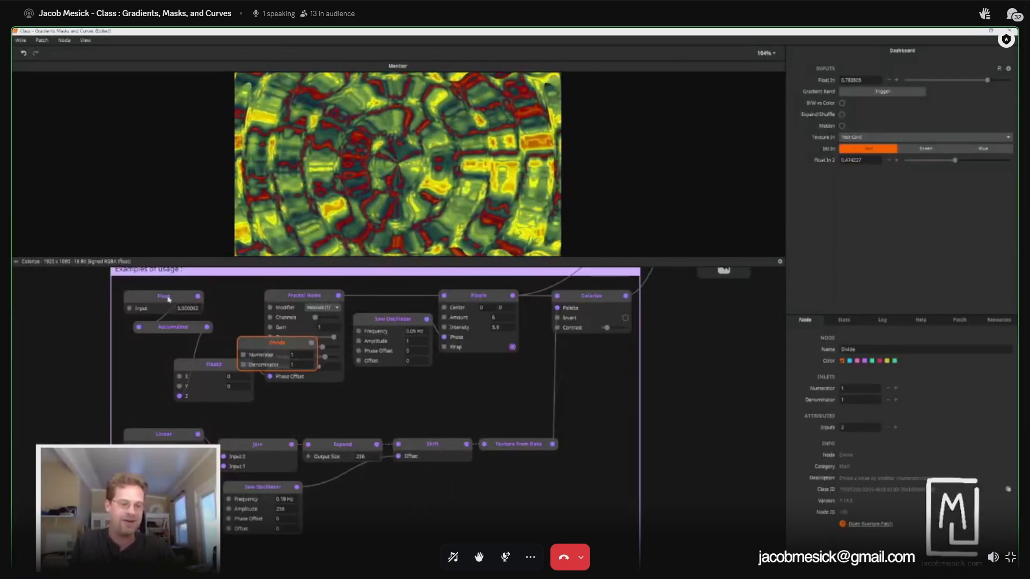
{"action": "left_click_drag", "start_coordinate": [206, 326], "coordinate": [142, 368]}
{"action": "type", "text": "5"}
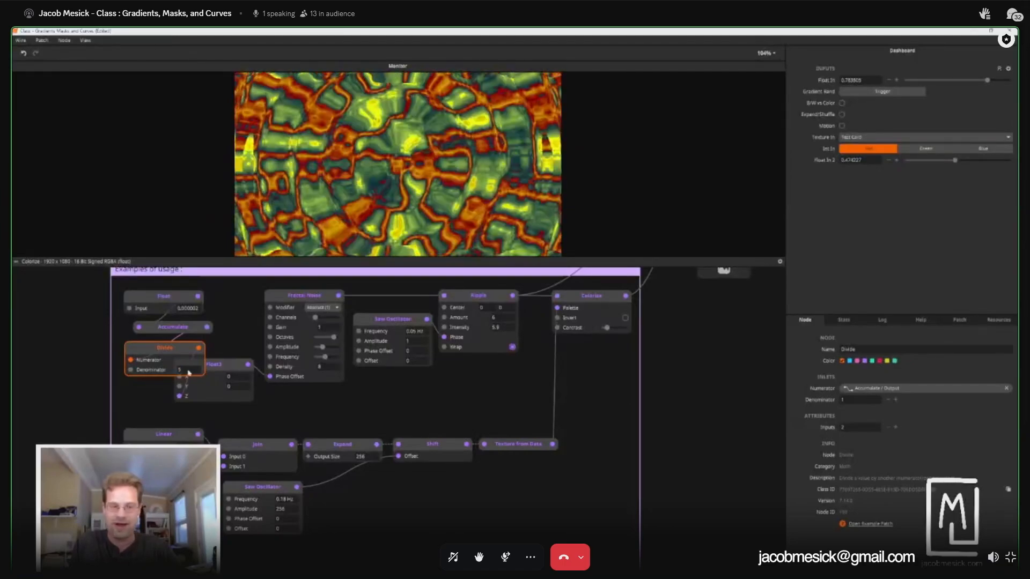
{"action": "key", "text": "Return"}
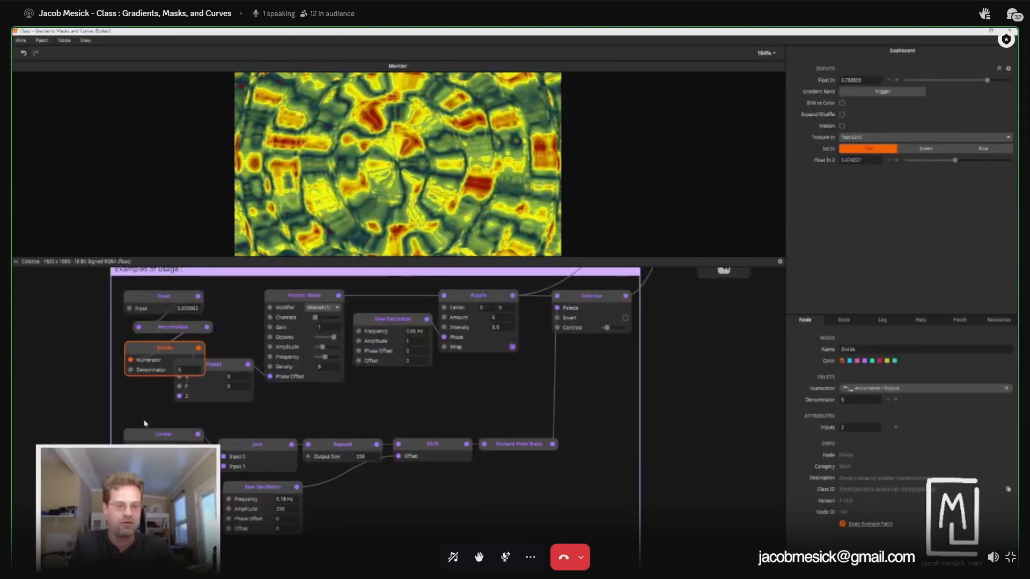
Step: Preview the Fractal Noise output and delete the Divide node
{"action": "left_click", "coordinate": [301, 304]}
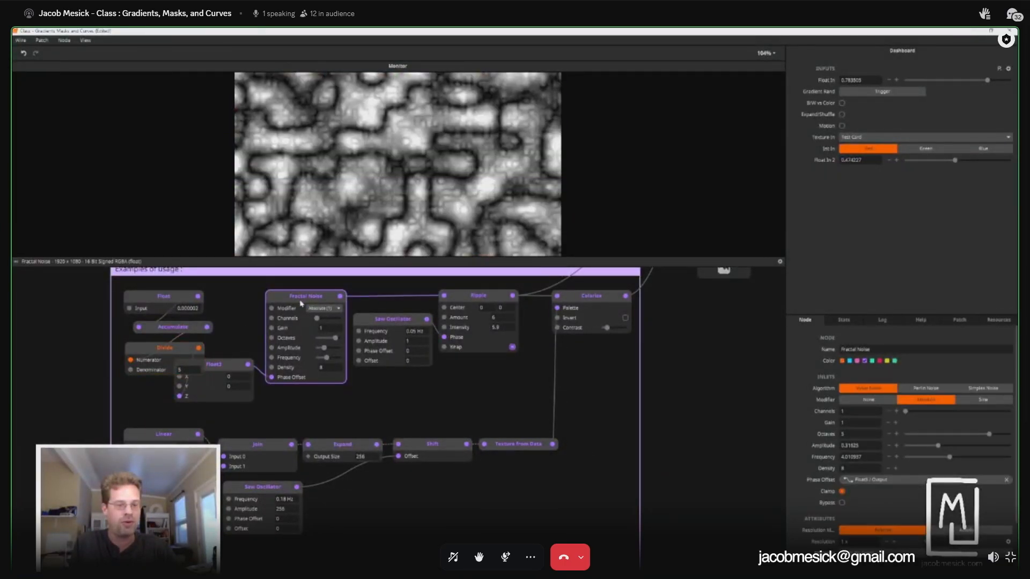
{"action": "left_click", "coordinate": [163, 348]}
{"action": "key", "text": "Delete"}
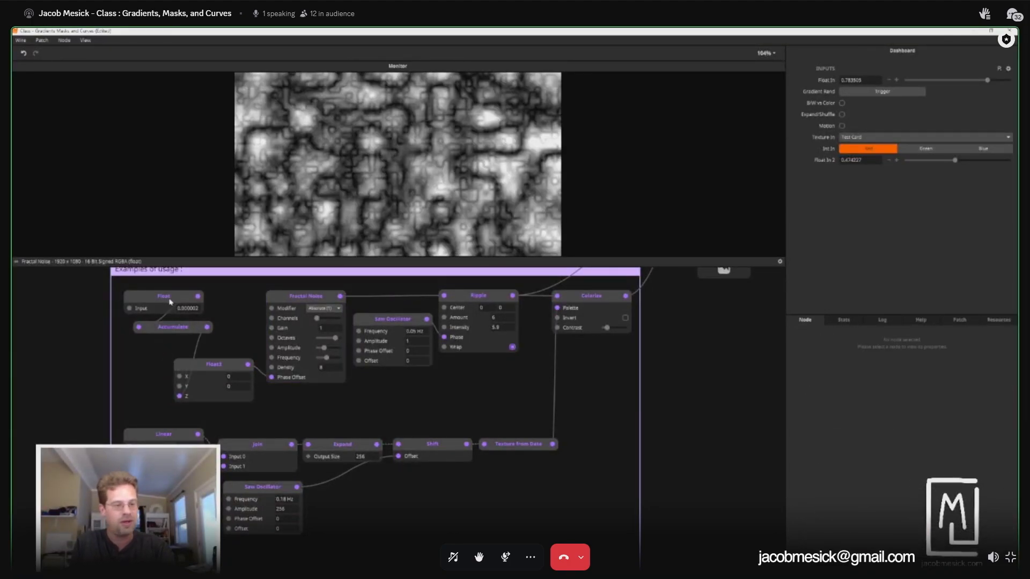
Step: Undo the Divide node edits, the Accumulate move and the Float Input reductions, back to an Input of 0.0015
{"action": "left_click", "coordinate": [189, 311]}
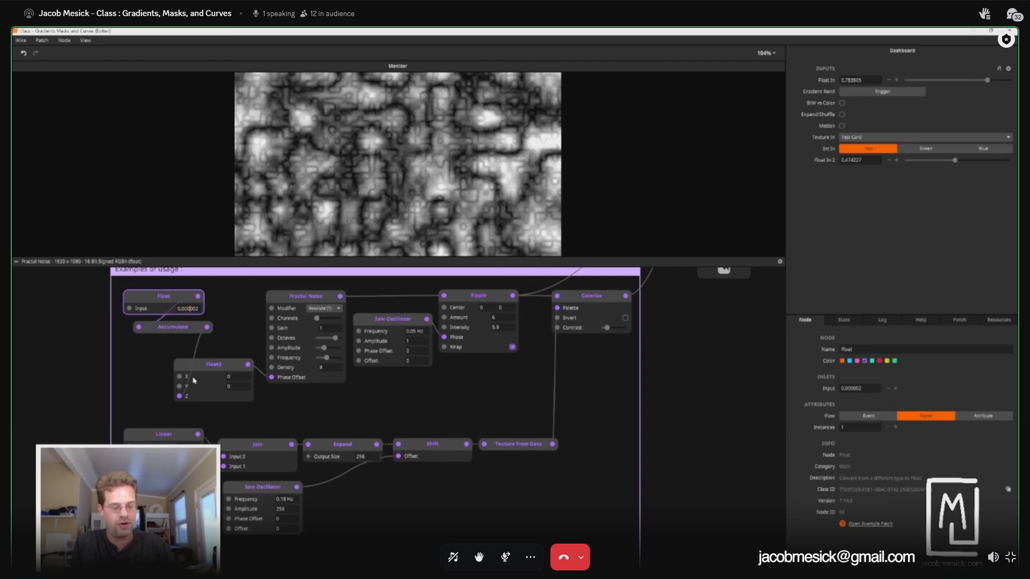
{"action": "key", "text": "ctrl+z"}
{"action": "key", "text": "ctrl+z"}
{"action": "key", "text": "ctrl+z"}
{"action": "key", "text": "ctrl+z"}
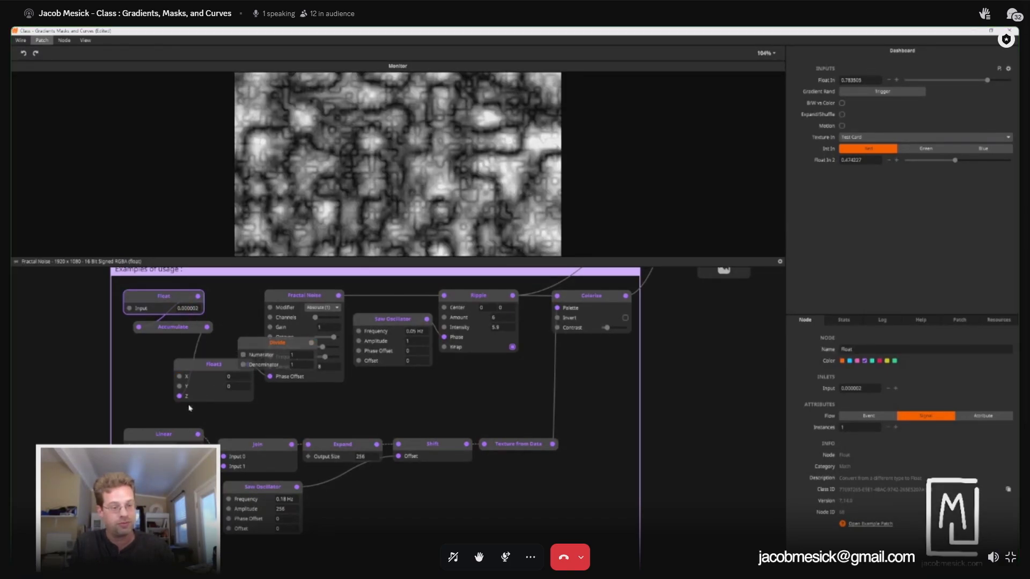
{"action": "key", "text": "ctrl+z"}
{"action": "key", "text": "ctrl+z"}
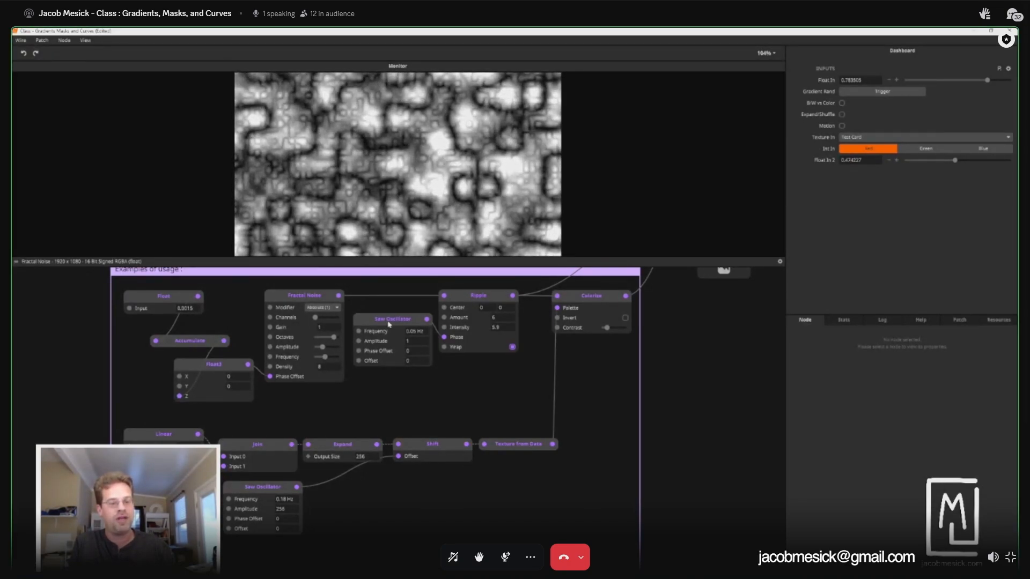
Step: Preview the Ripple, Fractal Noise, Colorize and Texture from Data outputs to trace how the palette colours the rippled noise
{"action": "left_click", "coordinate": [478, 295]}
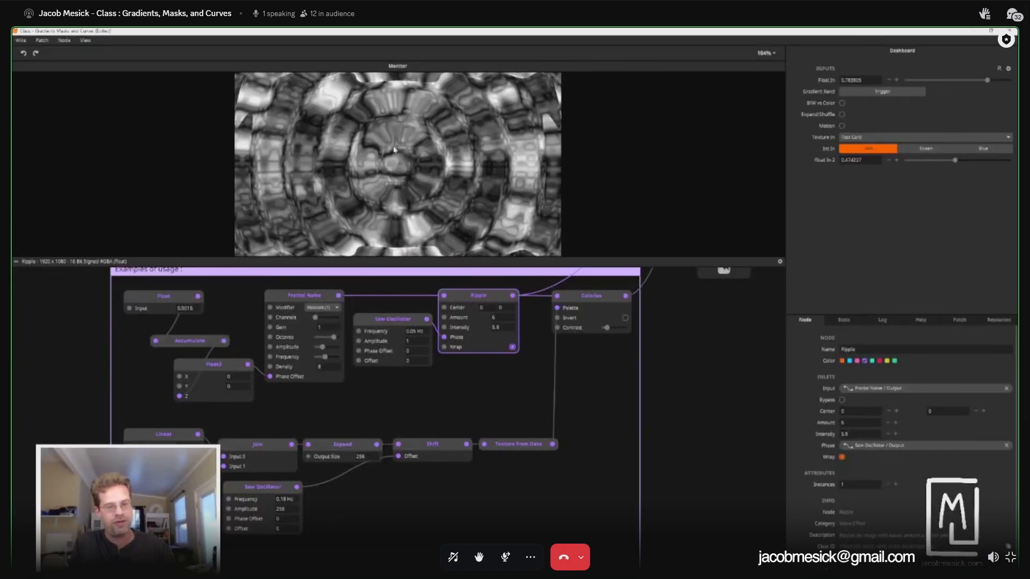
{"action": "left_click", "coordinate": [272, 311]}
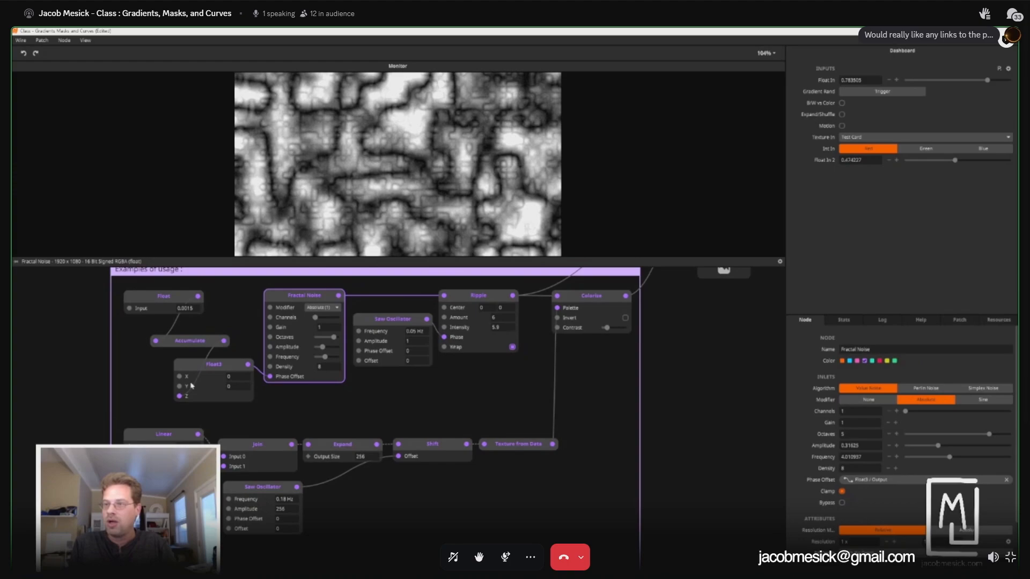
{"action": "left_click", "coordinate": [179, 396]}
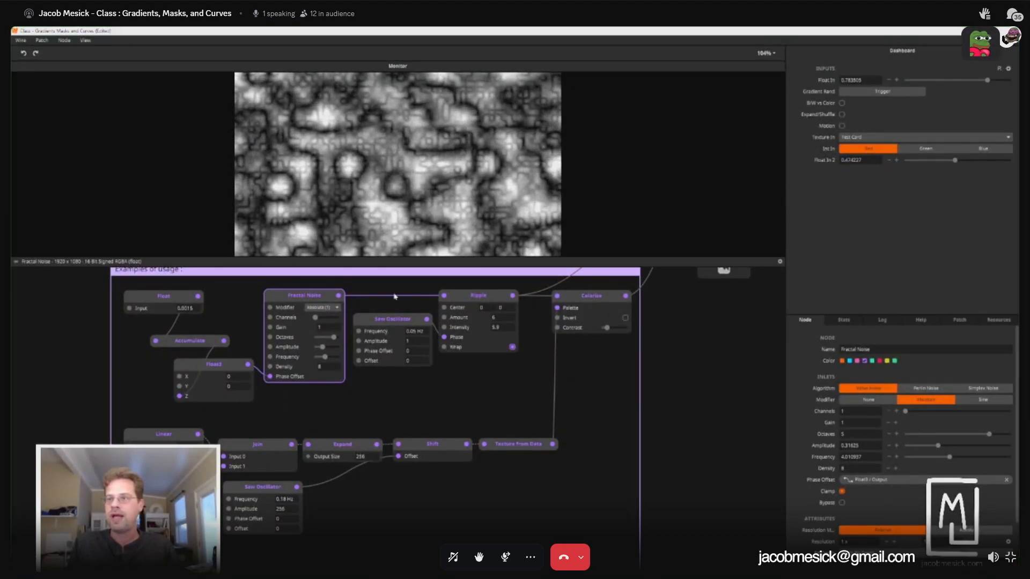
{"action": "left_click", "coordinate": [467, 299]}
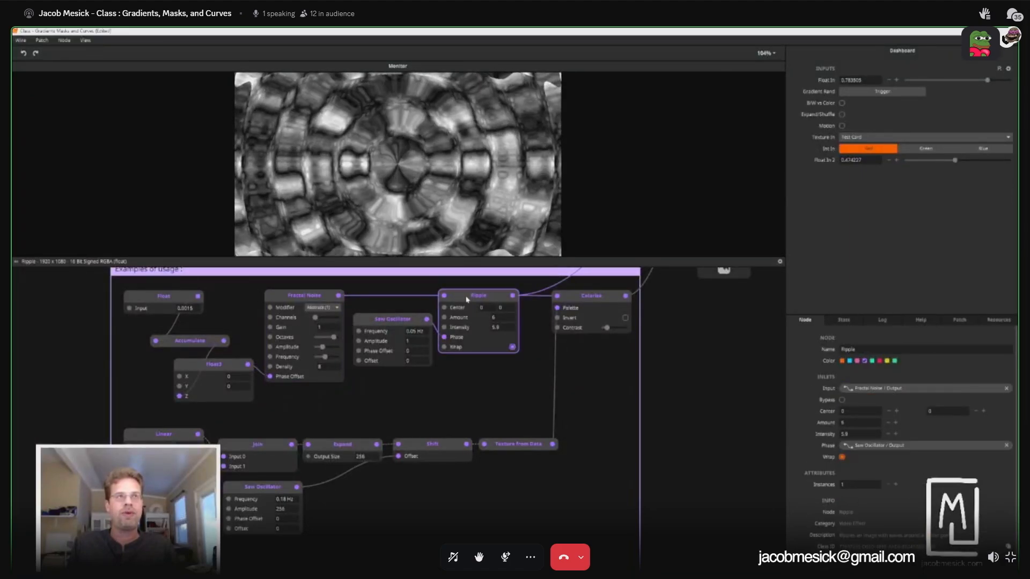
{"action": "left_click", "coordinate": [586, 302]}
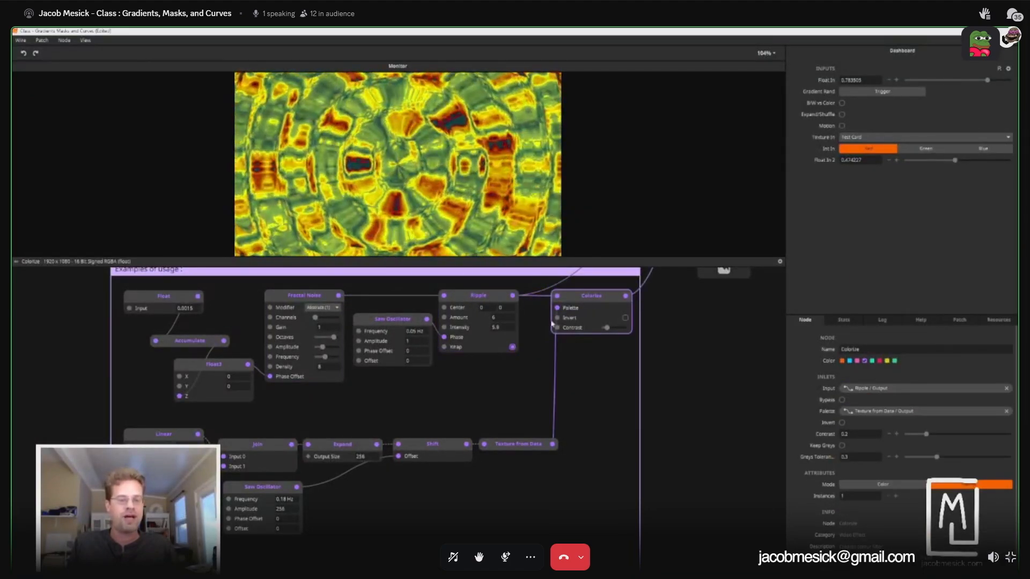
{"action": "left_click", "coordinate": [516, 444]}
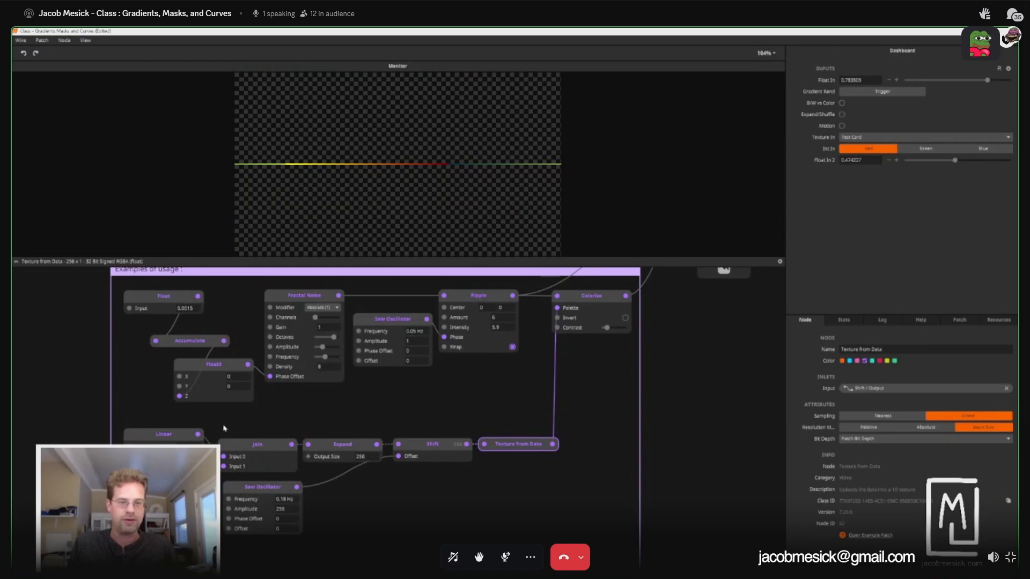
Step: Inspect the Linear node's settings and the list of colour values at its output
{"action": "left_click", "coordinate": [151, 438]}
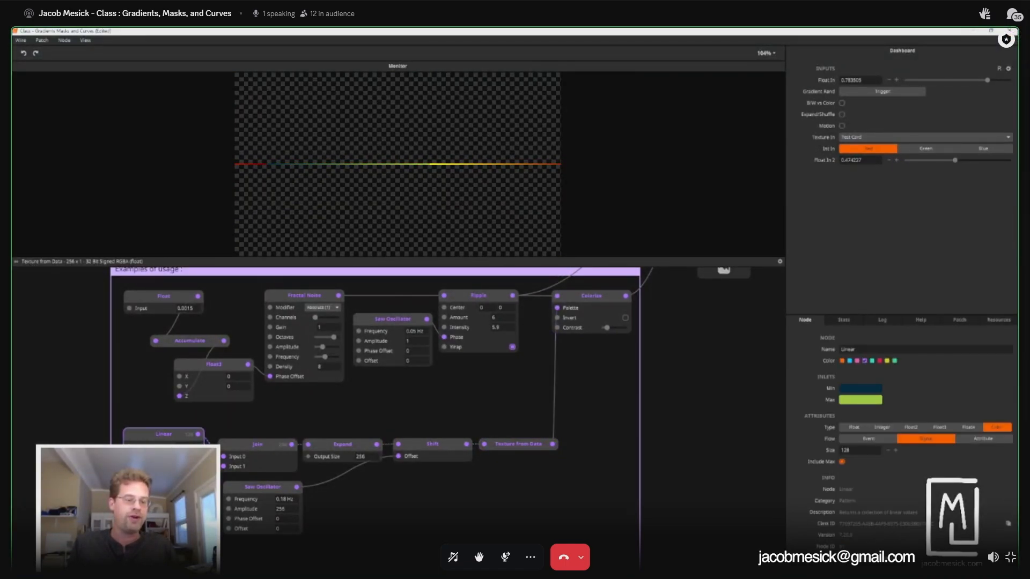
{"action": "left_click", "coordinate": [196, 436]}
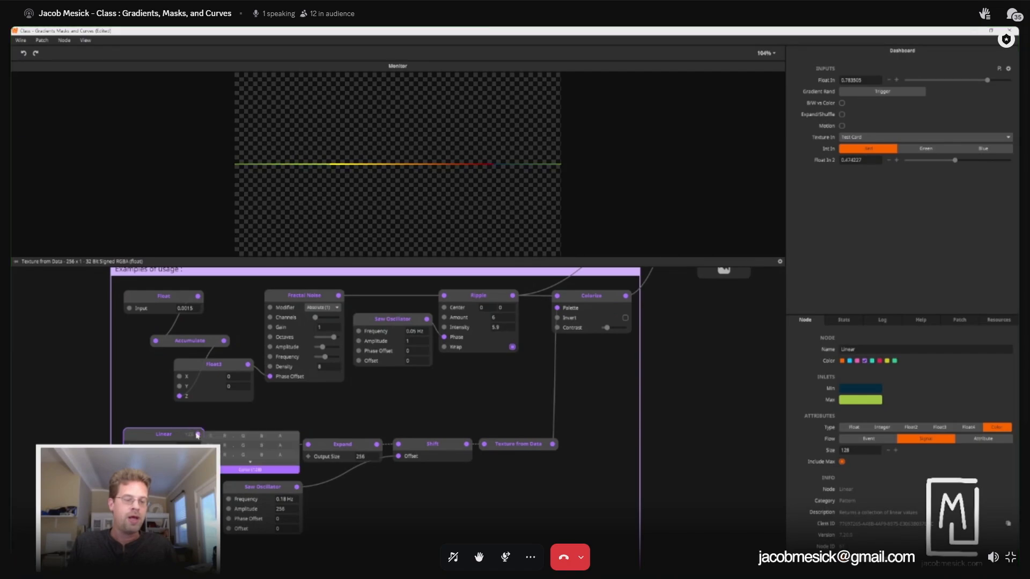
{"action": "left_click", "coordinate": [253, 464]}
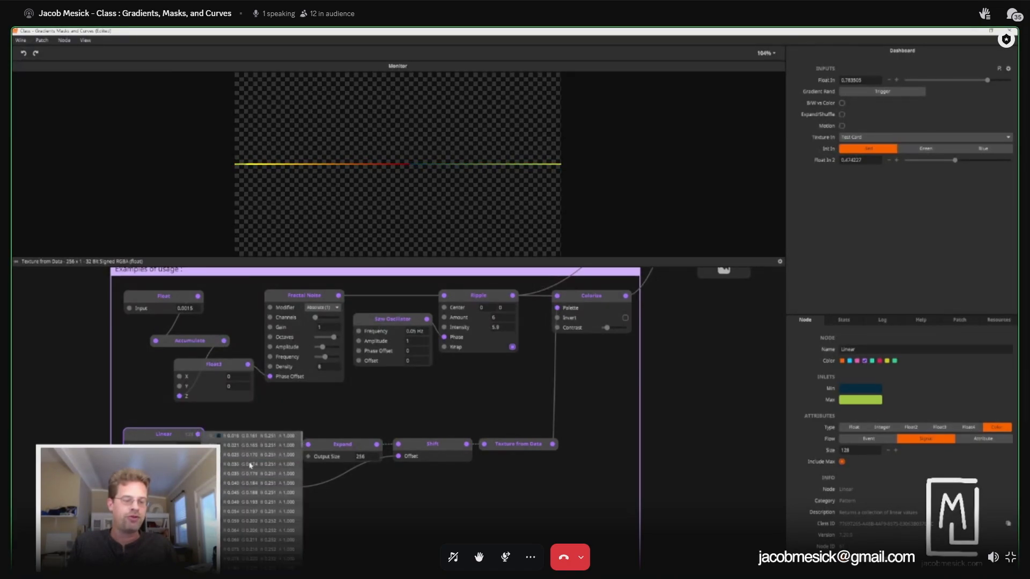
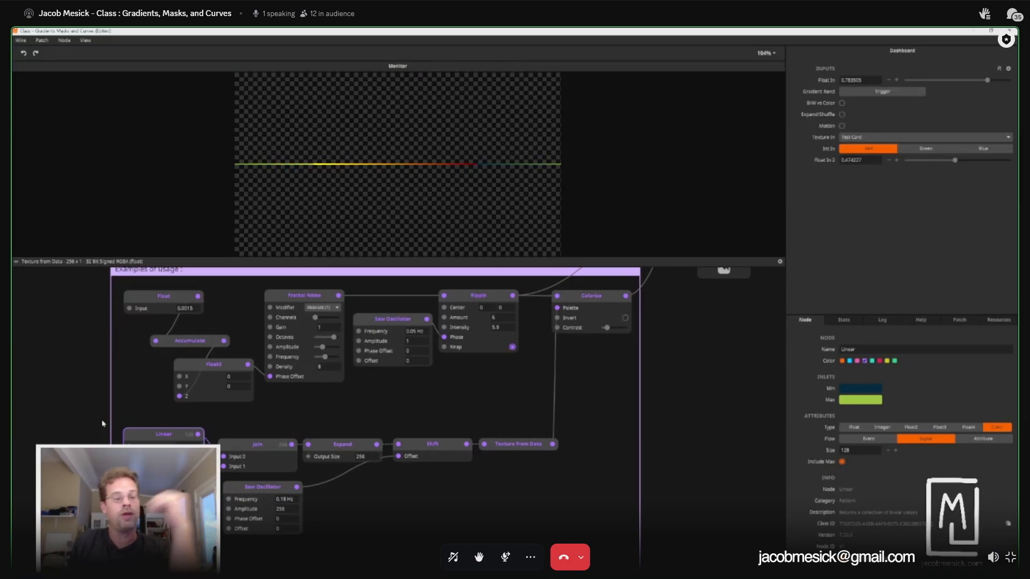
Step: Set the Linear node's Min colour to black, try a Red value of 137, and return Red to 0
{"action": "left_click", "coordinate": [185, 447]}
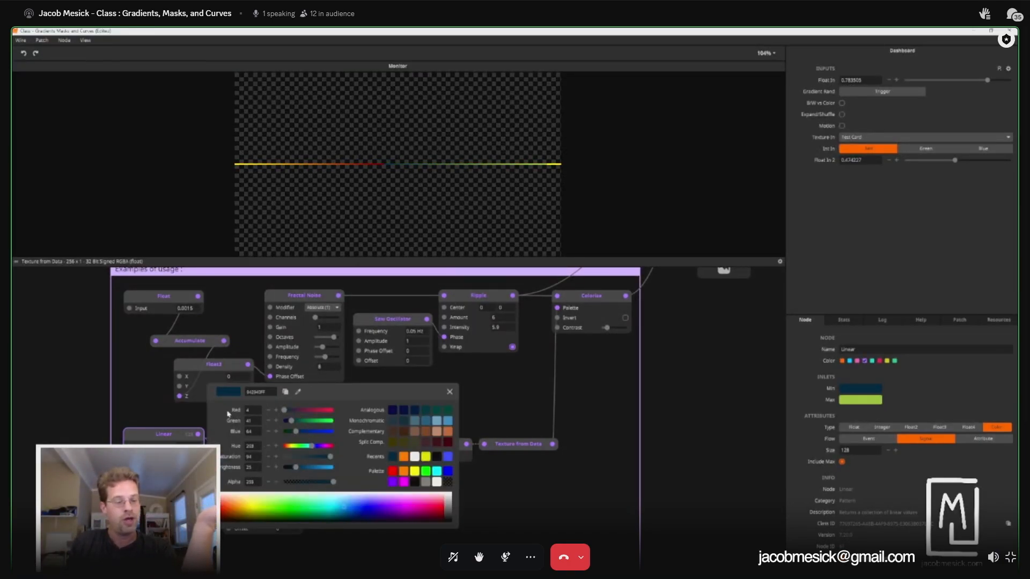
{"action": "left_click_drag", "start_coordinate": [284, 410], "coordinate": [256, 432]}
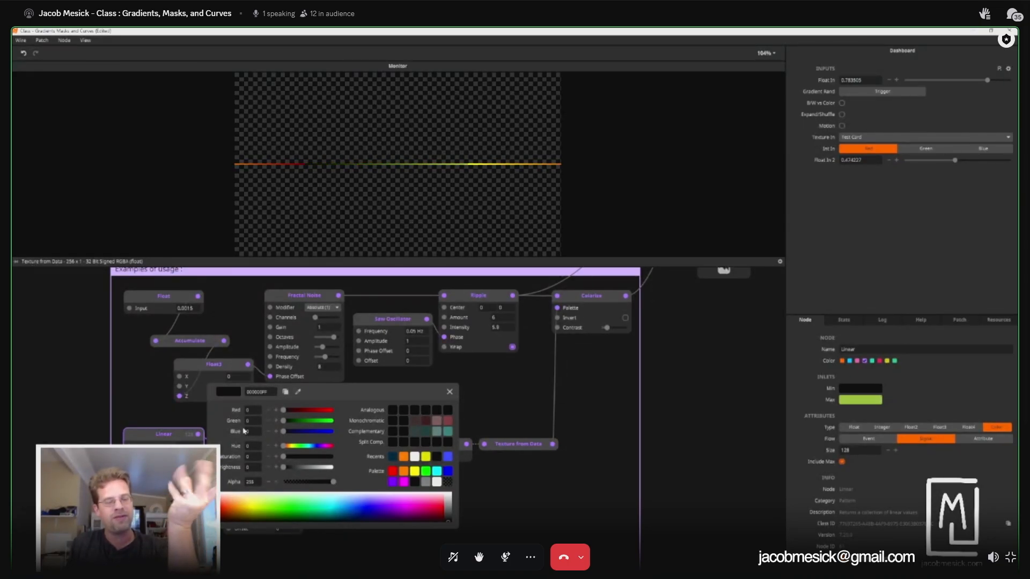
{"action": "left_click_drag", "start_coordinate": [284, 411], "coordinate": [310, 412]}
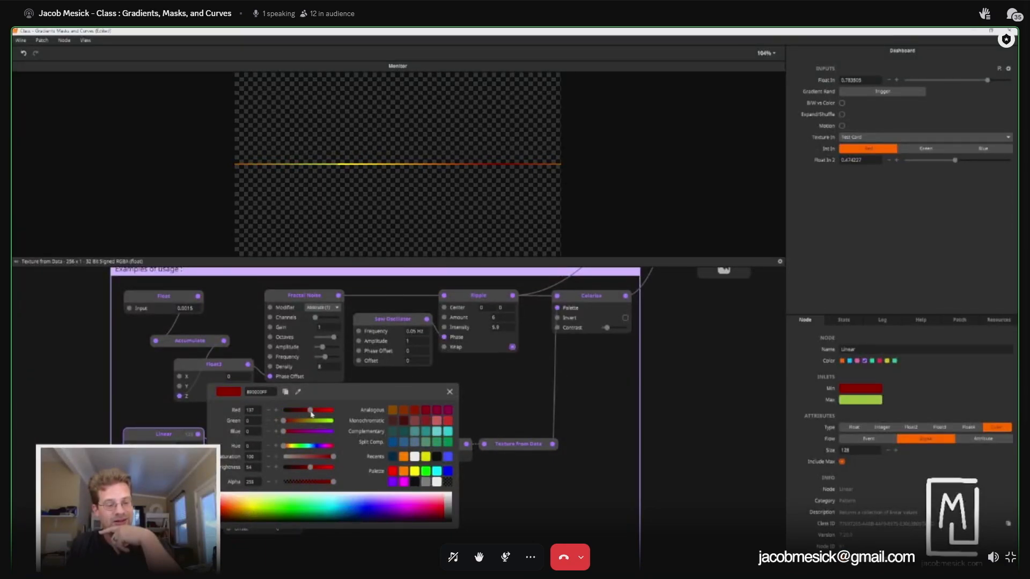
{"action": "left_click_drag", "start_coordinate": [311, 414], "coordinate": [282, 413]}
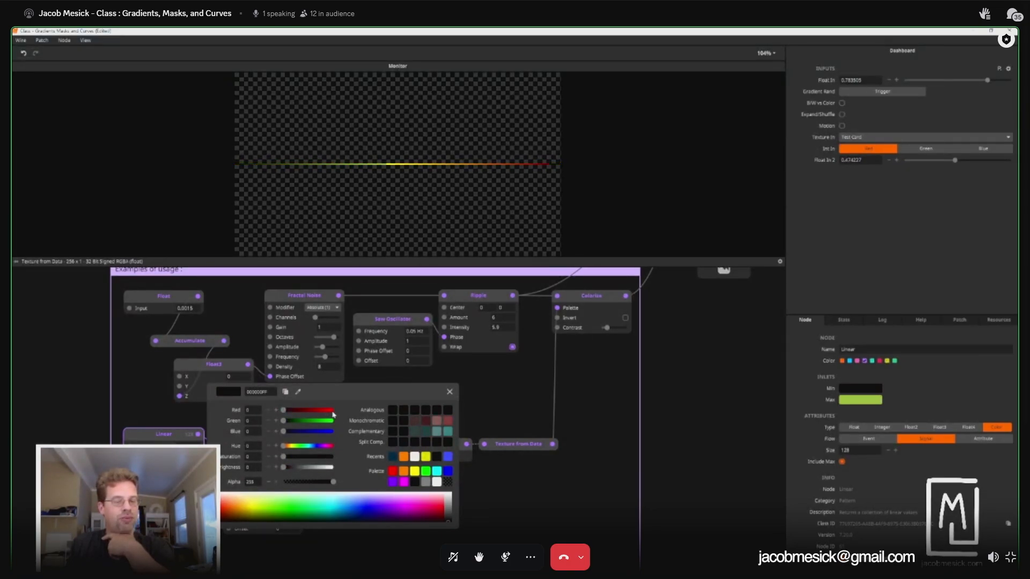
Step: Set the Min colour's Red to 255, try a Brightness of 0, close the colour picker and undo the brightness change
{"action": "left_click", "coordinate": [248, 410]}
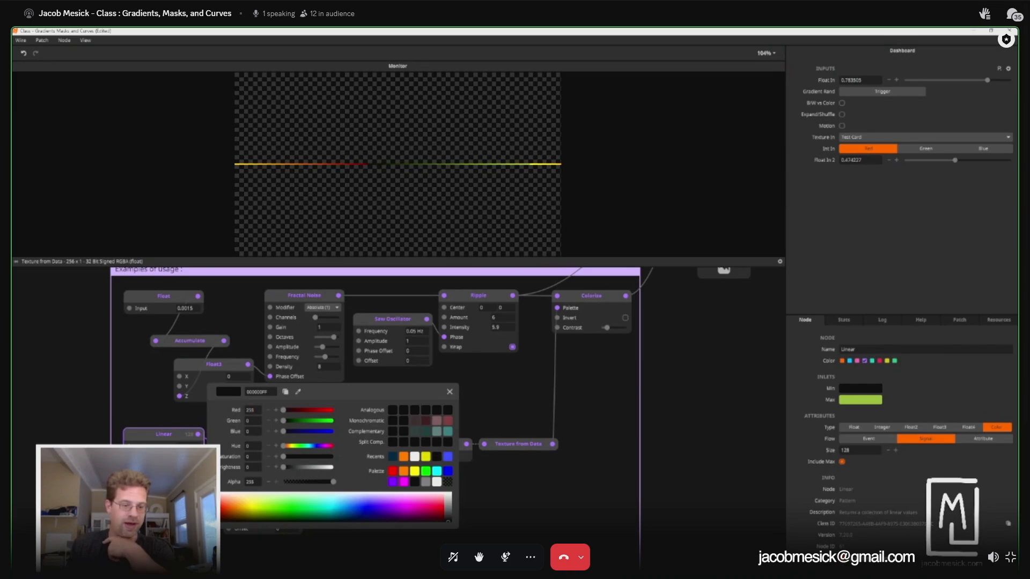
{"action": "key", "text": "Return"}
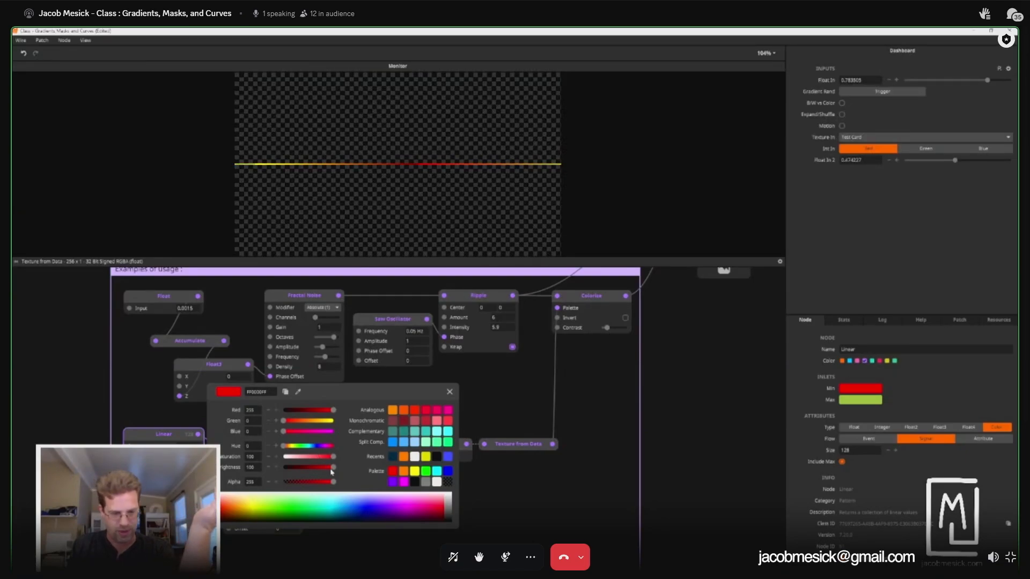
{"action": "left_click_drag", "start_coordinate": [331, 471], "coordinate": [283, 468]}
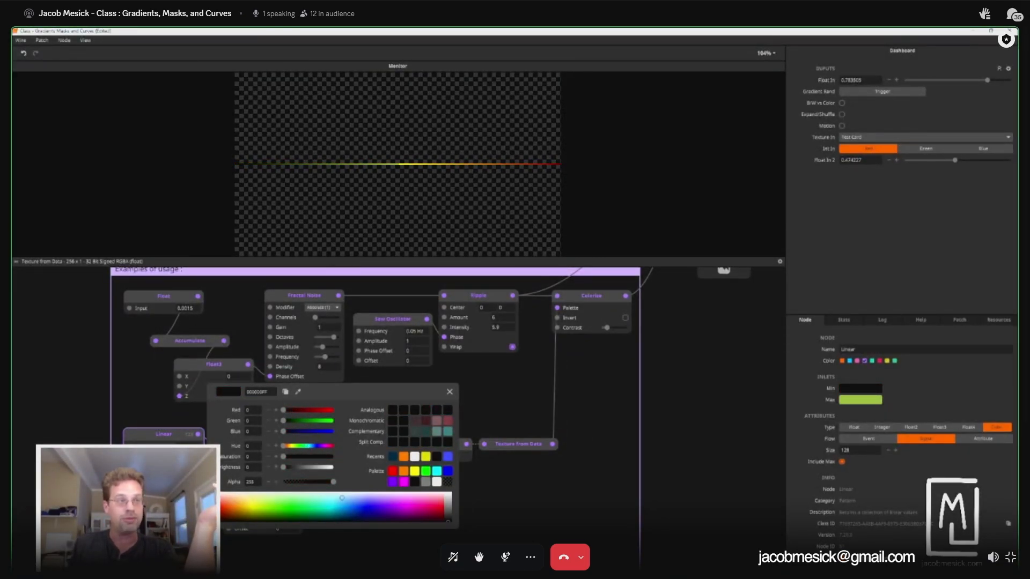
{"action": "left_click", "coordinate": [534, 519]}
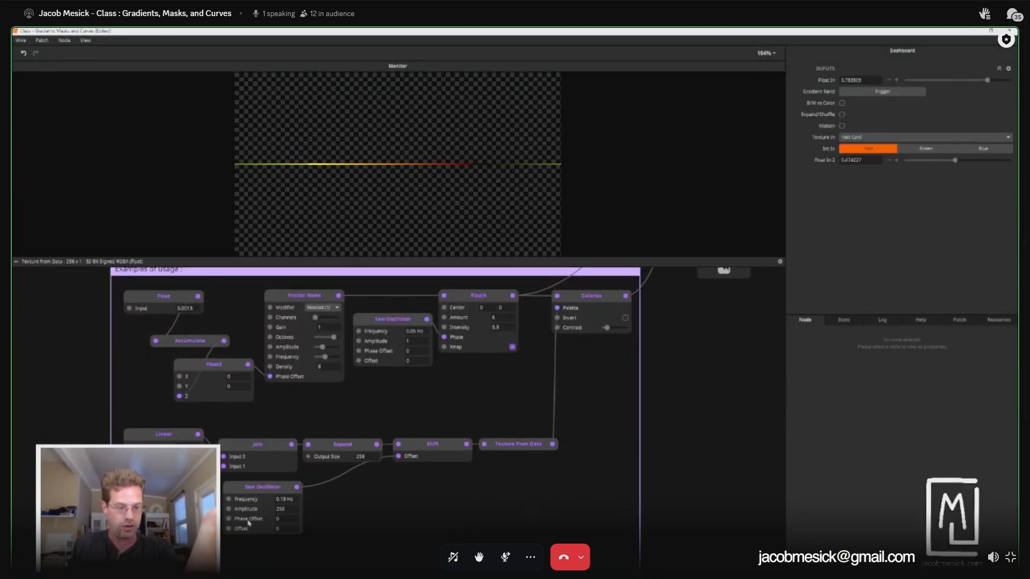
{"action": "key", "text": "ctrl+z"}
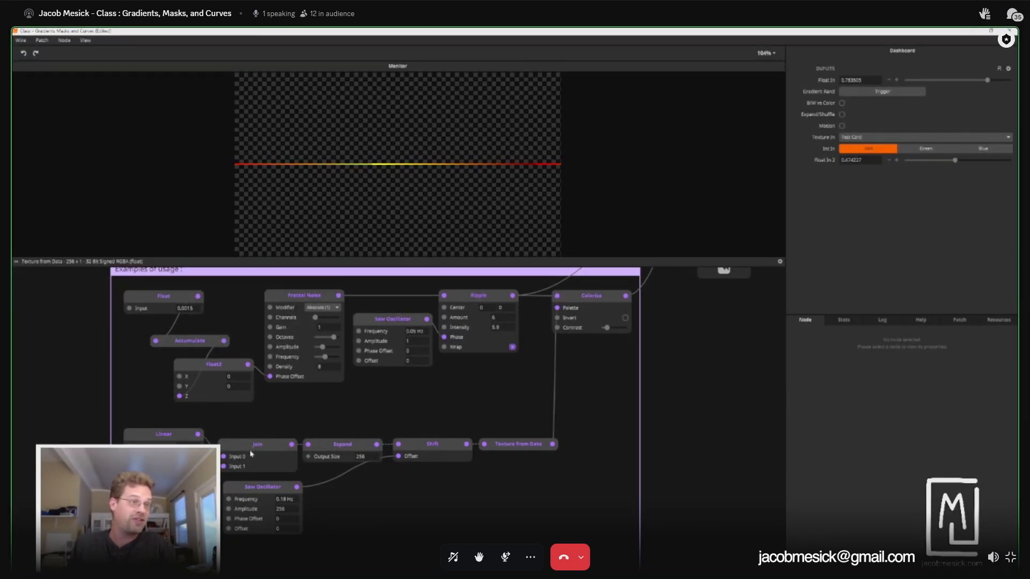
Step: Shift the Join node slightly, select Expand, and inspect the colour values at the Join output
{"action": "left_click_drag", "start_coordinate": [251, 453], "coordinate": [264, 442]}
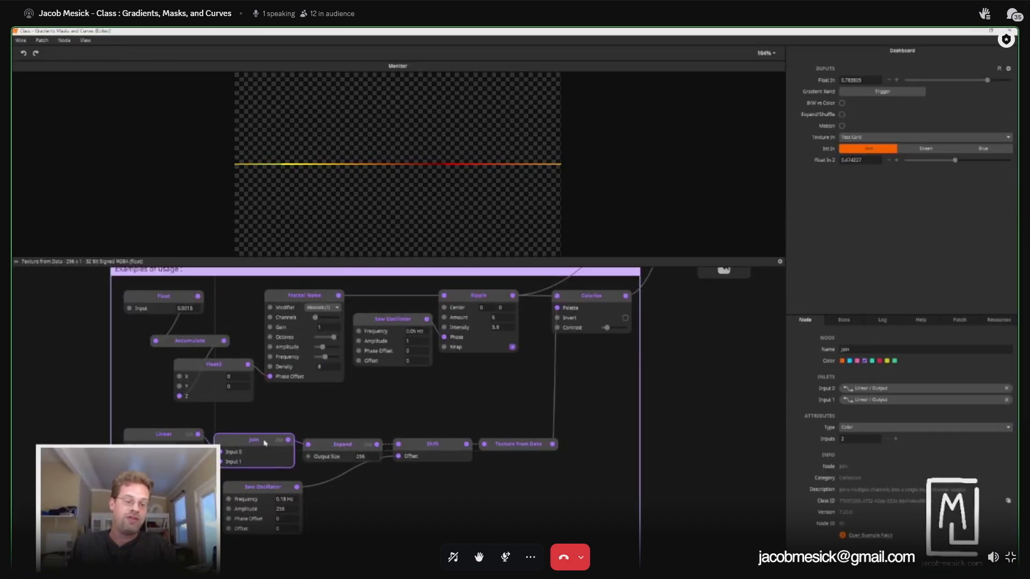
{"action": "key", "text": "ctrl+z"}
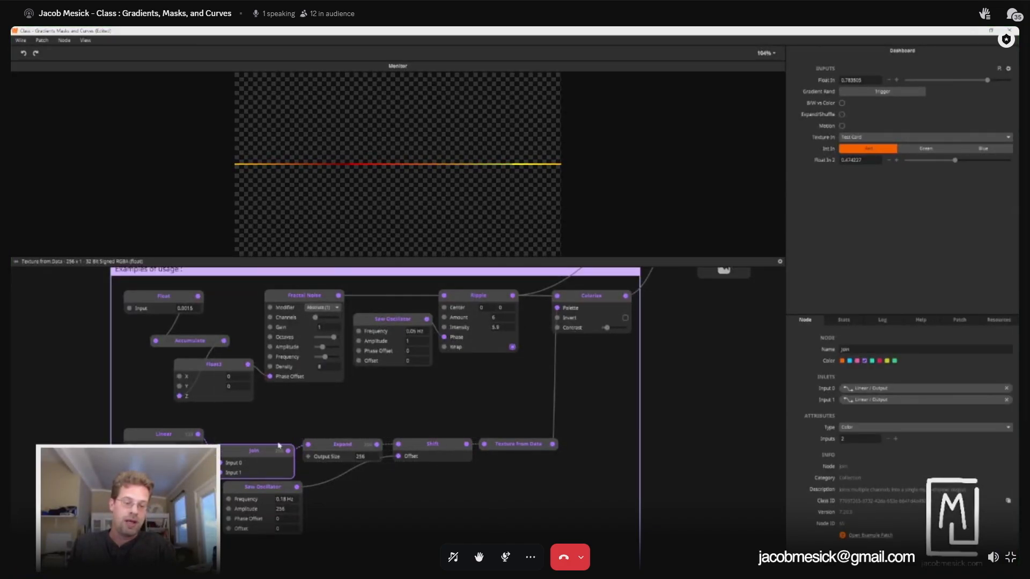
{"action": "left_click", "coordinate": [333, 451]}
{"action": "mouse_move", "coordinate": [289, 450]}
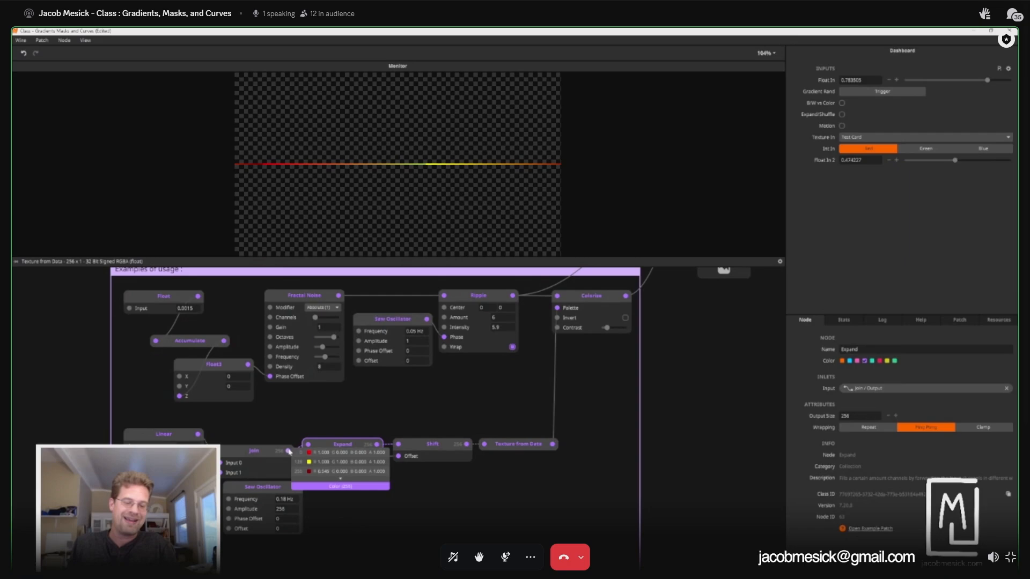
Step: Pull the Expand node out from between Join and Shift, delete it, and preview the Colorize output
{"action": "left_click_drag", "start_coordinate": [354, 444], "coordinate": [354, 408]}
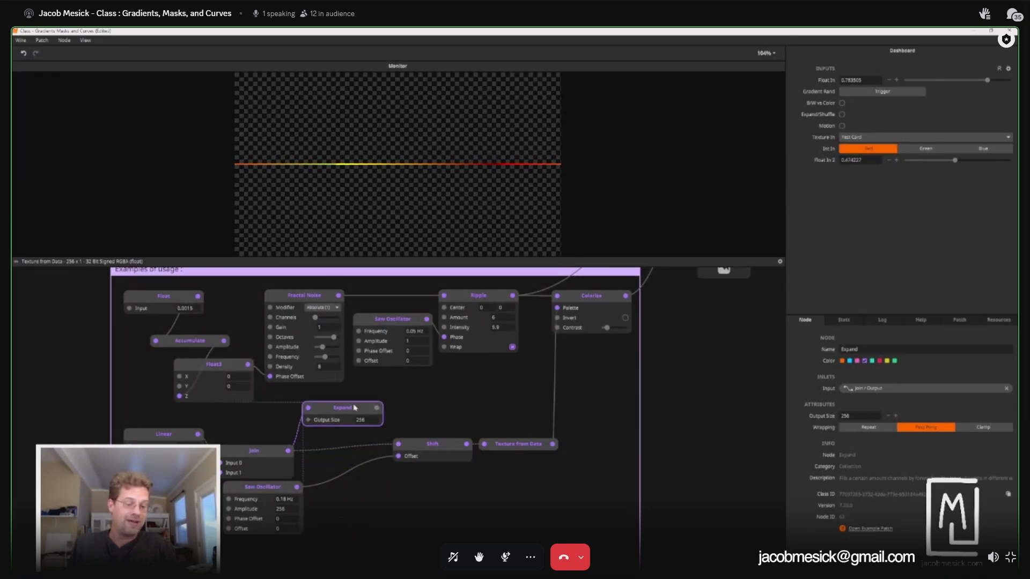
{"action": "key", "text": "Delete"}
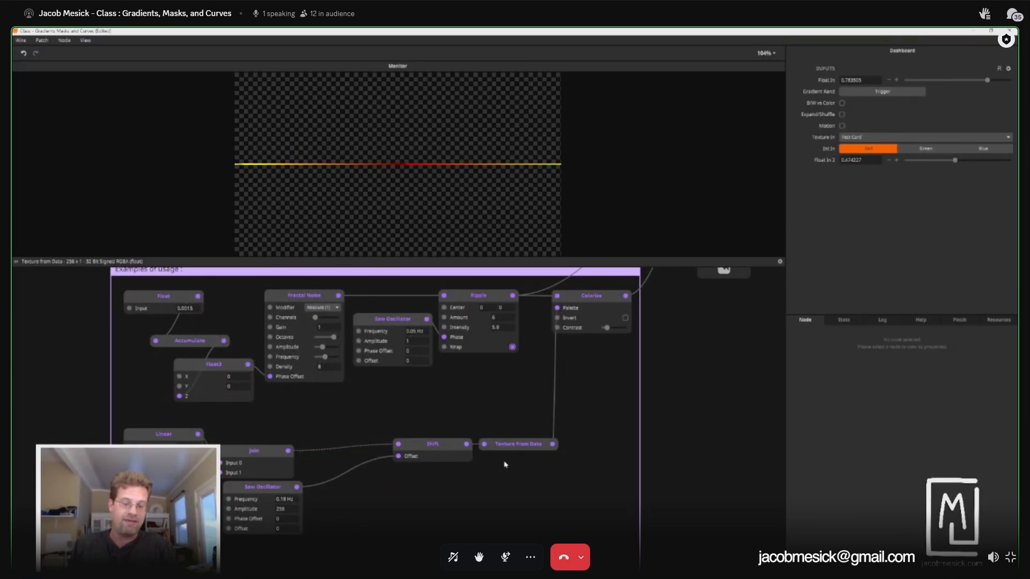
{"action": "left_click", "coordinate": [624, 297]}
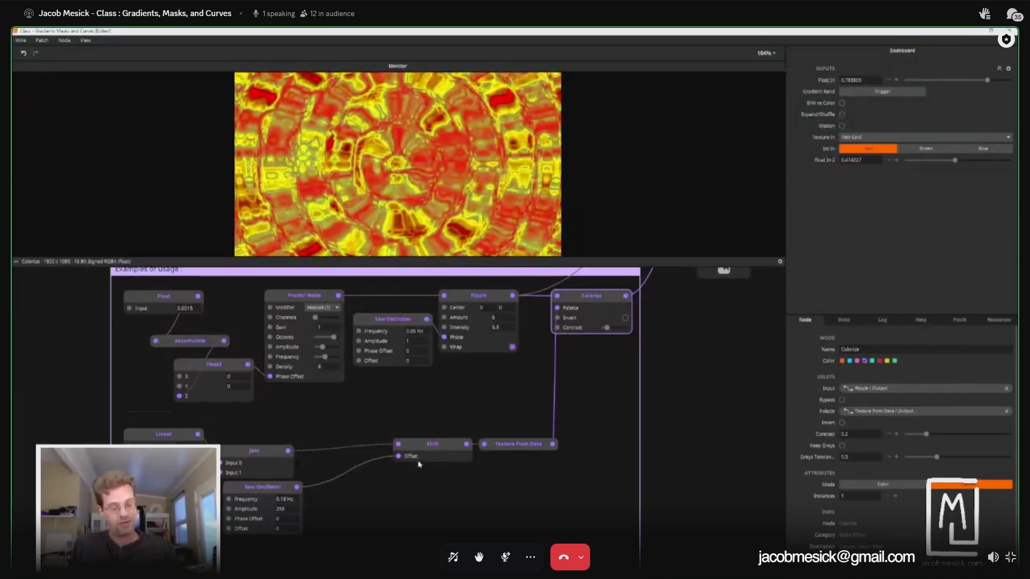
Step: Undo the Expand node's deletion and rearrangement so that it sits between Join and Shift again
{"action": "key", "text": "ctrl+z"}
{"action": "left_click_drag", "start_coordinate": [377, 396], "coordinate": [398, 444]}
{"action": "left_click_drag", "start_coordinate": [359, 397], "coordinate": [361, 451]}
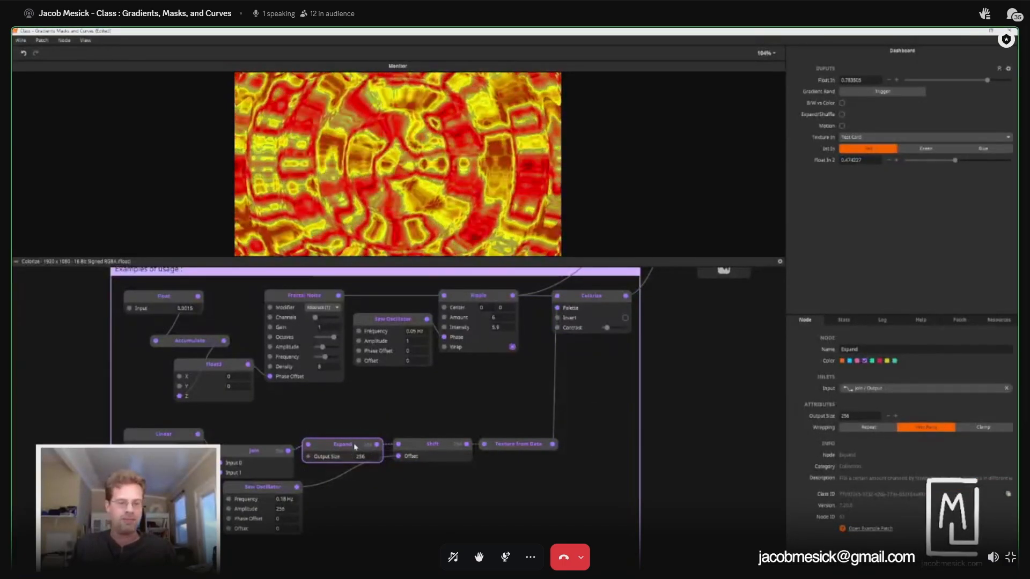
{"action": "left_click", "coordinate": [464, 396]}
{"action": "key", "text": "ctrl+z"}
{"action": "key", "text": "ctrl+z"}
{"action": "key", "text": "ctrl+z"}
{"action": "key", "text": "ctrl+z"}
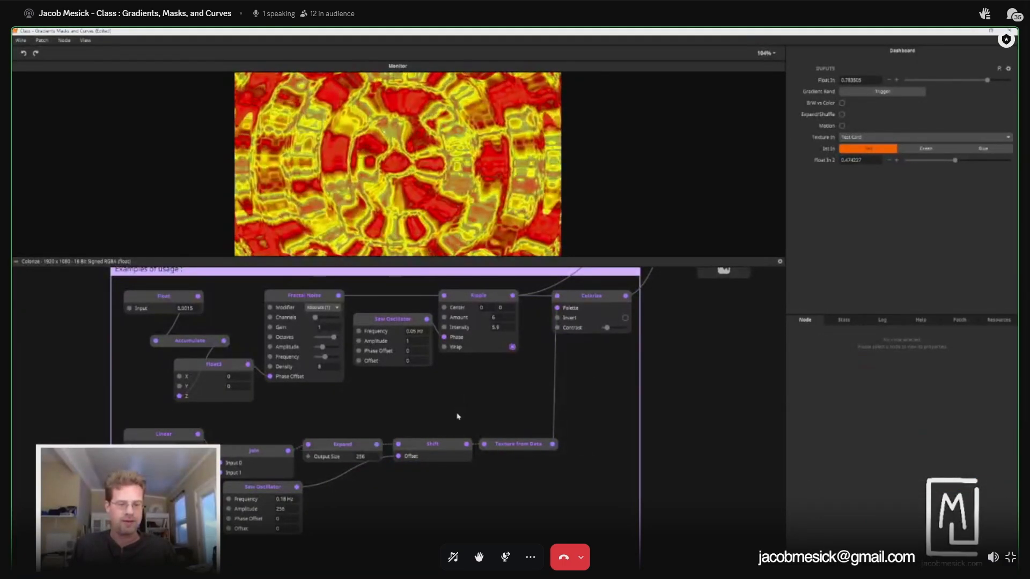
Step: Preview the Colorize output and set the Linear node's Min colour to dark green with a Brightness of 25
{"action": "left_click", "coordinate": [450, 452]}
{"action": "left_click", "coordinate": [586, 324]}
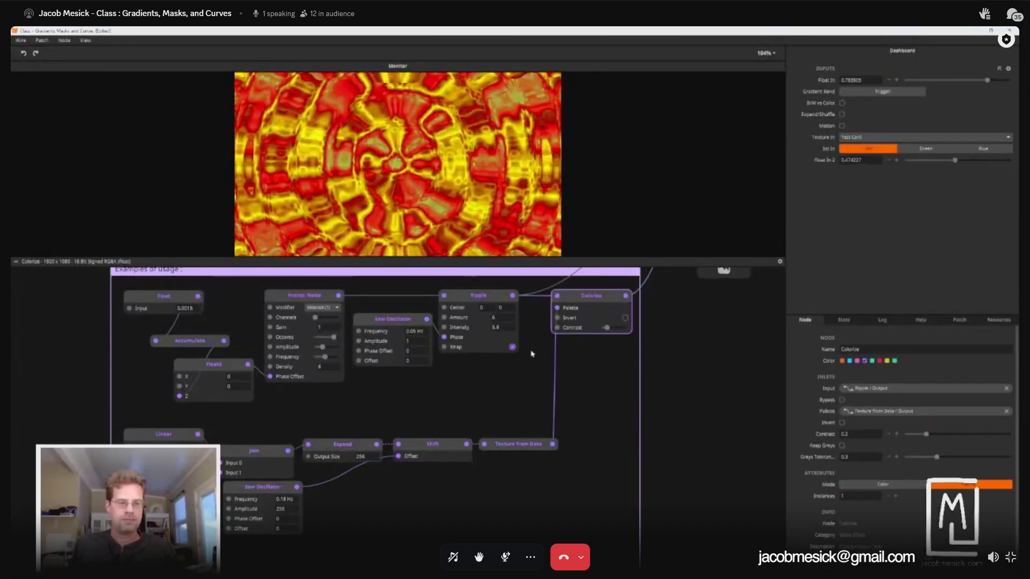
{"action": "left_click", "coordinate": [187, 446]}
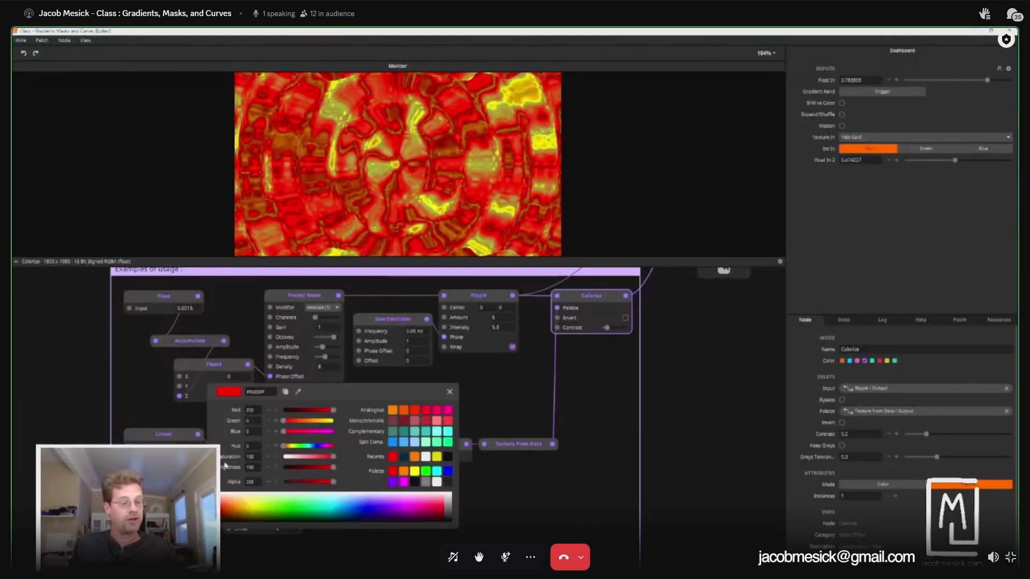
{"action": "left_click", "coordinate": [425, 471]}
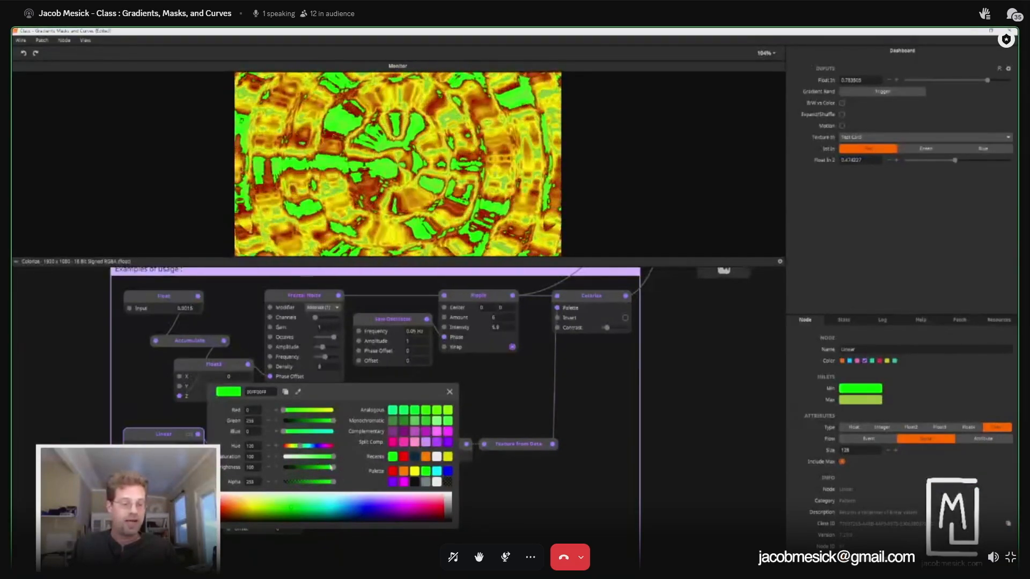
{"action": "left_click_drag", "start_coordinate": [333, 468], "coordinate": [300, 467]}
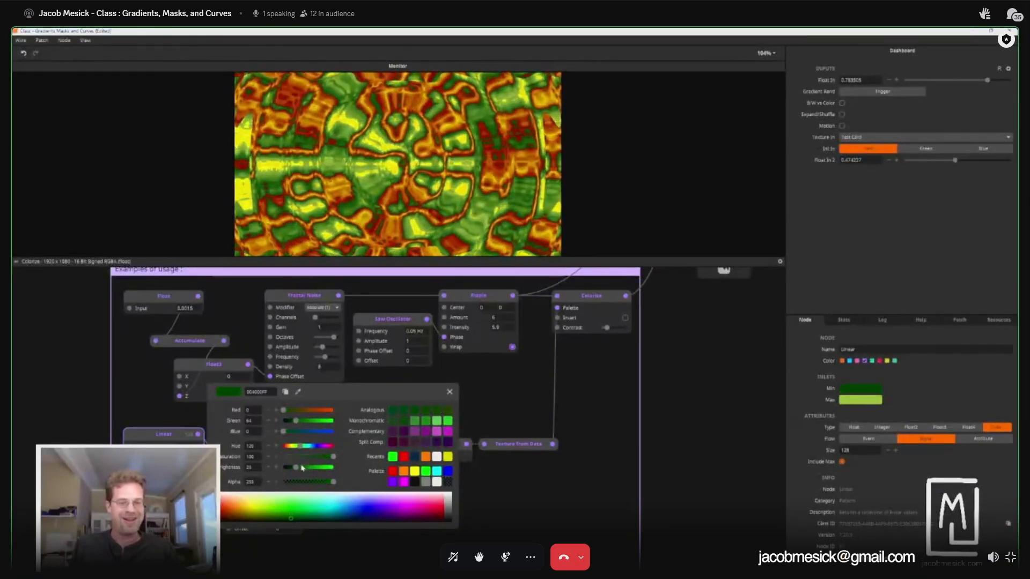
{"action": "left_click", "coordinate": [536, 494]}
{"action": "left_click", "coordinate": [536, 494]}
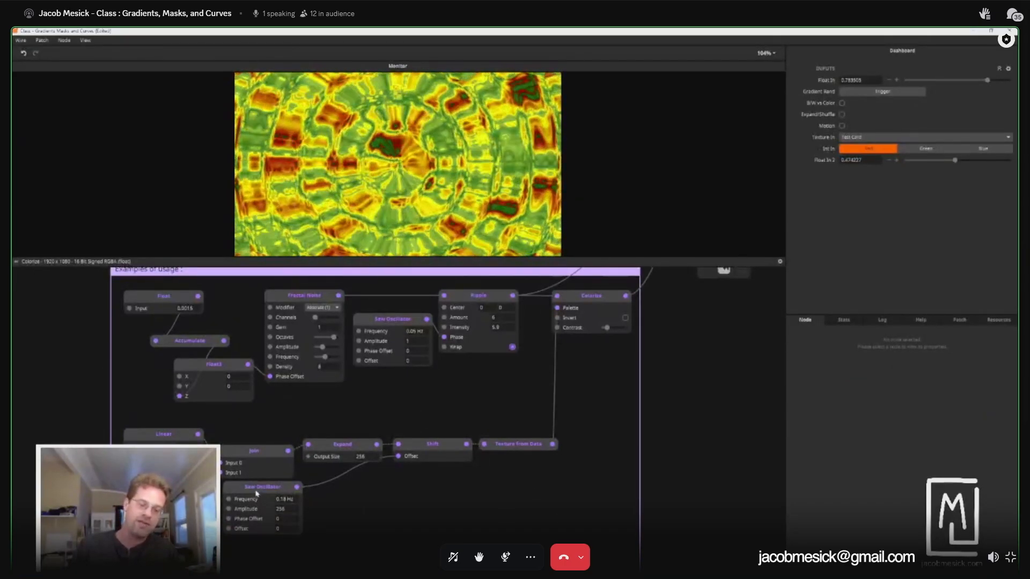
Step: Move the Saw Oscillator below Join slightly down and set Texture from Data's resolution mode to Absolute, checking its output and Colorize
{"action": "left_click_drag", "start_coordinate": [256, 493], "coordinate": [248, 510]}
{"action": "left_click", "coordinate": [448, 448]}
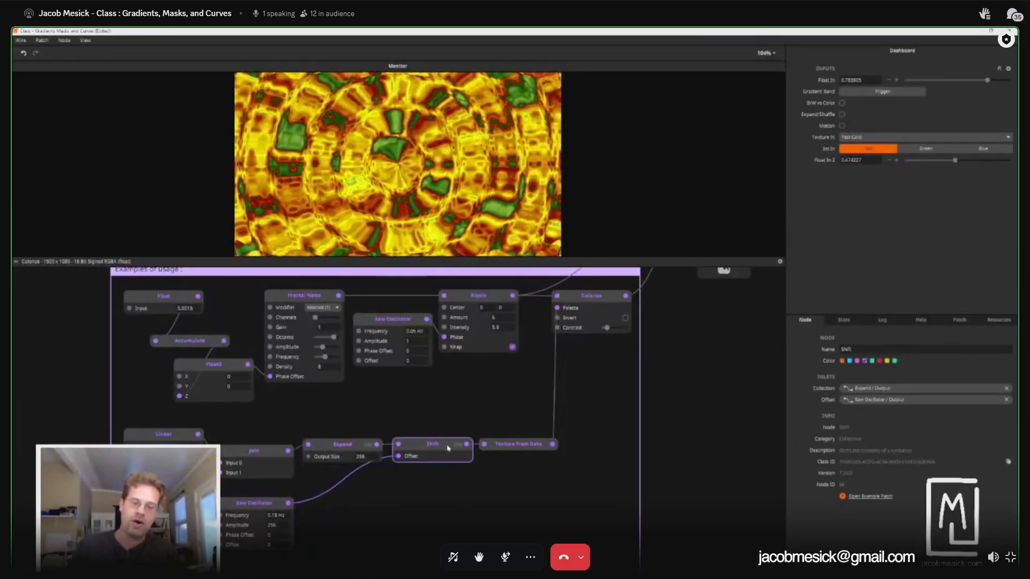
{"action": "left_click", "coordinate": [511, 451]}
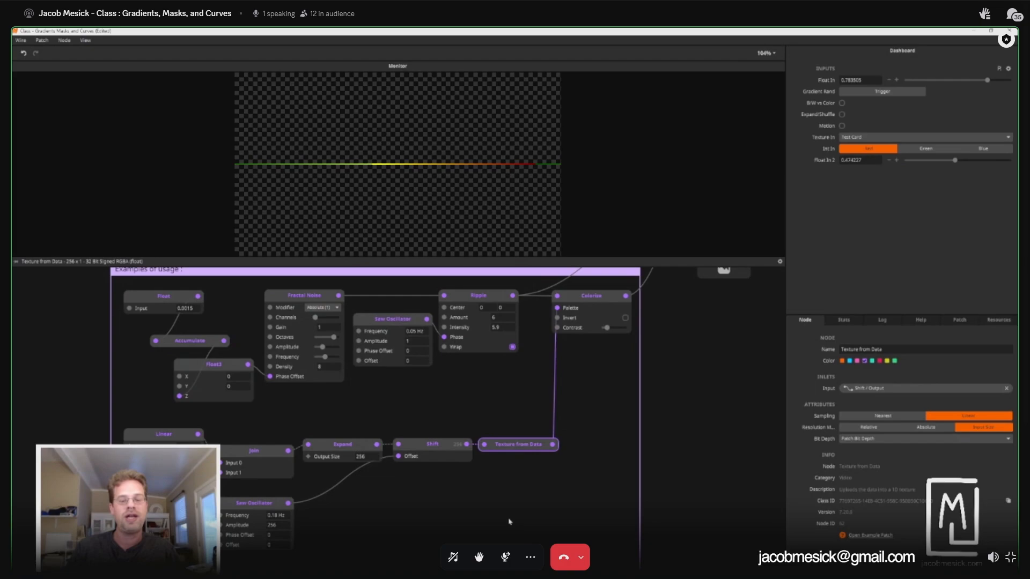
{"action": "left_click", "coordinate": [923, 428]}
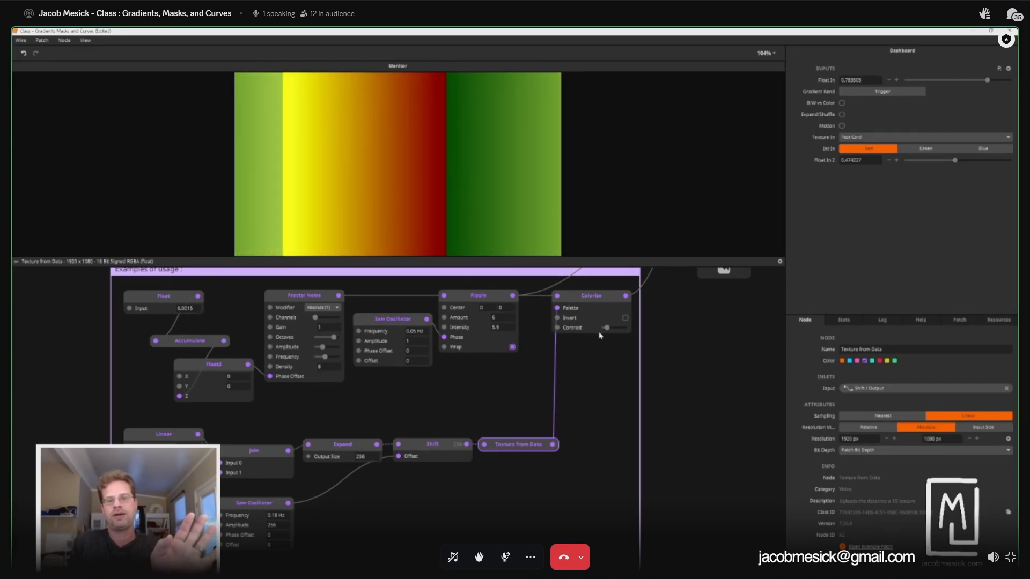
{"action": "left_click", "coordinate": [585, 296]}
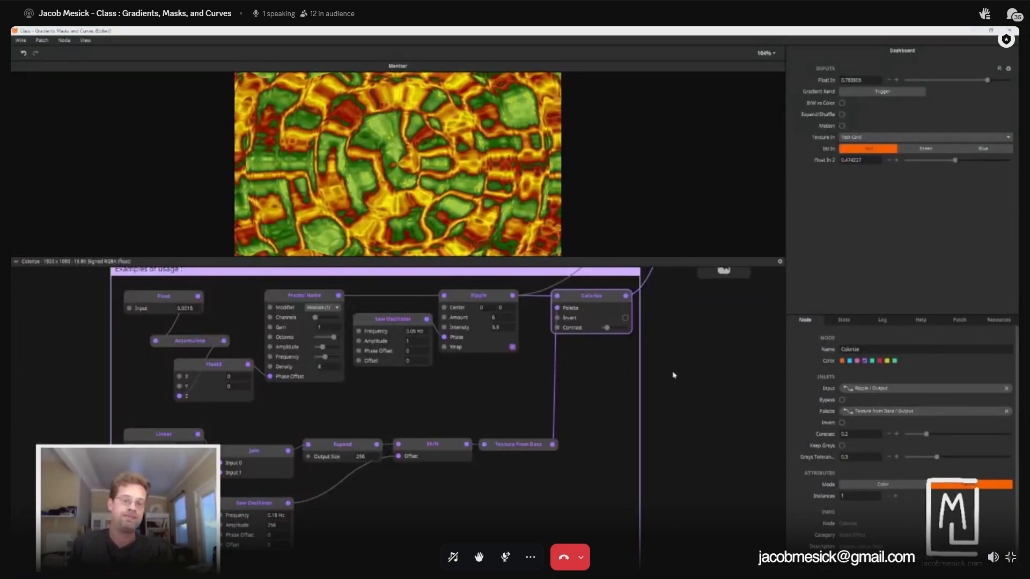
Step: Preview the Hub output and look over the masking example groups up to the Masks heading
{"action": "left_click_drag", "start_coordinate": [674, 372], "coordinate": [543, 542]}
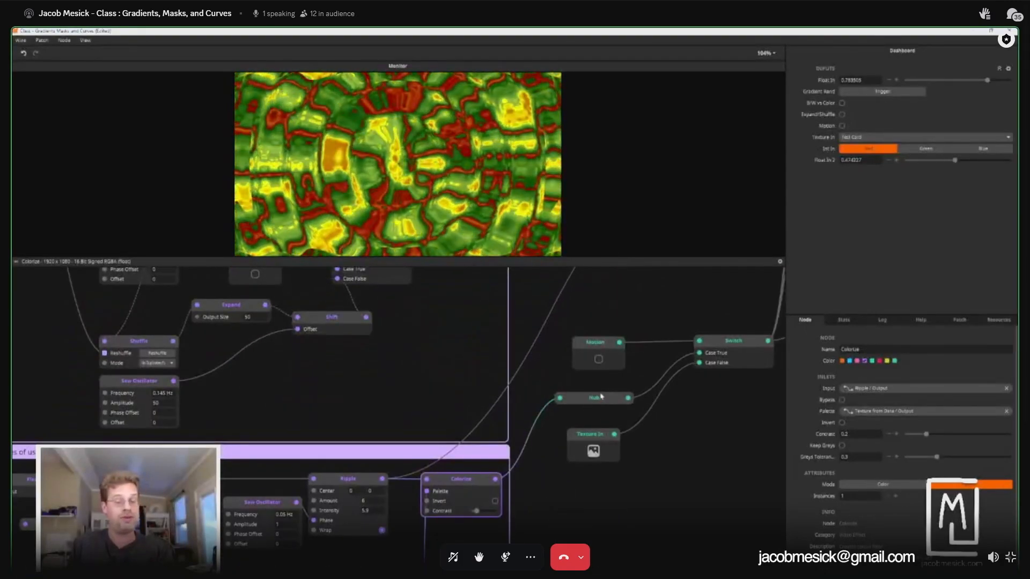
{"action": "left_click", "coordinate": [601, 396]}
{"action": "left_click_drag", "start_coordinate": [625, 348], "coordinate": [513, 507]}
{"action": "left_click_drag", "start_coordinate": [663, 301], "coordinate": [577, 395]}
{"action": "left_click_drag", "start_coordinate": [575, 308], "coordinate": [402, 459]}
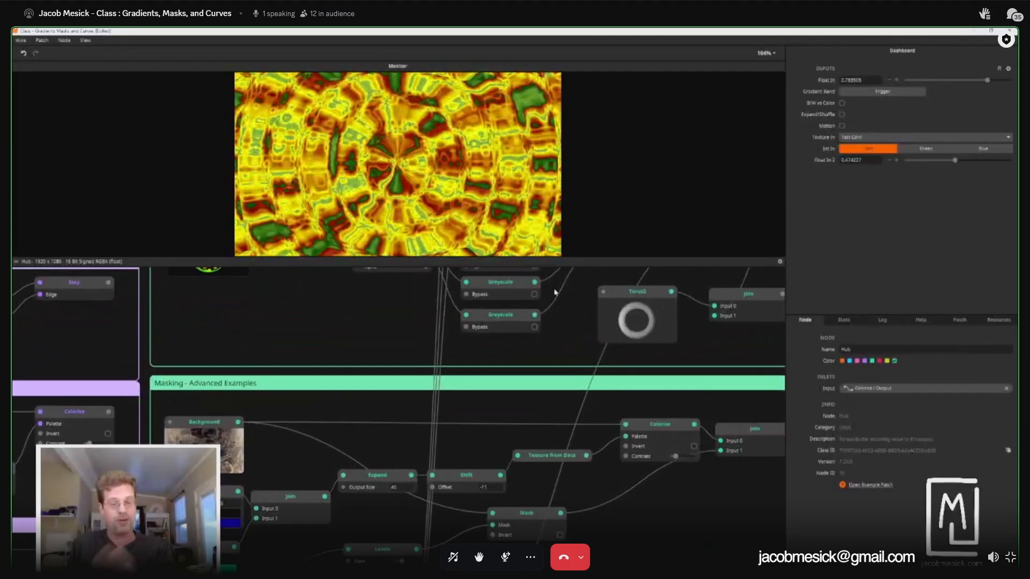
{"action": "scroll", "coordinate": [528, 344], "scroll_direction": "down", "scroll_amount": 1}
{"action": "scroll", "coordinate": [528, 344], "scroll_direction": "down", "scroll_amount": 1}
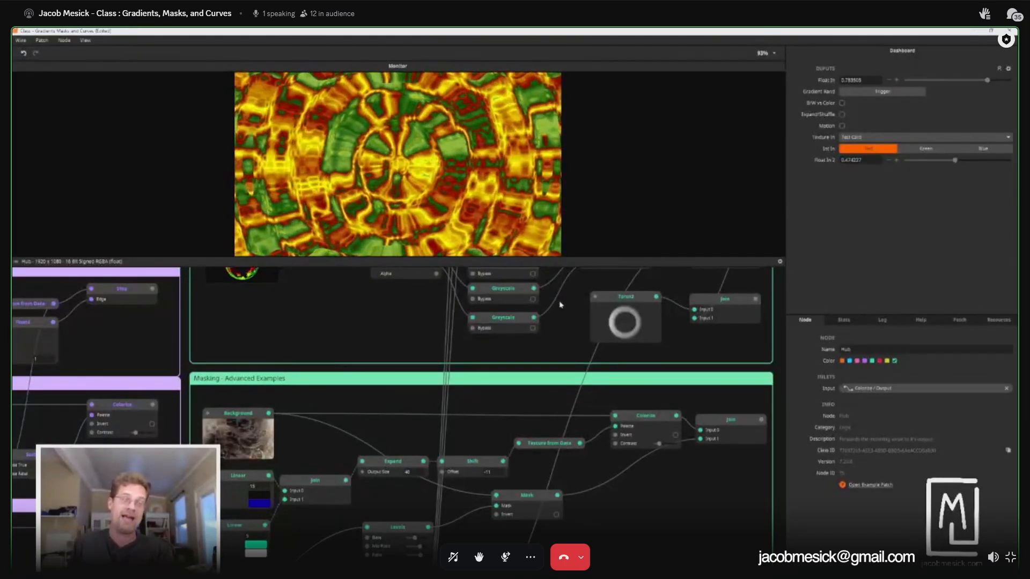
{"action": "scroll", "coordinate": [478, 347], "scroll_direction": "up", "scroll_amount": 5}
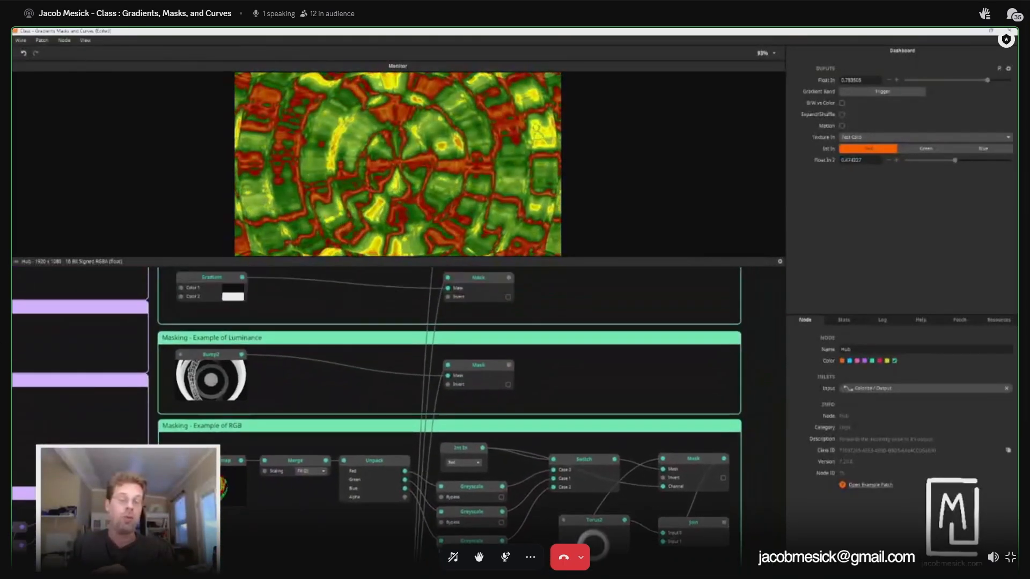
{"action": "scroll", "coordinate": [481, 367], "scroll_direction": "up", "scroll_amount": 5}
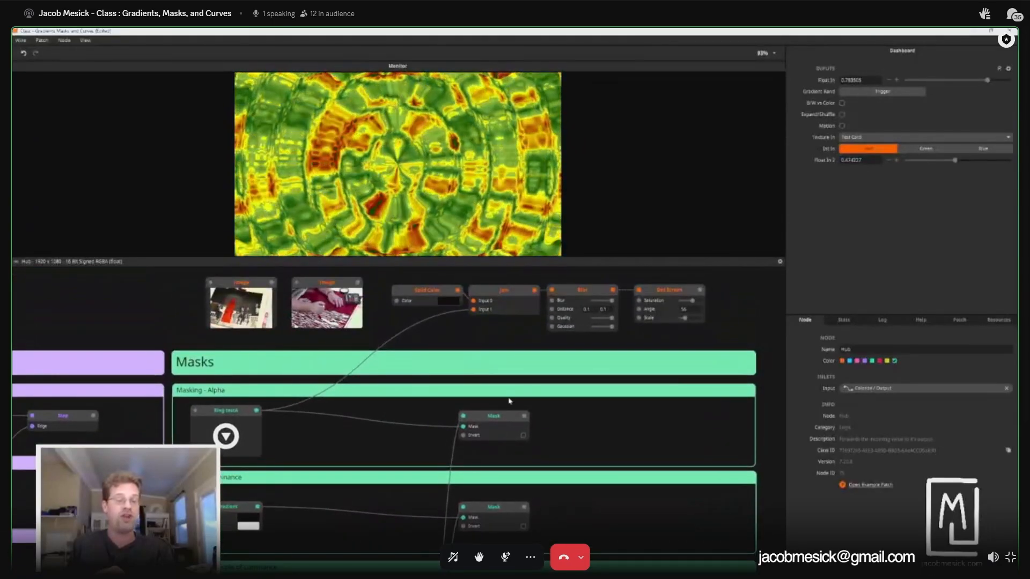
{"action": "scroll", "coordinate": [509, 401], "scroll_direction": "up", "scroll_amount": 3}
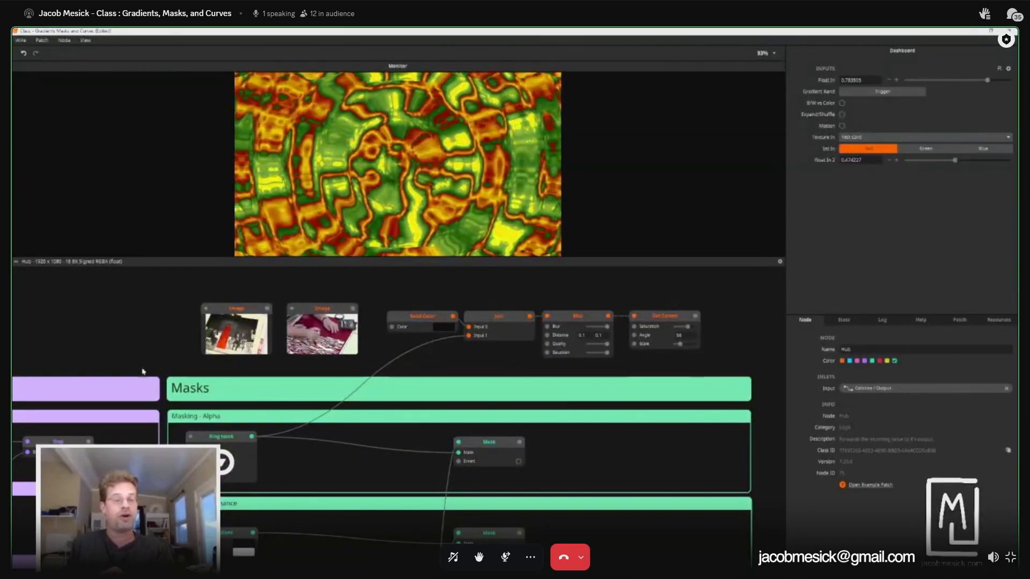
{"action": "scroll", "coordinate": [143, 371], "scroll_direction": "down", "scroll_amount": 2}
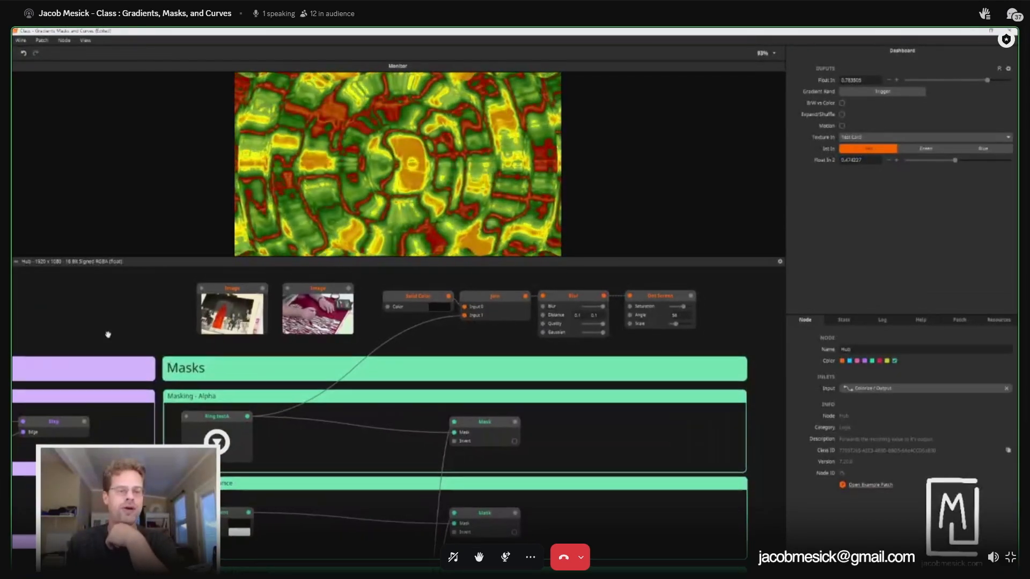
Step: Preview the radial Gradient node in the Base form group of the Gradients section
{"action": "left_click_drag", "start_coordinate": [110, 334], "coordinate": [389, 324]}
{"action": "left_click_drag", "start_coordinate": [115, 315], "coordinate": [321, 367]}
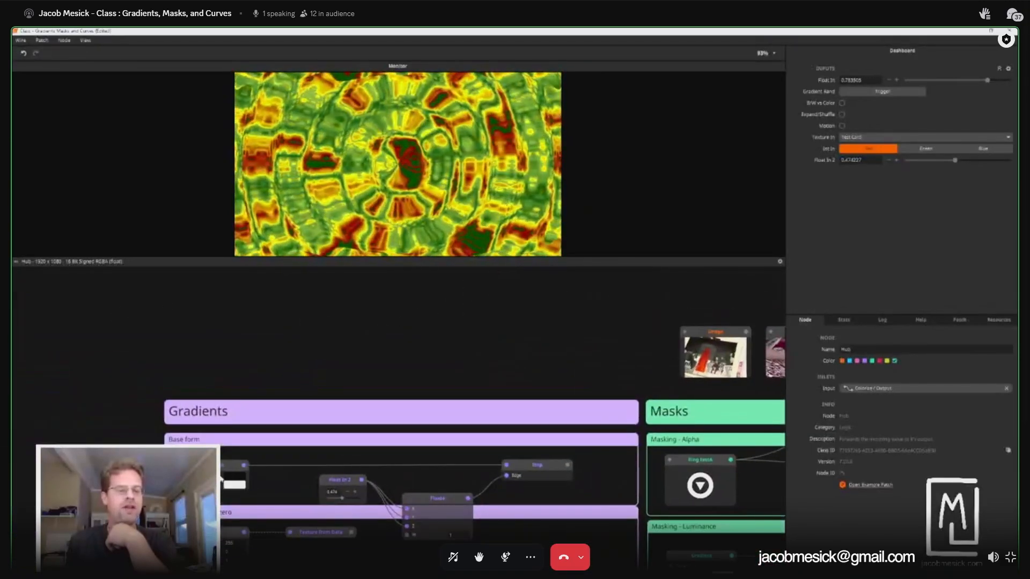
{"action": "left_click", "coordinate": [222, 476]}
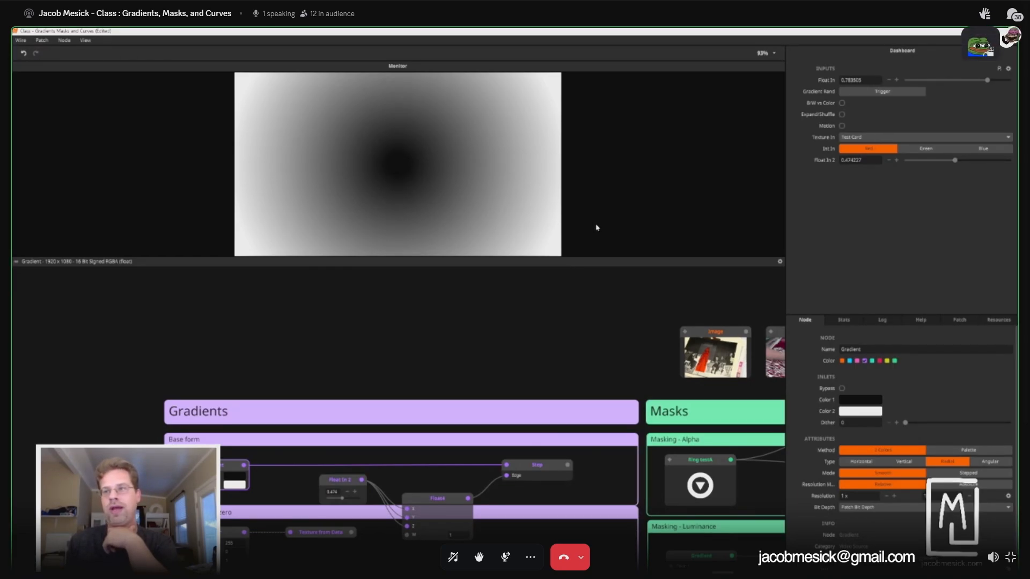
Step: Preview the Image node with the red-tinted figure and the Dot Screen output above the Masks section
{"action": "left_click_drag", "start_coordinate": [686, 307], "coordinate": [331, 324]}
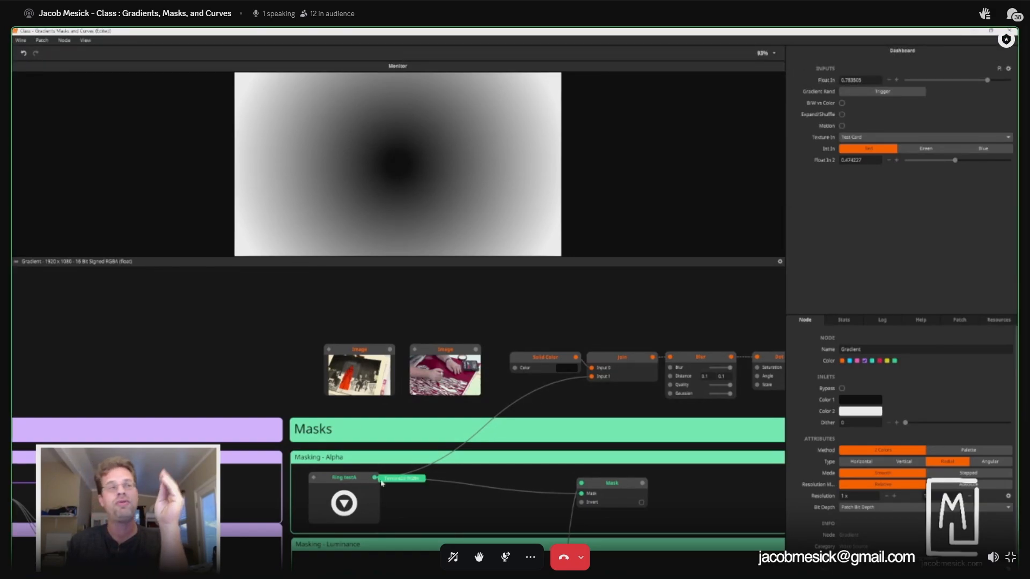
{"action": "left_click", "coordinate": [363, 350]}
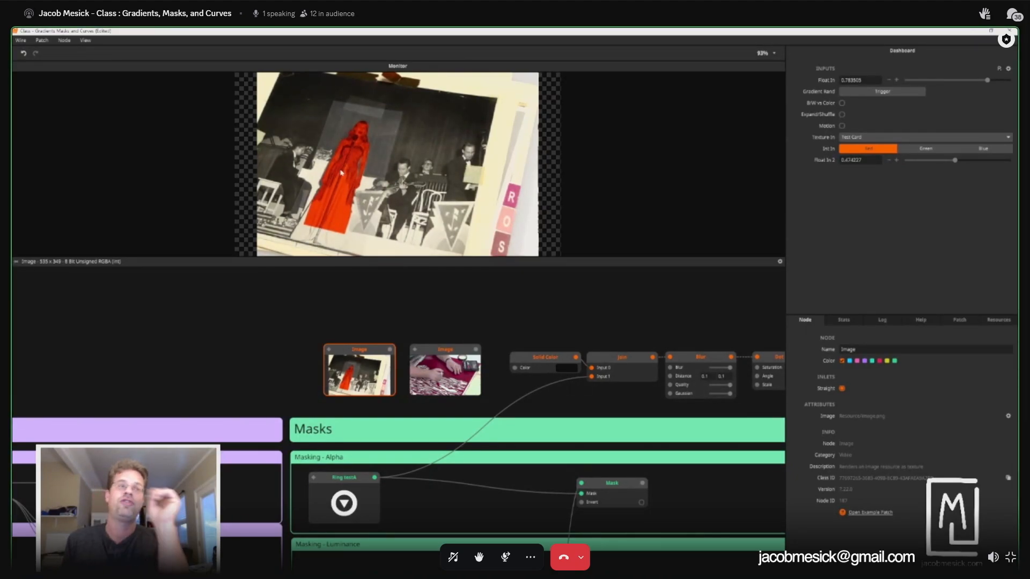
{"action": "scroll", "coordinate": [561, 320], "scroll_direction": "right", "scroll_amount": 5}
{"action": "left_click", "coordinate": [541, 346]}
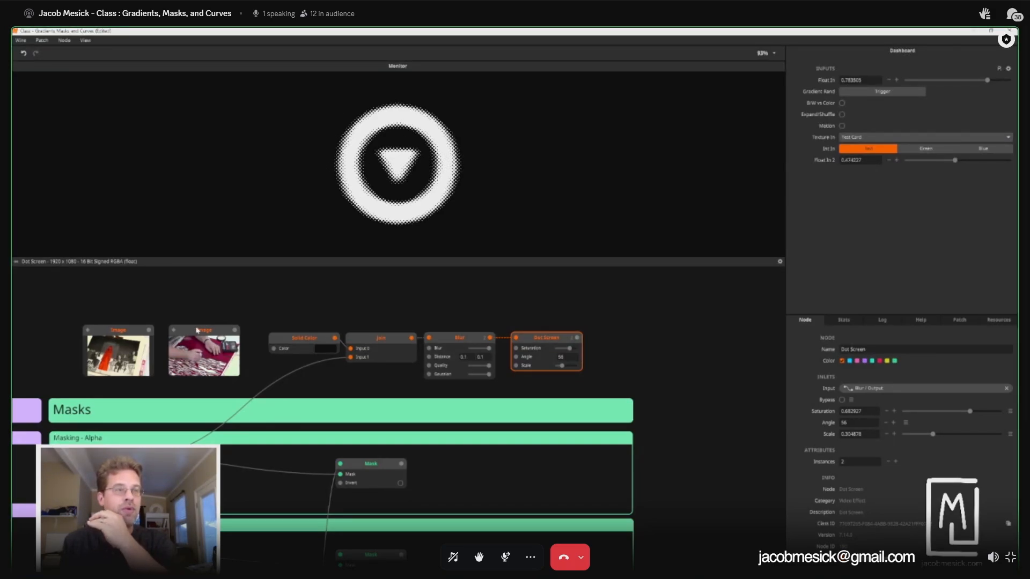
Step: Compare the red-figure Image, the stencil-cutting Image and the Dot Screen output as real-world masking examples
{"action": "scroll", "coordinate": [292, 284], "scroll_direction": "left", "scroll_amount": 10}
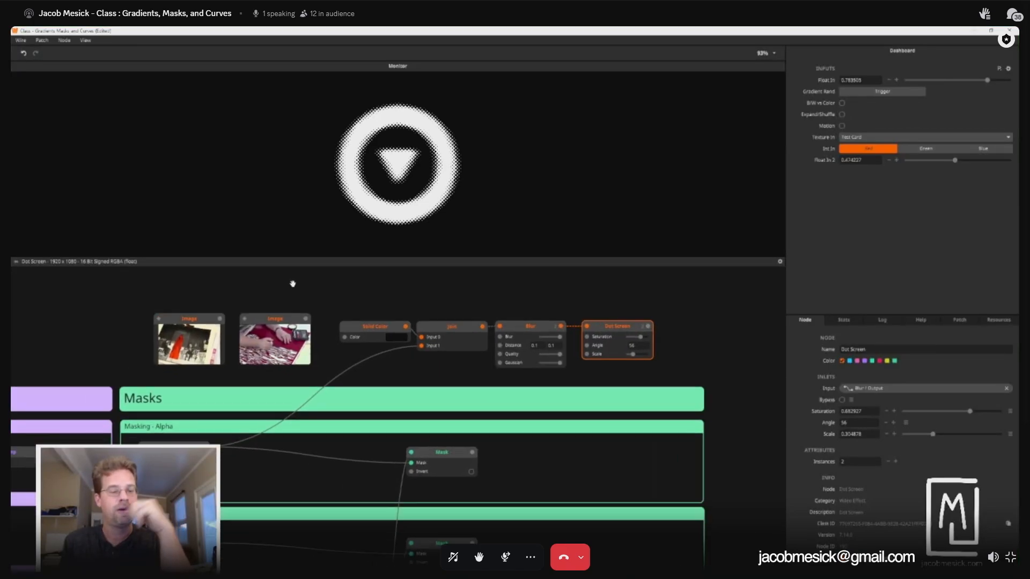
{"action": "left_click", "coordinate": [329, 334]}
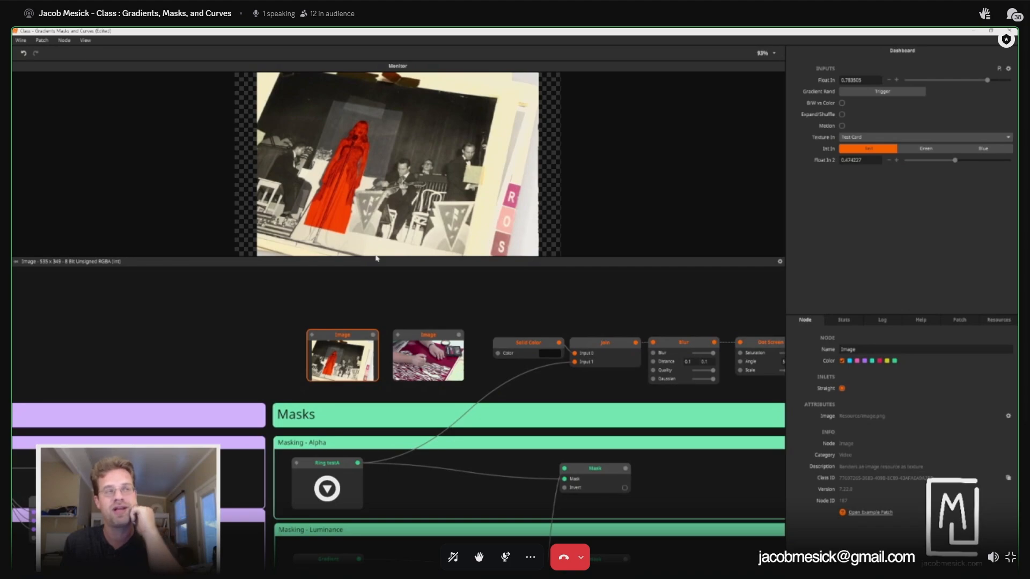
{"action": "left_click", "coordinate": [432, 339]}
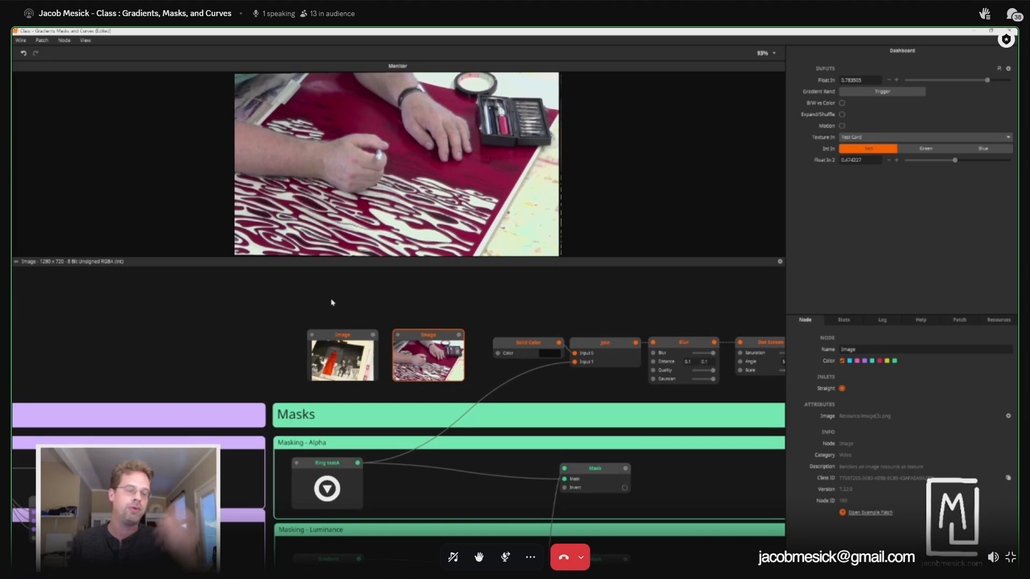
{"action": "left_click", "coordinate": [344, 339]}
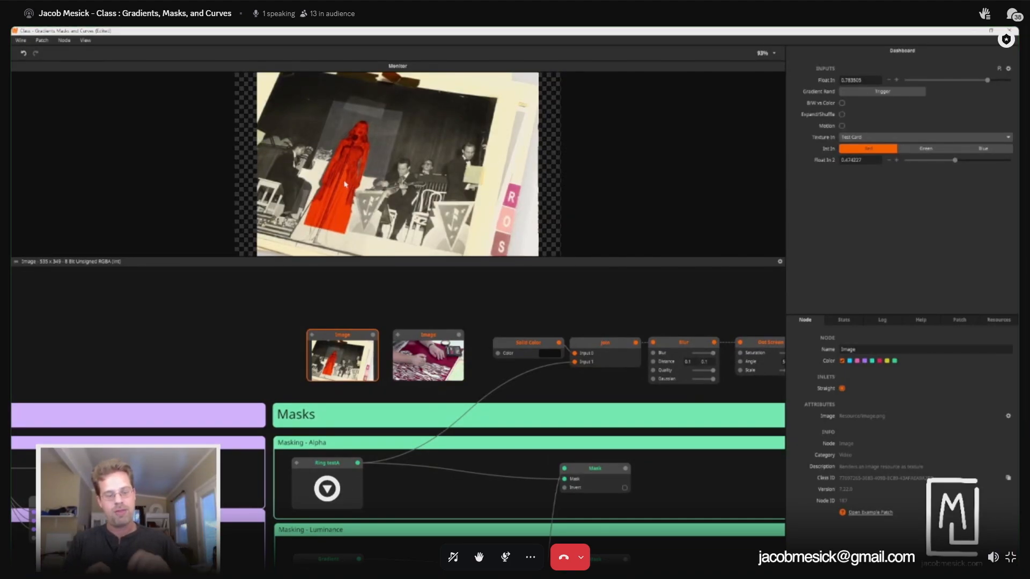
{"action": "left_click", "coordinate": [434, 369]}
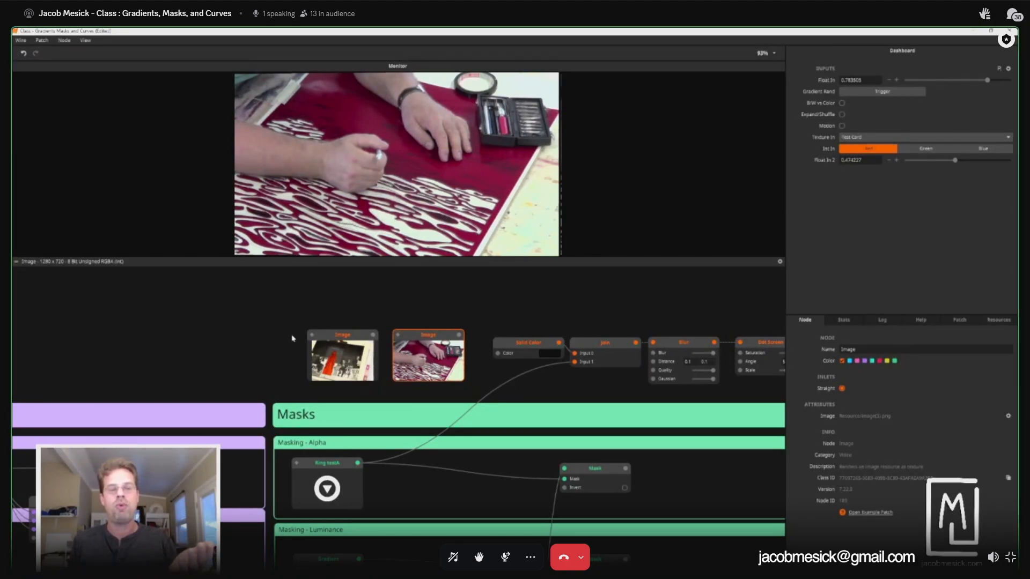
{"action": "left_click", "coordinate": [344, 338]}
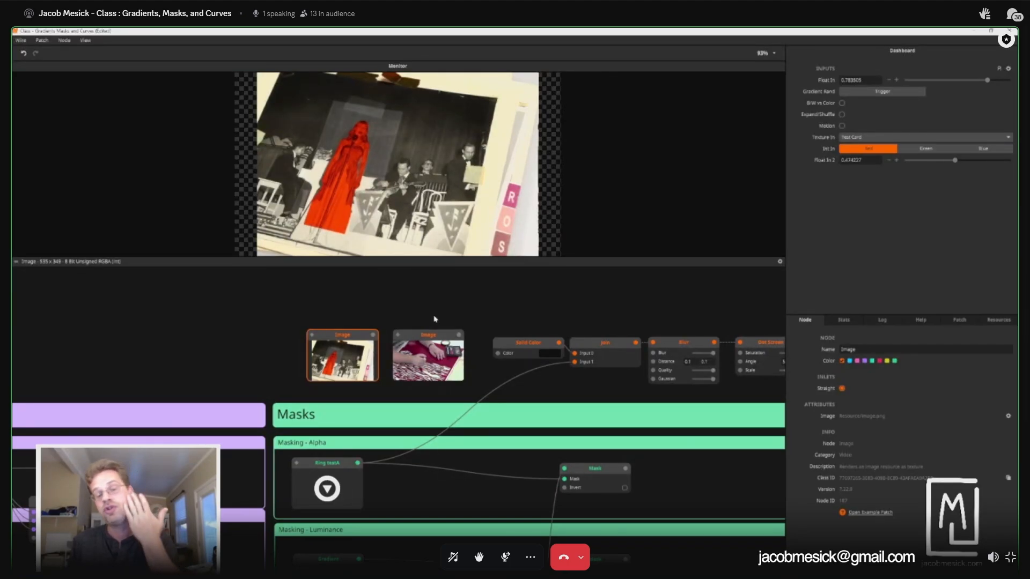
{"action": "left_click", "coordinate": [762, 343]}
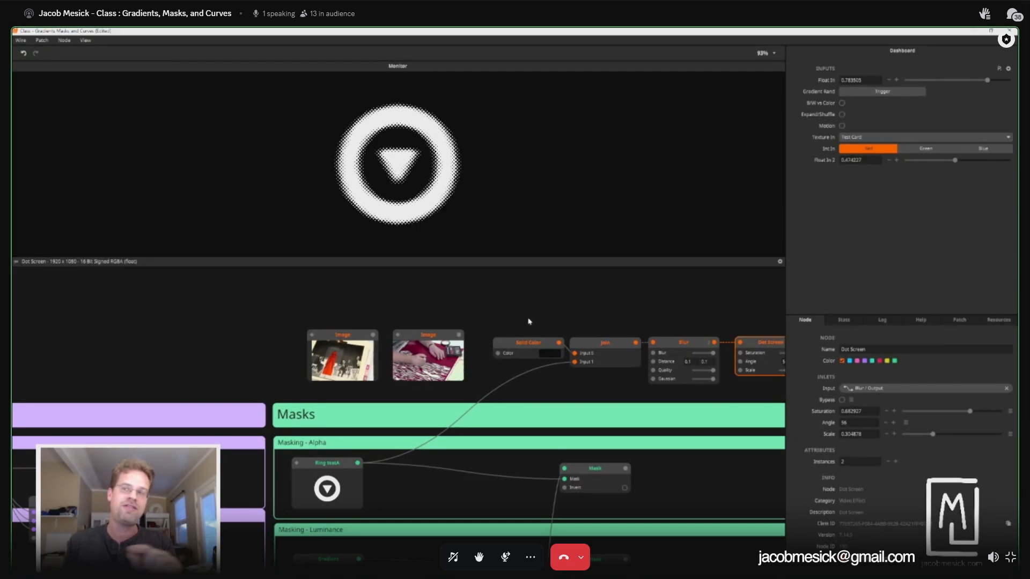
{"action": "left_click", "coordinate": [413, 346]}
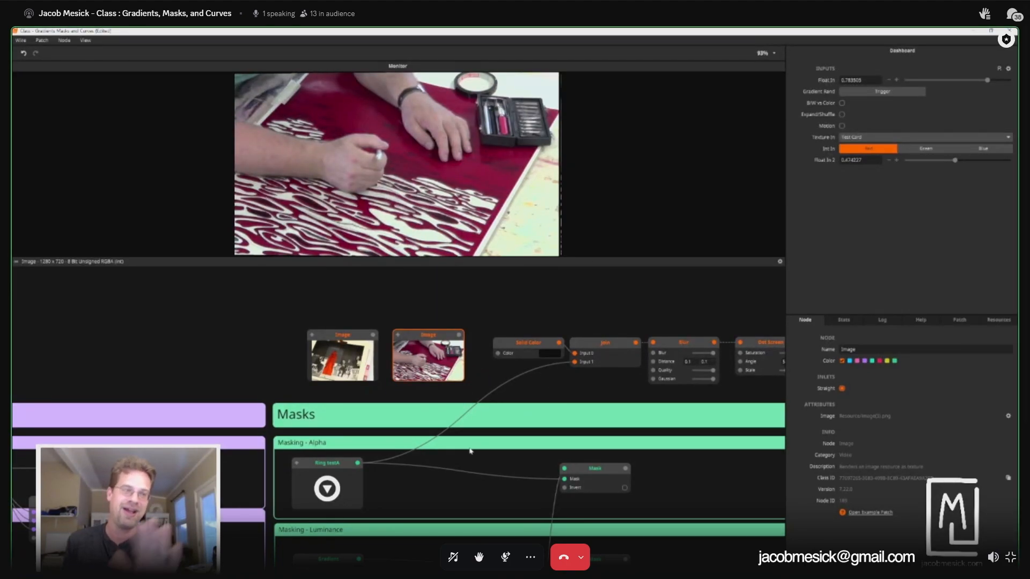
Step: Preview the Ring mask image and the Mask node it feeds in the Masking - Alpha group
{"action": "scroll", "coordinate": [472, 383], "scroll_direction": "right", "scroll_amount": 10}
{"action": "left_click_drag", "start_coordinate": [273, 431], "coordinate": [275, 430]}
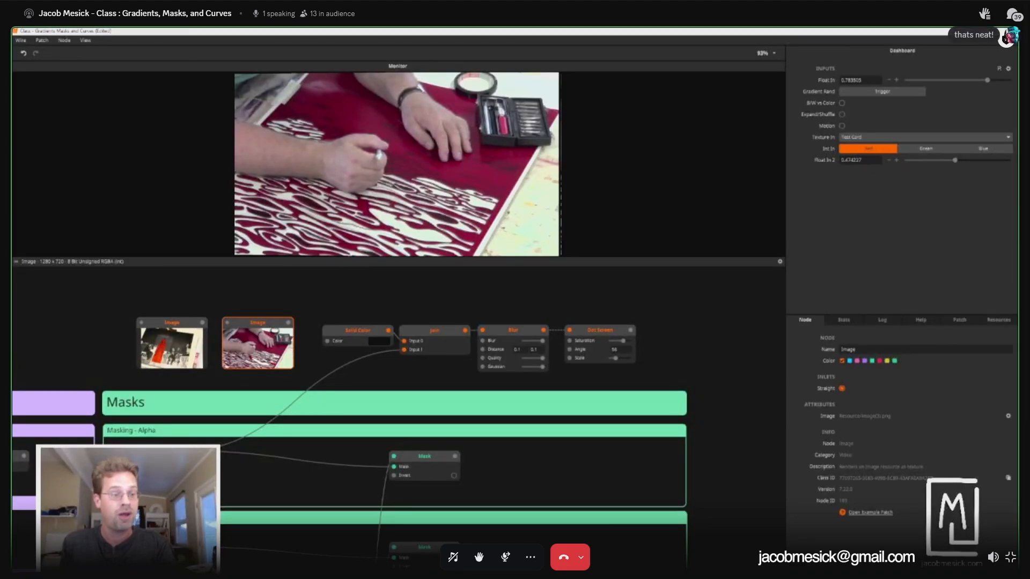
{"action": "left_click", "coordinate": [154, 468]}
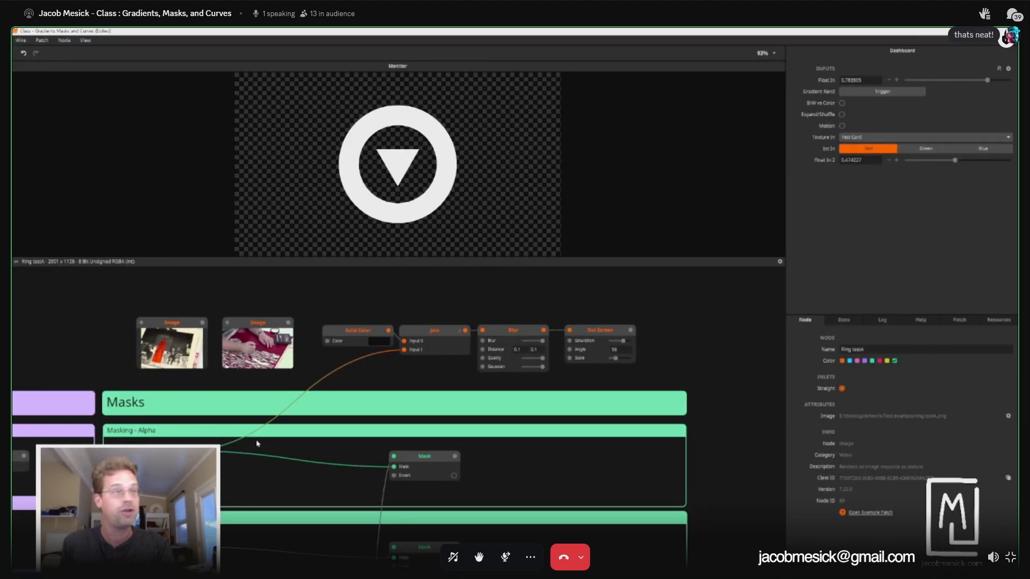
{"action": "left_click_drag", "start_coordinate": [245, 432], "coordinate": [386, 418]}
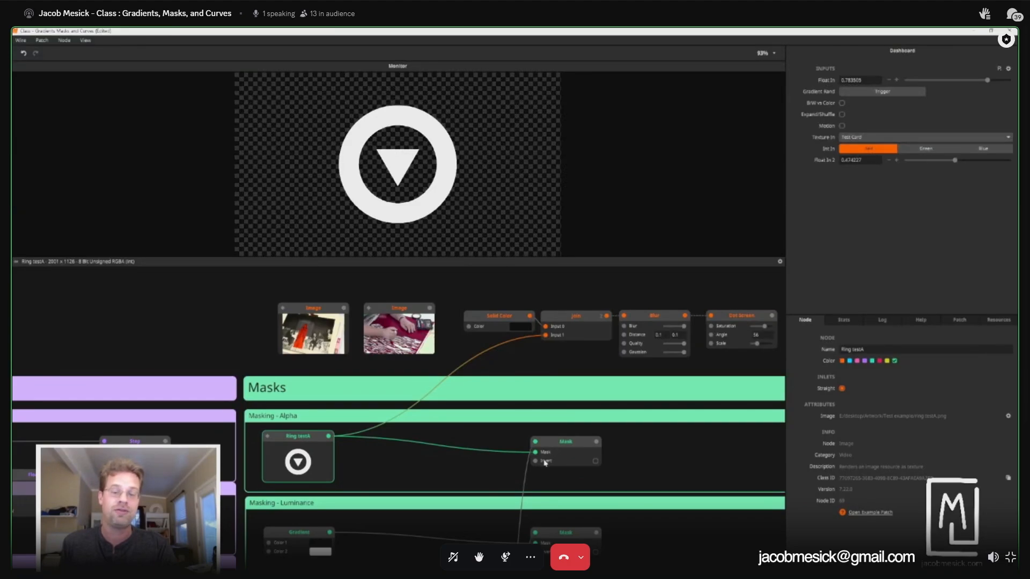
{"action": "left_click_drag", "start_coordinate": [573, 455], "coordinate": [551, 387]}
{"action": "left_click", "coordinate": [554, 375]}
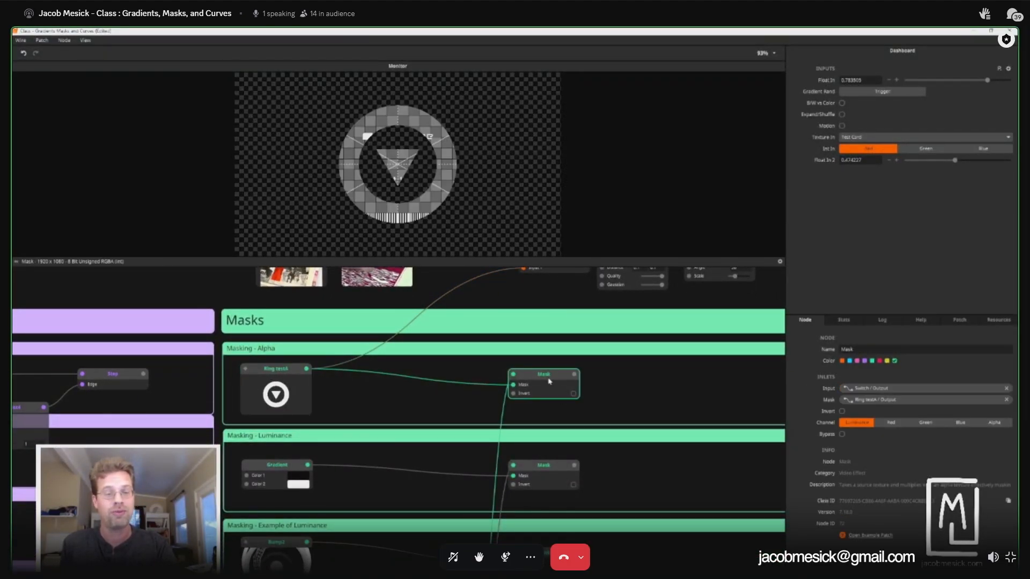
Step: Preview the Switch node that feeds the masks and the Texture In node connected to its Case False inlet
{"action": "scroll", "coordinate": [409, 378], "scroll_direction": "down", "scroll_amount": 10}
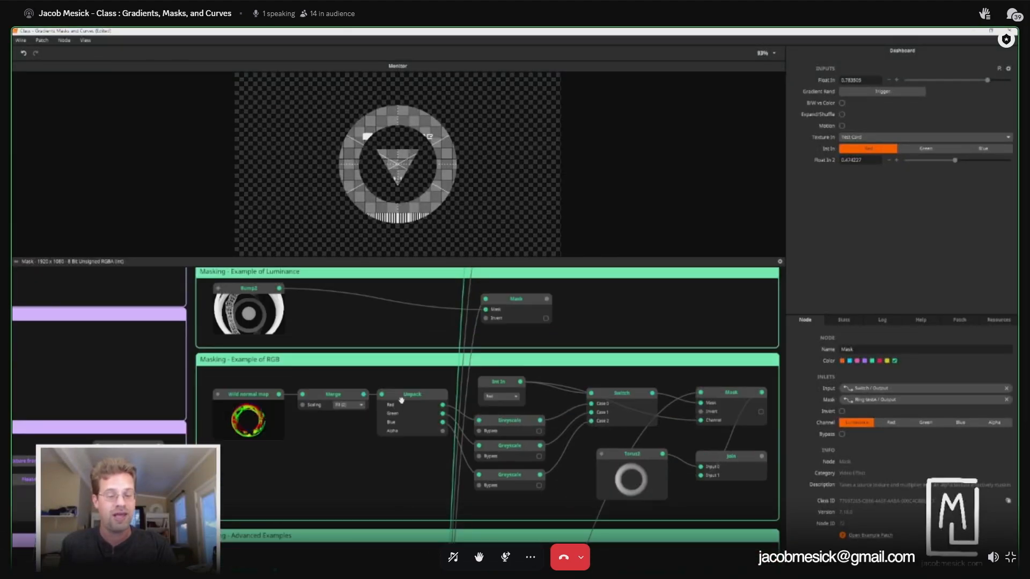
{"action": "left_click", "coordinate": [424, 354]}
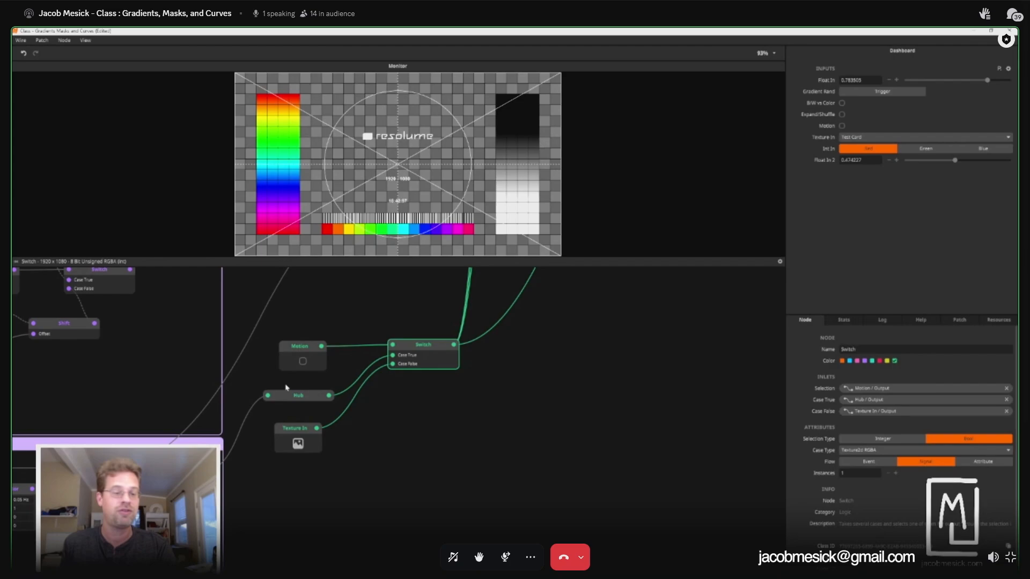
{"action": "left_click", "coordinate": [290, 439]}
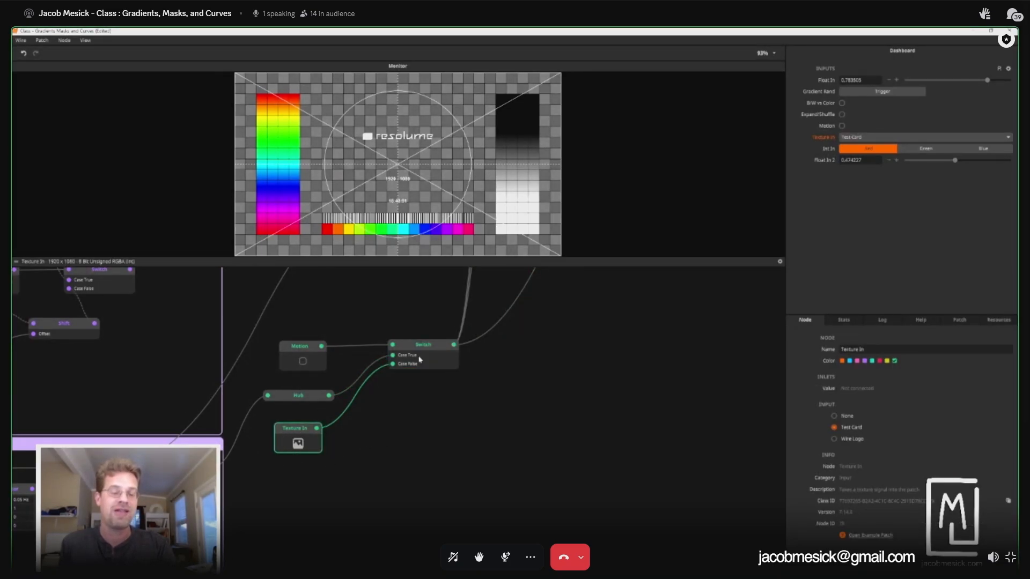
{"action": "scroll", "coordinate": [434, 347], "scroll_direction": "up", "scroll_amount": 2}
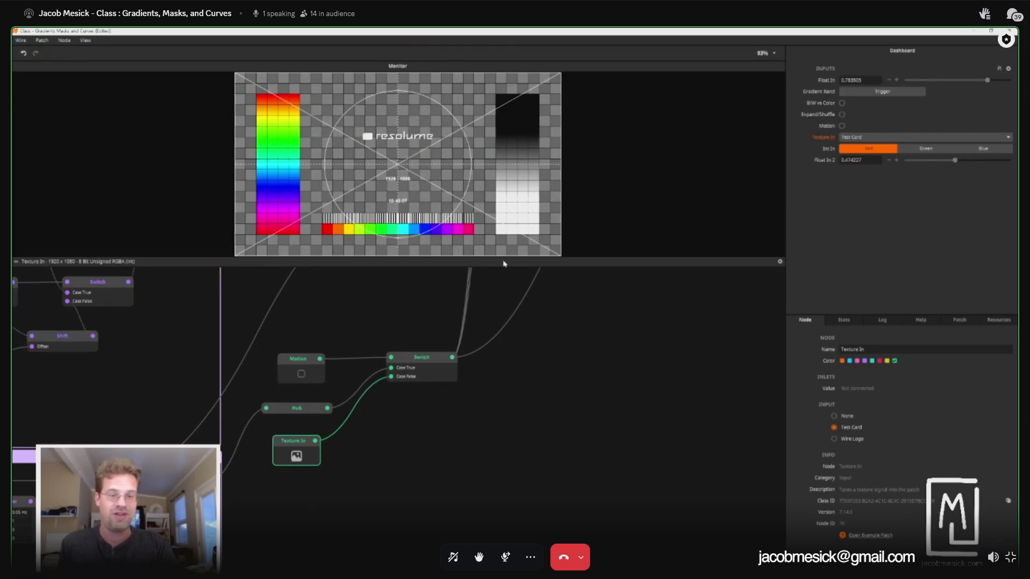
Step: Preview the Mask node fed by the ring image in the Masking - Alpha group
{"action": "scroll", "coordinate": [600, 414], "scroll_direction": "down", "scroll_amount": 10}
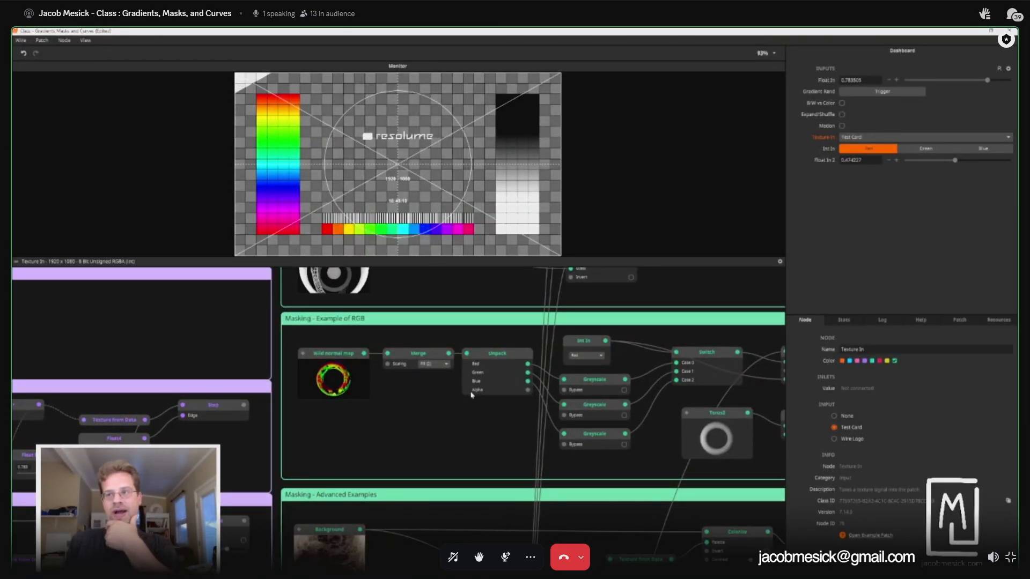
{"action": "scroll", "coordinate": [483, 444], "scroll_direction": "up", "scroll_amount": 1}
{"action": "scroll", "coordinate": [482, 444], "scroll_direction": "up", "scroll_amount": 10}
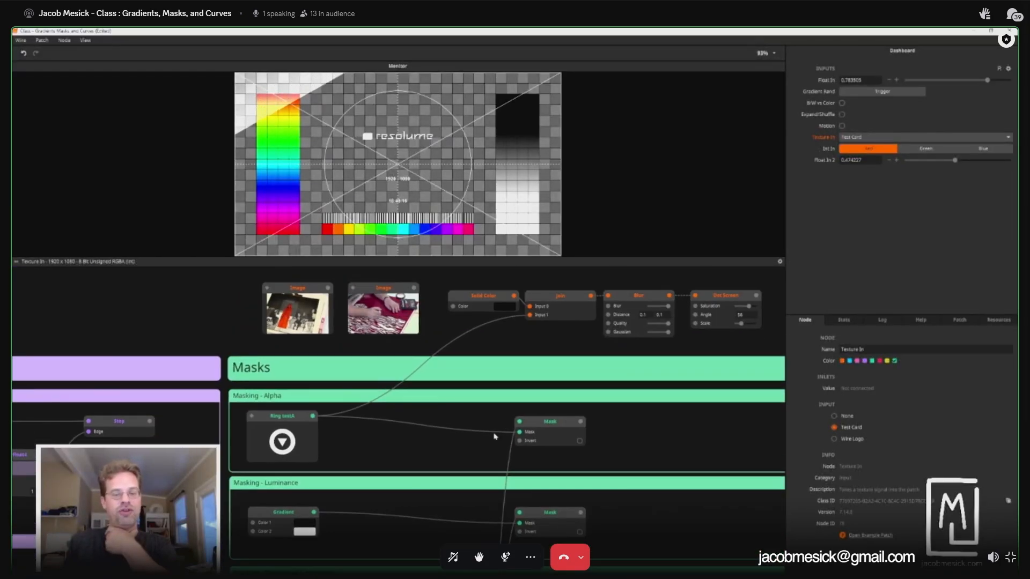
{"action": "left_click", "coordinate": [547, 427]}
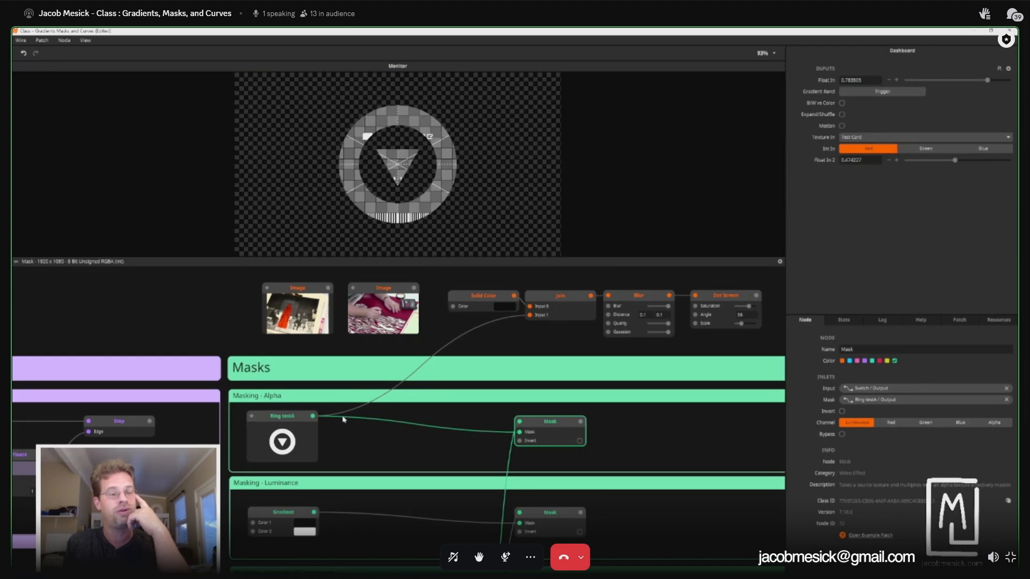
Step: Compare the black-to-white Gradient node with the Mask node it feeds in the Masking - Luminance group
{"action": "left_click_drag", "start_coordinate": [345, 494], "coordinate": [230, 370]}
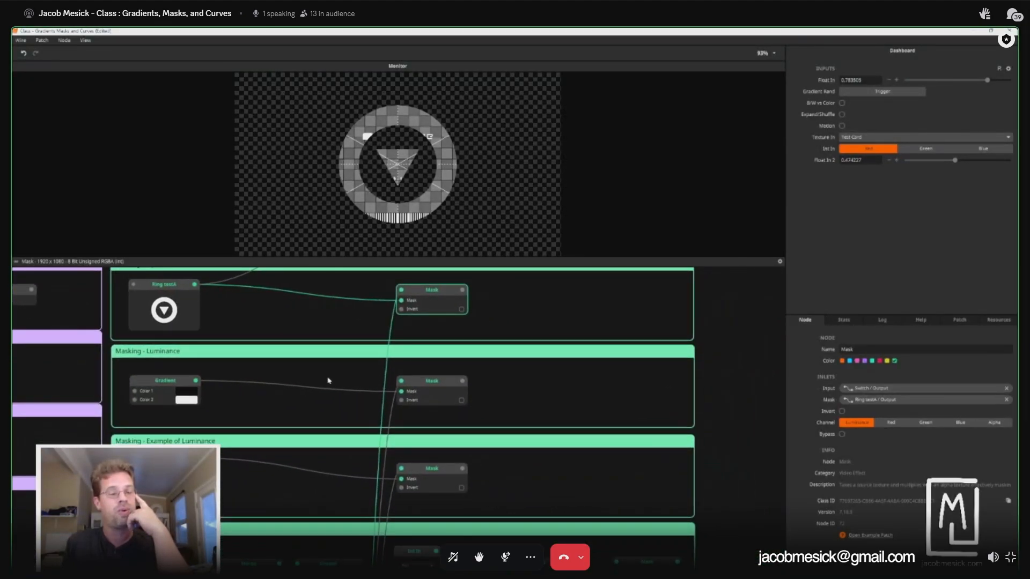
{"action": "left_click", "coordinate": [433, 390]}
{"action": "left_click", "coordinate": [167, 386]}
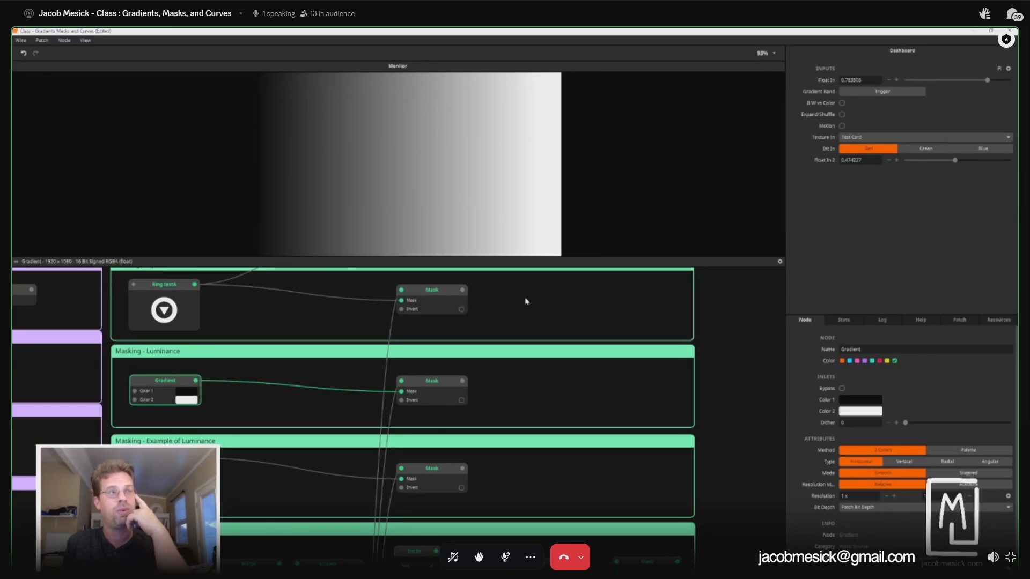
{"action": "left_click", "coordinate": [444, 390]}
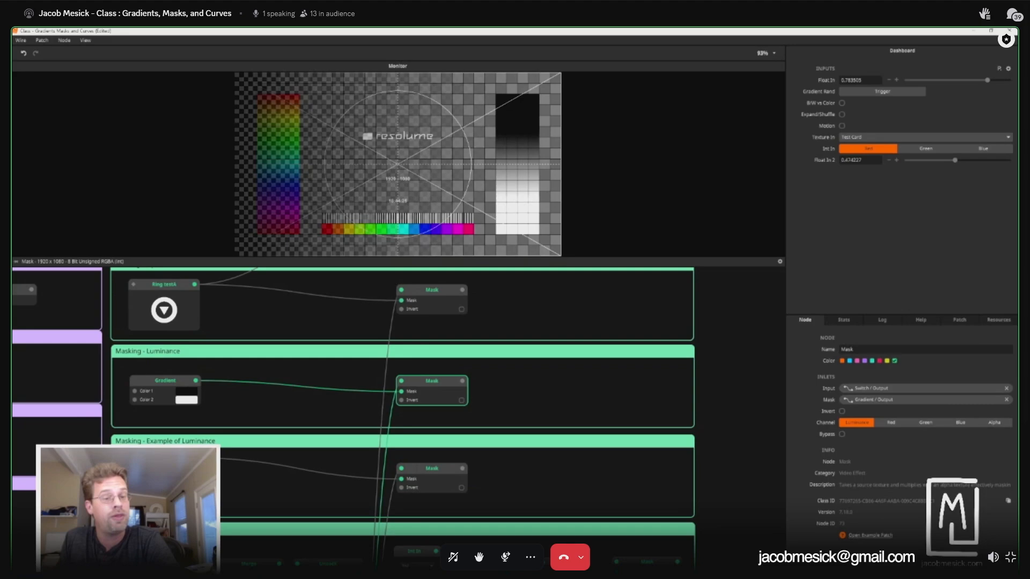
Step: Compare the Bump2 image with the Mask node it feeds in the Masking - Example of Luminance group
{"action": "left_click", "coordinate": [164, 459]}
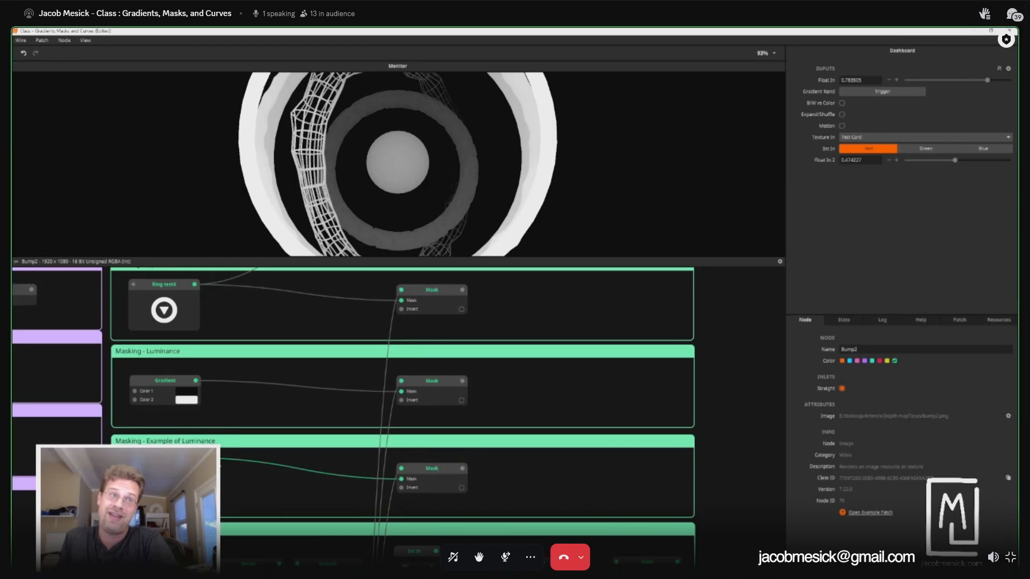
{"action": "left_click", "coordinate": [444, 470]}
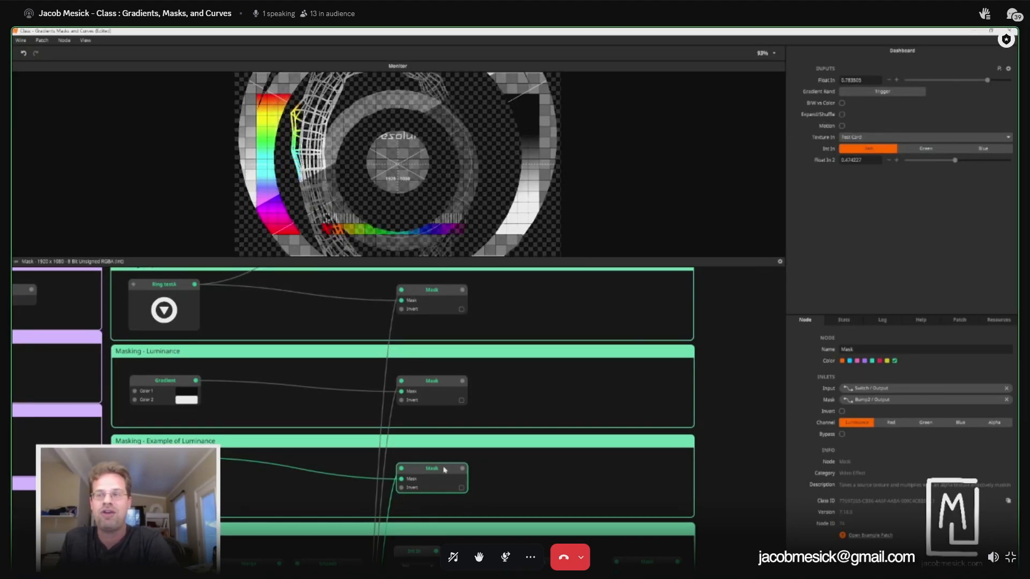
{"action": "left_click", "coordinate": [165, 459]}
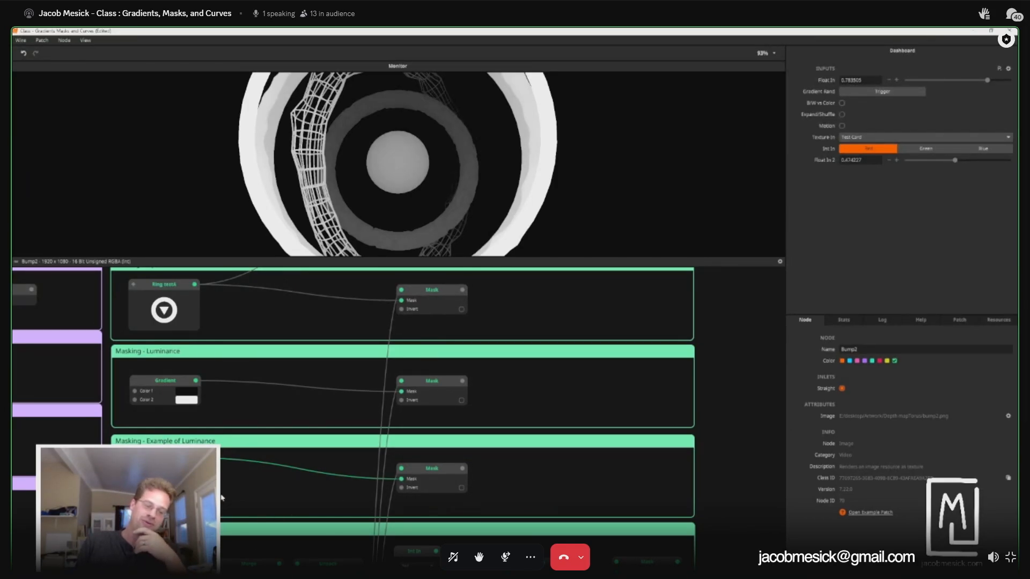
Step: Add a Colorize node to the Masking - Example of Luminance group and feed it from the Bump2 image
{"action": "double_click", "coordinate": [268, 493]}
{"action": "type", "text": "color"}
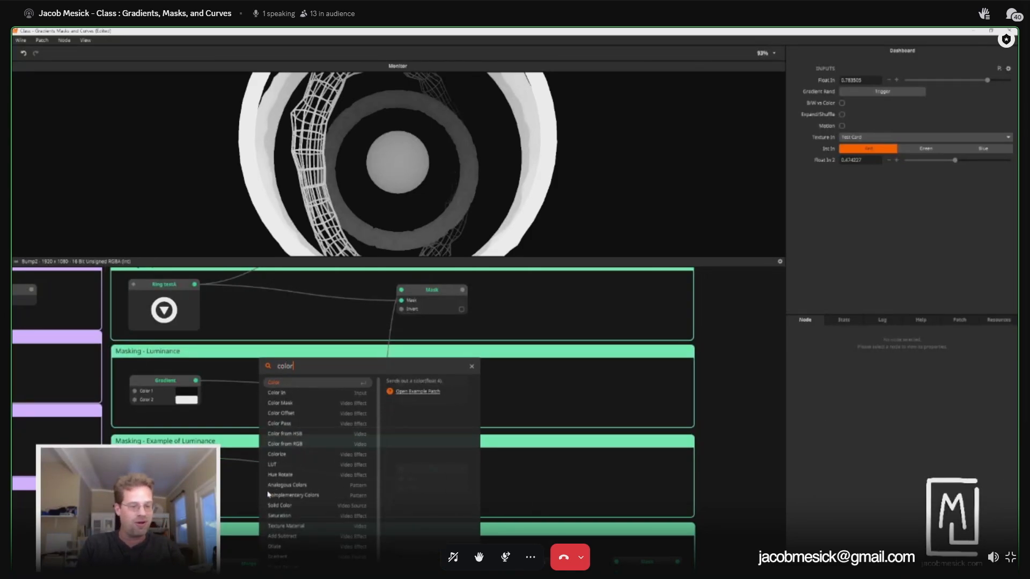
{"action": "key", "text": "BackSpace"}
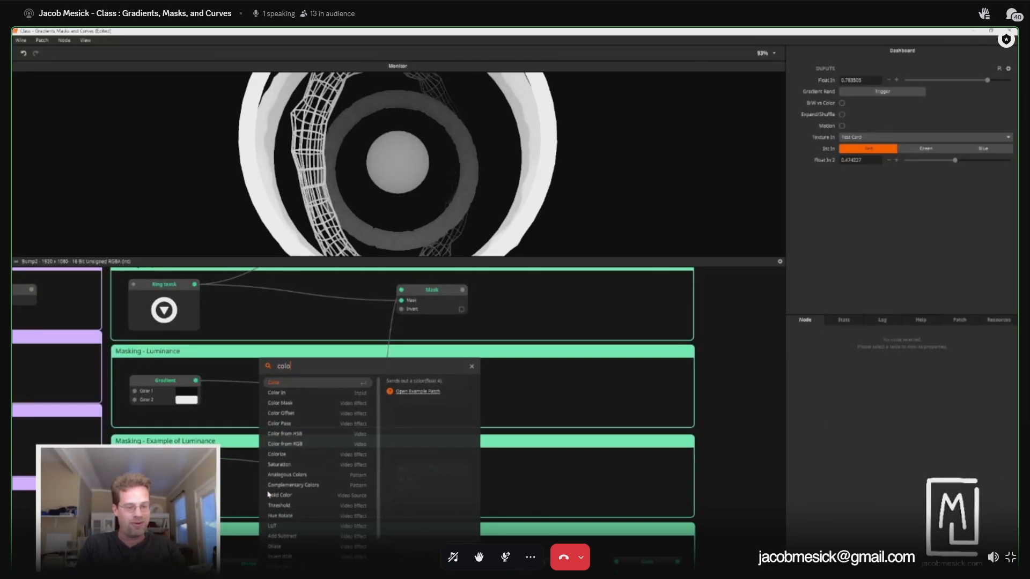
{"action": "type", "text": "ri"}
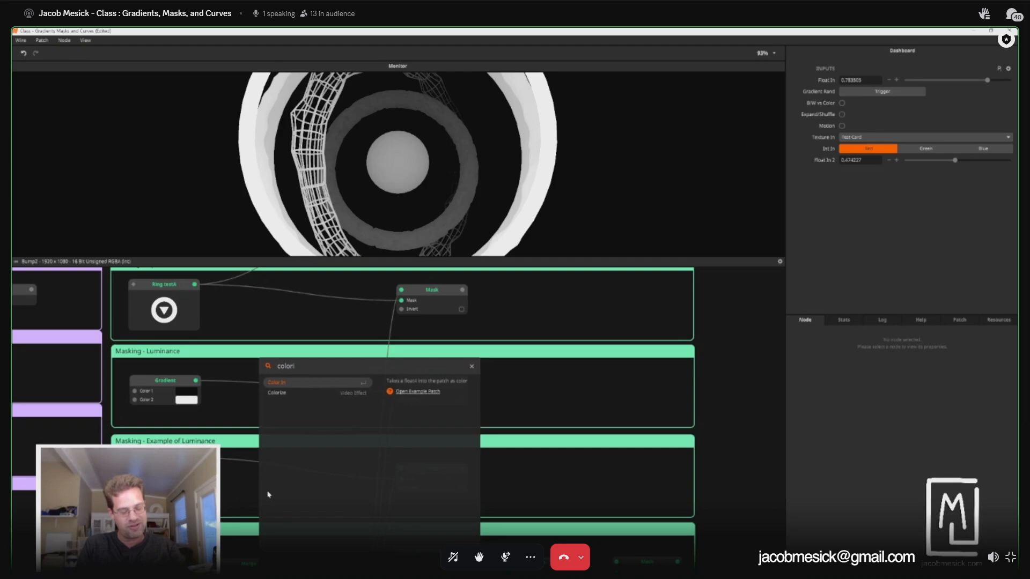
{"action": "type", "text": "ze"}
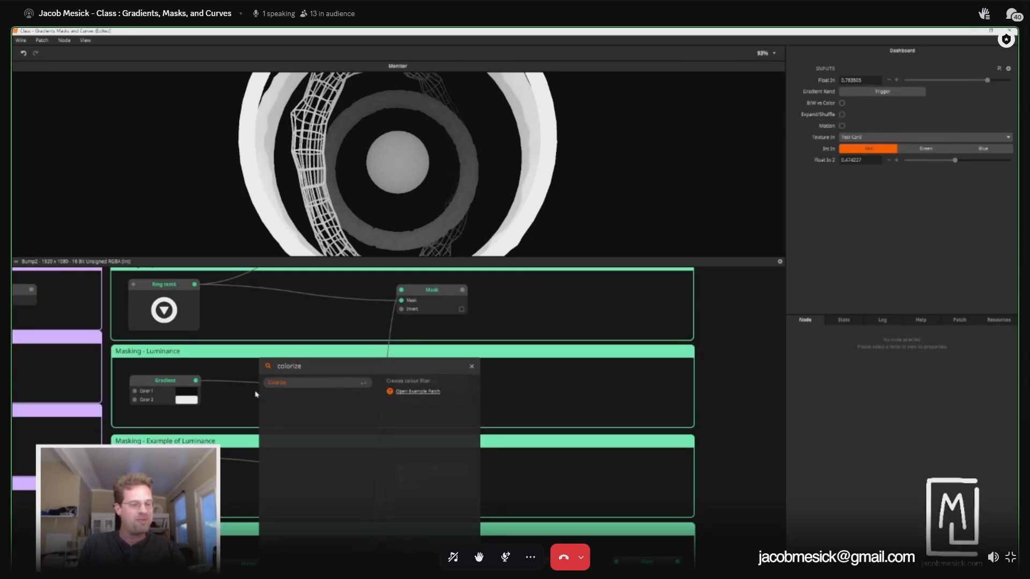
{"action": "left_click", "coordinate": [274, 384]}
{"action": "left_click_drag", "start_coordinate": [298, 499], "coordinate": [630, 453]}
{"action": "left_click", "coordinate": [218, 416]}
{"action": "left_click", "coordinate": [219, 416]}
{"action": "scroll", "coordinate": [630, 453], "scroll_direction": "down", "scroll_amount": 1}
{"action": "scroll", "coordinate": [262, 497], "scroll_direction": "down", "scroll_amount": 1}
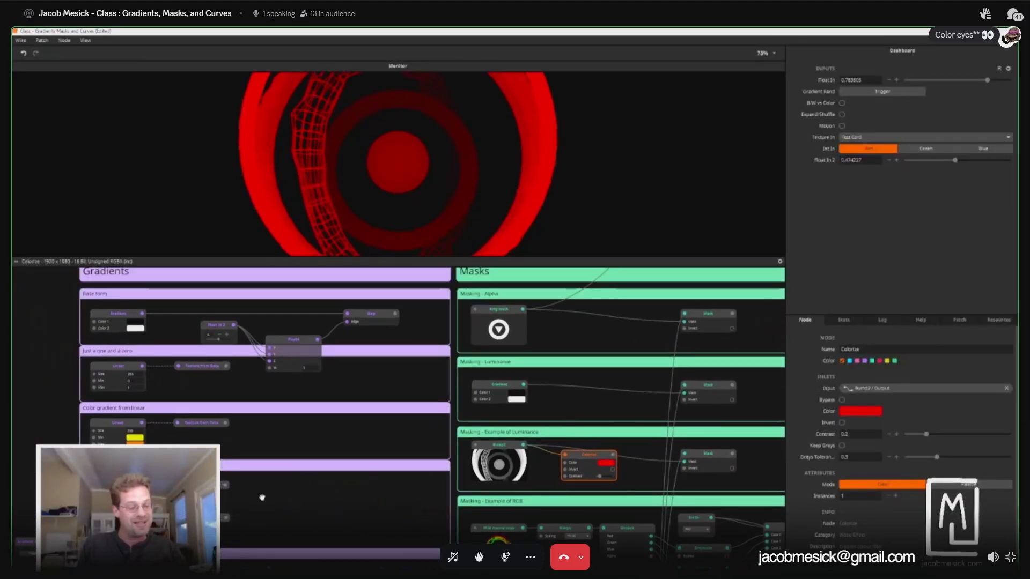
Step: Add a Linear node below the Bump2 image in the luminance masking example and set its type to Color
{"action": "left_click_drag", "start_coordinate": [262, 496], "coordinate": [327, 345]}
{"action": "left_click_drag", "start_coordinate": [582, 314], "coordinate": [244, 529]}
{"action": "left_click_drag", "start_coordinate": [294, 307], "coordinate": [374, 391]}
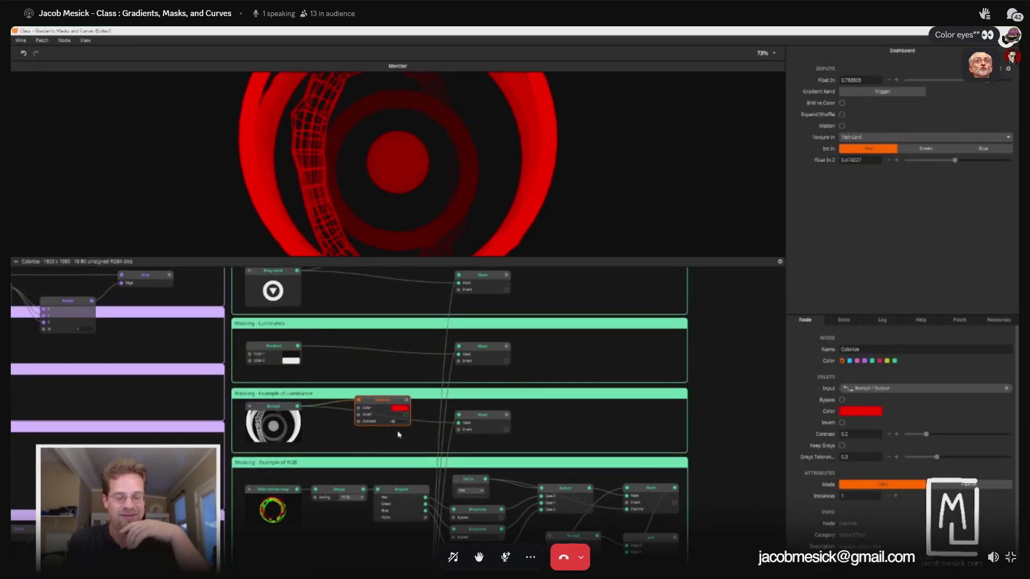
{"action": "left_click", "coordinate": [399, 445]}
{"action": "double_click", "coordinate": [400, 446]}
{"action": "type", "text": ";l"}
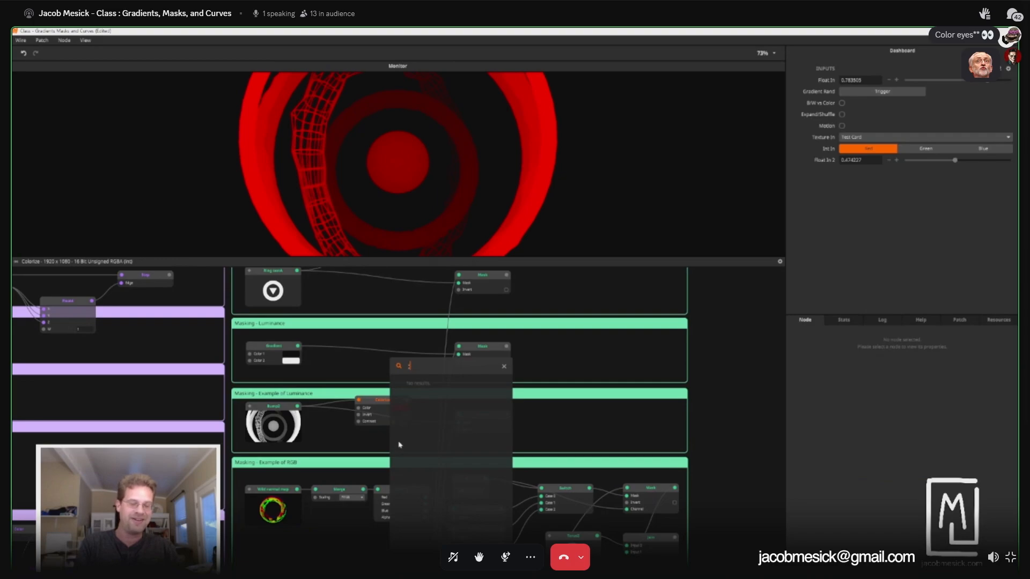
{"action": "key", "text": "BackSpace"}
{"action": "type", "text": "line"}
{"action": "key", "text": "Return"}
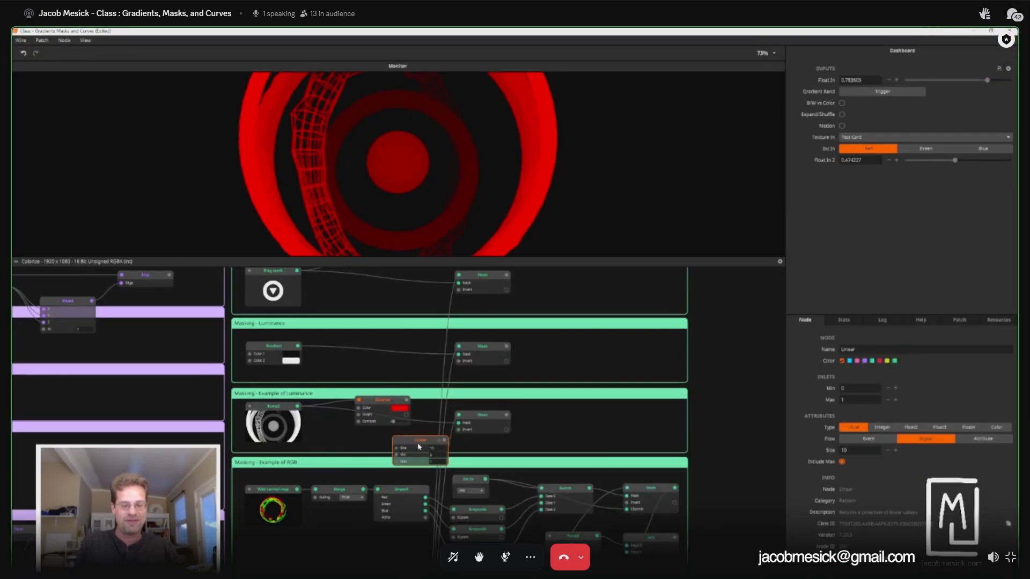
{"action": "left_click_drag", "start_coordinate": [419, 446], "coordinate": [323, 447]}
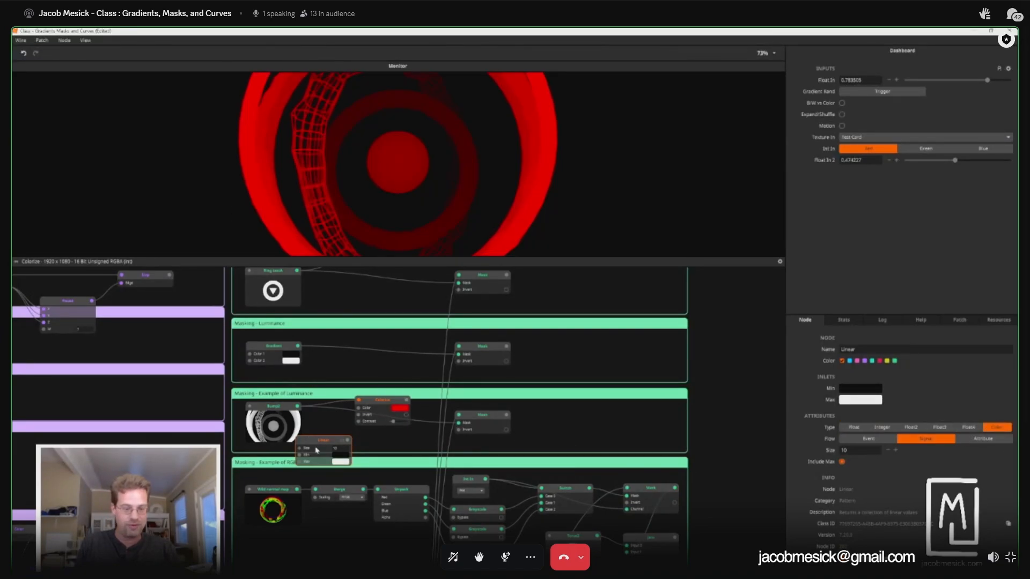
Step: Add a Shift node fed by the Linear node's output and set the Linear node's size to 255
{"action": "double_click", "coordinate": [389, 442]}
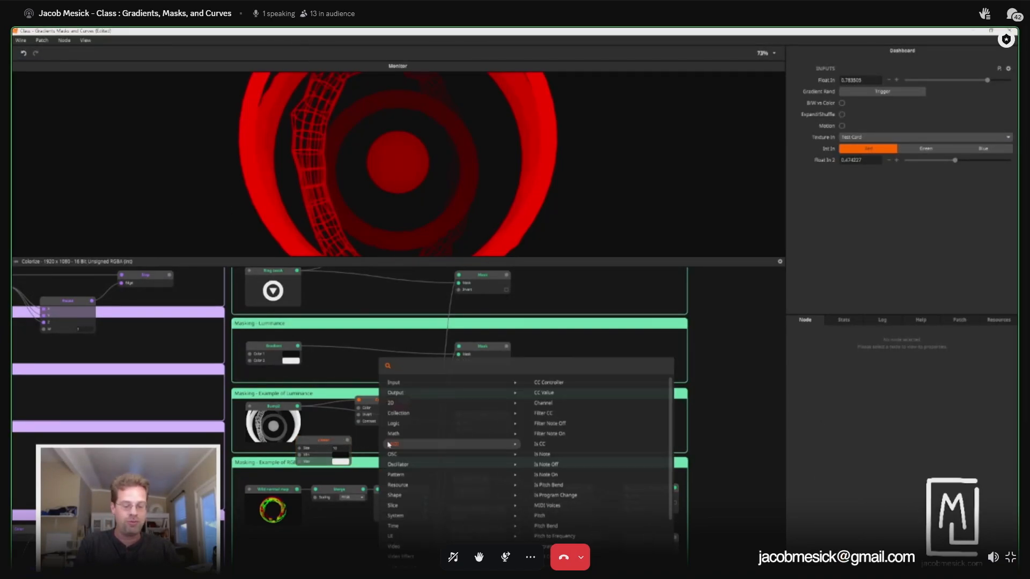
{"action": "type", "text": "shift"}
{"action": "key", "text": "Return"}
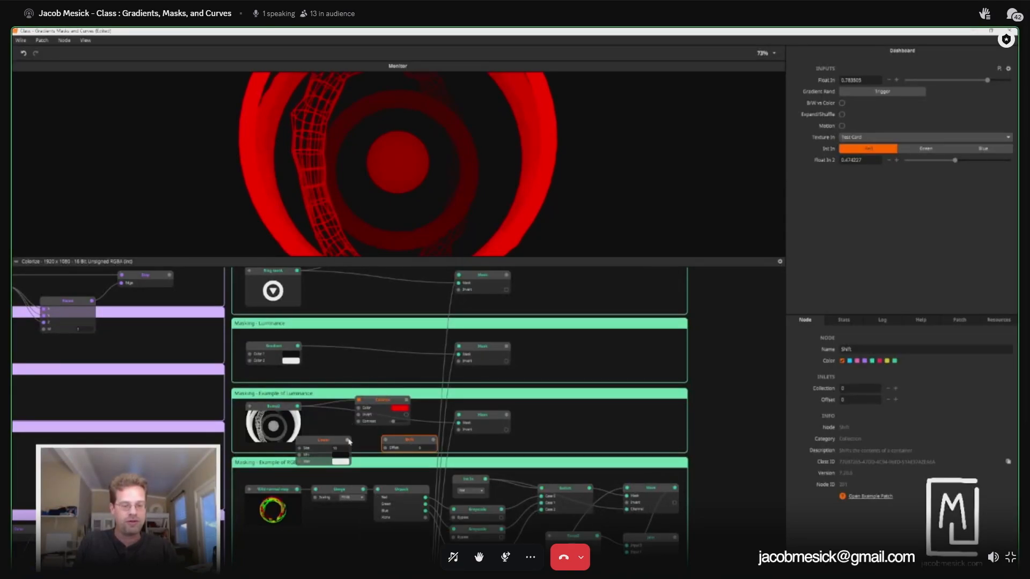
{"action": "left_click", "coordinate": [343, 453]}
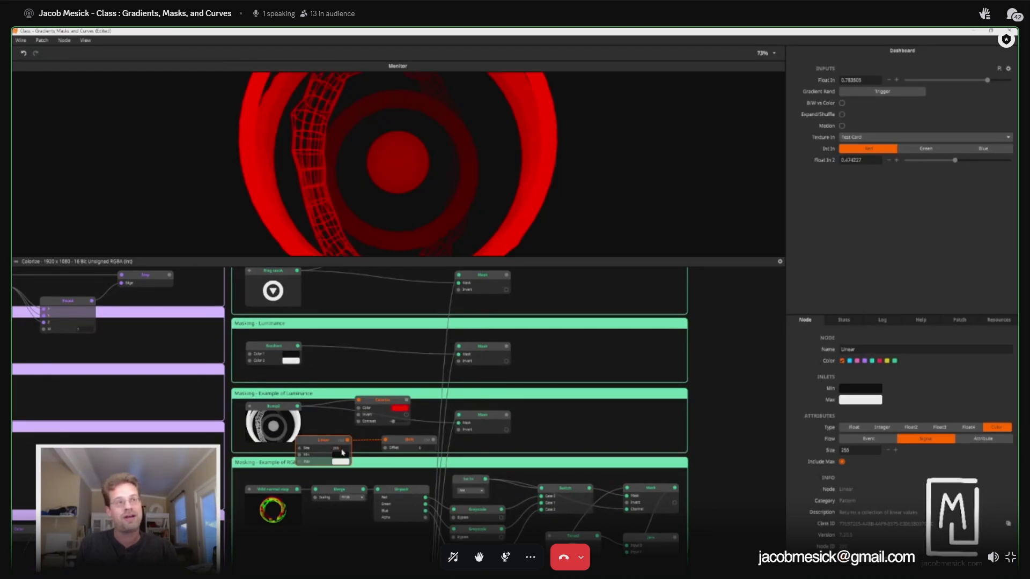
Step: Add a Texture from Data node connected to the Shift node's output
{"action": "left_click_drag", "start_coordinate": [406, 445], "coordinate": [443, 444]}
{"action": "type", "text": "text"}
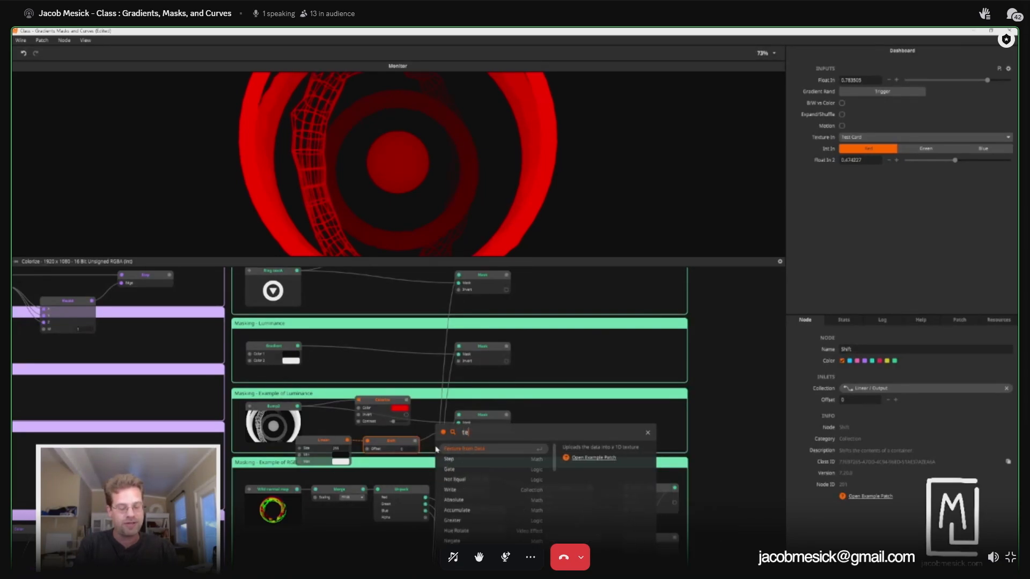
{"action": "left_click", "coordinate": [465, 449]}
Step: Move the Mask and Colorize nodes aside, switch Colorize to palette mode, and feed Texture from Data into its Palette inlet
{"action": "left_click_drag", "start_coordinate": [490, 415], "coordinate": [588, 408]}
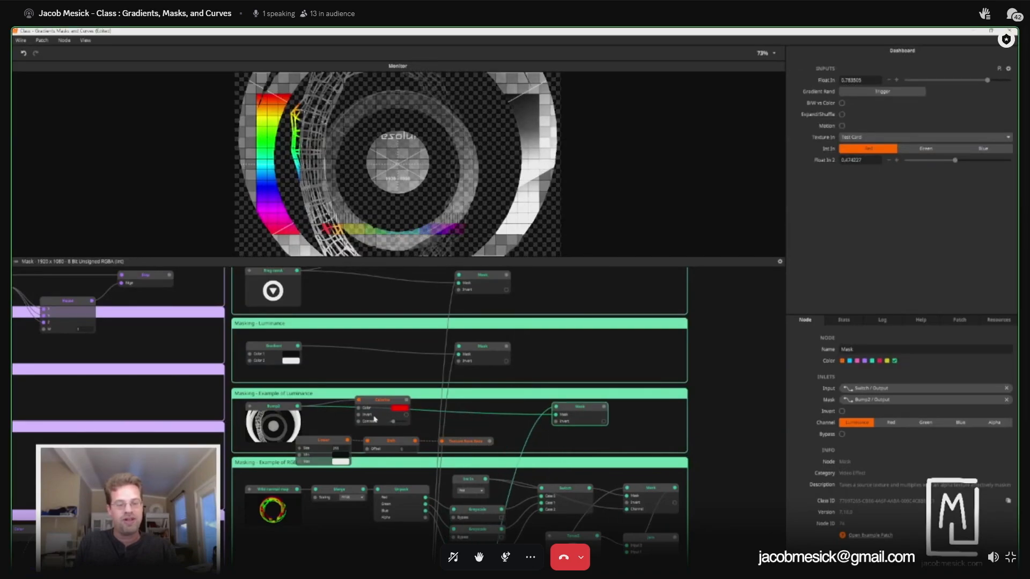
{"action": "left_click_drag", "start_coordinate": [382, 402], "coordinate": [488, 408]}
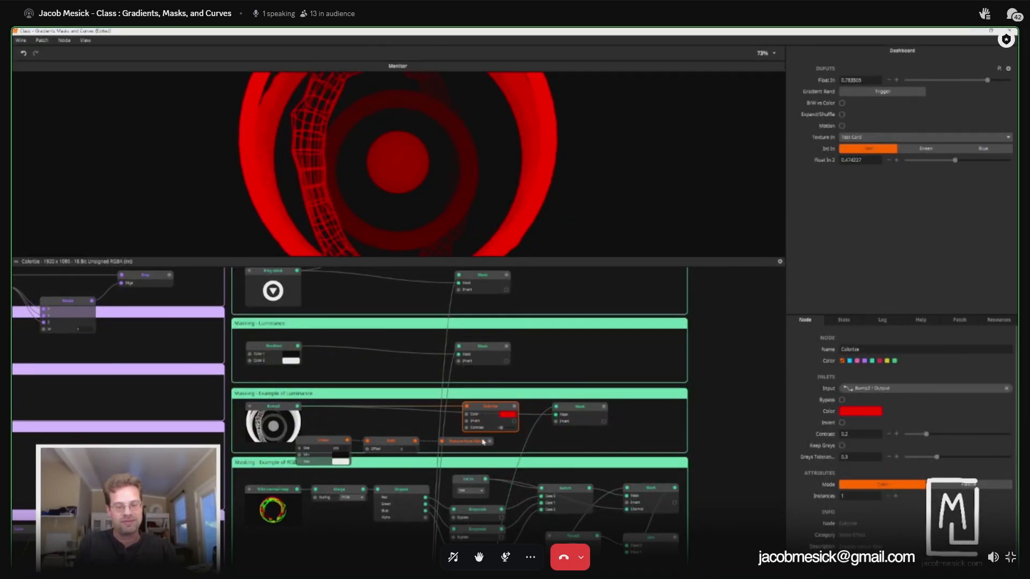
{"action": "left_click", "coordinate": [954, 485]}
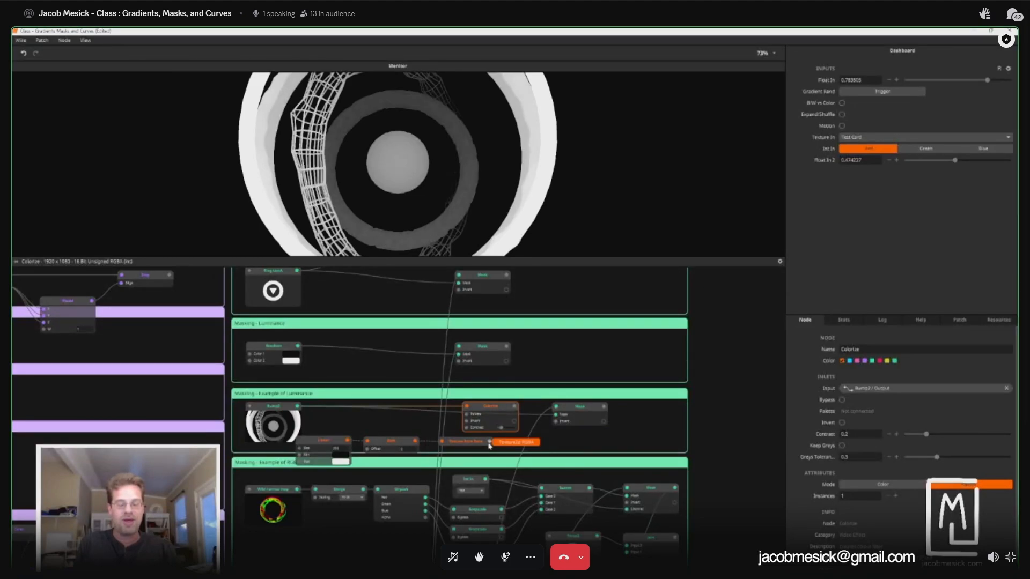
{"action": "left_click_drag", "start_coordinate": [490, 442], "coordinate": [466, 414]}
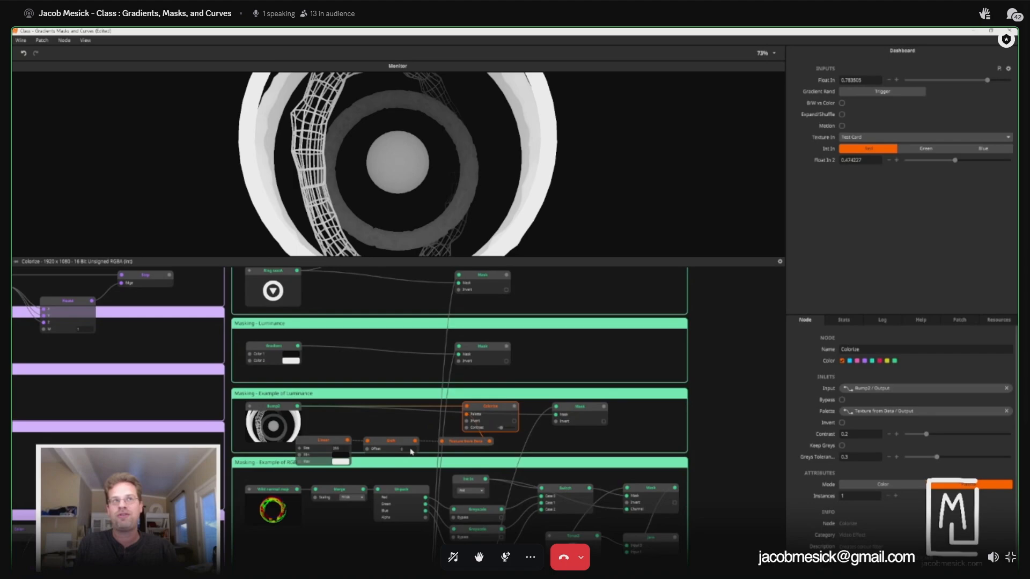
Step: Reposition the Linear, Shift and Texture from Data chain in the luminance example and preview the generated gradient texture
{"action": "left_click", "coordinate": [576, 410]}
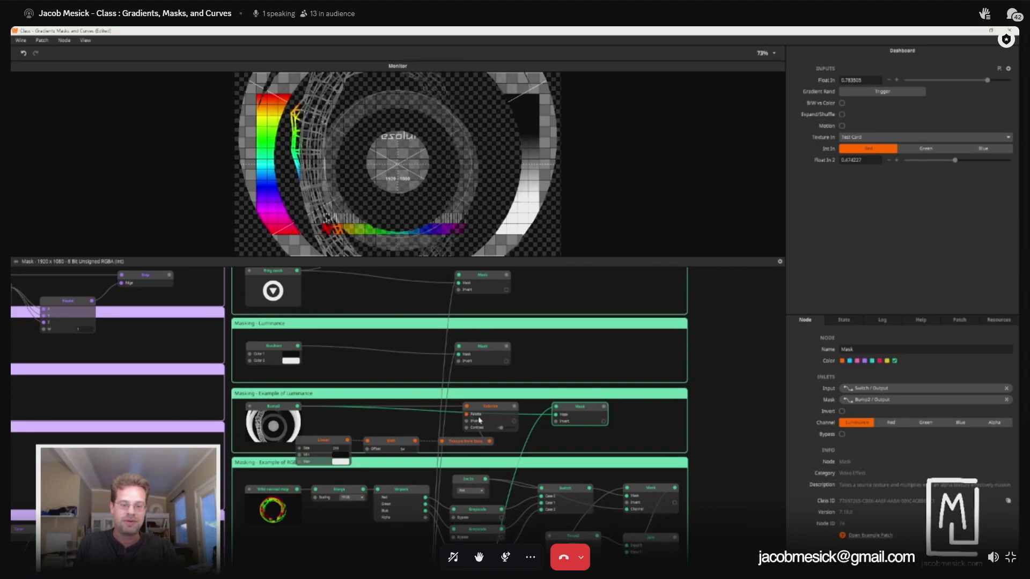
{"action": "left_click_drag", "start_coordinate": [333, 425], "coordinate": [460, 443]}
{"action": "left_click", "coordinate": [460, 444]}
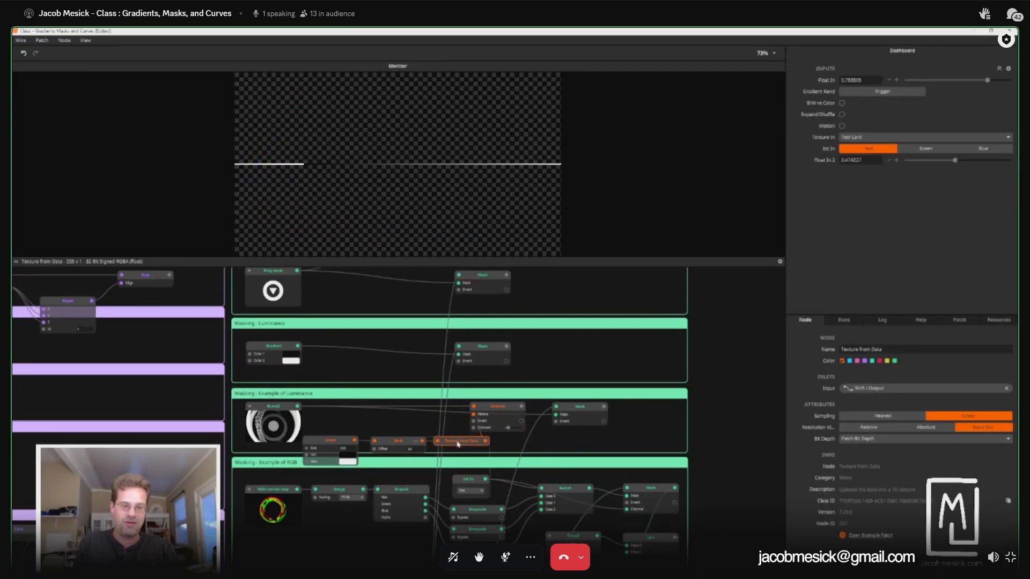
Step: Space out the Colorize and Mask nodes and connect Colorize's output to the Mask node's Mask inlet
{"action": "left_click_drag", "start_coordinate": [502, 405], "coordinate": [515, 407]}
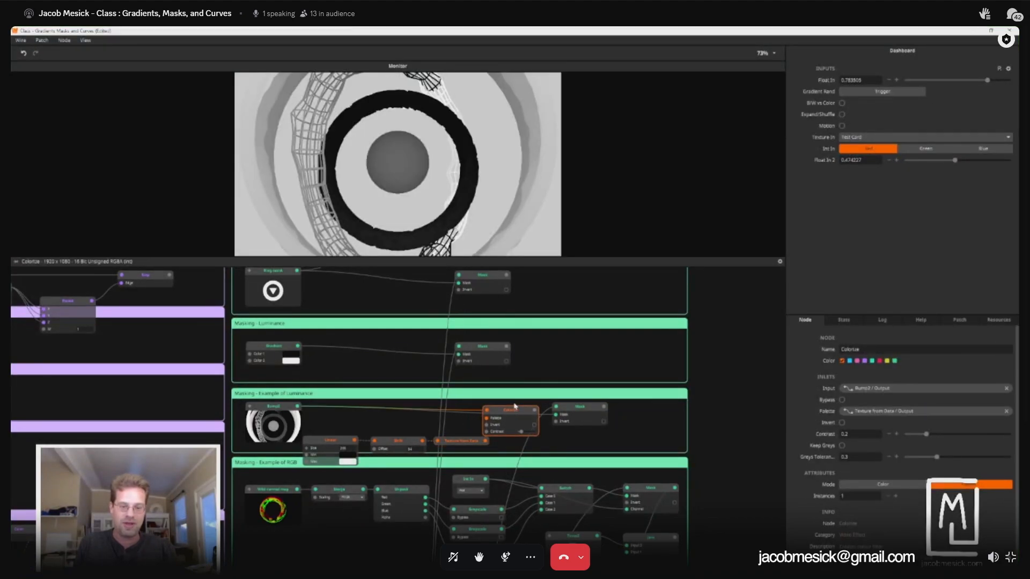
{"action": "left_click_drag", "start_coordinate": [590, 412], "coordinate": [632, 414]}
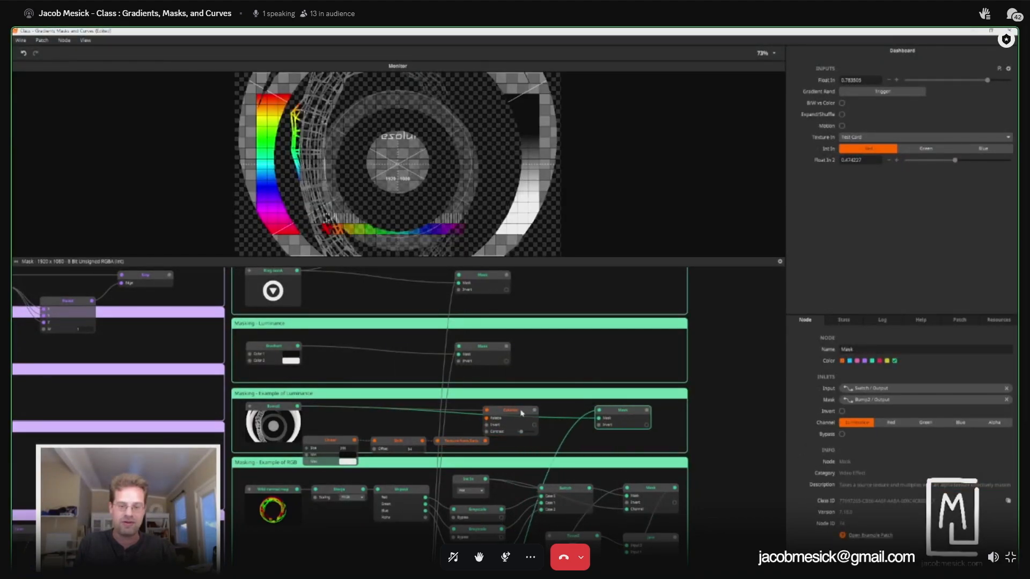
{"action": "left_click_drag", "start_coordinate": [521, 413], "coordinate": [599, 419]}
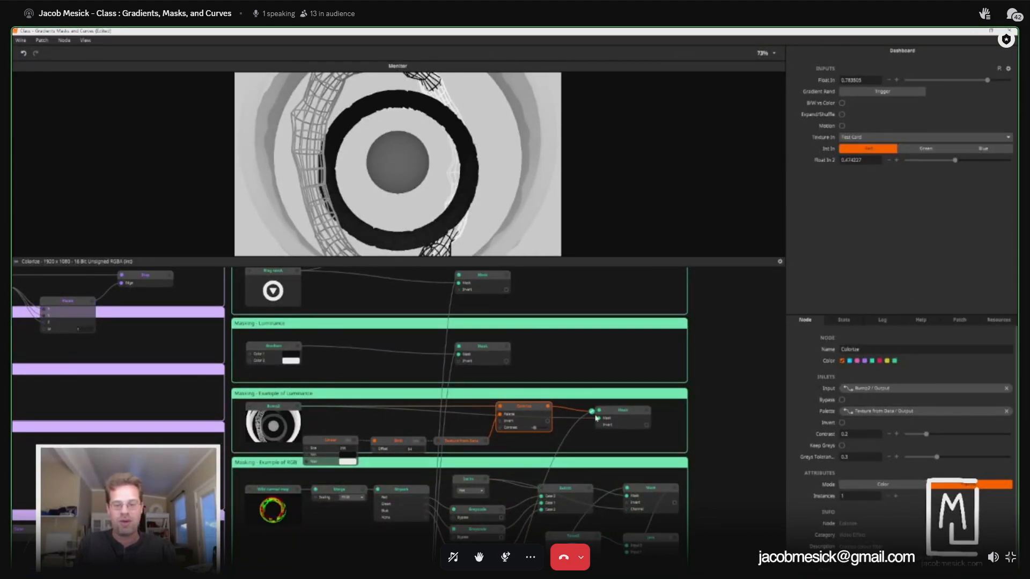
Step: Compare the luminance example's Mask output with its Bump2 source image in the monitor
{"action": "left_click", "coordinate": [625, 421]}
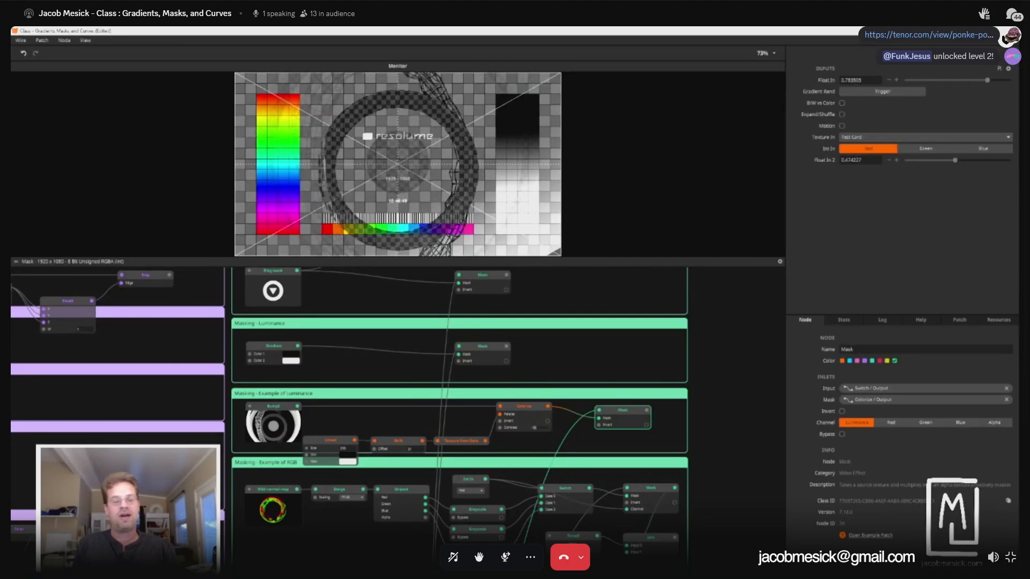
{"action": "left_click", "coordinate": [274, 409]}
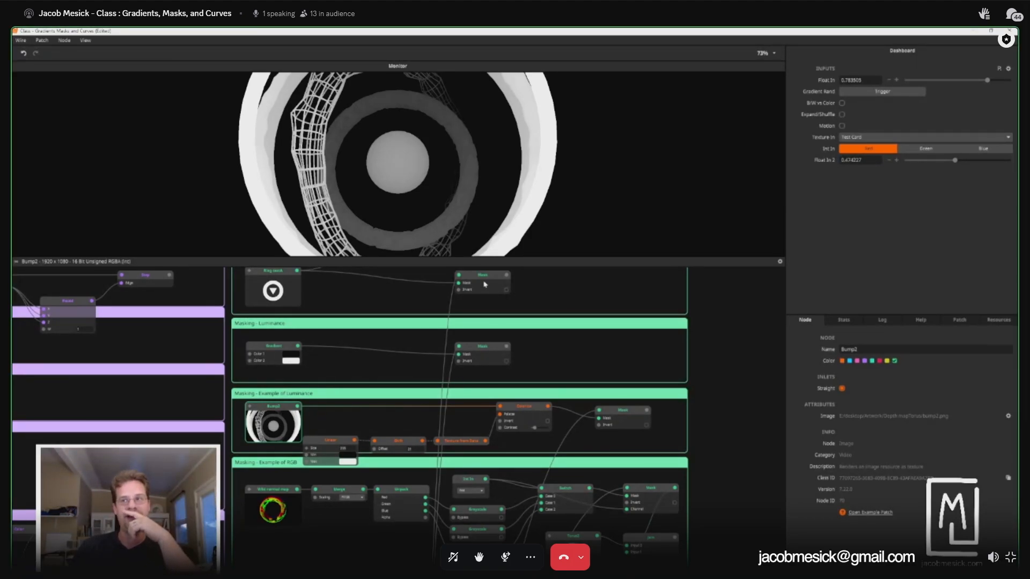
{"action": "left_click", "coordinate": [630, 417]}
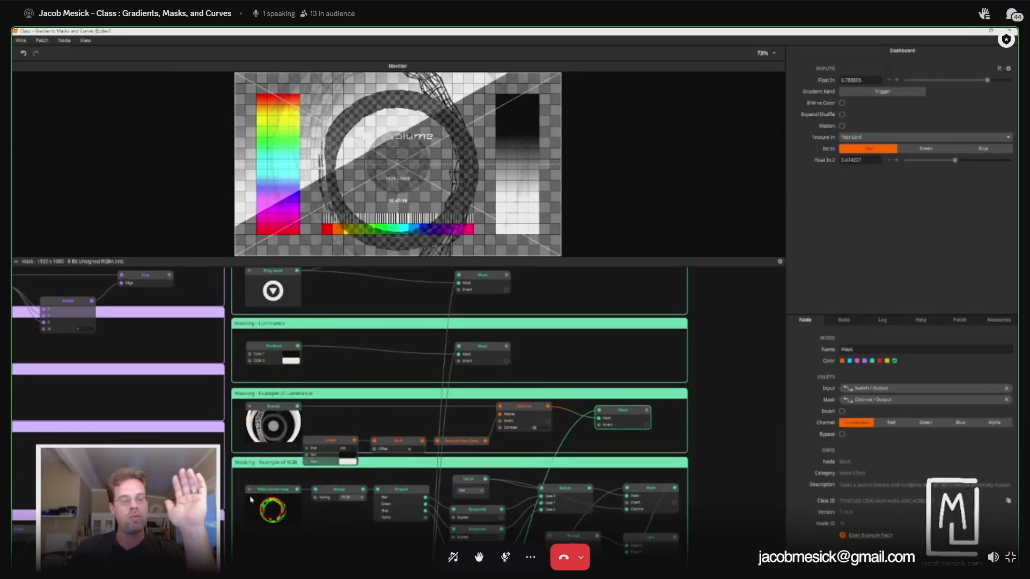
Step: Examine the start of the RGB masking example: the Wild normal map image, the Merge node and the Unpack node
{"action": "left_click", "coordinate": [270, 496]}
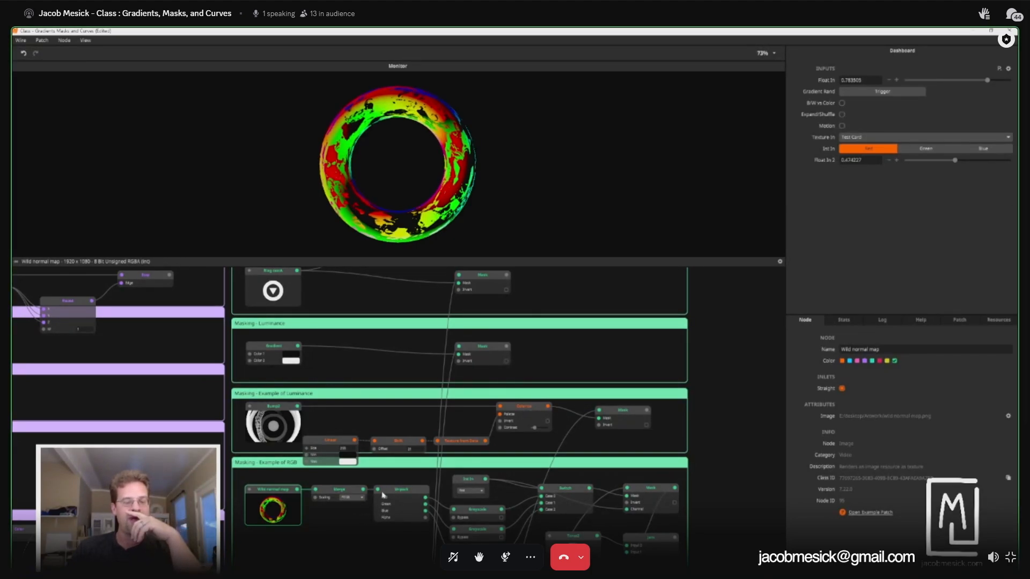
{"action": "left_click", "coordinate": [332, 490]}
{"action": "scroll", "coordinate": [288, 439], "scroll_direction": "down", "scroll_amount": 3}
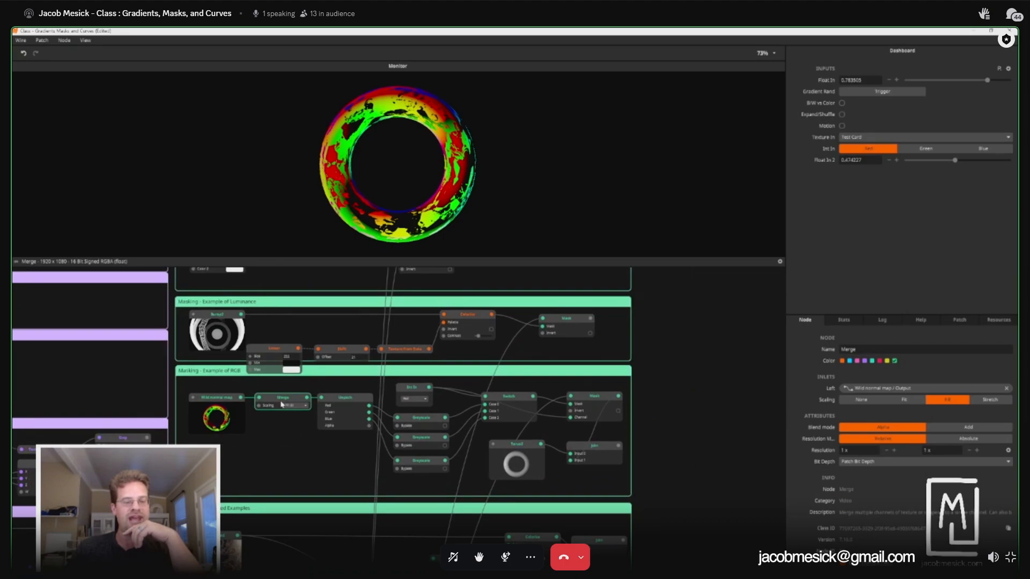
{"action": "left_click", "coordinate": [219, 402]}
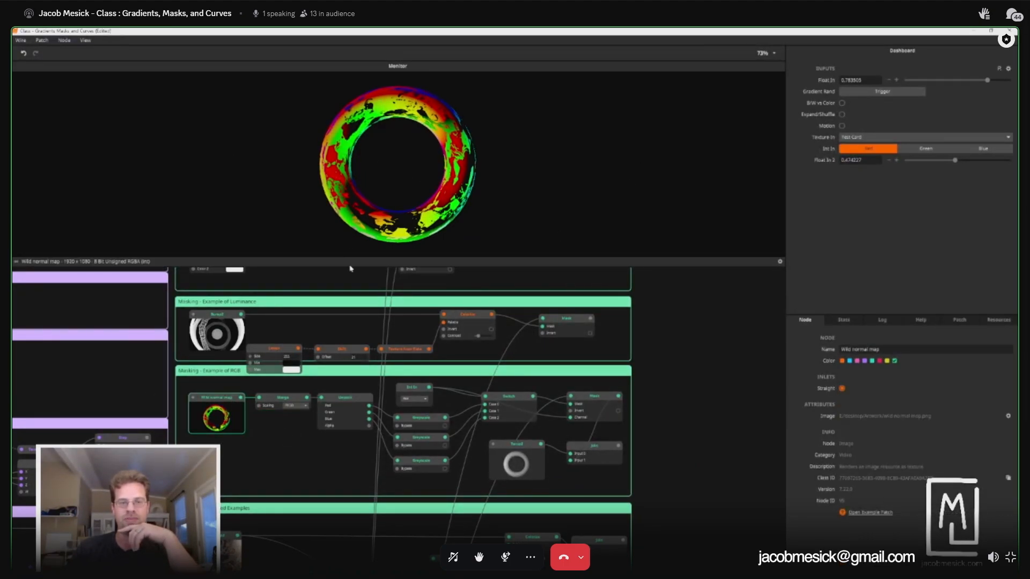
{"action": "left_click", "coordinate": [289, 403]}
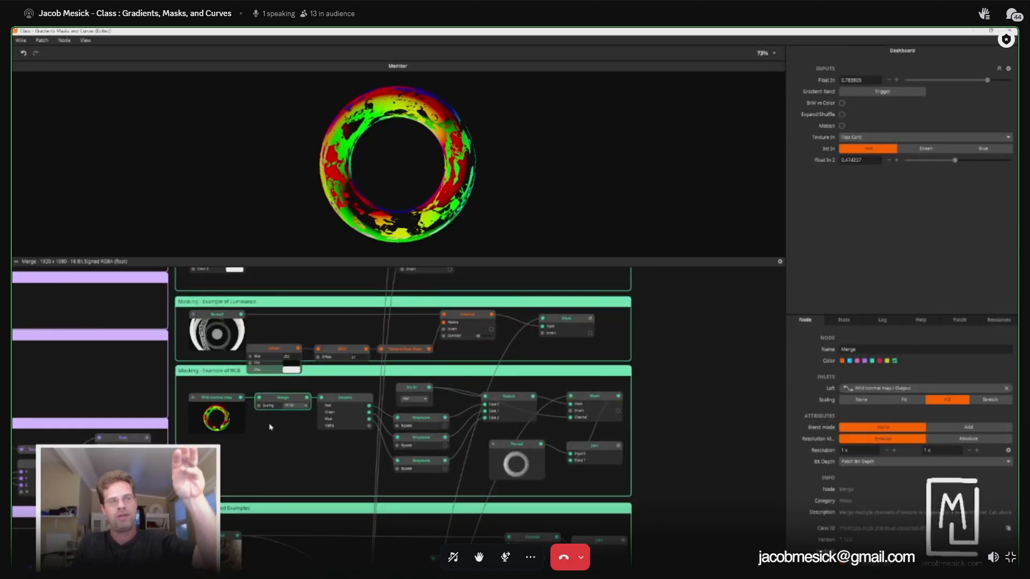
{"action": "left_click", "coordinate": [343, 402]}
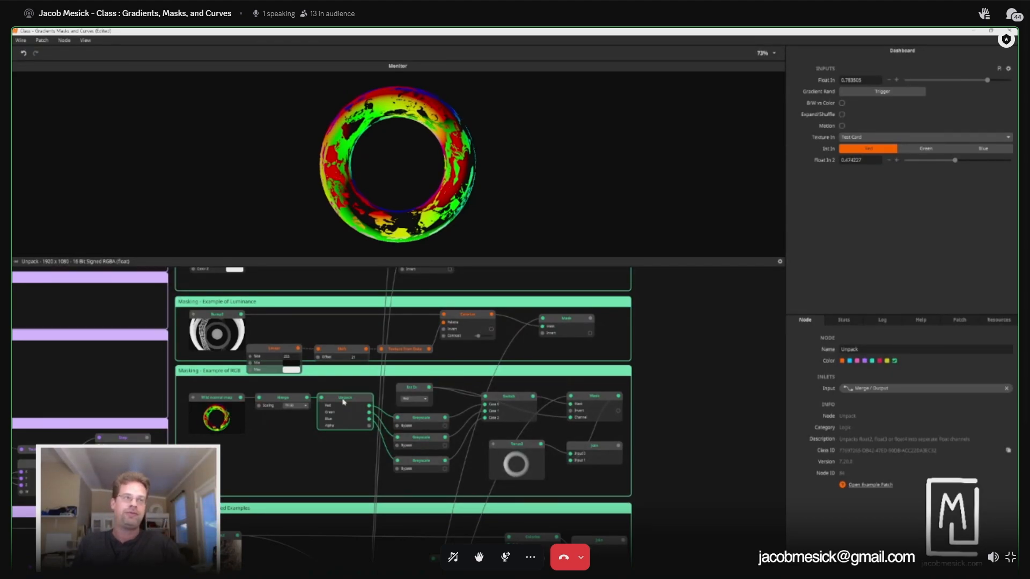
Step: Preview the Greyscale nodes that isolate the individual color channels in the RGB masking example
{"action": "left_click", "coordinate": [425, 420]}
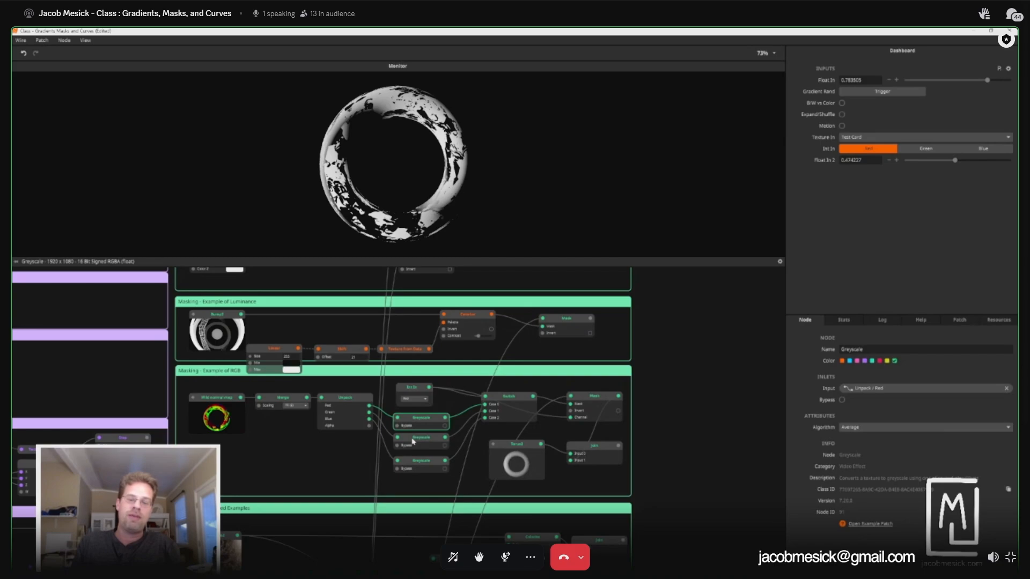
{"action": "left_click", "coordinate": [413, 441]}
{"action": "left_click", "coordinate": [417, 468]}
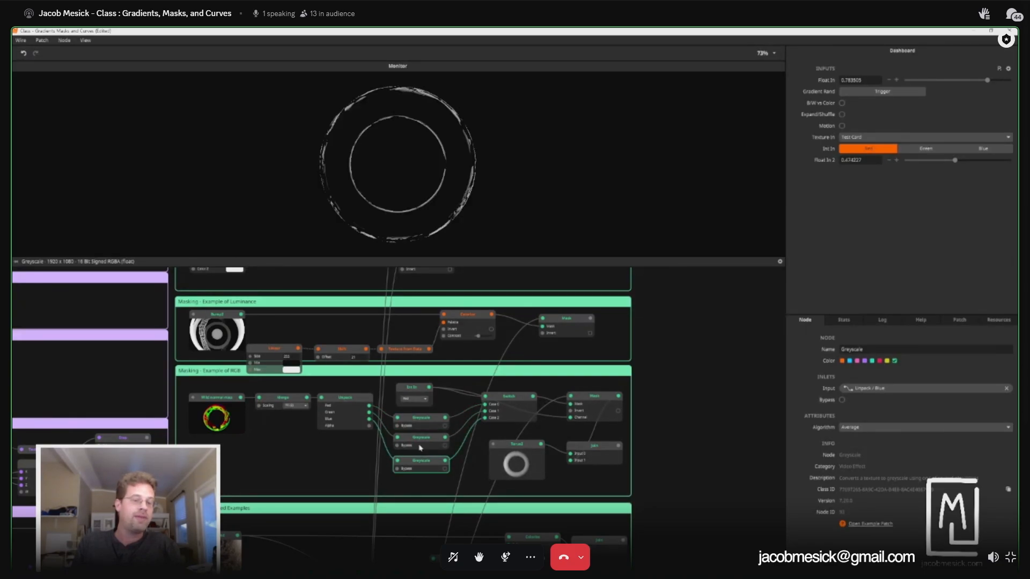
{"action": "left_click", "coordinate": [422, 418]}
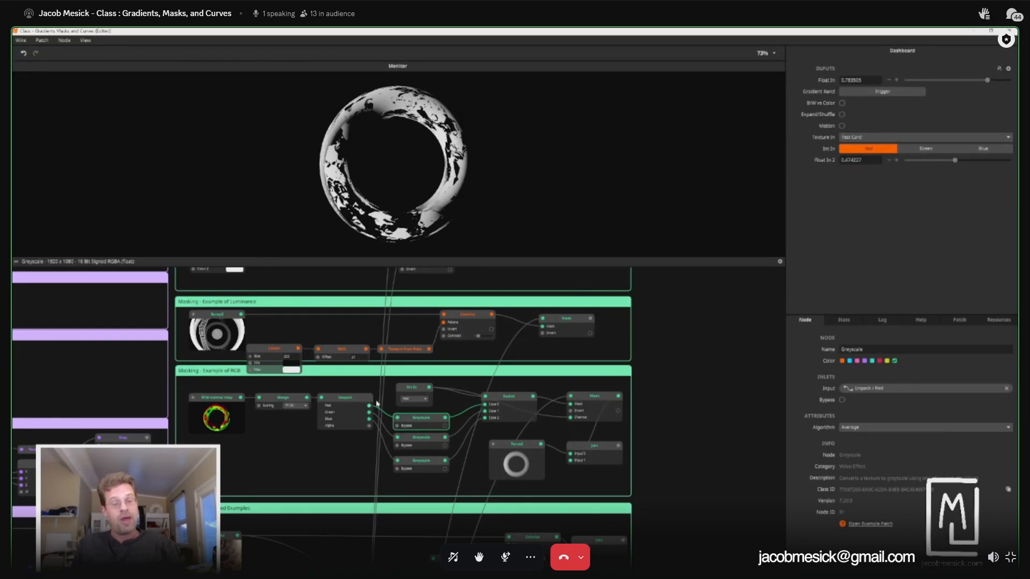
Step: Inspect the Int In node's channel options and preview the Mask output in the RGB masking example
{"action": "left_click", "coordinate": [412, 393]}
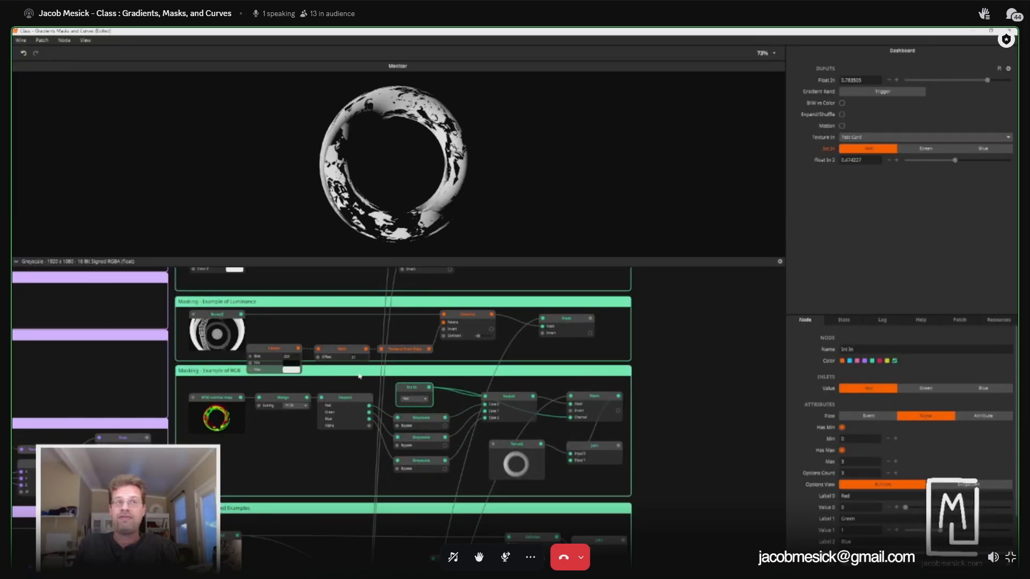
{"action": "left_click", "coordinate": [413, 399]}
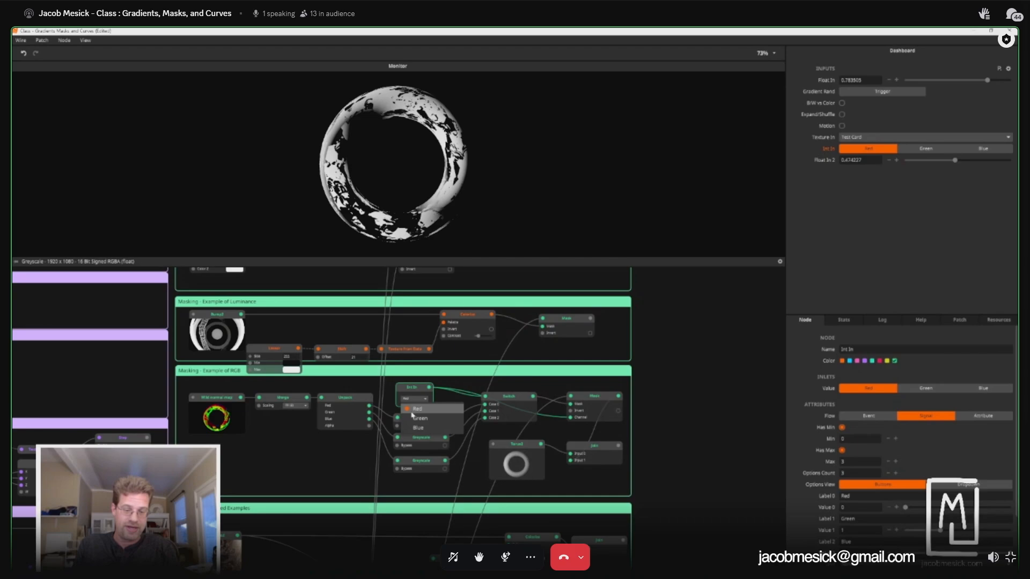
{"action": "left_click", "coordinate": [412, 392]}
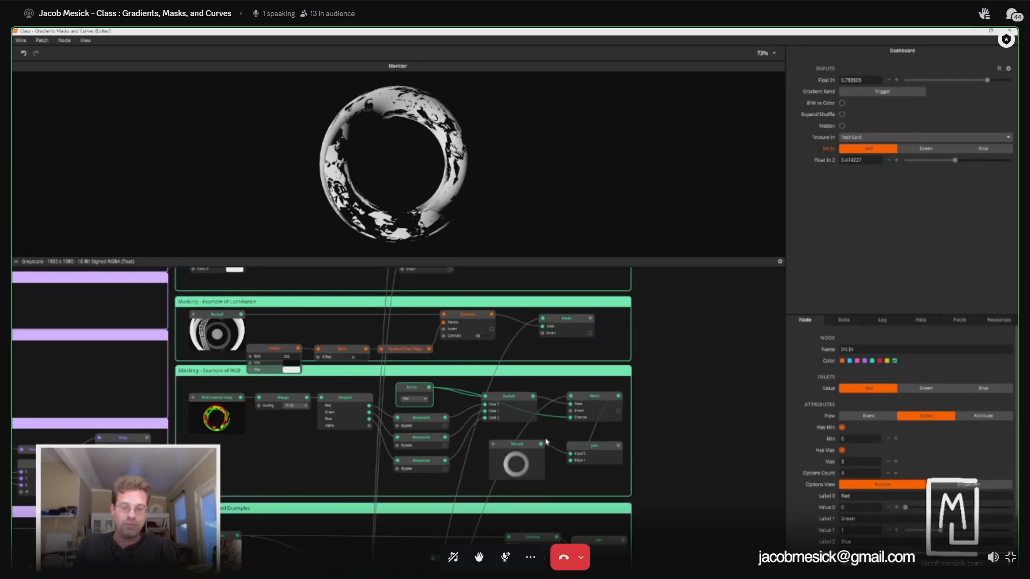
{"action": "left_click", "coordinate": [598, 400]}
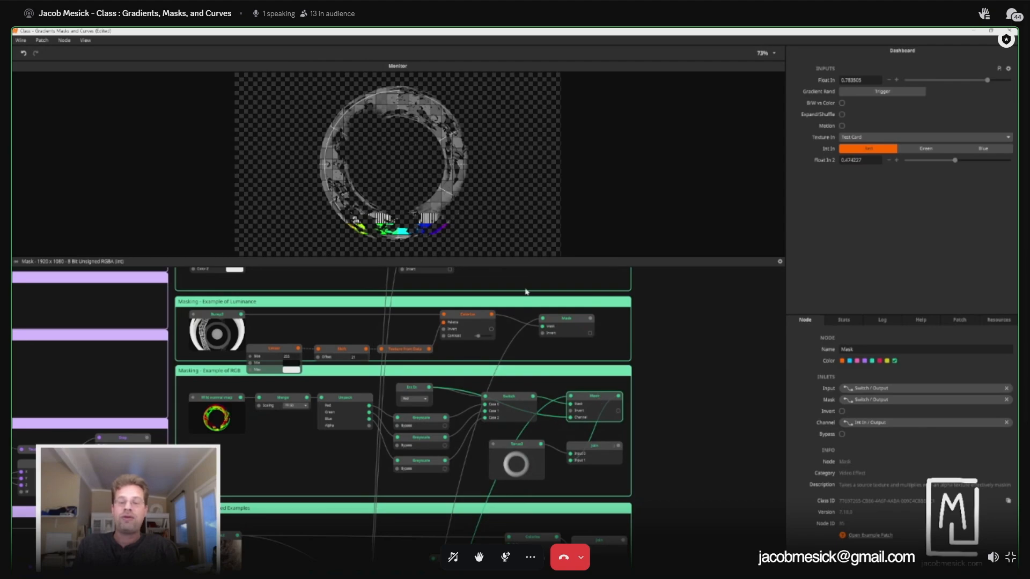
Step: Try the Red channel on the luminance example's Mask, restore Luminance, and preview the RGB example's Mask again
{"action": "left_click", "coordinate": [567, 322]}
{"action": "left_click", "coordinate": [892, 423]}
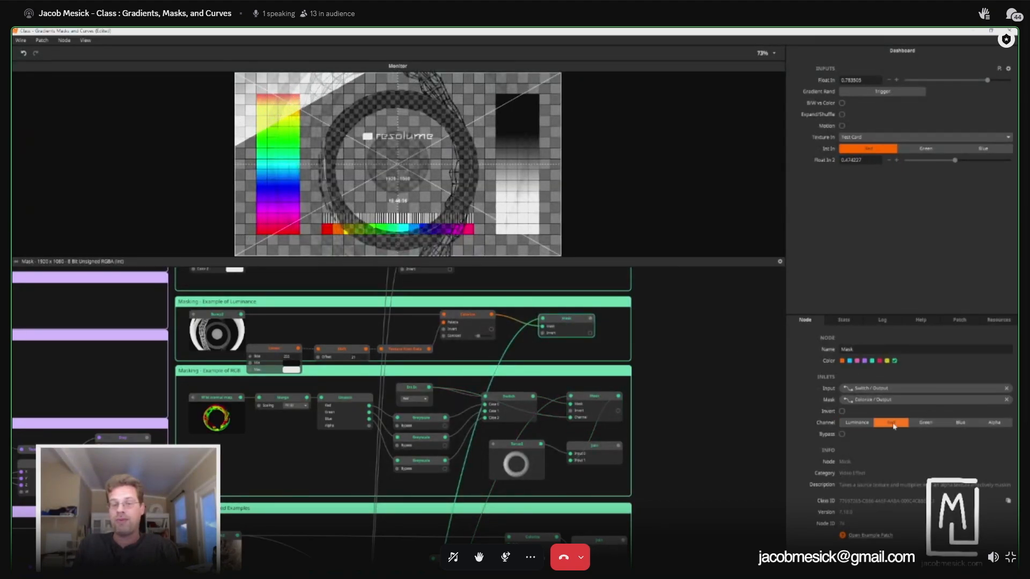
{"action": "left_click", "coordinate": [858, 424]}
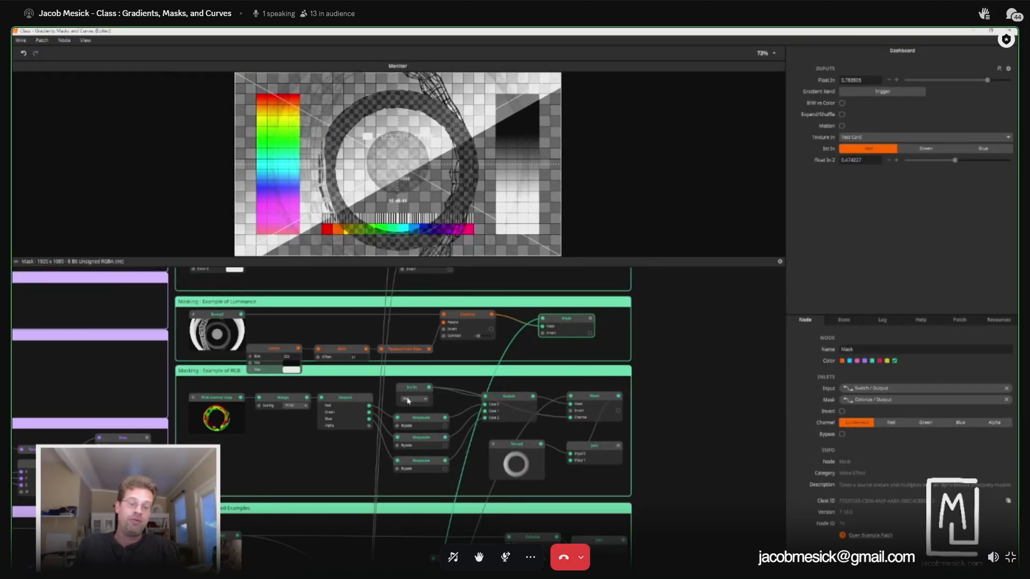
{"action": "left_click", "coordinate": [605, 402]}
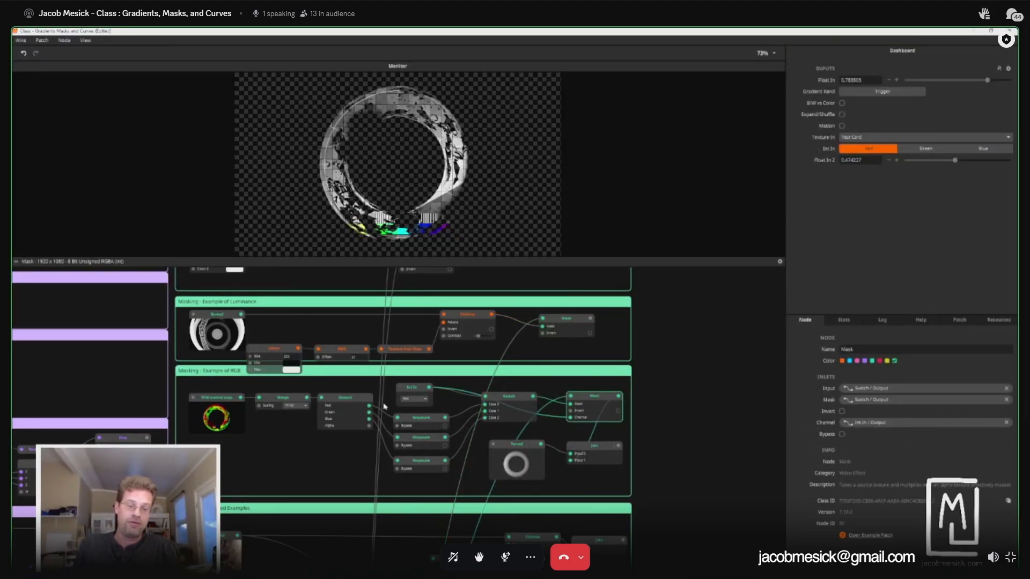
Step: Switch the RGB masking example's Int In channel to Green and after that to Blue
{"action": "left_click", "coordinate": [416, 399]}
{"action": "left_click", "coordinate": [415, 399]}
{"action": "left_click", "coordinate": [427, 424]}
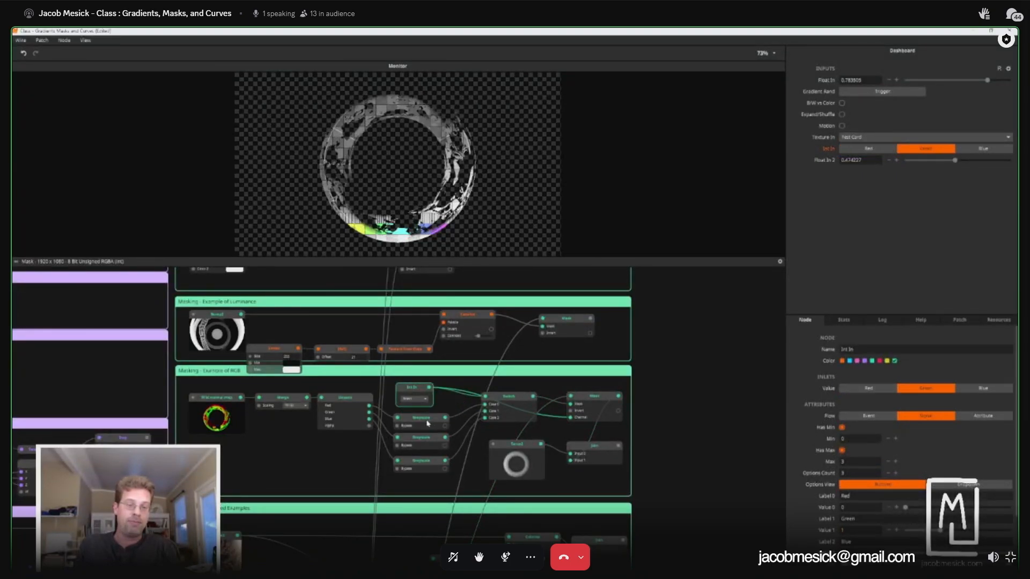
{"action": "left_click", "coordinate": [421, 401]}
{"action": "left_click", "coordinate": [422, 429]}
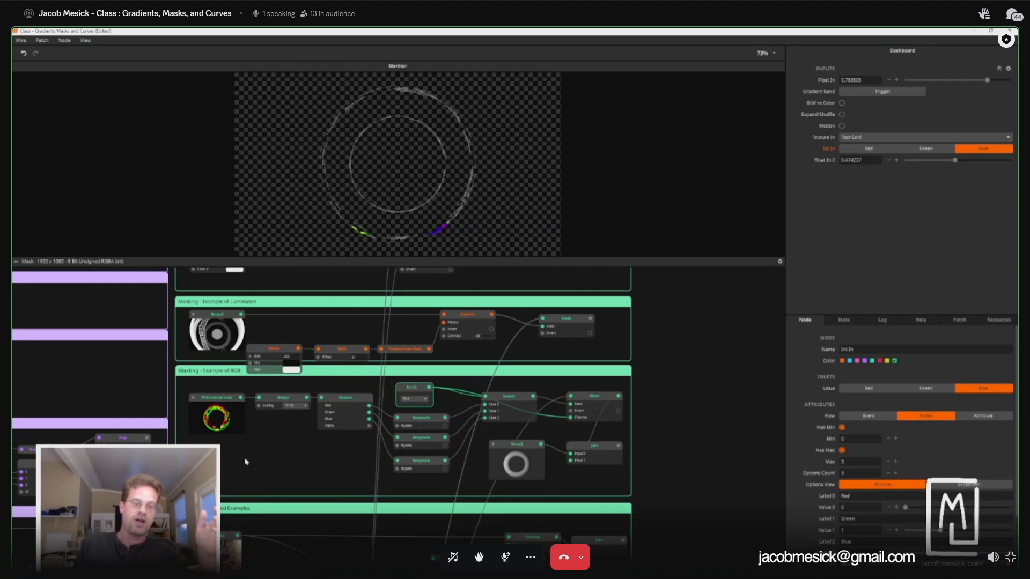
{"action": "left_click", "coordinate": [291, 369]}
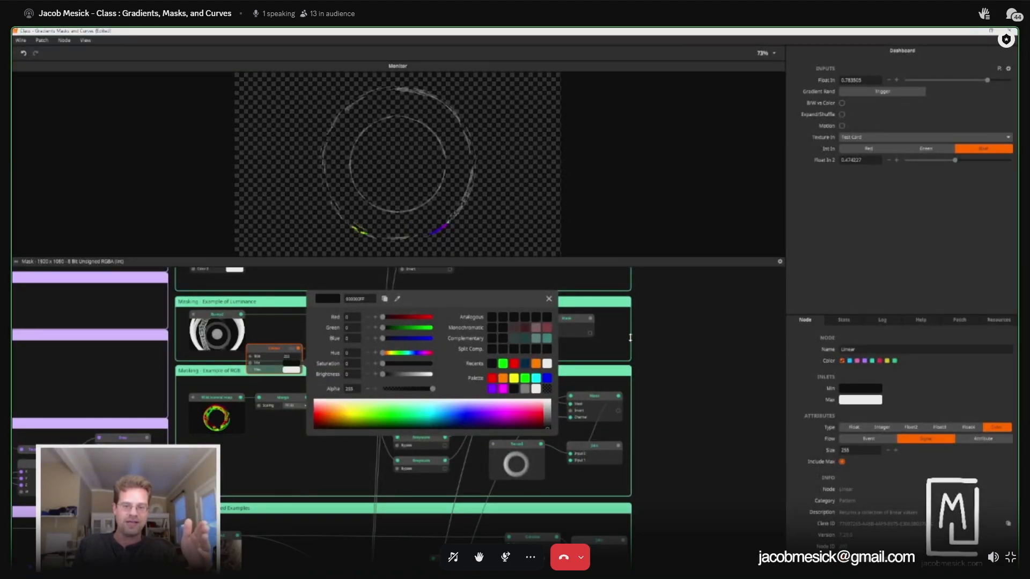
{"action": "left_click", "coordinate": [675, 378]}
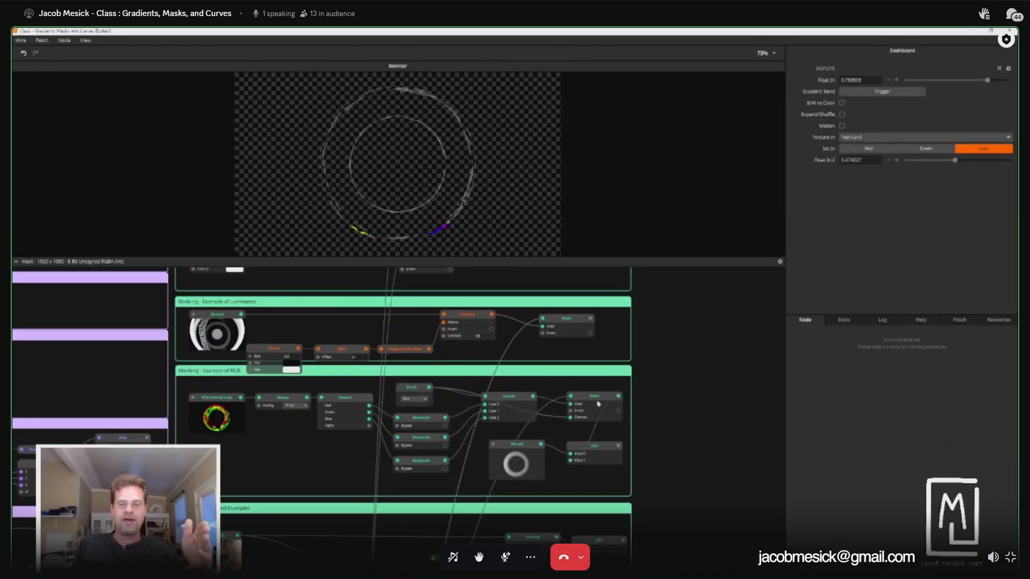
Step: Set the RGB example's Int In channel back to Red
{"action": "left_click", "coordinate": [418, 388]}
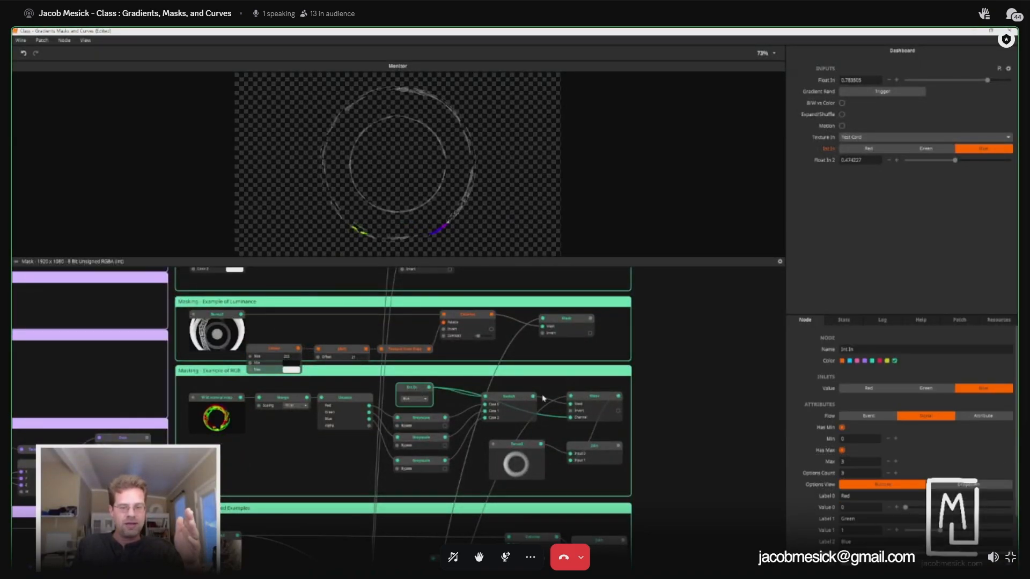
{"action": "left_click", "coordinate": [419, 398]}
{"action": "left_click", "coordinate": [422, 410]}
Step: Set the Int In channel to Green and compare the Wild normal map image with the RGB example's Mask output
{"action": "scroll", "coordinate": [422, 410], "scroll_direction": "up", "scroll_amount": 5}
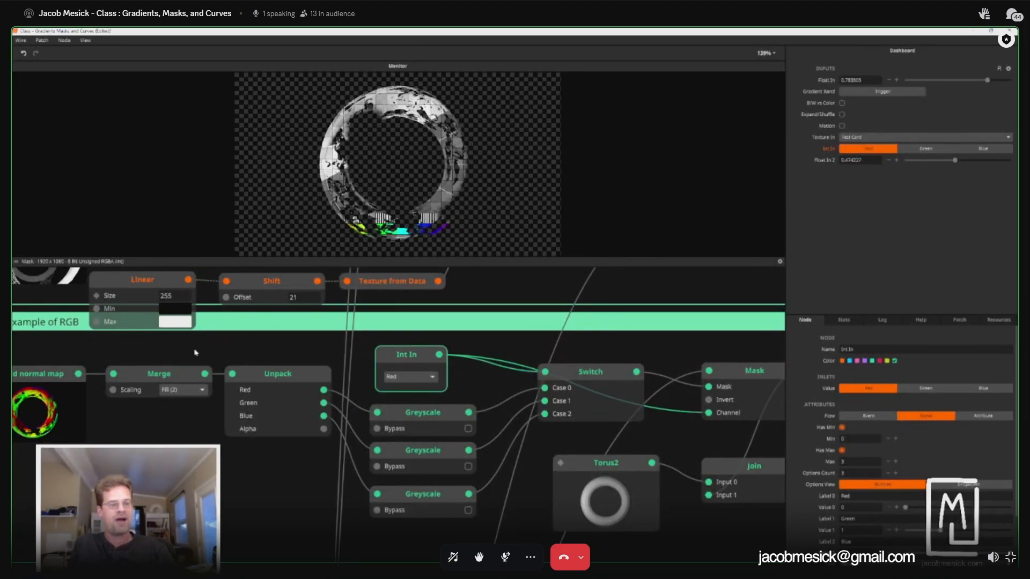
{"action": "left_click", "coordinate": [45, 373]}
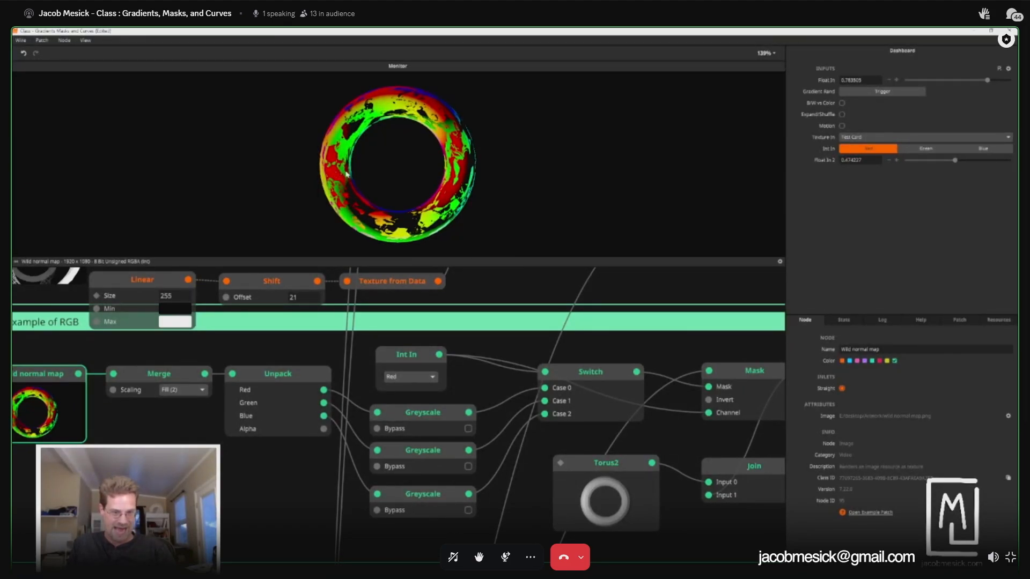
{"action": "left_click", "coordinate": [410, 377]}
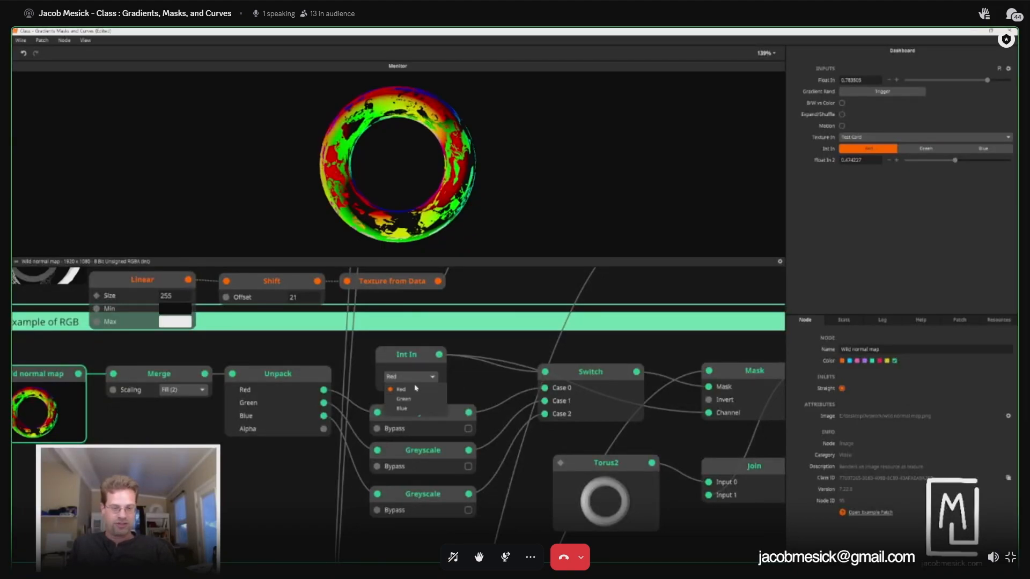
{"action": "left_click", "coordinate": [412, 397]}
{"action": "scroll", "coordinate": [429, 396], "scroll_direction": "right", "scroll_amount": 6}
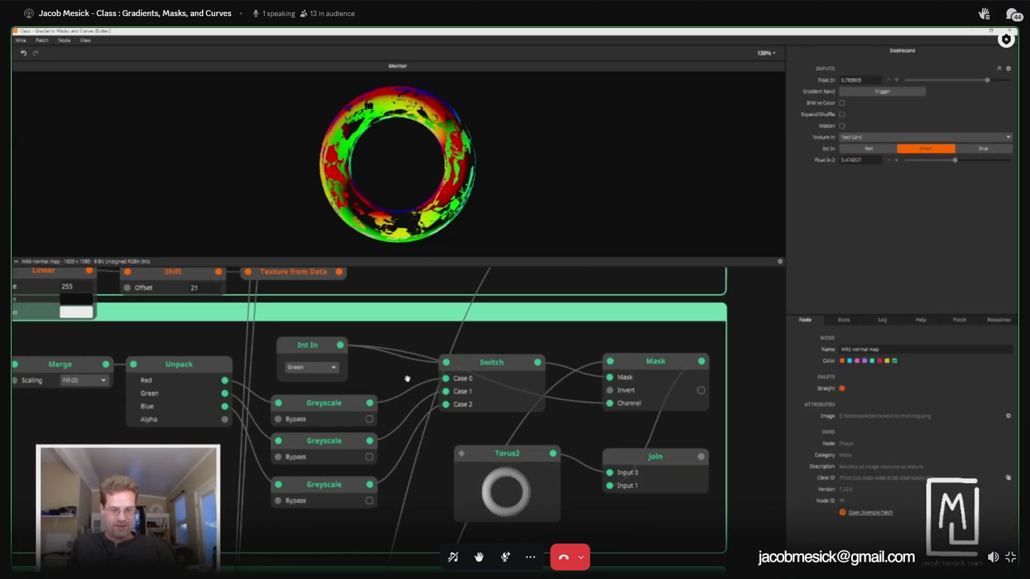
{"action": "left_click", "coordinate": [432, 346]}
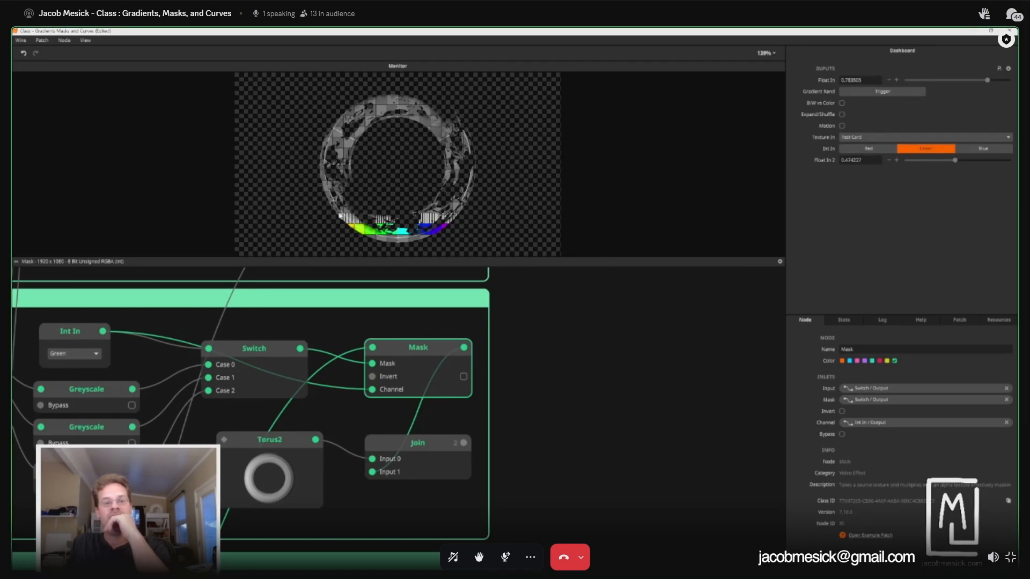
Step: Add a Pixel Blur node and wire it between the Merge and Unpack nodes of the RGB example
{"action": "left_click_drag", "start_coordinate": [284, 301], "coordinate": [608, 382]}
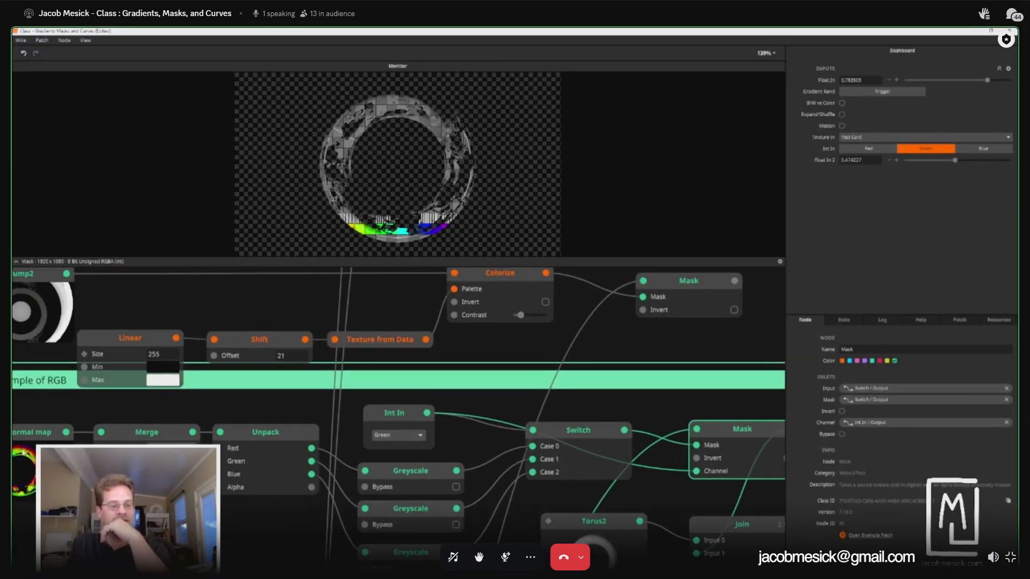
{"action": "left_click", "coordinate": [29, 435]}
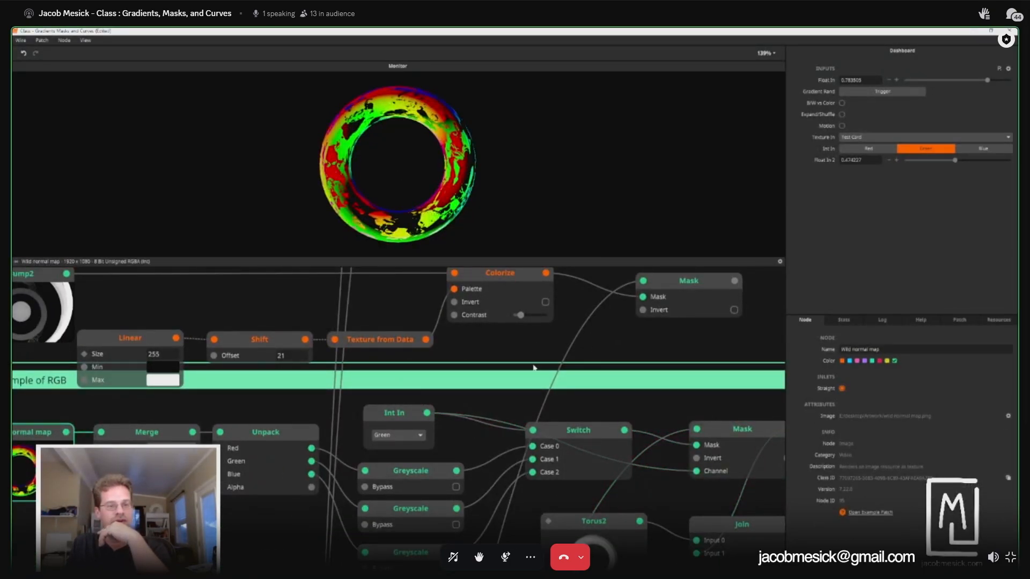
{"action": "double_click", "coordinate": [127, 515]}
{"action": "key", "text": "Escape"}
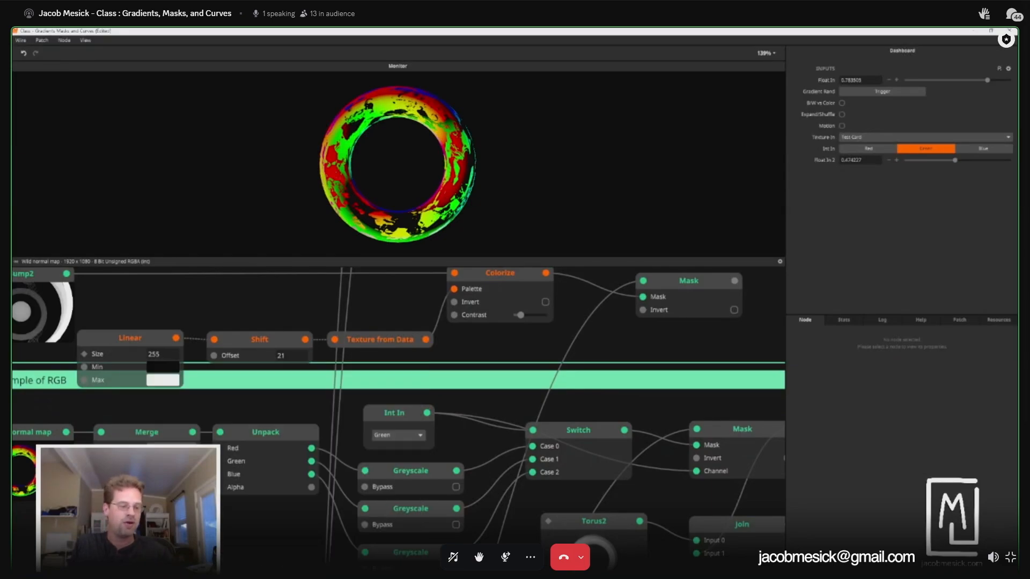
{"action": "double_click", "coordinate": [72, 403]}
{"action": "type", "text": "bu"}
{"action": "key", "text": "BackSpace"}
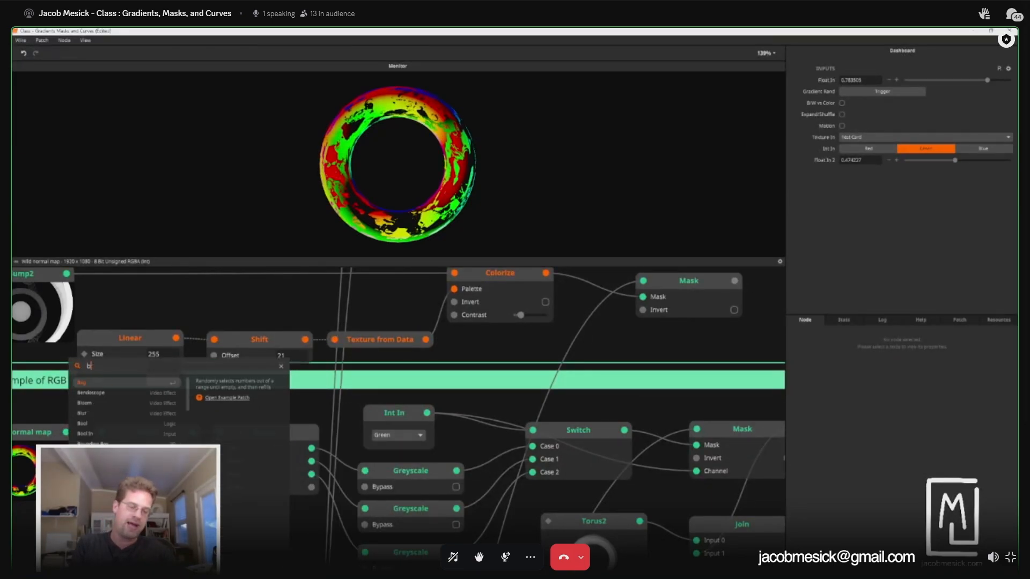
{"action": "type", "text": "lu"}
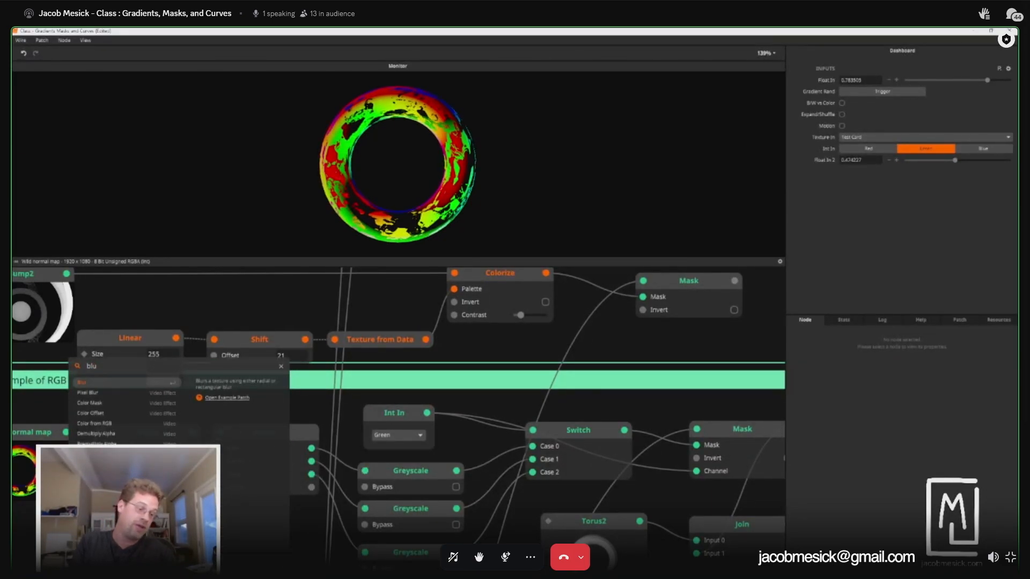
{"action": "key", "text": "Down"}
{"action": "key", "text": "Return"}
{"action": "left_click_drag", "start_coordinate": [121, 506], "coordinate": [206, 468]}
{"action": "left_click_drag", "start_coordinate": [192, 433], "coordinate": [220, 432]}
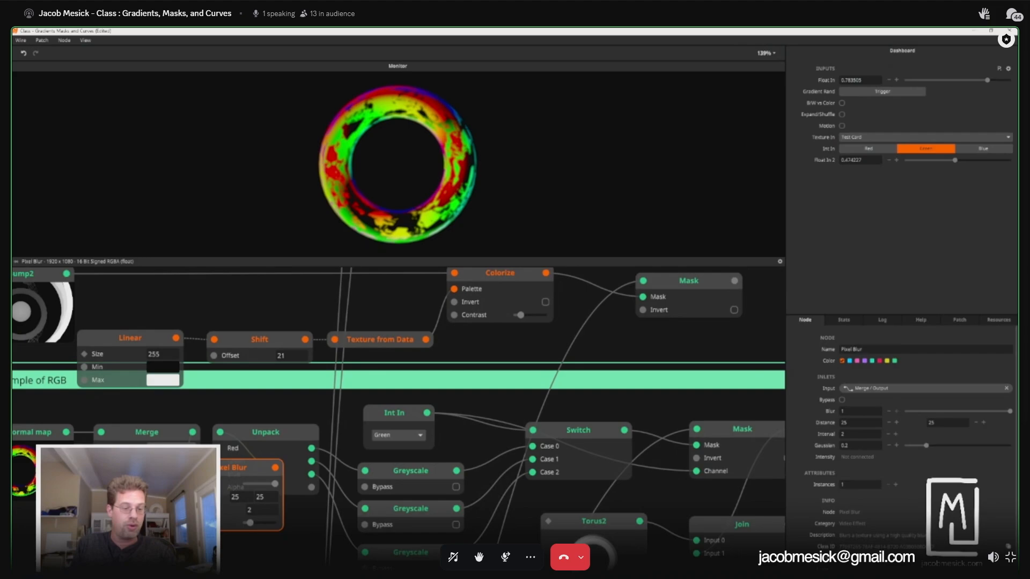
Step: Raise the Pixel Blur's Gaussian value to about 0.44 and preview the RGB example's Mask output
{"action": "left_click_drag", "start_coordinate": [250, 522], "coordinate": [258, 524]}
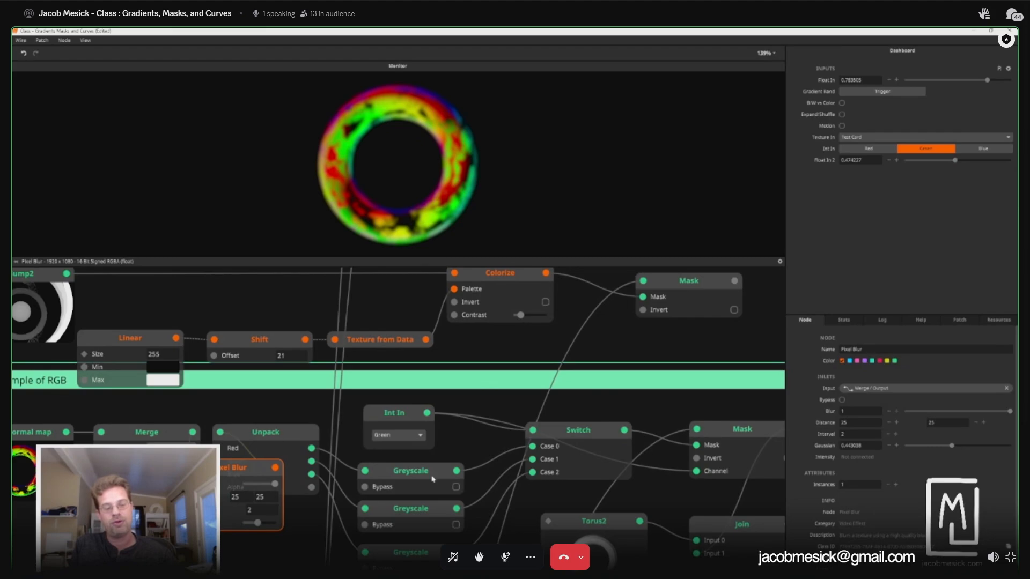
{"action": "left_click_drag", "start_coordinate": [597, 530], "coordinate": [203, 501]}
{"action": "left_click", "coordinate": [368, 408]}
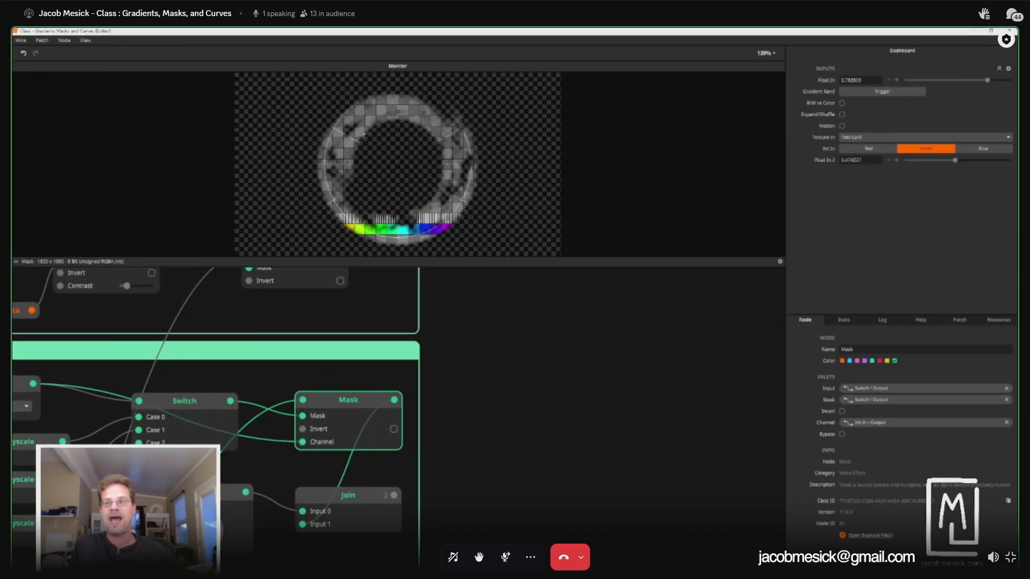
Step: Move the Merge node below the Wild normal map image and place the Pixel Blur node between Merge and Unpack
{"action": "left_click_drag", "start_coordinate": [254, 516], "coordinate": [733, 496]}
{"action": "left_click_drag", "start_coordinate": [180, 431], "coordinate": [308, 394]}
{"action": "left_click_drag", "start_coordinate": [450, 412], "coordinate": [365, 496]}
{"action": "left_click_drag", "start_coordinate": [507, 447], "coordinate": [431, 542]}
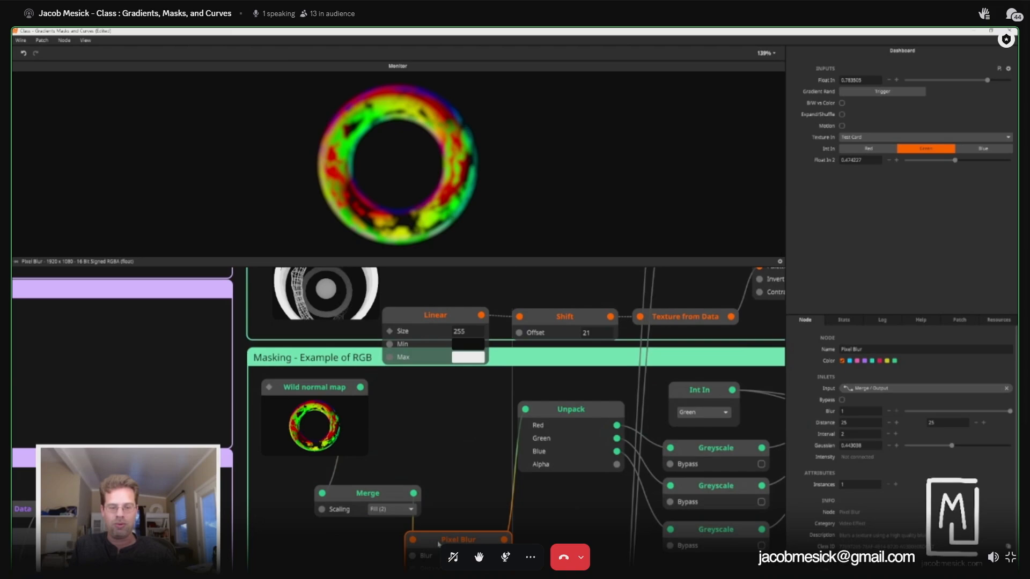
{"action": "left_click_drag", "start_coordinate": [567, 519], "coordinate": [321, 422]}
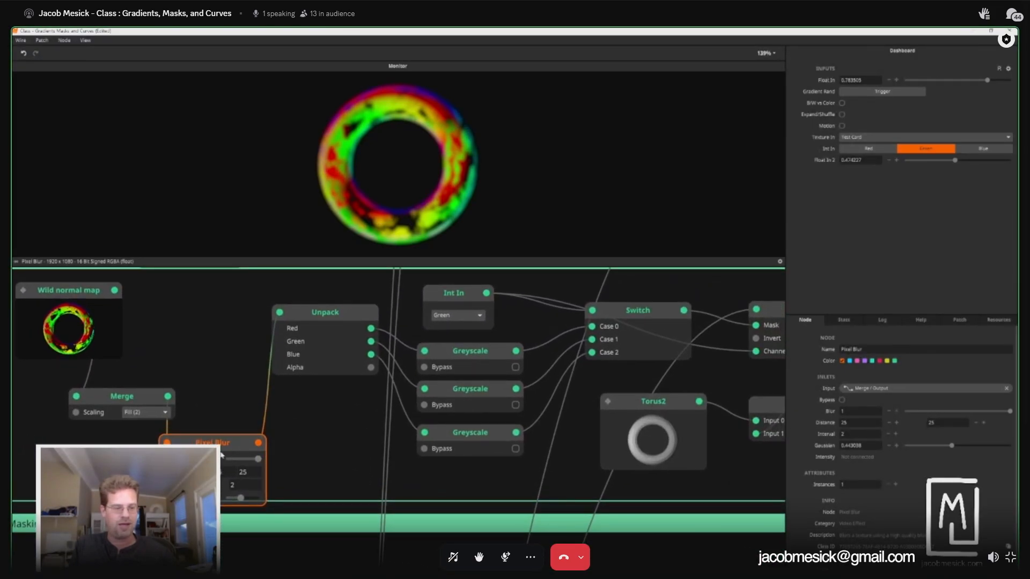
{"action": "left_click_drag", "start_coordinate": [215, 448], "coordinate": [240, 429]}
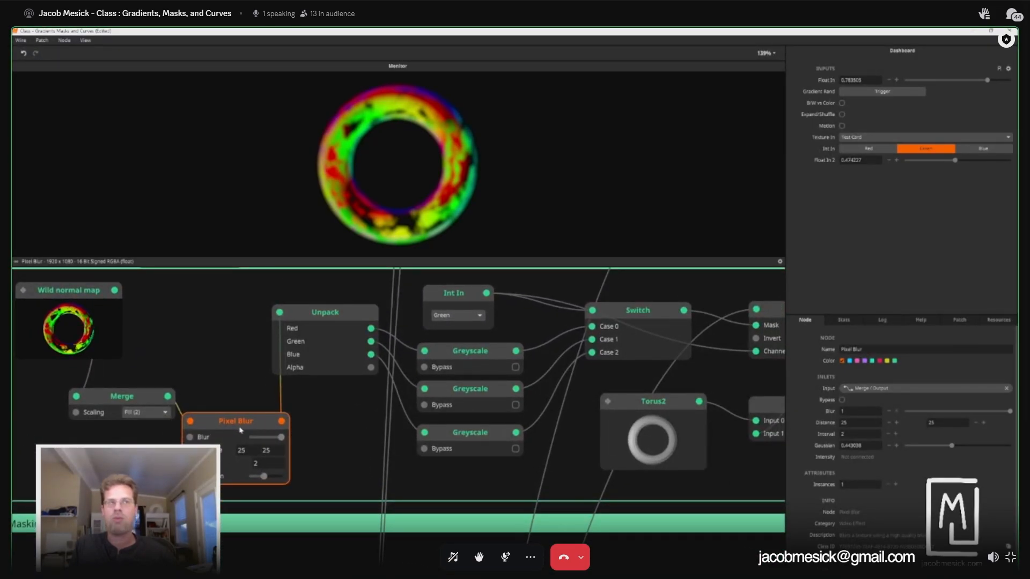
Step: Reconnect Merge's output directly to Unpack and delete the Pixel Blur node
{"action": "left_click_drag", "start_coordinate": [169, 398], "coordinate": [280, 314]}
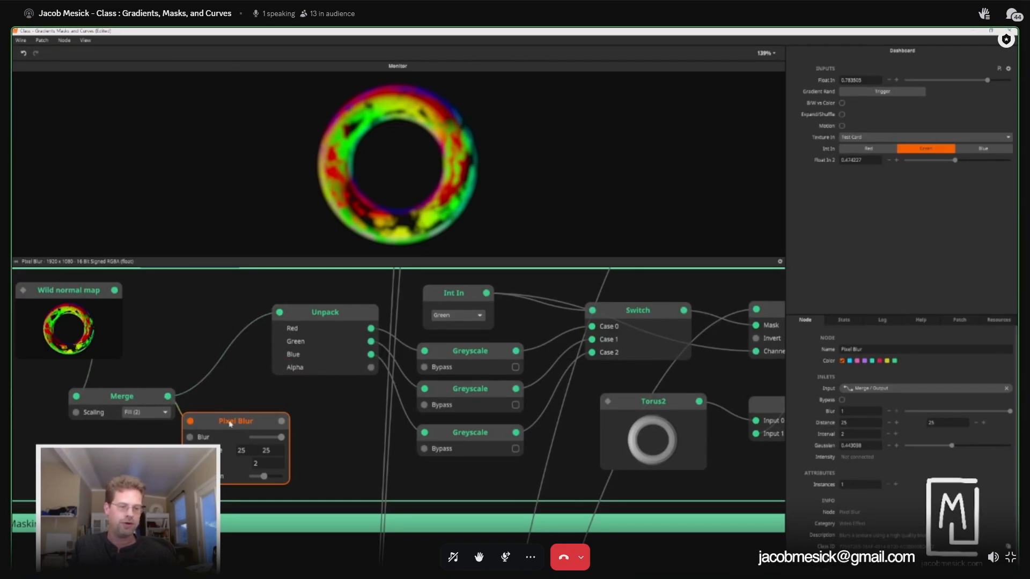
{"action": "key", "text": "Delete"}
Step: Preview the Join output of the RGB example and the Mask node above it
{"action": "scroll", "coordinate": [454, 423], "scroll_direction": "right", "scroll_amount": 5}
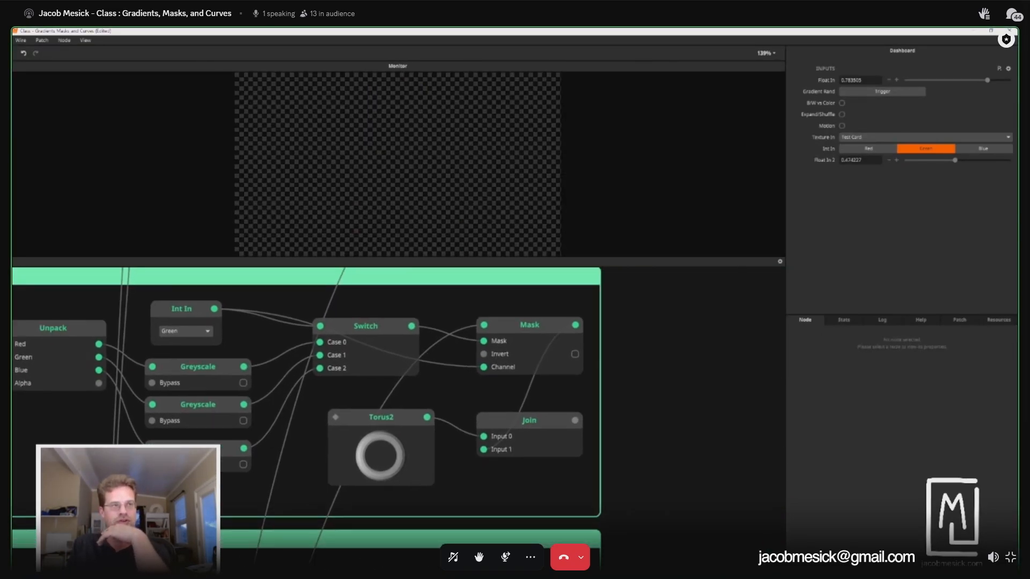
{"action": "left_click", "coordinate": [521, 430]}
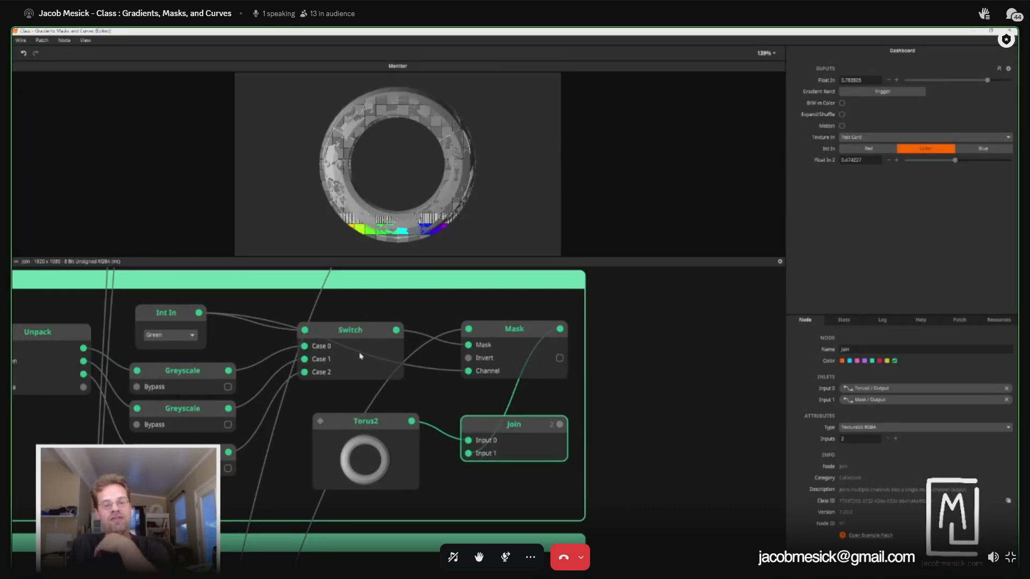
{"action": "scroll", "coordinate": [274, 420], "scroll_direction": "down", "scroll_amount": 2}
{"action": "left_click", "coordinate": [482, 360]}
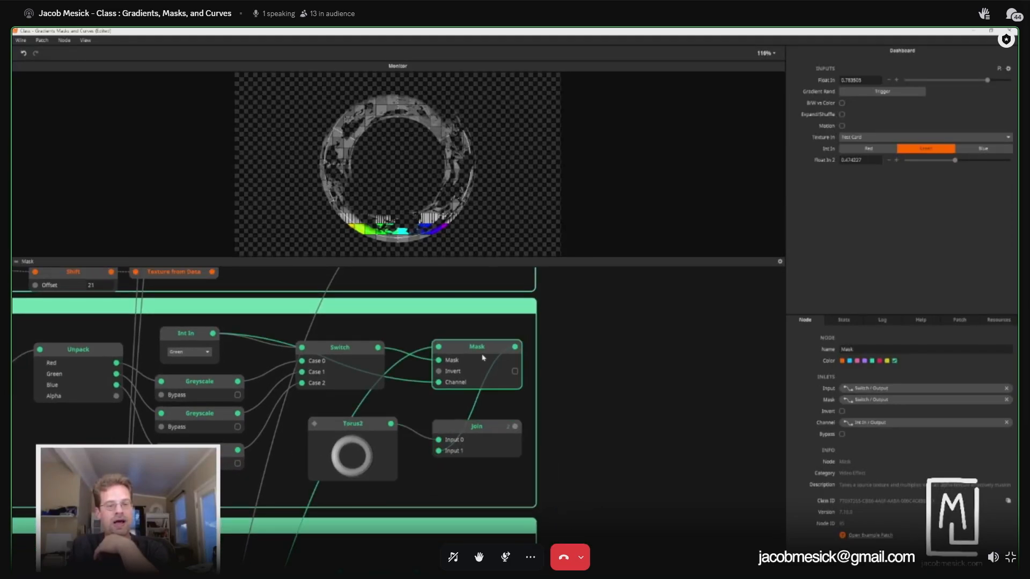
Step: Turn on the Motion toggle for the shared source switch, and preview the RGB example's Torus2 and Join nodes
{"action": "scroll", "coordinate": [335, 536], "scroll_direction": "down", "scroll_amount": 15}
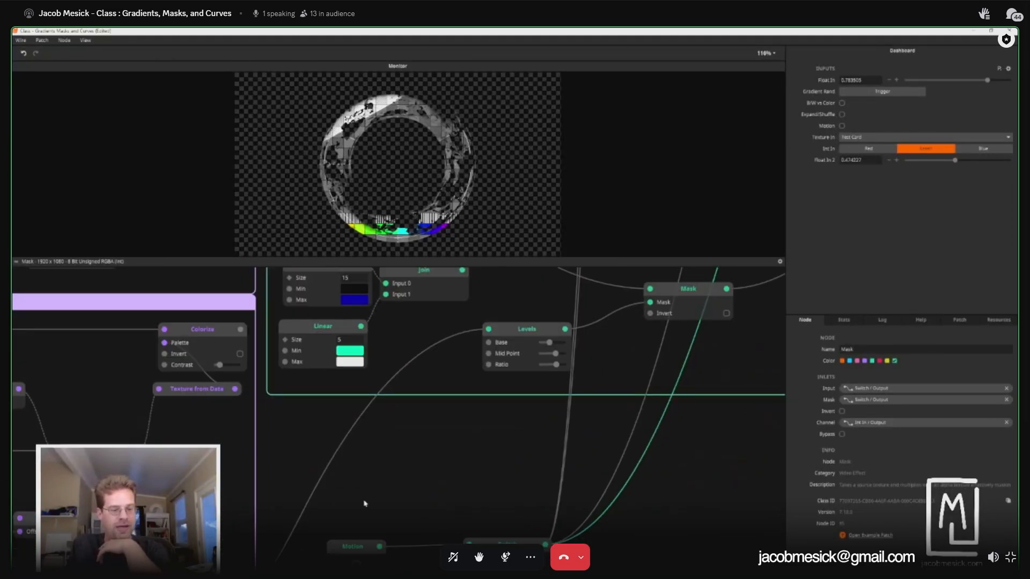
{"action": "left_click", "coordinate": [382, 468]}
{"action": "scroll", "coordinate": [384, 470], "scroll_direction": "up", "scroll_amount": 15}
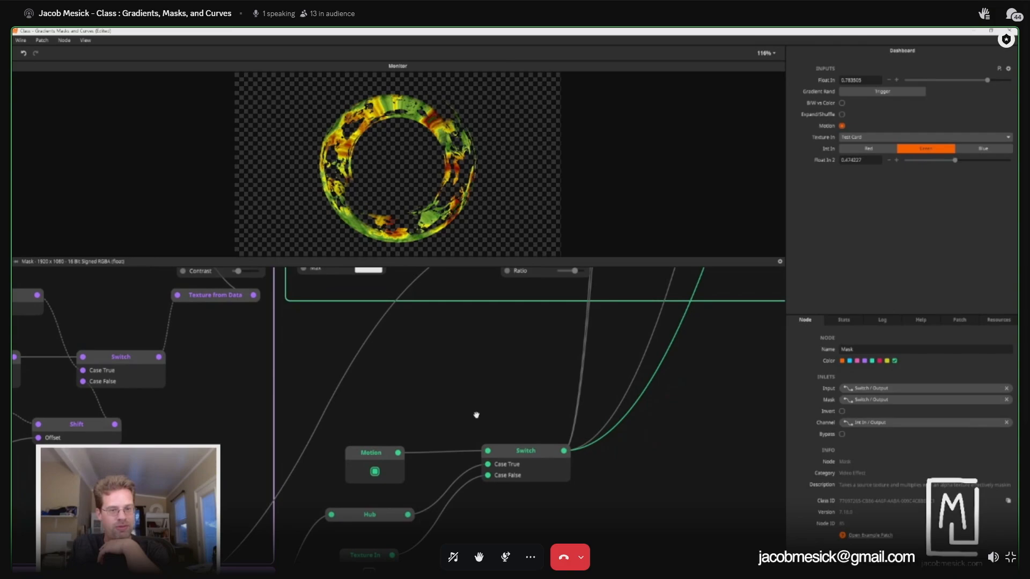
{"action": "scroll", "coordinate": [657, 435], "scroll_direction": "up", "scroll_amount": 3}
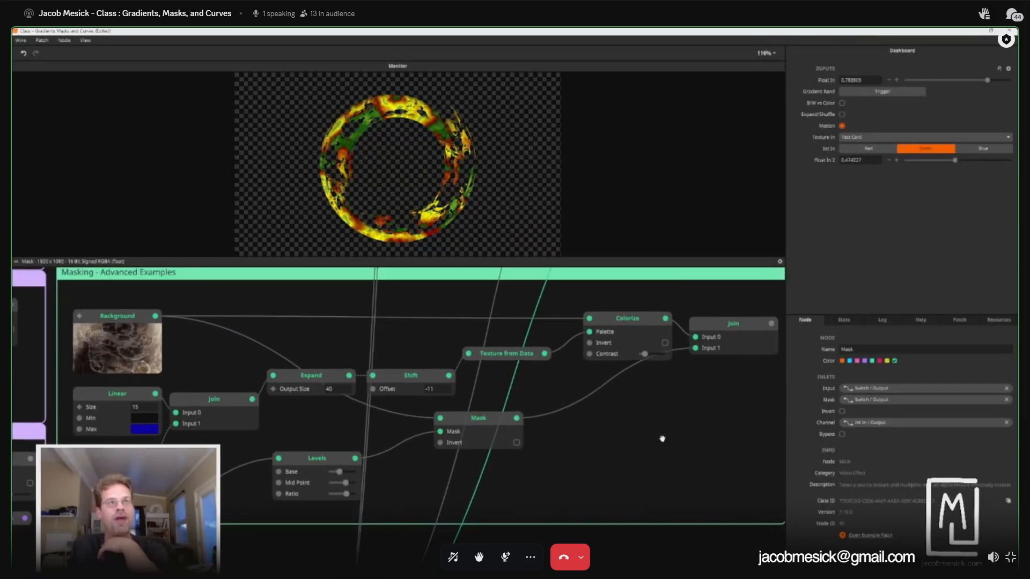
{"action": "left_click_drag", "start_coordinate": [392, 531], "coordinate": [305, 575]}
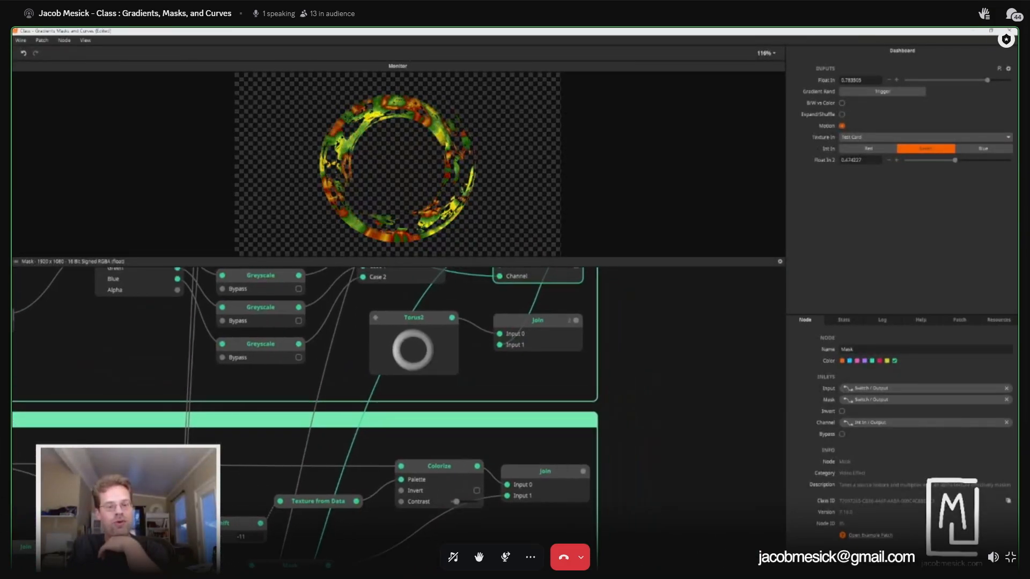
{"action": "left_click_drag", "start_coordinate": [480, 346], "coordinate": [439, 503]}
{"action": "left_click", "coordinate": [412, 466]}
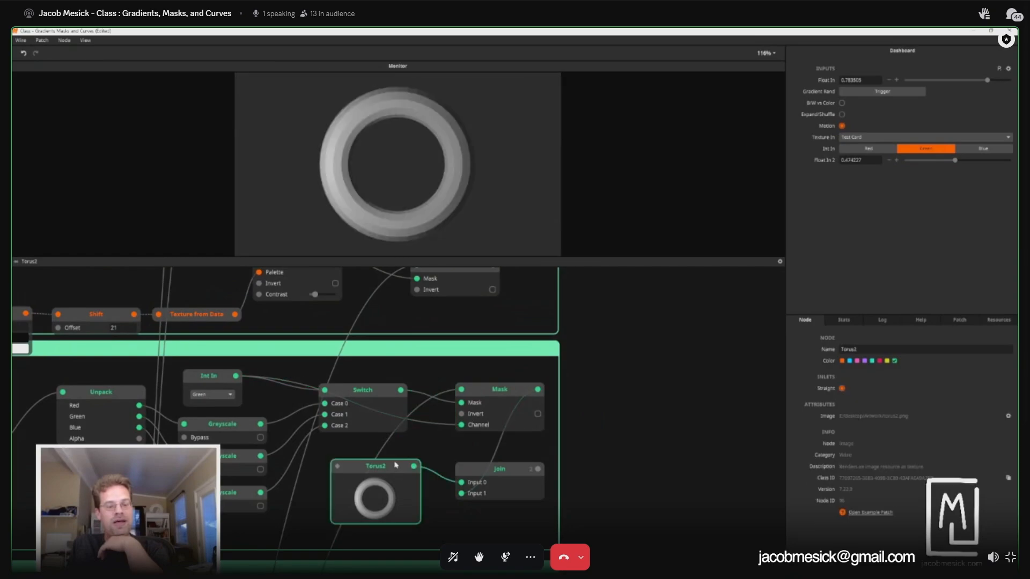
{"action": "left_click", "coordinate": [490, 470]}
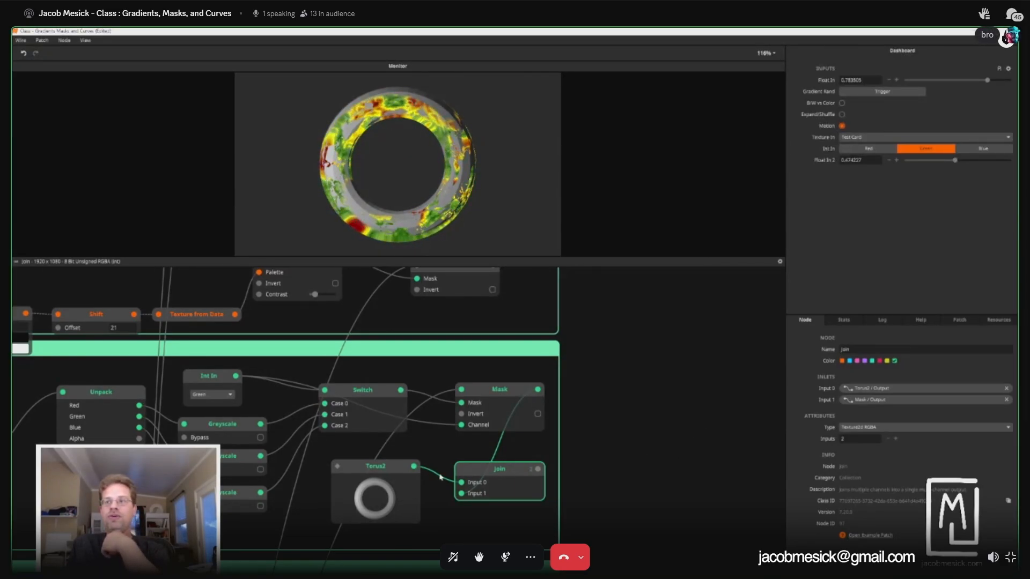
Step: With the Join output in view, switch the Int In channel to Blue and finally to Red
{"action": "left_click", "coordinate": [227, 401]}
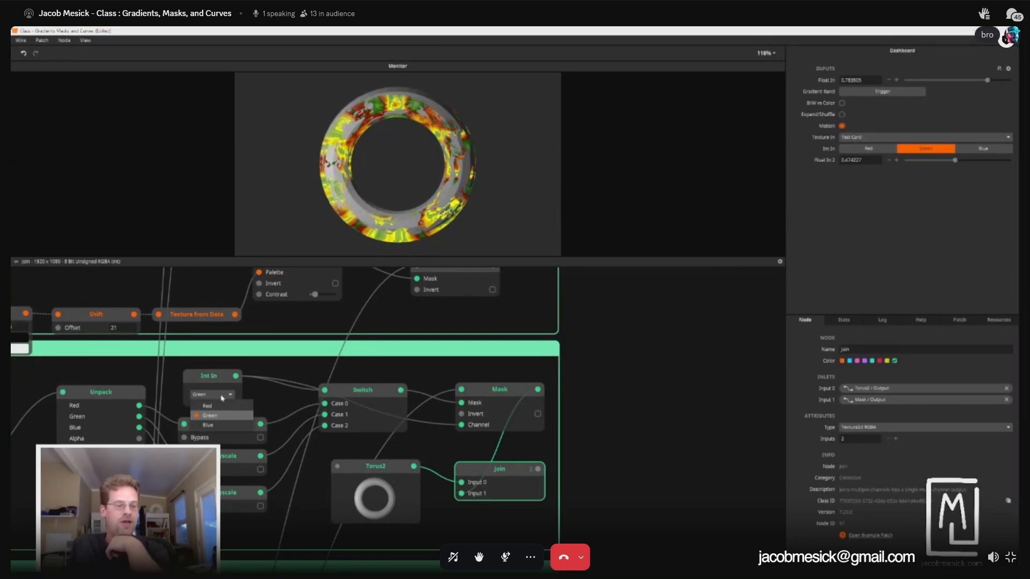
{"action": "left_click", "coordinate": [227, 424]}
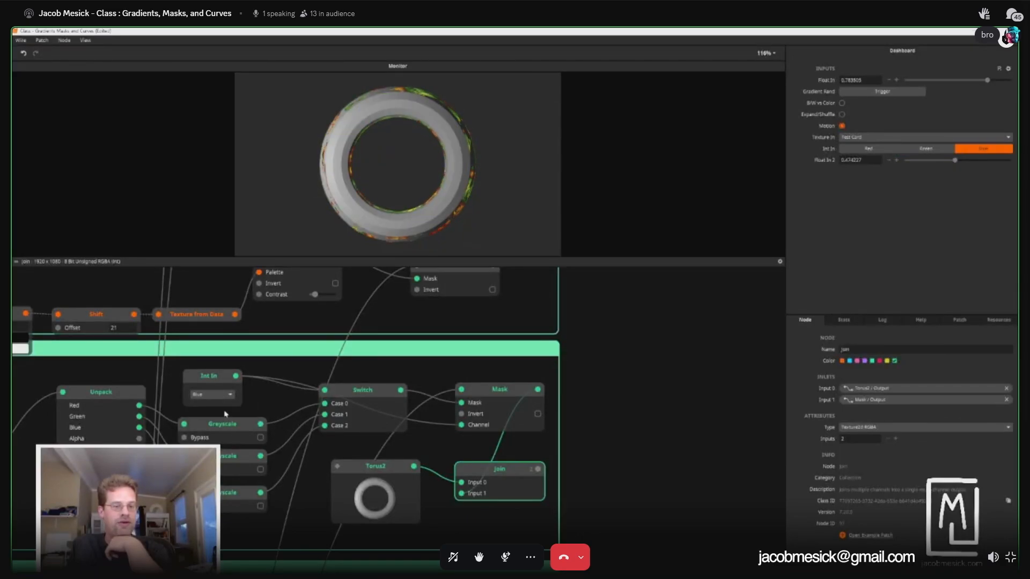
{"action": "left_click", "coordinate": [214, 395]}
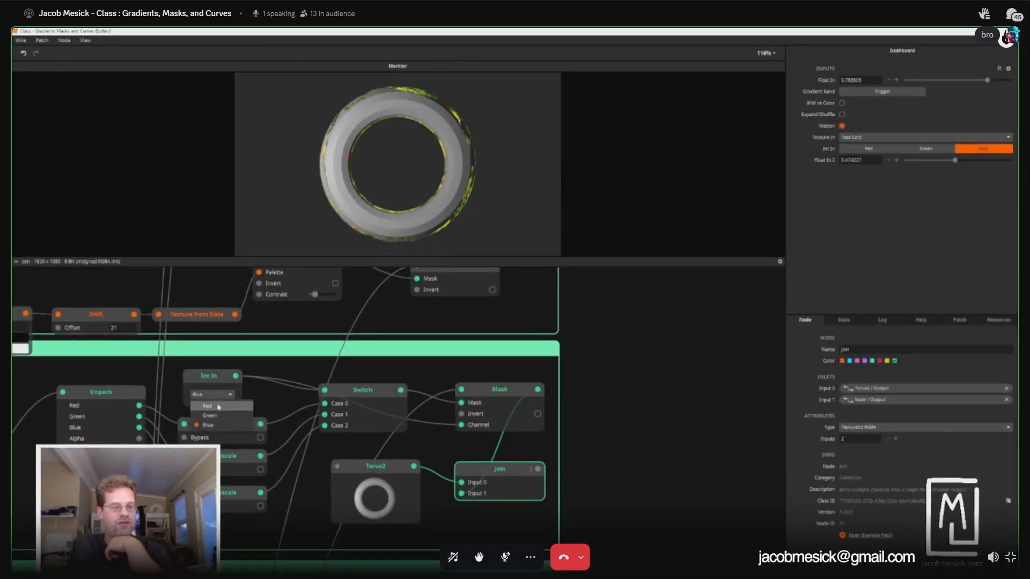
{"action": "left_click", "coordinate": [216, 404]}
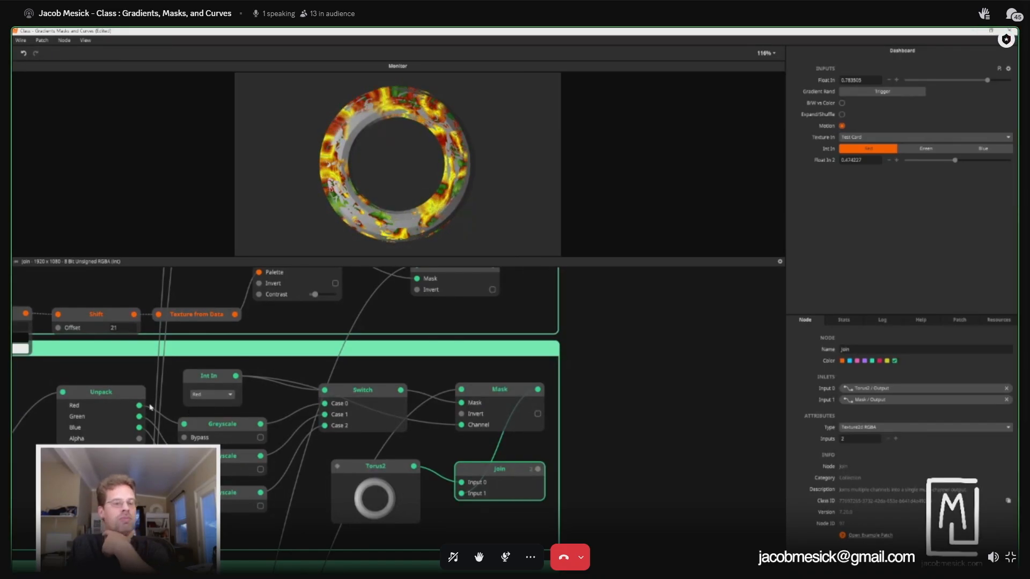
Step: Preview the Wild normal map image in the RGB masking example and move the Merge node up between it and Unpack
{"action": "left_click_drag", "start_coordinate": [195, 471], "coordinate": [655, 465]}
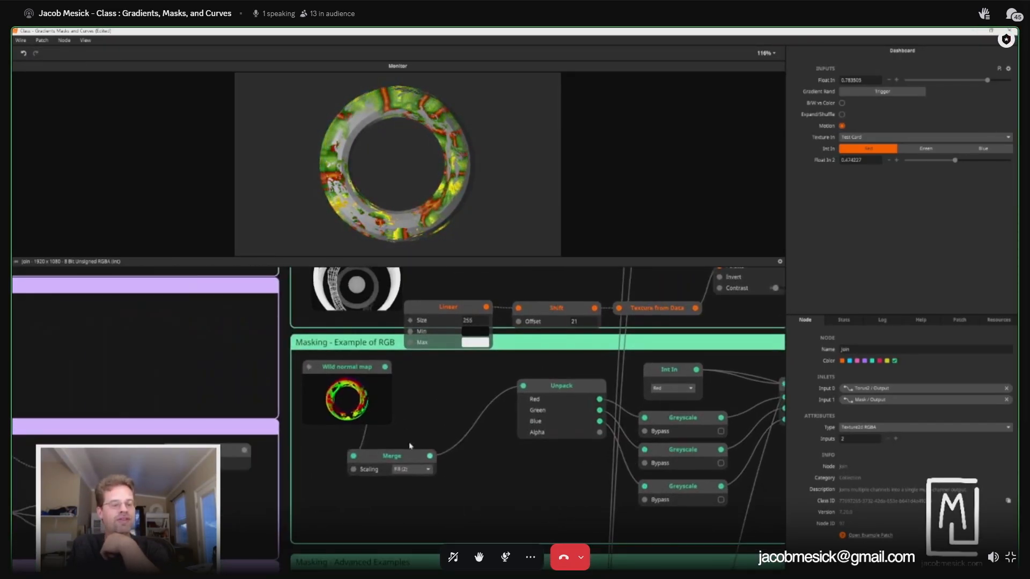
{"action": "left_click", "coordinate": [337, 369]}
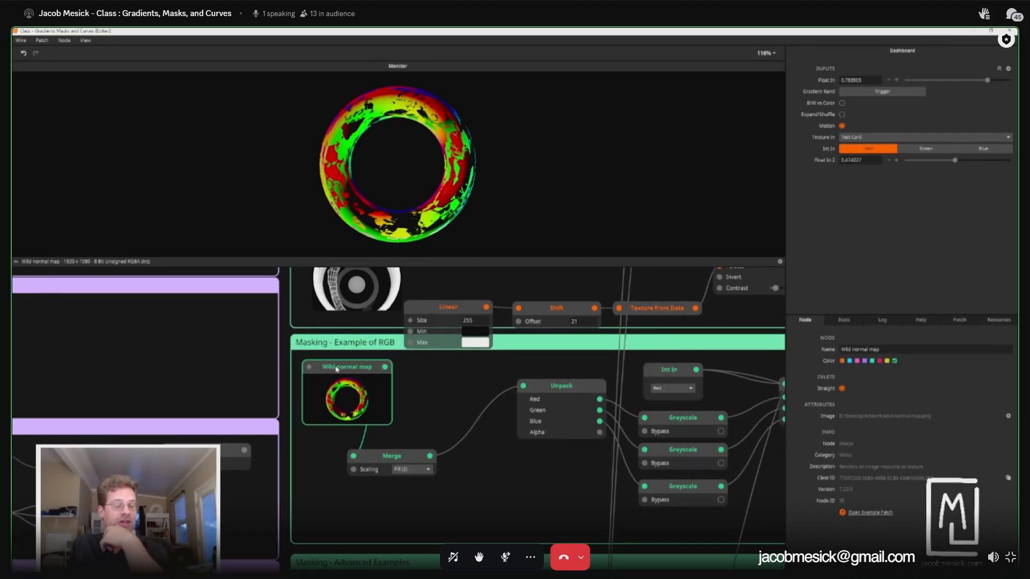
{"action": "left_click_drag", "start_coordinate": [414, 454], "coordinate": [464, 404]}
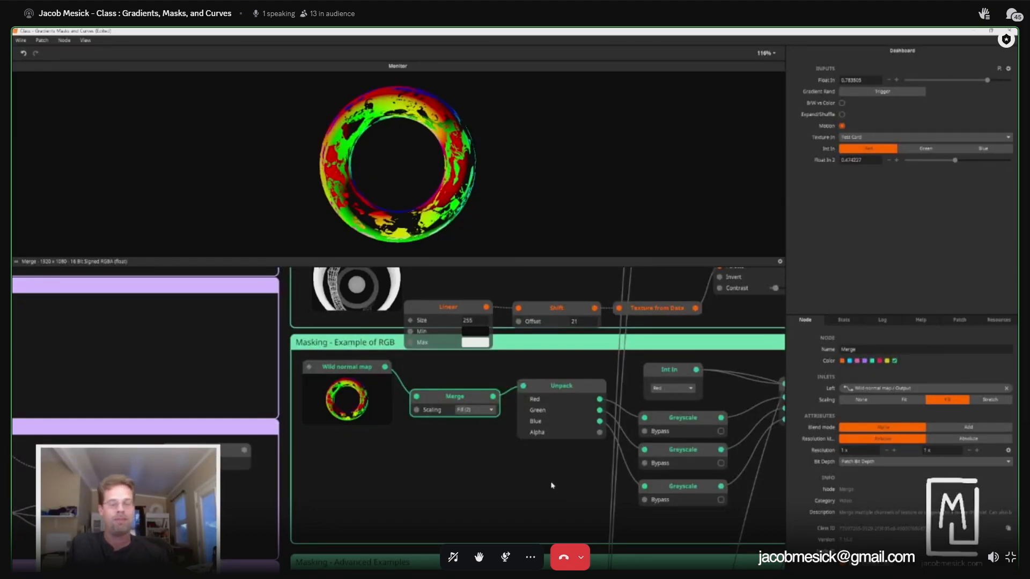
Step: Preview the Background image node in the Masking - Advanced Examples section
{"action": "scroll", "coordinate": [507, 511], "scroll_direction": "right", "scroll_amount": 8}
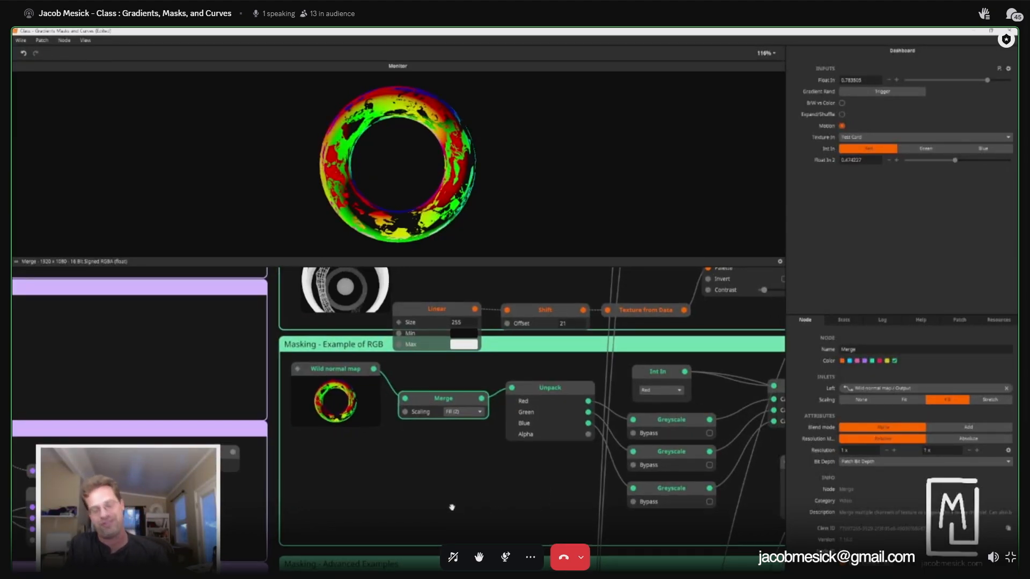
{"action": "scroll", "coordinate": [451, 503], "scroll_direction": "down", "scroll_amount": 5}
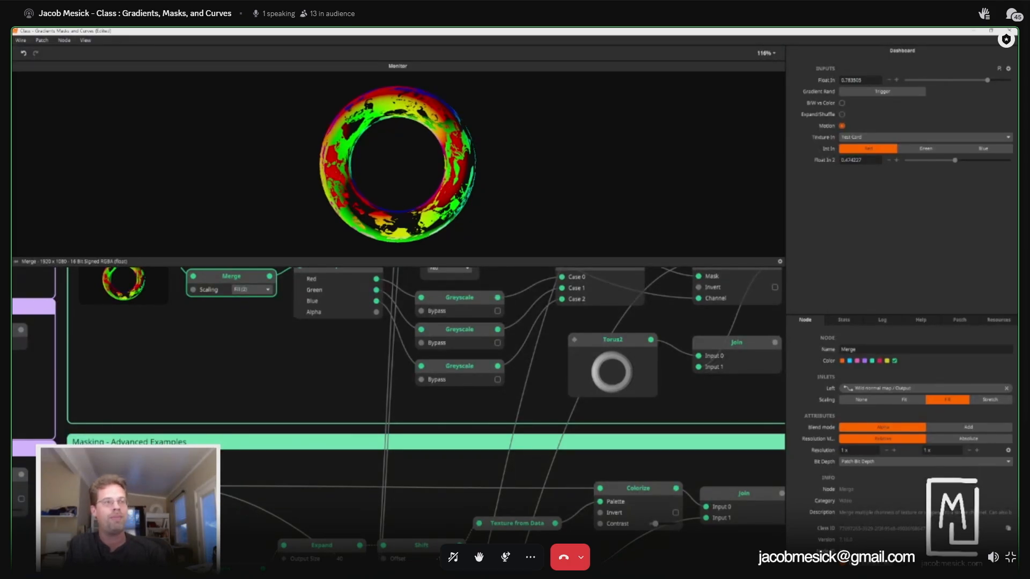
{"action": "left_click", "coordinate": [127, 487]}
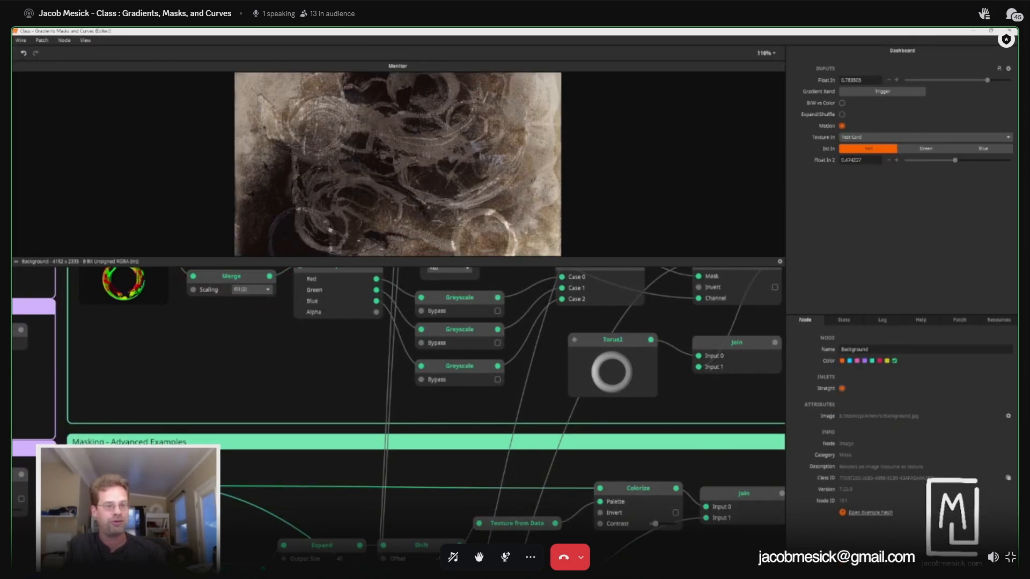
{"action": "scroll", "coordinate": [368, 396], "scroll_direction": "down", "scroll_amount": 5}
{"action": "scroll", "coordinate": [369, 396], "scroll_direction": "left", "scroll_amount": 6}
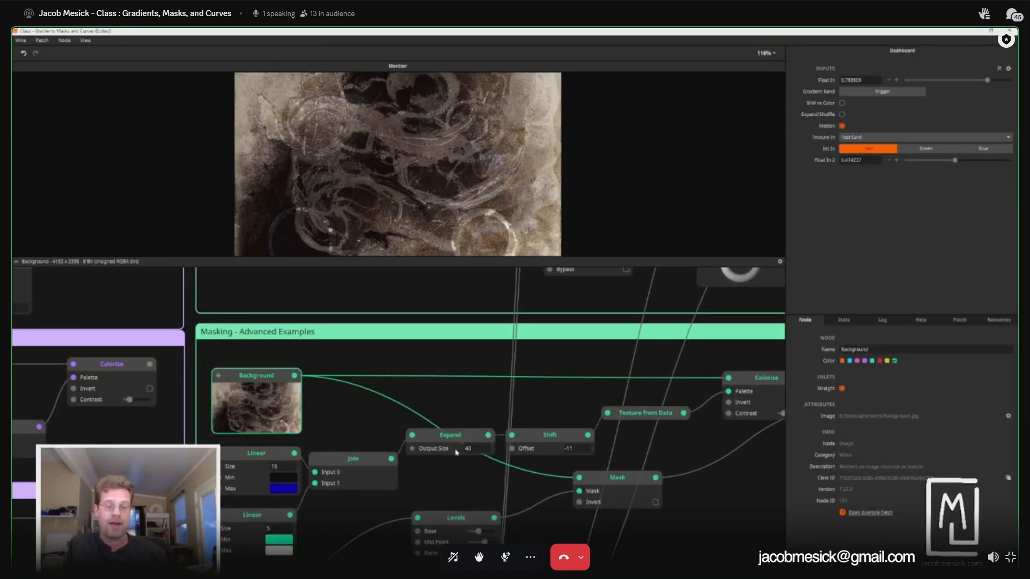
{"action": "left_click_drag", "start_coordinate": [654, 474], "coordinate": [521, 525]}
{"action": "left_click_drag", "start_coordinate": [287, 457], "coordinate": [390, 406]}
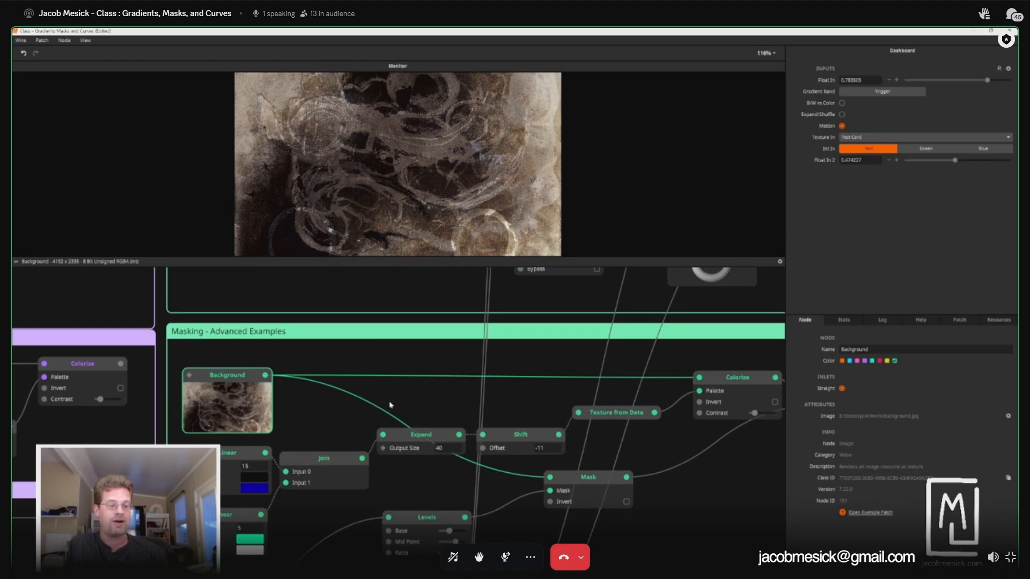
Step: Follow the gradient chain from the color Join through Expand, Shift and Texture from Data, and preview the Colorize output
{"action": "left_click", "coordinate": [254, 473]}
{"action": "left_click", "coordinate": [338, 475]}
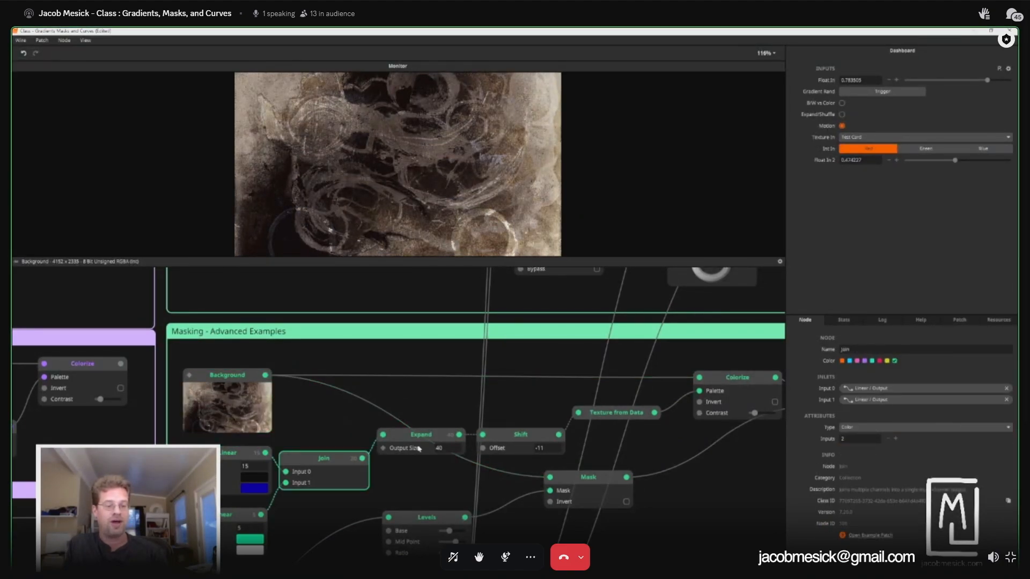
{"action": "left_click", "coordinate": [419, 449]}
{"action": "left_click", "coordinate": [516, 441]}
{"action": "left_click", "coordinate": [627, 413]}
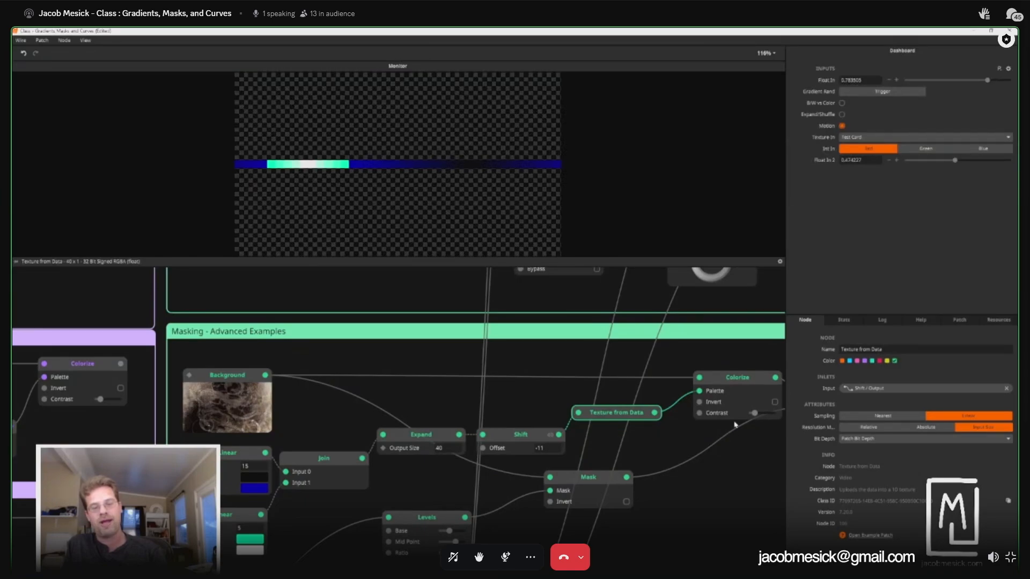
{"action": "left_click", "coordinate": [752, 386]}
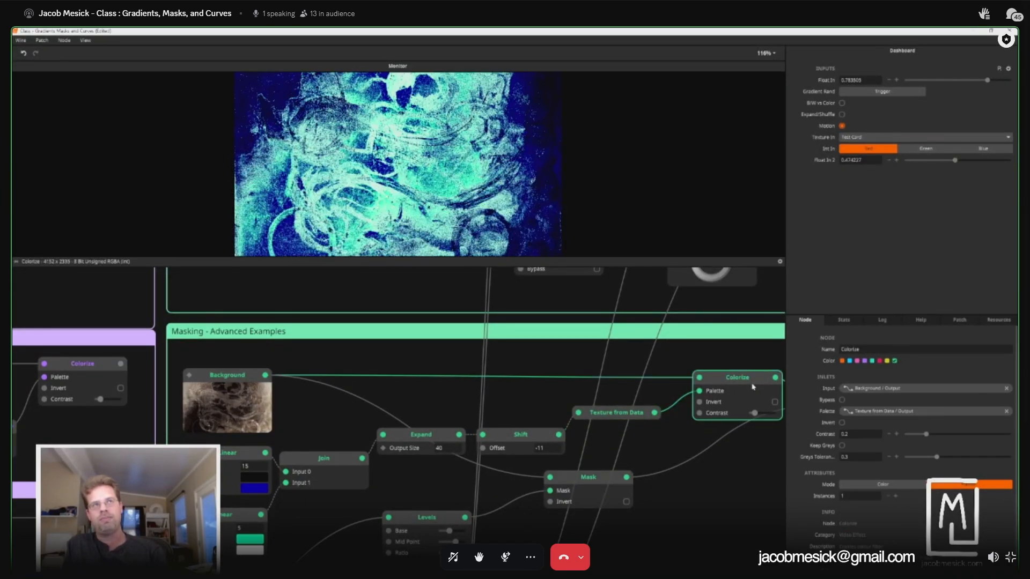
{"action": "left_click_drag", "start_coordinate": [752, 387], "coordinate": [456, 372]}
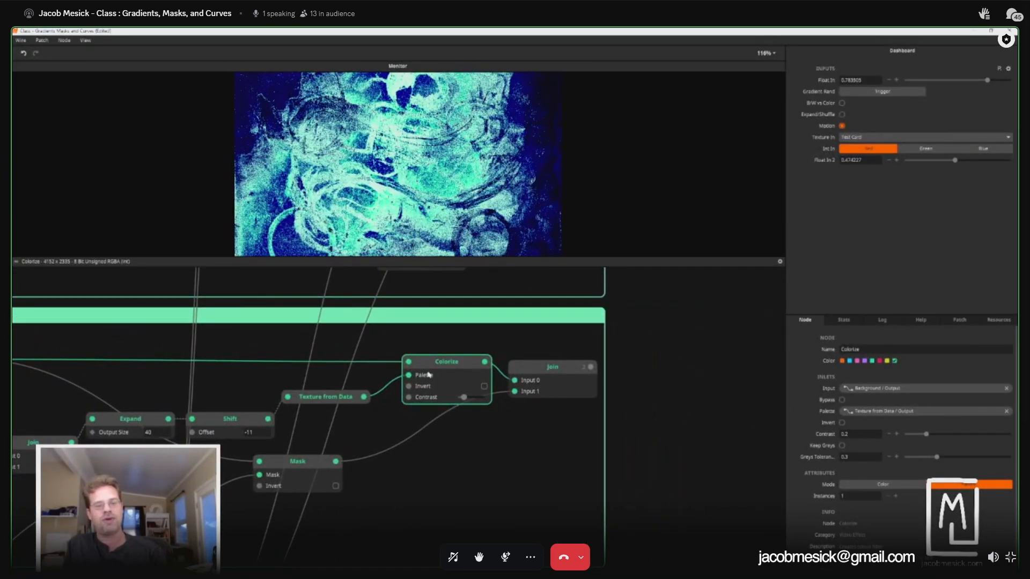
Step: Preview the Mask node applied to the Background image and the Levels node that feeds its mask inlet
{"action": "left_click_drag", "start_coordinate": [319, 452], "coordinate": [583, 443]}
{"action": "left_click", "coordinate": [206, 343]}
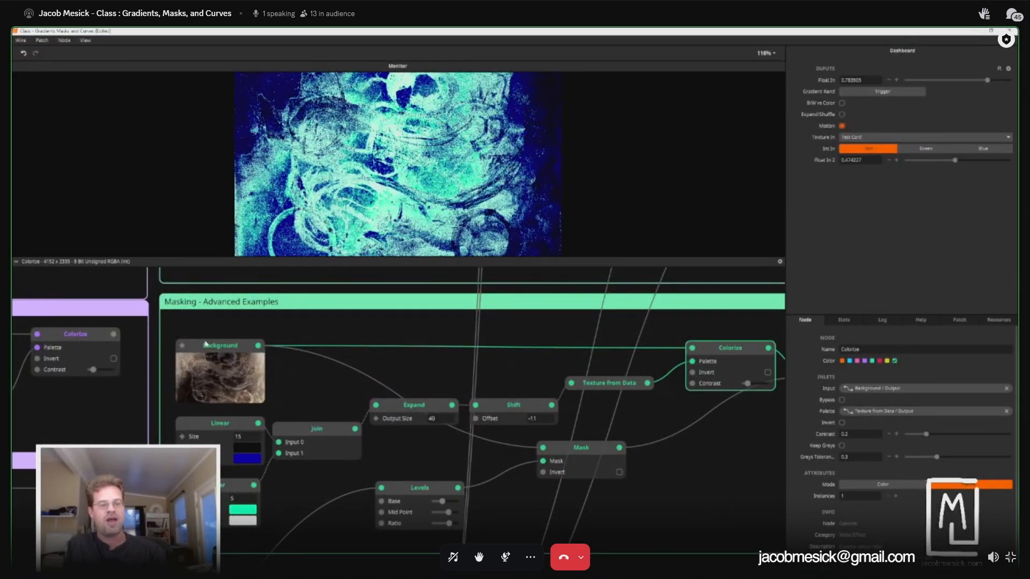
{"action": "left_click", "coordinate": [580, 448]}
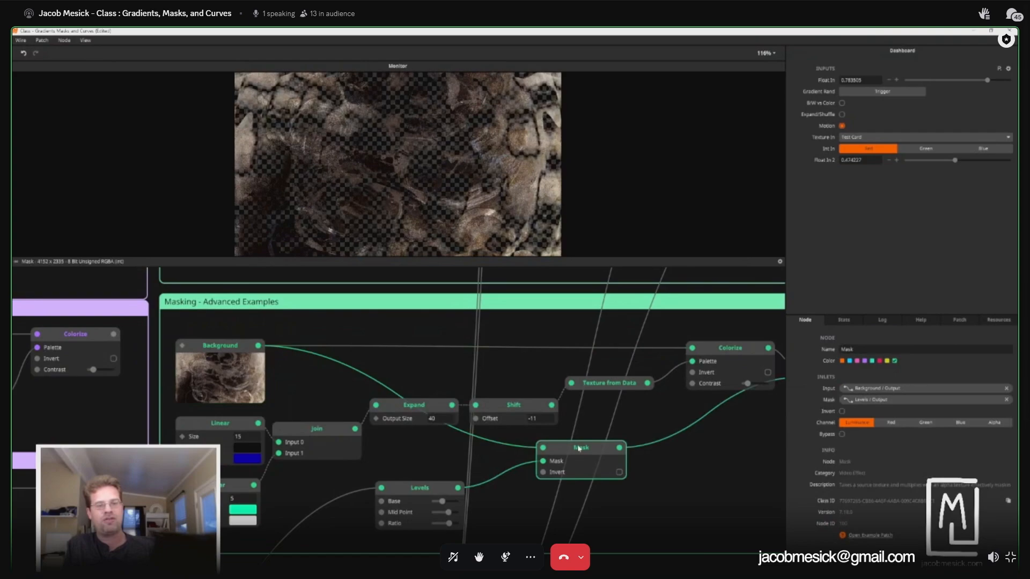
{"action": "left_click", "coordinate": [408, 491]}
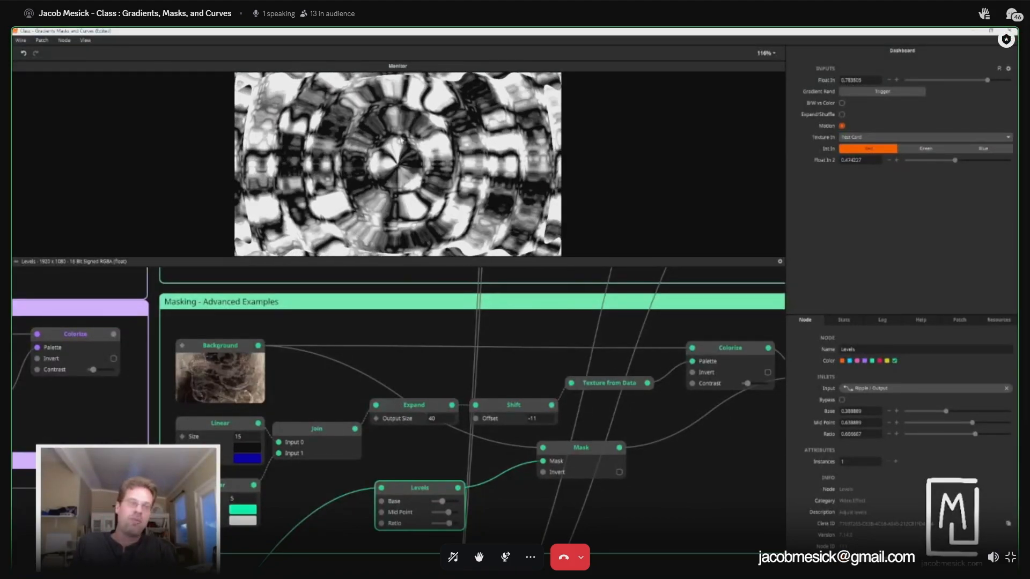
{"action": "left_click", "coordinate": [583, 459]}
Step: Preview the final Join that combines Colorize and Mask, and review the masking example sections around it
{"action": "scroll", "coordinate": [739, 492], "scroll_direction": "right", "scroll_amount": 5}
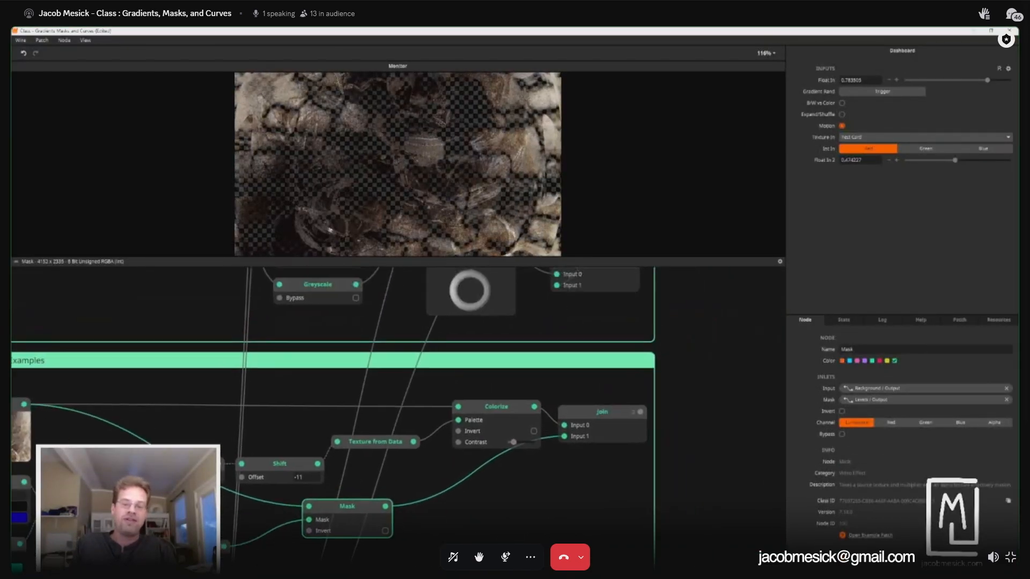
{"action": "left_click", "coordinate": [594, 412]}
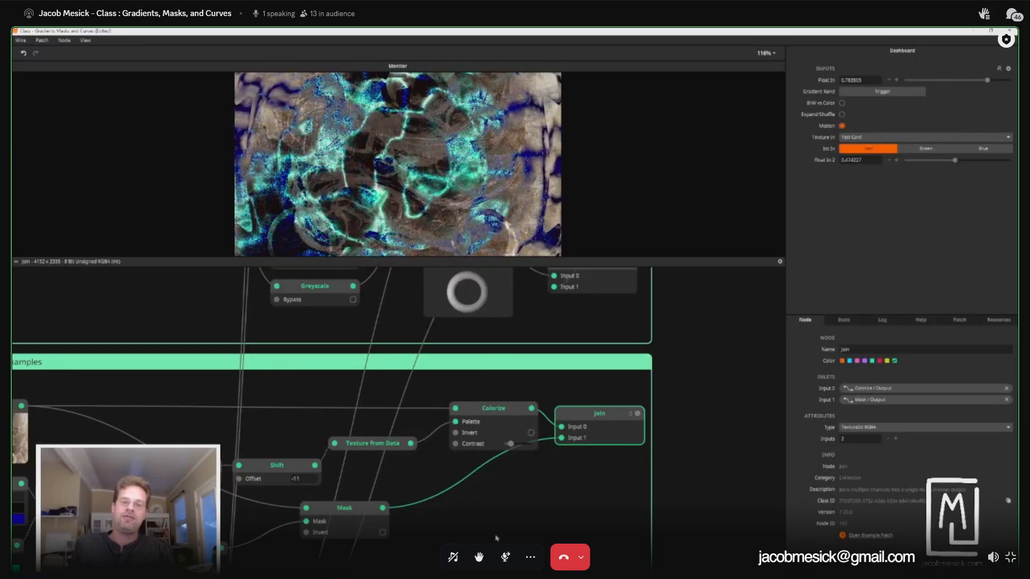
{"action": "scroll", "coordinate": [503, 538], "scroll_direction": "down", "scroll_amount": 3}
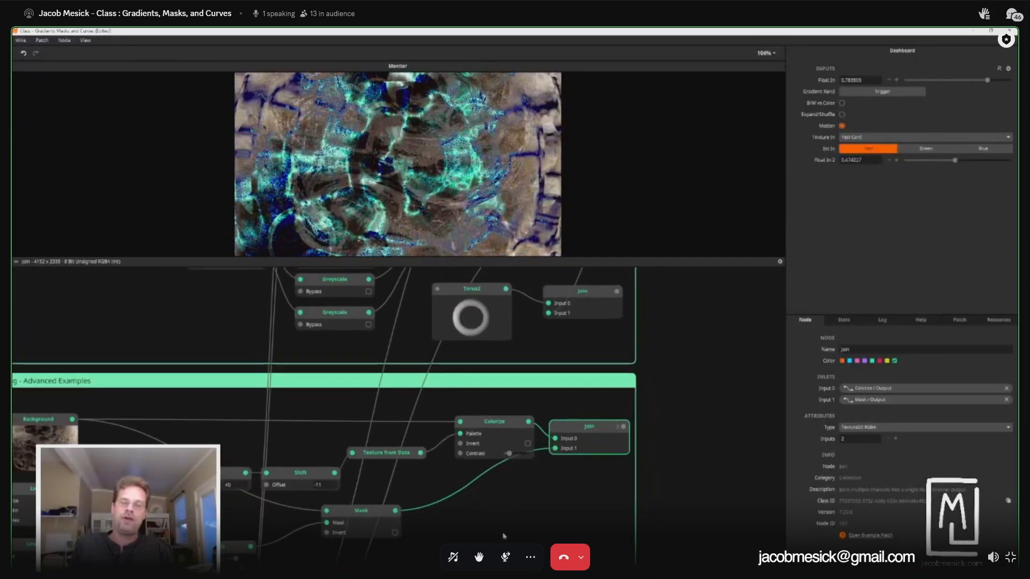
{"action": "left_click_drag", "start_coordinate": [567, 496], "coordinate": [597, 454]}
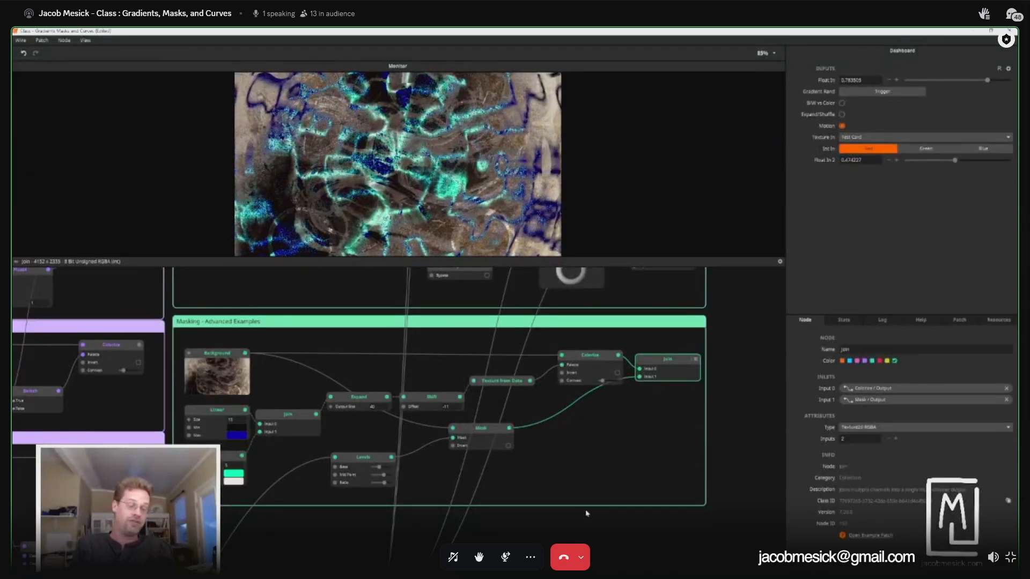
{"action": "scroll", "coordinate": [554, 474], "scroll_direction": "up", "scroll_amount": 3}
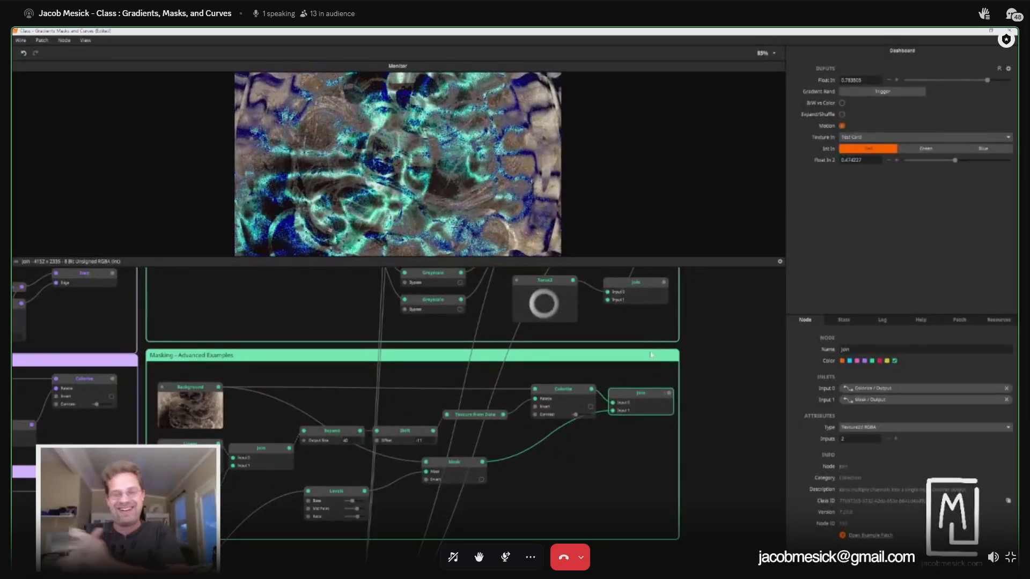
{"action": "left_click_drag", "start_coordinate": [703, 361], "coordinate": [553, 399]}
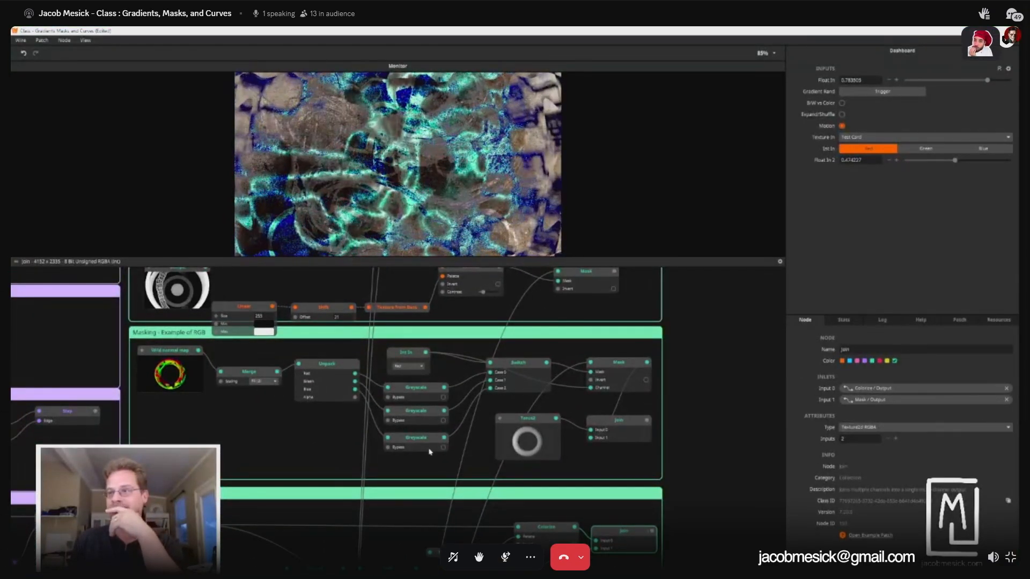
{"action": "left_click_drag", "start_coordinate": [413, 462], "coordinate": [425, 324]}
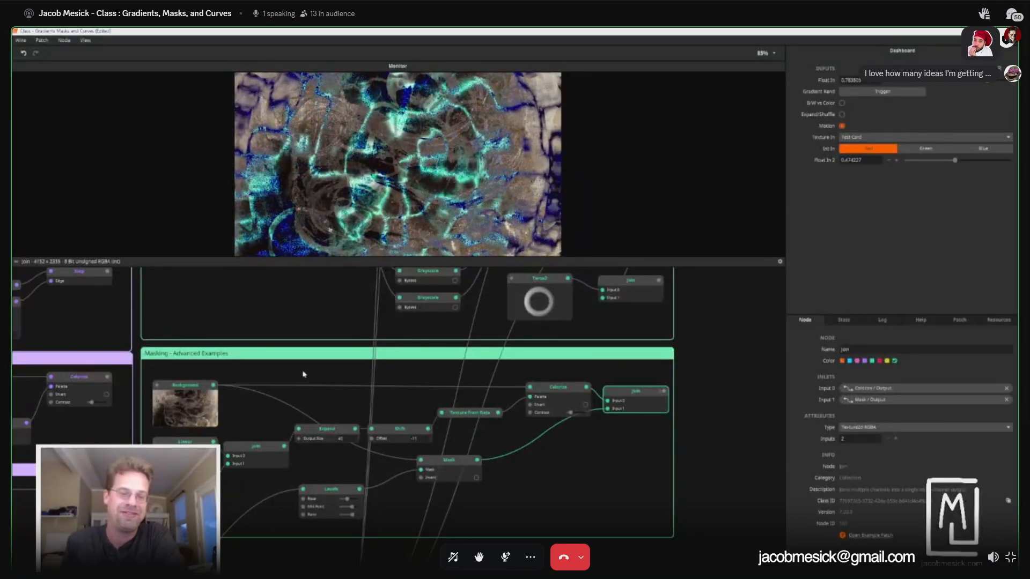
Step: Open the recent patch Class - Curves.wire without saving the changes to the current patch
{"action": "left_click", "coordinate": [41, 40]}
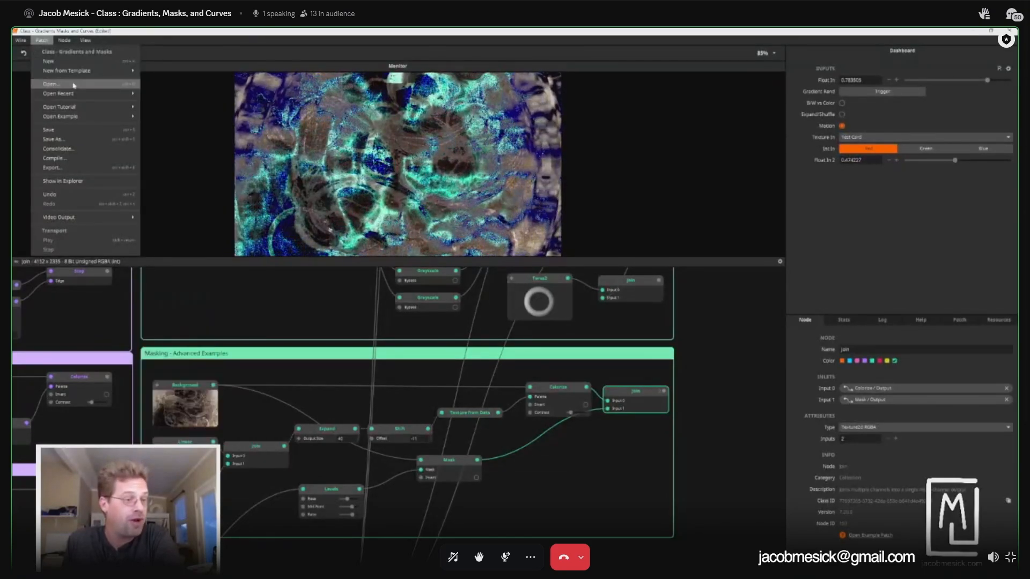
{"action": "mouse_move", "coordinate": [74, 93]}
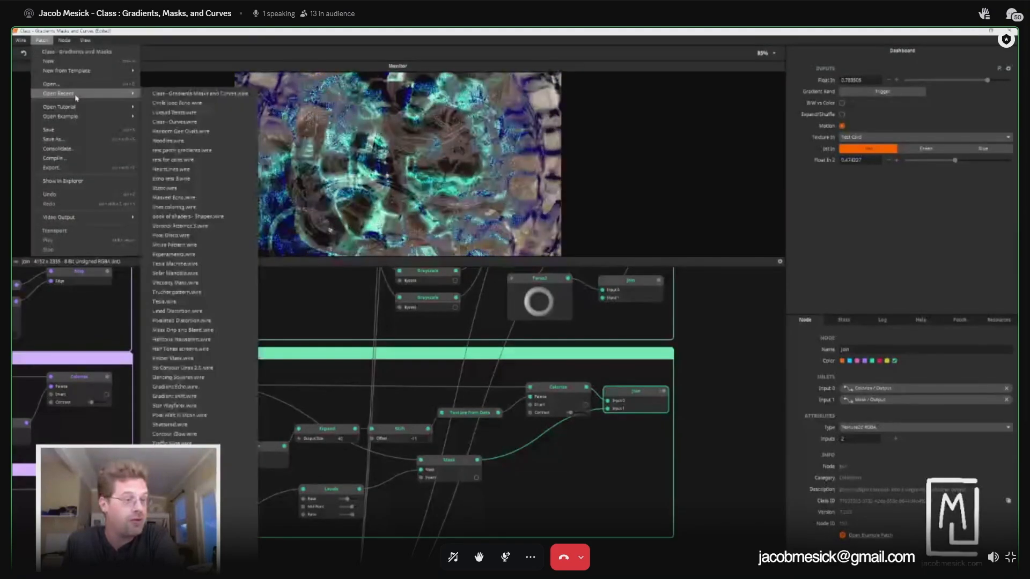
{"action": "left_click", "coordinate": [182, 124]}
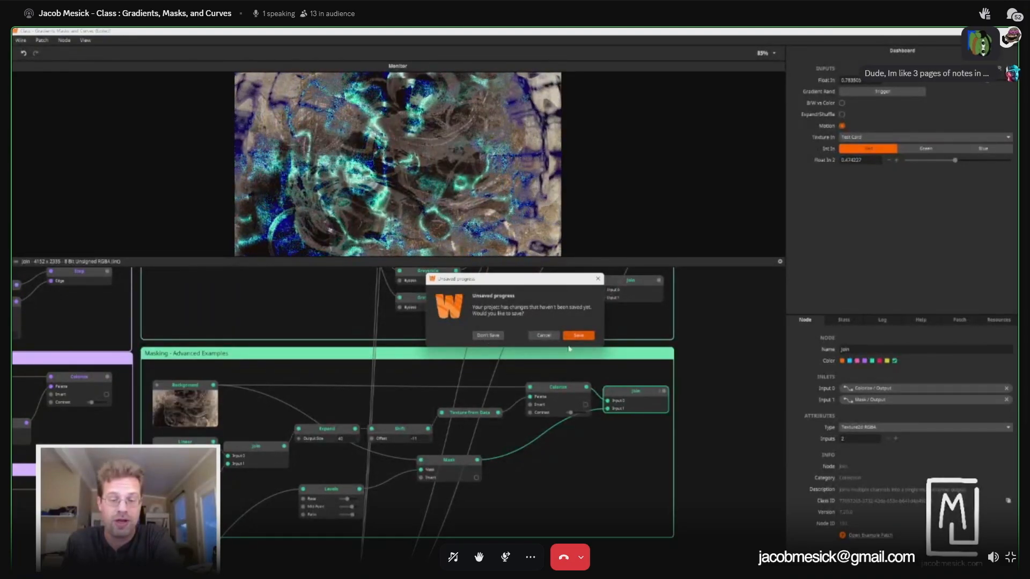
{"action": "left_click", "coordinate": [490, 337]}
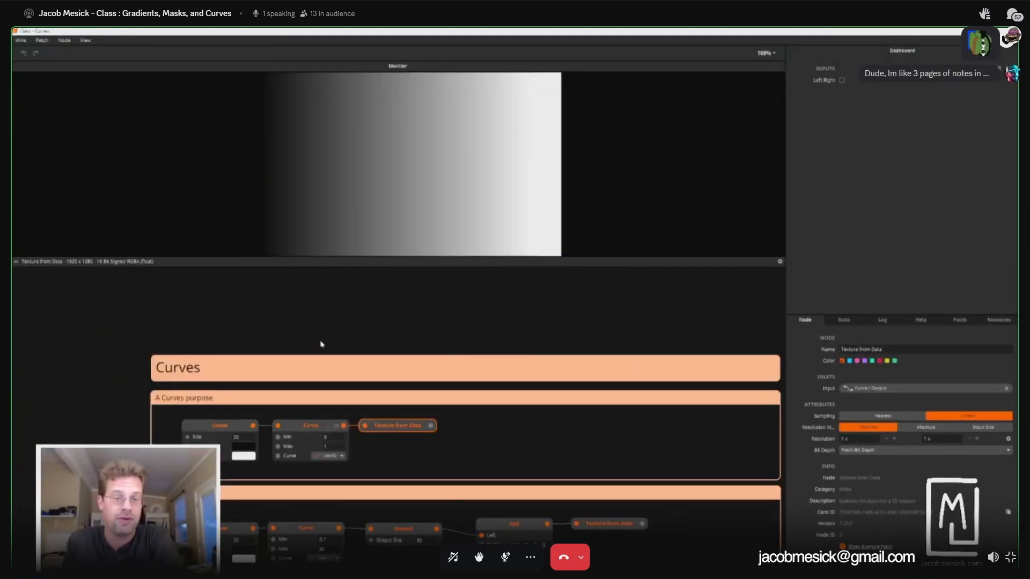
Step: Examine the Linear, Curve and Texture from Data nodes in the A Curves purpose section
{"action": "scroll", "coordinate": [248, 294], "scroll_direction": "down", "scroll_amount": 2}
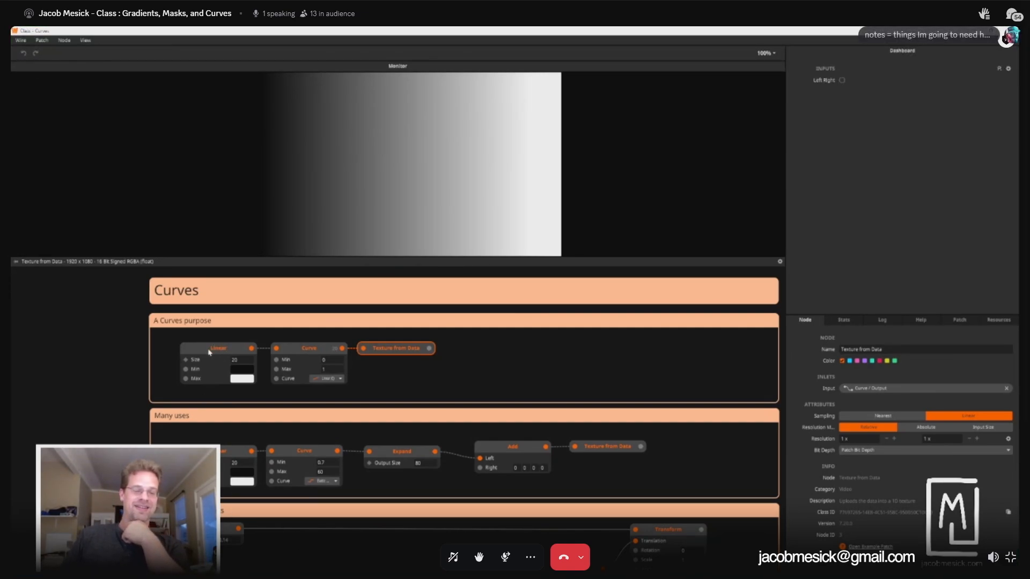
{"action": "mouse_move", "coordinate": [187, 378]}
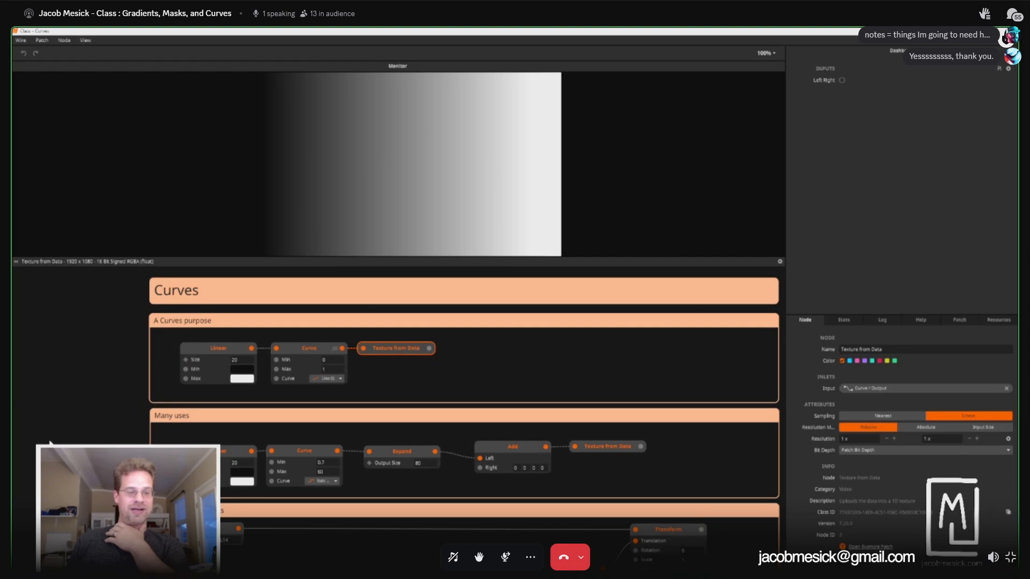
{"action": "scroll", "coordinate": [54, 436], "scroll_direction": "down", "scroll_amount": 4}
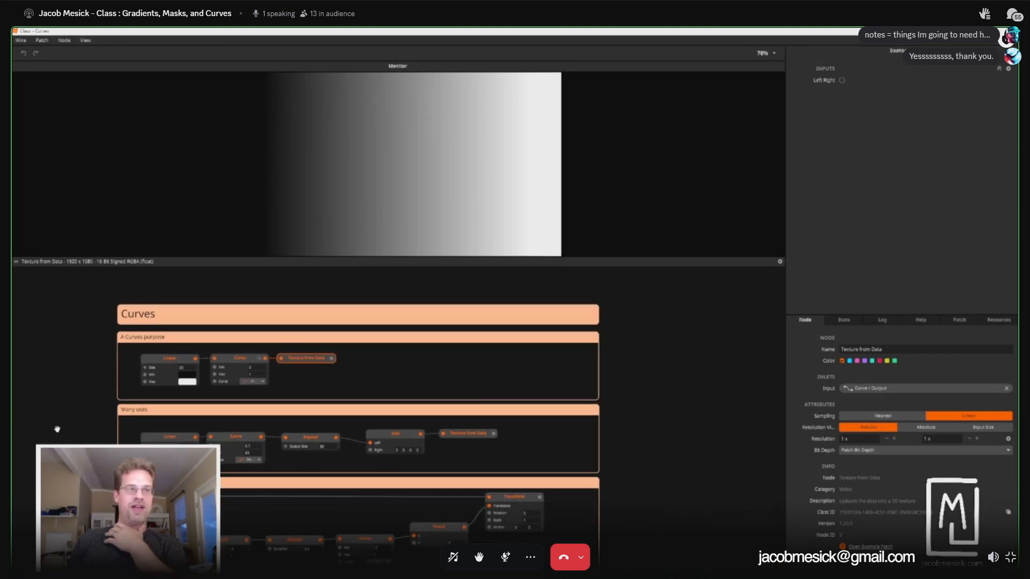
{"action": "left_click_drag", "start_coordinate": [57, 429], "coordinate": [94, 412]}
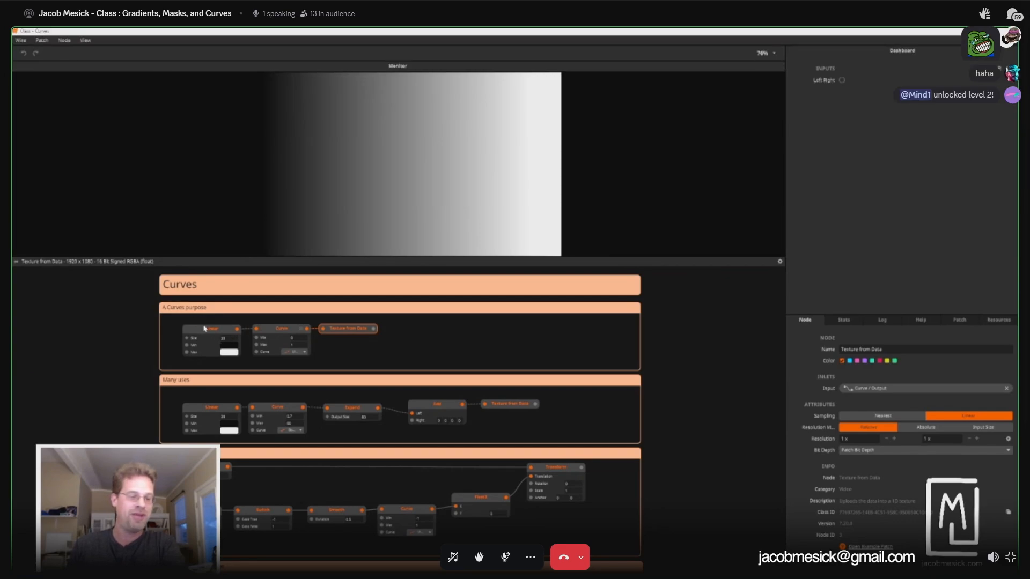
{"action": "left_click", "coordinate": [207, 332]}
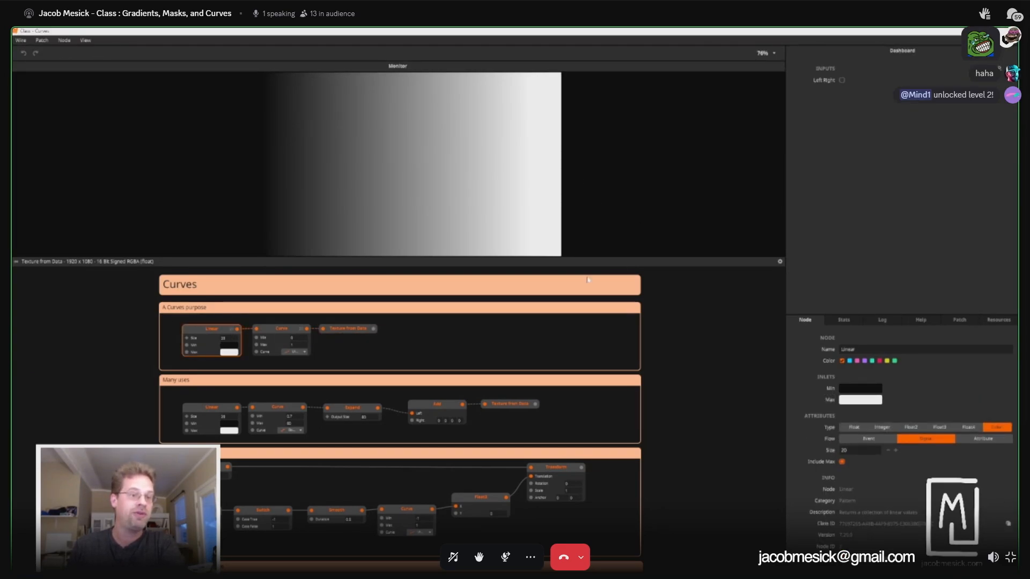
{"action": "left_click", "coordinate": [276, 336]}
{"action": "left_click", "coordinate": [348, 328]}
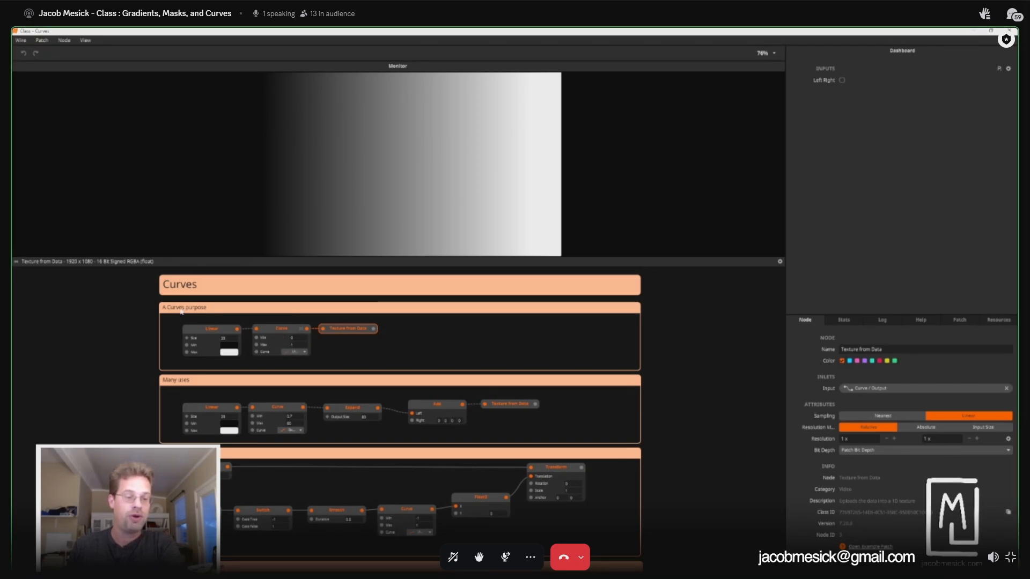
Step: Try the Quadratic In, Quadratic Out and Quadratic In/Out curves on the Curve node in the A Curves purpose section
{"action": "scroll", "coordinate": [284, 342], "scroll_direction": "up", "scroll_amount": 5}
{"action": "scroll", "coordinate": [368, 396], "scroll_direction": "up", "scroll_amount": 2}
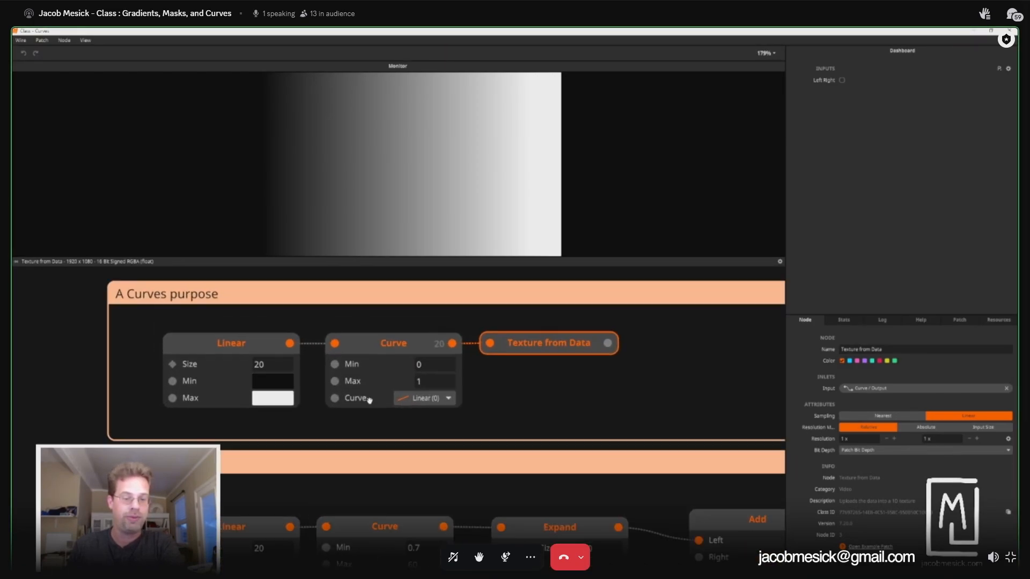
{"action": "left_click", "coordinate": [437, 419]}
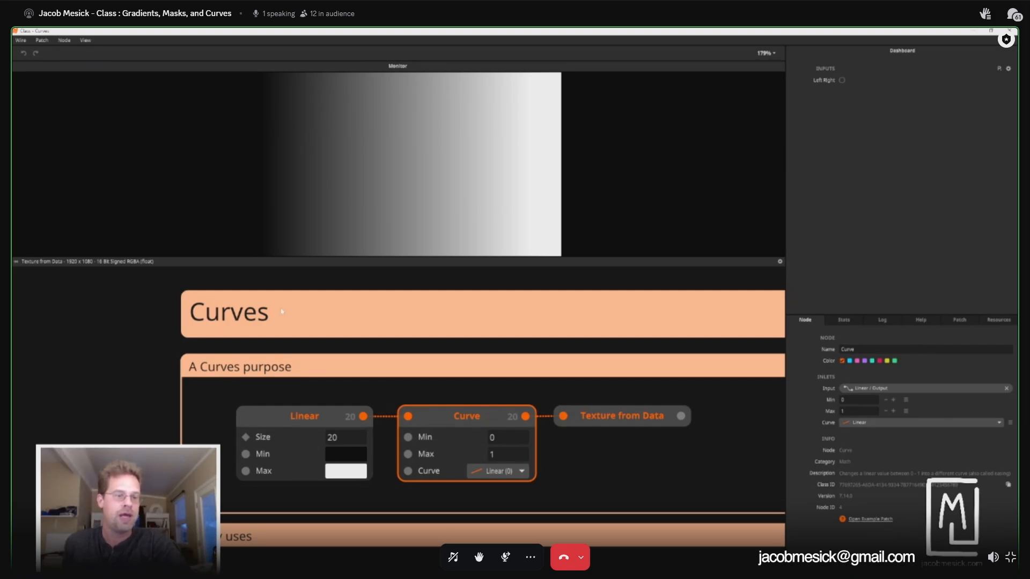
{"action": "left_click", "coordinate": [496, 475]}
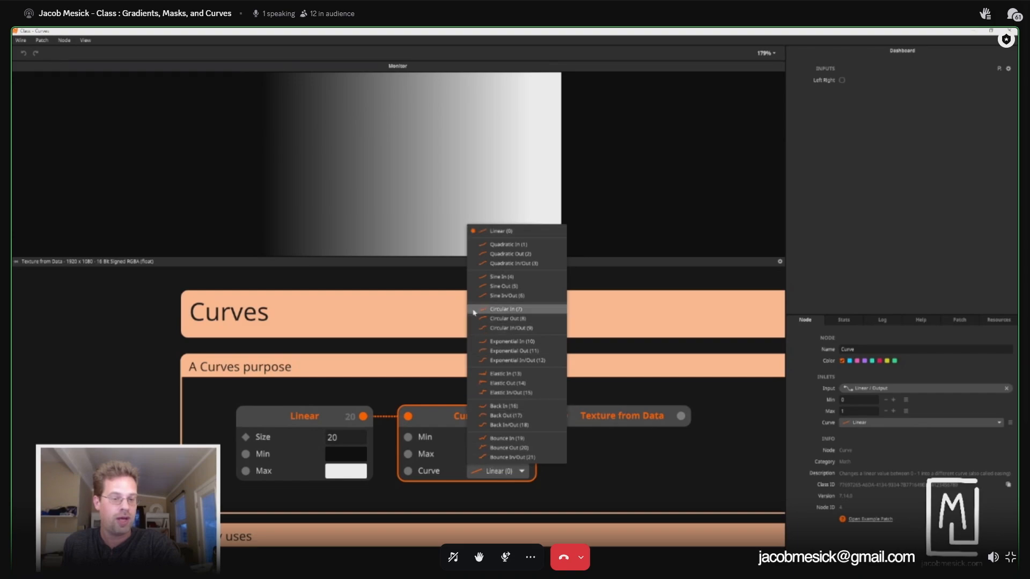
{"action": "left_click", "coordinate": [497, 250]}
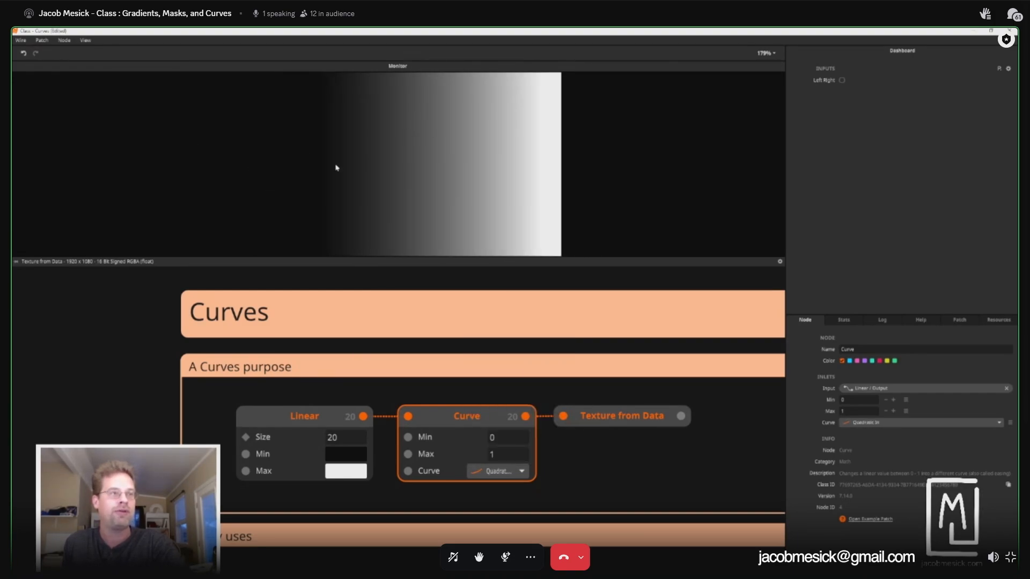
{"action": "left_click", "coordinate": [496, 476]}
{"action": "left_click", "coordinate": [523, 255]}
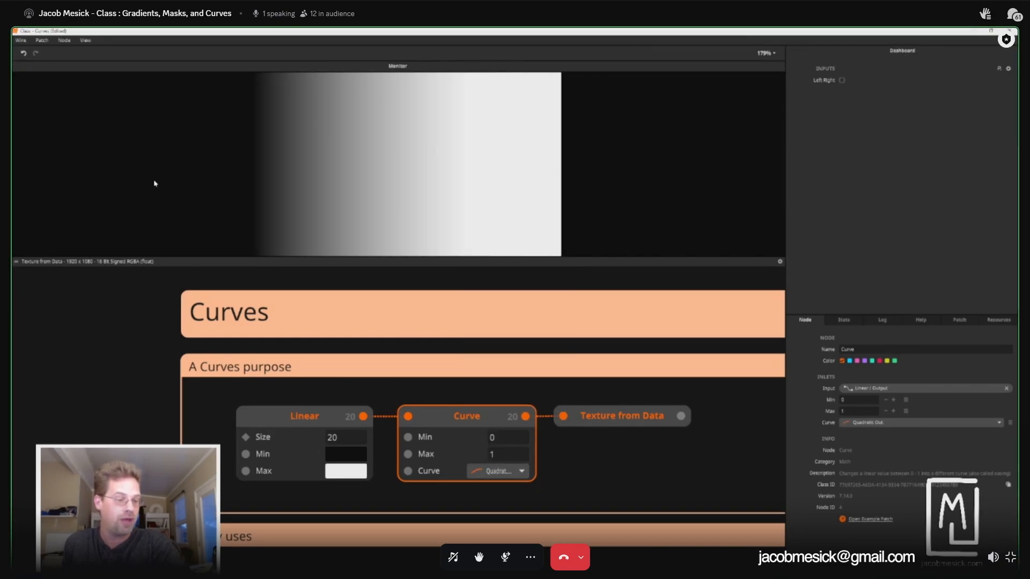
{"action": "left_click", "coordinate": [492, 478]}
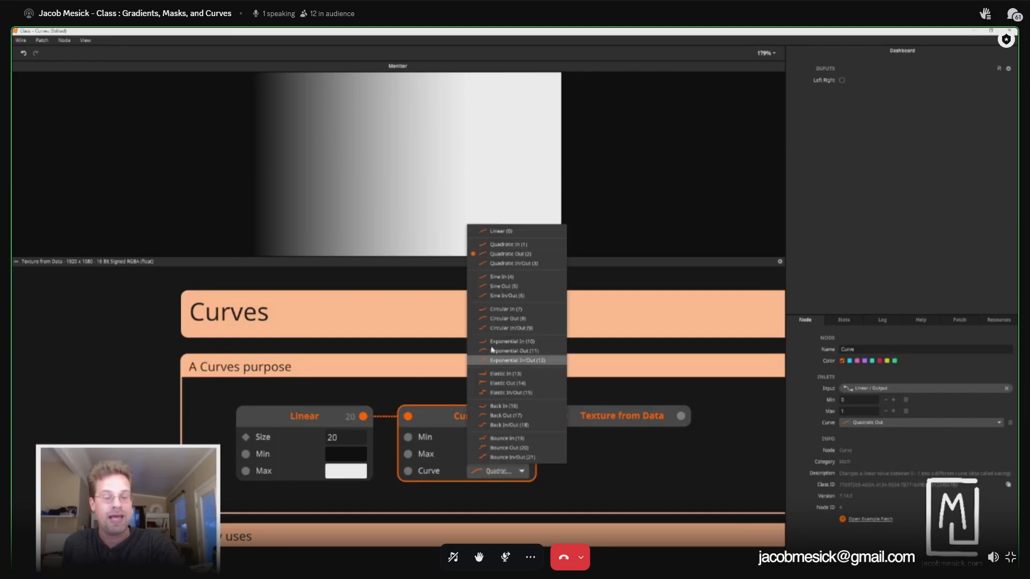
{"action": "left_click", "coordinate": [519, 265]}
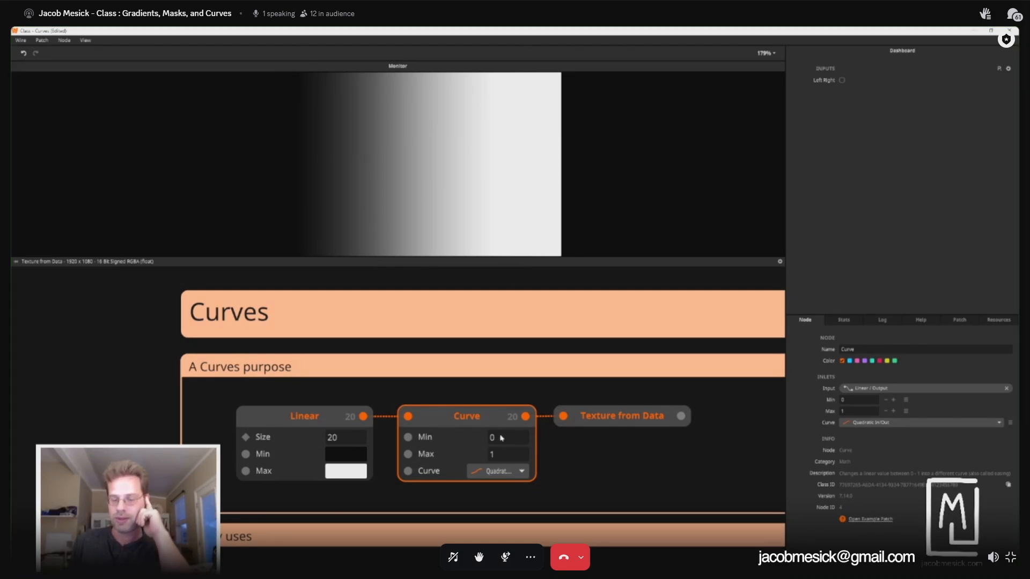
Step: Set the Curve node to Circular In and try a Max of 4 before returning Max to 1
{"action": "left_click", "coordinate": [492, 474]}
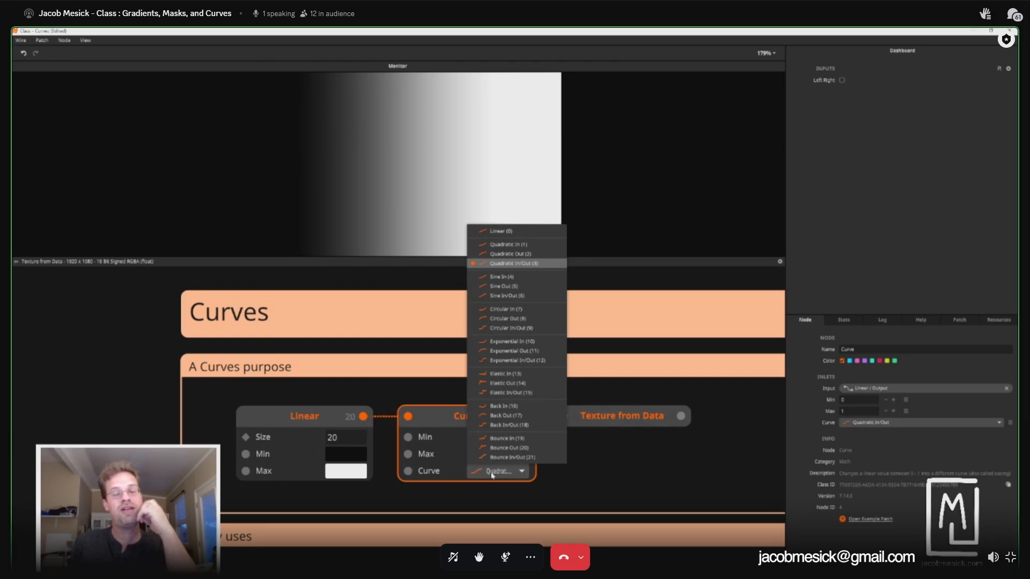
{"action": "left_click", "coordinate": [508, 312]}
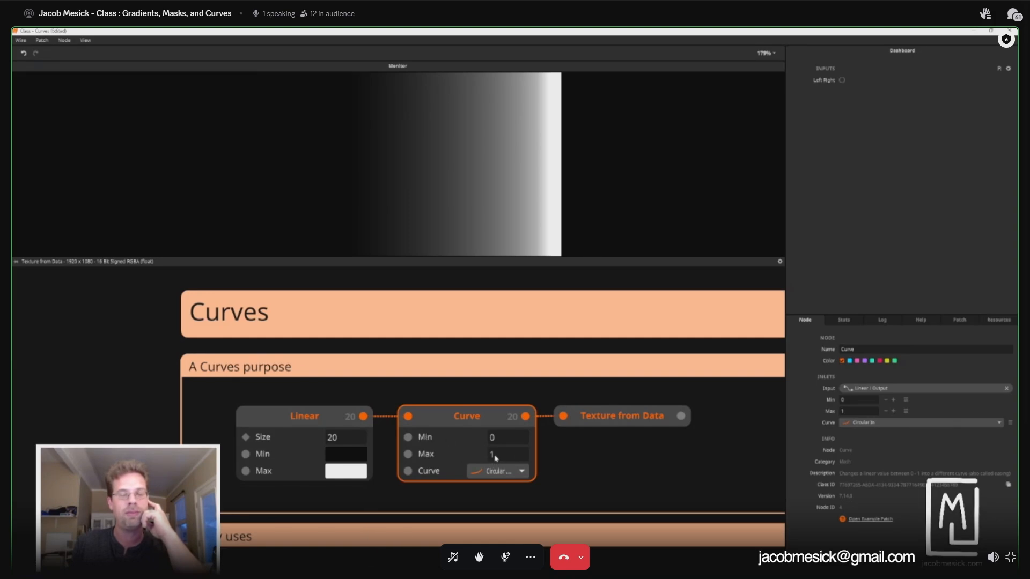
{"action": "left_click_drag", "start_coordinate": [494, 456], "coordinate": [496, 447]}
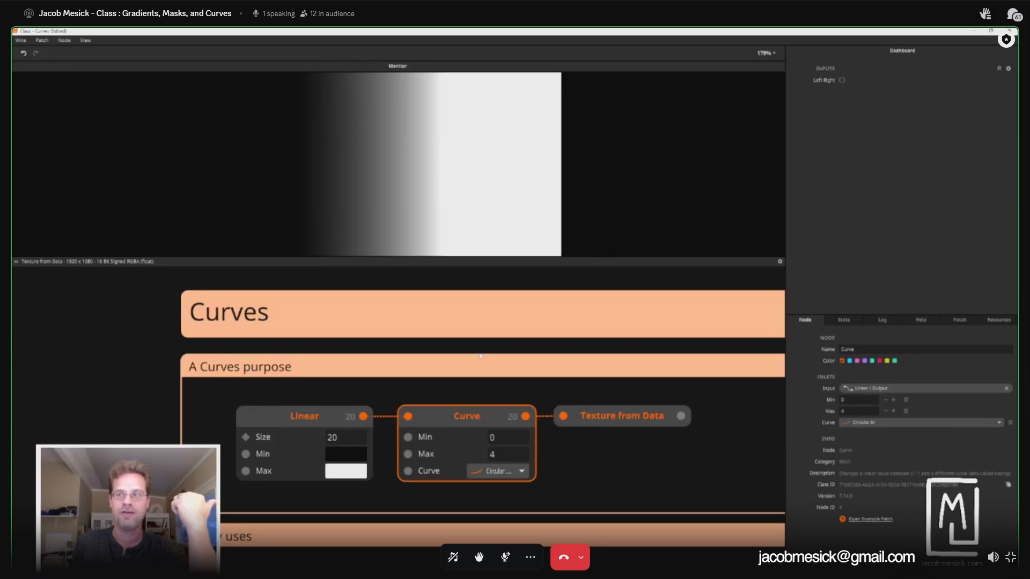
{"action": "mouse_move", "coordinate": [495, 454]}
{"action": "left_mouse_down"}
{"action": "mouse_move", "coordinate": [496, 437]}
{"action": "mouse_move", "coordinate": [500, 466]}
{"action": "mouse_move", "coordinate": [492, 427]}
{"action": "mouse_move", "coordinate": [492, 438]}
{"action": "left_mouse_up"}
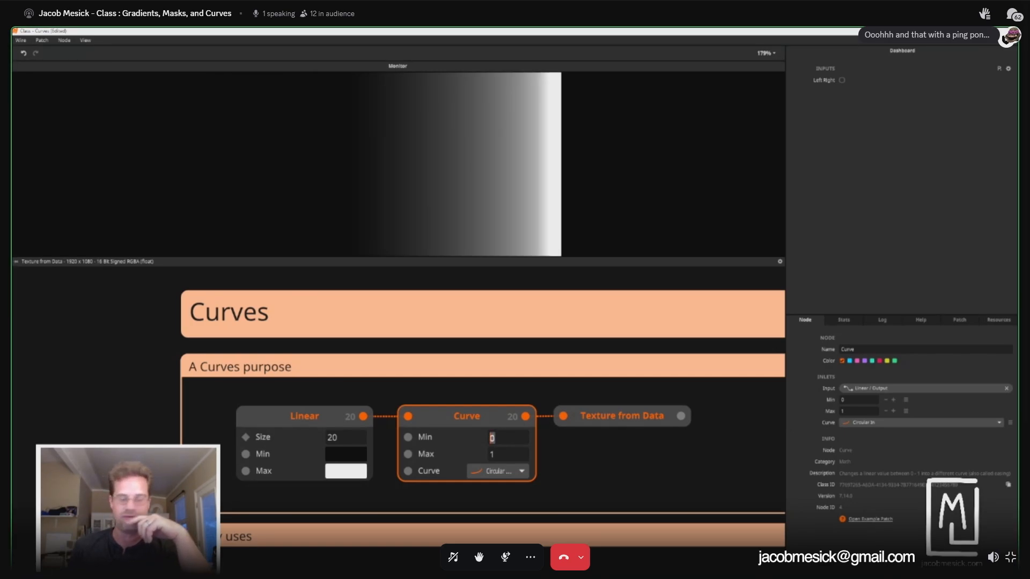
Step: Try a Min of 0.5 on the Curve node and replace it with -0.5
{"action": "type", "text": "0.5"}
{"action": "key", "text": "Return"}
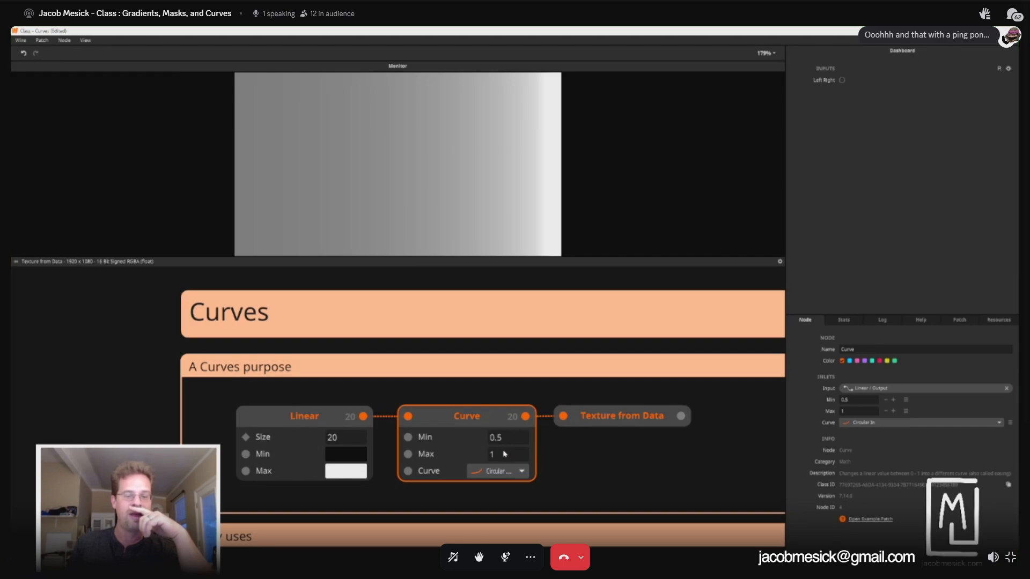
{"action": "left_click", "coordinate": [500, 441]}
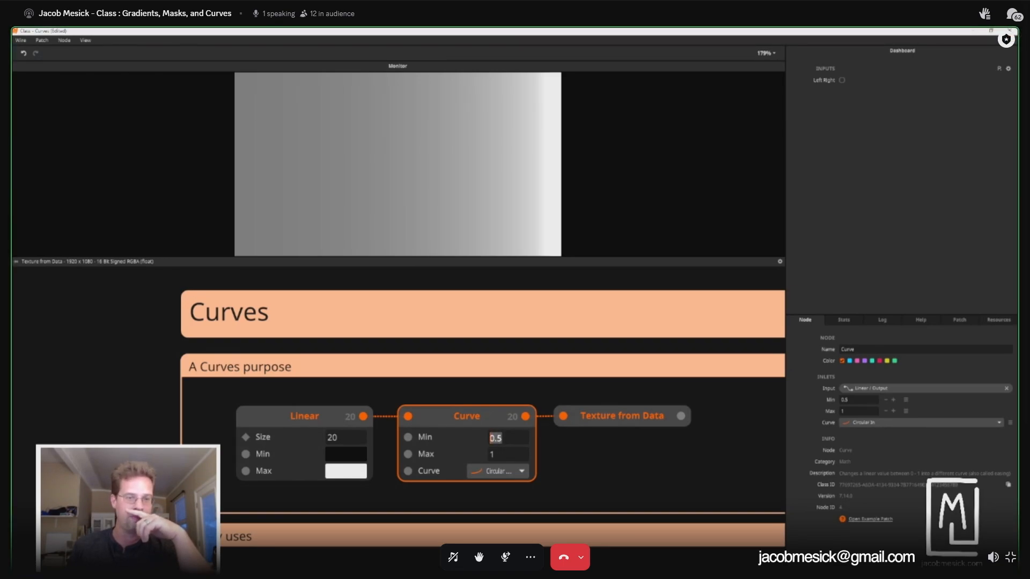
{"action": "type", "text": "-"}
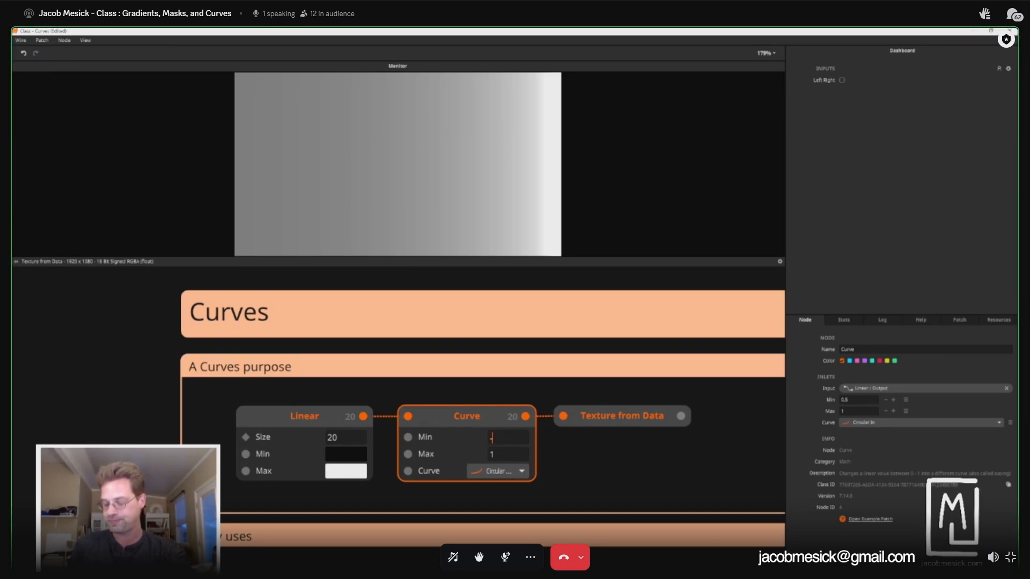
{"action": "type", "text": "0.5"}
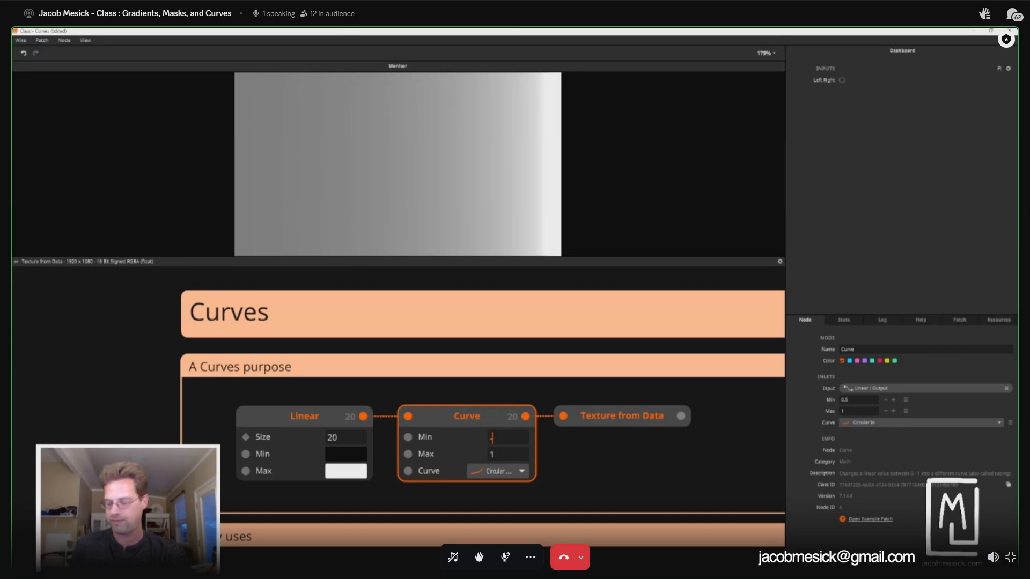
{"action": "key", "text": "Return"}
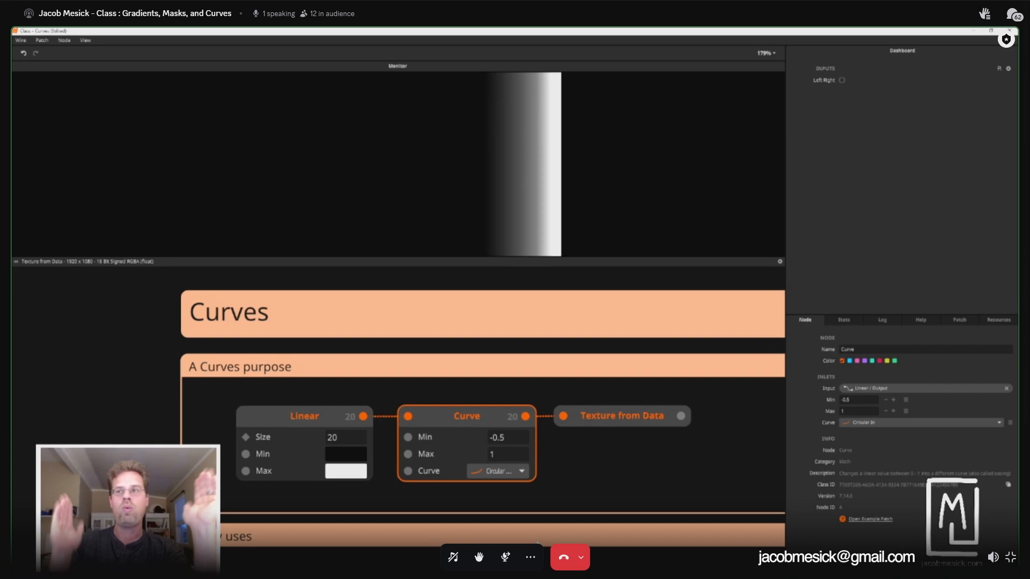
Step: Inspect the Expand node and preview the Texture from Data output in the Many uses section
{"action": "scroll", "coordinate": [536, 545], "scroll_direction": "down", "scroll_amount": 2}
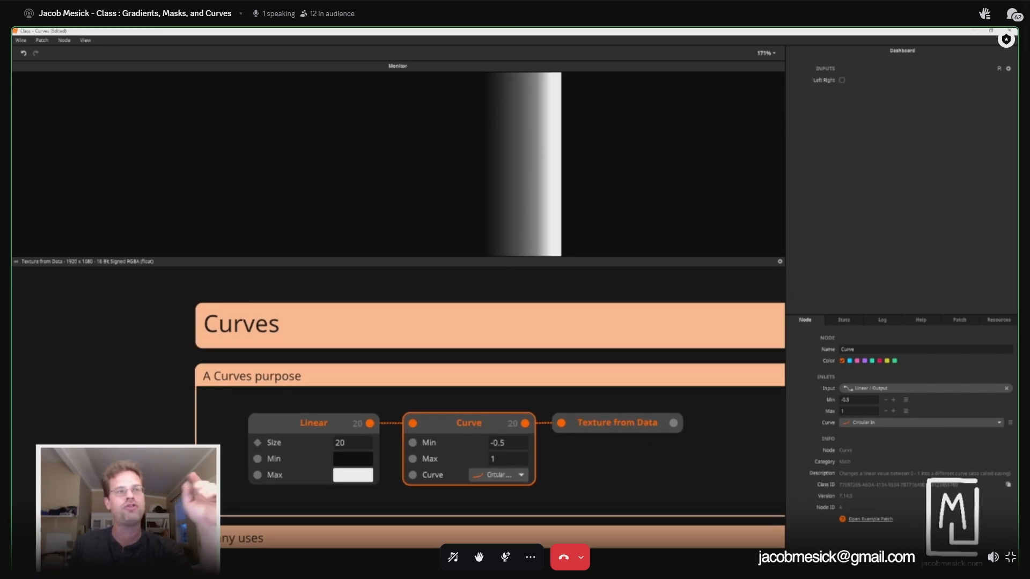
{"action": "left_click_drag", "start_coordinate": [488, 539], "coordinate": [372, 394]}
{"action": "scroll", "coordinate": [365, 394], "scroll_direction": "down", "scroll_amount": 2}
{"action": "scroll", "coordinate": [375, 460], "scroll_direction": "down", "scroll_amount": 1}
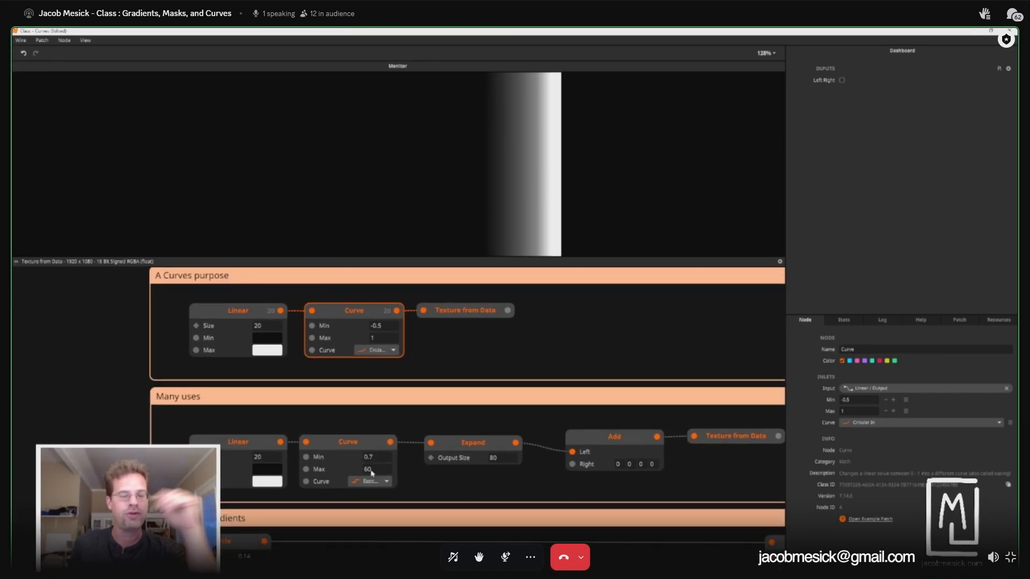
{"action": "left_click_drag", "start_coordinate": [305, 456], "coordinate": [261, 437]}
{"action": "scroll", "coordinate": [261, 437], "scroll_direction": "up", "scroll_amount": 1}
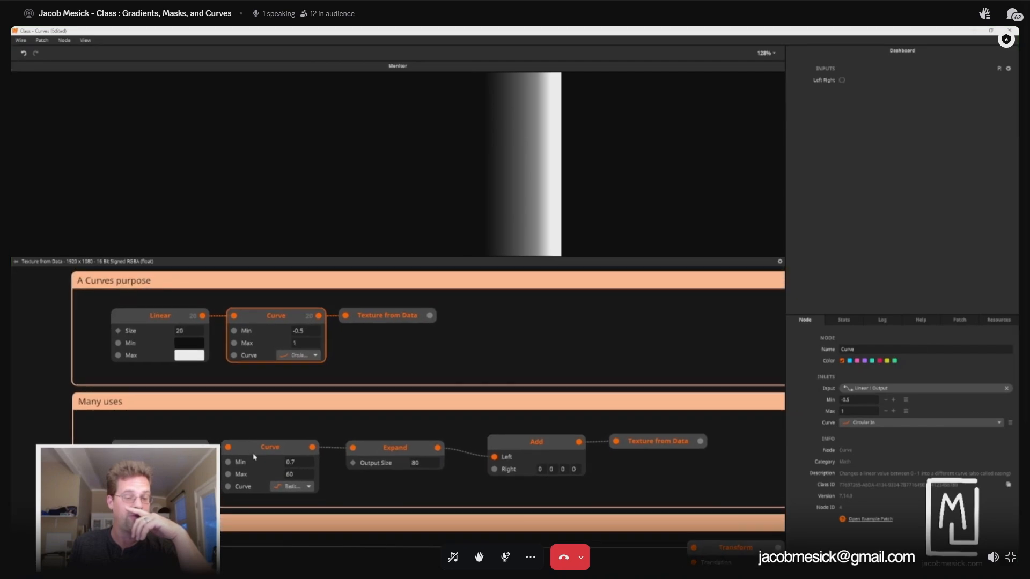
{"action": "left_click", "coordinate": [392, 453]}
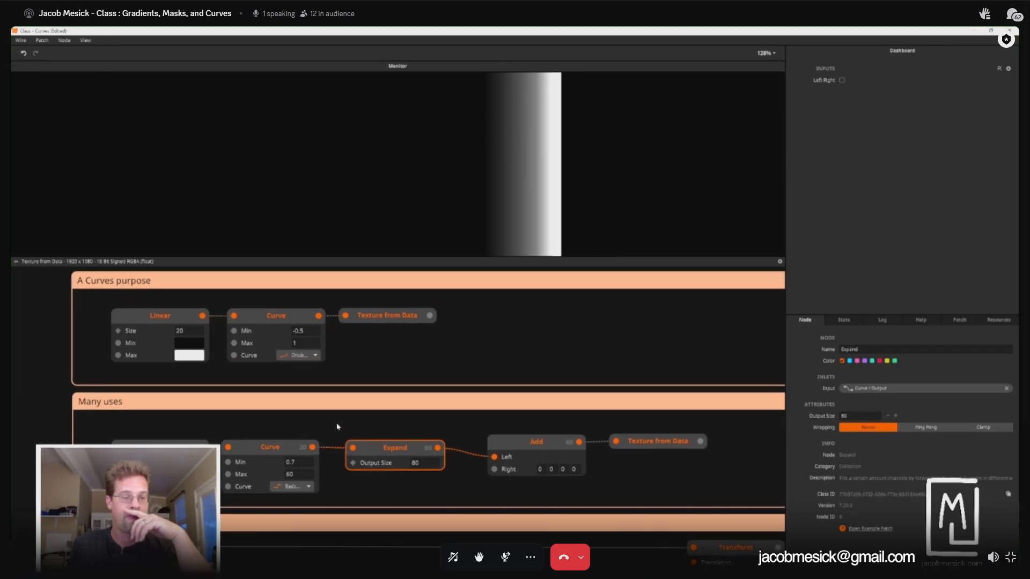
{"action": "left_click", "coordinate": [653, 440]}
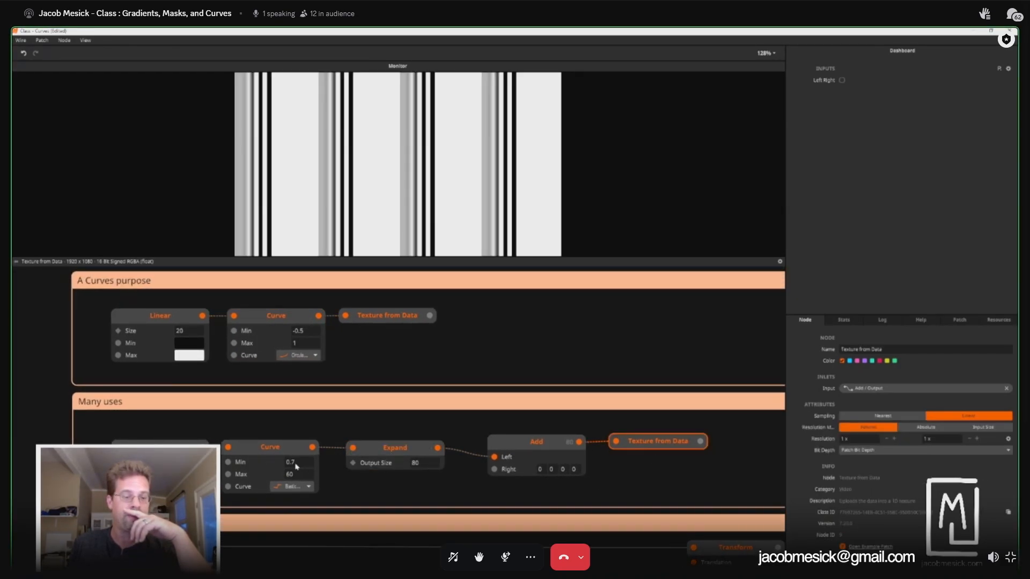
Step: Move the Expand and Curve nodes in Many uses slightly to the right and review that Curve node's curve options
{"action": "left_click_drag", "start_coordinate": [394, 449], "coordinate": [403, 452]}
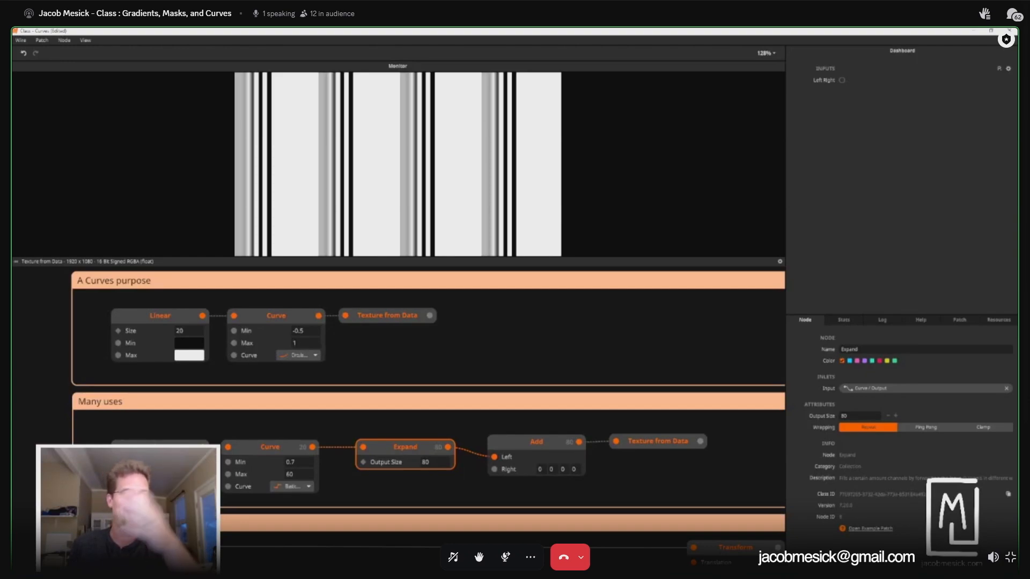
{"action": "left_click_drag", "start_coordinate": [261, 457], "coordinate": [280, 456]}
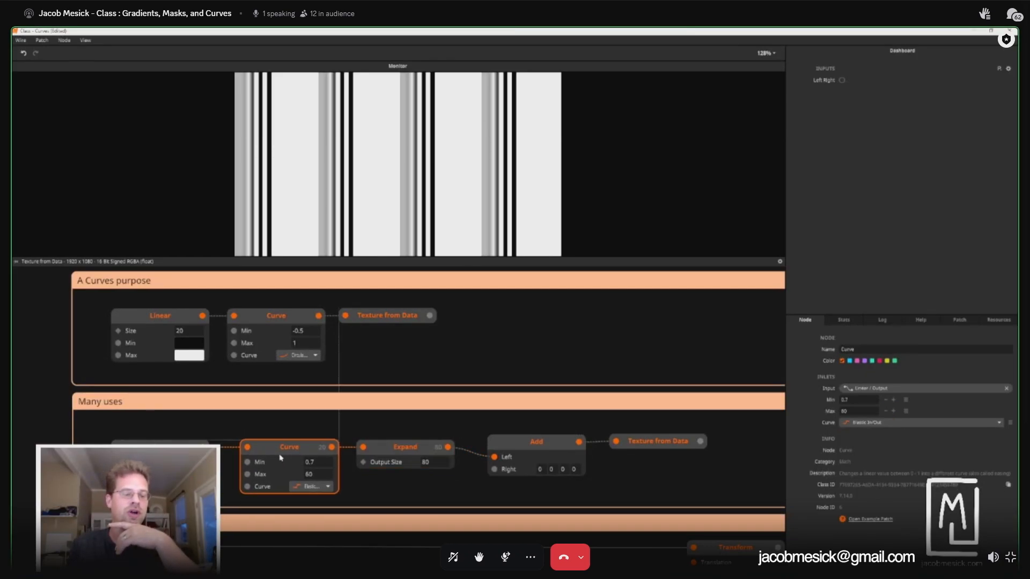
{"action": "left_click", "coordinate": [313, 490]}
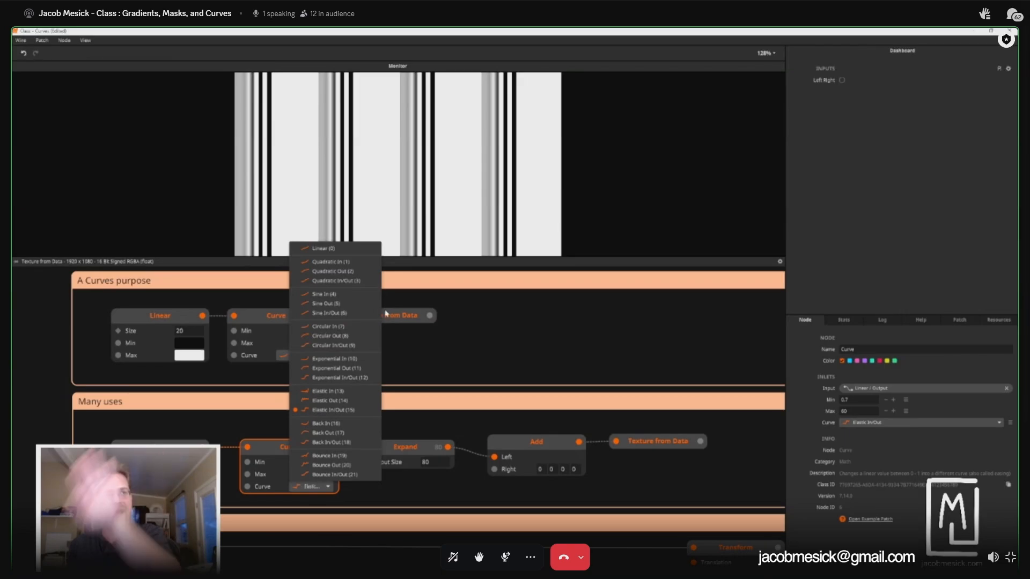
{"action": "left_click", "coordinate": [445, 427]}
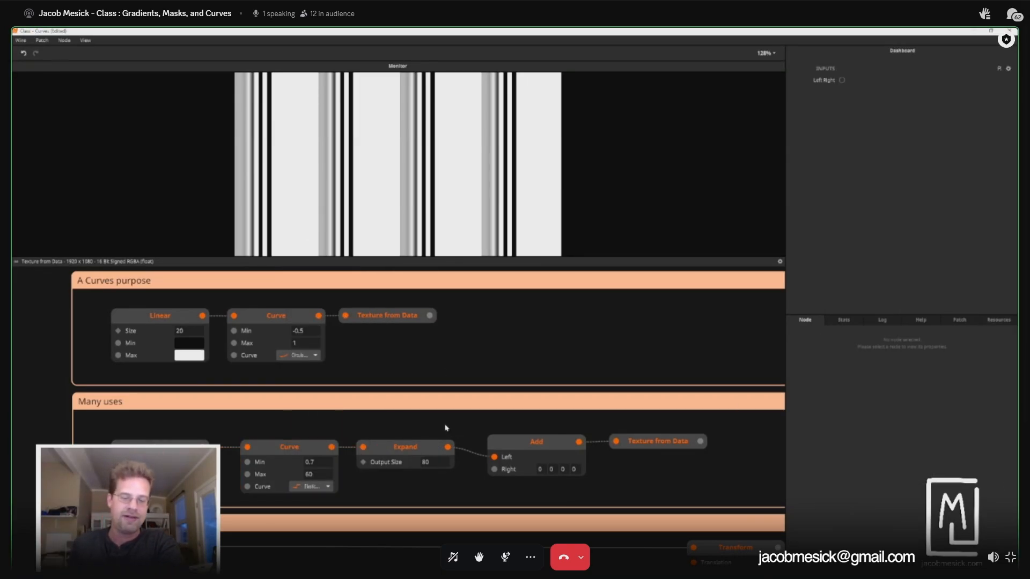
Step: Rewire Expand directly into Texture from Data in the Many uses section and delete the Add node
{"action": "left_click", "coordinate": [533, 445]}
{"action": "left_click", "coordinate": [631, 447]}
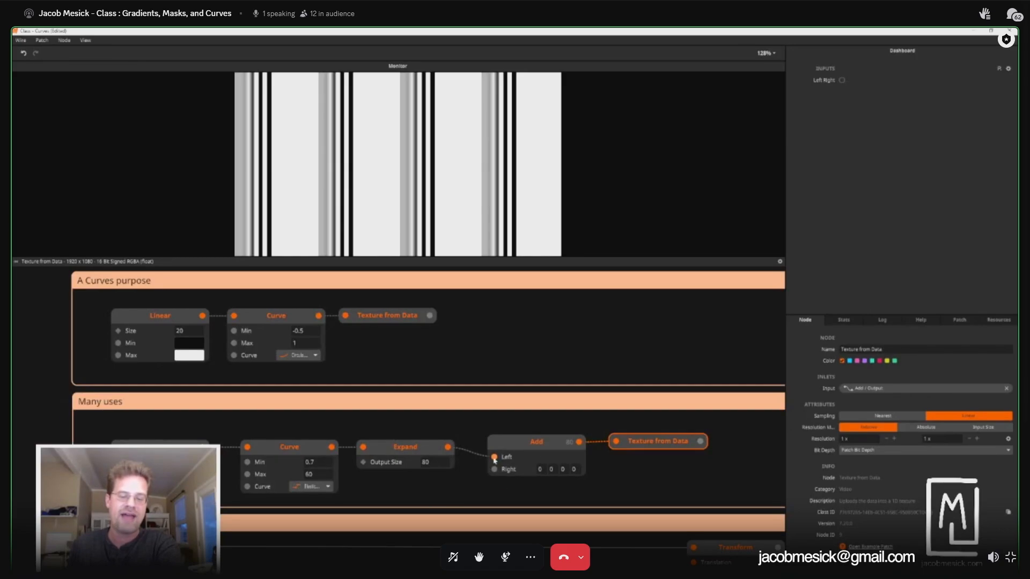
{"action": "left_click_drag", "start_coordinate": [494, 457], "coordinate": [616, 441]}
{"action": "left_click", "coordinate": [540, 444]}
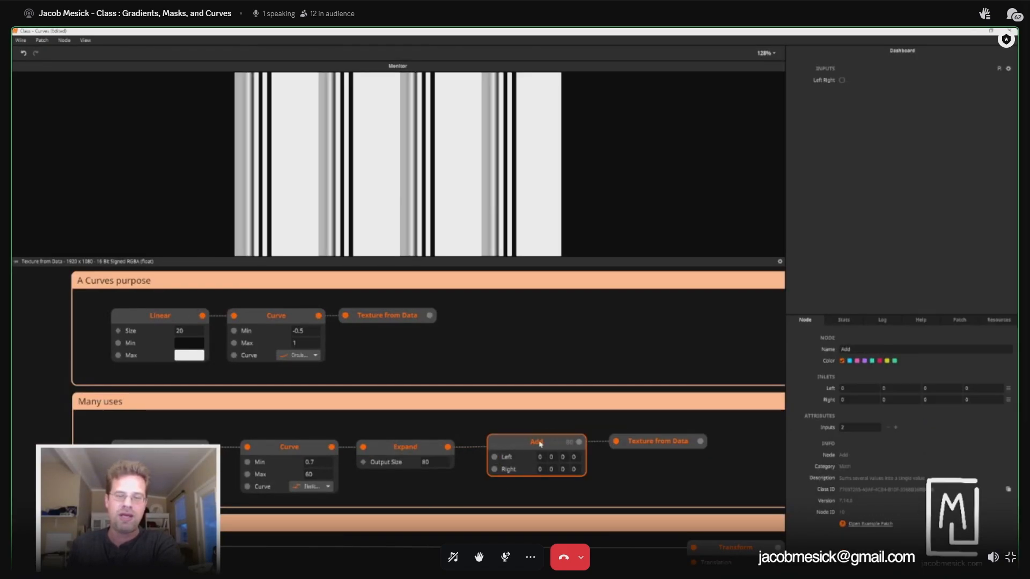
{"action": "key", "text": "Delete"}
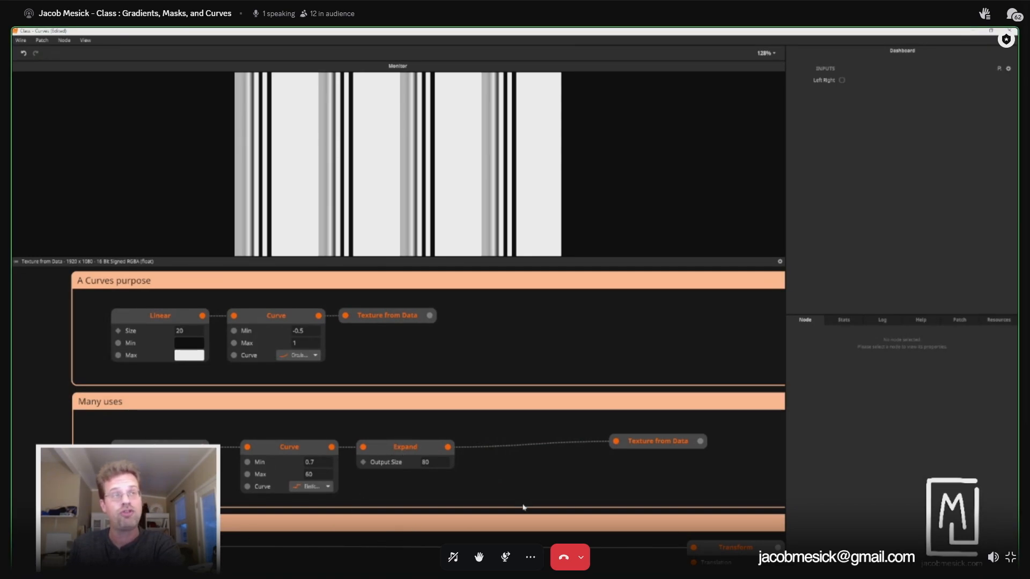
Step: Add a Shift node and wire it between Expand and Texture from Data
{"action": "right_click", "coordinate": [503, 469]}
{"action": "type", "text": "shift"}
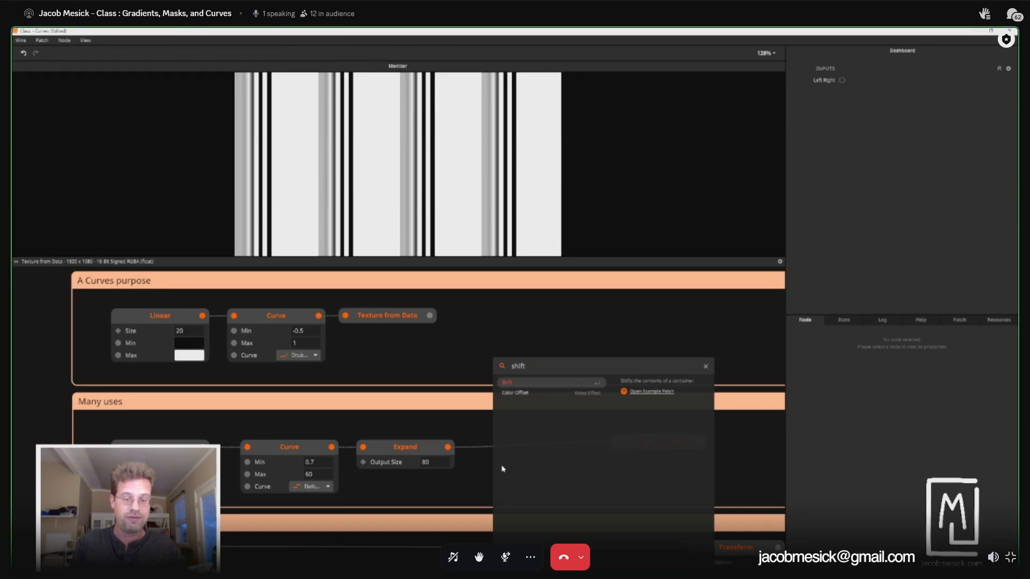
{"action": "key", "text": "Return"}
{"action": "left_click_drag", "start_coordinate": [448, 447], "coordinate": [502, 467]}
{"action": "left_click_drag", "start_coordinate": [587, 467], "coordinate": [615, 441]}
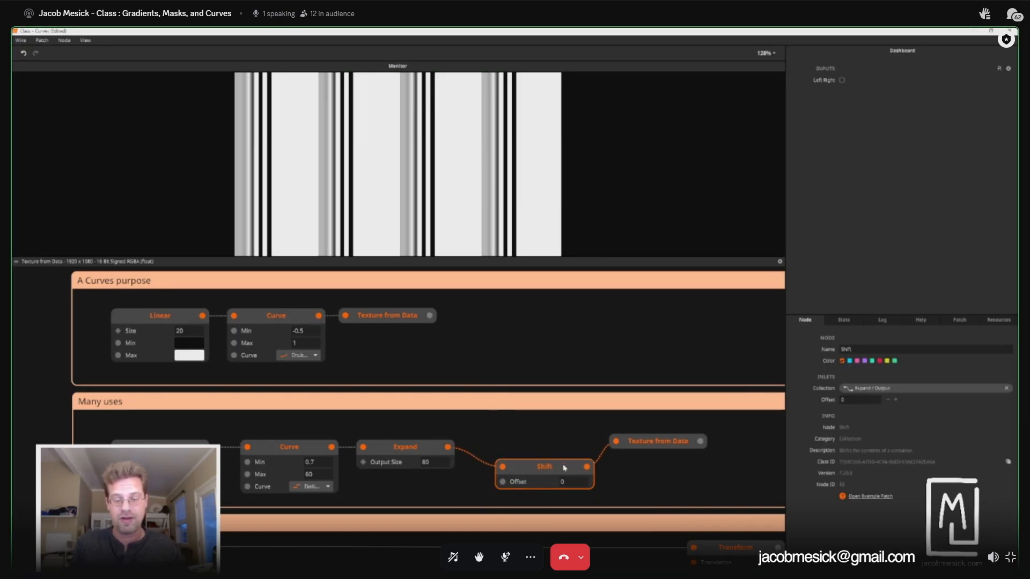
Step: Add a Saw Oscillator with an amplitude of 80 and connect its output to the Shift node's Offset inlet
{"action": "double_click", "coordinate": [517, 499]}
{"action": "type", "text": "s"}
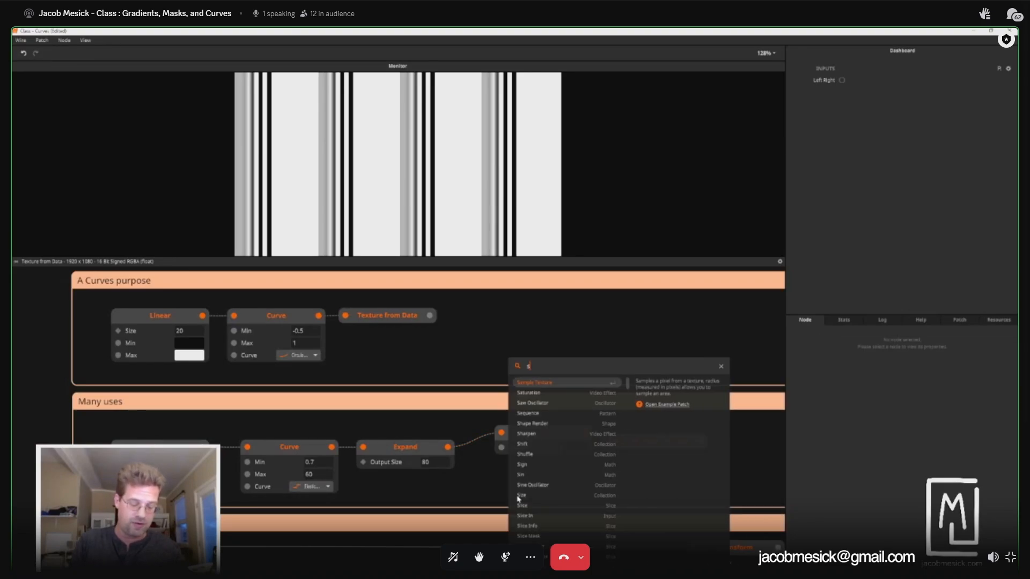
{"action": "type", "text": "aw"}
{"action": "key", "text": "Return"}
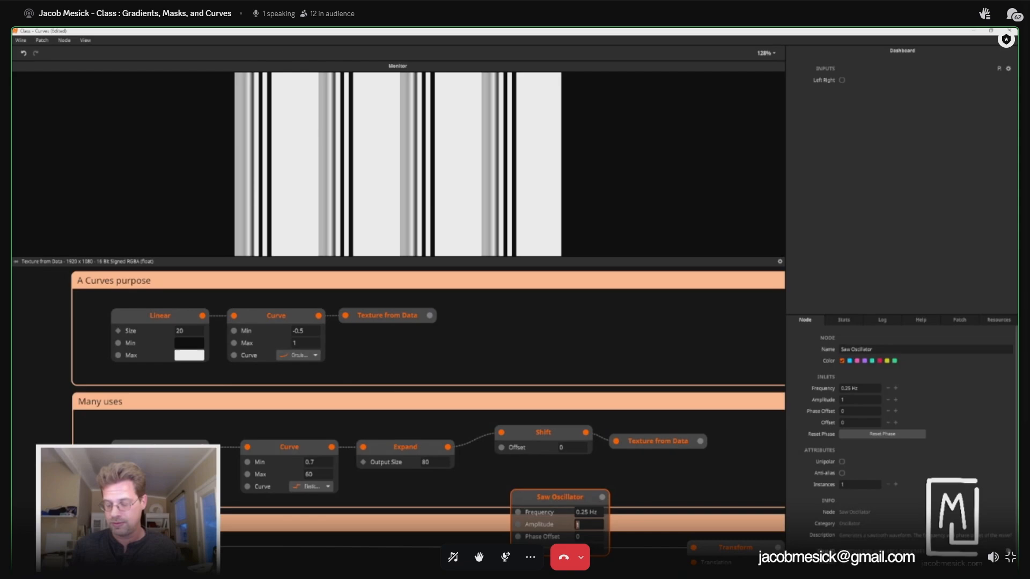
{"action": "type", "text": "80"}
{"action": "left_click_drag", "start_coordinate": [573, 497], "coordinate": [502, 450]}
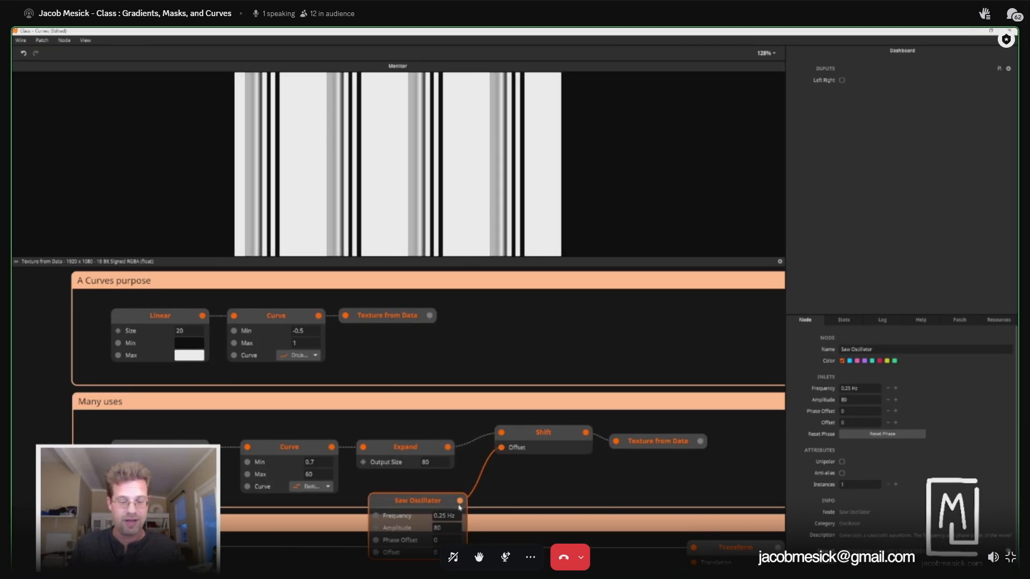
Step: Set the Saw Oscillator's frequency to -0.15 Hz
{"action": "left_click", "coordinate": [443, 516]}
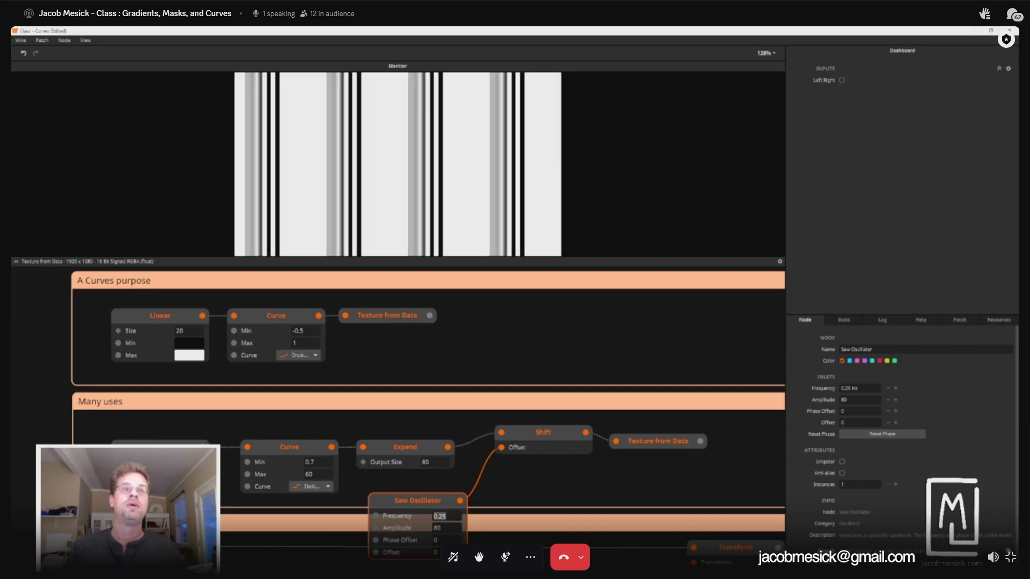
{"action": "type", "text": "-.01"}
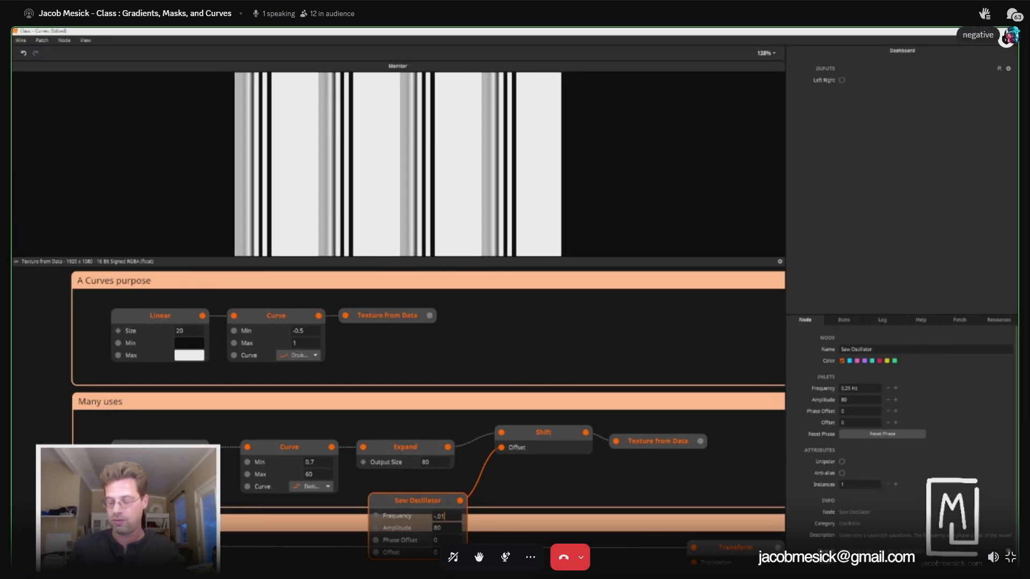
{"action": "key", "text": "Return"}
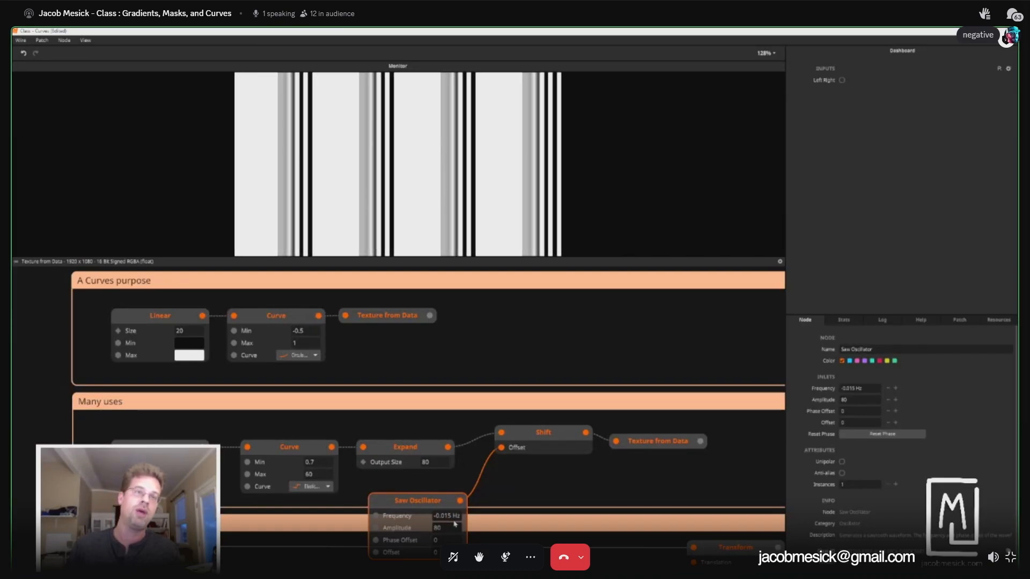
{"action": "double_click", "coordinate": [446, 517]}
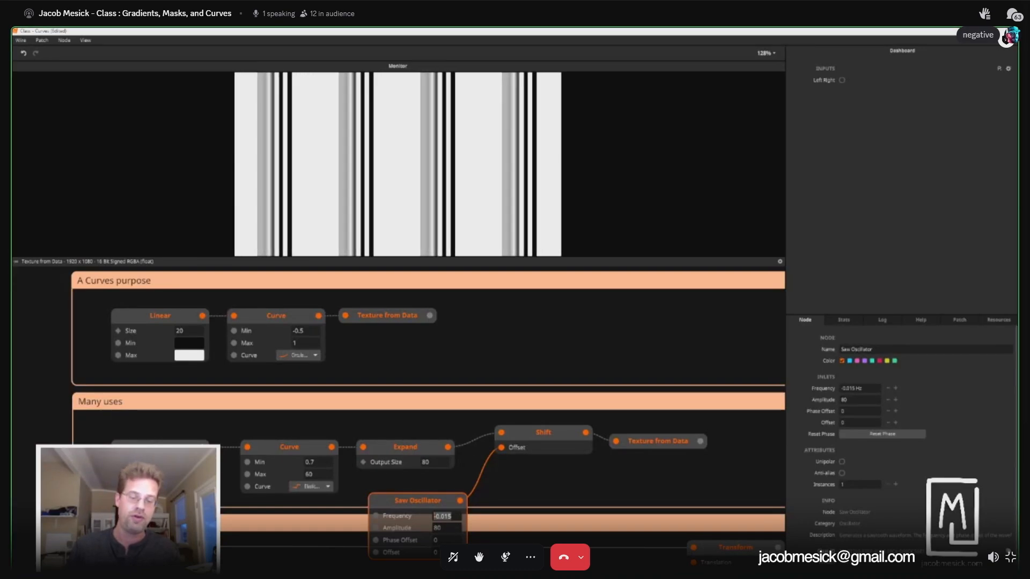
{"action": "left_click", "coordinate": [445, 517]}
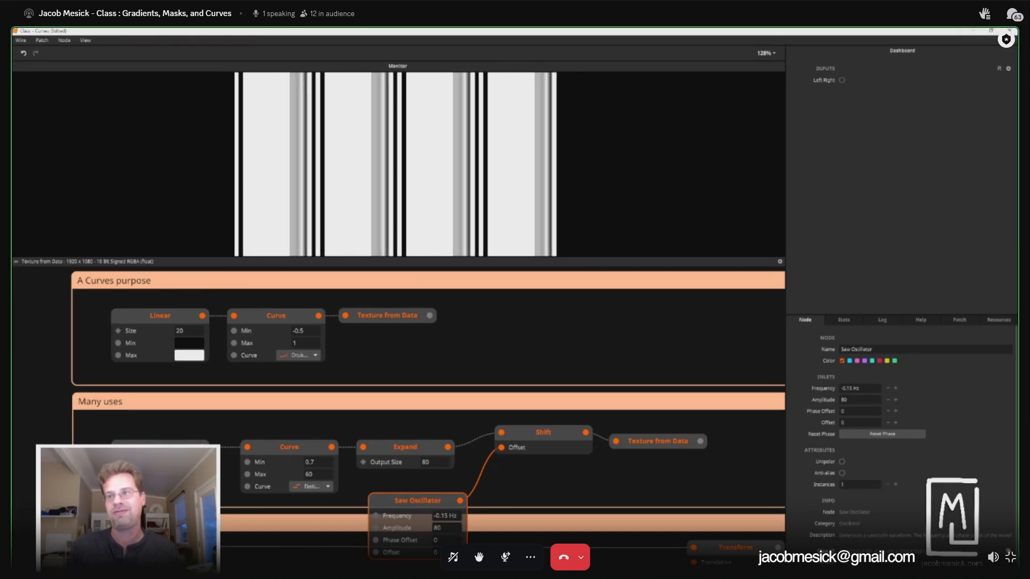
Step: Add a Gradient node and place it below Texture from Data in the Many uses section
{"action": "left_click_drag", "start_coordinate": [623, 482], "coordinate": [246, 455]}
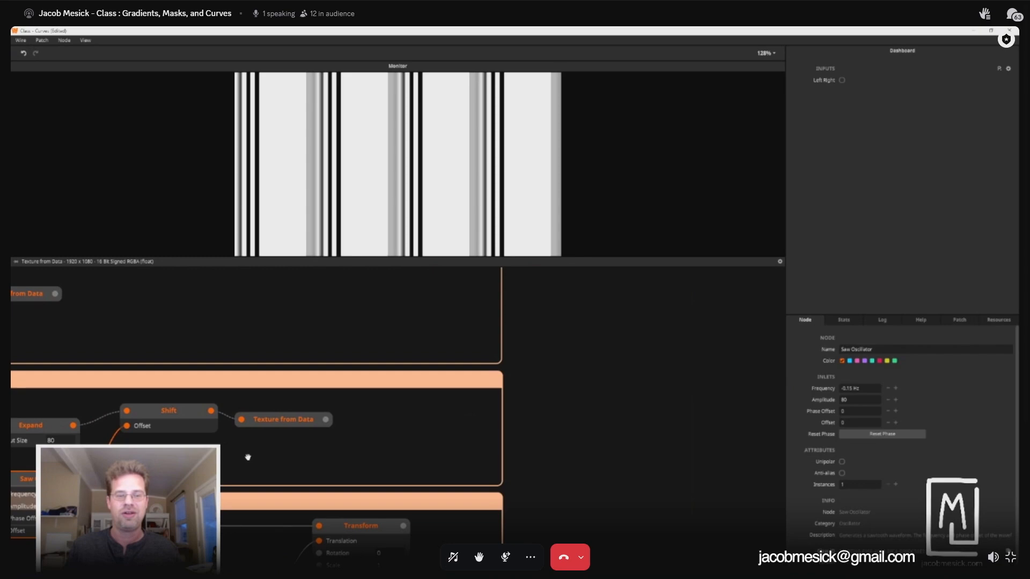
{"action": "right_click", "coordinate": [390, 443]}
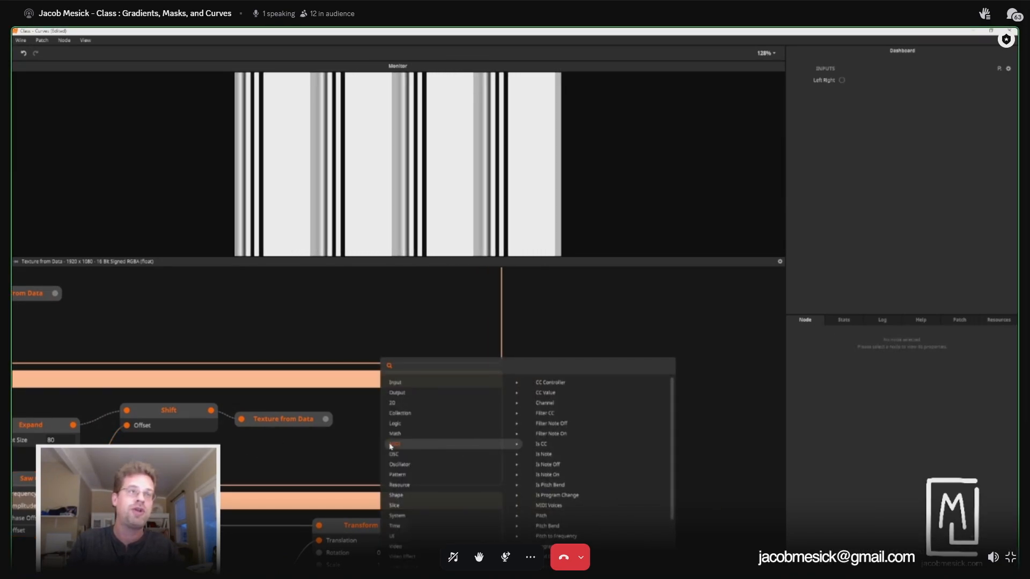
{"action": "type", "text": "grad"}
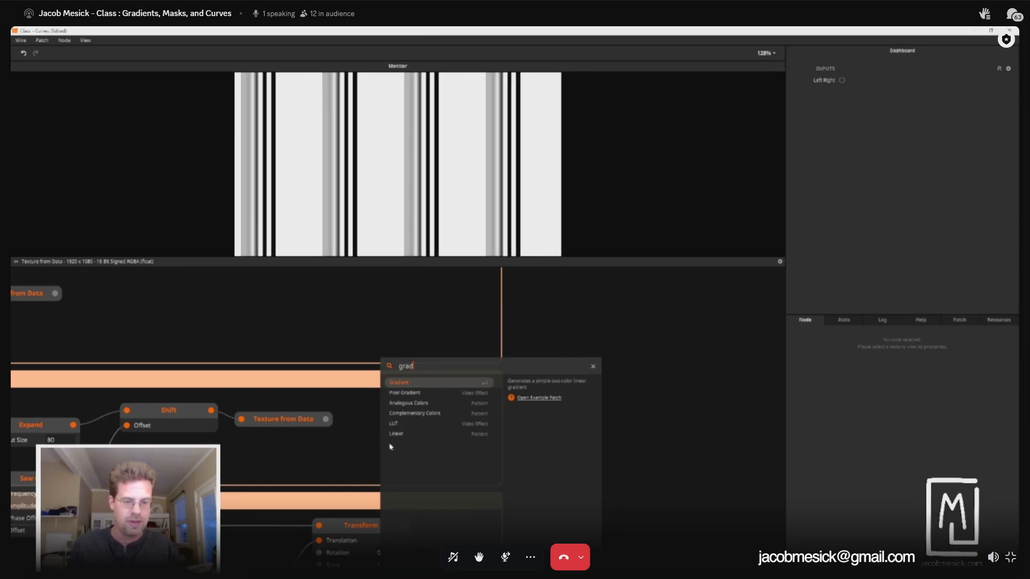
{"action": "left_click", "coordinate": [435, 382]}
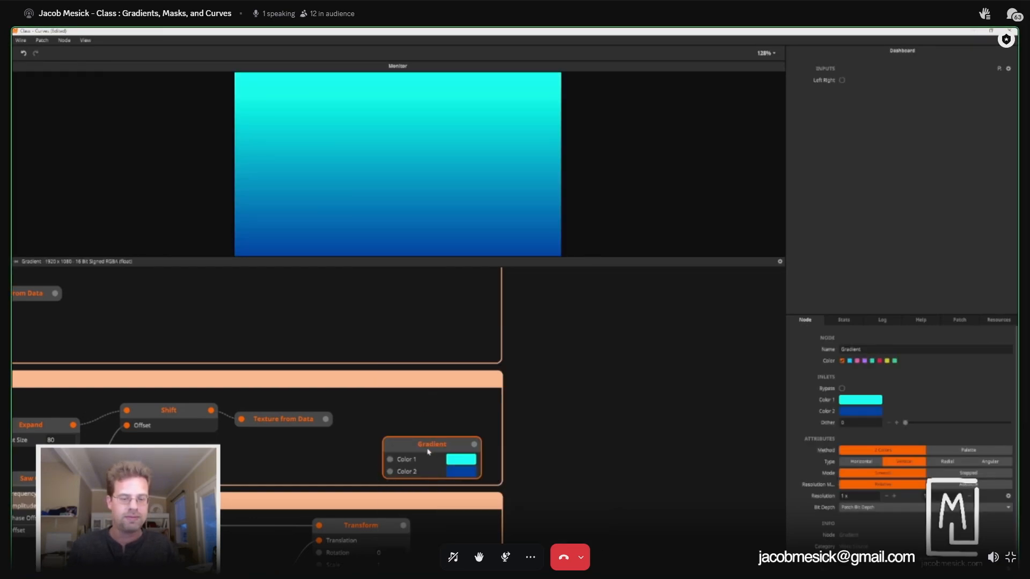
{"action": "left_click_drag", "start_coordinate": [428, 452], "coordinate": [264, 448]}
Step: Set the Gradient node's Color 1 to white and Color 2 to black
{"action": "left_click", "coordinate": [296, 457]}
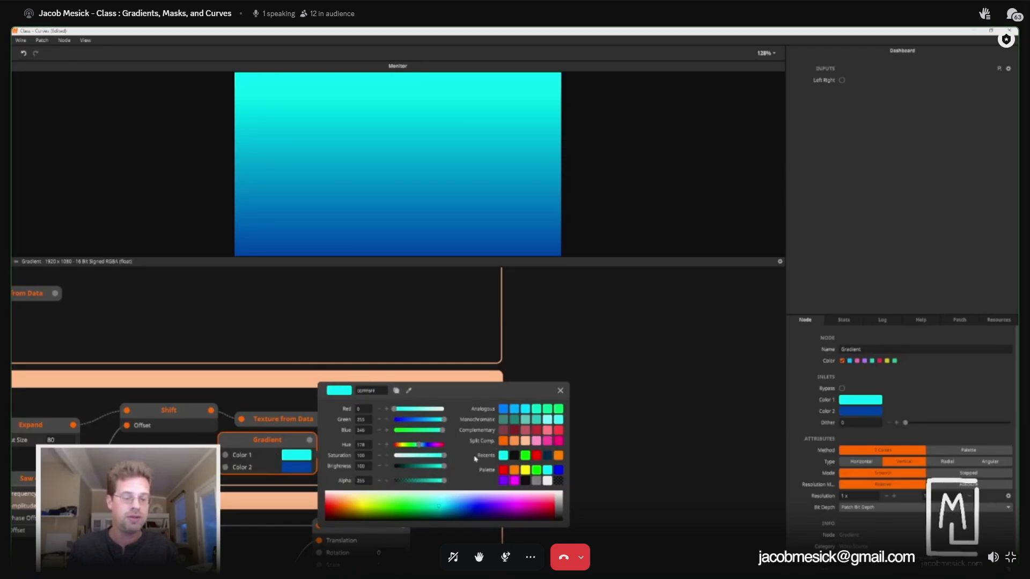
{"action": "left_click", "coordinate": [547, 480]}
{"action": "left_click", "coordinate": [296, 467]}
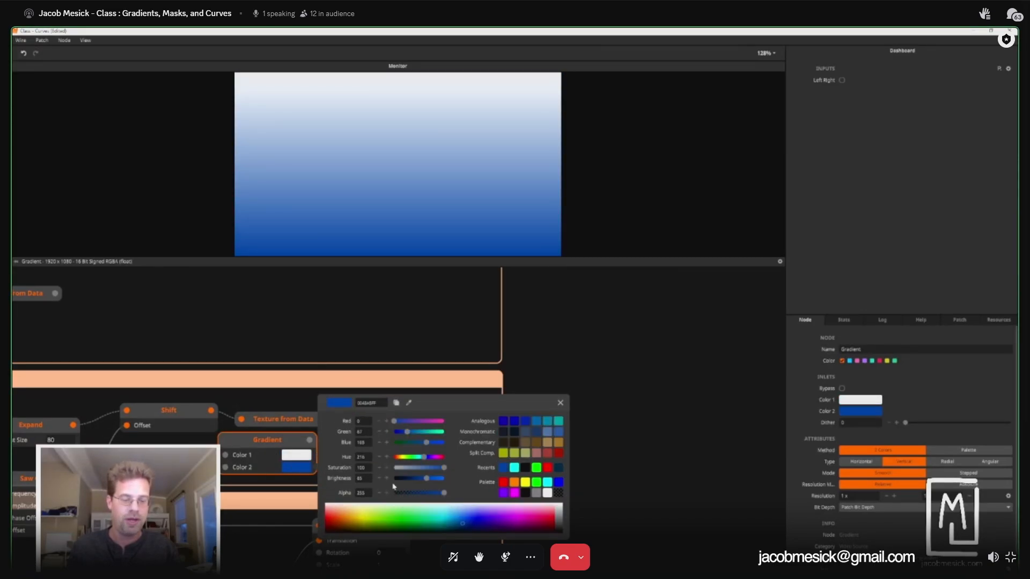
{"action": "left_click_drag", "start_coordinate": [426, 478], "coordinate": [324, 478]}
{"action": "left_click", "coordinate": [721, 370]}
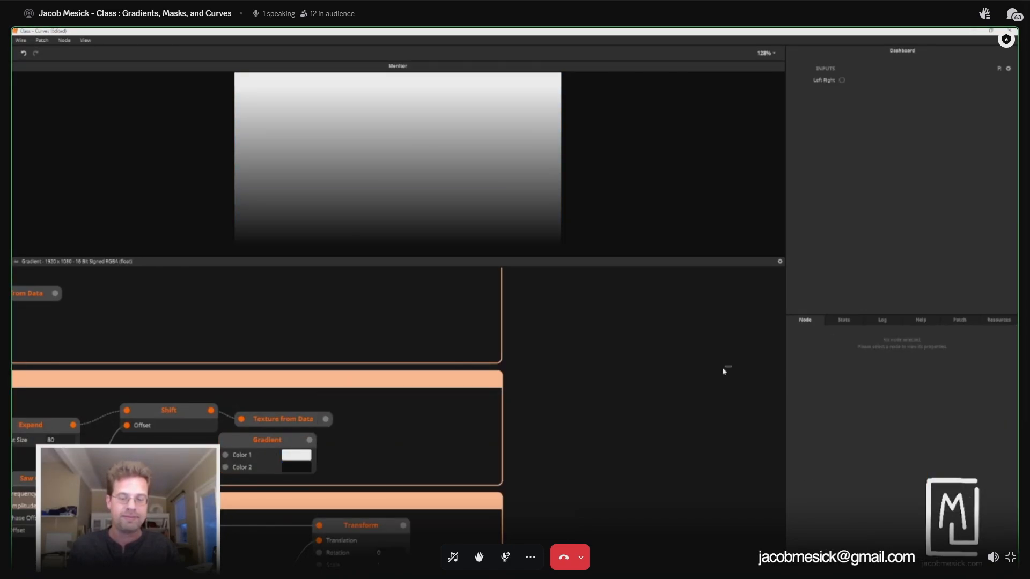
Step: Add a Colorize node beside Texture from Data and connect Texture from Data's output to its input
{"action": "double_click", "coordinate": [617, 433]}
{"action": "type", "text": "co"}
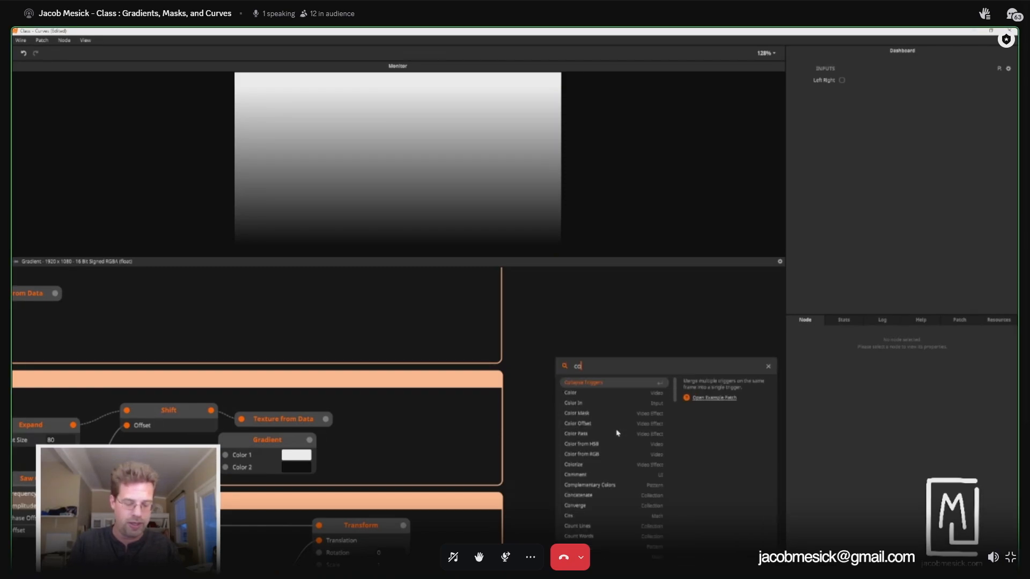
{"action": "type", "text": "lori"}
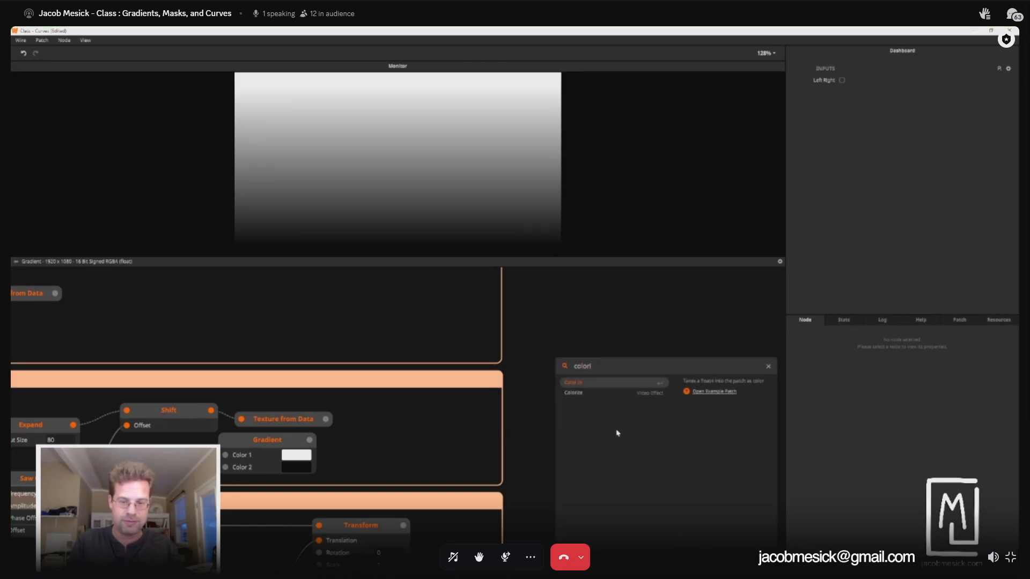
{"action": "left_click", "coordinate": [589, 394]}
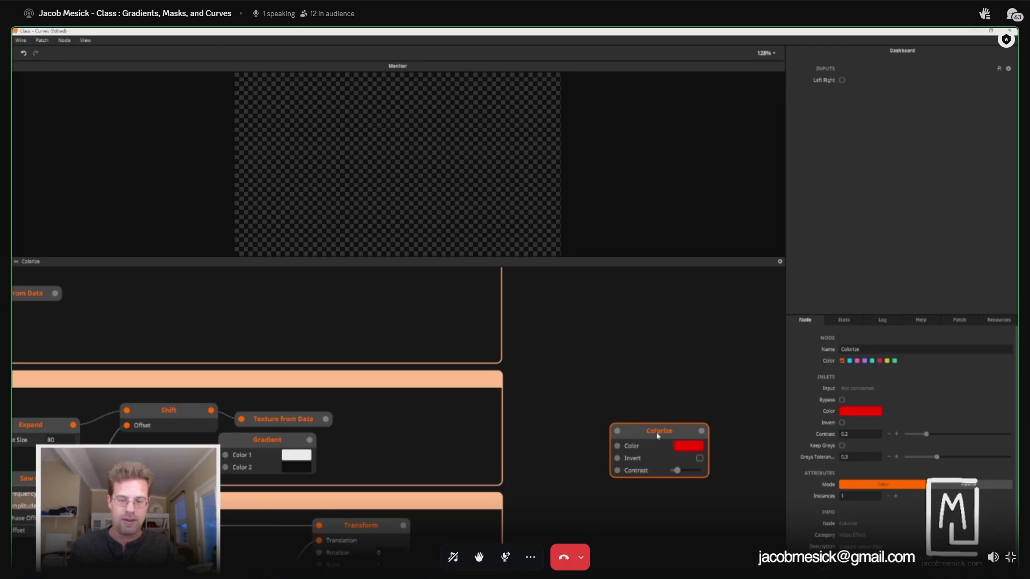
{"action": "left_click_drag", "start_coordinate": [651, 425], "coordinate": [422, 422]}
{"action": "left_click_drag", "start_coordinate": [325, 419], "coordinate": [387, 419]}
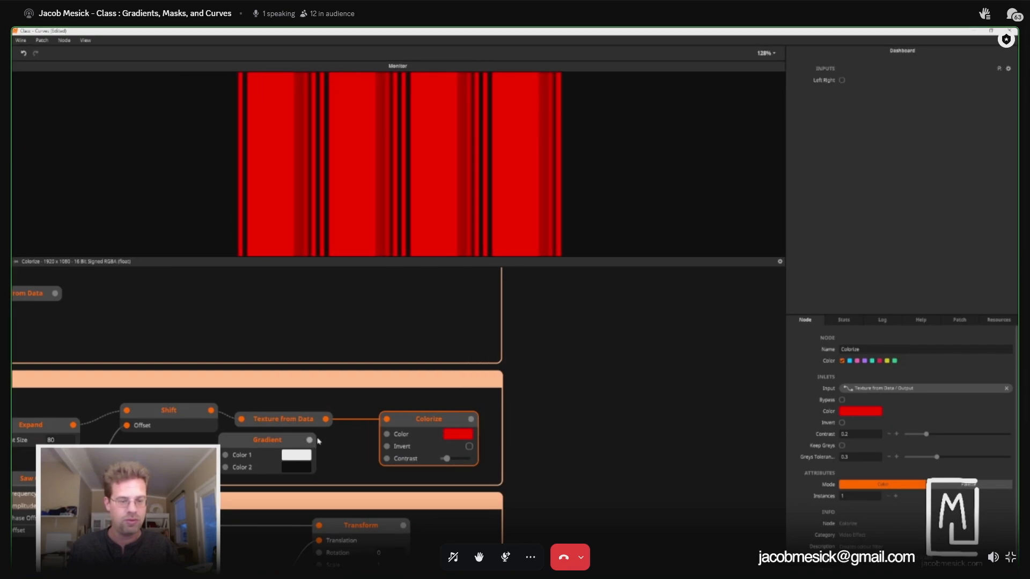
Step: Feed the Gradient node into Colorize's input instead of Texture from Data, and set the gradient type to Radial
{"action": "mouse_move", "coordinate": [388, 420]}
{"action": "left_mouse_down"}
{"action": "mouse_move", "coordinate": [385, 443]}
{"action": "mouse_move", "coordinate": [338, 415]}
{"action": "mouse_move", "coordinate": [387, 420]}
{"action": "left_mouse_up"}
{"action": "left_click", "coordinate": [289, 400]}
{"action": "left_click", "coordinate": [289, 400]}
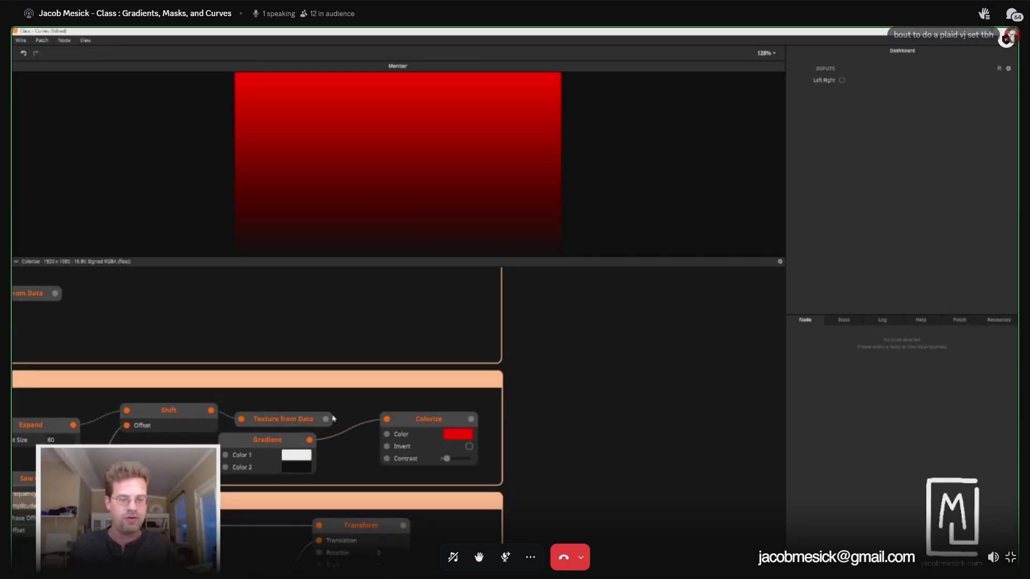
{"action": "left_click", "coordinate": [301, 458]}
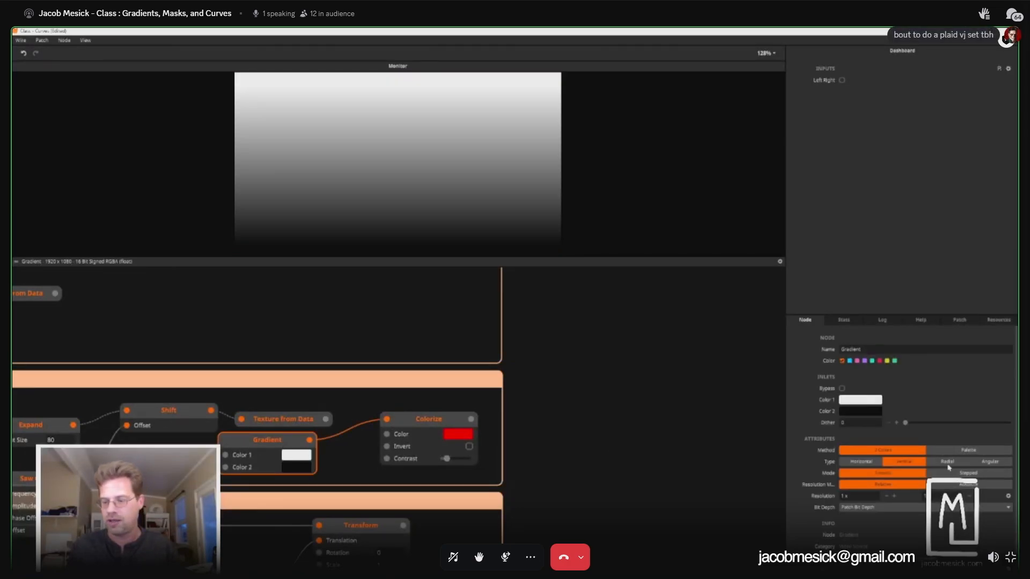
{"action": "left_click", "coordinate": [947, 461]}
{"action": "left_click", "coordinate": [469, 487]}
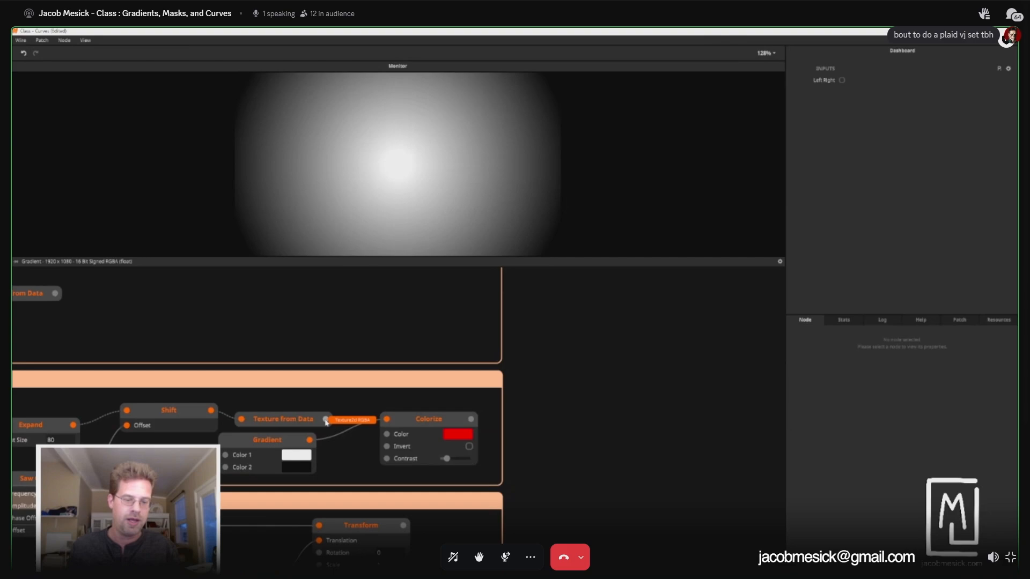
Step: Switch Colorize to Palette mode and connect Texture from Data's output to its Palette inlet
{"action": "left_click", "coordinate": [413, 421]}
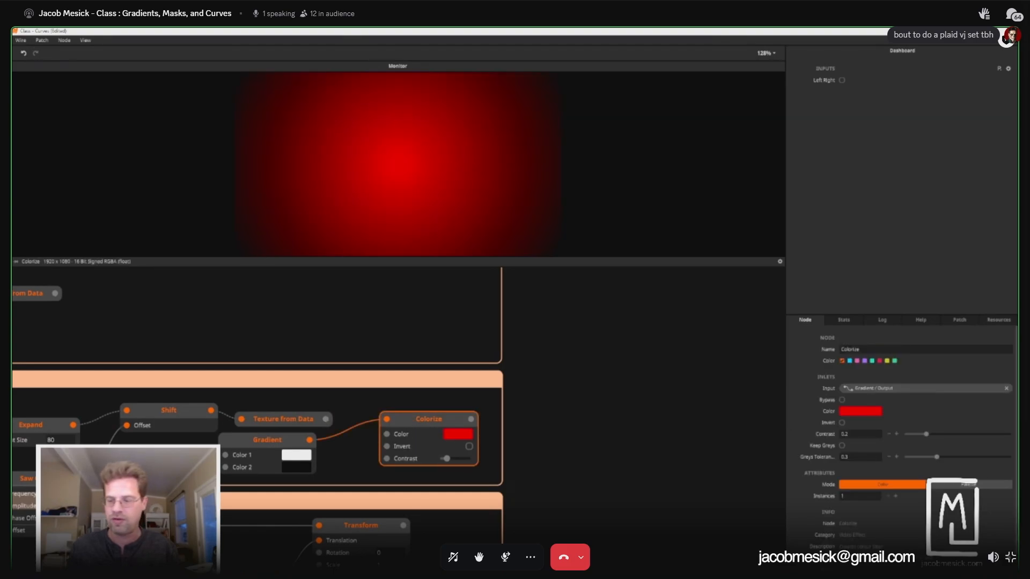
{"action": "left_click", "coordinate": [965, 485]}
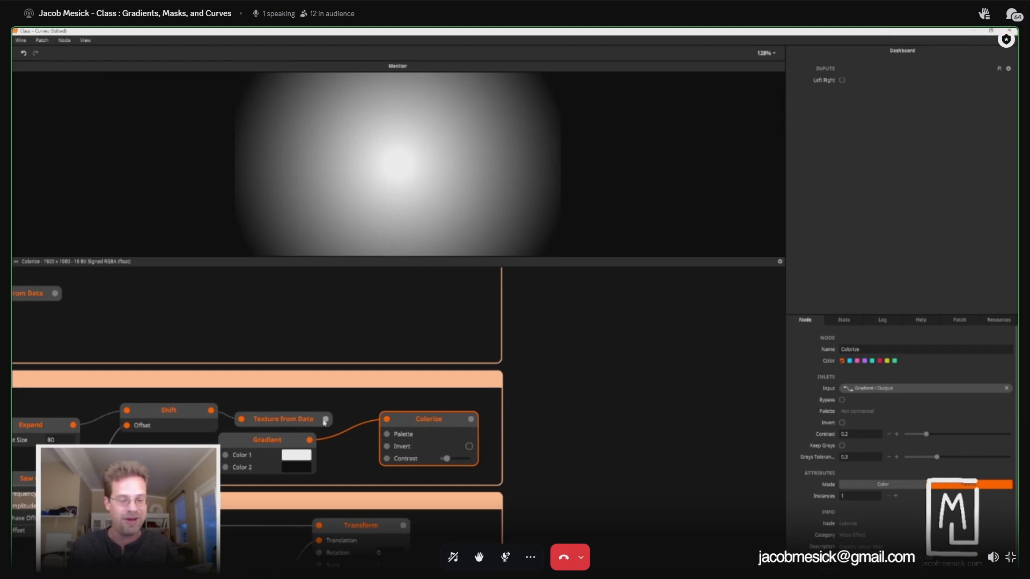
{"action": "left_click_drag", "start_coordinate": [325, 422], "coordinate": [387, 434]}
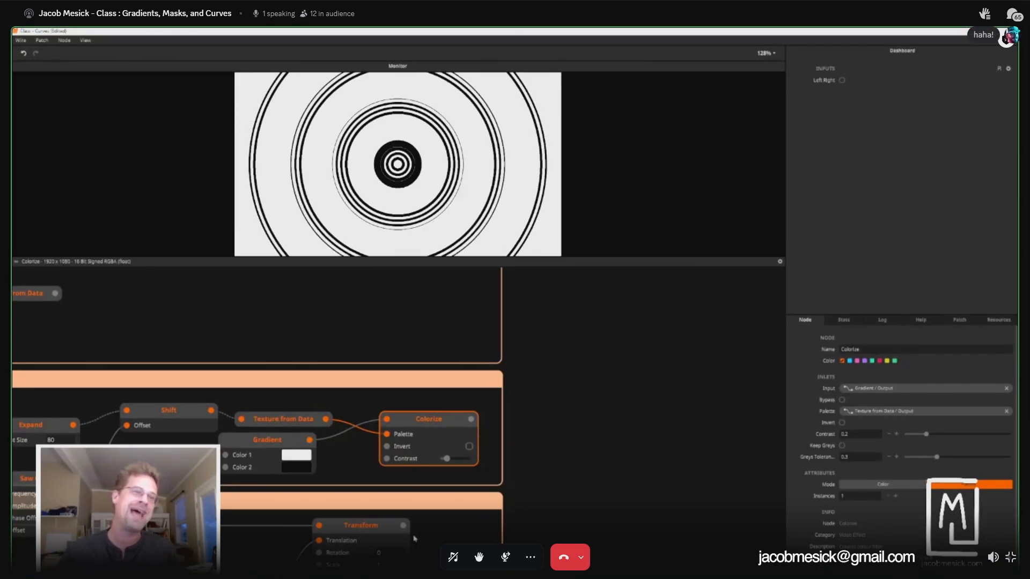
Step: Set the Many uses Curve node to the Linear curve with Min 0 and Max 1
{"action": "left_click_drag", "start_coordinate": [269, 432], "coordinate": [634, 408]}
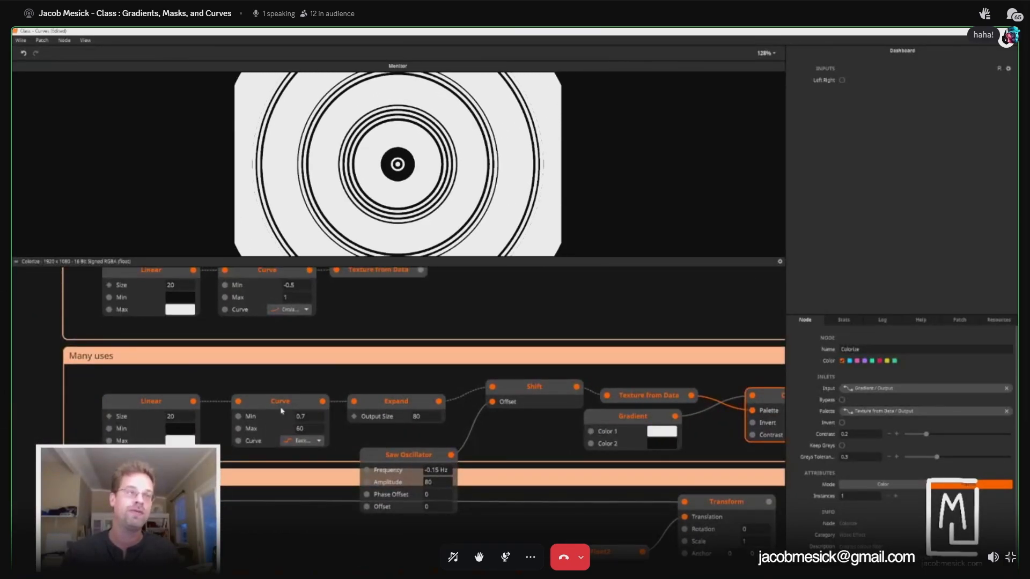
{"action": "left_click", "coordinate": [302, 440]}
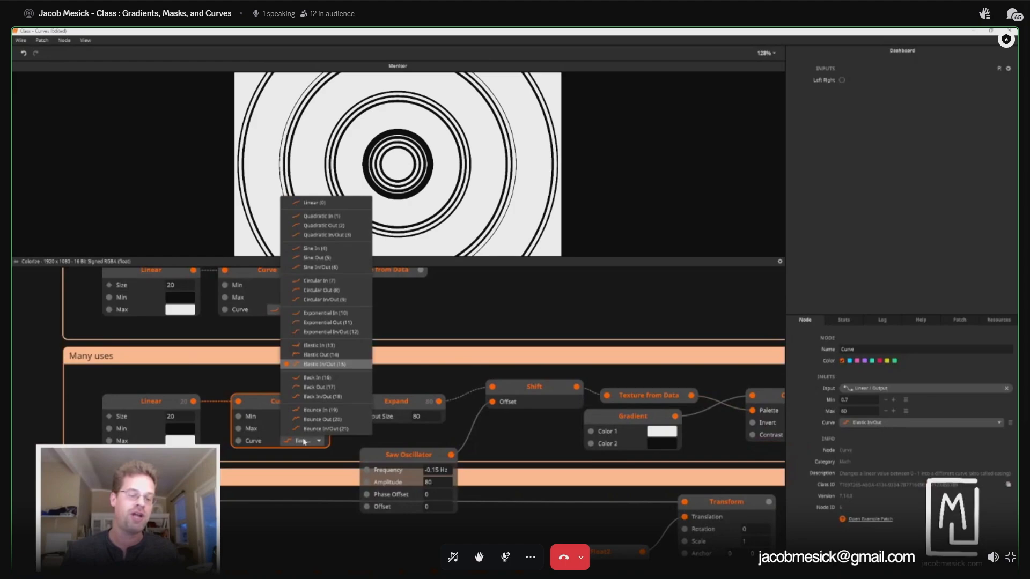
{"action": "left_click", "coordinate": [304, 202]}
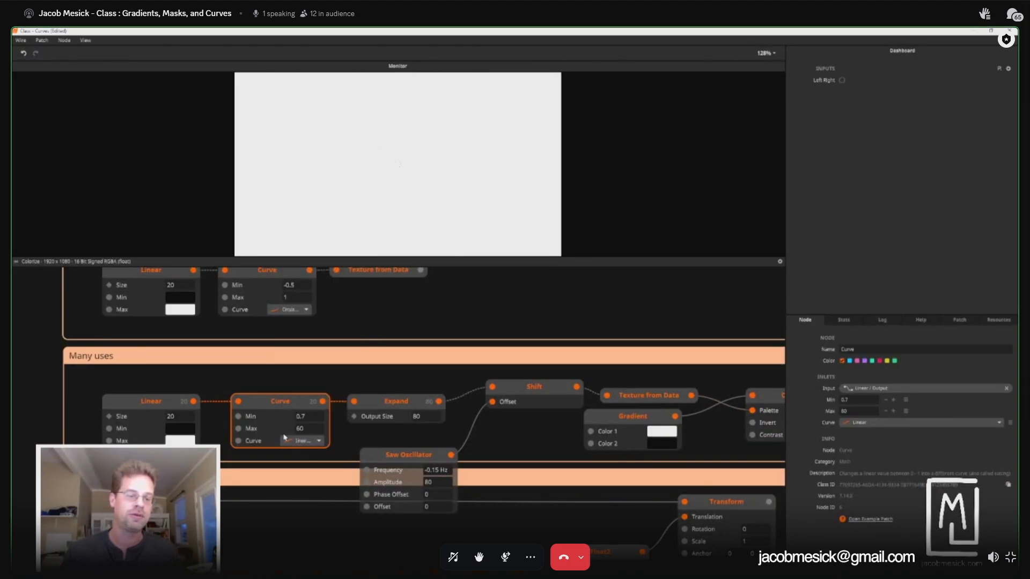
{"action": "left_click", "coordinate": [316, 417]}
{"action": "type", "text": "0"}
{"action": "key", "text": "Tab"}
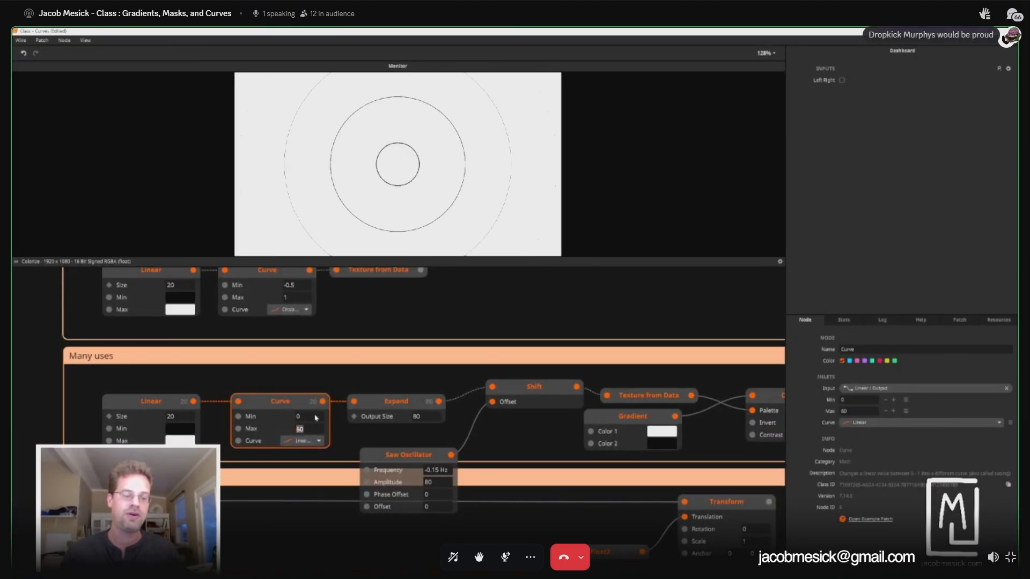
{"action": "type", "text": "1"}
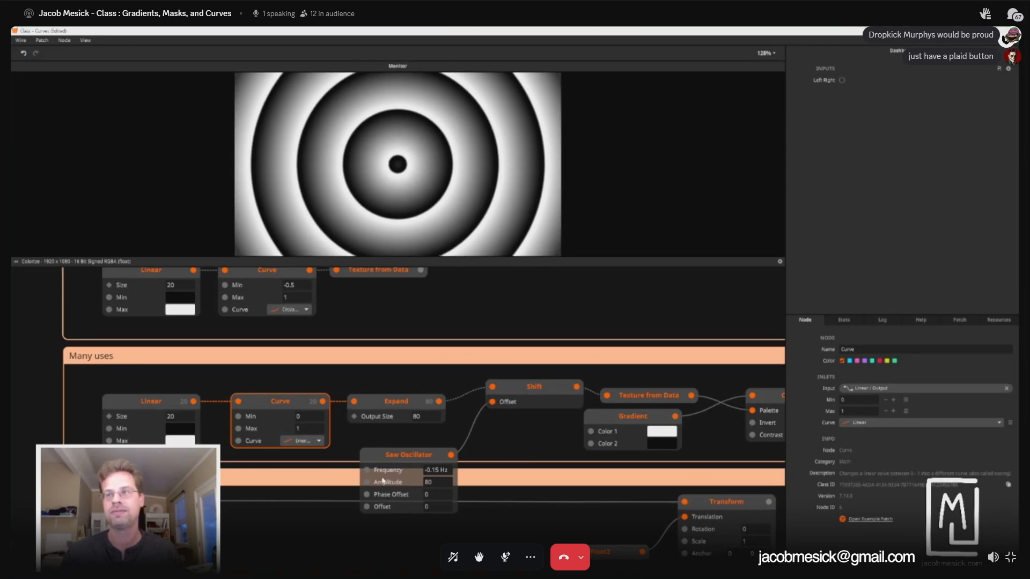
Step: Try the Sine Out curve on the Many uses Curve node and settle on Sine In
{"action": "left_click", "coordinate": [303, 441]}
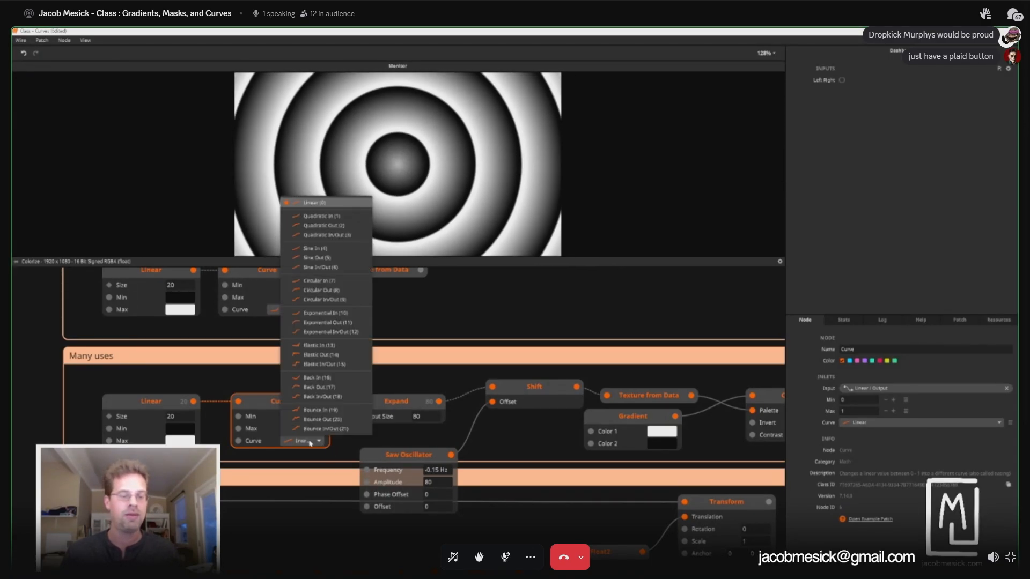
{"action": "left_click", "coordinate": [331, 258]}
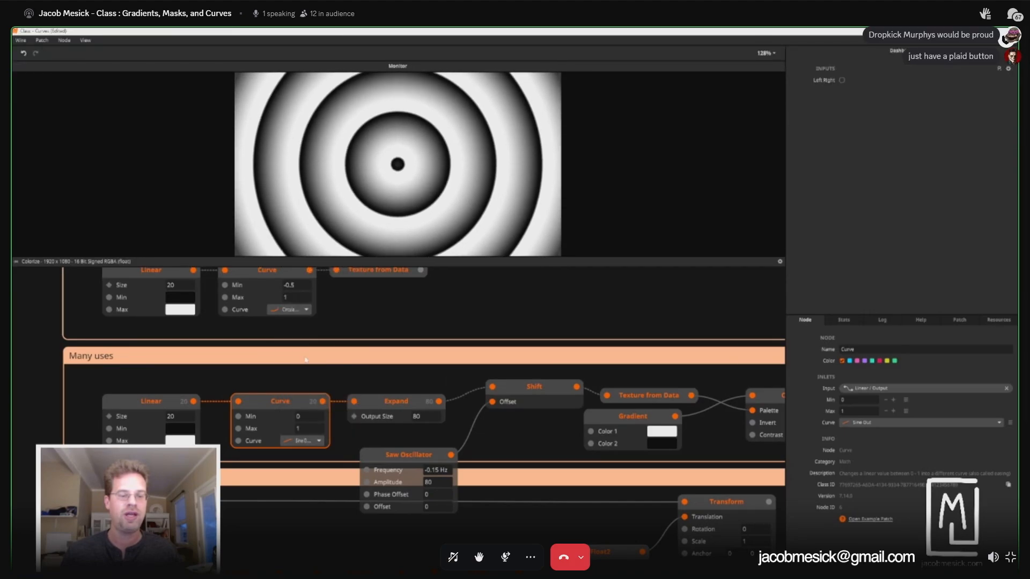
{"action": "left_click", "coordinate": [304, 441]}
{"action": "left_click", "coordinate": [335, 249]}
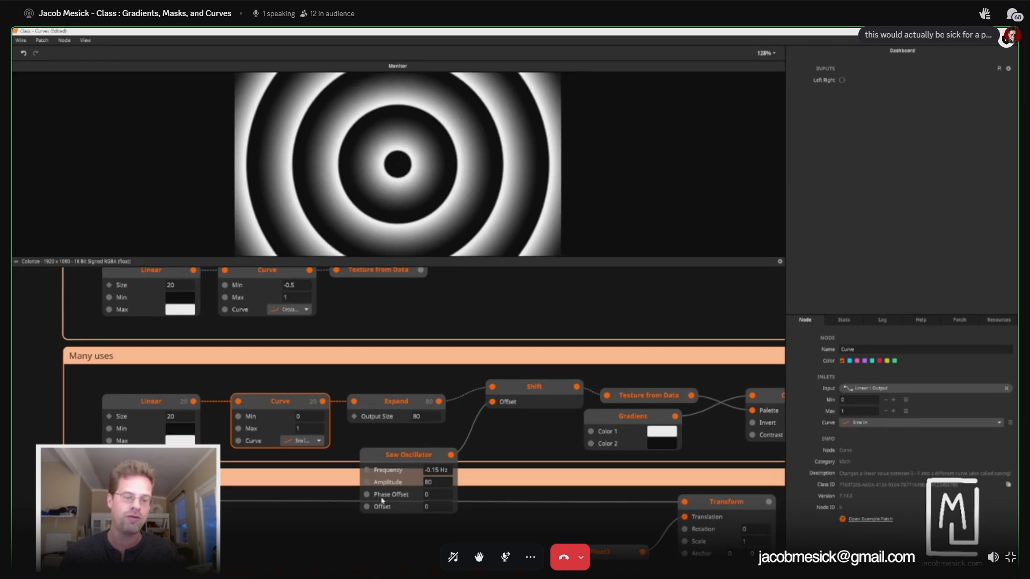
Step: Connect the Many uses Linear node directly to Expand and move the bypassed Curve node out of the chain
{"action": "left_click_drag", "start_coordinate": [268, 555], "coordinate": [364, 568]}
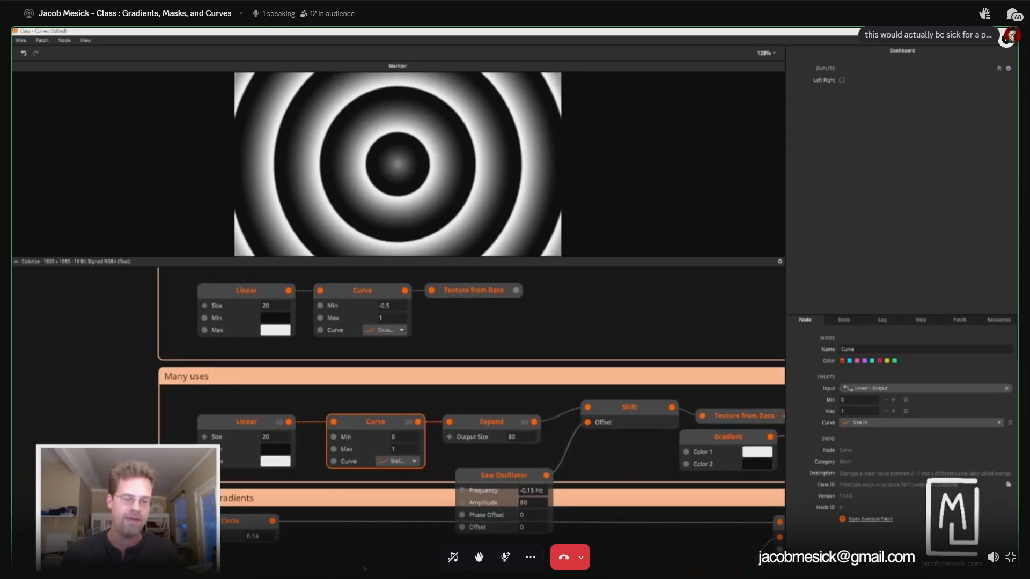
{"action": "left_click_drag", "start_coordinate": [288, 424], "coordinate": [449, 422]}
{"action": "left_click_drag", "start_coordinate": [385, 428], "coordinate": [324, 429]}
{"action": "left_click", "coordinate": [102, 413]}
{"action": "left_click", "coordinate": [244, 414]}
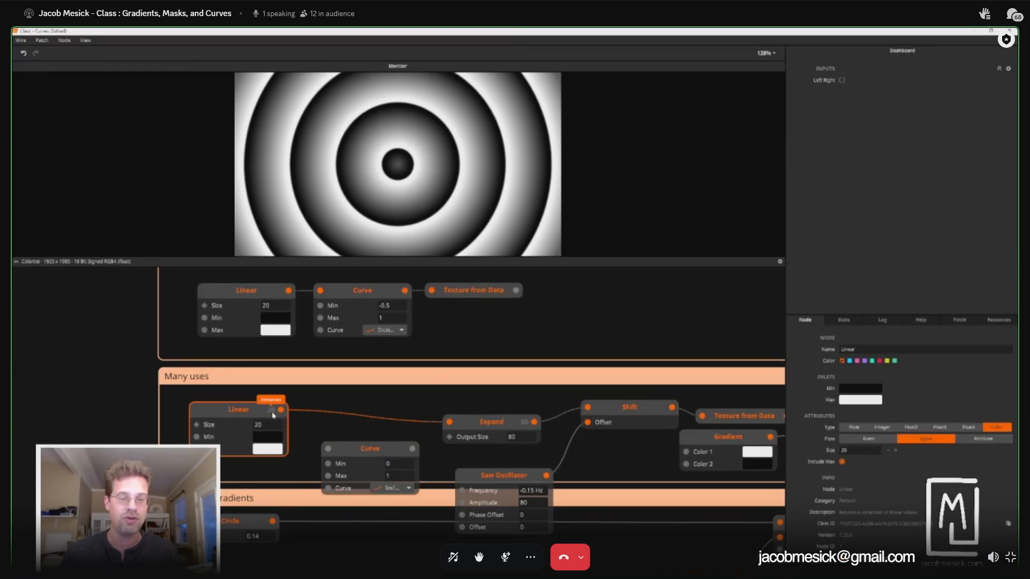
Step: Insert the Many uses Curve node between Expand and Shift, with Expand placed next to Linear
{"action": "left_click_drag", "start_coordinate": [405, 448], "coordinate": [594, 451]}
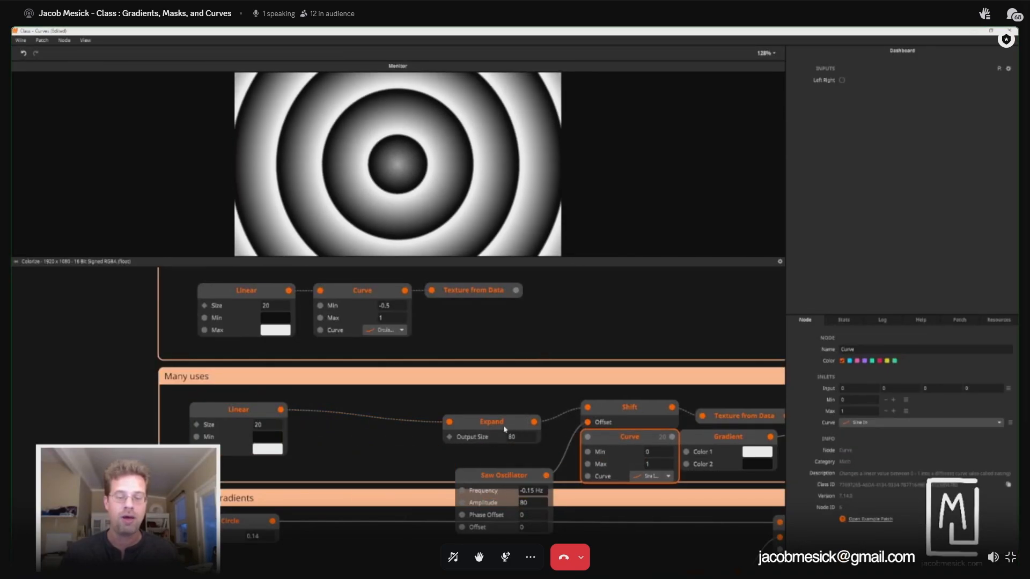
{"action": "left_click_drag", "start_coordinate": [492, 421], "coordinate": [349, 410]}
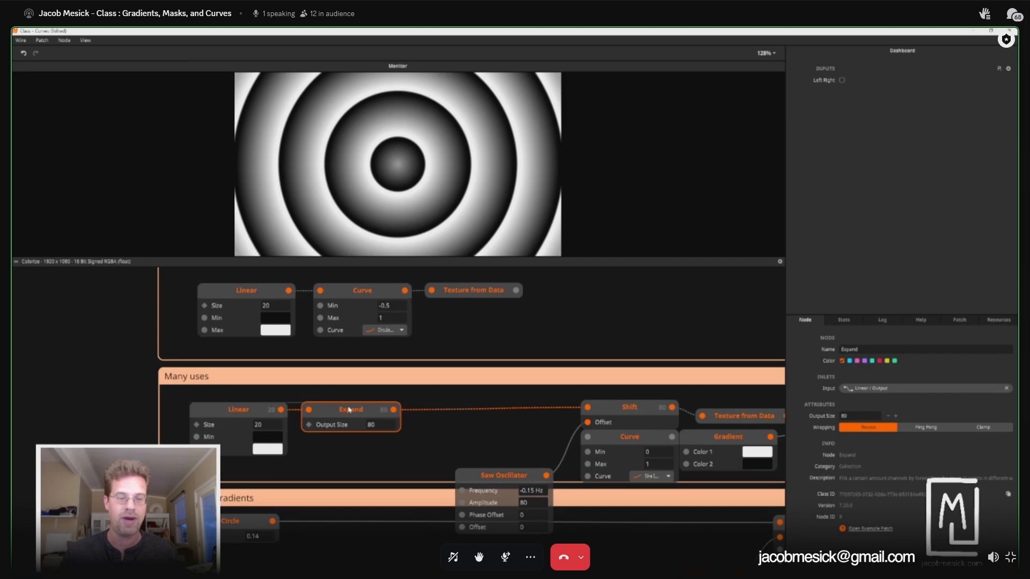
{"action": "left_click_drag", "start_coordinate": [628, 442], "coordinate": [490, 427]}
{"action": "left_click_drag", "start_coordinate": [394, 410], "coordinate": [450, 425]}
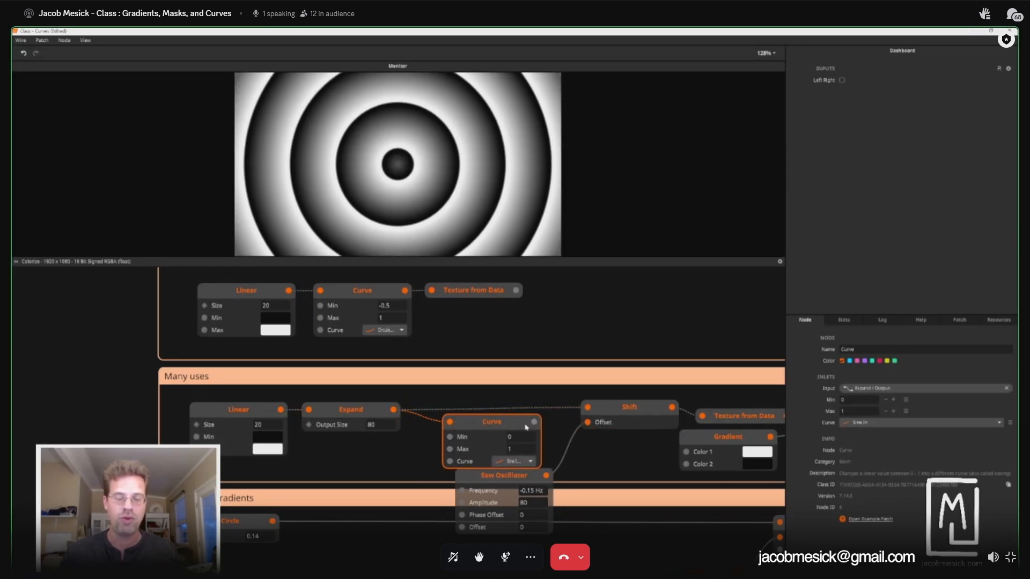
{"action": "left_click_drag", "start_coordinate": [535, 424], "coordinate": [588, 409]}
{"action": "left_click_drag", "start_coordinate": [502, 427], "coordinate": [498, 416]}
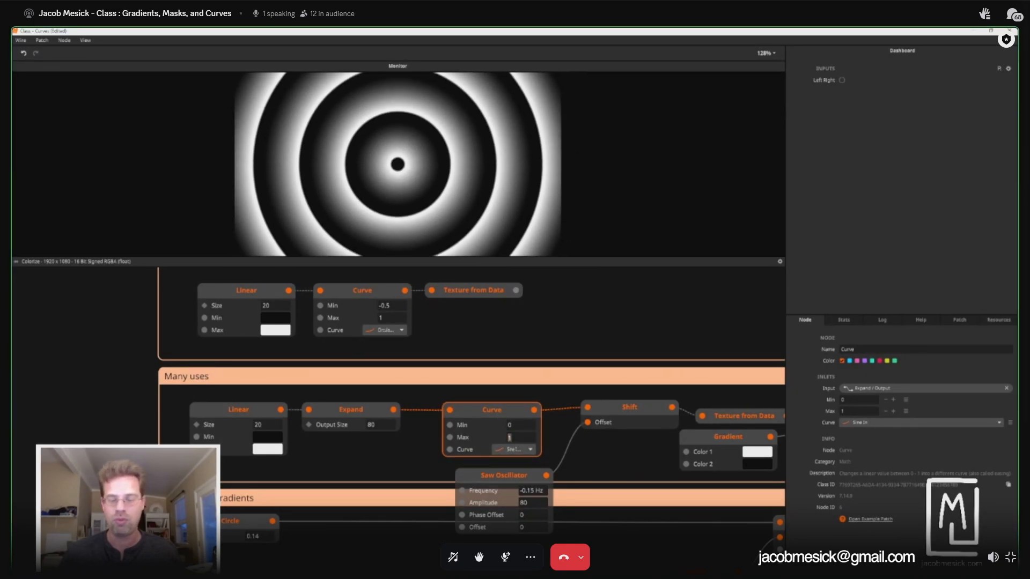
Step: Set the Curve node's Max to 80 and preview the Many uses Texture from Data output
{"action": "key", "text": "Return"}
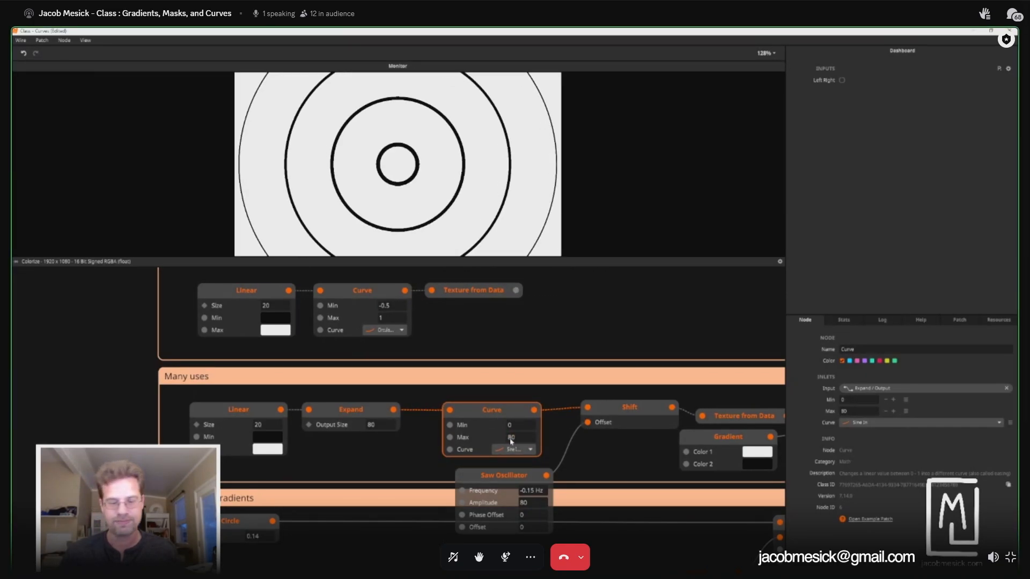
{"action": "left_click", "coordinate": [520, 450]}
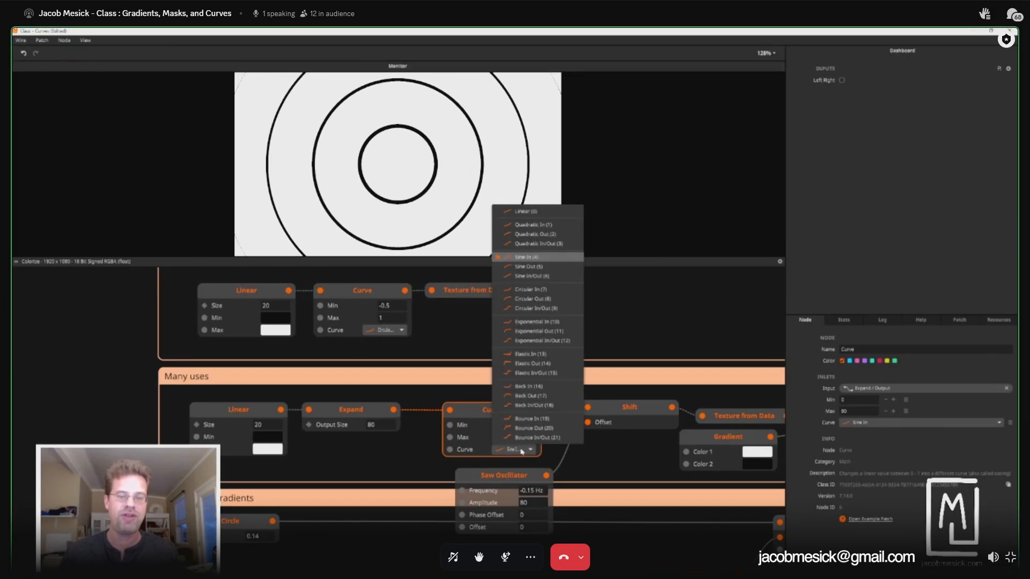
{"action": "left_click", "coordinate": [373, 413]}
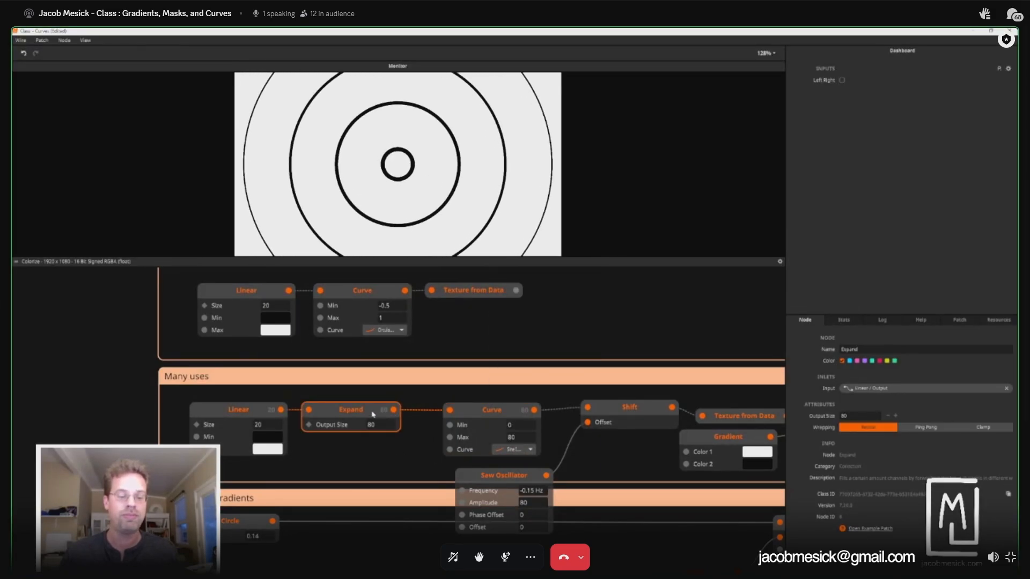
{"action": "left_click", "coordinate": [486, 415]}
{"action": "left_click", "coordinate": [630, 409]}
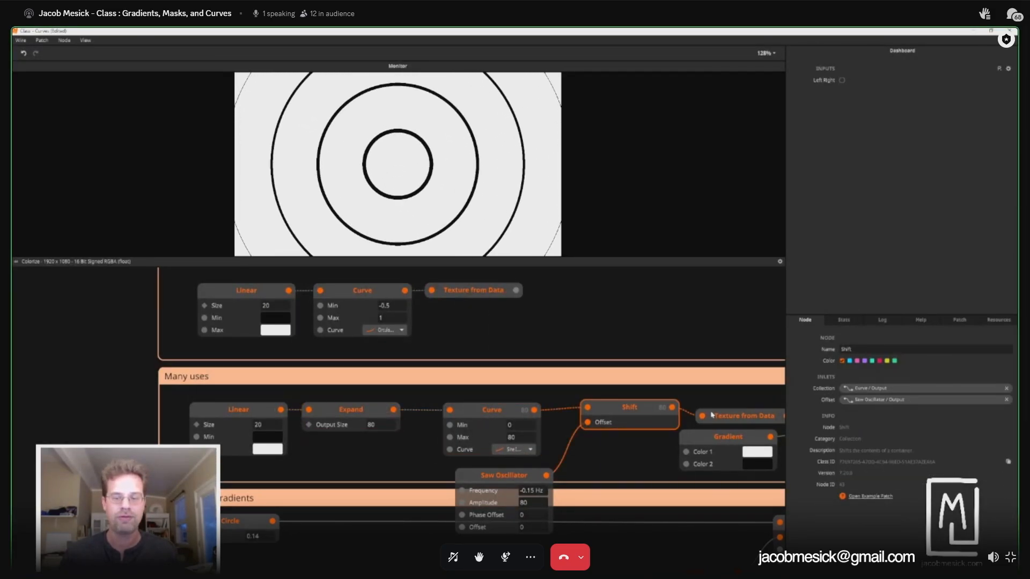
{"action": "left_click", "coordinate": [712, 415]}
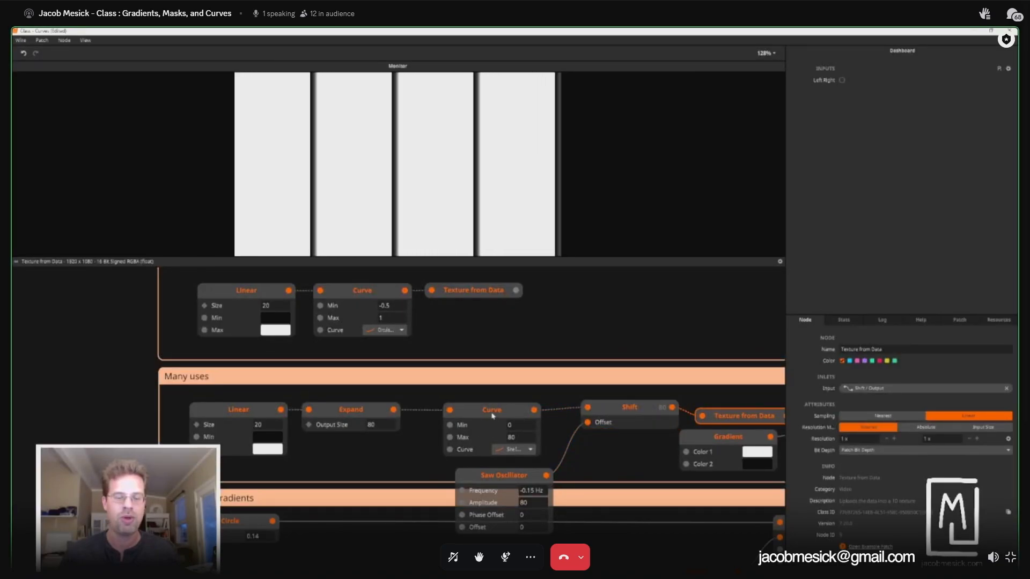
{"action": "left_click", "coordinate": [354, 410]}
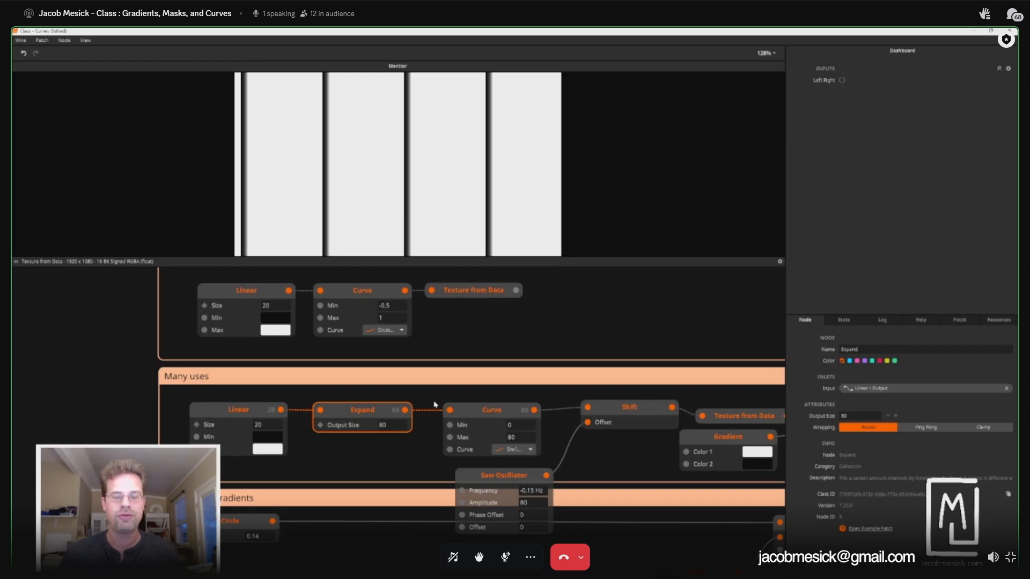
Step: Try the Sine Out and Linear curves on the Many uses Curve node and lower its Min to -2.6
{"action": "left_click", "coordinate": [514, 450]}
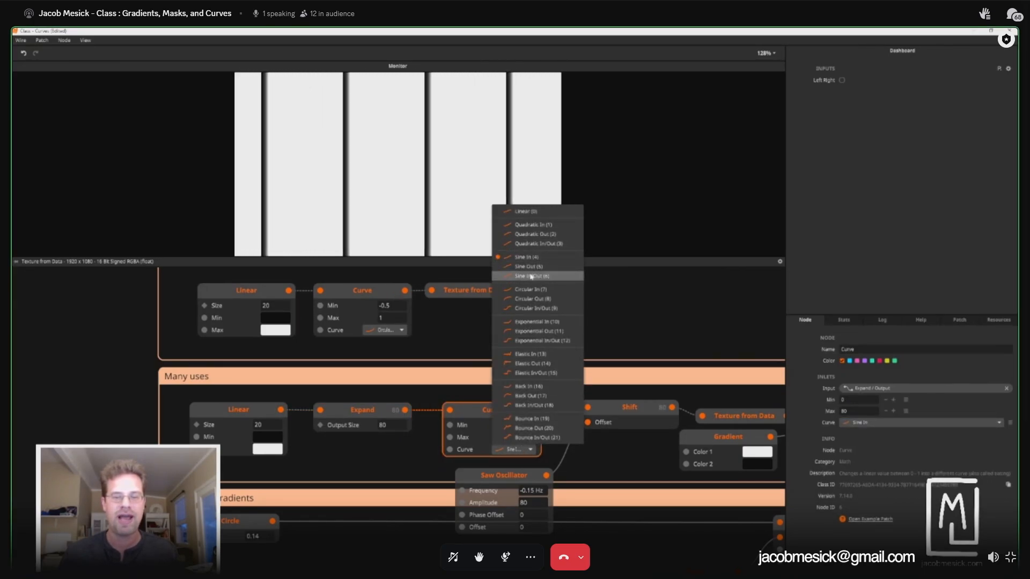
{"action": "left_click", "coordinate": [529, 267]}
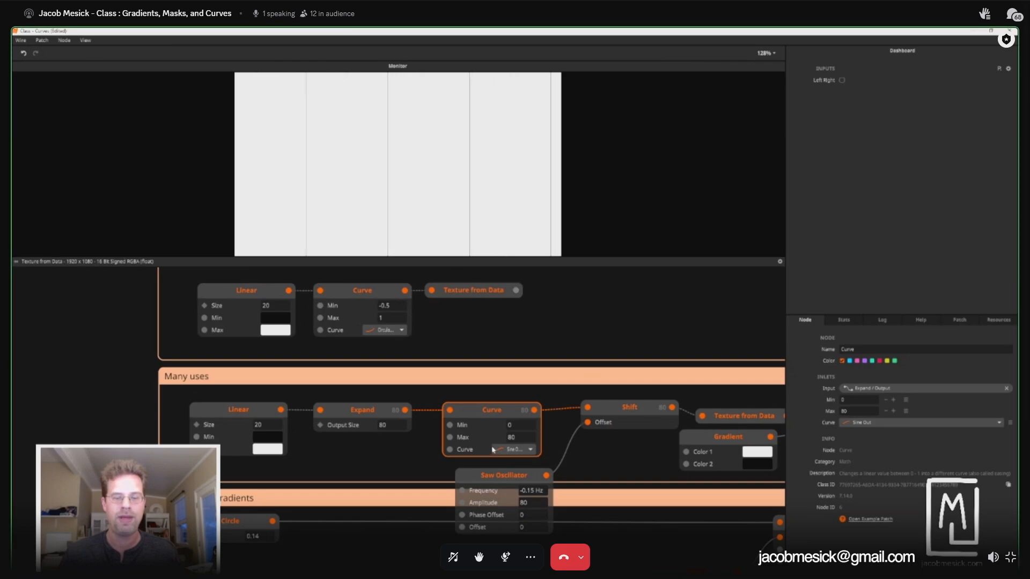
{"action": "left_click", "coordinate": [517, 449]}
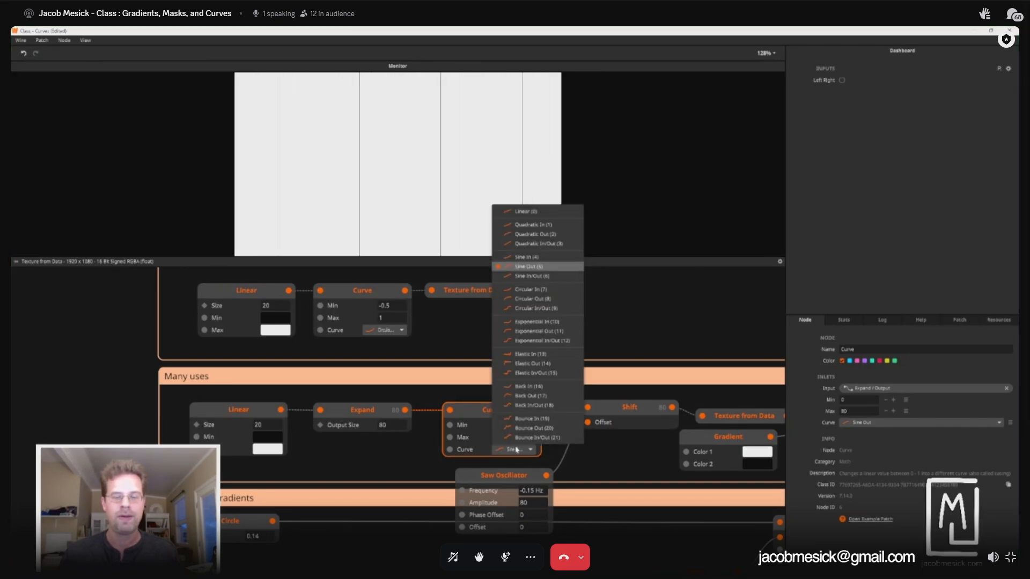
{"action": "left_click", "coordinate": [544, 213]}
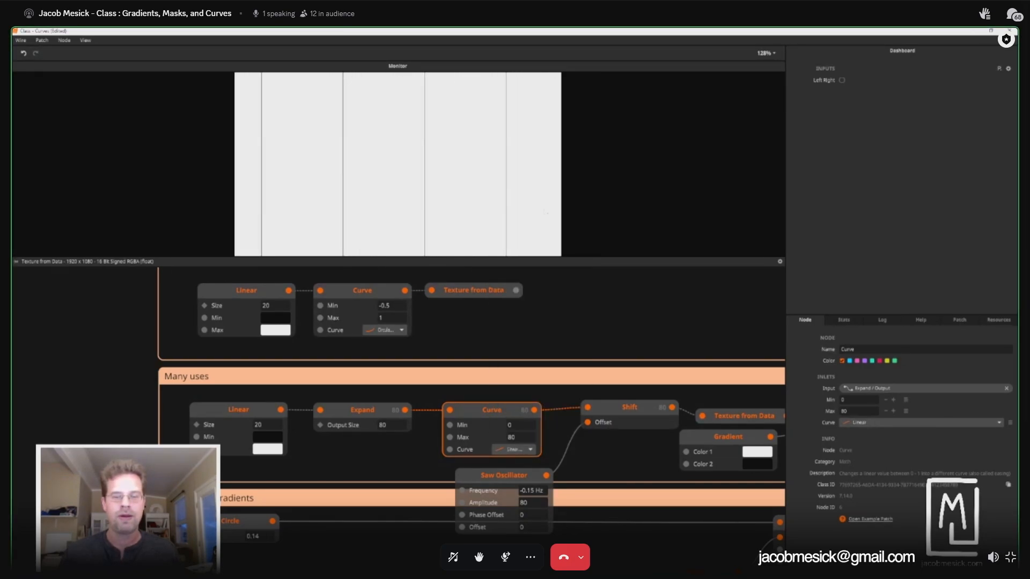
{"action": "left_click", "coordinate": [516, 439]}
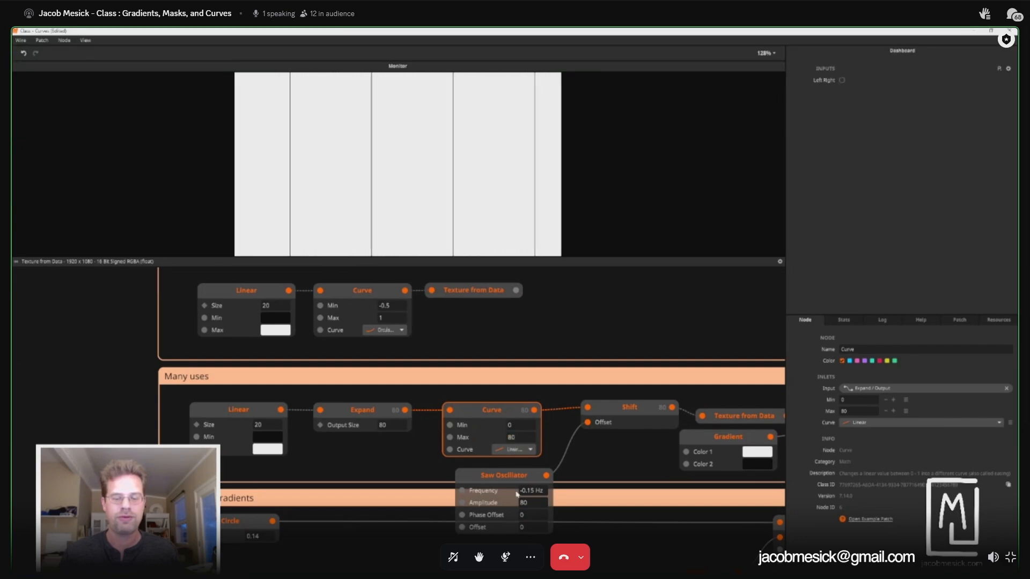
{"action": "left_click_drag", "start_coordinate": [520, 426], "coordinate": [550, 525]}
Step: Inspect the list of color values coming out of the Many uses Expand node
{"action": "left_click", "coordinate": [339, 407]}
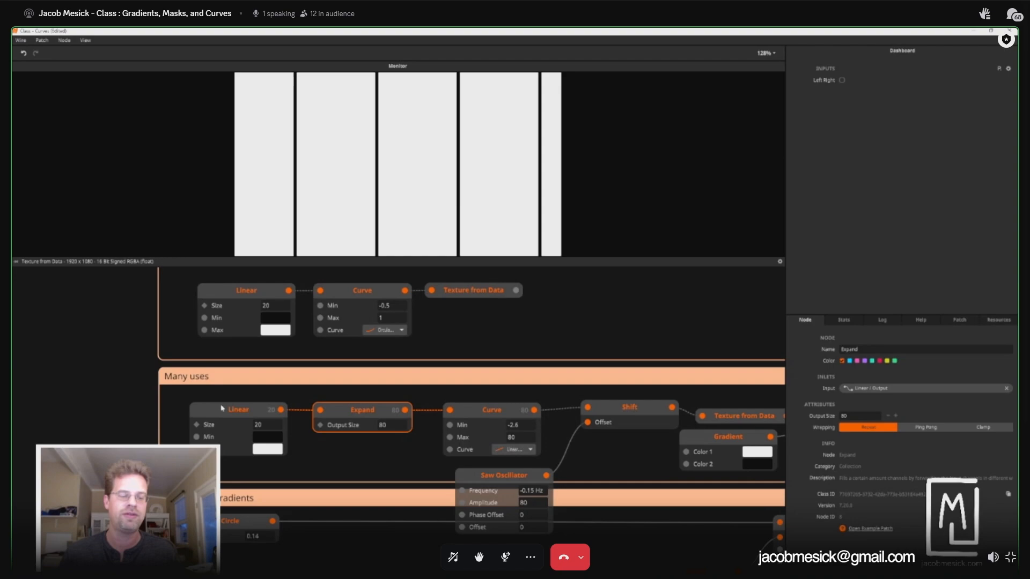
{"action": "mouse_move", "coordinate": [406, 413]}
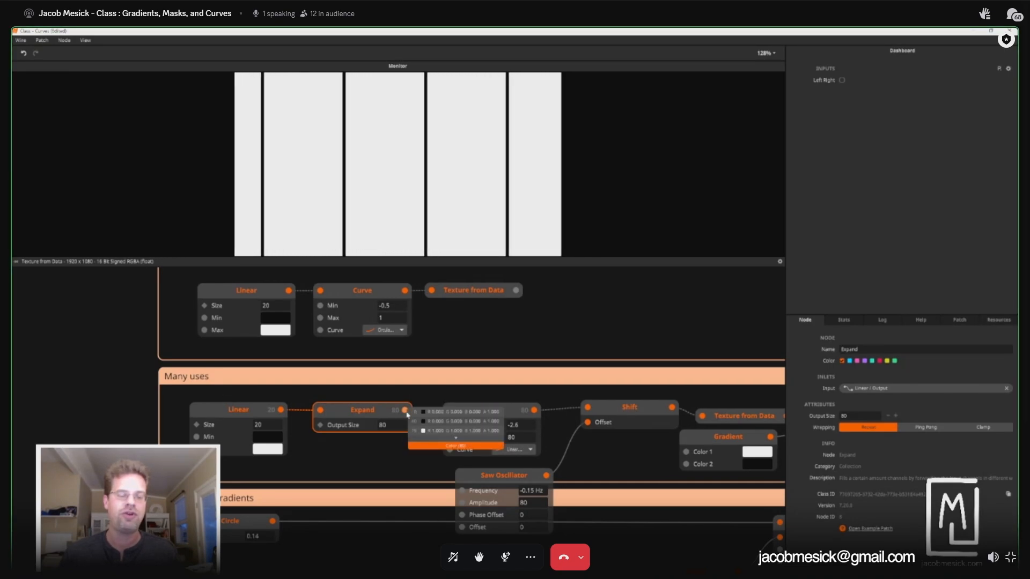
{"action": "left_click", "coordinate": [458, 442]}
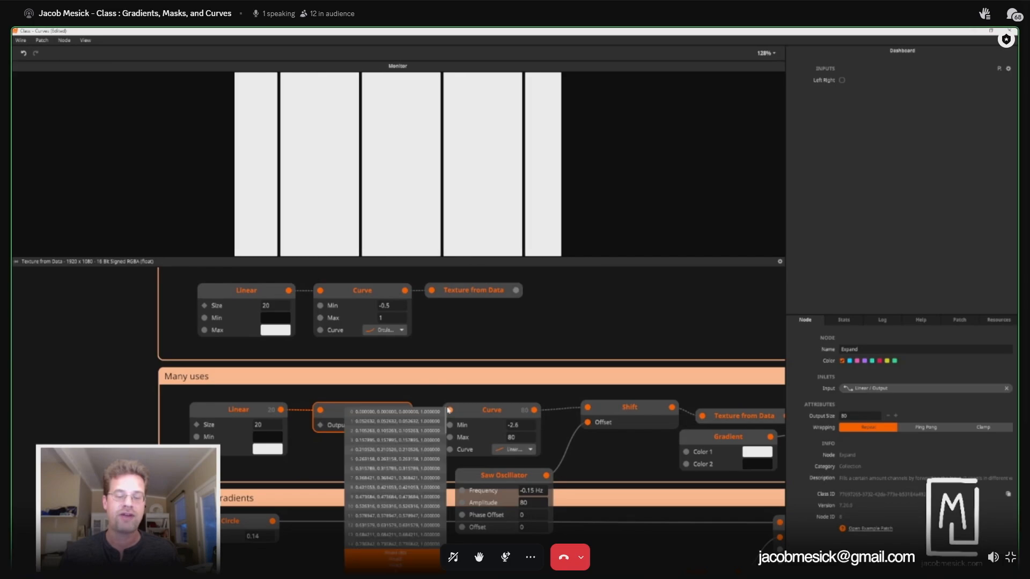
Step: Move the Curve node out of the chain between Expand and Shift, and set its Min to 0 and Max to 1
{"action": "left_click_drag", "start_coordinate": [450, 411], "coordinate": [637, 432]}
{"action": "double_click", "coordinate": [642, 441]}
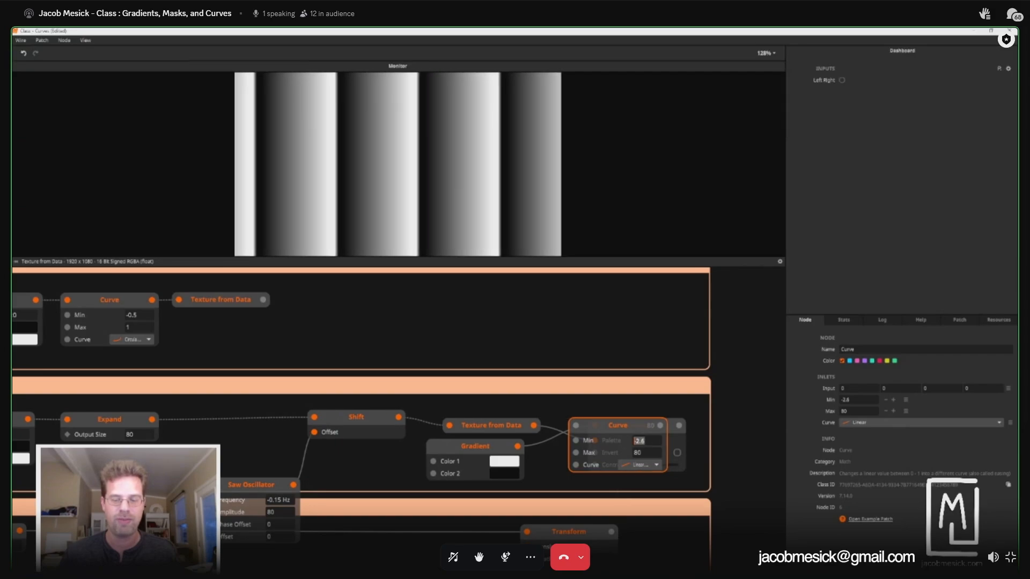
{"action": "type", "text": "0"}
{"action": "key", "text": "Tab"}
{"action": "type", "text": "1"}
{"action": "key", "text": "Return"}
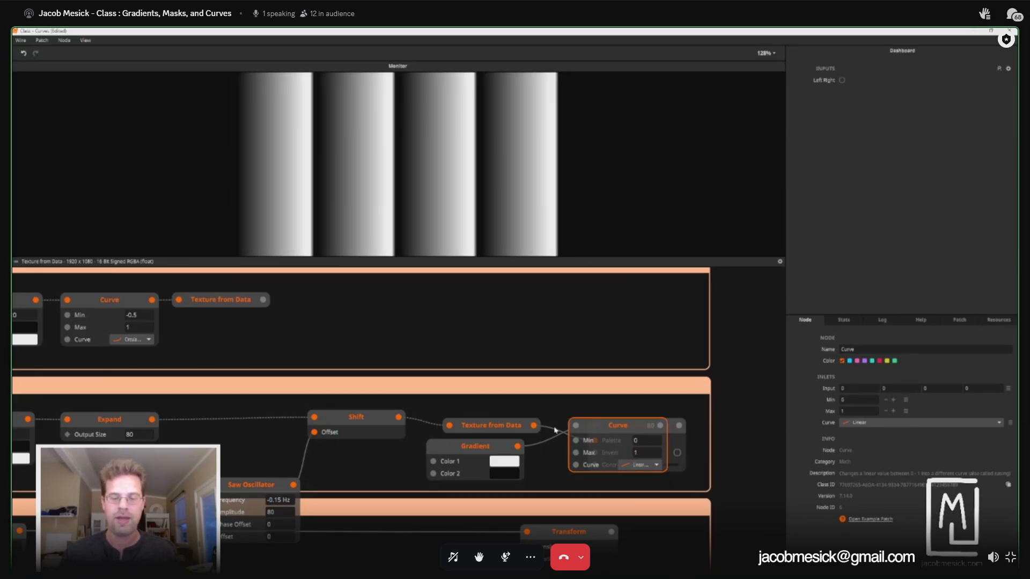
Step: Insert the Curve node between Texture from Data and Colorize's Palette inlet, trying Sine Out before settling on Sine In
{"action": "left_click_drag", "start_coordinate": [534, 427], "coordinate": [713, 425]}
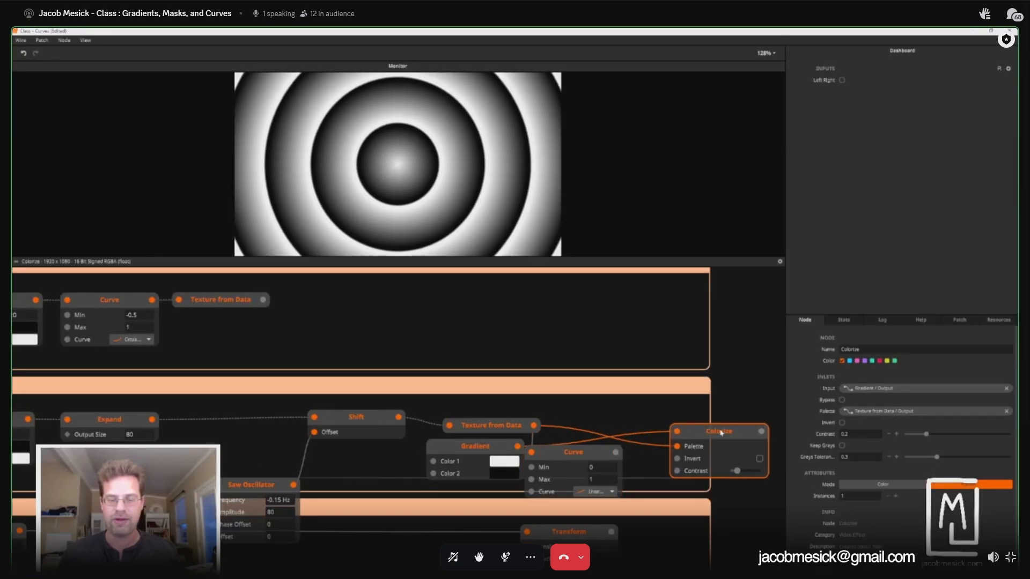
{"action": "left_click_drag", "start_coordinate": [577, 453], "coordinate": [609, 436]}
{"action": "left_click", "coordinate": [642, 474]}
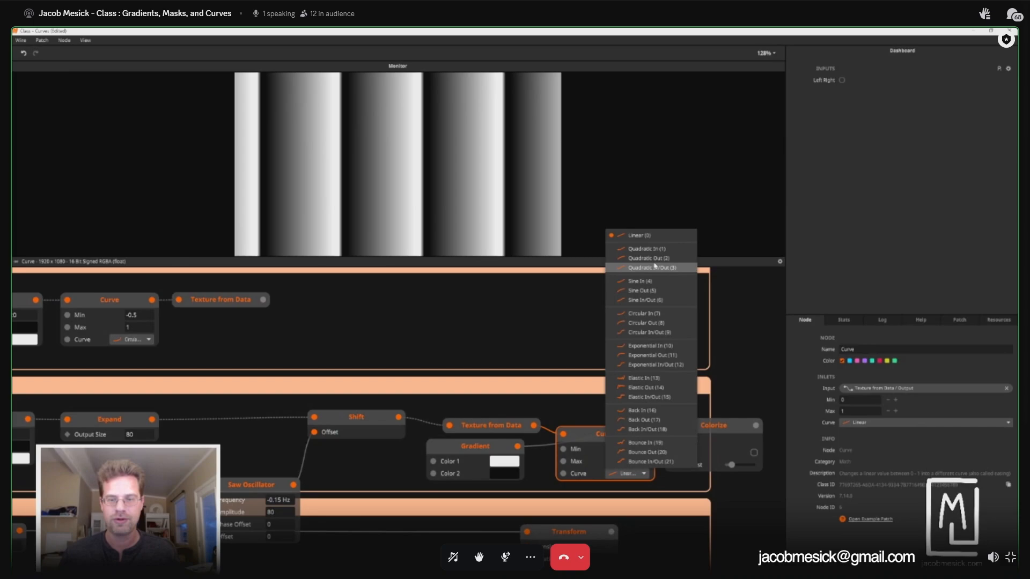
{"action": "left_click", "coordinate": [651, 290]}
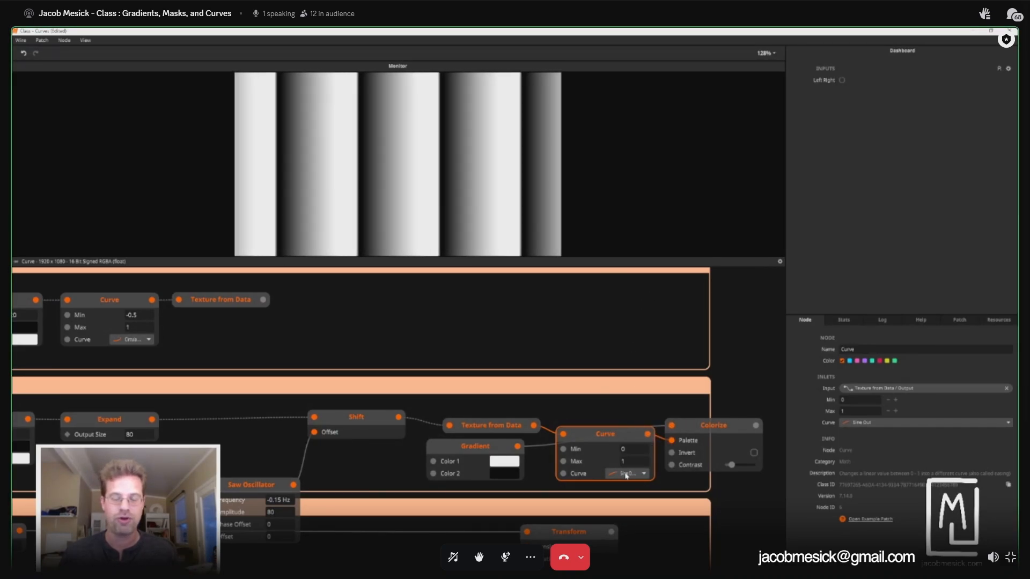
{"action": "left_click", "coordinate": [625, 475]}
{"action": "left_click", "coordinate": [639, 287]}
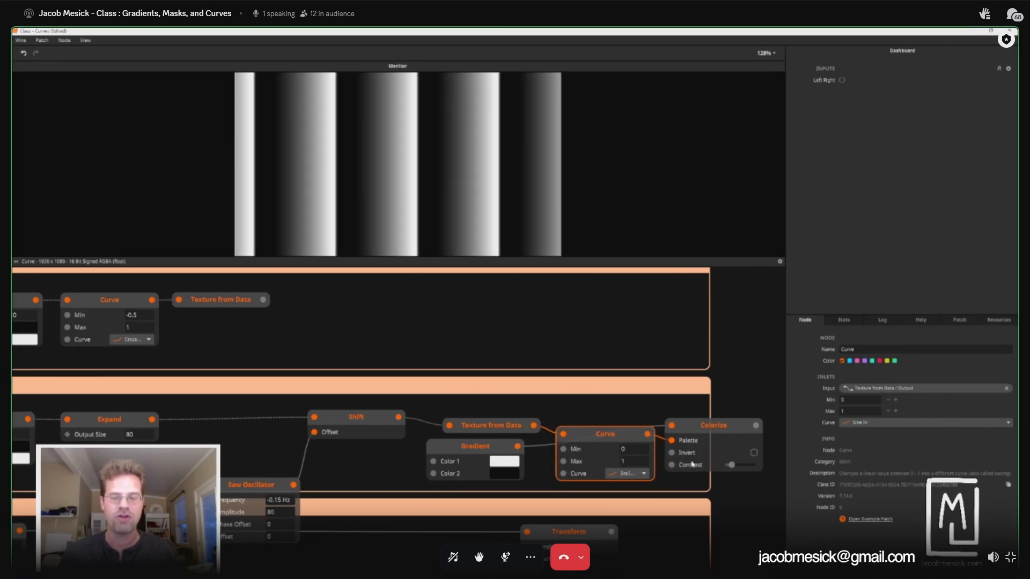
Step: Preview the Colorize, Gradient and Curve outputs in turn, lining up the Gradient and Curve nodes beside Colorize
{"action": "left_click_drag", "start_coordinate": [692, 465], "coordinate": [720, 459]}
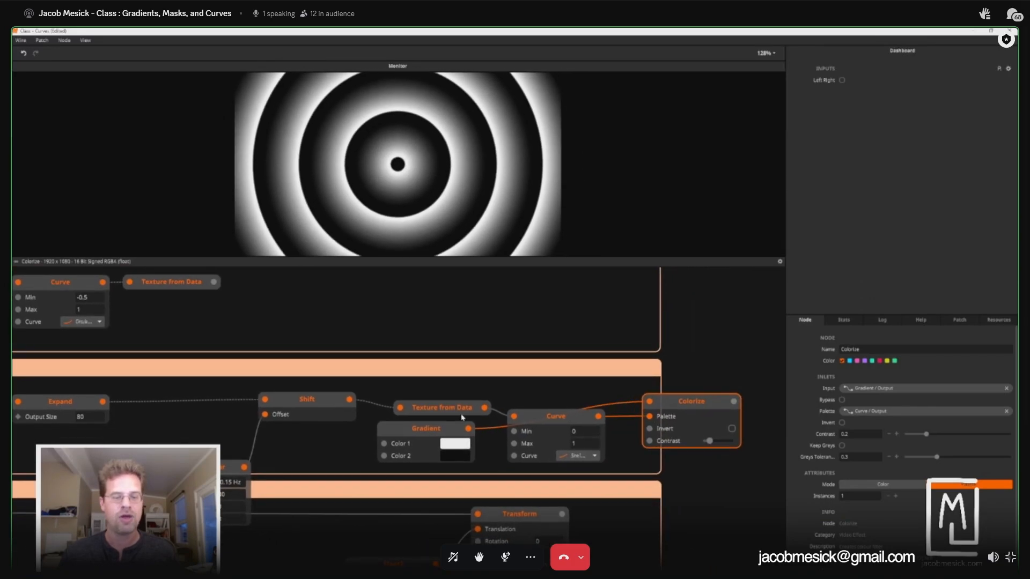
{"action": "left_click_drag", "start_coordinate": [437, 434], "coordinate": [454, 437]}
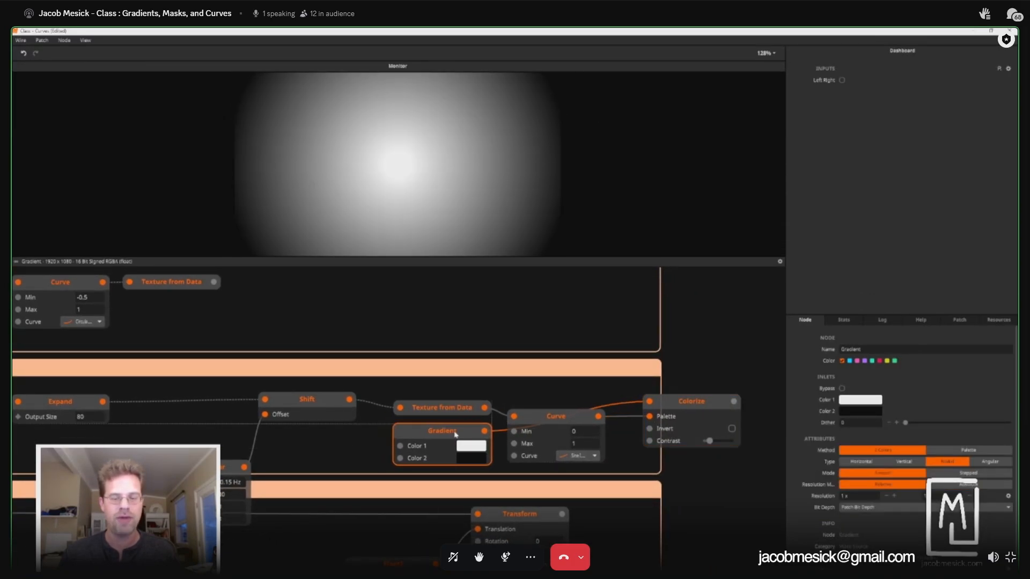
{"action": "mouse_move", "coordinate": [569, 419]}
{"action": "left_mouse_down"}
{"action": "mouse_move", "coordinate": [572, 456]}
{"action": "mouse_move", "coordinate": [574, 411]}
{"action": "left_mouse_up"}
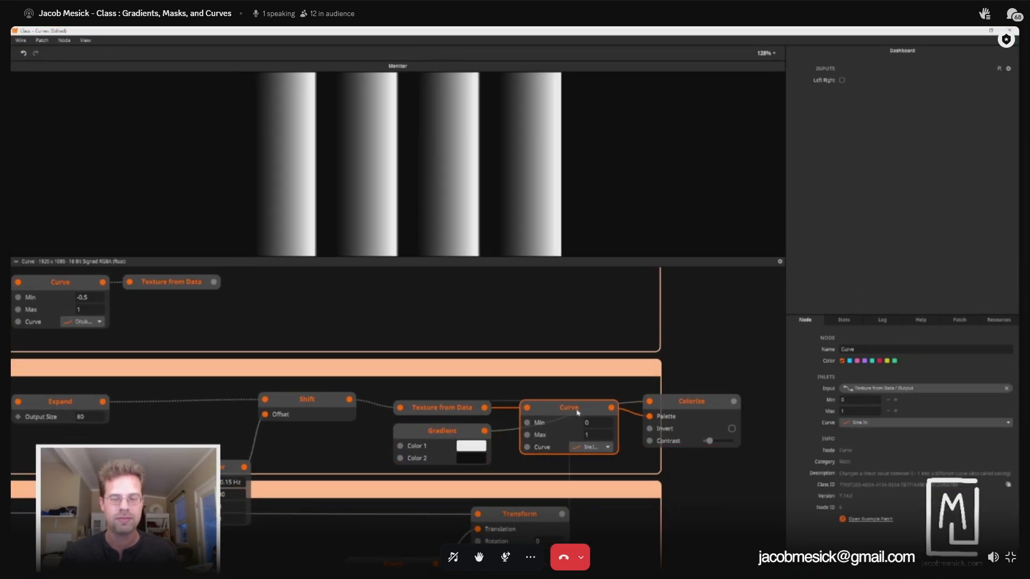
Step: Delete the Saw Oscillator node that drives Shift's Offset
{"action": "left_click_drag", "start_coordinate": [297, 410], "coordinate": [524, 414]}
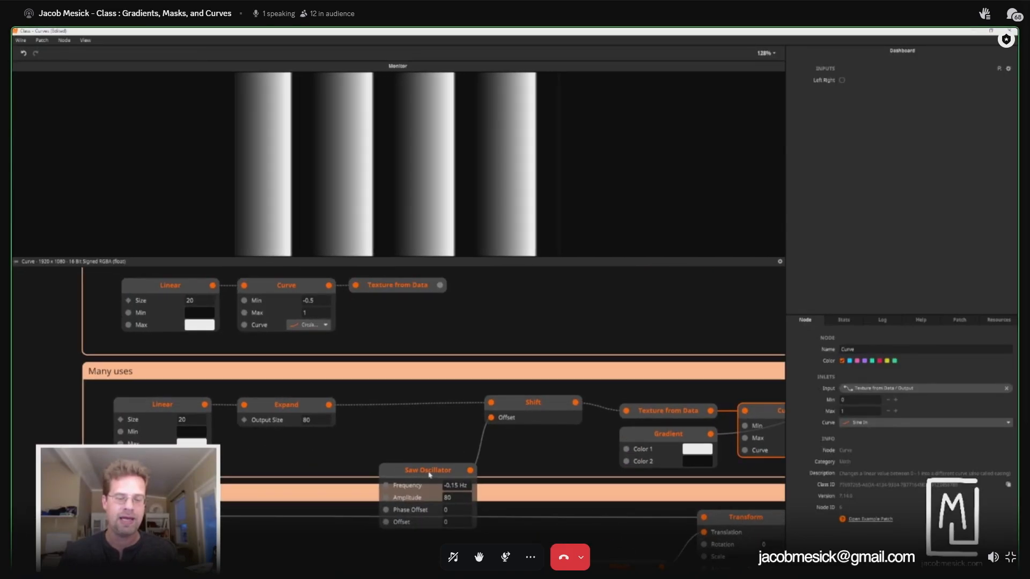
{"action": "left_click_drag", "start_coordinate": [430, 474], "coordinate": [307, 460]}
{"action": "key", "text": "Delete"}
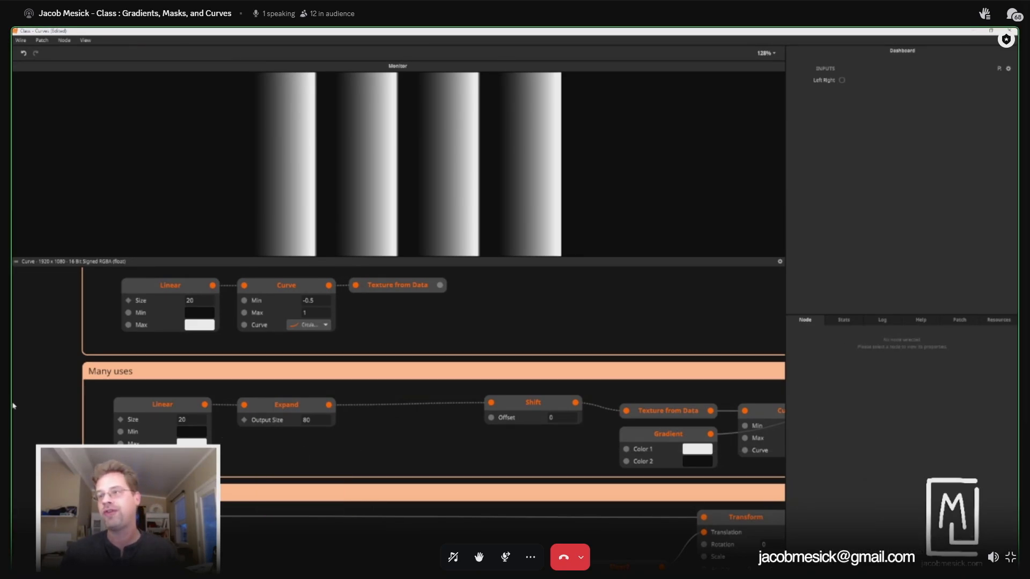
Step: Create an Add node and insert it between Expand and Shift, feeding Expand's output into its Left inlet
{"action": "left_click", "coordinate": [152, 406]}
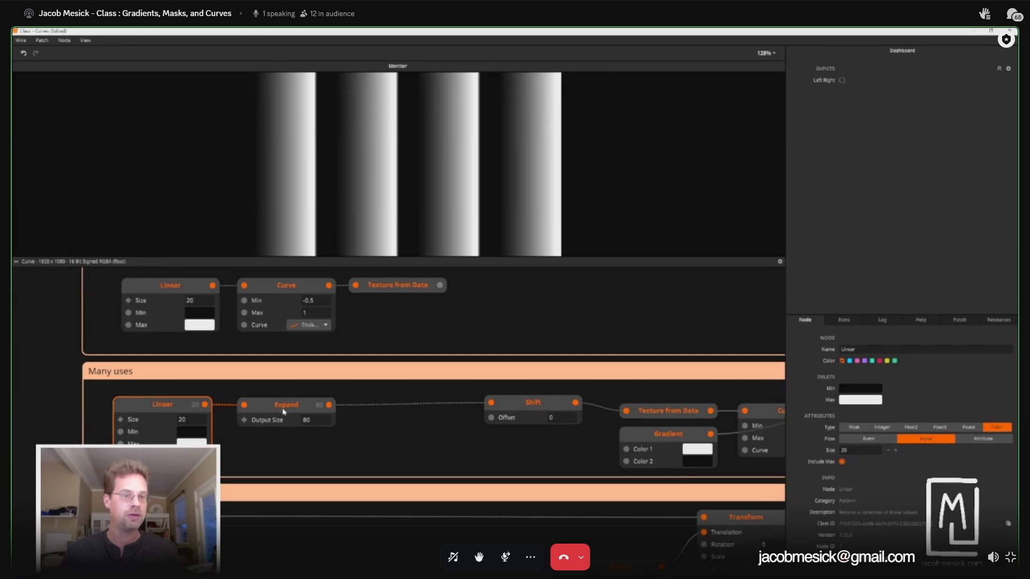
{"action": "double_click", "coordinate": [384, 456]}
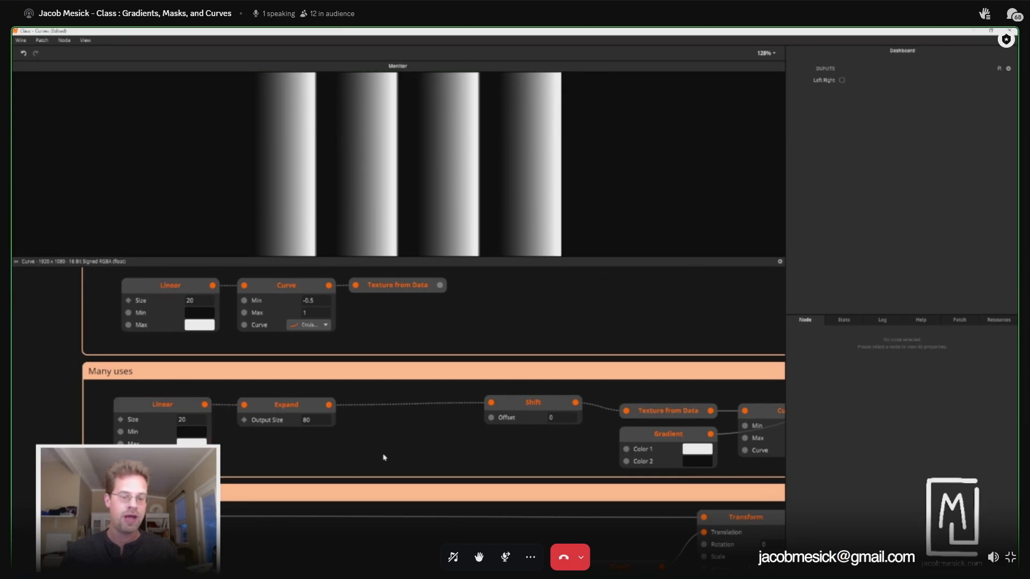
{"action": "type", "text": "ad"}
{"action": "key", "text": "Return"}
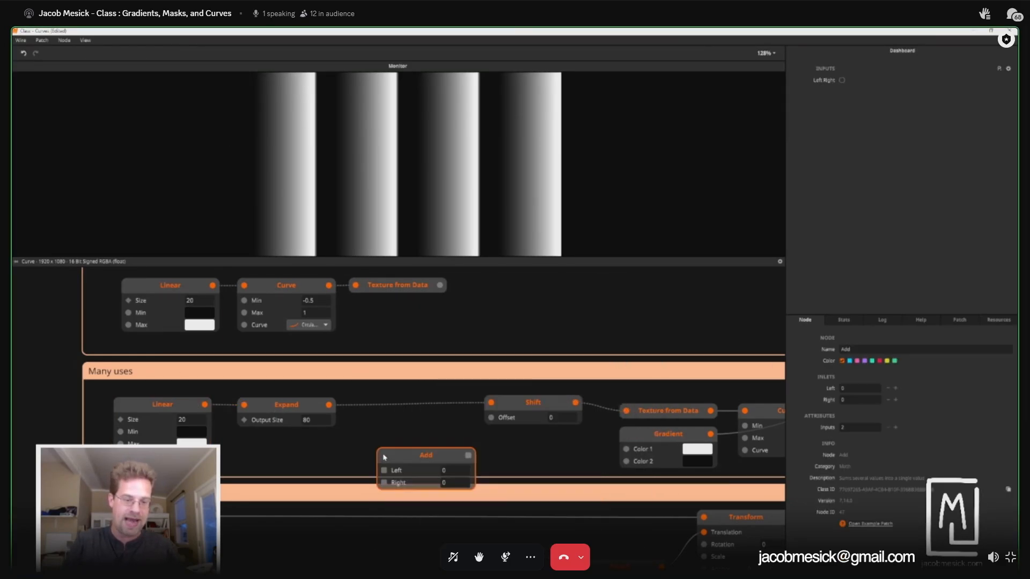
{"action": "left_click_drag", "start_coordinate": [329, 404], "coordinate": [490, 405]}
{"action": "left_click_drag", "start_coordinate": [434, 425], "coordinate": [434, 405]}
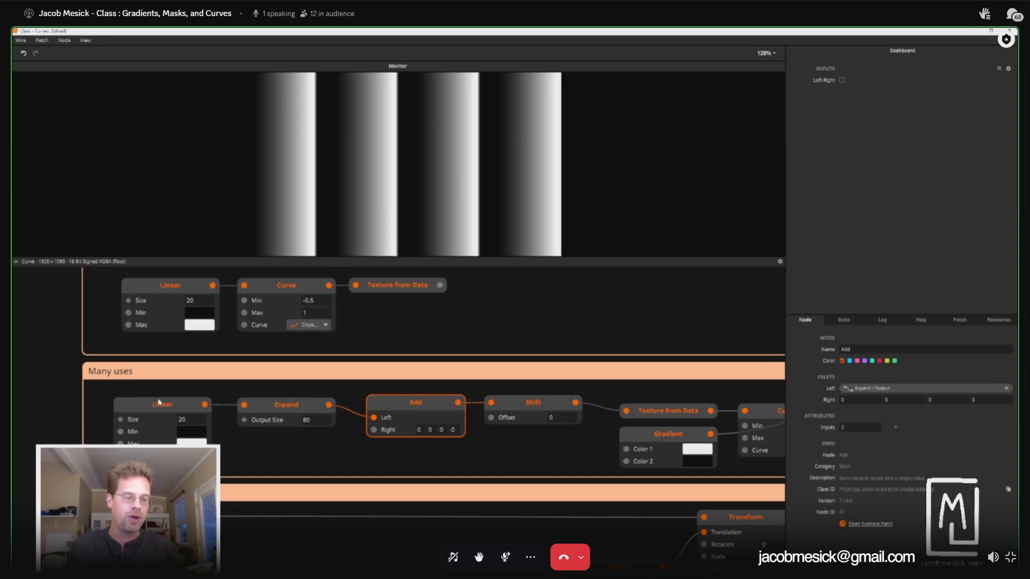
Step: Duplicate the Many uses Linear node below Expand with its Size set to 80
{"action": "left_click_drag", "start_coordinate": [338, 469], "coordinate": [439, 431]}
{"action": "left_click_drag", "start_coordinate": [275, 367], "coordinate": [250, 353]}
{"action": "left_click_drag", "start_coordinate": [383, 378], "coordinate": [376, 363]}
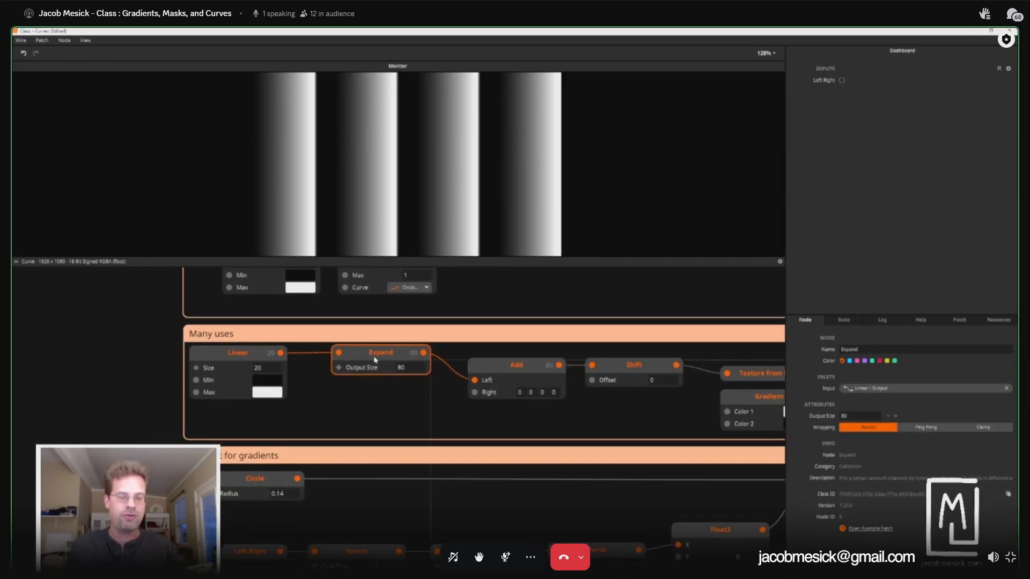
{"action": "left_click_drag", "start_coordinate": [236, 354], "coordinate": [330, 414]}
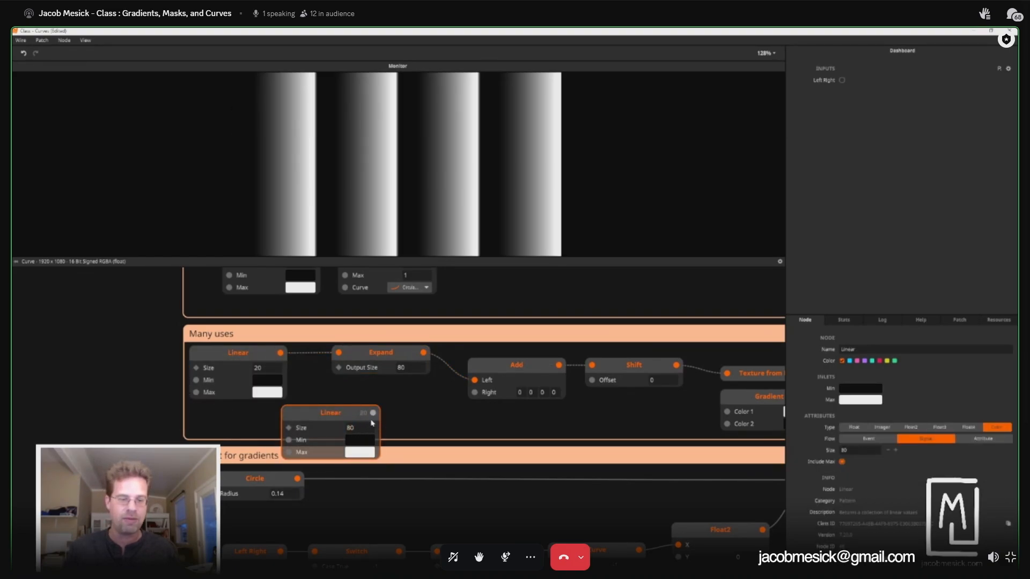
Step: Connect the size-80 Linear's output to Add's Right inlet and create a Saw Oscillator node below Shift
{"action": "left_click_drag", "start_coordinate": [372, 412], "coordinate": [475, 395]}
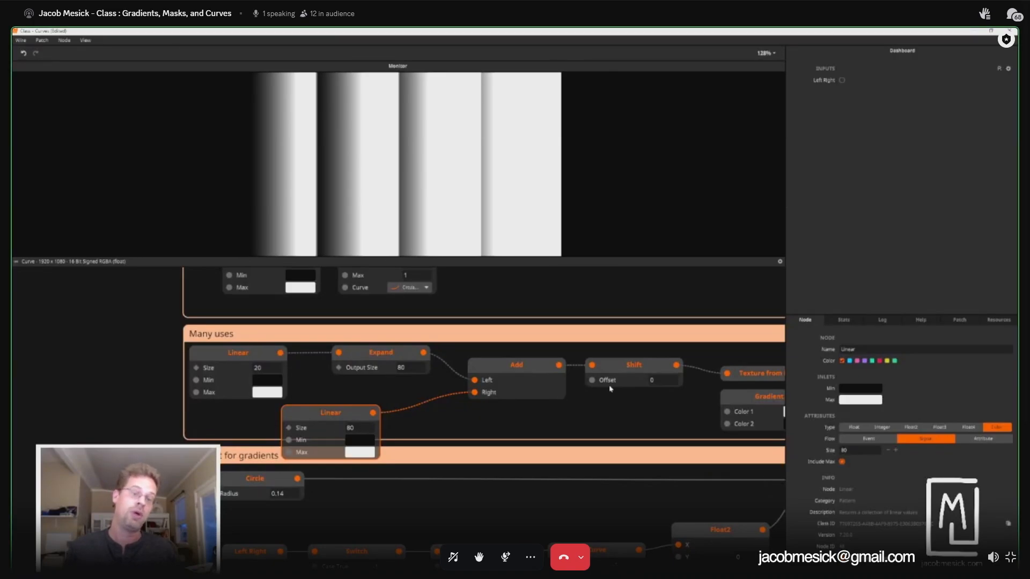
{"action": "scroll", "coordinate": [568, 405], "scroll_direction": "right", "scroll_amount": 5}
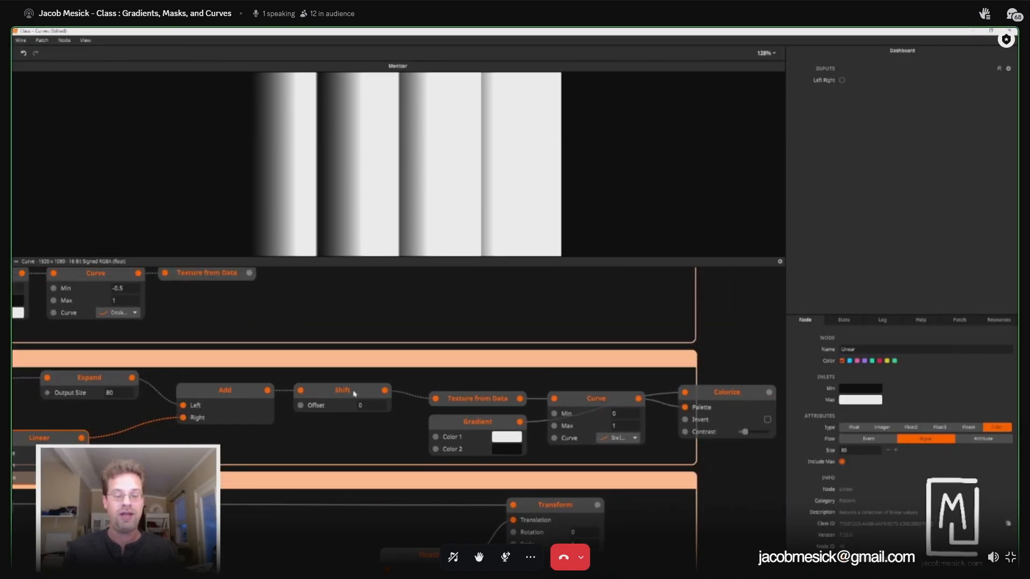
{"action": "double_click", "coordinate": [322, 443]}
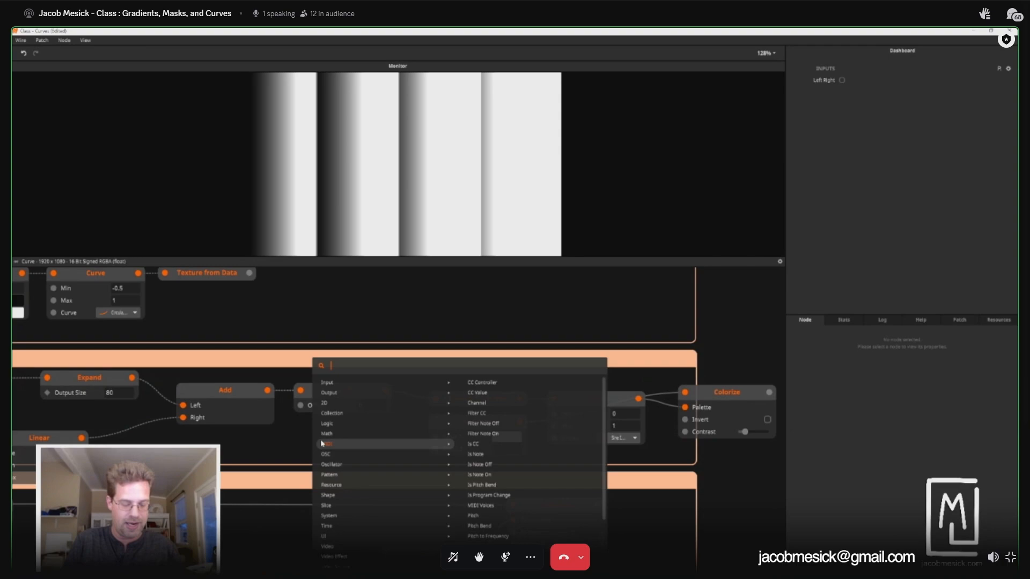
{"action": "type", "text": "saw"}
{"action": "key", "text": "Return"}
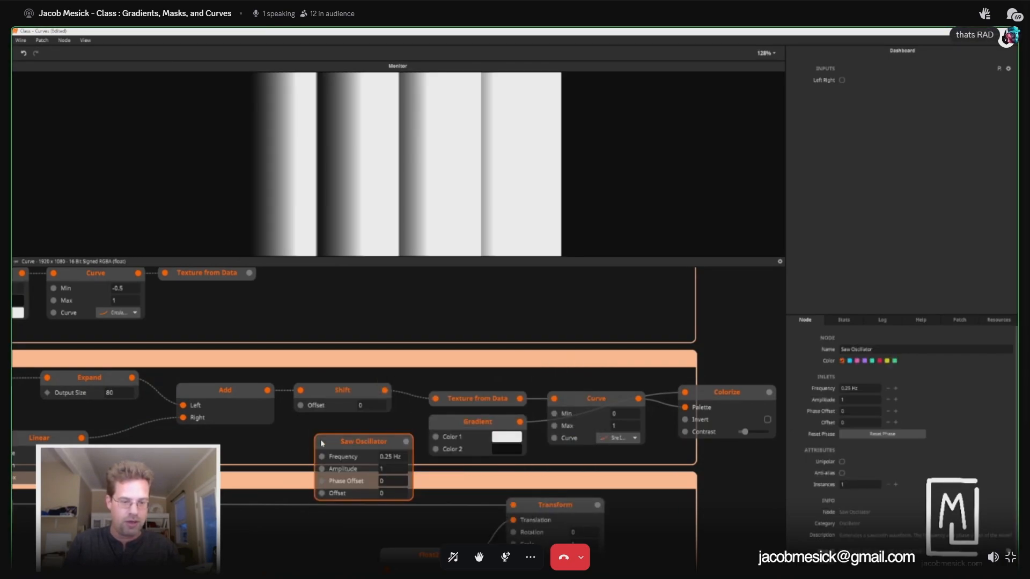
Step: Make room beside the size-80 Linear and move the Curve node from before Colorize to between that Linear and Add's Right inlet
{"action": "left_click_drag", "start_coordinate": [352, 443], "coordinate": [749, 455]}
{"action": "mouse_move", "coordinate": [582, 432]}
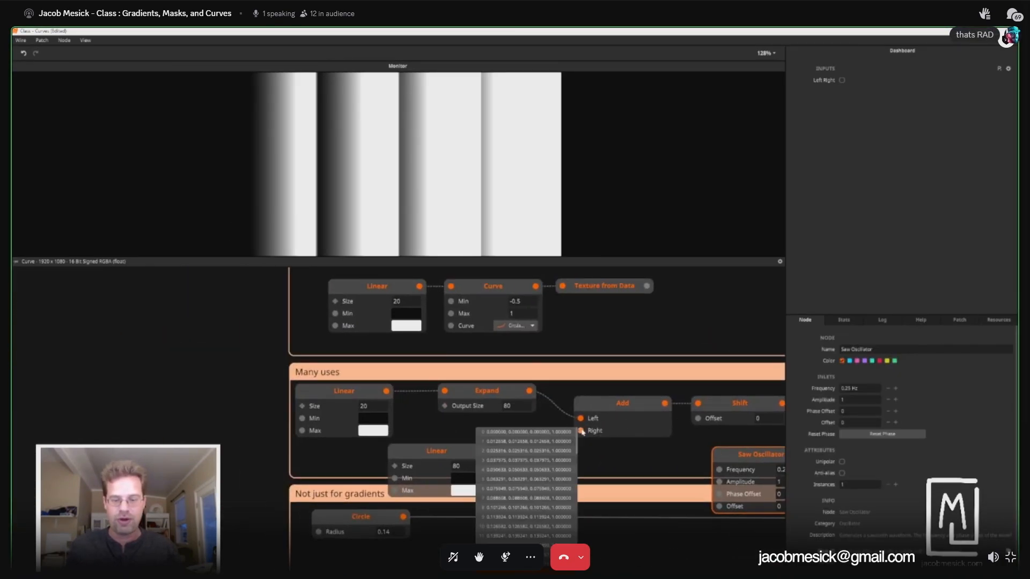
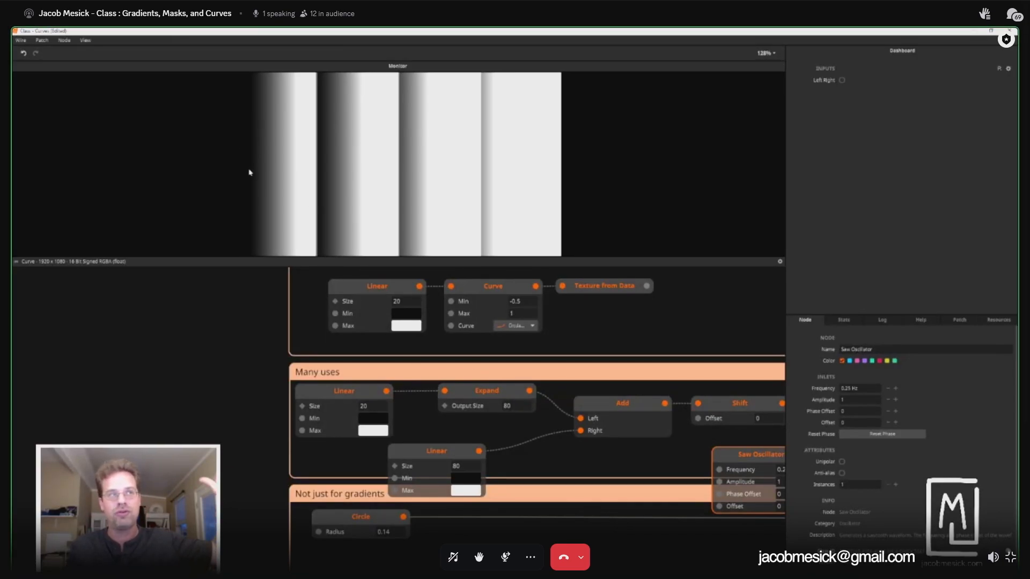
{"action": "left_click_drag", "start_coordinate": [435, 455], "coordinate": [407, 462]}
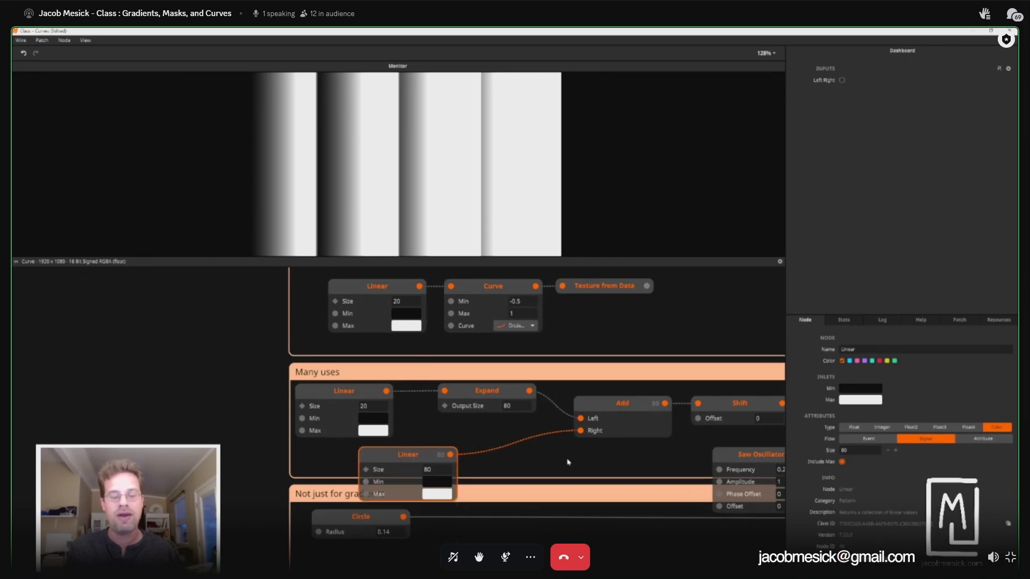
{"action": "left_click_drag", "start_coordinate": [572, 465], "coordinate": [321, 432]}
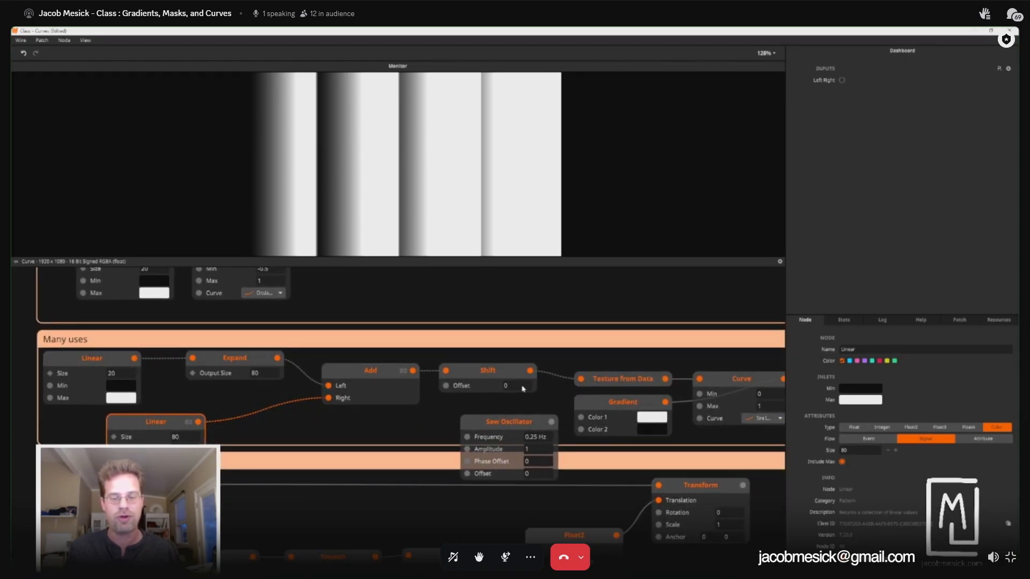
{"action": "left_click_drag", "start_coordinate": [735, 379], "coordinate": [825, 482]}
{"action": "left_click_drag", "start_coordinate": [748, 460], "coordinate": [237, 492]}
{"action": "left_click", "coordinate": [665, 374]}
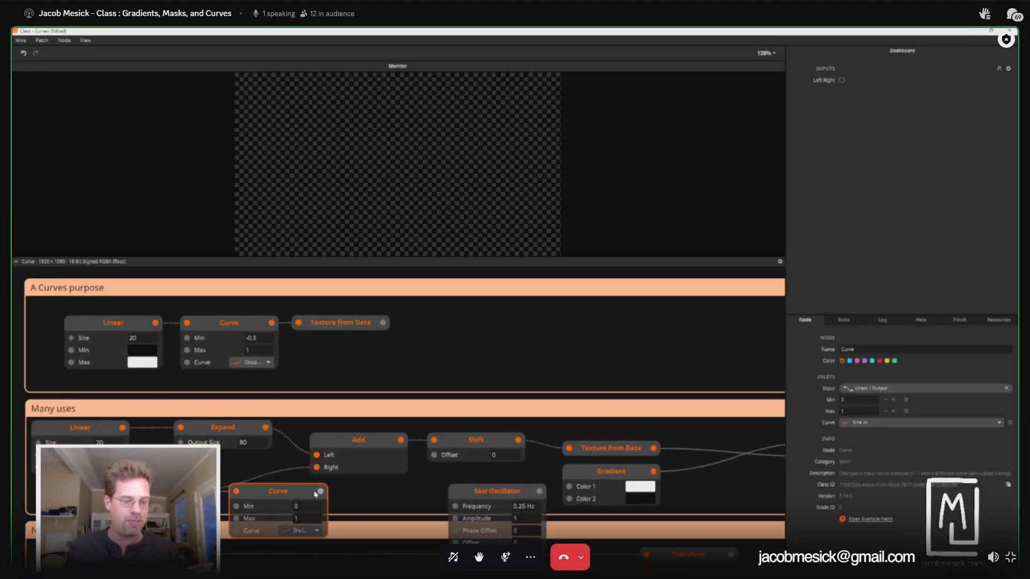
{"action": "left_click_drag", "start_coordinate": [320, 491], "coordinate": [249, 481]}
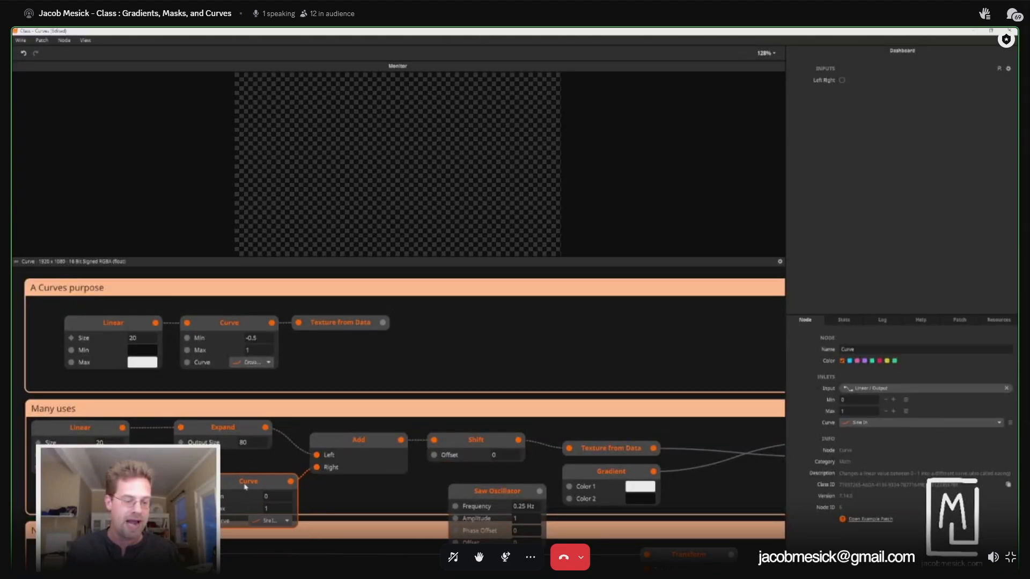
Step: Space the size-80 Linear away from its Curve, inspect both outputs and preview the Texture from Data node after Shift
{"action": "left_click", "coordinate": [273, 522]}
{"action": "left_click", "coordinate": [360, 453]}
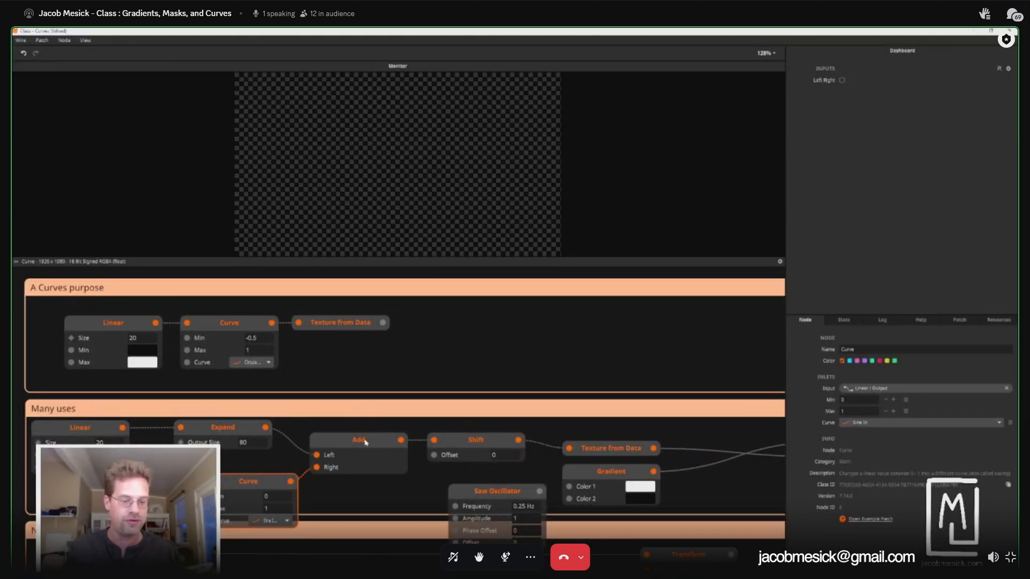
{"action": "left_click", "coordinate": [471, 446]}
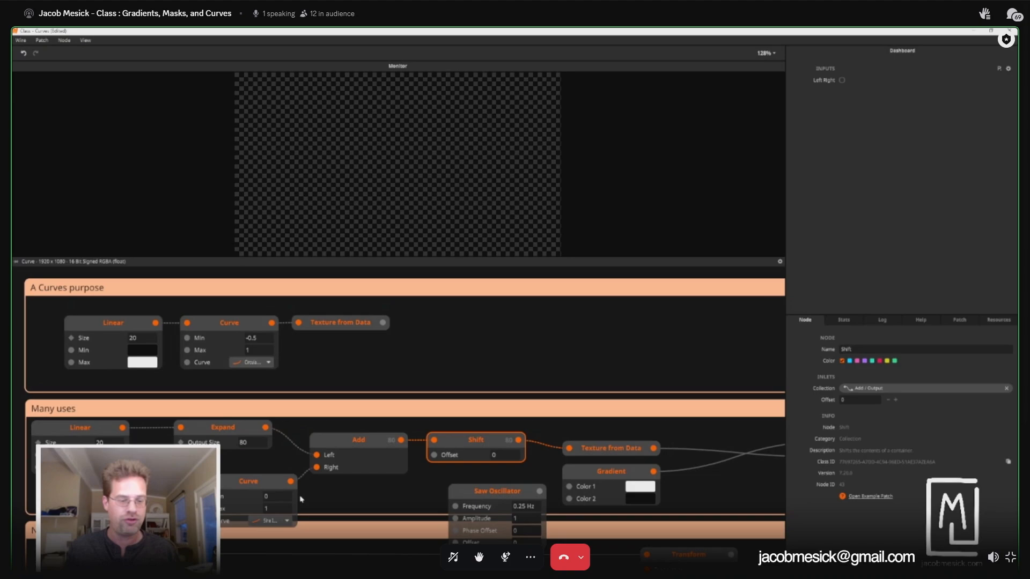
{"action": "left_click_drag", "start_coordinate": [281, 494], "coordinate": [489, 459]}
{"action": "left_click_drag", "start_coordinate": [370, 457], "coordinate": [314, 456]}
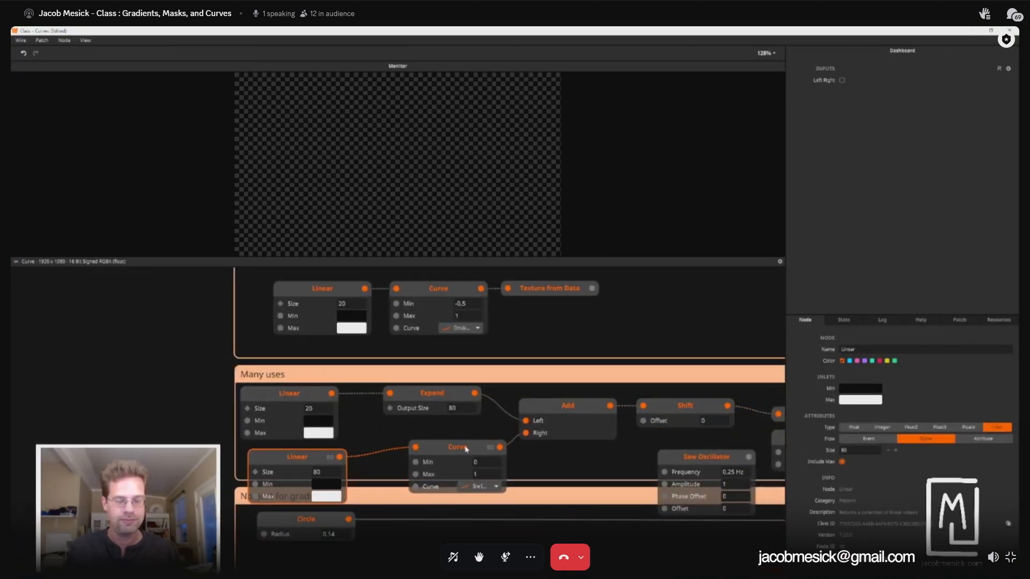
{"action": "left_click", "coordinate": [483, 450]}
{"action": "mouse_move", "coordinate": [500, 449]}
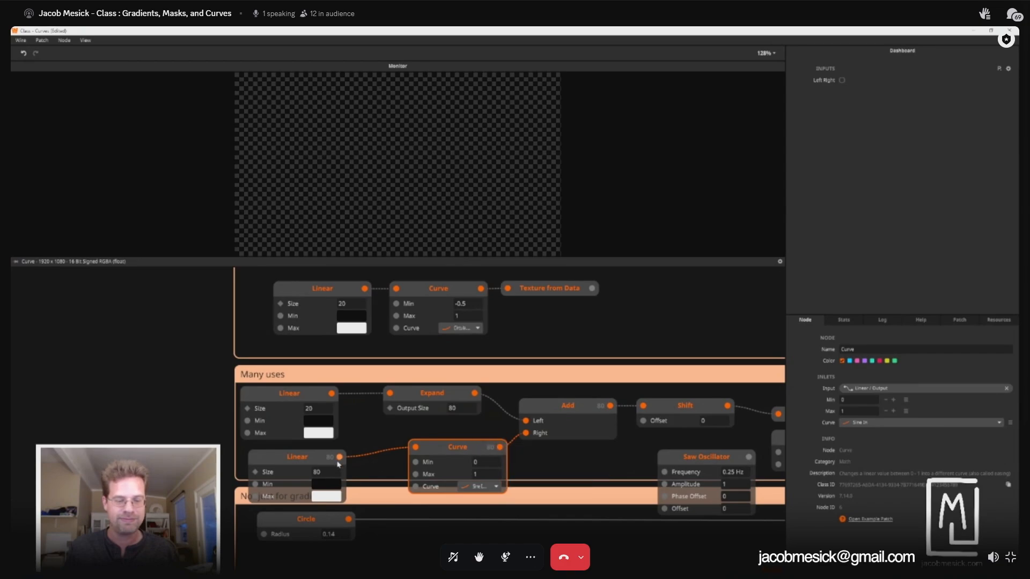
{"action": "mouse_move", "coordinate": [339, 457]}
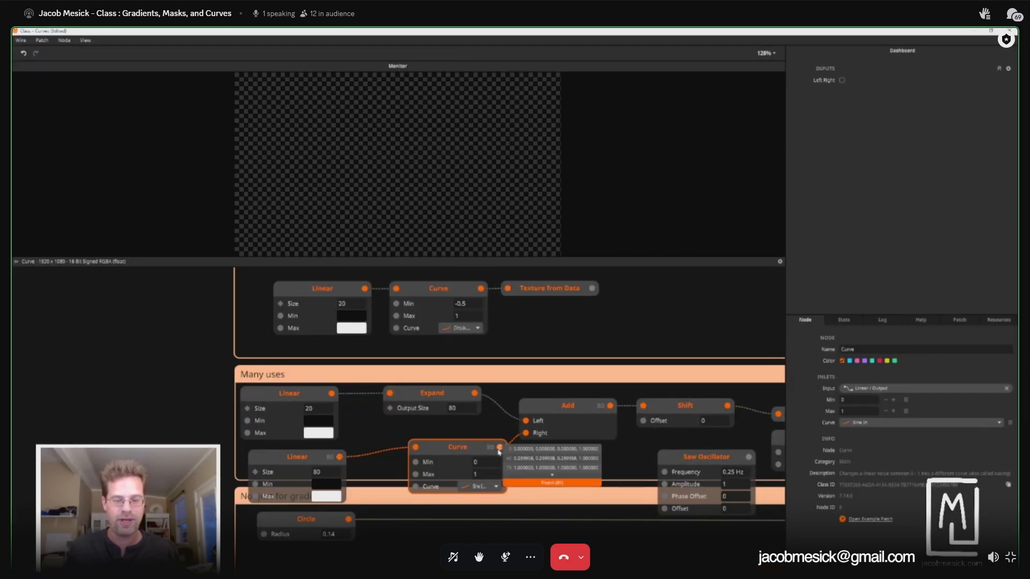
{"action": "left_click_drag", "start_coordinate": [675, 409], "coordinate": [422, 434]}
{"action": "left_click", "coordinate": [557, 443]}
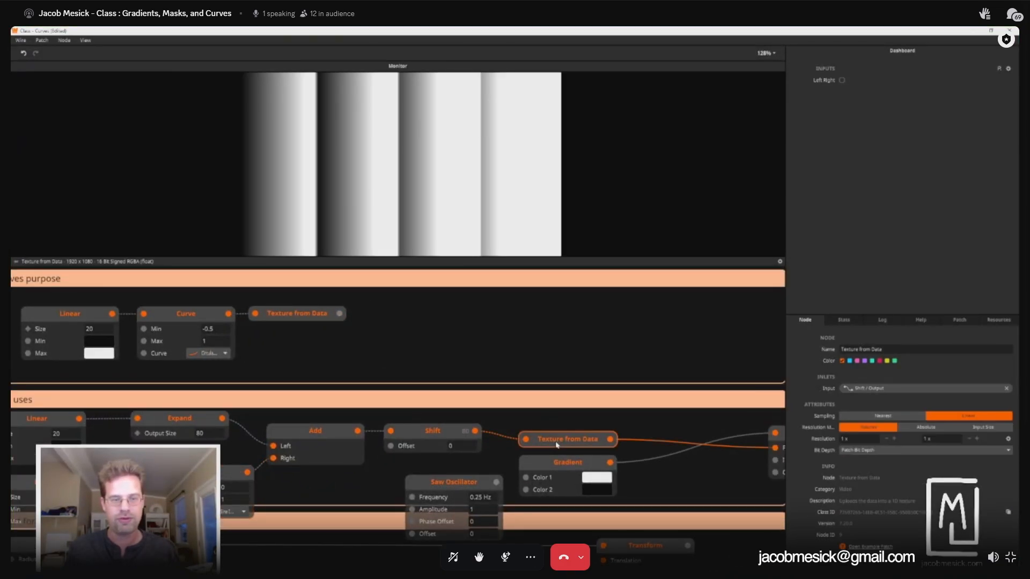
Step: Try the Sine Out and Bounce Out types on the Curve node feeding Add
{"action": "left_click", "coordinate": [208, 353]}
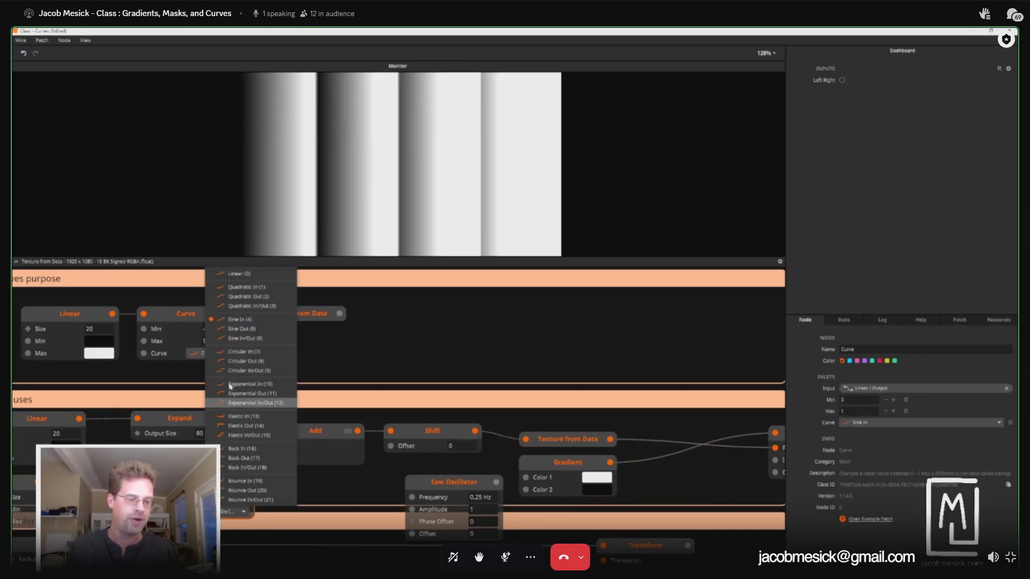
{"action": "left_click", "coordinate": [245, 331]}
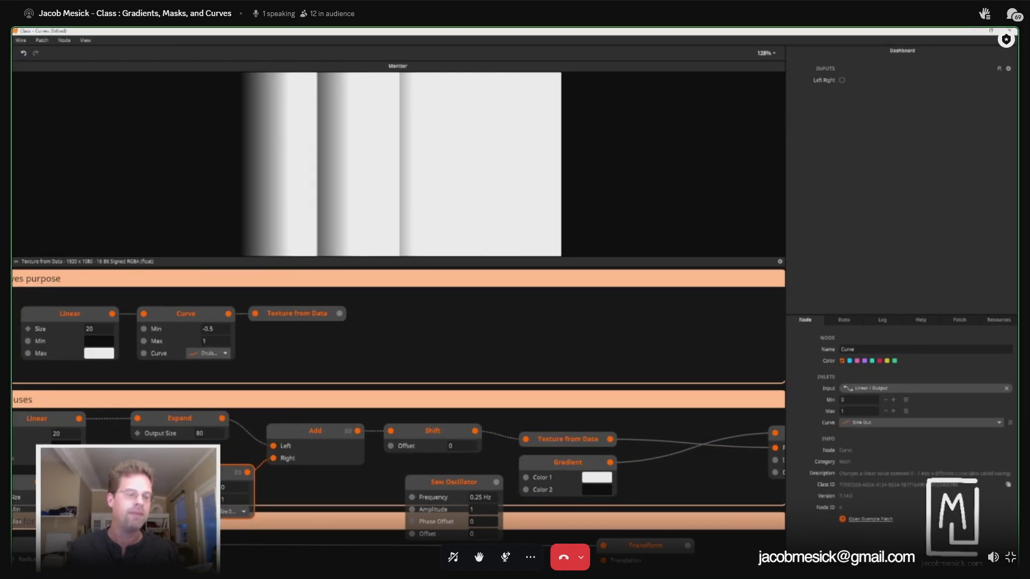
{"action": "left_click", "coordinate": [226, 514]}
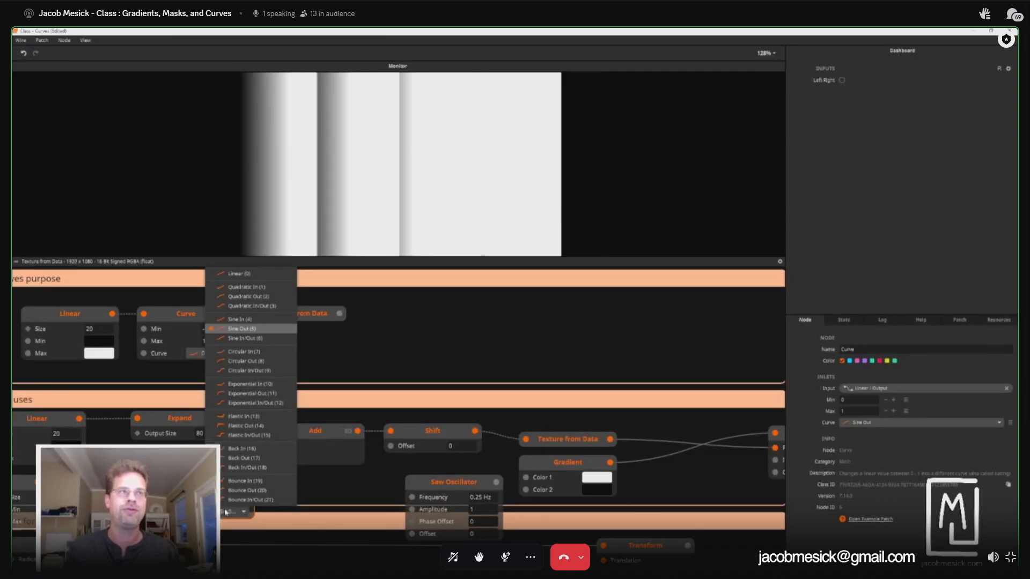
{"action": "left_click", "coordinate": [246, 491]}
Step: Preview Colorize while moving it closer to Texture from Data, and set Shift's Offset to 23
{"action": "left_click_drag", "start_coordinate": [470, 474], "coordinate": [136, 454]}
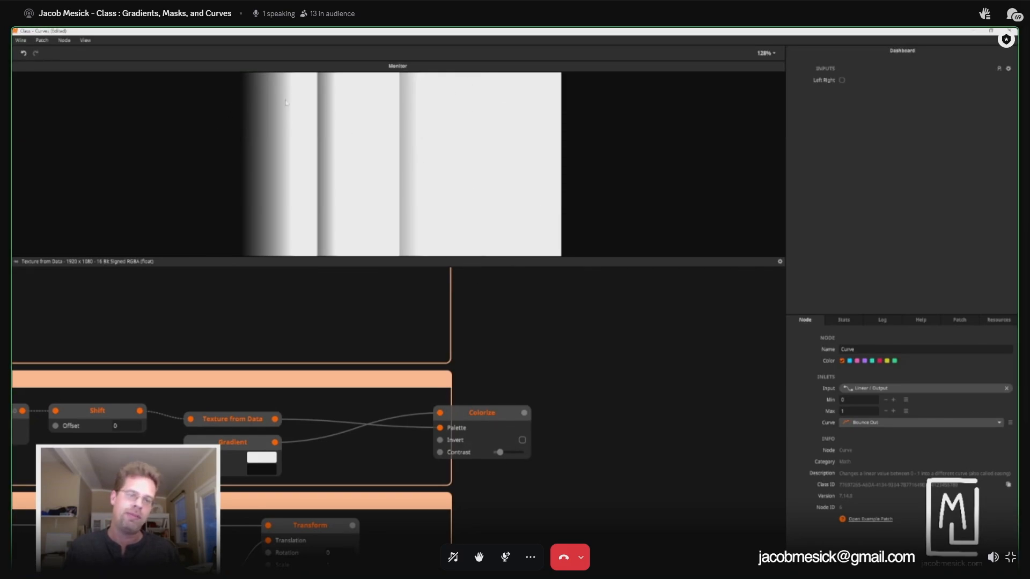
{"action": "left_click", "coordinate": [482, 411]}
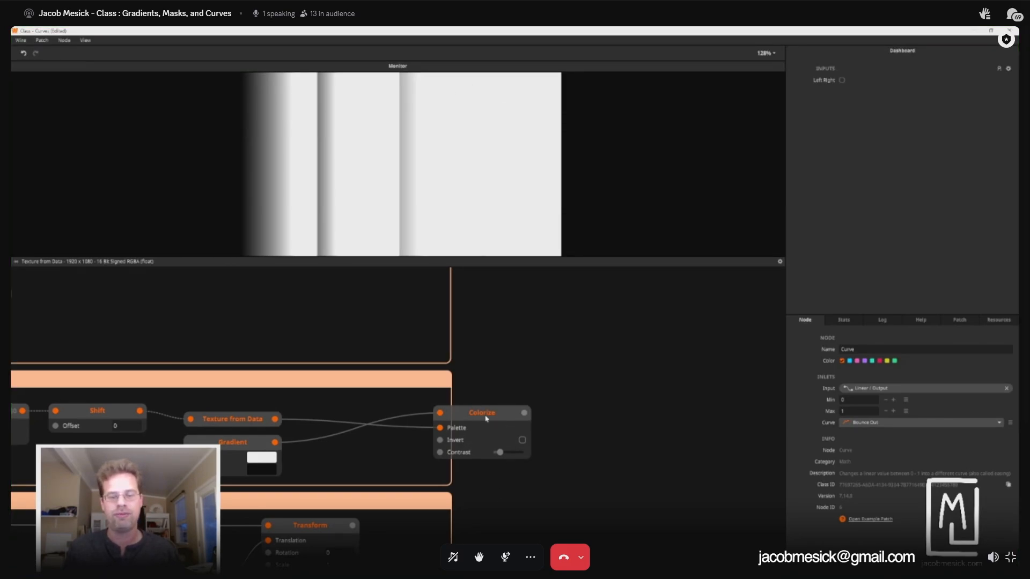
{"action": "left_click_drag", "start_coordinate": [477, 421], "coordinate": [414, 421]}
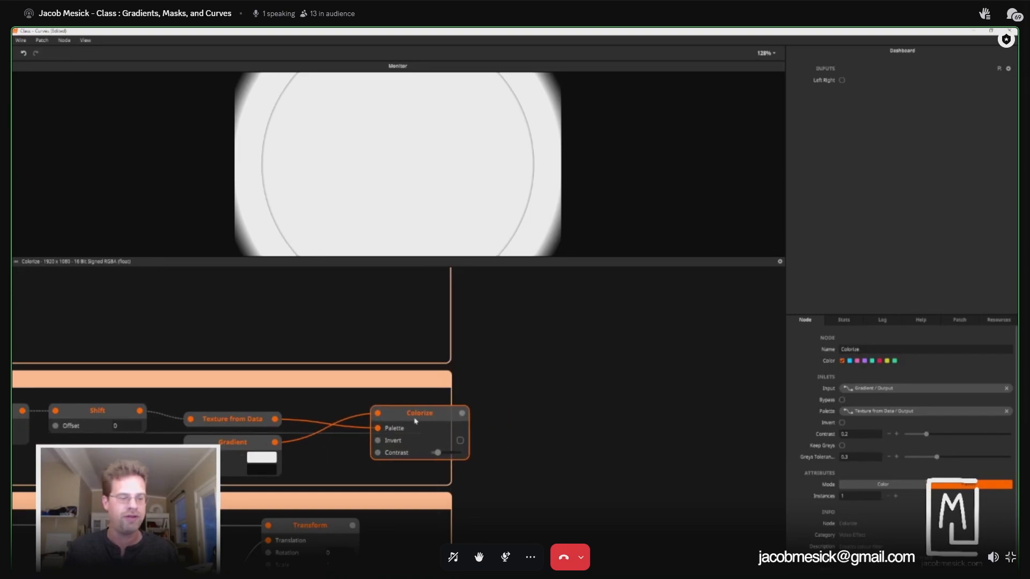
{"action": "left_click_drag", "start_coordinate": [232, 449], "coordinate": [481, 455]}
{"action": "left_click_drag", "start_coordinate": [374, 435], "coordinate": [398, 349]}
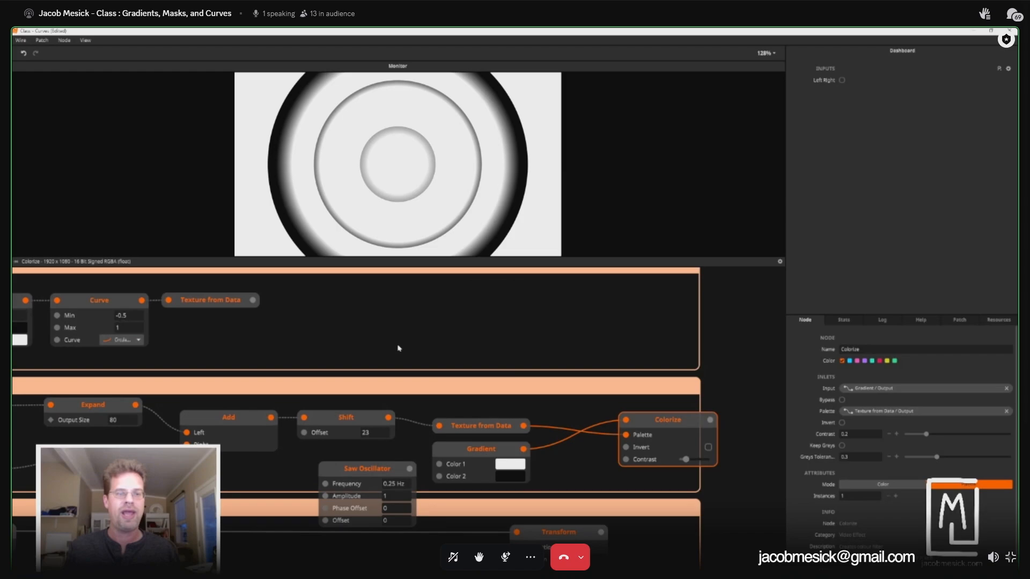
Step: Try Sine In on the Curve feeding Add, settle on Quadratic Out, and line the node up below Expand
{"action": "left_click_drag", "start_coordinate": [277, 481], "coordinate": [455, 469]}
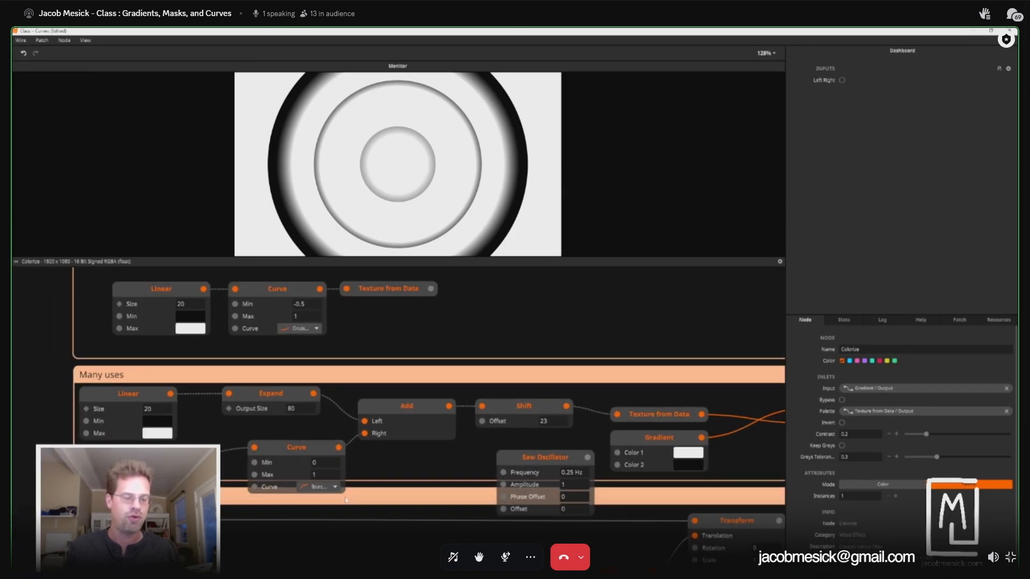
{"action": "left_click", "coordinate": [319, 489]}
{"action": "left_click", "coordinate": [342, 297]}
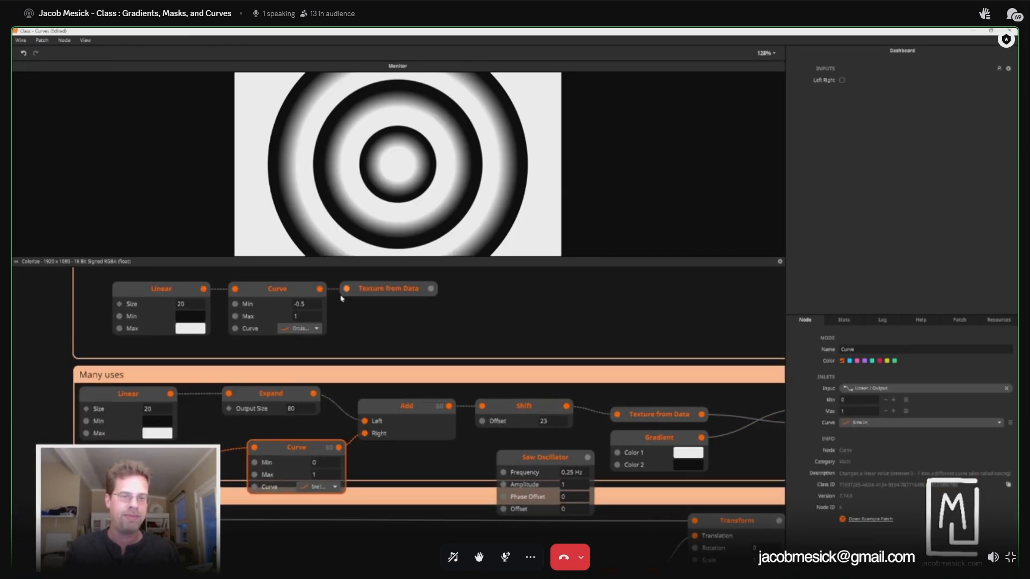
{"action": "left_click", "coordinate": [313, 489]}
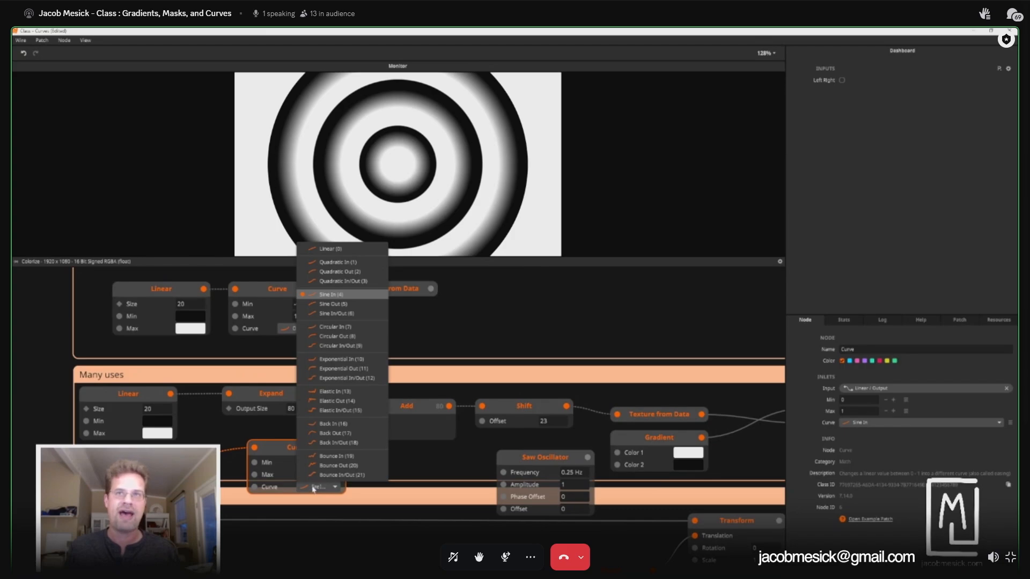
{"action": "left_click", "coordinate": [336, 272]}
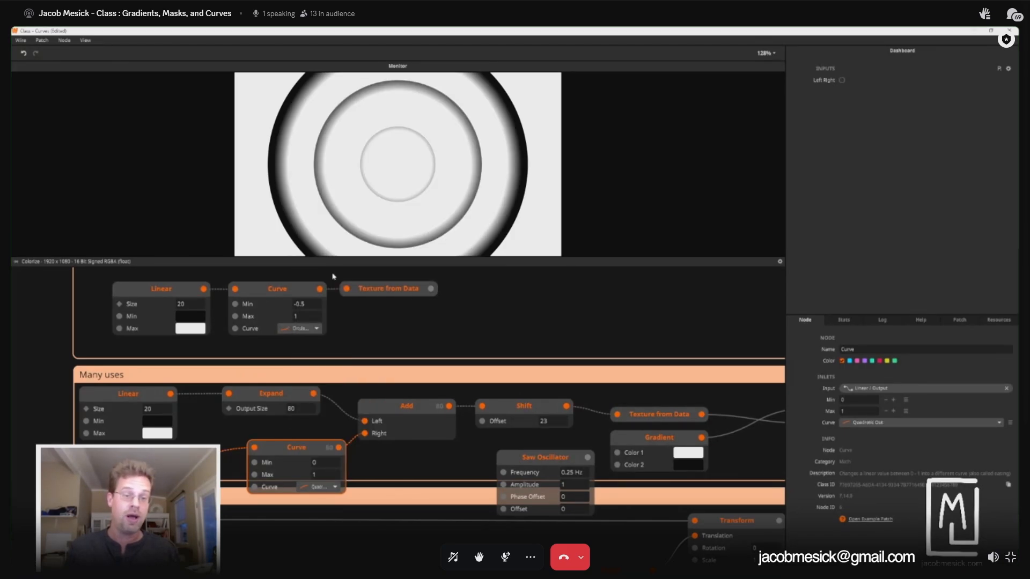
{"action": "left_click_drag", "start_coordinate": [294, 453], "coordinate": [269, 447]}
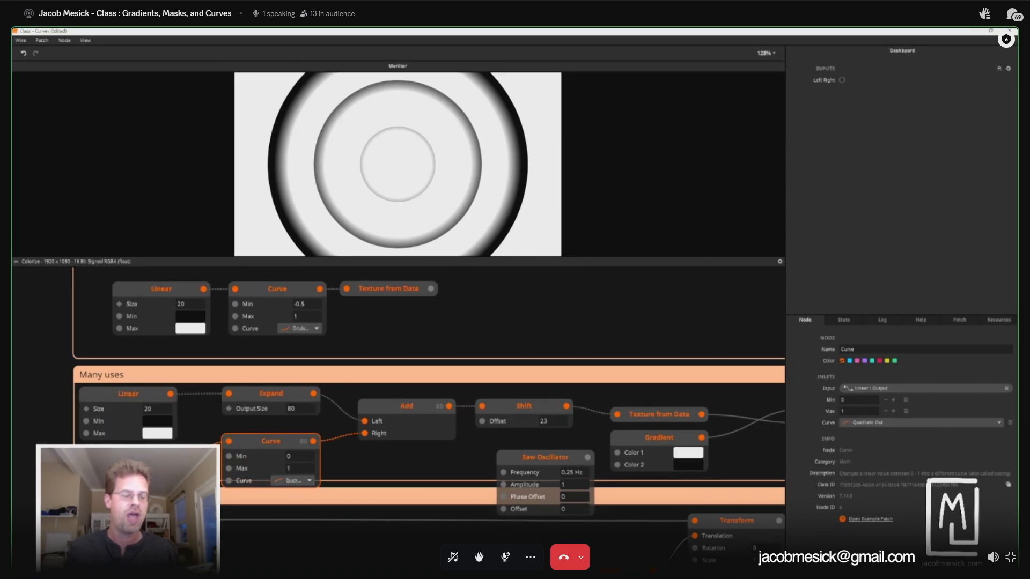
Step: Try a Max of 80 on the Curve feeding Add and set it back to 1
{"action": "scroll", "coordinate": [398, 402], "scroll_direction": "down", "scroll_amount": 3}
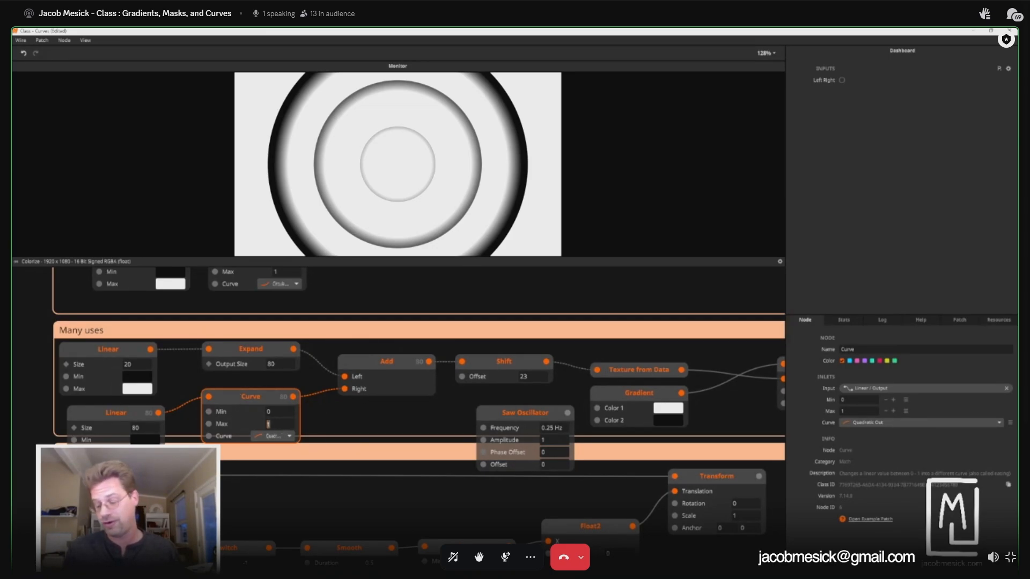
{"action": "type", "text": "0"}
{"action": "key", "text": "Return"}
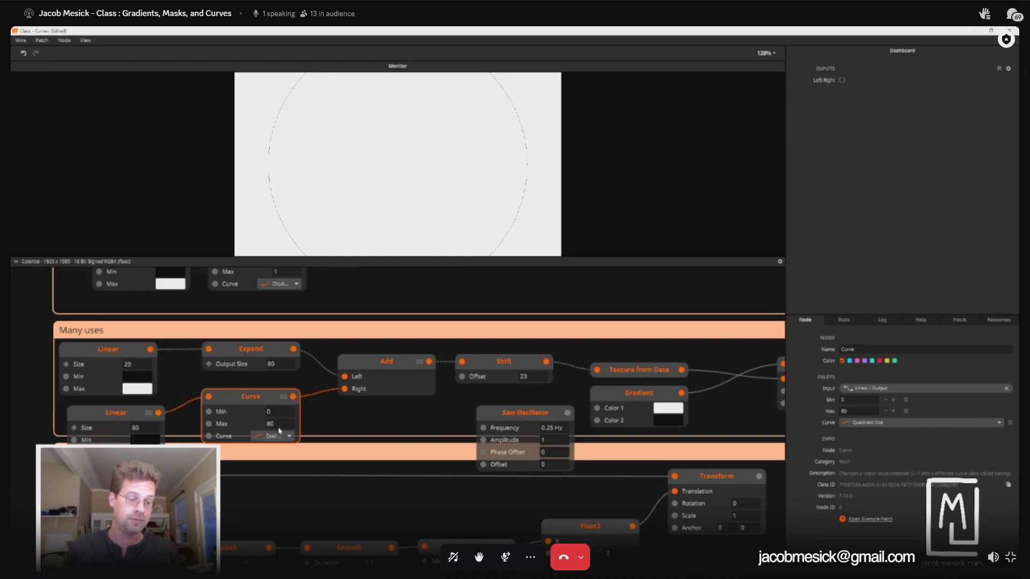
{"action": "left_click", "coordinate": [278, 424]}
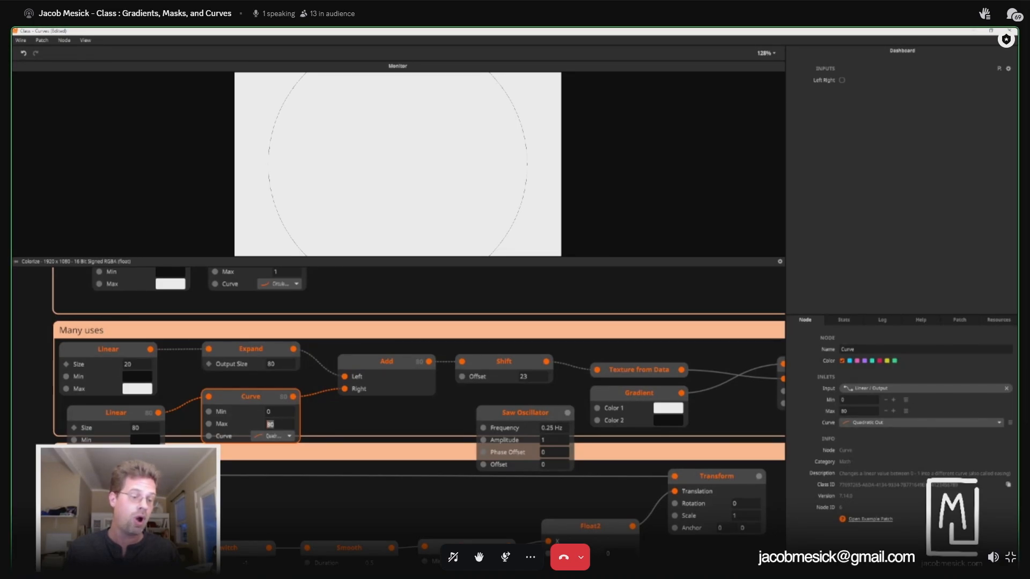
{"action": "type", "text": "1"}
{"action": "key", "text": "Return"}
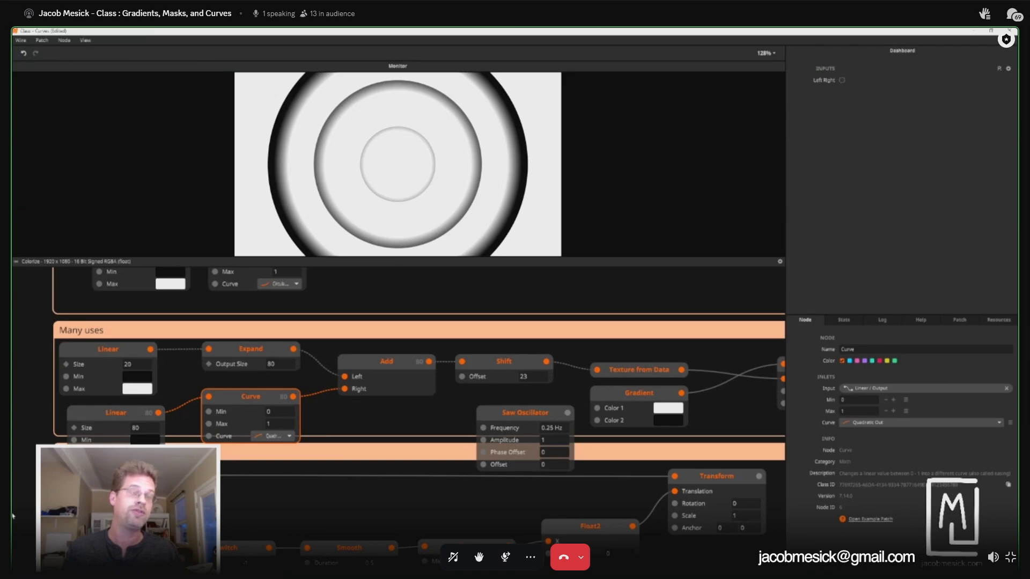
Step: Align the size-80 Linear directly below the size-20 Linear in the Many uses group
{"action": "left_click_drag", "start_coordinate": [116, 478], "coordinate": [305, 412]}
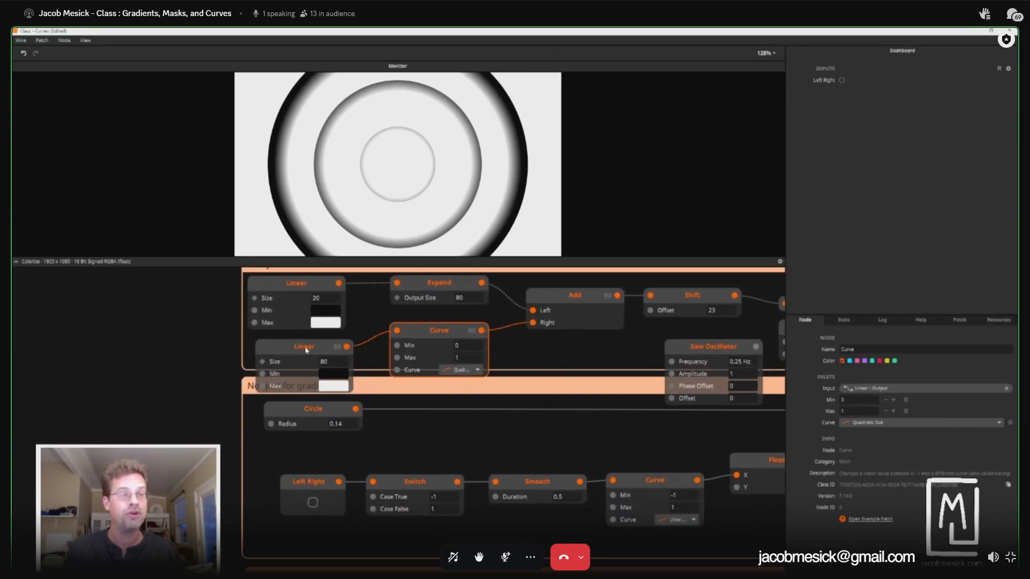
{"action": "left_click_drag", "start_coordinate": [306, 350], "coordinate": [297, 350]}
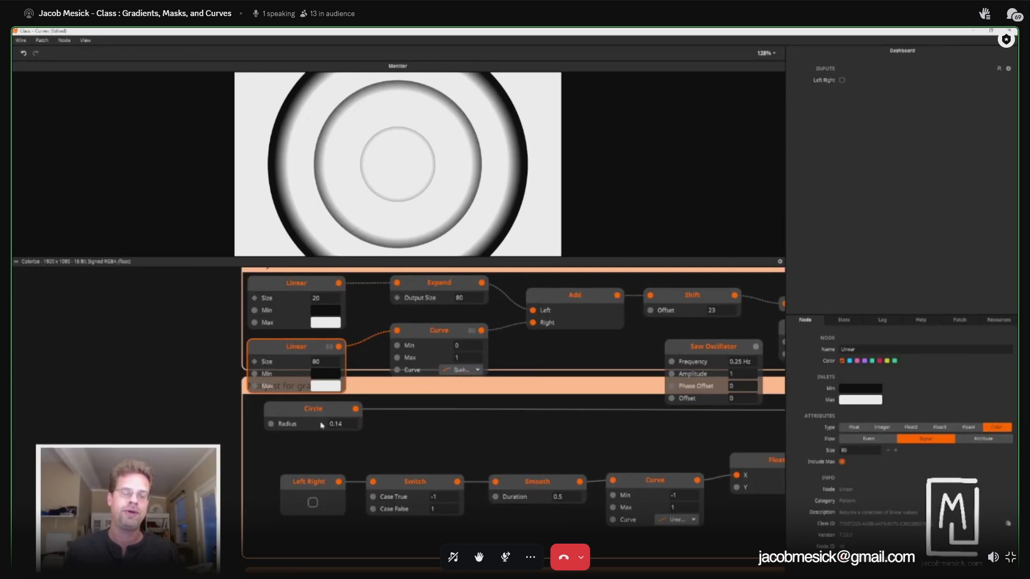
{"action": "scroll", "coordinate": [370, 426], "scroll_direction": "right", "scroll_amount": 5}
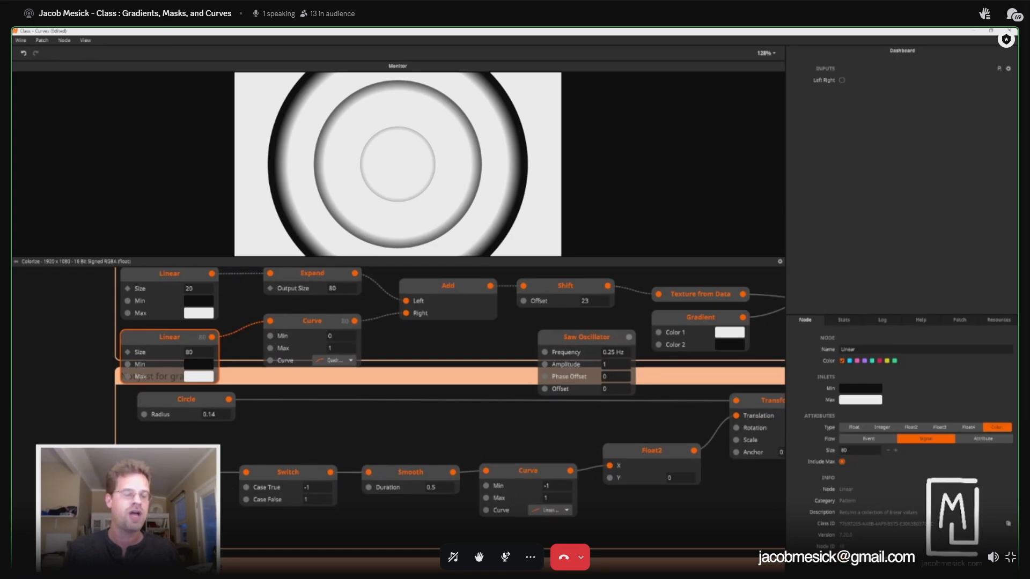
Step: Preview Transform and toggle Left Right repeatedly to examine how the circle moves with the Linear curve
{"action": "scroll", "coordinate": [519, 460], "scroll_direction": "right", "scroll_amount": 7}
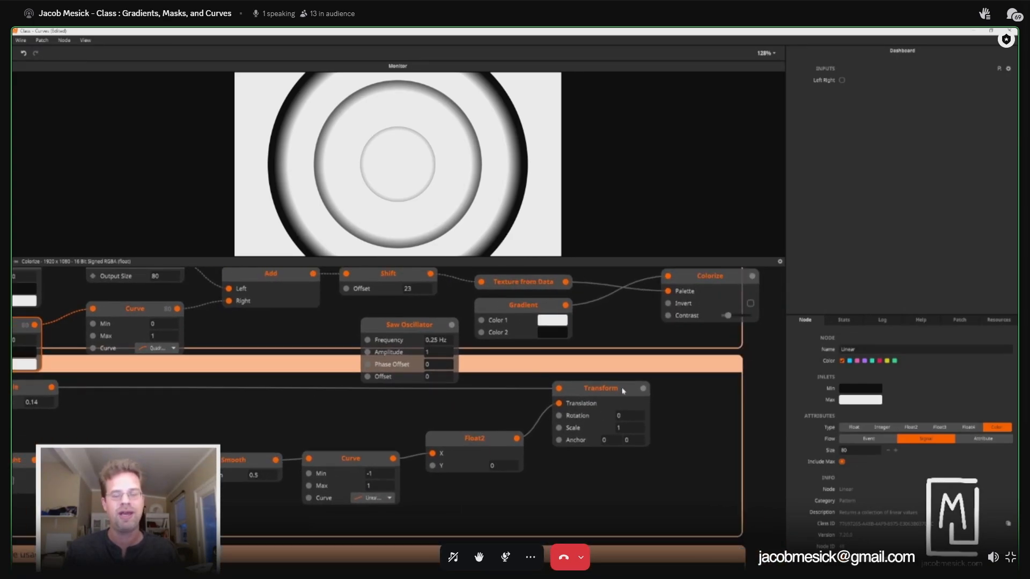
{"action": "left_click", "coordinate": [599, 403]}
{"action": "scroll", "coordinate": [301, 427], "scroll_direction": "left", "scroll_amount": 11}
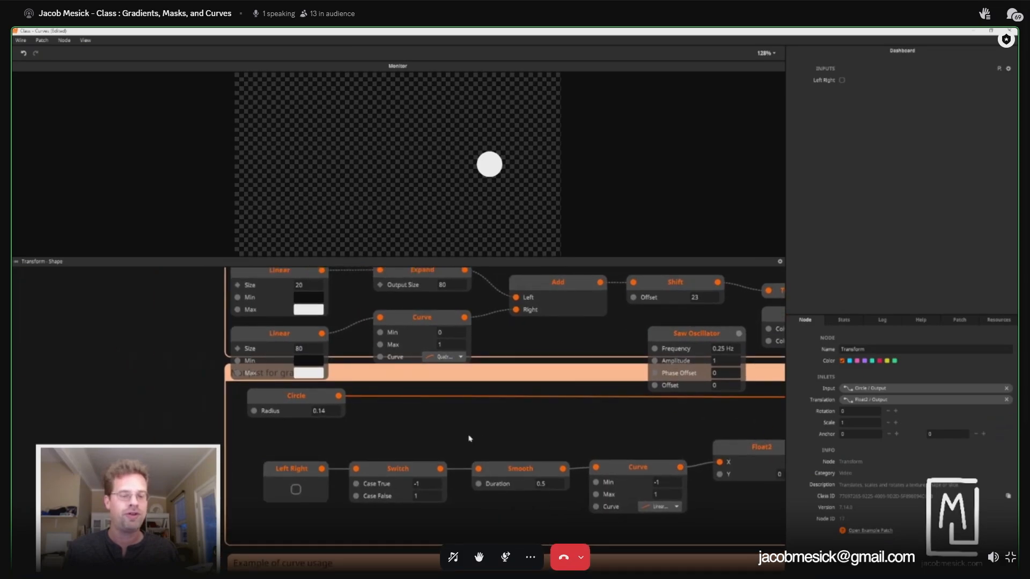
{"action": "left_click", "coordinate": [295, 490]}
{"action": "left_click", "coordinate": [296, 490]}
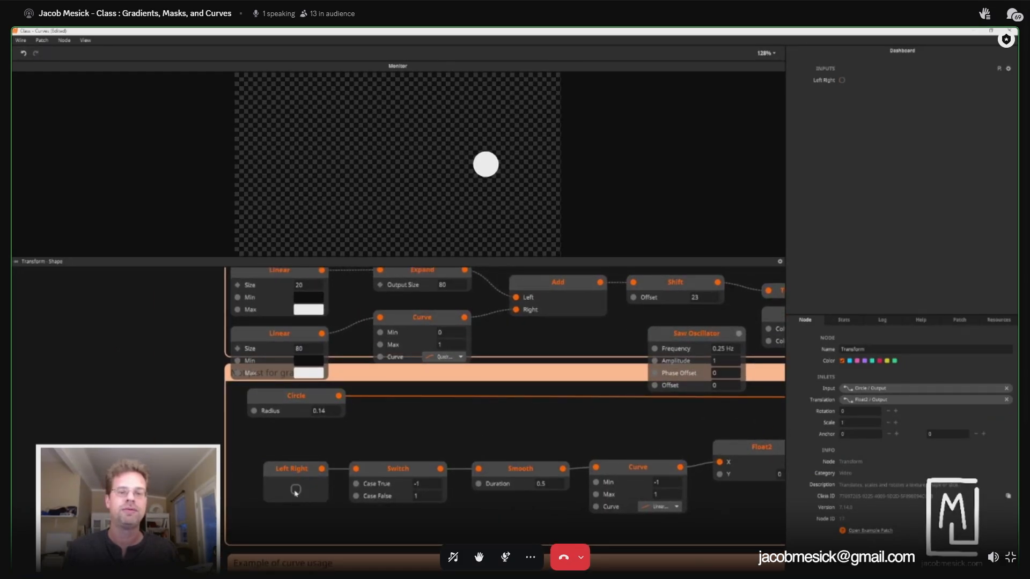
{"action": "left_click", "coordinate": [295, 490]}
{"action": "left_click", "coordinate": [296, 491]}
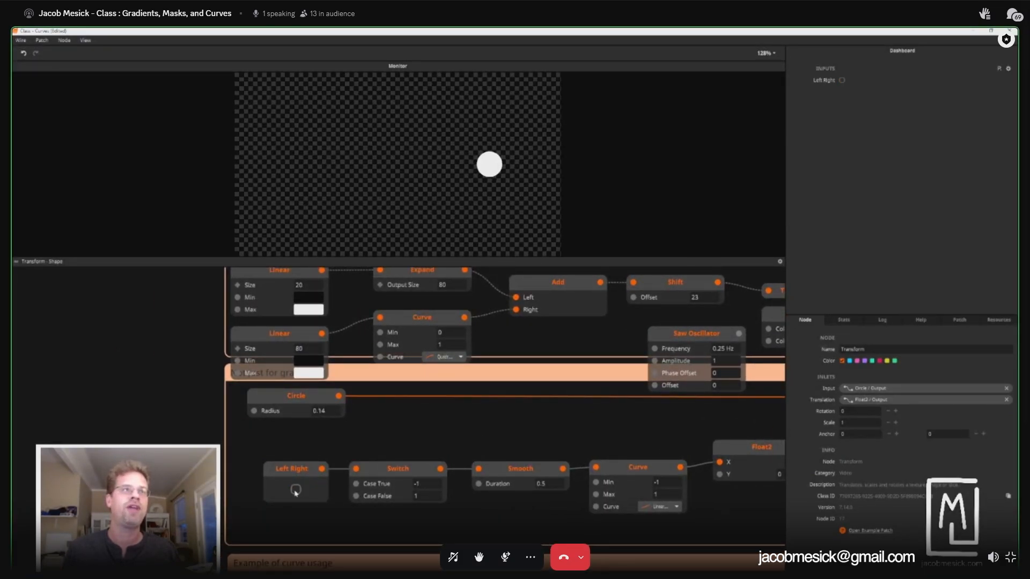
{"action": "left_click", "coordinate": [296, 490]}
{"action": "left_click", "coordinate": [296, 490]}
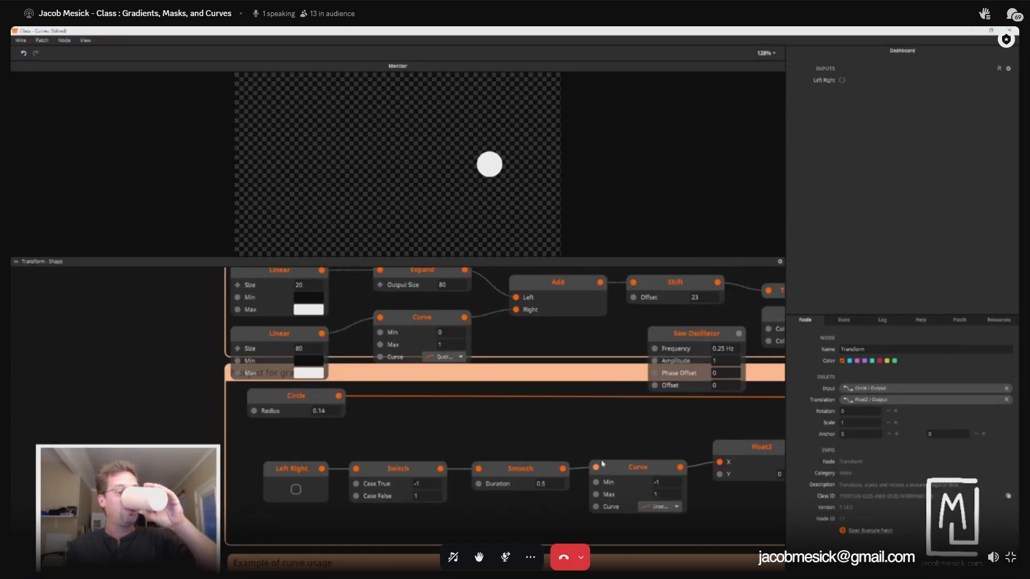
Step: Try Bounce Out on the Curve feeding Float2 and toggle Left Right repeatedly to test the circle's motion
{"action": "left_click", "coordinate": [660, 506]}
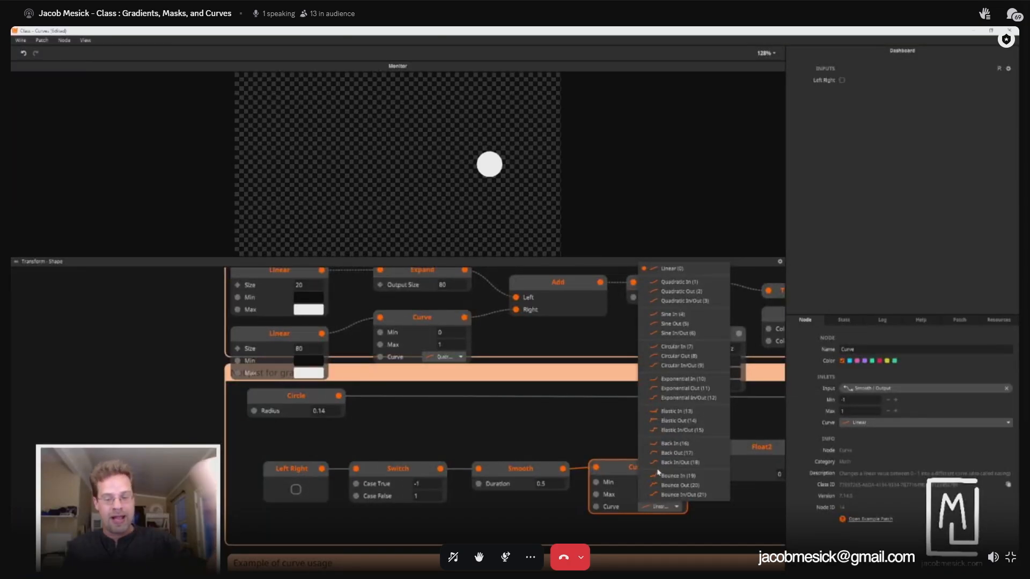
{"action": "left_click", "coordinate": [664, 485]}
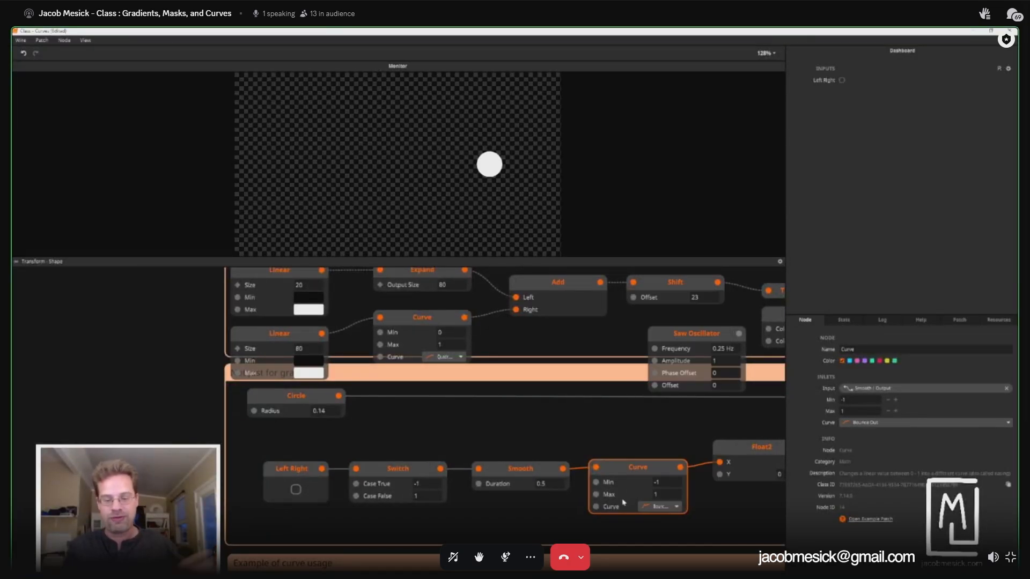
{"action": "left_click", "coordinate": [296, 489]}
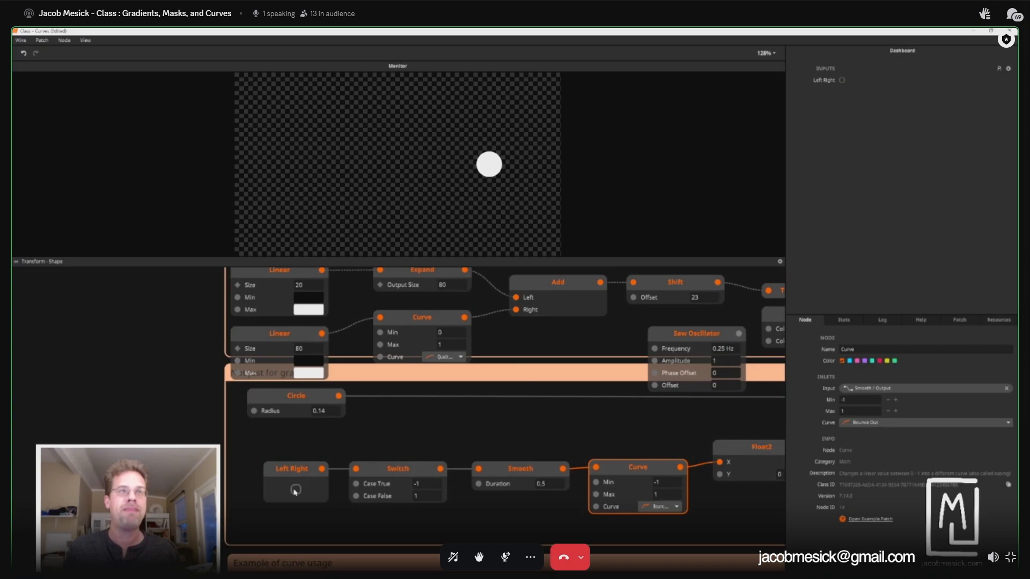
{"action": "left_click", "coordinate": [295, 489]}
{"action": "left_click", "coordinate": [296, 490]}
{"action": "left_click", "coordinate": [295, 490]}
{"action": "left_click", "coordinate": [296, 490]}
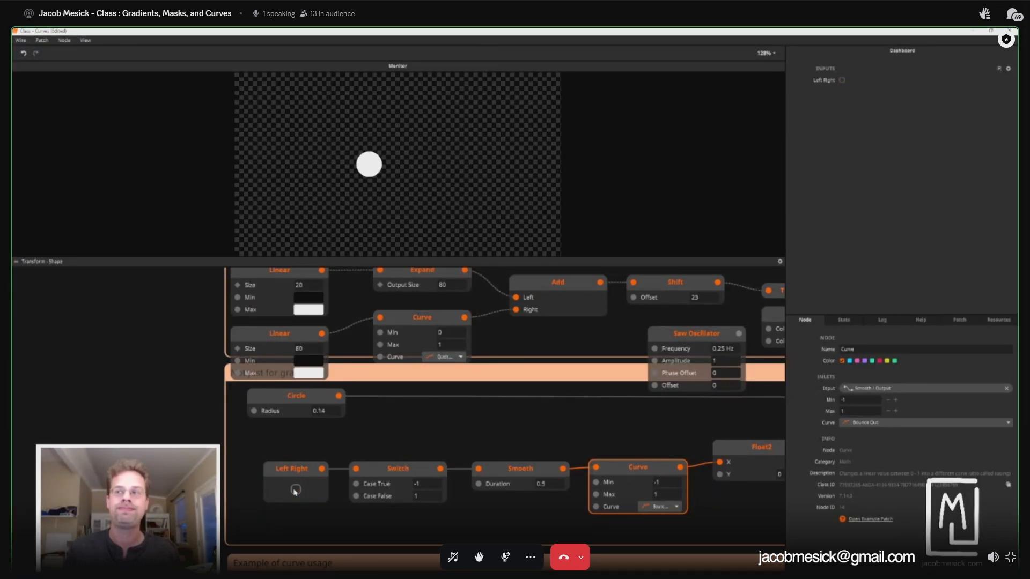
{"action": "left_click", "coordinate": [296, 490]}
{"action": "left_click", "coordinate": [295, 490]}
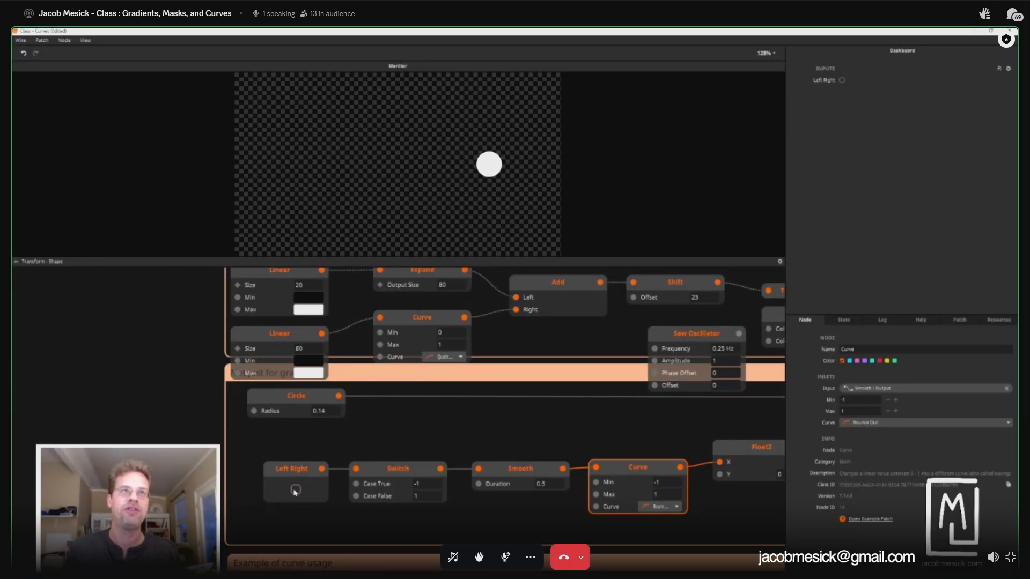
Step: Set the Curve feeding Float2 to Bounce In/Out
{"action": "scroll", "coordinate": [459, 495], "scroll_direction": "right", "scroll_amount": 5}
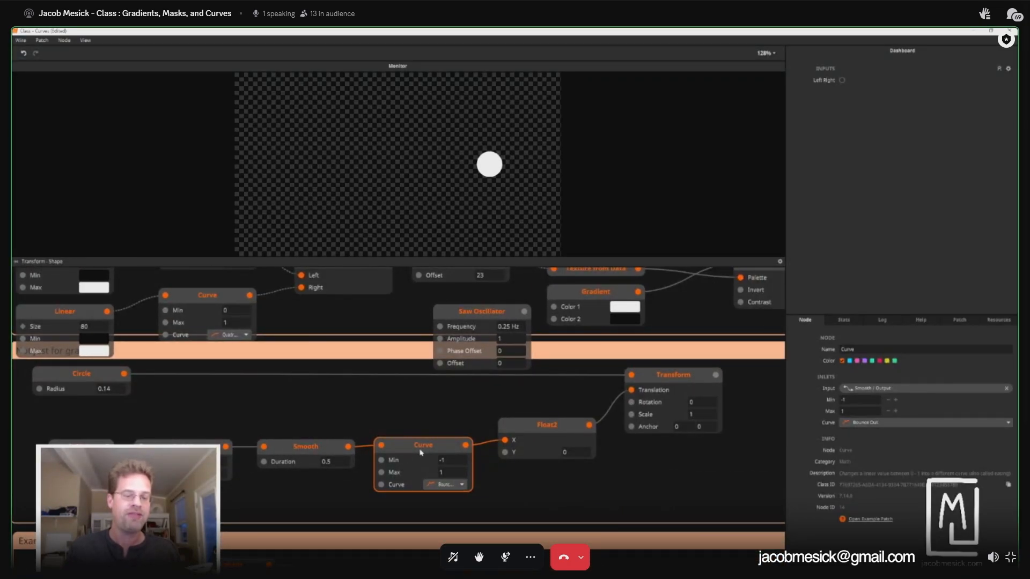
{"action": "left_click", "coordinate": [431, 485]}
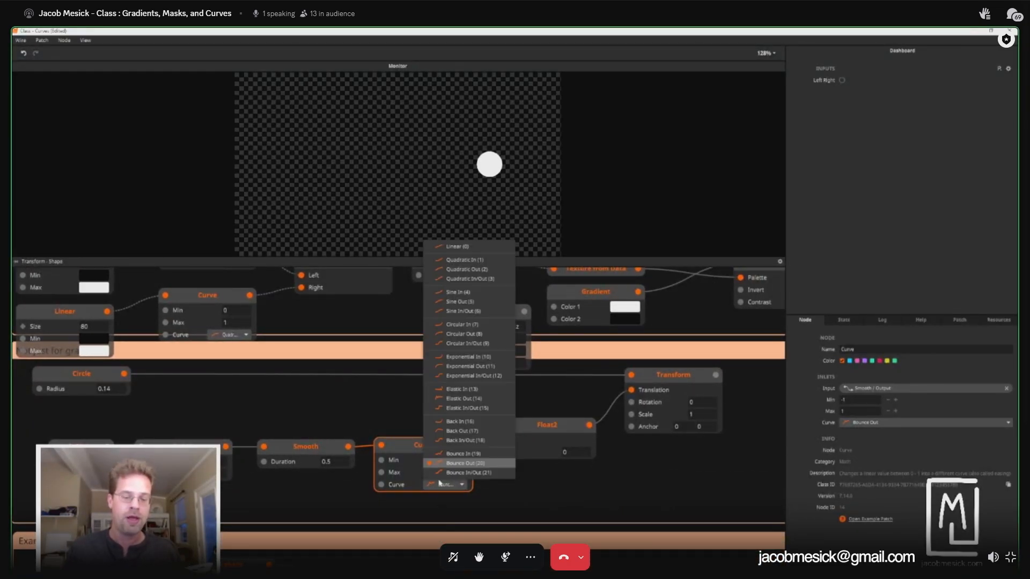
{"action": "left_click", "coordinate": [456, 475]}
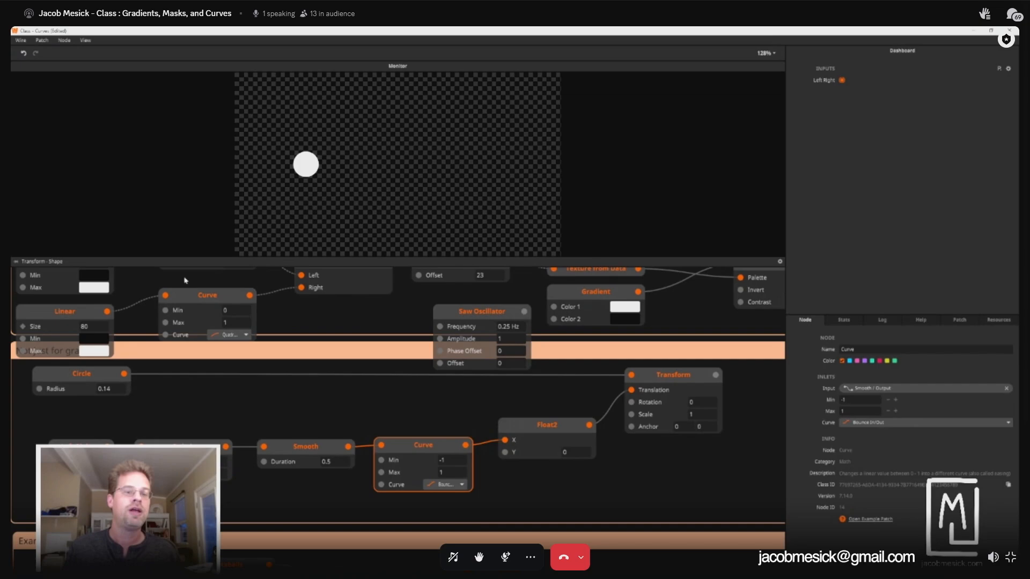
Step: Try a Duration of 0.75 on the Smooth node, followed by a Duration of 1
{"action": "left_click", "coordinate": [325, 462]}
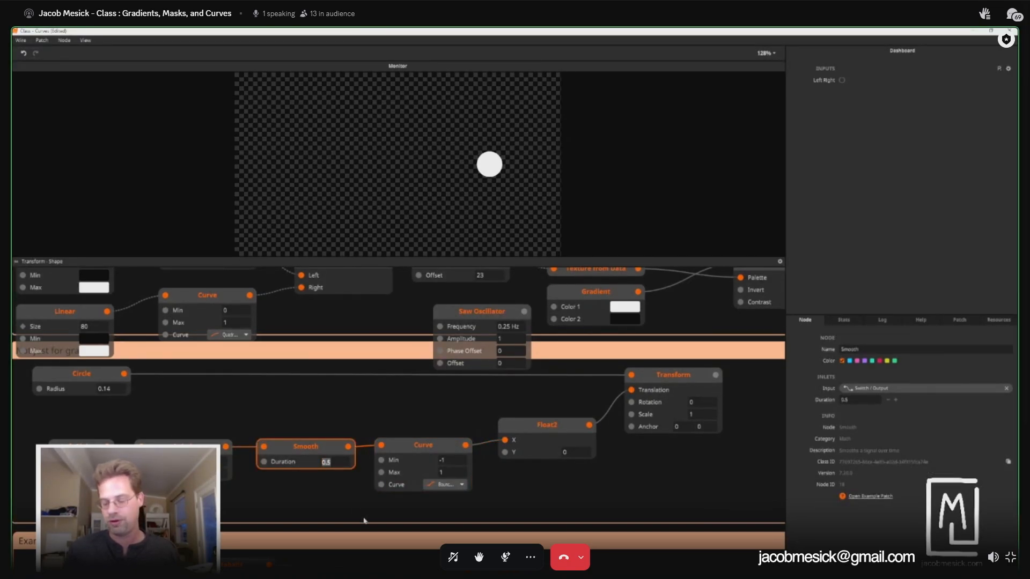
{"action": "key", "text": "BackSpace"}
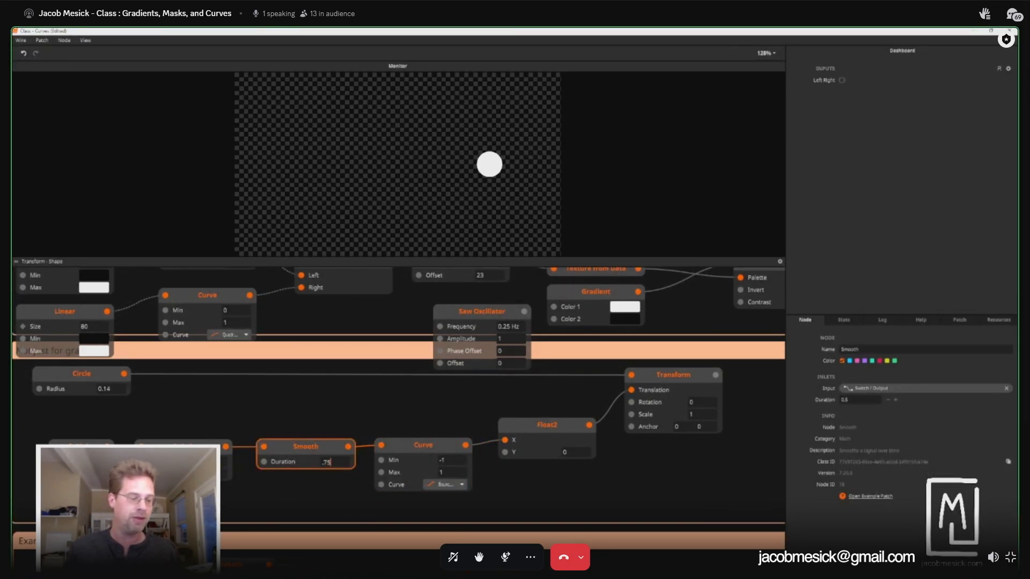
{"action": "type", "text": ".75"}
{"action": "key", "text": "Return"}
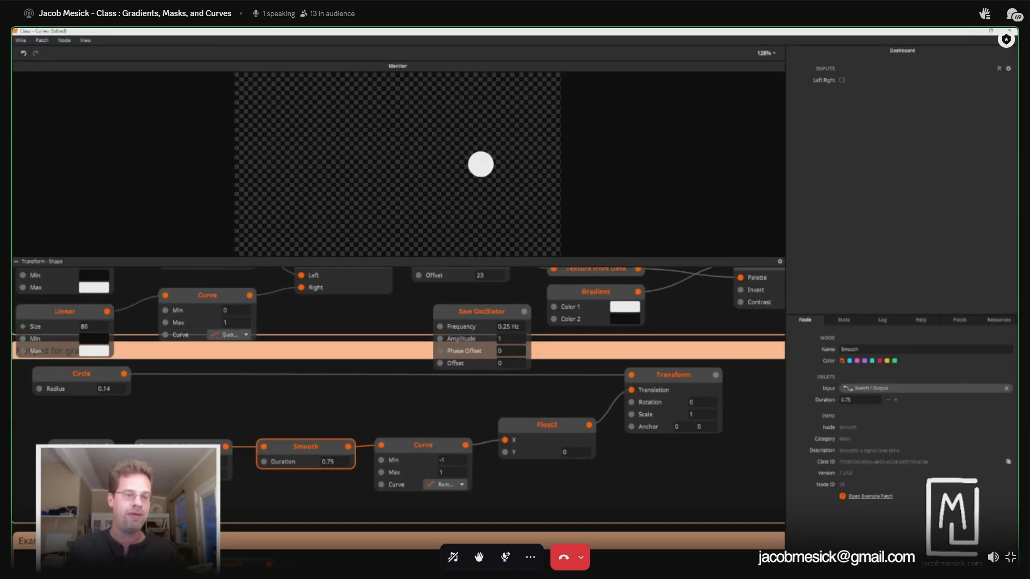
{"action": "double_click", "coordinate": [341, 464]}
{"action": "type", "text": "1"}
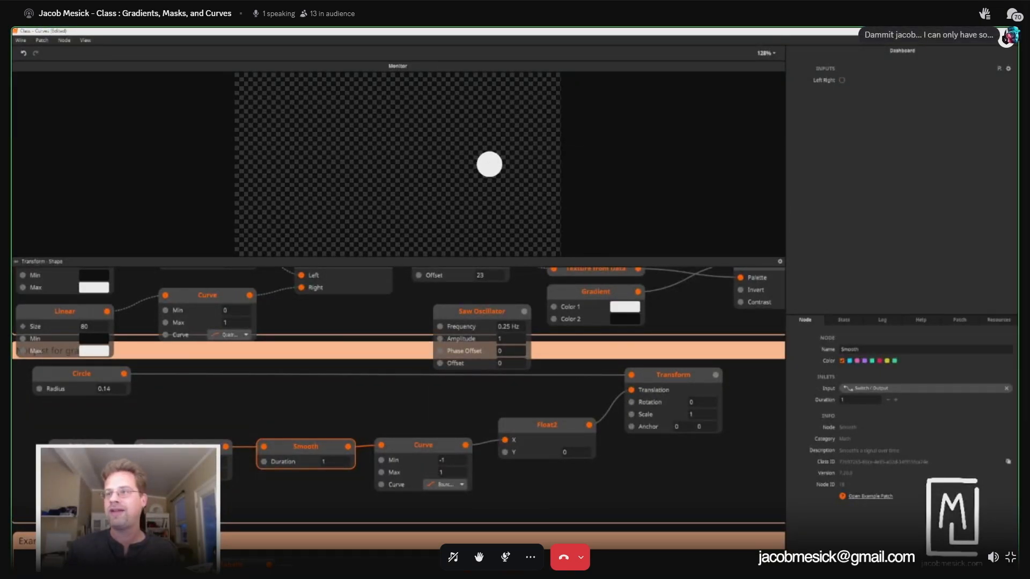
Step: Move the Circle node closer to Transform, placing it above the Curve that feeds Float2
{"action": "left_click_drag", "start_coordinate": [538, 485], "coordinate": [568, 357]}
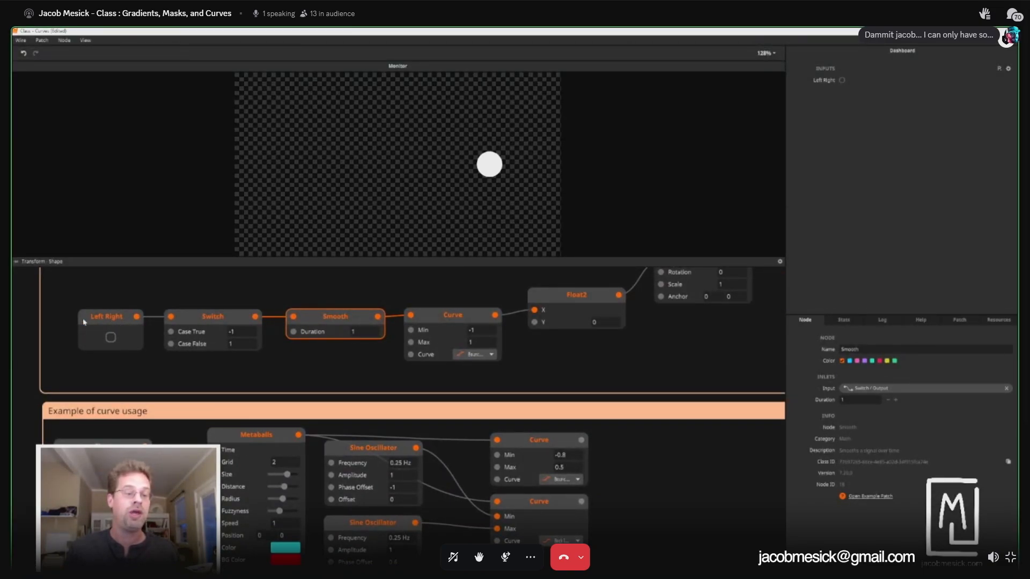
{"action": "left_click_drag", "start_coordinate": [413, 342], "coordinate": [343, 444]}
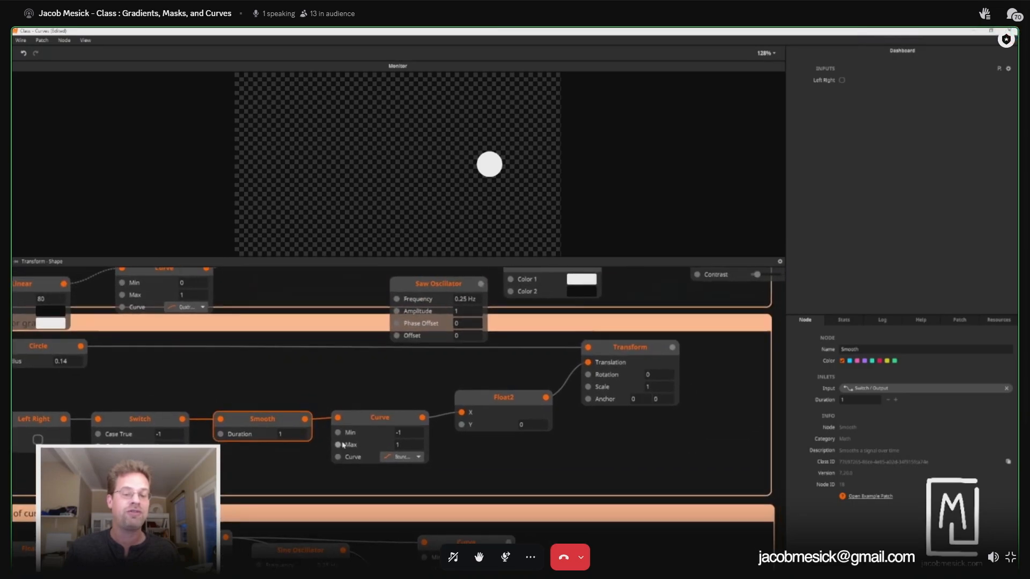
{"action": "left_click", "coordinate": [523, 424]}
{"action": "left_click", "coordinate": [657, 358]}
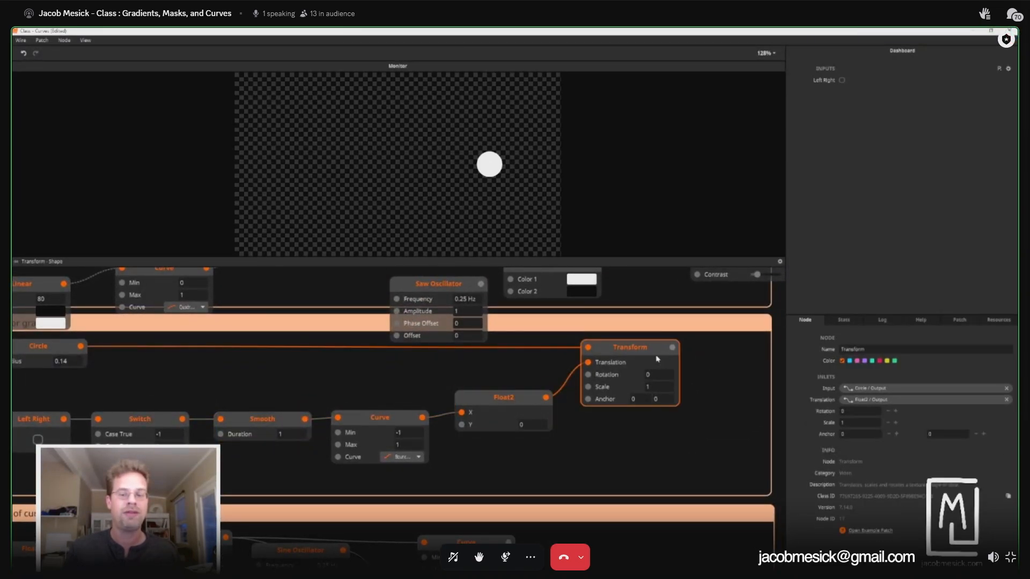
{"action": "left_click_drag", "start_coordinate": [310, 438], "coordinate": [407, 472]}
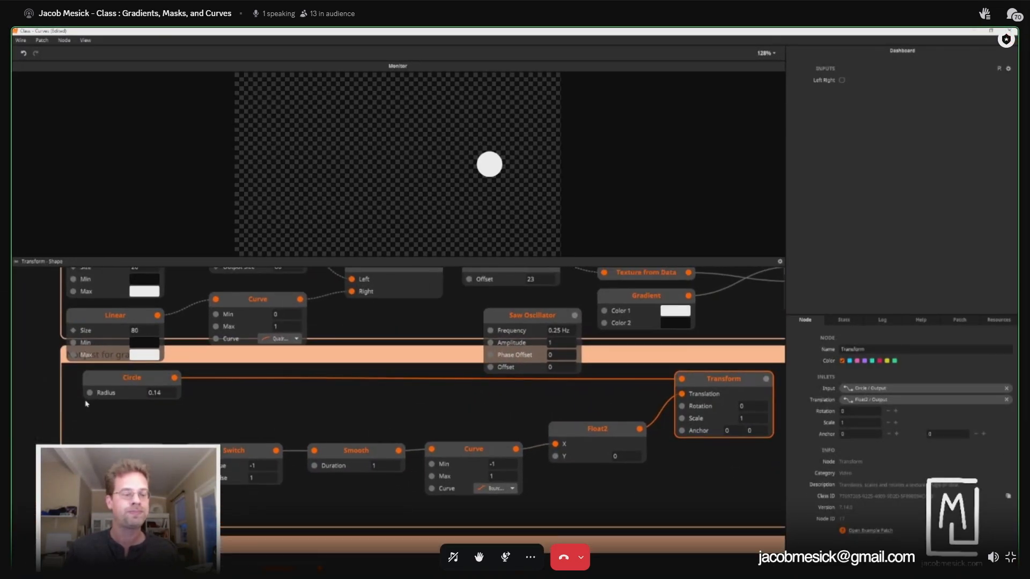
{"action": "left_click_drag", "start_coordinate": [127, 378], "coordinate": [458, 391]}
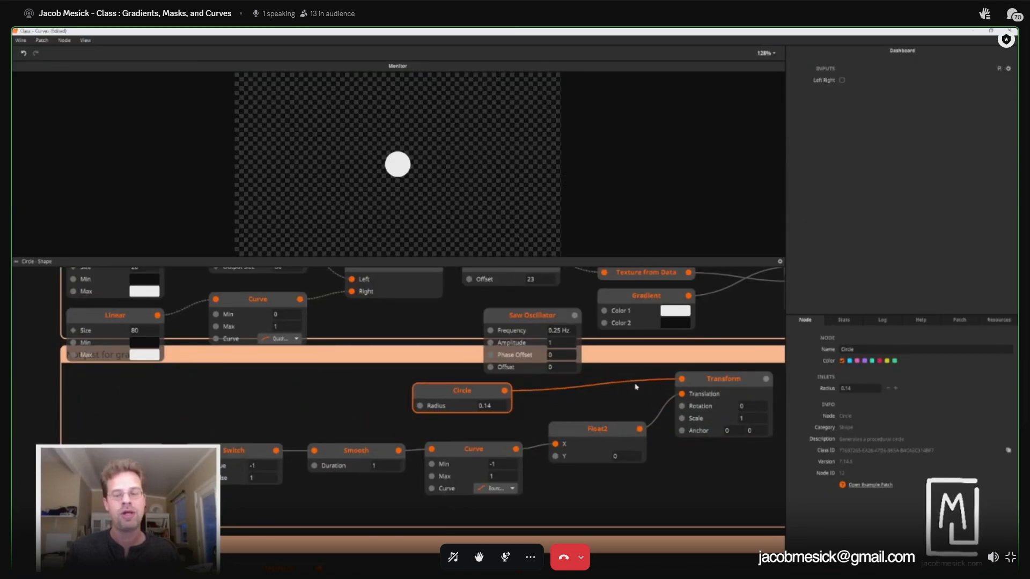
{"action": "left_click", "coordinate": [609, 438]}
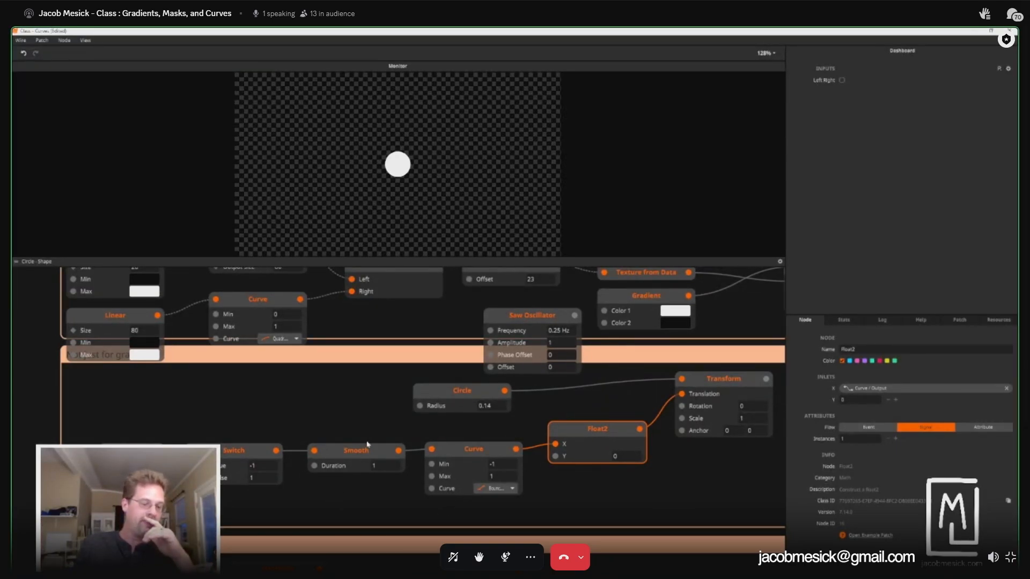
Step: Preview the Transform output in the Monitor again and select the Curve feeding Float2
{"action": "left_click", "coordinate": [355, 455]}
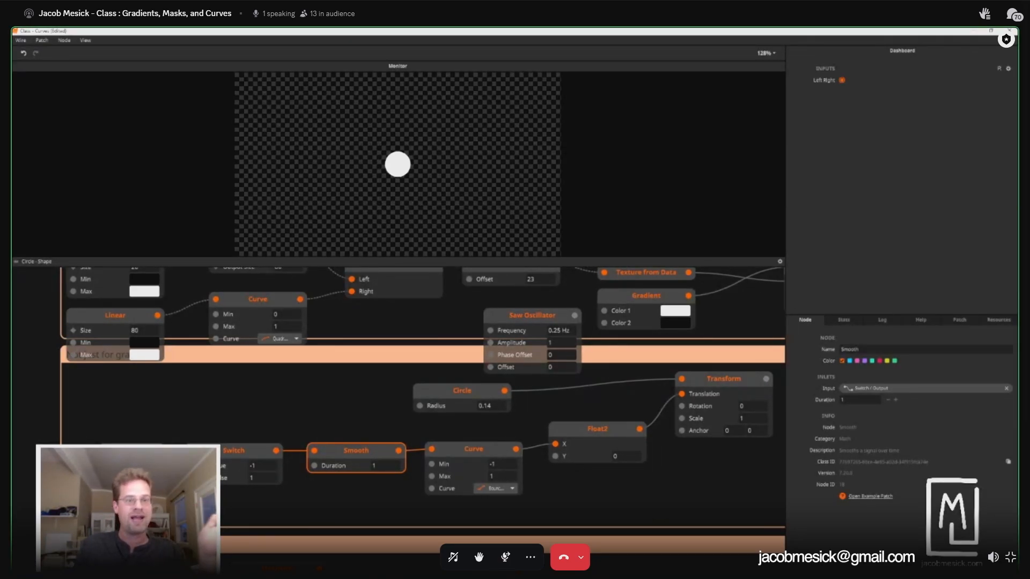
{"action": "left_click", "coordinate": [704, 414]}
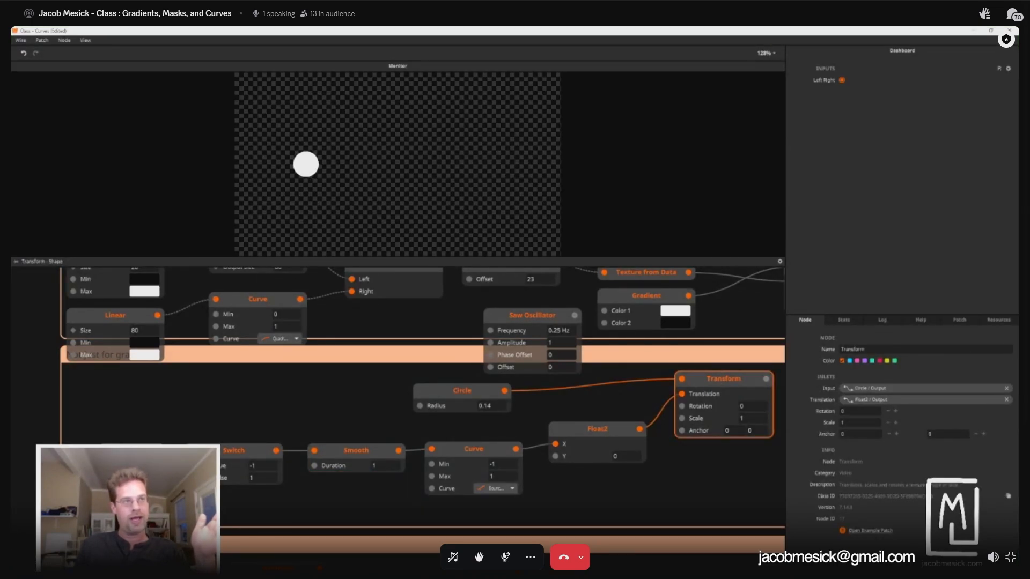
{"action": "left_click", "coordinate": [491, 448]}
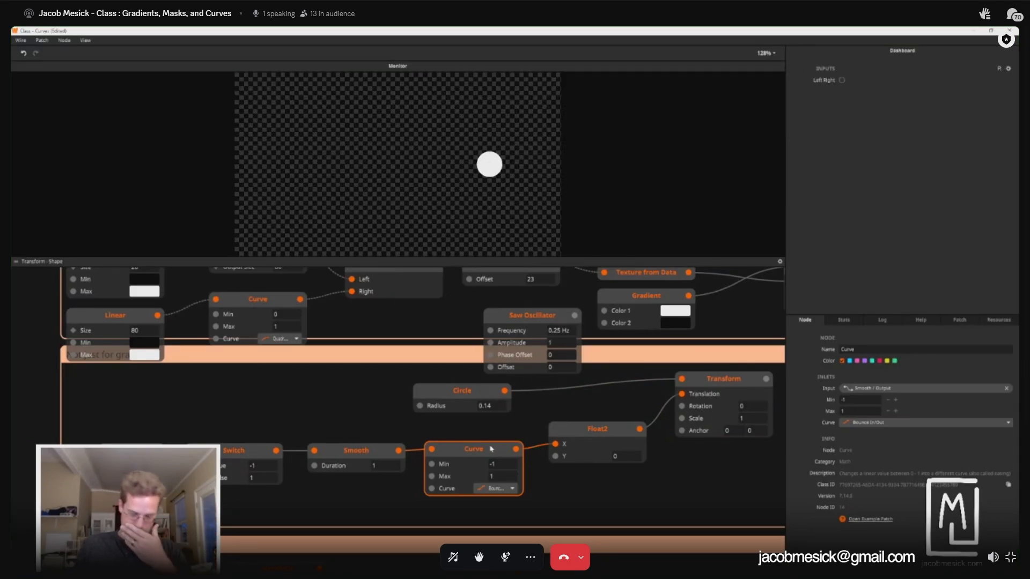
Step: Set the Smooth node's Duration to 2 and toggle Left Right to test the circle's slower motion
{"action": "left_click", "coordinate": [347, 453]}
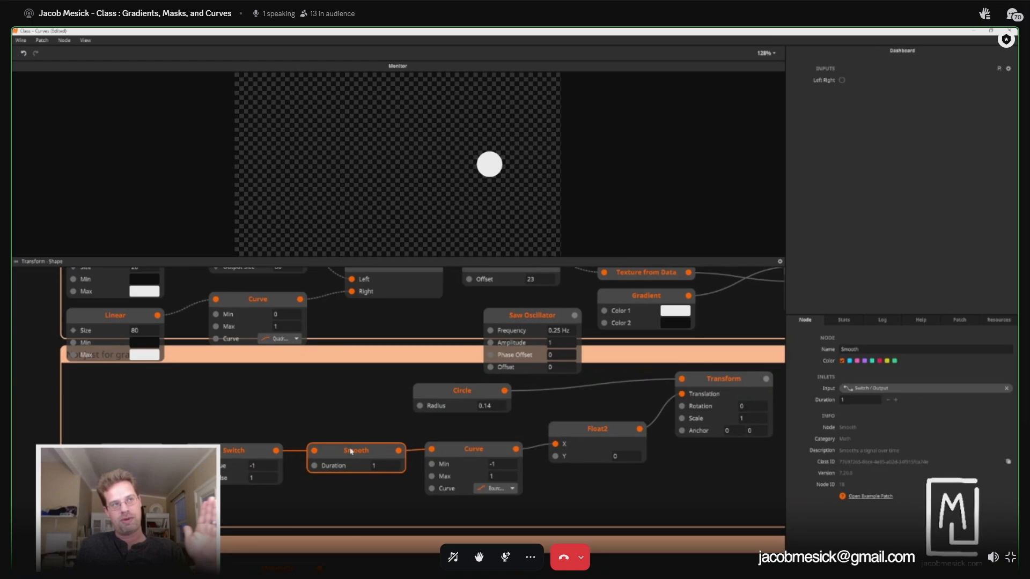
{"action": "left_click", "coordinate": [395, 467]}
{"action": "left_click", "coordinate": [473, 448]}
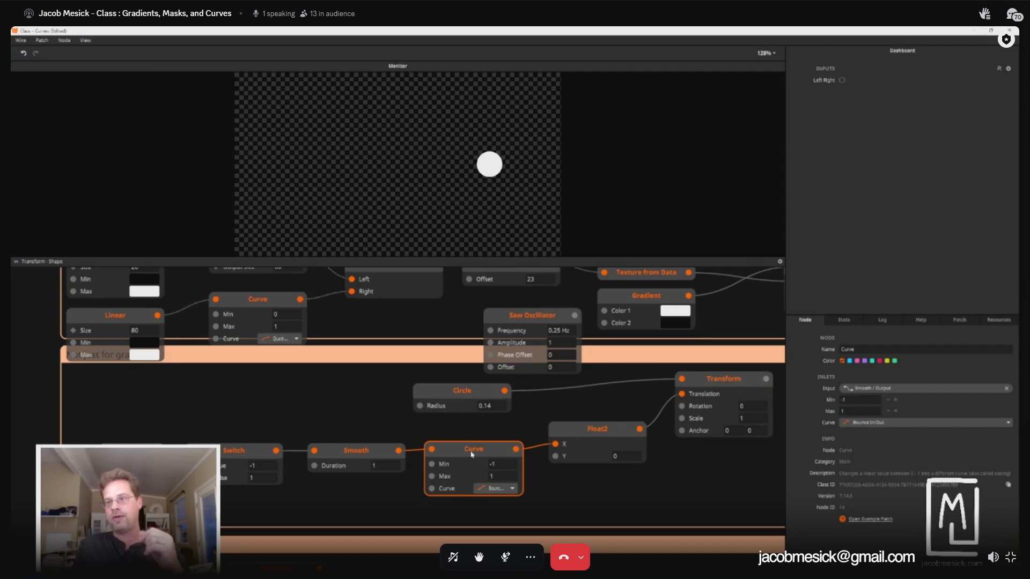
{"action": "left_click", "coordinate": [384, 468]}
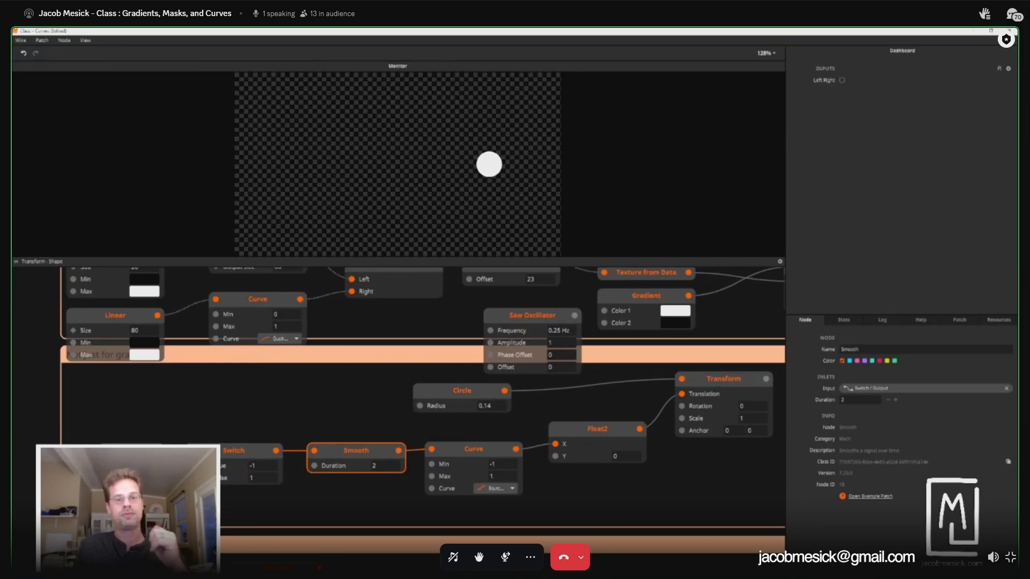
{"action": "left_click", "coordinate": [842, 80]}
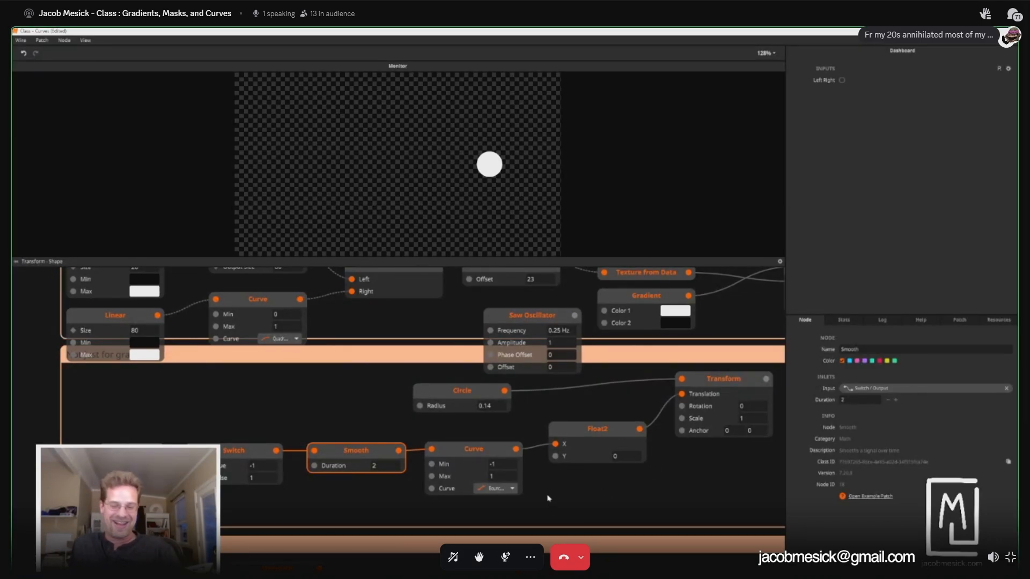
Step: In the Example of curve usage group, preview both Metaballs-fed Curve nodes and inspect the two Sine Oscillators driving the lower one
{"action": "scroll", "coordinate": [558, 483], "scroll_direction": "down", "scroll_amount": 4}
{"action": "left_click_drag", "start_coordinate": [604, 477], "coordinate": [557, 391]}
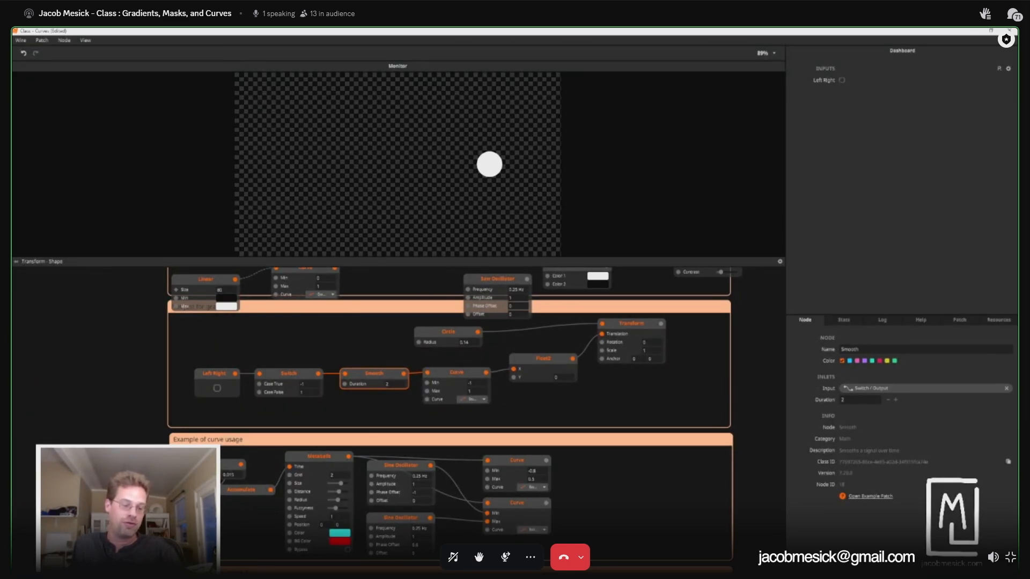
{"action": "left_click", "coordinate": [519, 467]}
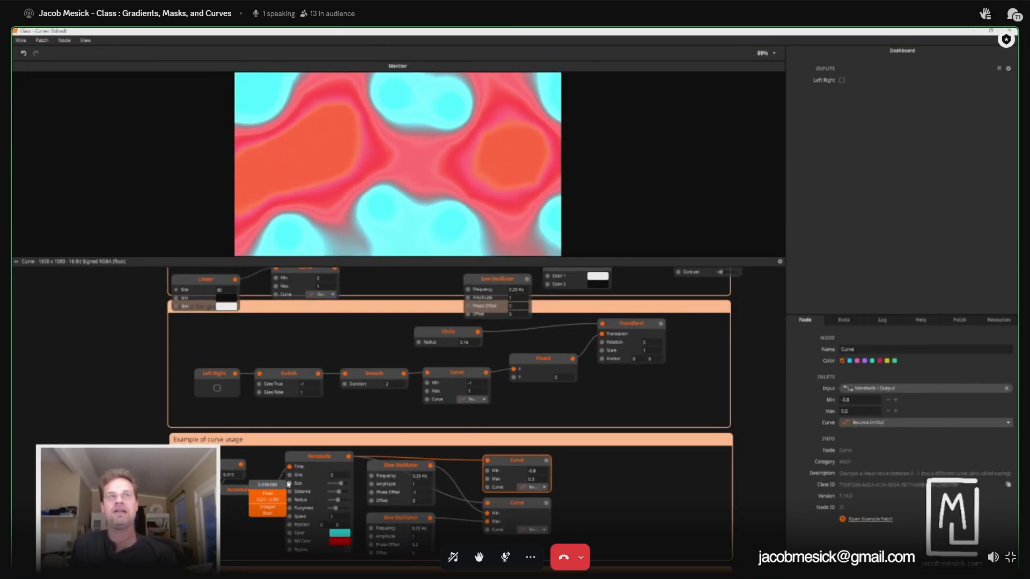
{"action": "left_click", "coordinate": [503, 508]}
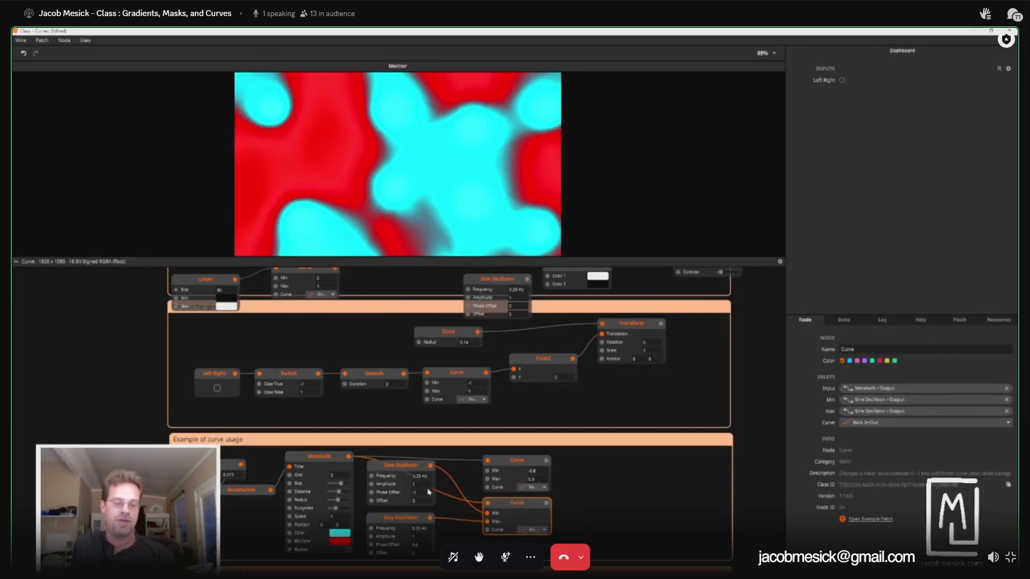
{"action": "left_click", "coordinate": [399, 470]}
{"action": "left_click", "coordinate": [407, 525]}
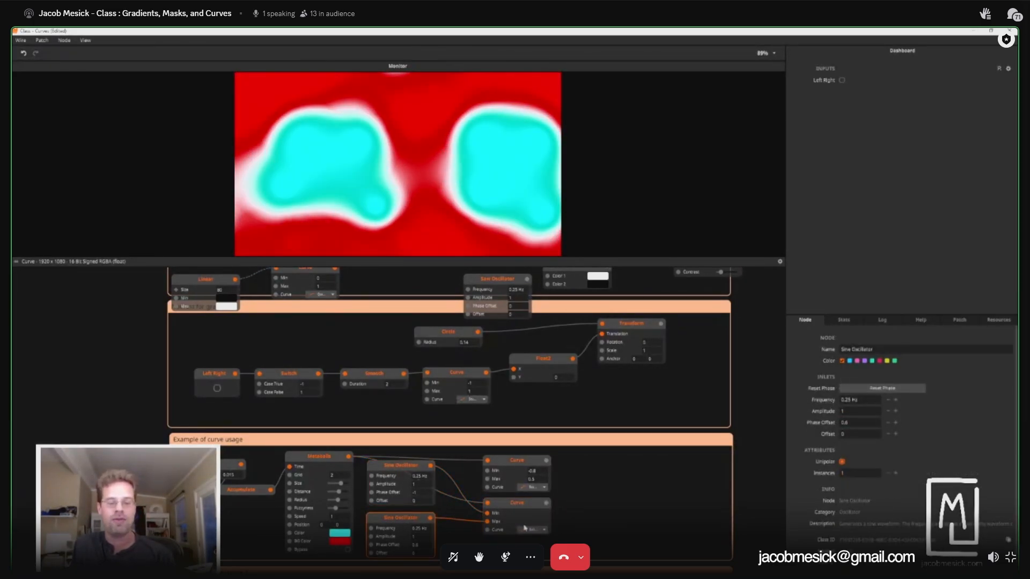
Step: Preview the lower Metaballs-fed Curve and look through its available curve types, leaving Back In/Out selected
{"action": "left_click", "coordinate": [530, 512]}
{"action": "left_click", "coordinate": [533, 530]}
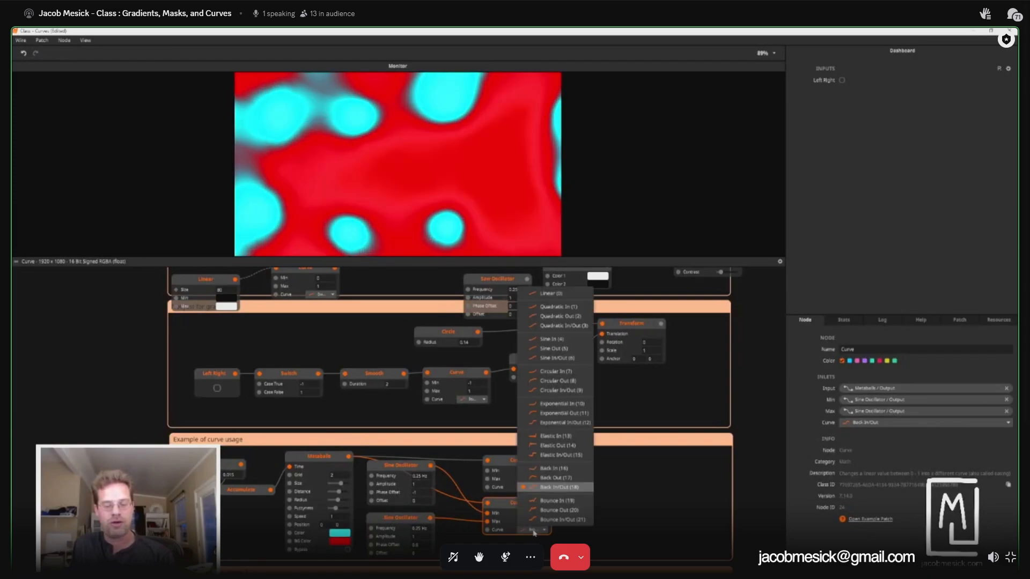
{"action": "left_click", "coordinate": [641, 520]}
{"action": "left_click", "coordinate": [642, 520]}
{"action": "scroll", "coordinate": [555, 535], "scroll_direction": "up", "scroll_amount": 3}
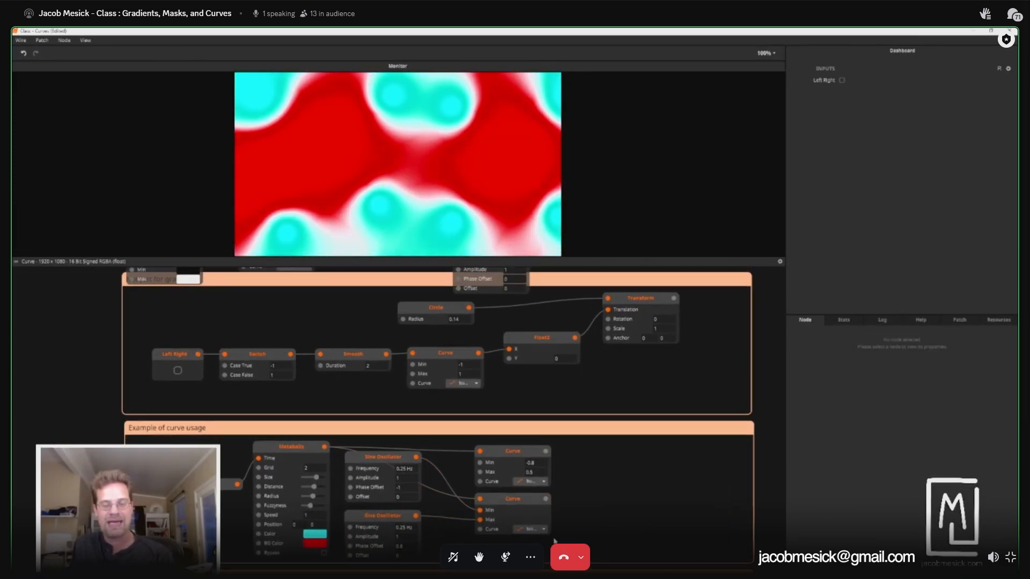
{"action": "scroll", "coordinate": [555, 536], "scroll_direction": "up", "scroll_amount": 3}
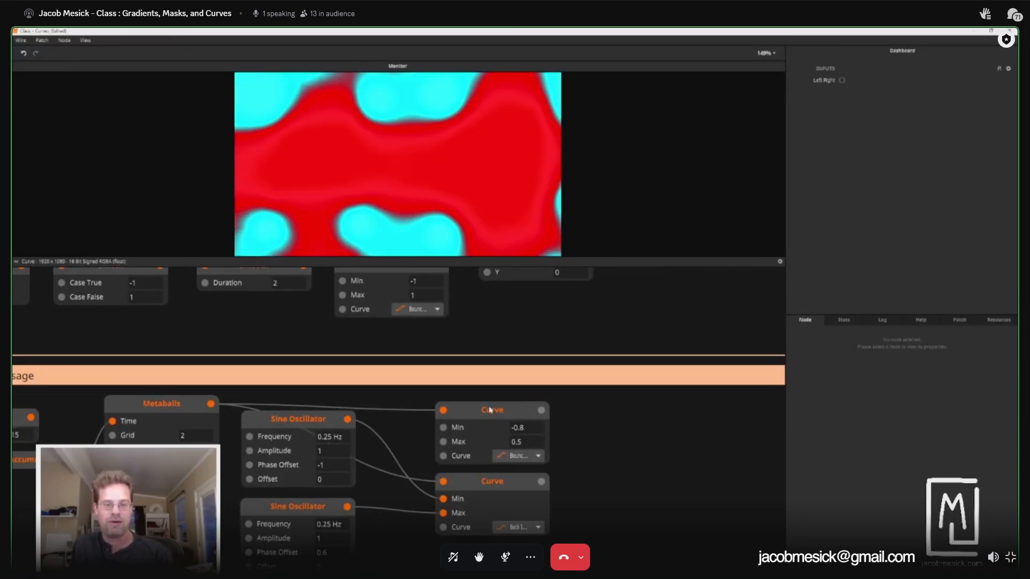
Step: Compare the upper Curve's output with the unprocessed Metaballs texture in the Monitor, ending on the upper Curve
{"action": "left_click", "coordinate": [489, 410]}
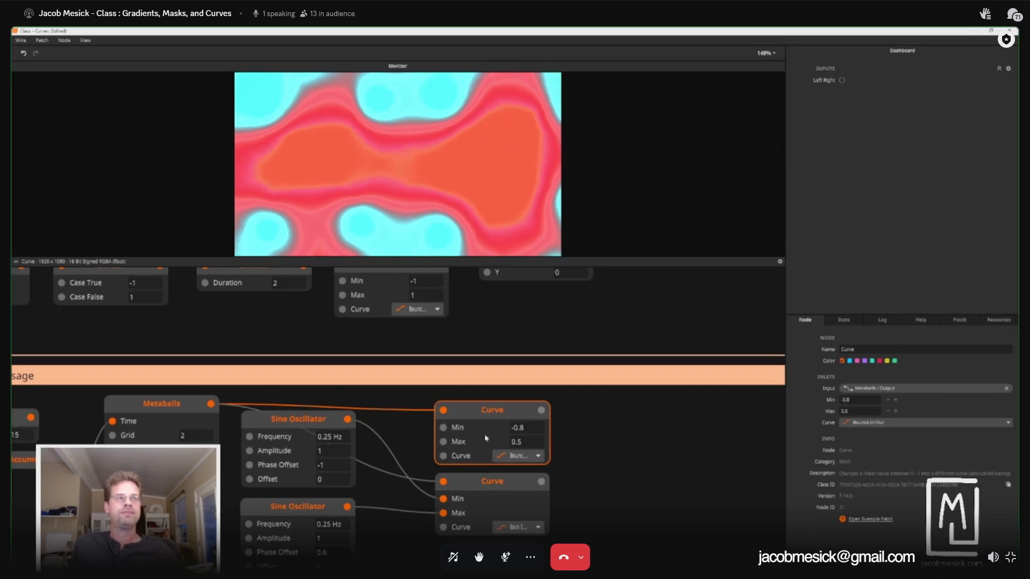
{"action": "scroll", "coordinate": [282, 478], "scroll_direction": "left", "scroll_amount": 5}
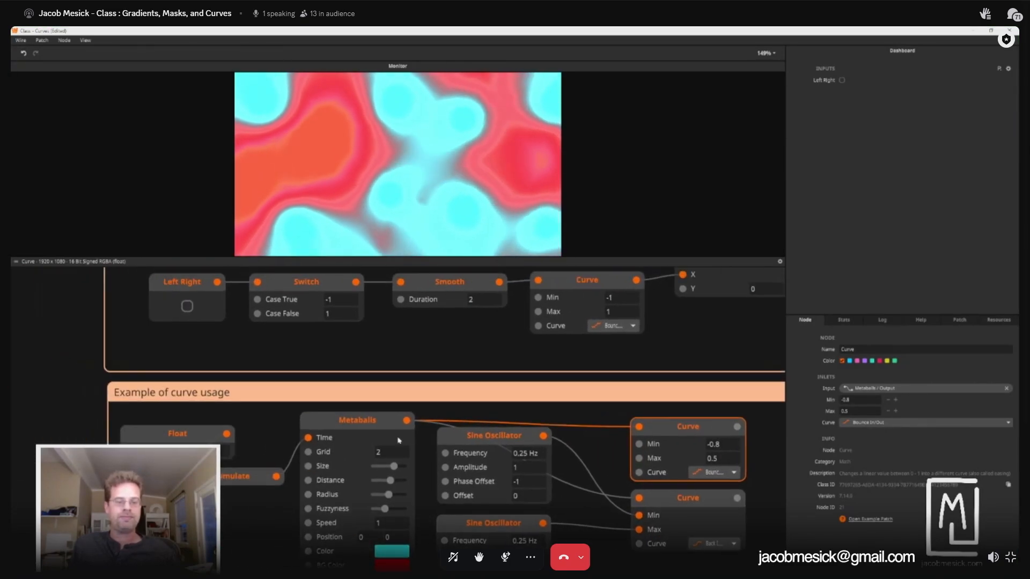
{"action": "left_click", "coordinate": [353, 432]}
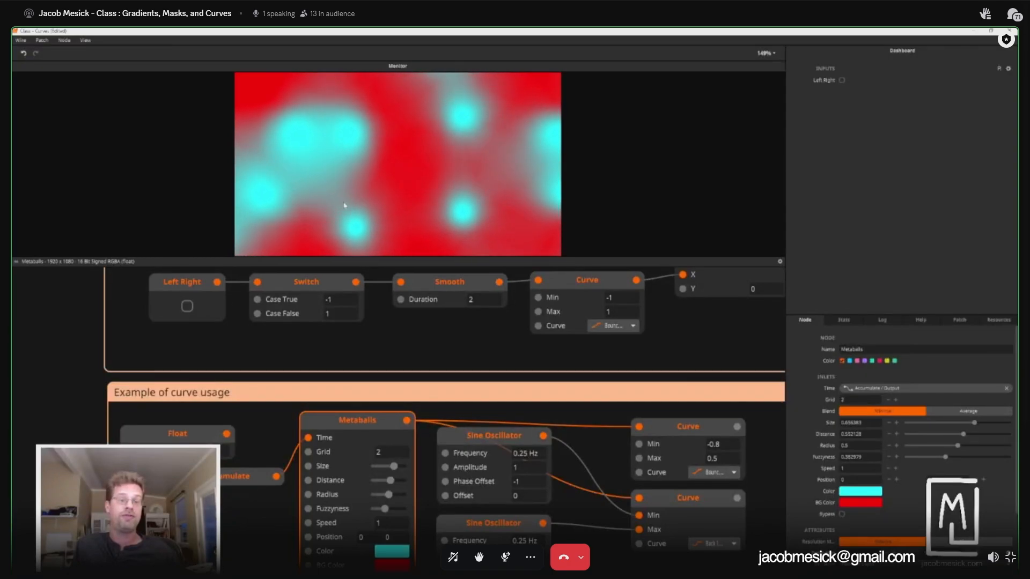
{"action": "left_click", "coordinate": [697, 441]}
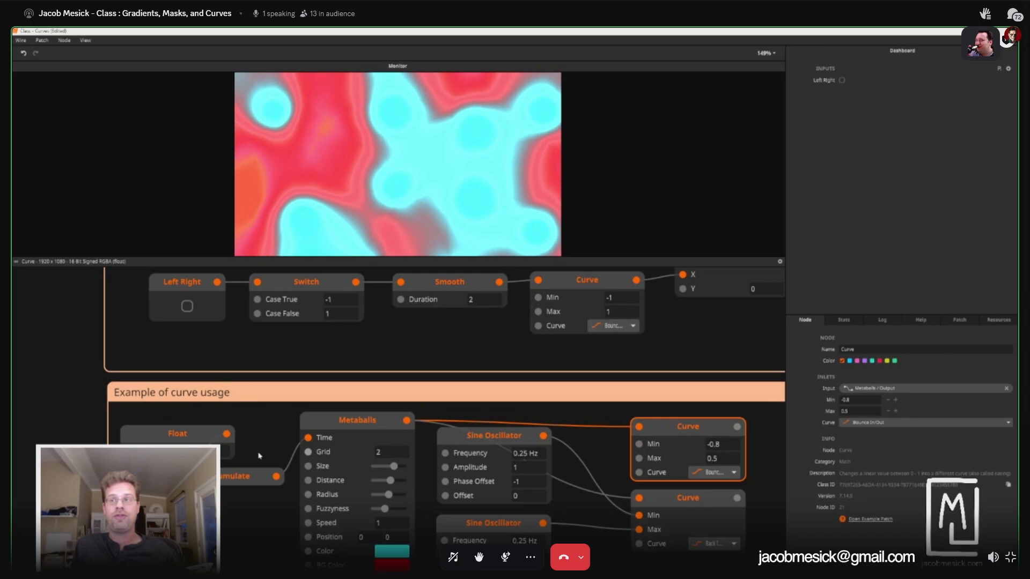
Step: Add a Step node above the Sine Oscillators and feed the Metaballs output into its Value
{"action": "double_click", "coordinate": [189, 359]}
{"action": "type", "text": "S"}
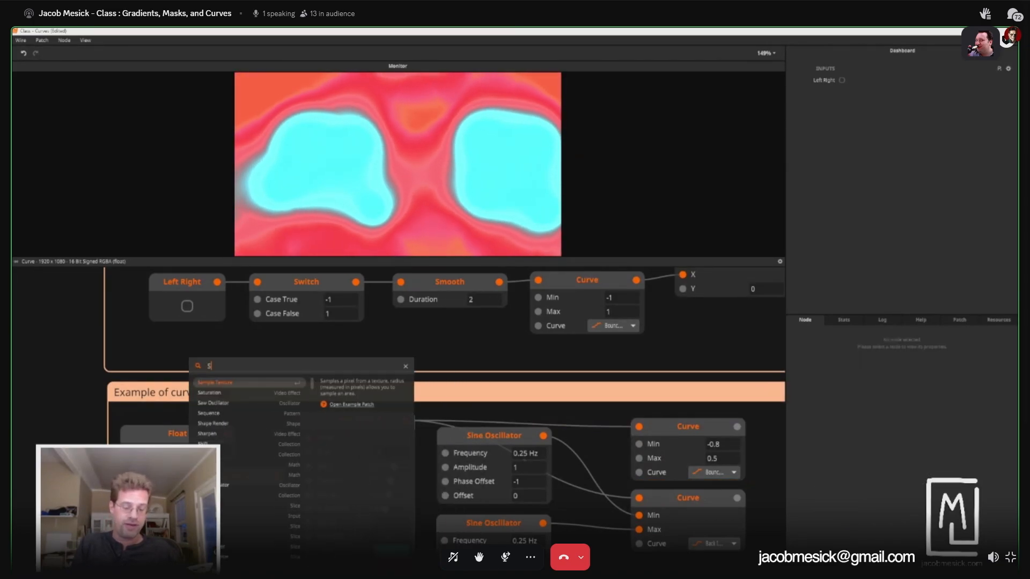
{"action": "type", "text": "tep"}
{"action": "key", "text": "Return"}
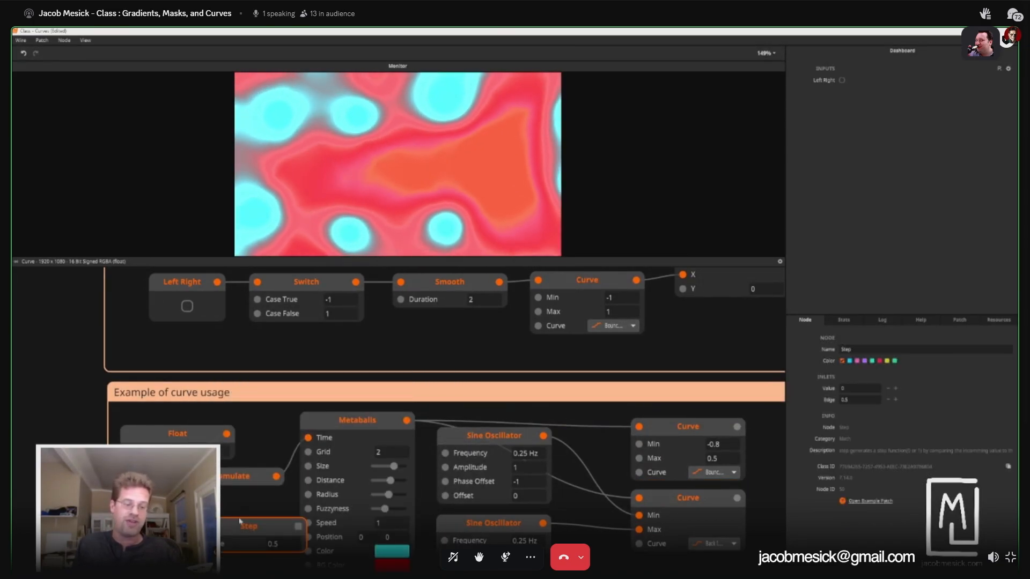
{"action": "left_click_drag", "start_coordinate": [240, 520], "coordinate": [493, 412]}
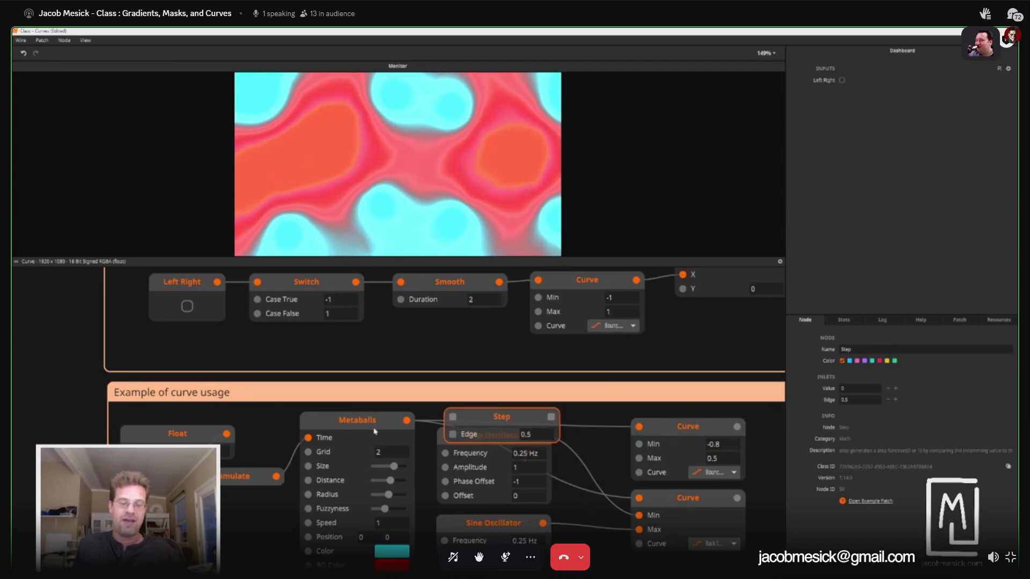
{"action": "left_click_drag", "start_coordinate": [406, 421], "coordinate": [531, 387]}
Step: Move the Step node past the two Curve nodes into the empty space of the Example of curve usage group
{"action": "scroll", "coordinate": [665, 445], "scroll_direction": "right", "scroll_amount": 5}
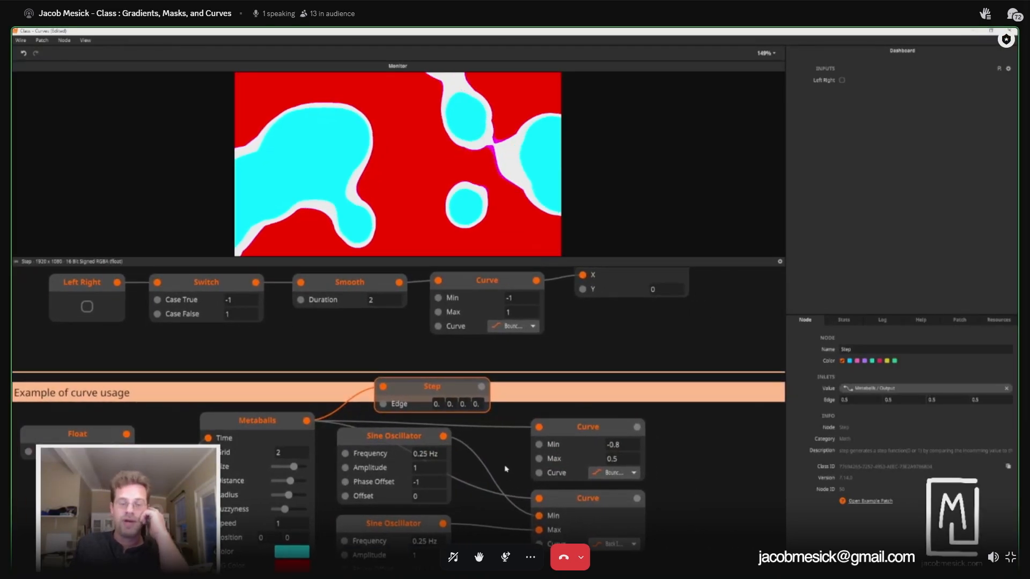
{"action": "left_click_drag", "start_coordinate": [417, 397], "coordinate": [425, 454]}
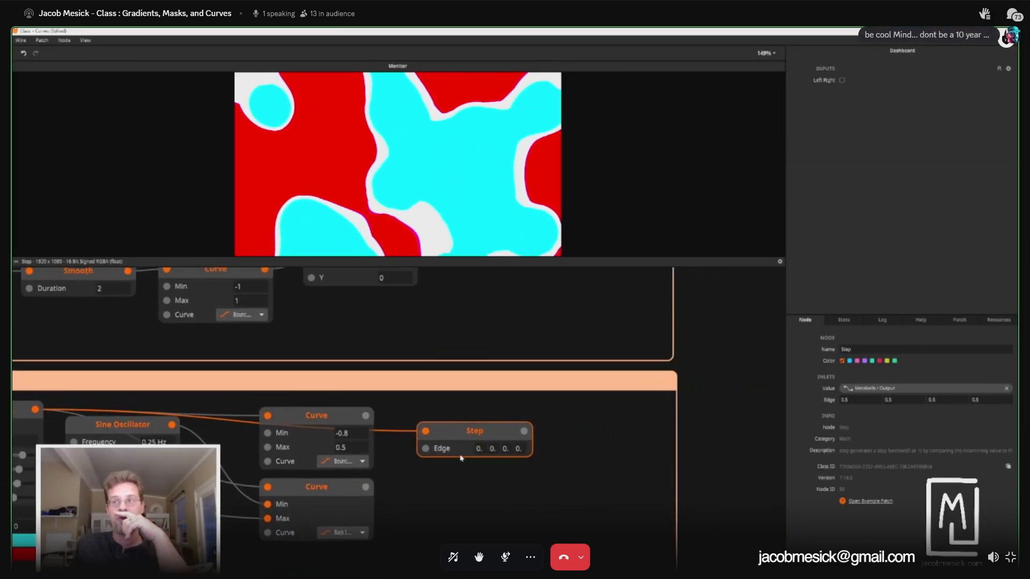
{"action": "left_click_drag", "start_coordinate": [476, 427], "coordinate": [567, 411]}
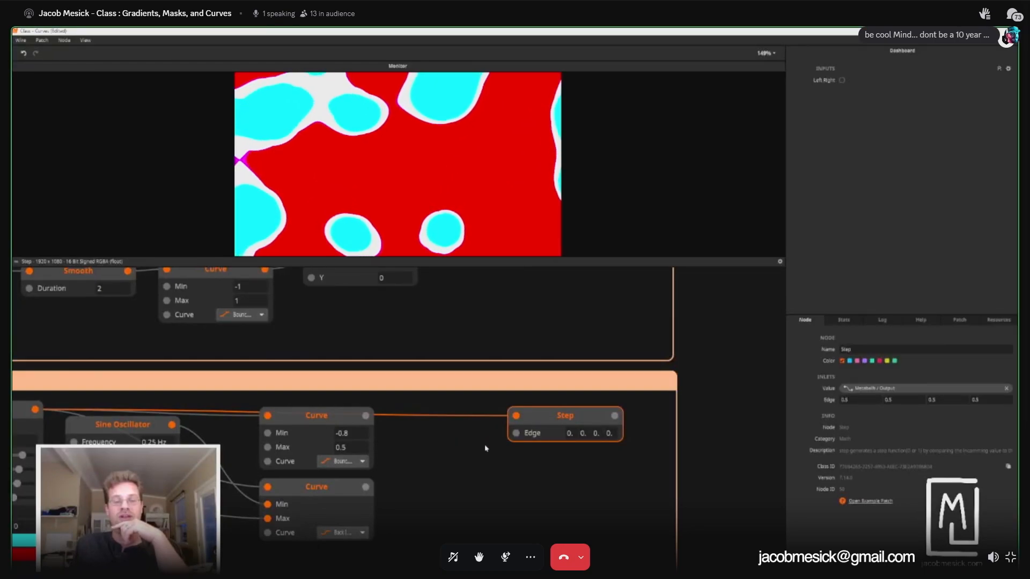
Step: Add a Float4 node beside the Curve nodes and connect its output to the Step node's Edge
{"action": "double_click", "coordinate": [424, 515]}
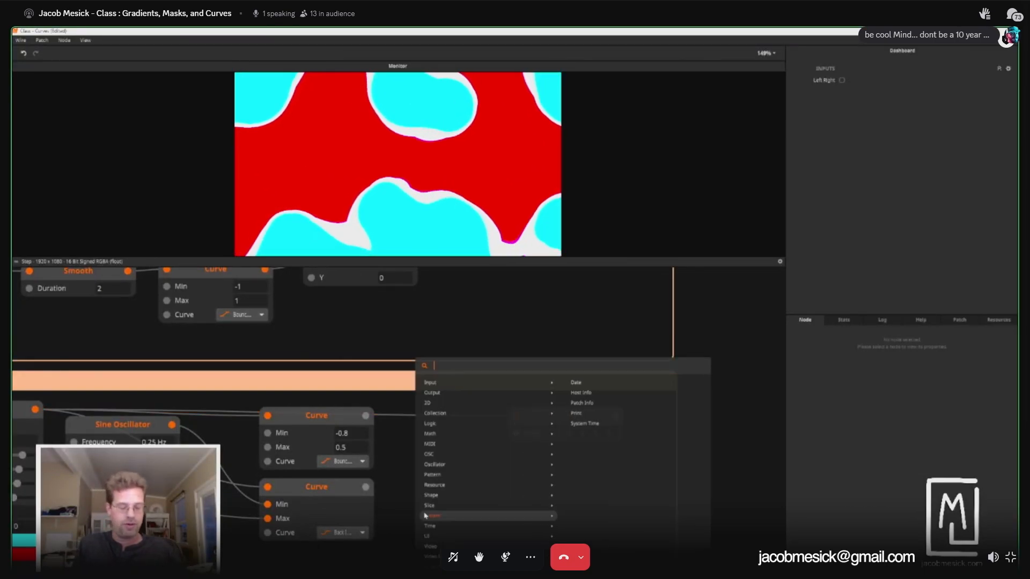
{"action": "type", "text": "float"}
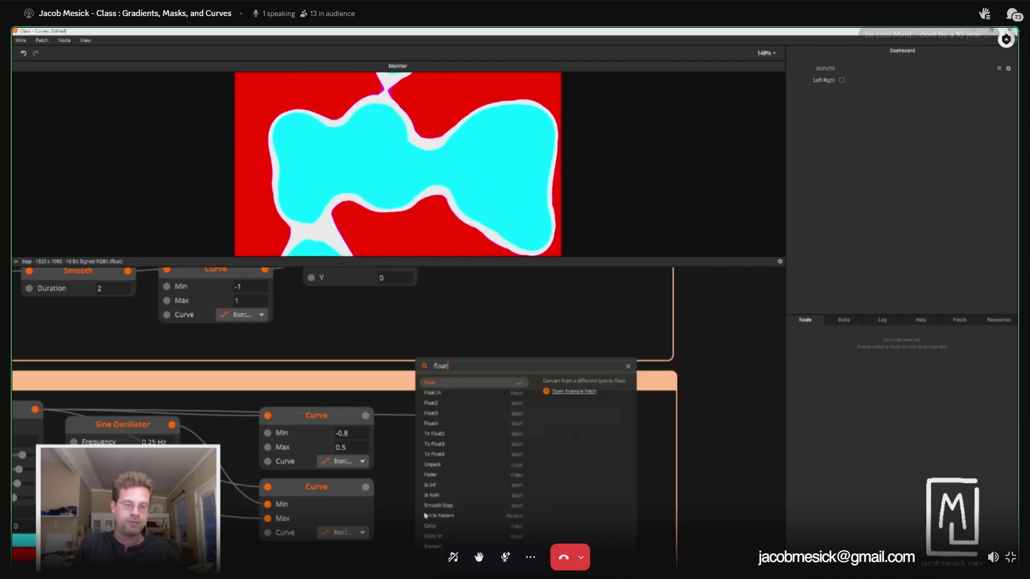
{"action": "key", "text": "Down"}
{"action": "key", "text": "Down"}
{"action": "key", "text": "Down"}
{"action": "key", "text": "Down"}
{"action": "key", "text": "Down"}
{"action": "key", "text": "Down"}
{"action": "key", "text": "Down"}
{"action": "key", "text": "Up"}
{"action": "key", "text": "Up"}
{"action": "key", "text": "Up"}
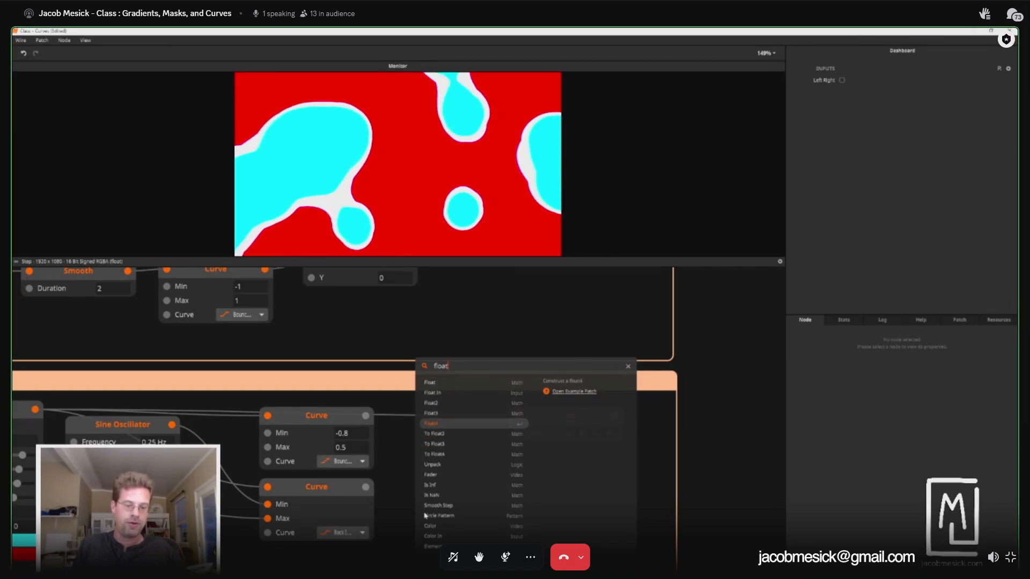
{"action": "key", "text": "Return"}
{"action": "left_click_drag", "start_coordinate": [524, 515], "coordinate": [577, 410]}
{"action": "left_click_drag", "start_coordinate": [439, 559], "coordinate": [456, 528]}
Step: Add a Float In node, connect it to X, Y and Z of the Float4, and set its value to about 0.43
{"action": "double_click", "coordinate": [384, 559]}
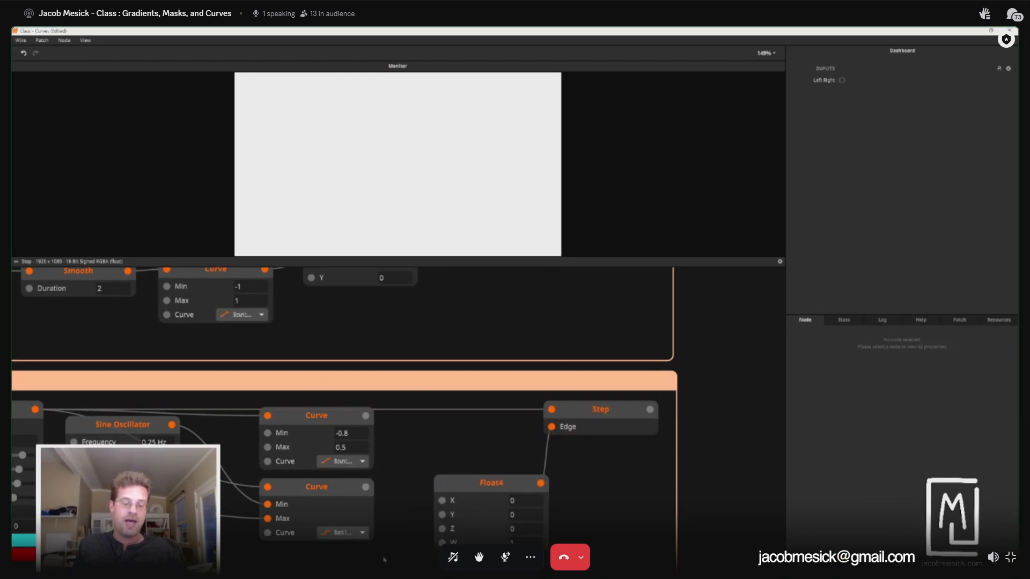
{"action": "type", "text": "flo"}
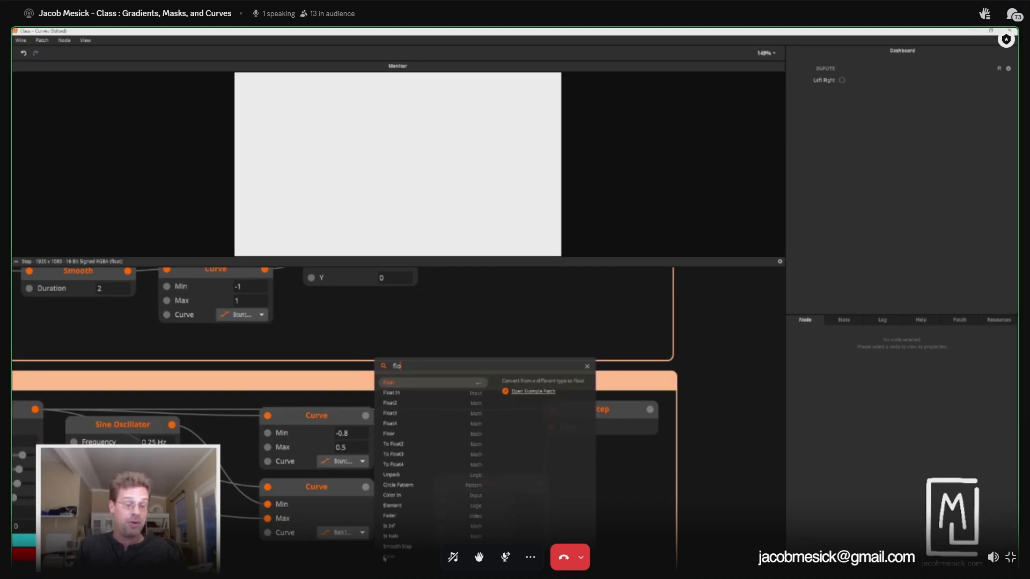
{"action": "left_click", "coordinate": [391, 392]}
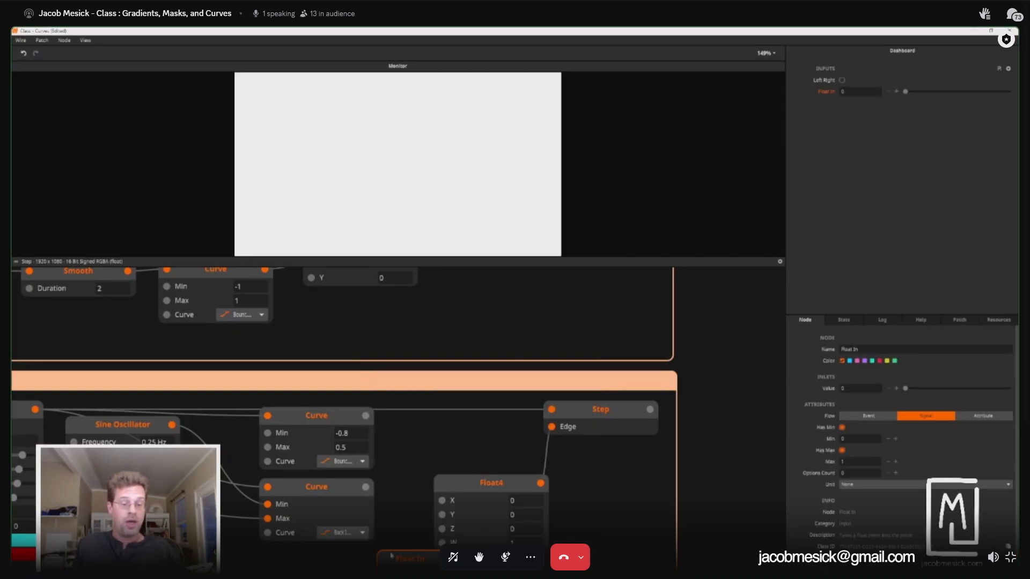
{"action": "left_click_drag", "start_coordinate": [367, 562], "coordinate": [425, 449]}
{"action": "left_click_drag", "start_coordinate": [381, 498], "coordinate": [425, 477]}
{"action": "left_click_drag", "start_coordinate": [327, 529], "coordinate": [349, 523]}
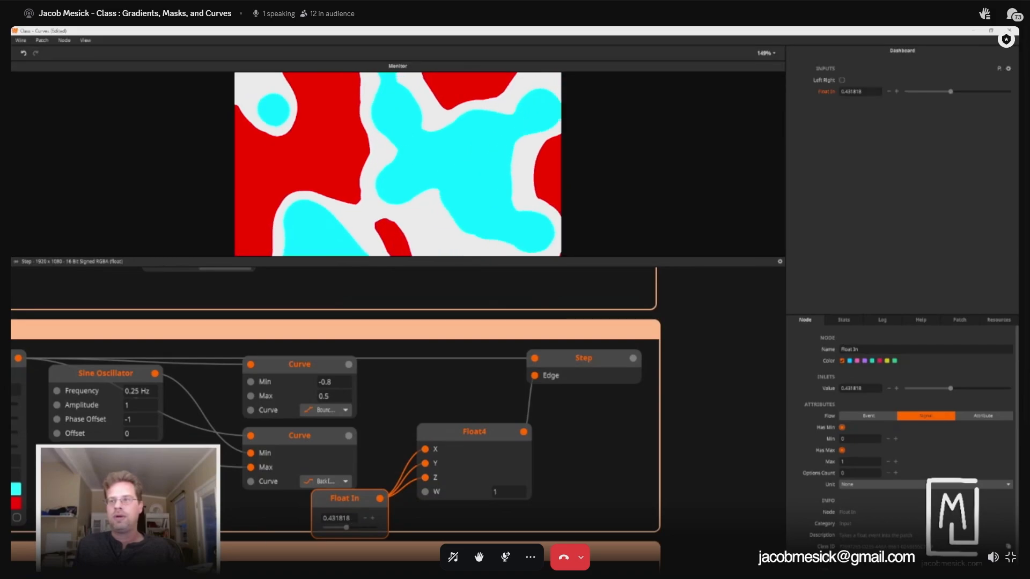
Step: Bring the whole Example of curve usage 2 group into view to examine its node network
{"action": "left_click_drag", "start_coordinate": [230, 553], "coordinate": [368, 454]}
{"action": "scroll", "coordinate": [367, 558], "scroll_direction": "down", "scroll_amount": 2}
{"action": "left_click_drag", "start_coordinate": [367, 559], "coordinate": [393, 432]}
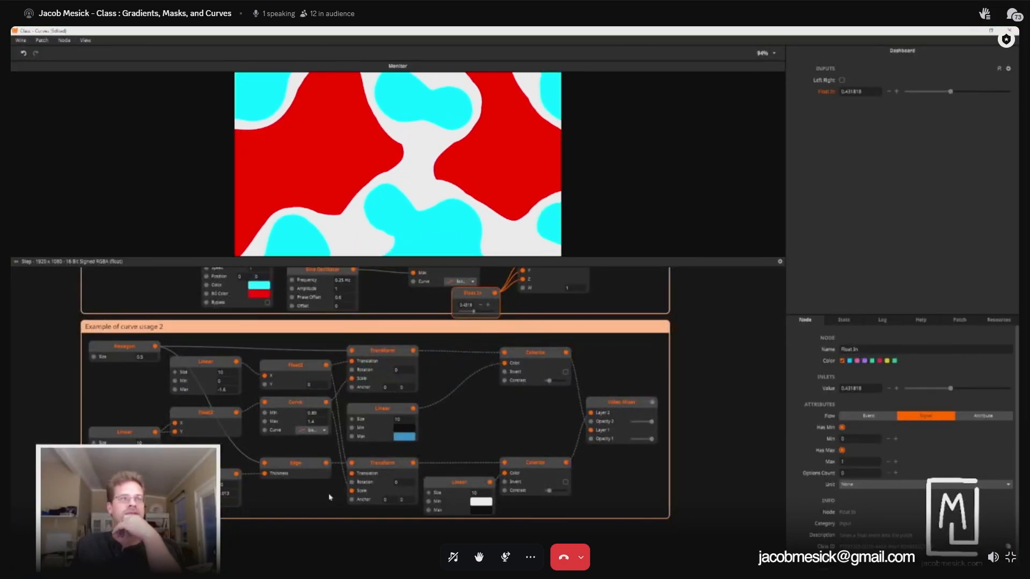
Step: Shift the Step and Float4 nodes slightly left within the "Example of curve usage" group
{"action": "scroll", "coordinate": [462, 435], "scroll_direction": "up", "scroll_amount": 3}
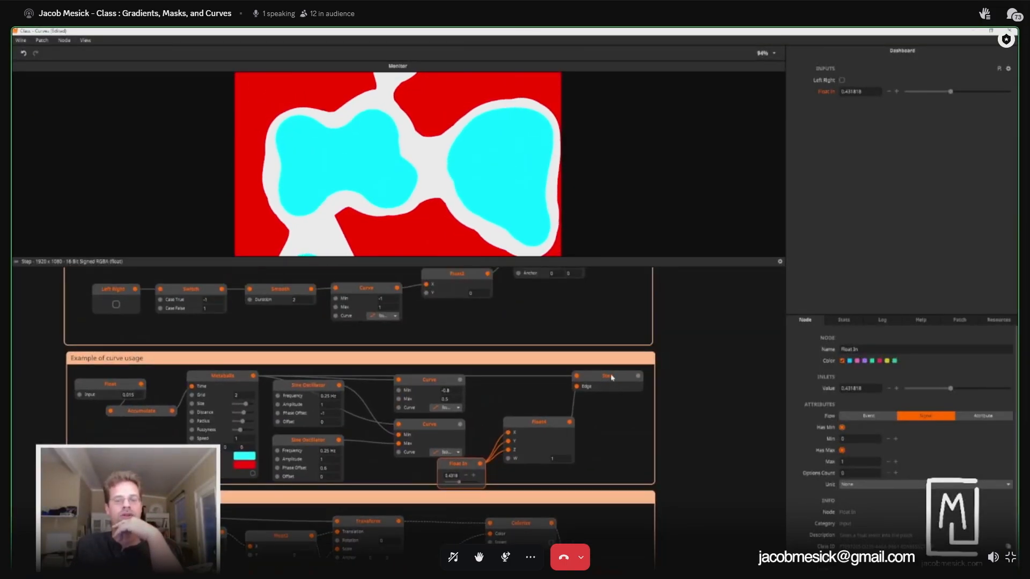
{"action": "mouse_move", "coordinate": [611, 378]}
{"action": "left_mouse_down"}
{"action": "mouse_move", "coordinate": [619, 376]}
{"action": "mouse_move", "coordinate": [595, 376]}
{"action": "left_mouse_up"}
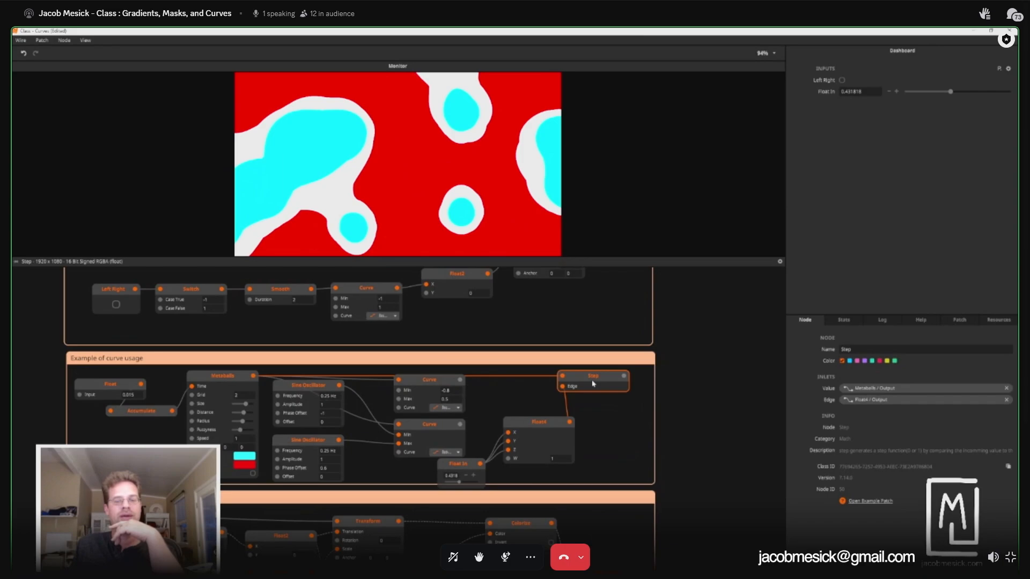
{"action": "left_click_drag", "start_coordinate": [522, 435], "coordinate": [519, 429]}
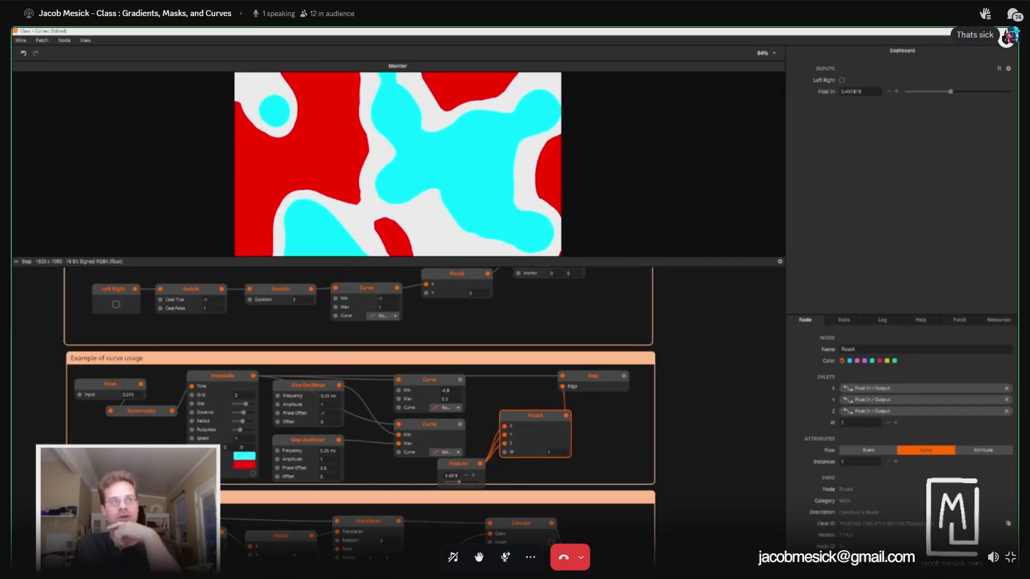
Step: Add a Threshold node beside the Step node and feed it the Metaballs output
{"action": "double_click", "coordinate": [701, 387]}
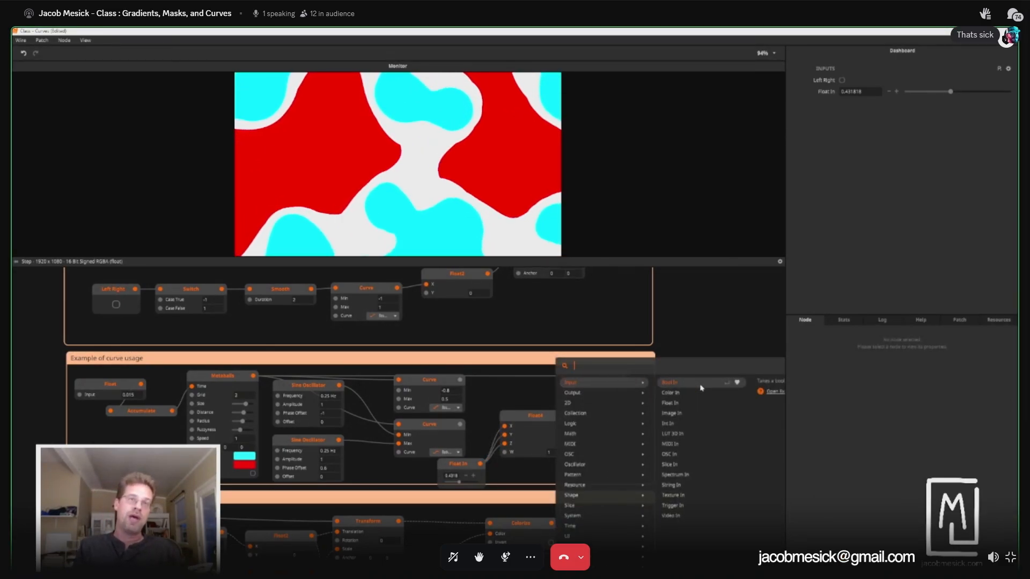
{"action": "type", "text": "the"}
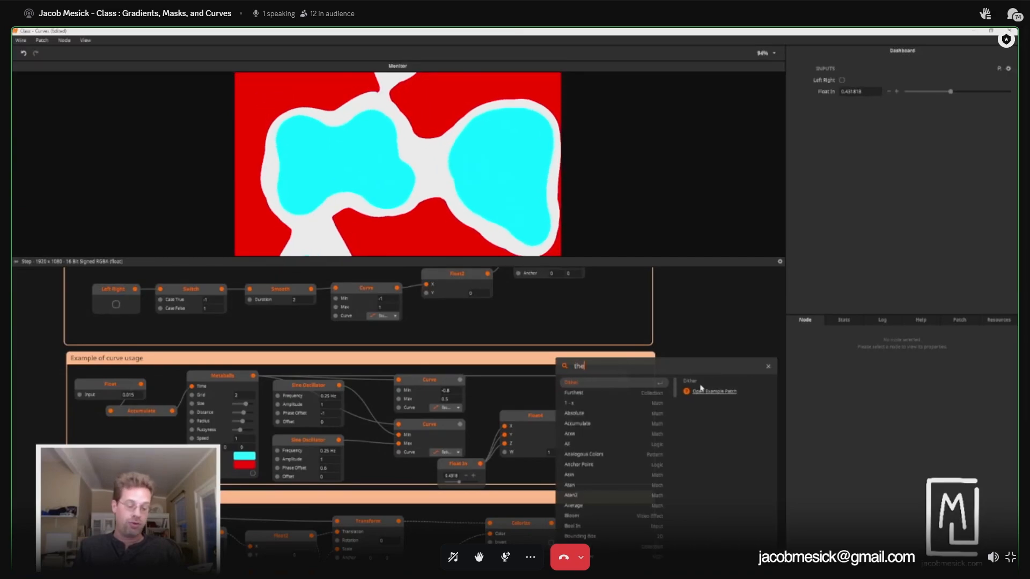
{"action": "type", "text": "resh"}
{"action": "key", "text": "Return"}
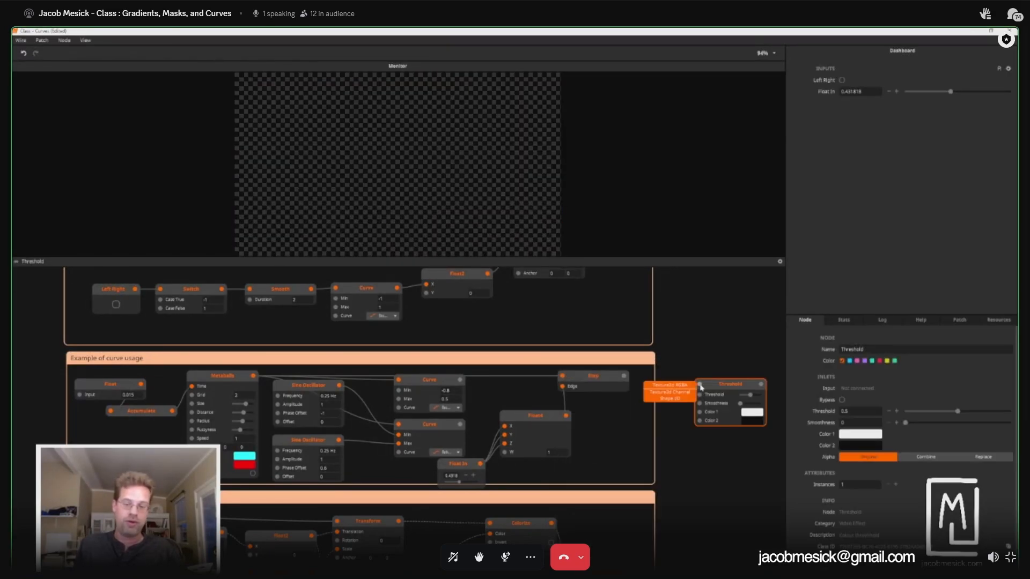
{"action": "left_click_drag", "start_coordinate": [253, 375], "coordinate": [652, 424]}
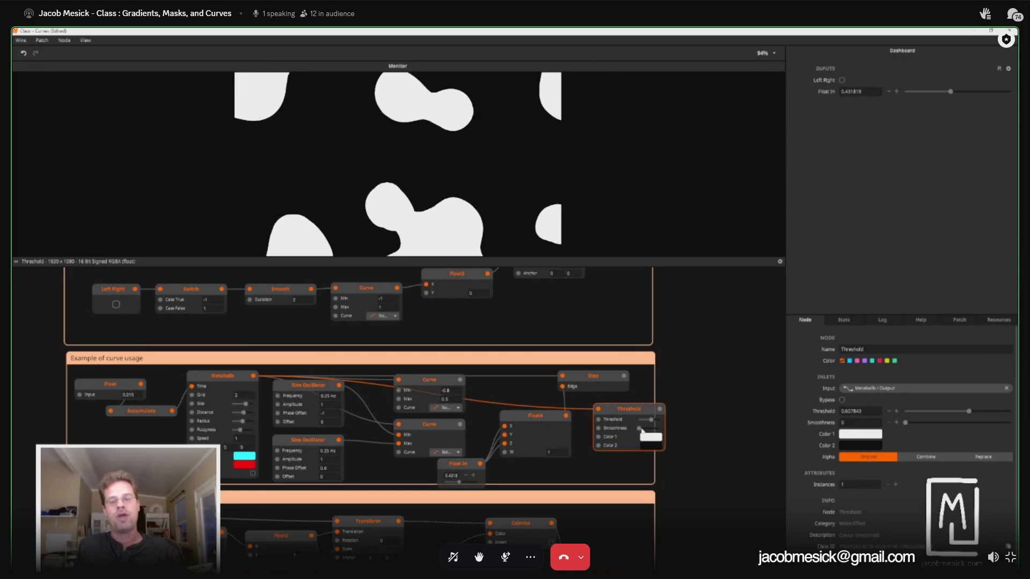
Step: Try a smoothness of about 0.02 and a threshold of about 0.41 on the Threshold node and delete the node
{"action": "left_click_drag", "start_coordinate": [640, 429], "coordinate": [640, 429]}
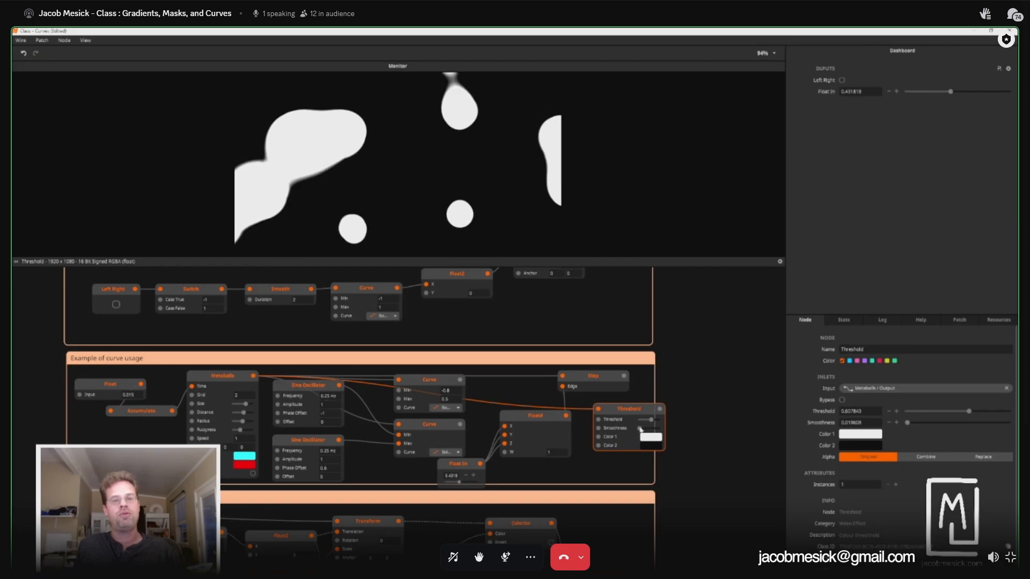
{"action": "left_click", "coordinate": [244, 381]}
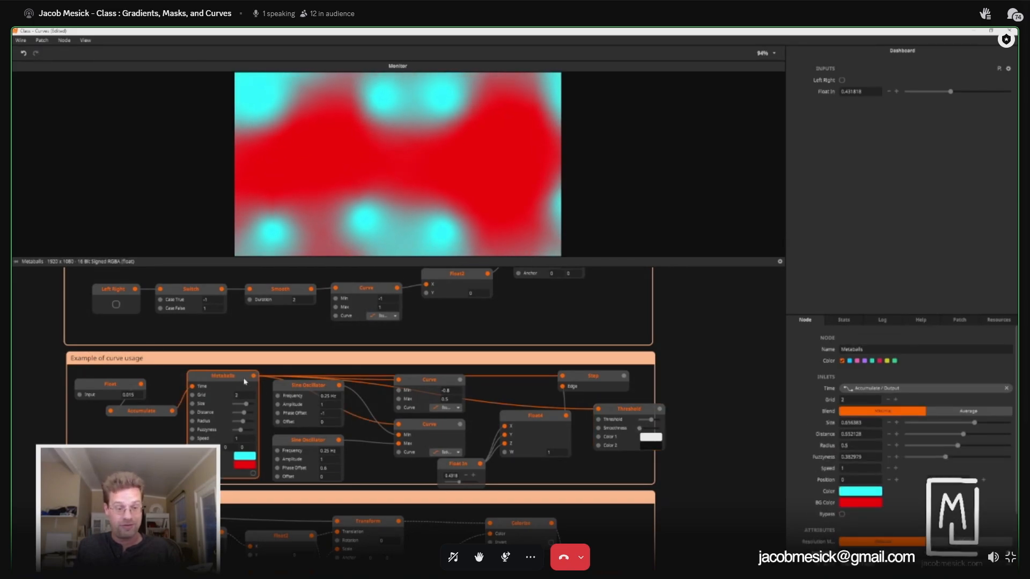
{"action": "left_click", "coordinate": [617, 418]}
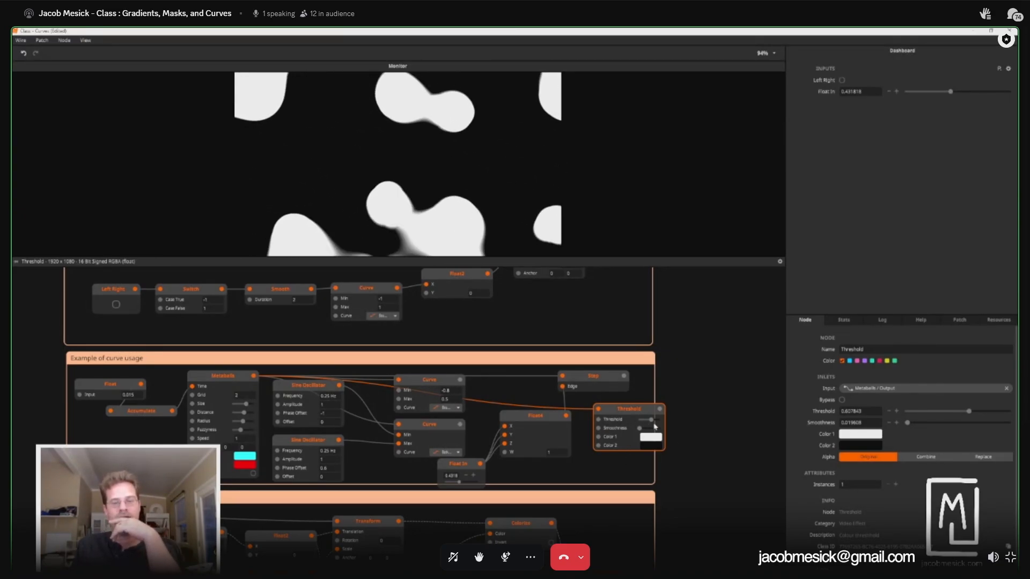
{"action": "left_click_drag", "start_coordinate": [652, 423], "coordinate": [648, 423]}
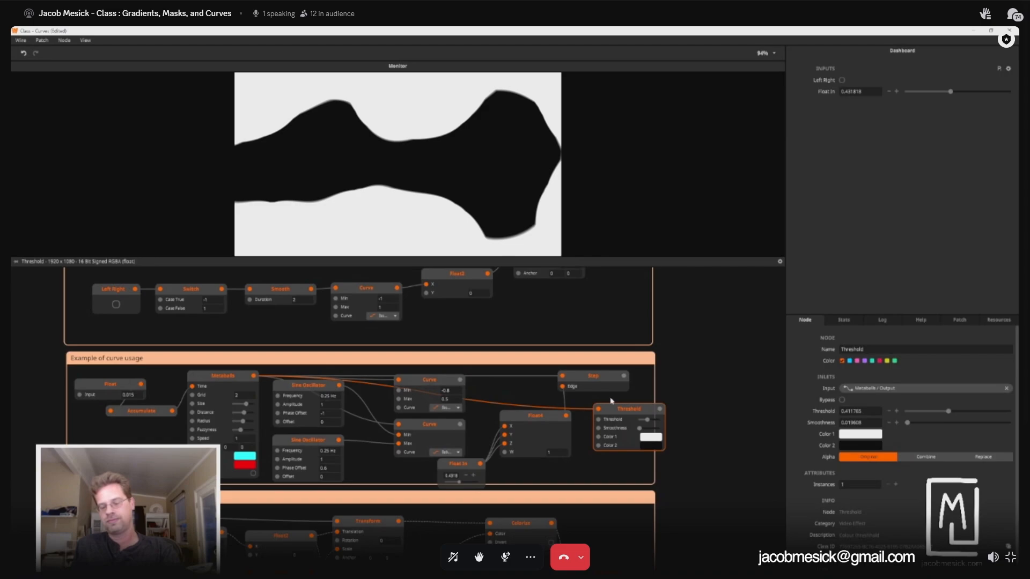
{"action": "key", "text": "Delete"}
Step: Examine the Hexagon, its translation Linear and Float2 nodes, and the upper Transform in the "Example of curve usage 2" group
{"action": "scroll", "coordinate": [684, 451], "scroll_direction": "down", "scroll_amount": 2}
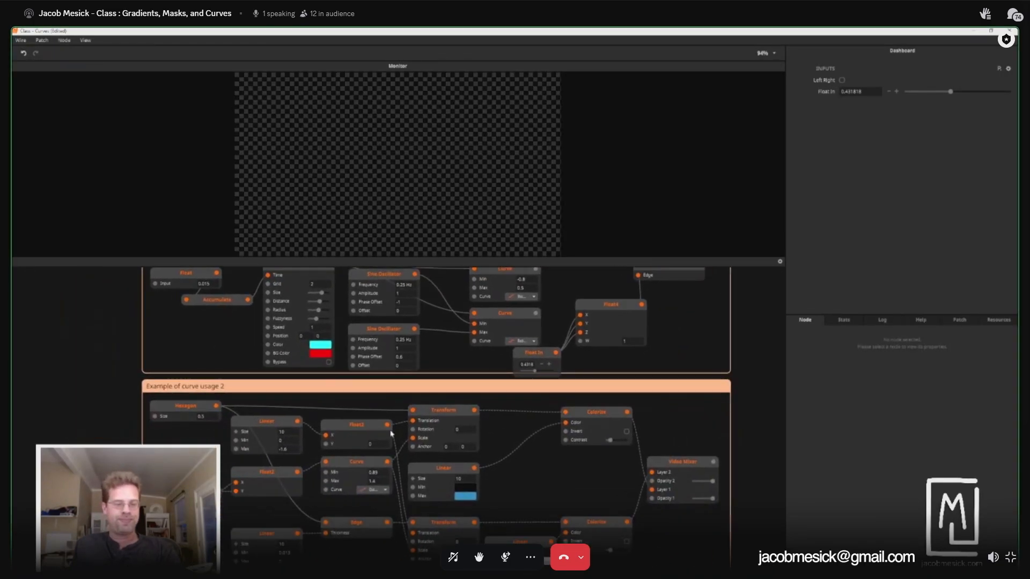
{"action": "left_click", "coordinate": [183, 408]}
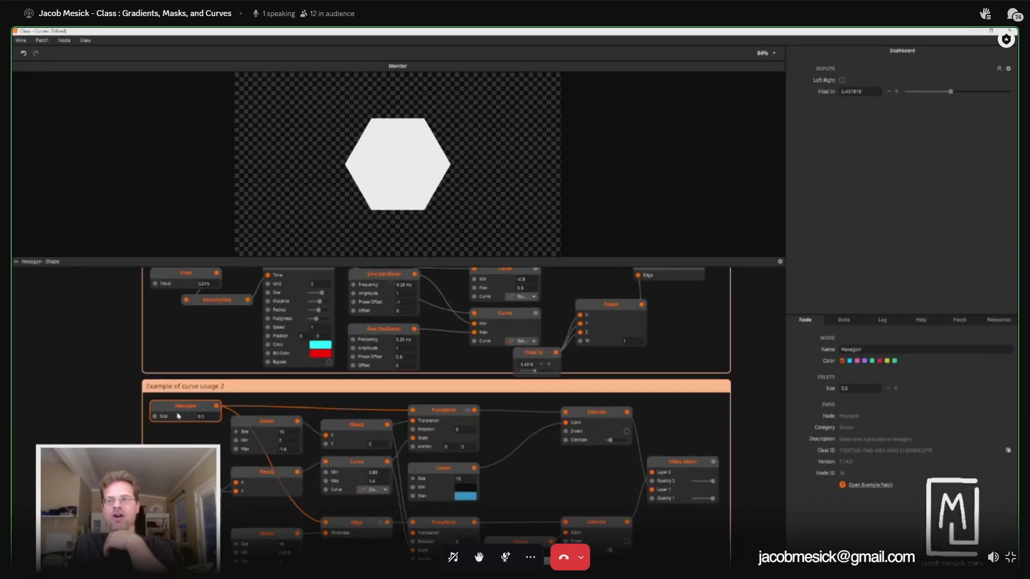
{"action": "left_click", "coordinate": [271, 424]}
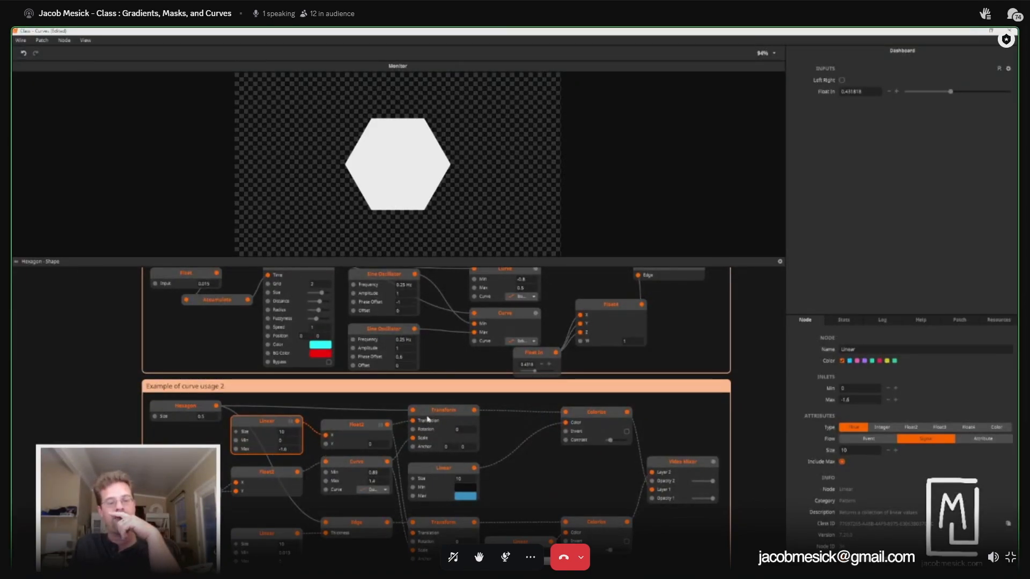
{"action": "left_click_drag", "start_coordinate": [349, 433], "coordinate": [362, 429]}
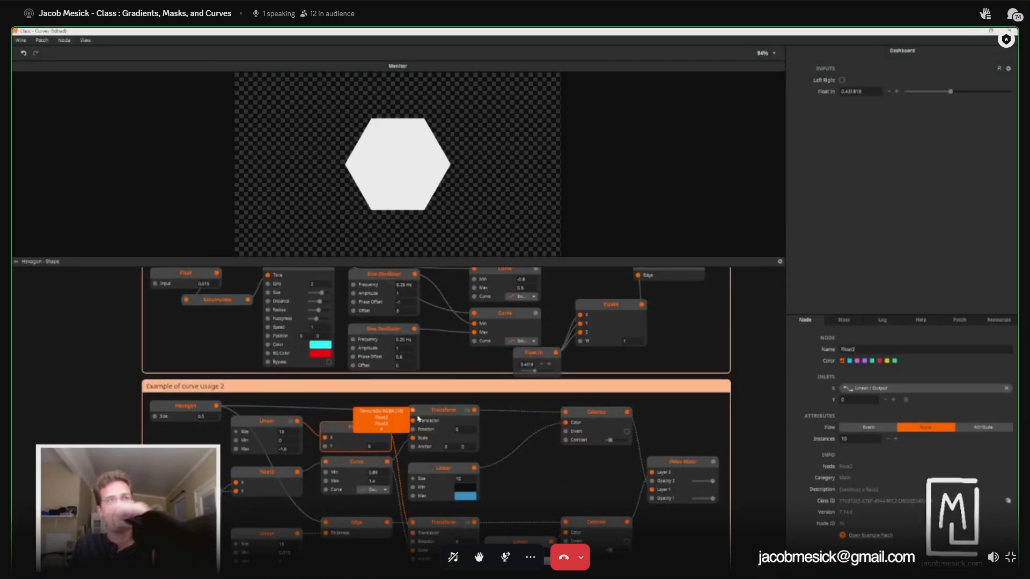
{"action": "mouse_move", "coordinate": [412, 422]}
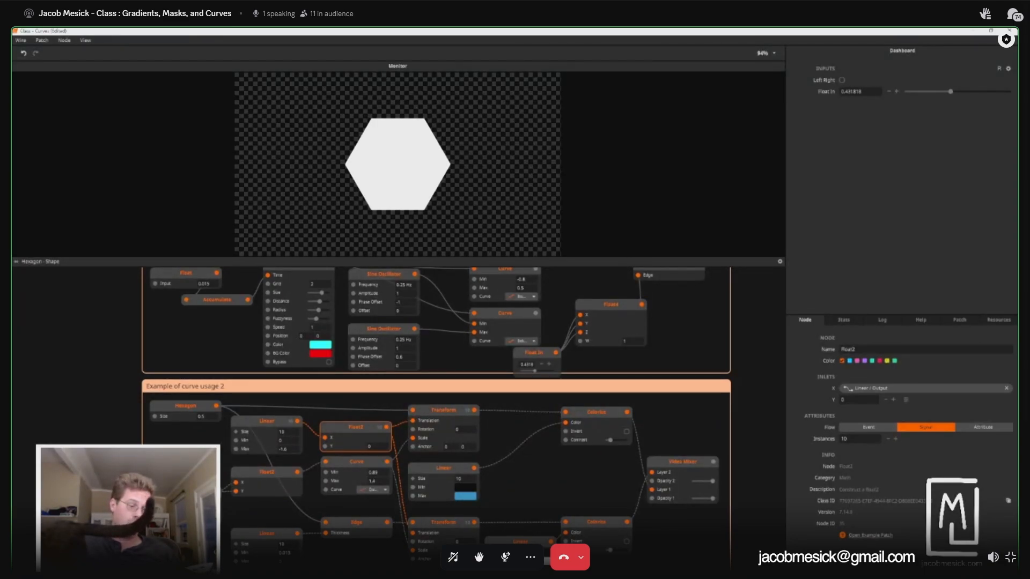
{"action": "left_click_drag", "start_coordinate": [184, 490], "coordinate": [189, 468]}
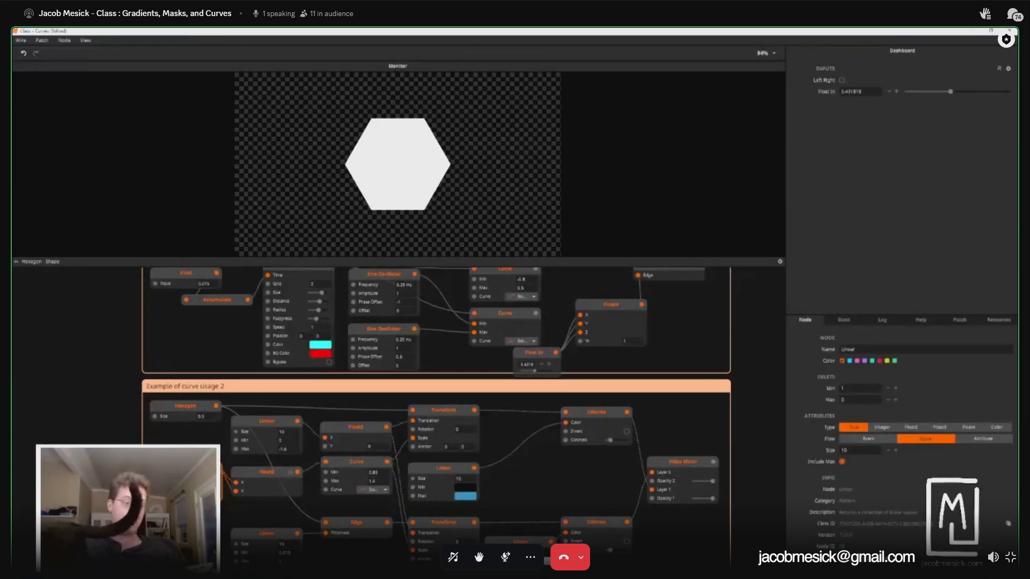
{"action": "left_click", "coordinate": [443, 409]}
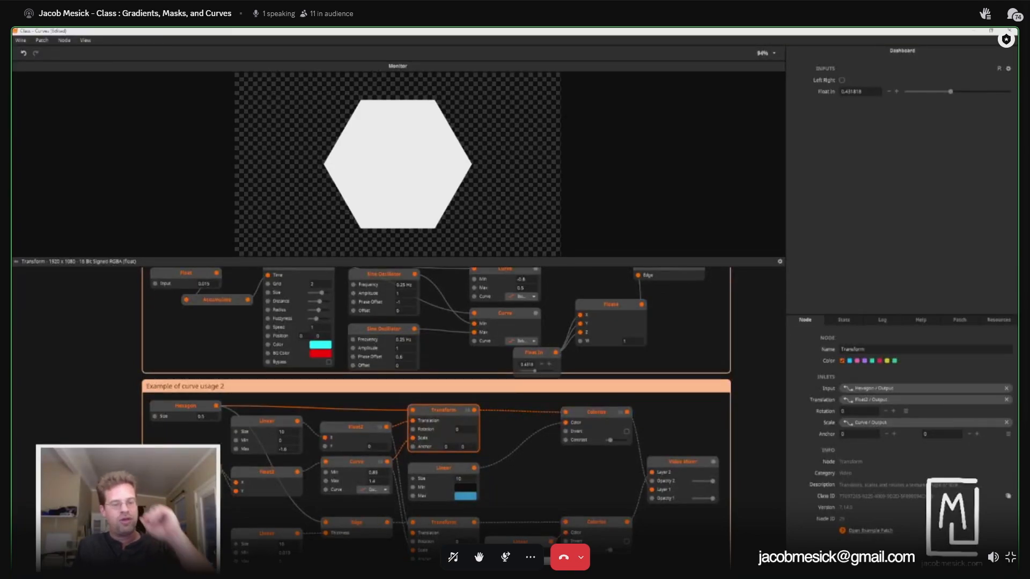
Step: Inspect the Linear, Float2 and Curve nodes that drive the scale, including the available curve types
{"action": "left_click", "coordinate": [185, 468]}
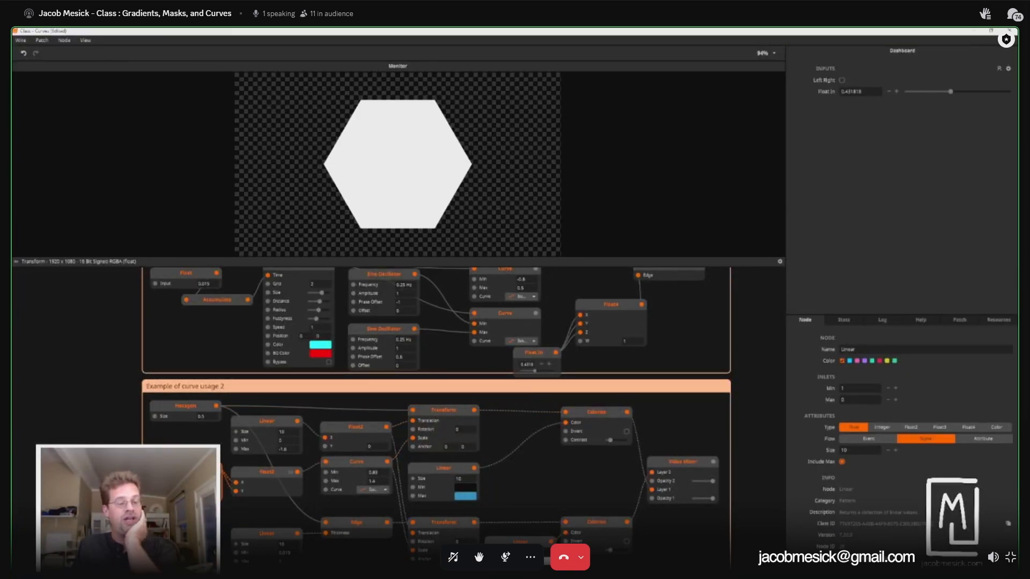
{"action": "scroll", "coordinate": [278, 438], "scroll_direction": "up", "scroll_amount": 3}
{"action": "left_click_drag", "start_coordinate": [280, 478], "coordinate": [349, 362]}
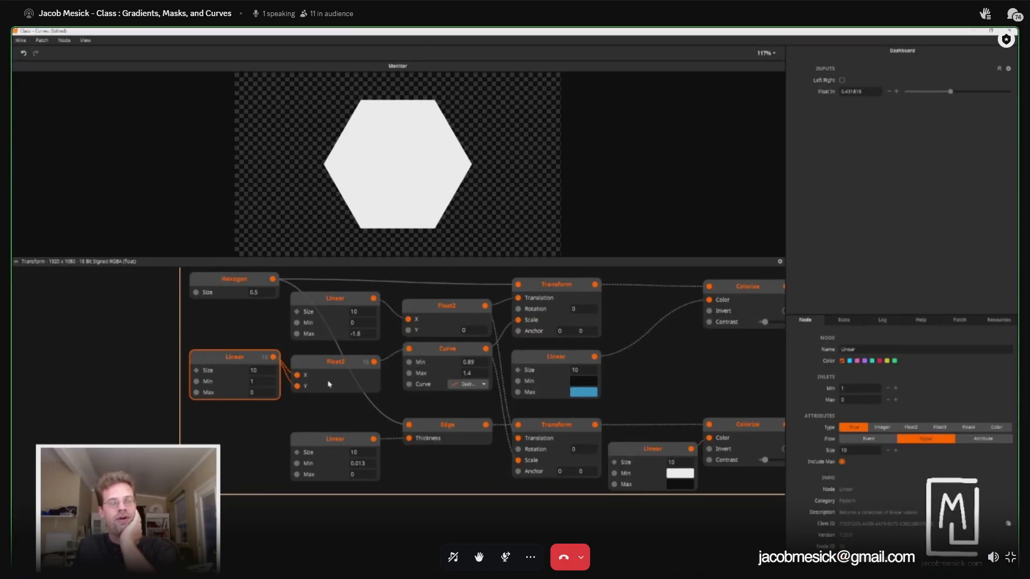
{"action": "left_click_drag", "start_coordinate": [378, 407], "coordinate": [308, 421]}
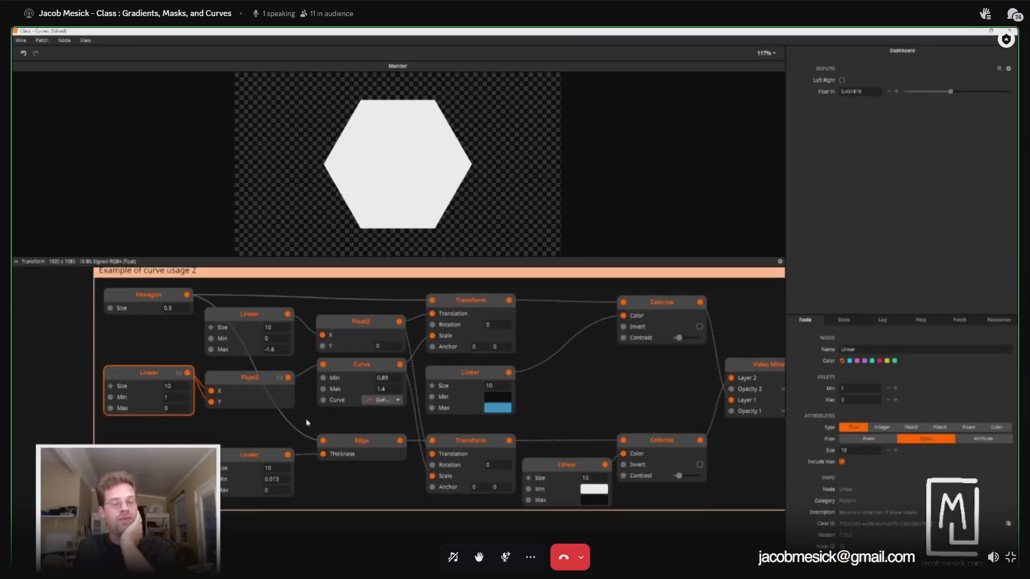
{"action": "left_click", "coordinate": [257, 374]}
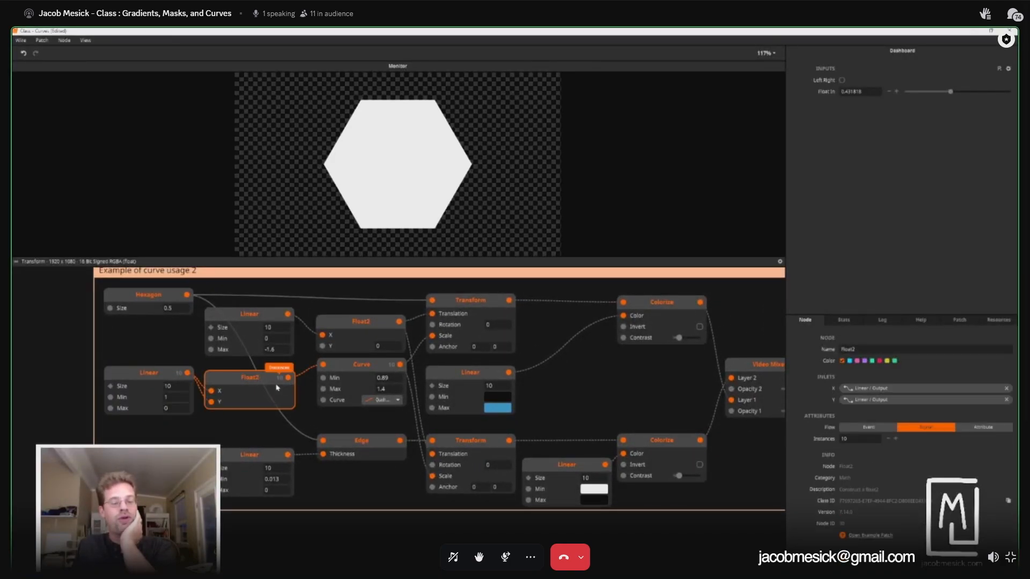
{"action": "left_click", "coordinate": [375, 367]}
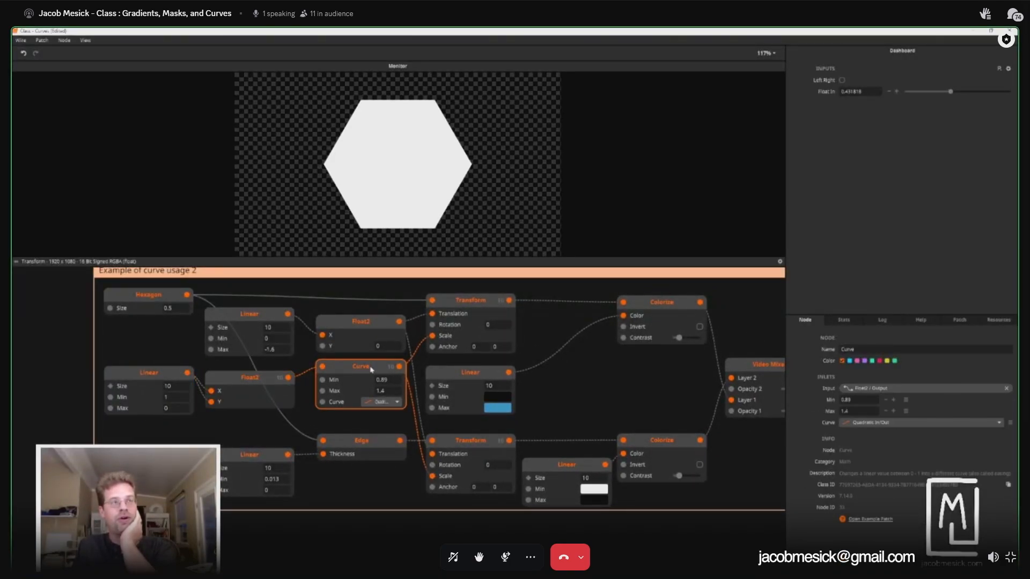
{"action": "left_click", "coordinate": [378, 402]}
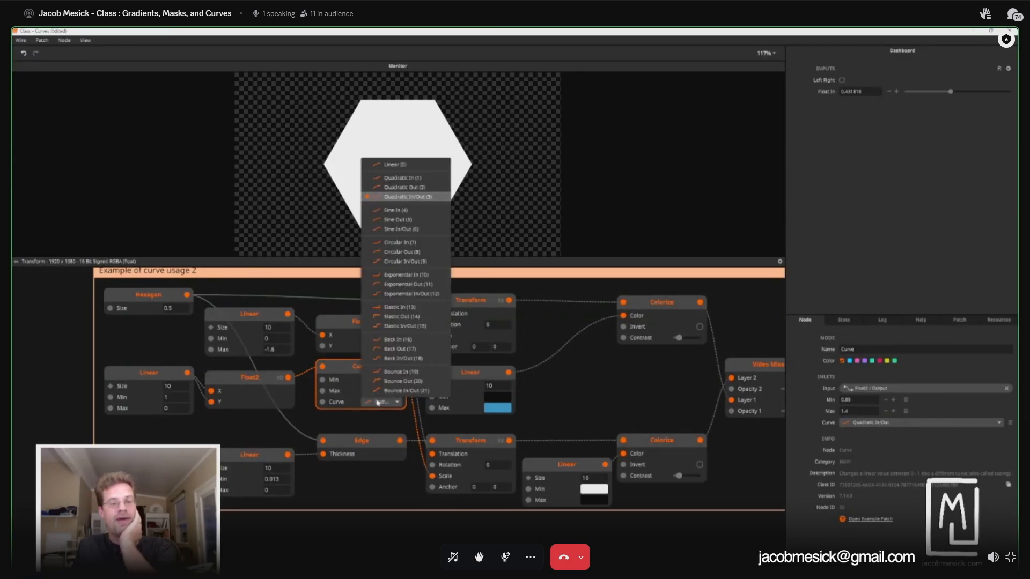
{"action": "left_click", "coordinate": [336, 369]}
{"action": "left_click_drag", "start_coordinate": [429, 382], "coordinate": [316, 414]}
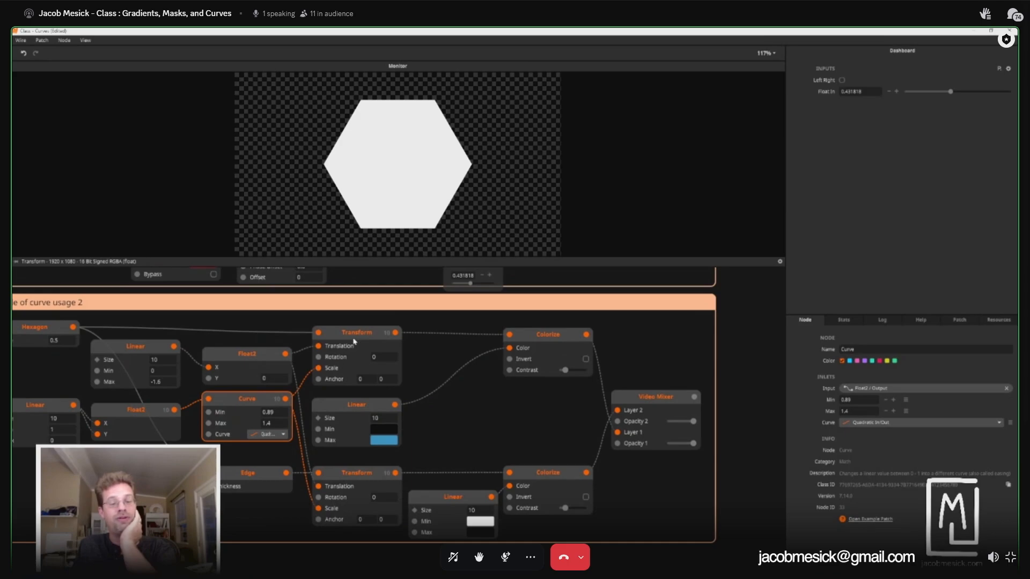
Step: Reposition the upper Transform and the blue colour Linear node, and preview the upper Colorize node's output
{"action": "left_click", "coordinate": [359, 334]}
{"action": "left_click_drag", "start_coordinate": [360, 335], "coordinate": [366, 329]}
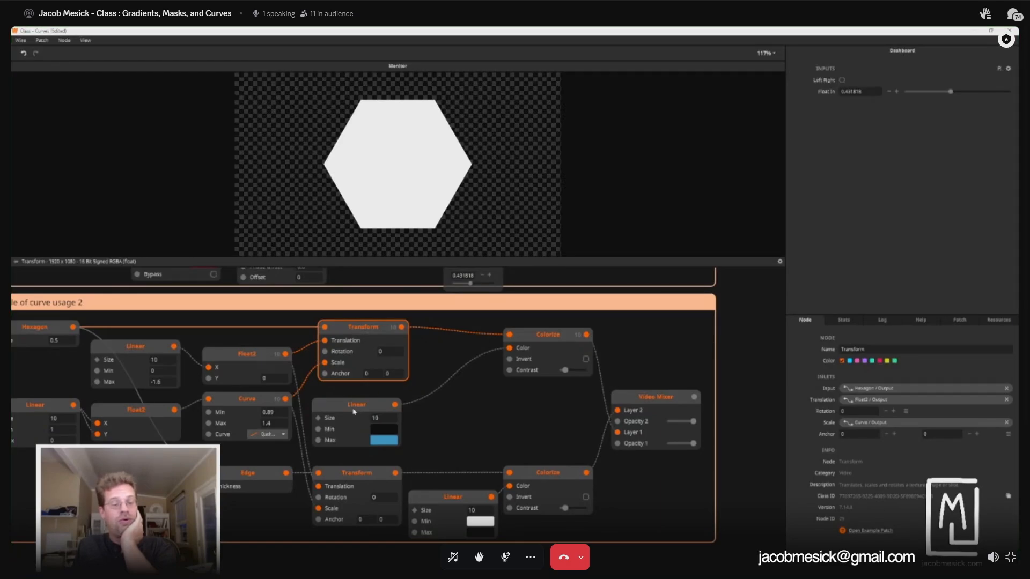
{"action": "left_click_drag", "start_coordinate": [358, 411], "coordinate": [410, 402]}
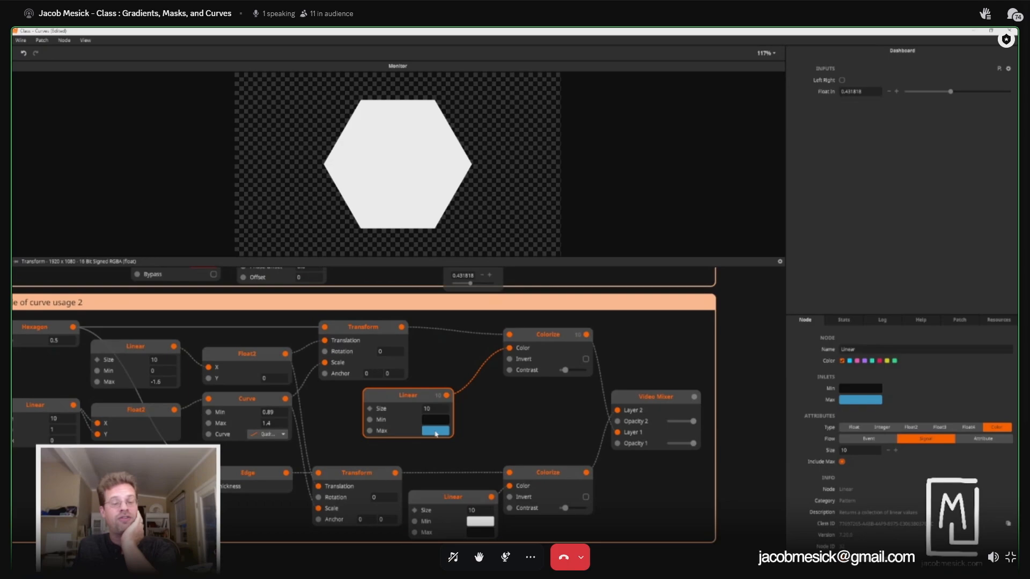
{"action": "left_click", "coordinate": [545, 339]}
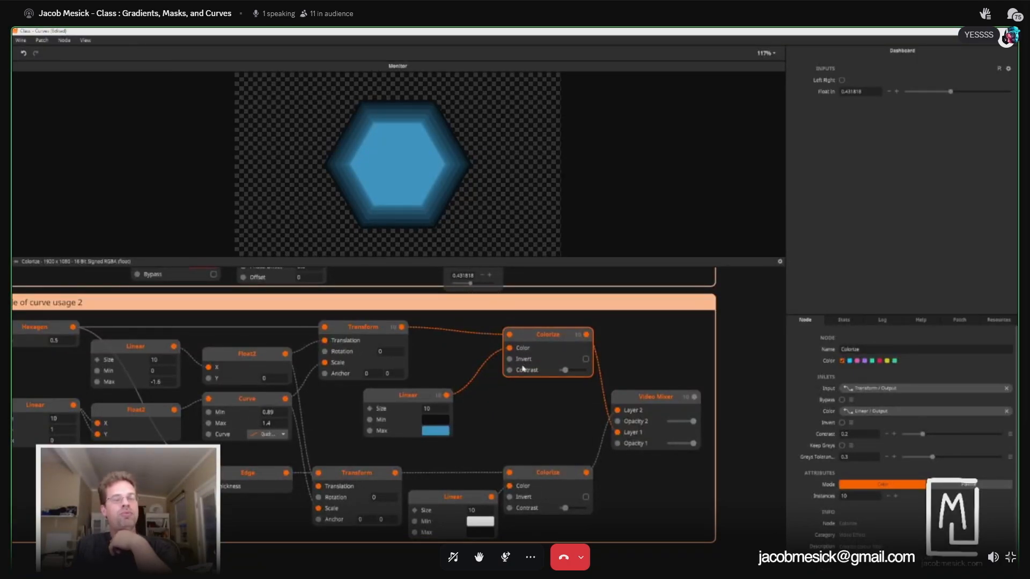
Step: Examine the Edge node's hexagon outline and the Linear node that drives its thickness
{"action": "scroll", "coordinate": [390, 418], "scroll_direction": "down", "scroll_amount": 3}
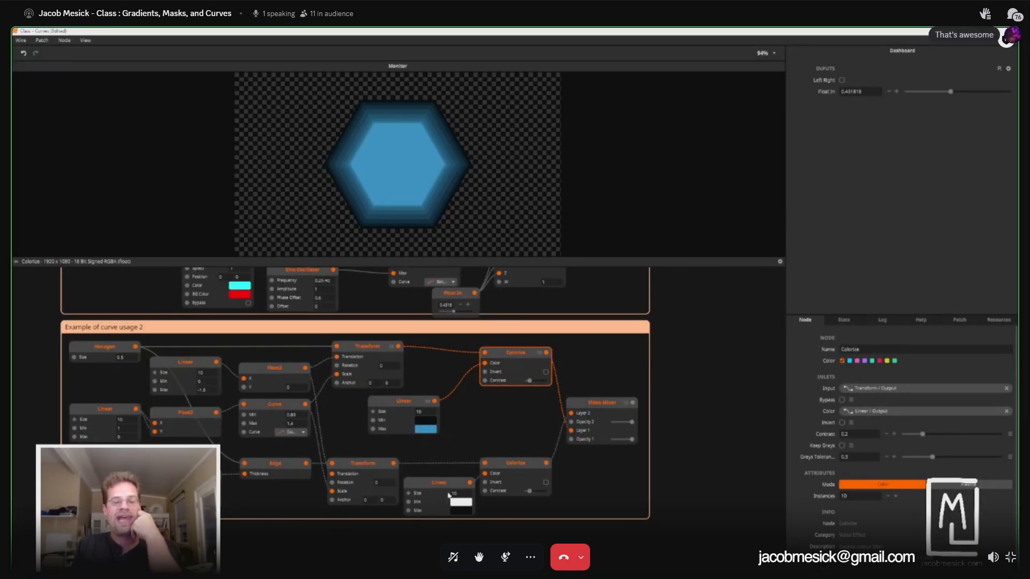
{"action": "left_click", "coordinate": [270, 464]}
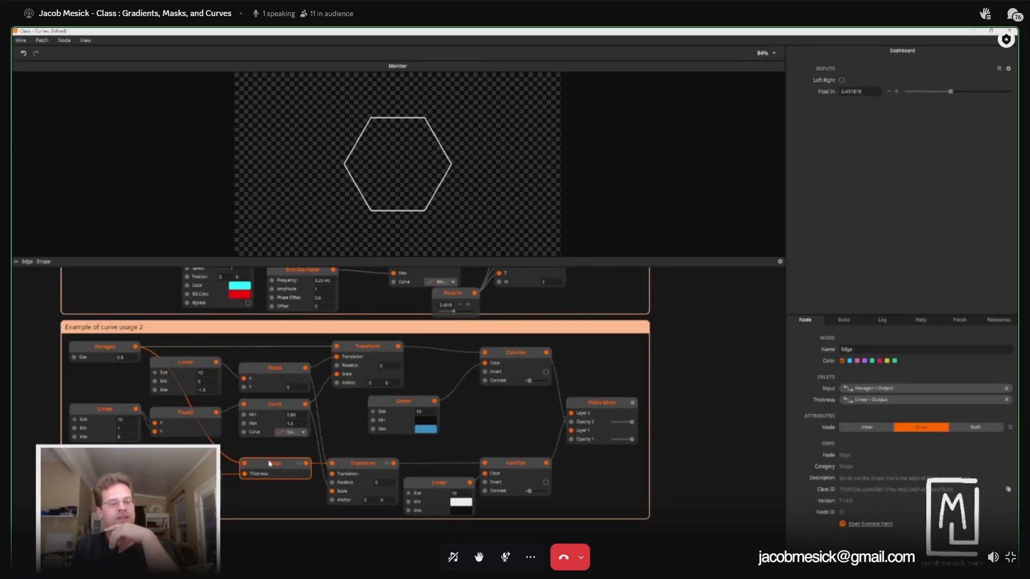
{"action": "left_click", "coordinate": [187, 475]}
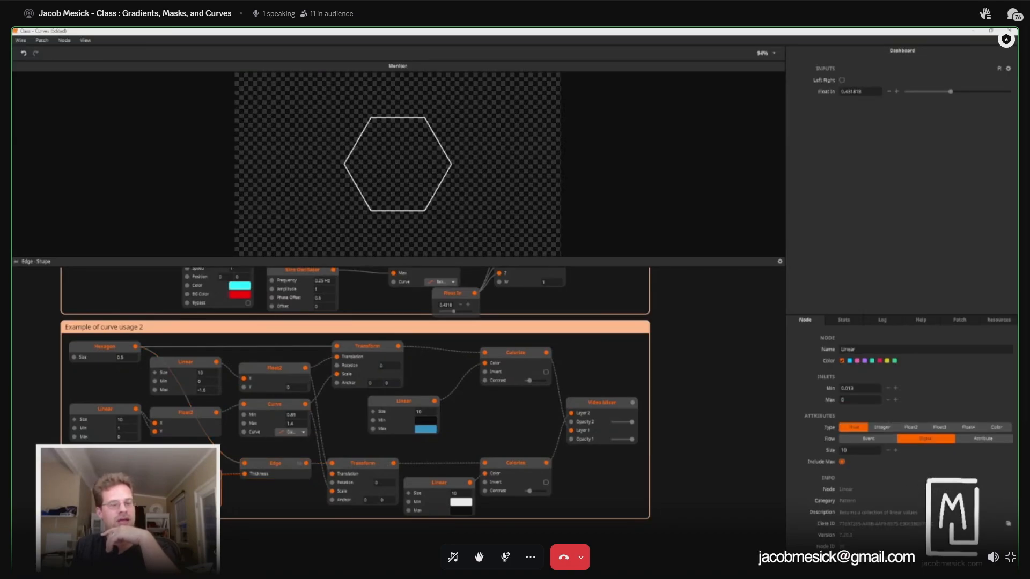
{"action": "left_click", "coordinate": [292, 466]}
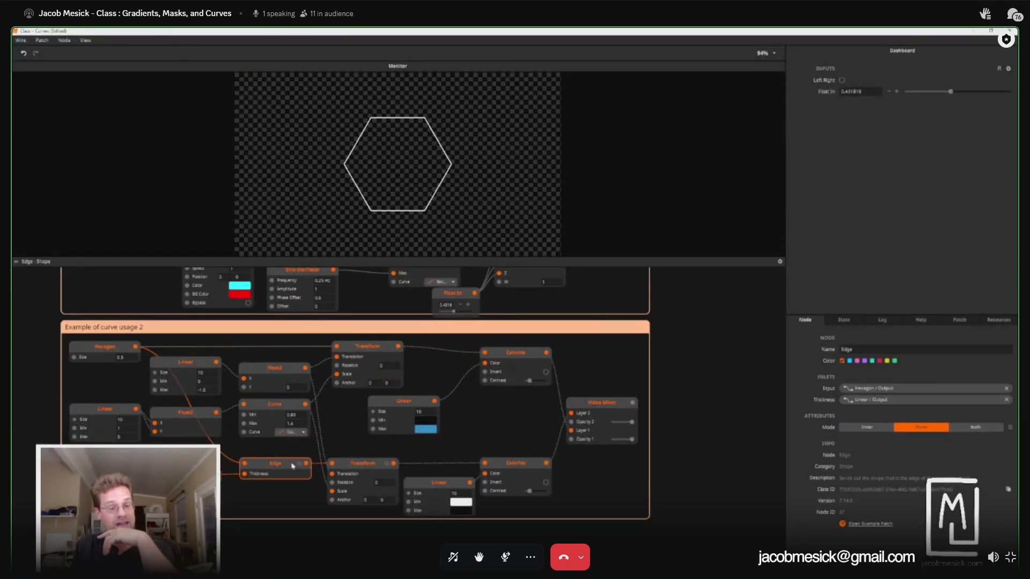
Step: Preview the lower Transform node's outlines and move the lower Colorize node further right, next to the Video Mixer
{"action": "left_click", "coordinate": [364, 474]}
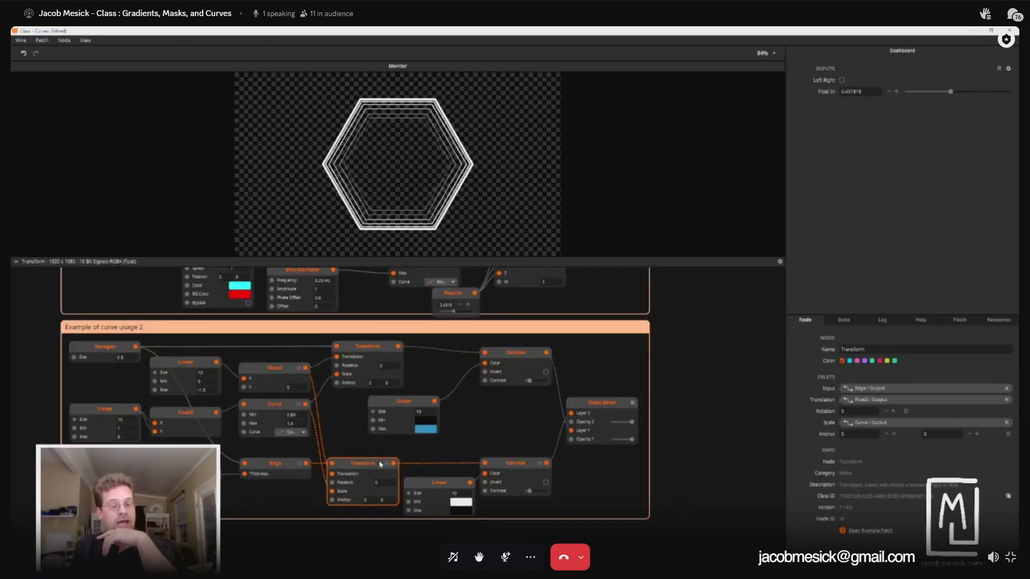
{"action": "left_click", "coordinate": [520, 460]}
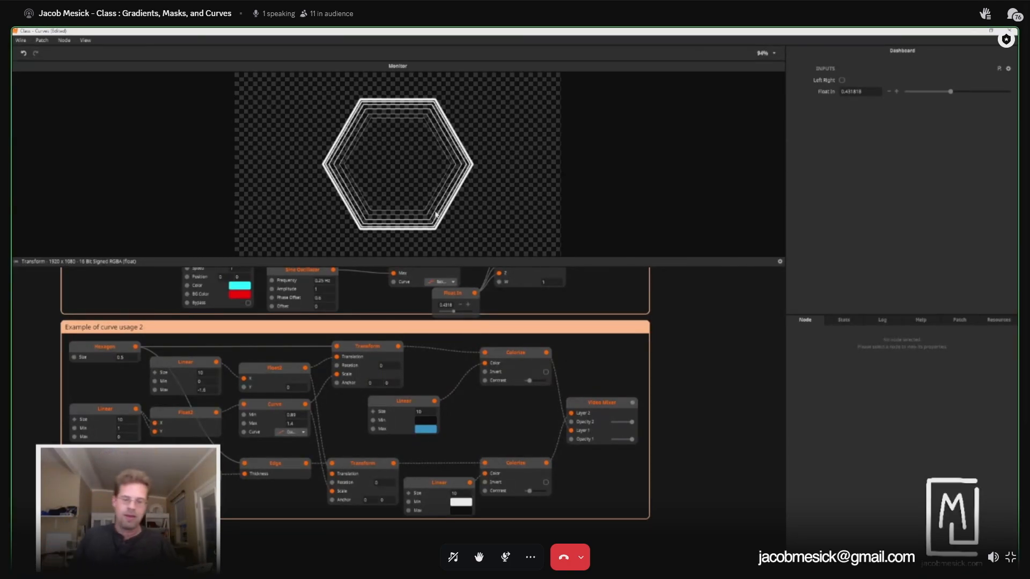
{"action": "left_click_drag", "start_coordinate": [513, 470], "coordinate": [543, 470]}
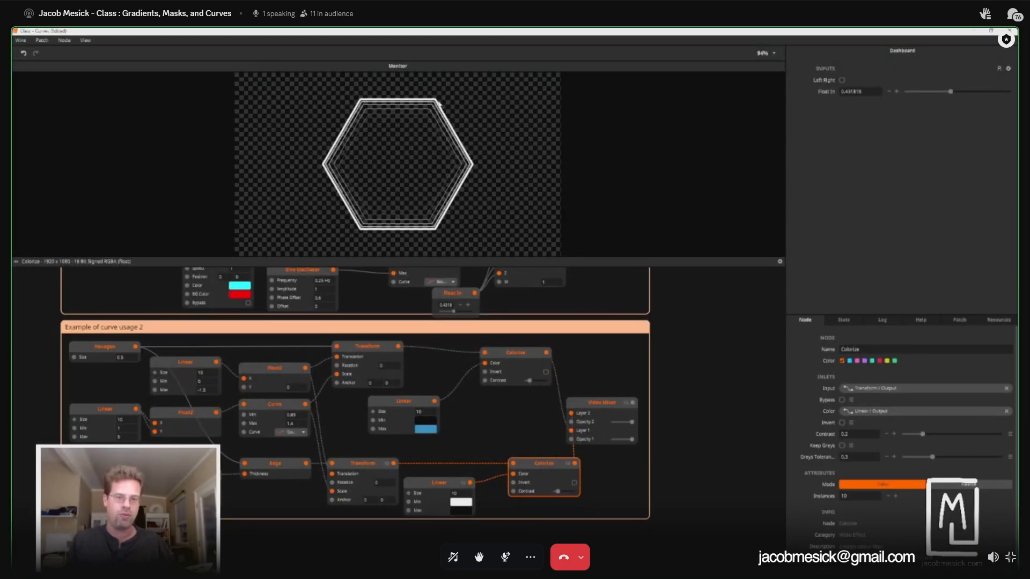
Step: Move the Video Mixer node slightly right, preview its output, and set the upper colour Linear node's Max to white
{"action": "left_click_drag", "start_coordinate": [586, 412], "coordinate": [598, 410]}
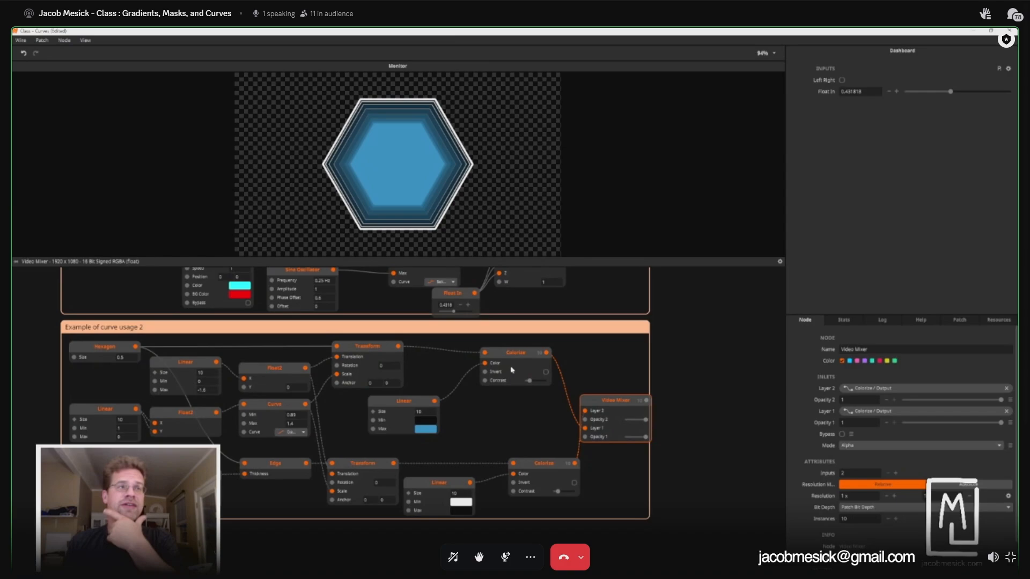
{"action": "scroll", "coordinate": [477, 418], "scroll_direction": "up", "scroll_amount": 3}
{"action": "left_click", "coordinate": [477, 498]}
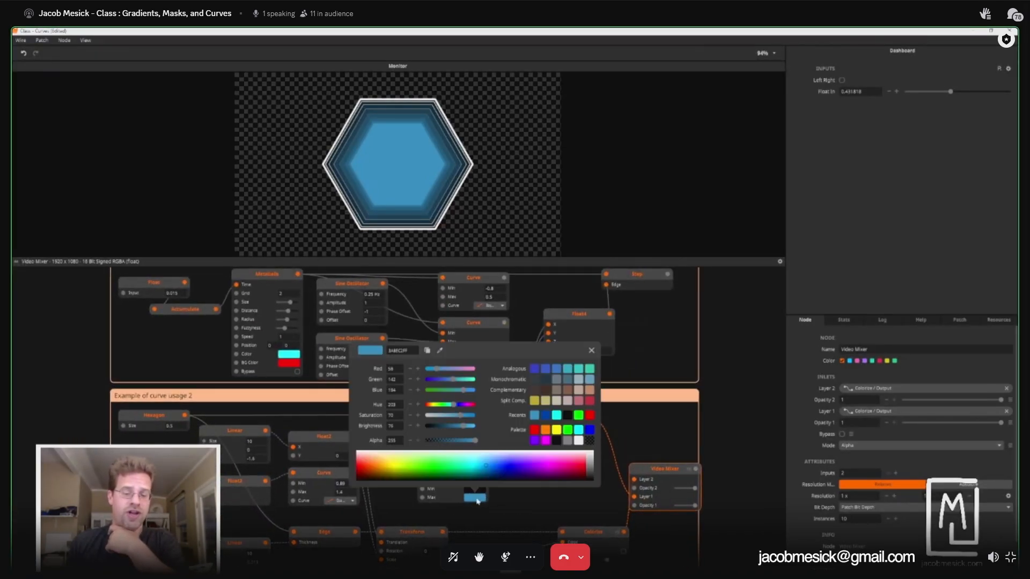
{"action": "left_click_drag", "start_coordinate": [591, 465], "coordinate": [592, 451]}
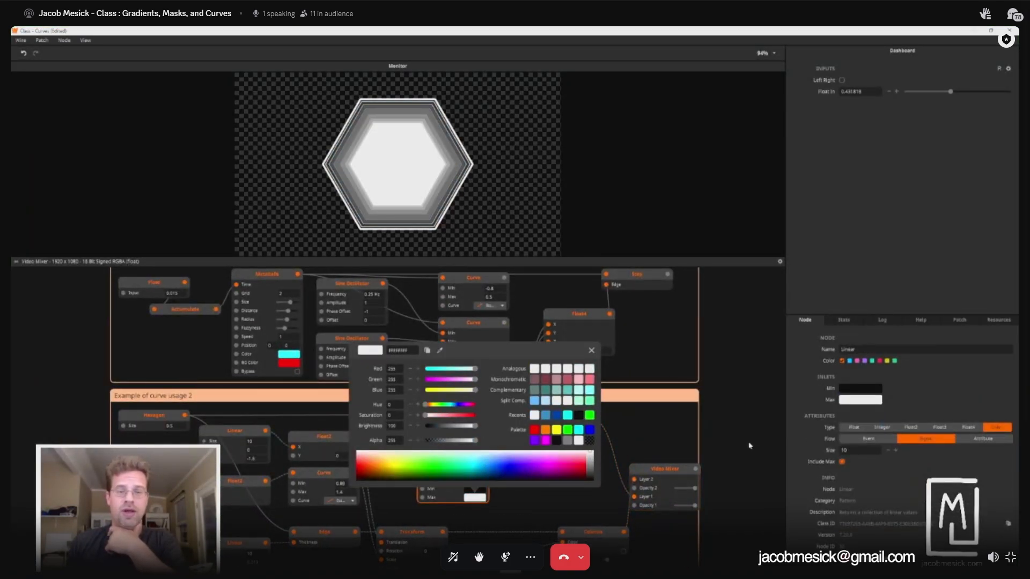
Step: Add a Mask node outside the example groups and connect the Video Mixer's output to its Mask inlet
{"action": "left_click_drag", "start_coordinate": [750, 446], "coordinate": [532, 410]}
{"action": "double_click", "coordinate": [620, 431]}
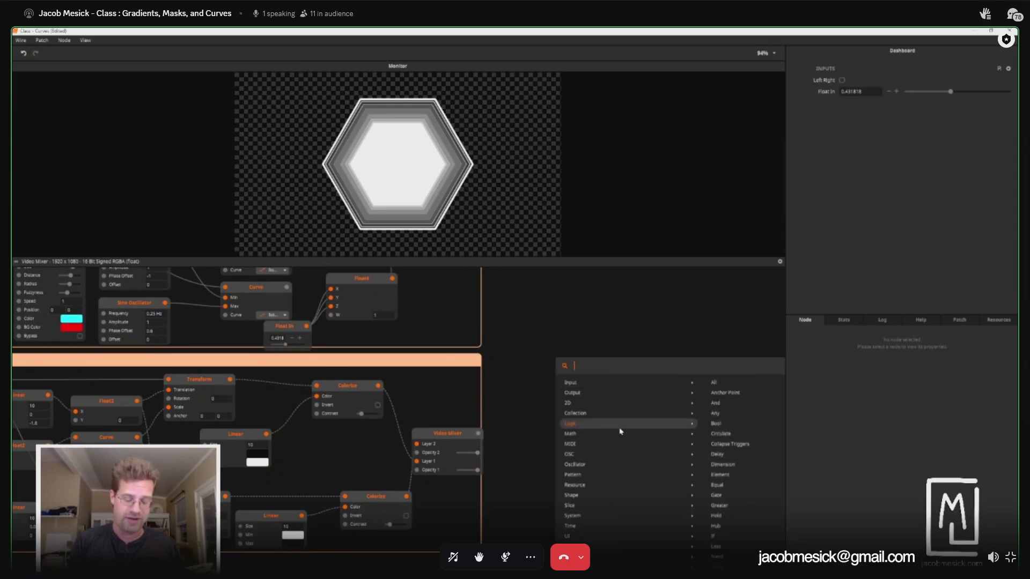
{"action": "type", "text": "mask"}
{"action": "key", "text": "Return"}
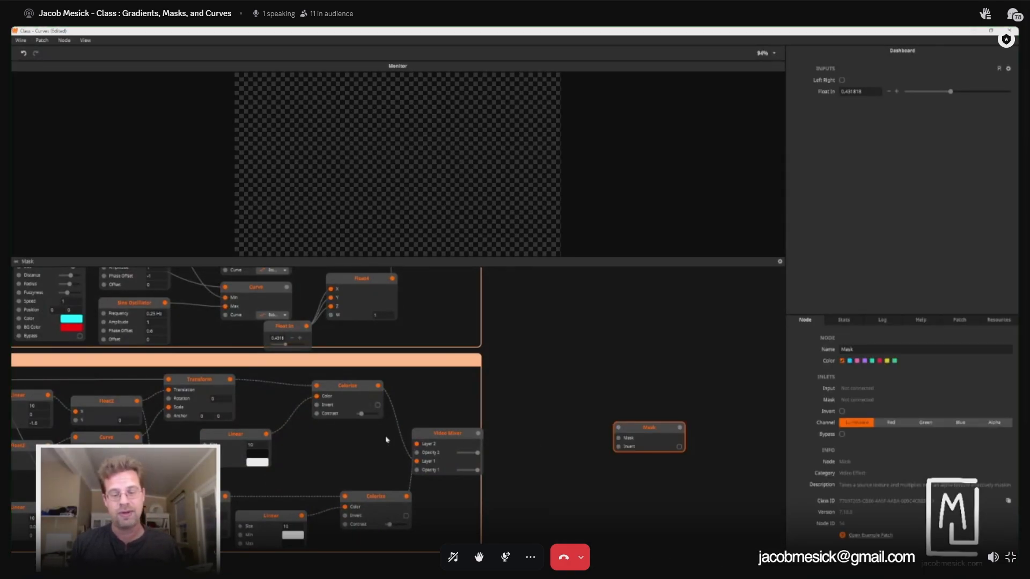
{"action": "left_click_drag", "start_coordinate": [478, 433], "coordinate": [619, 439]}
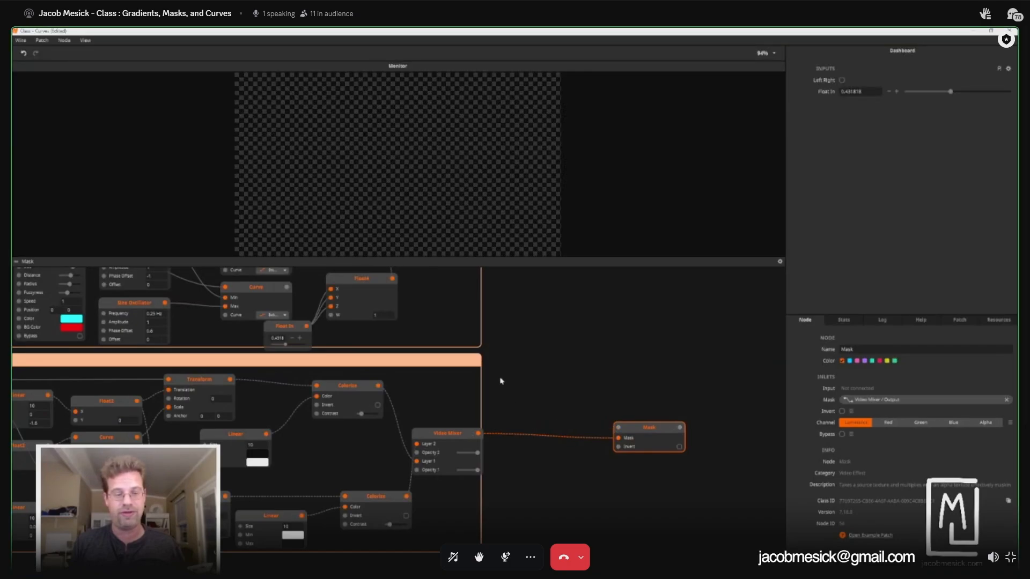
Step: Feed the Step node's output into the Mask node's input, and replace that source with the upper Curve node's output
{"action": "left_click_drag", "start_coordinate": [501, 382], "coordinate": [480, 463]}
{"action": "left_click_drag", "start_coordinate": [421, 312], "coordinate": [625, 464]}
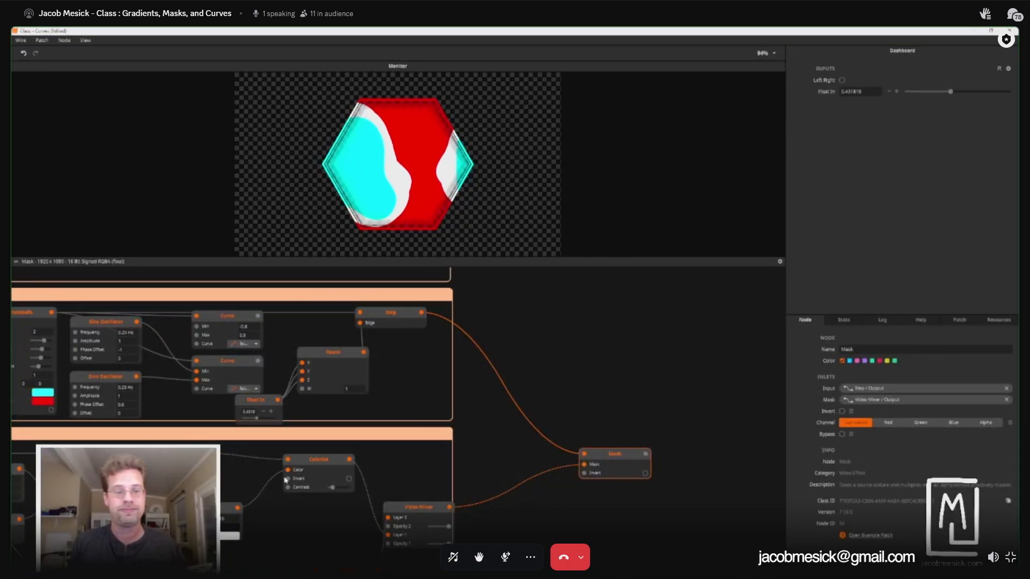
{"action": "left_click_drag", "start_coordinate": [286, 477], "coordinate": [422, 502]}
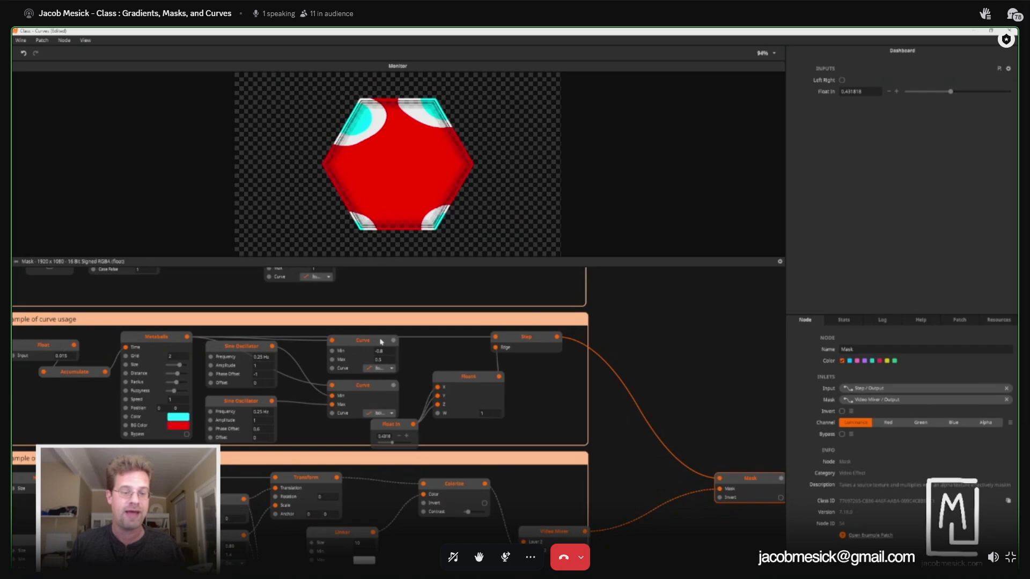
{"action": "left_click_drag", "start_coordinate": [394, 340], "coordinate": [720, 478]}
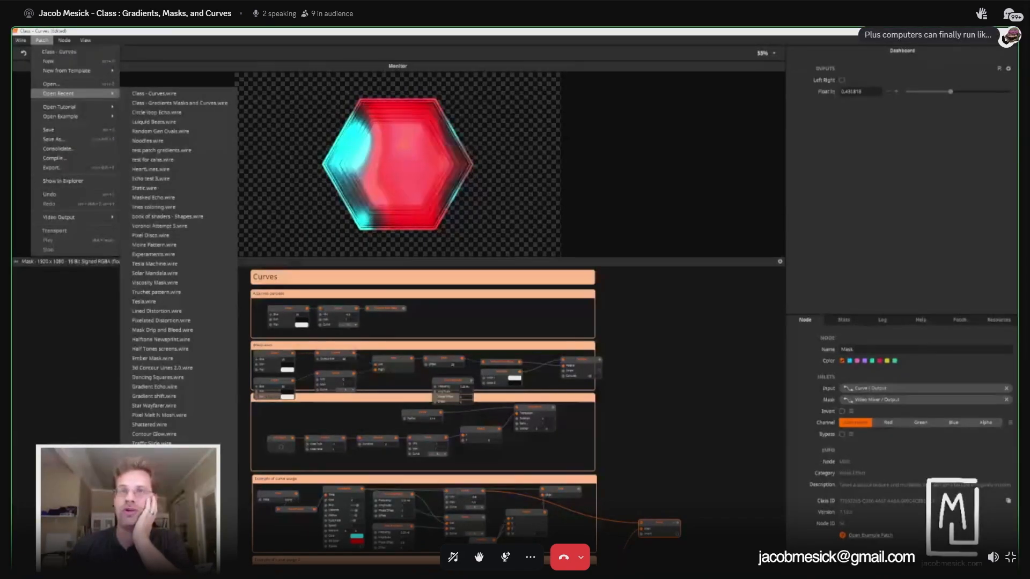
Step: Open the Gradient Echo patch from its folder in Patches, saving the changes to the curves patch
{"action": "left_click", "coordinate": [749, 429]}
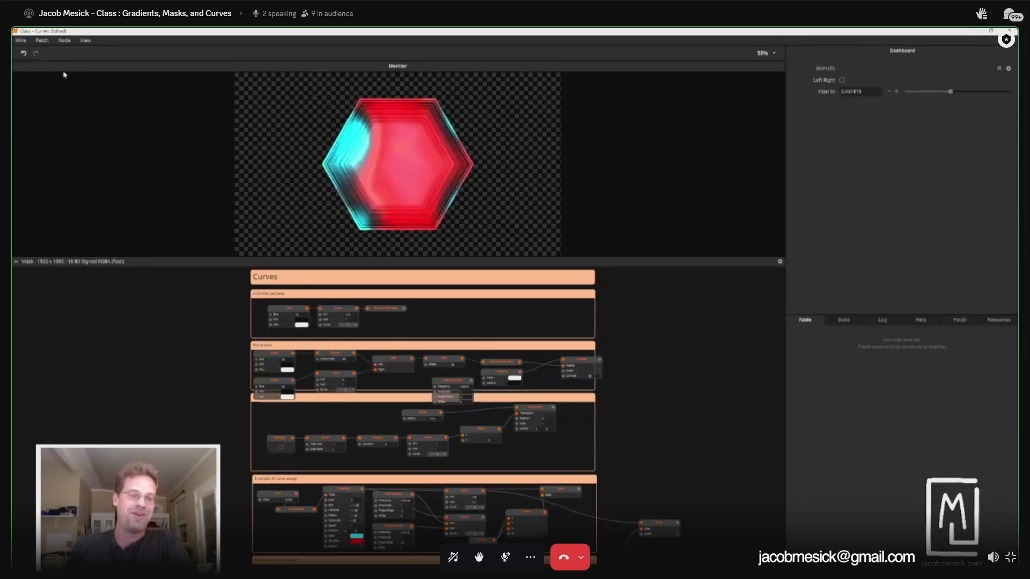
{"action": "left_click", "coordinate": [38, 44]}
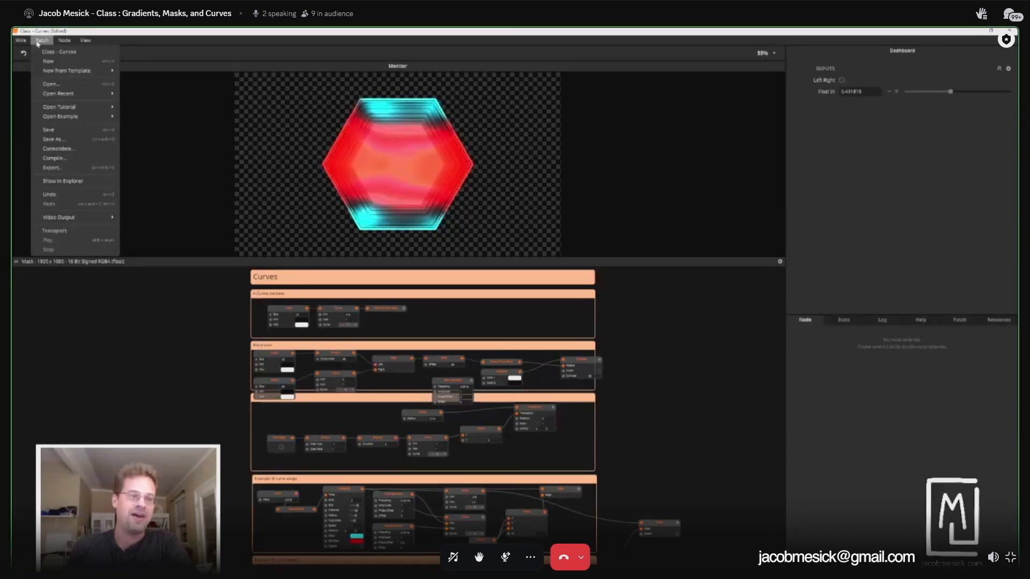
{"action": "mouse_move", "coordinate": [86, 118]}
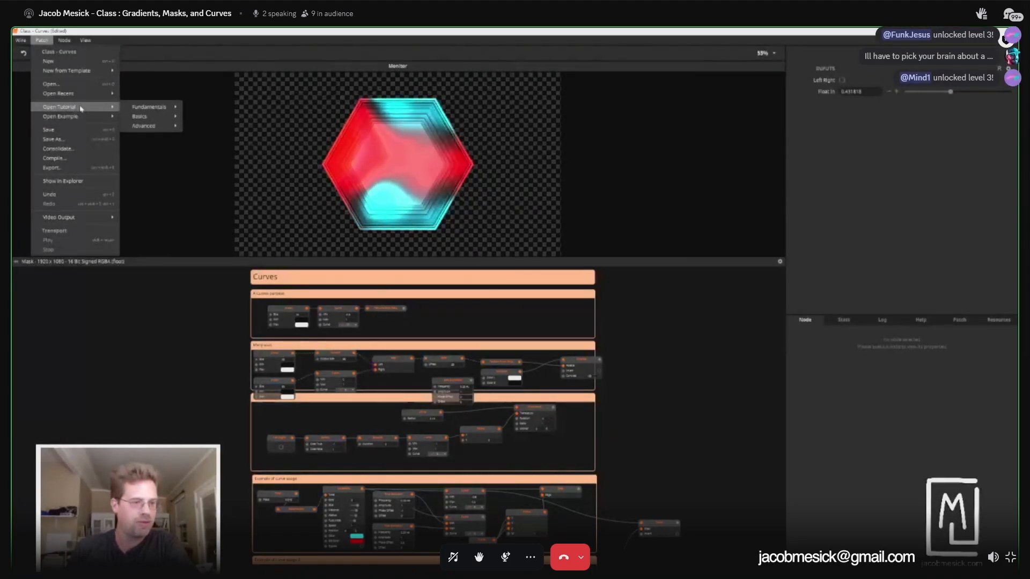
{"action": "mouse_move", "coordinate": [86, 92]}
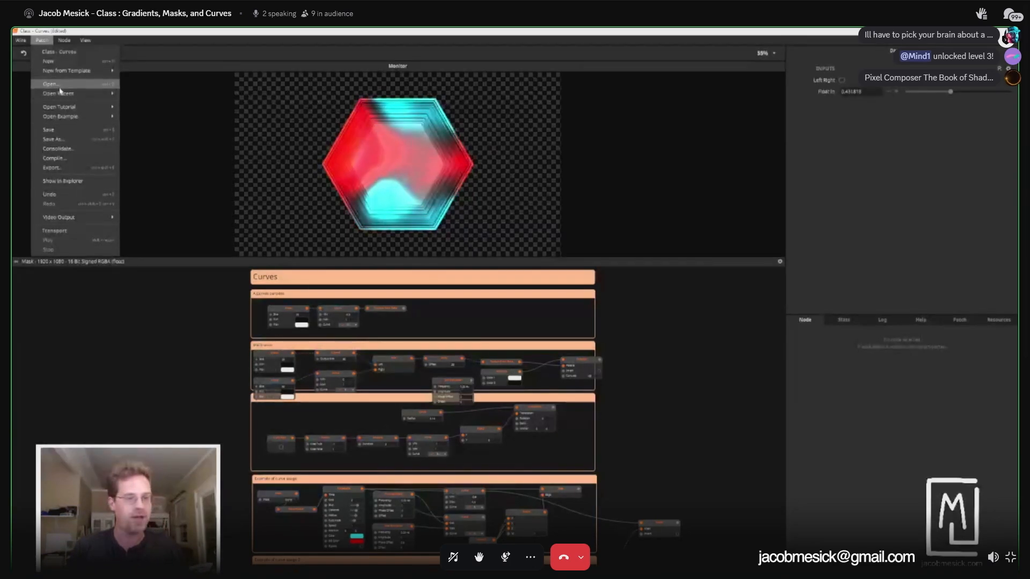
{"action": "left_click", "coordinate": [56, 83]}
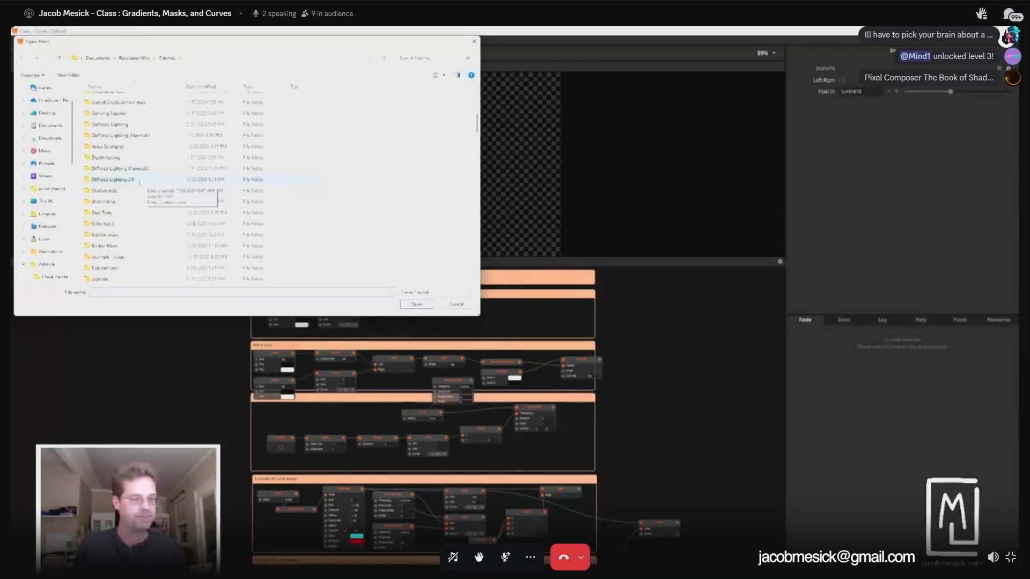
{"action": "scroll", "coordinate": [136, 209], "scroll_direction": "down", "scroll_amount": 10}
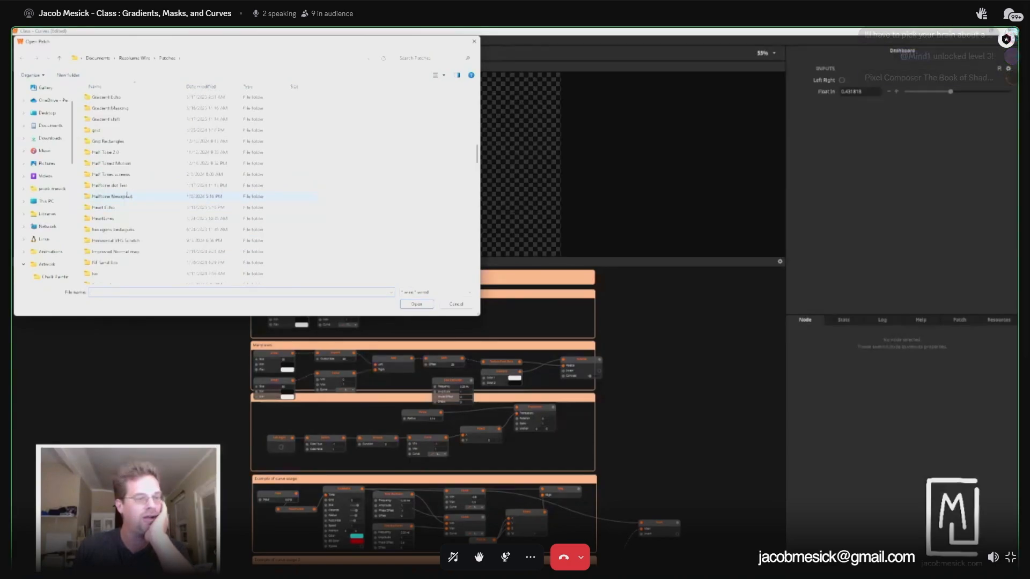
{"action": "scroll", "coordinate": [127, 244], "scroll_direction": "down", "scroll_amount": 4}
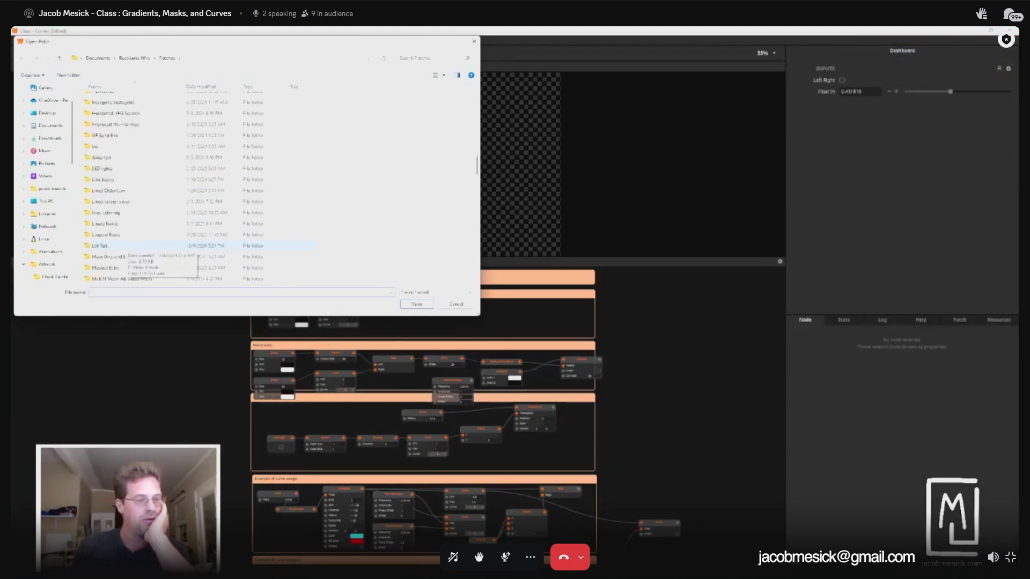
{"action": "scroll", "coordinate": [129, 250], "scroll_direction": "up", "scroll_amount": 5}
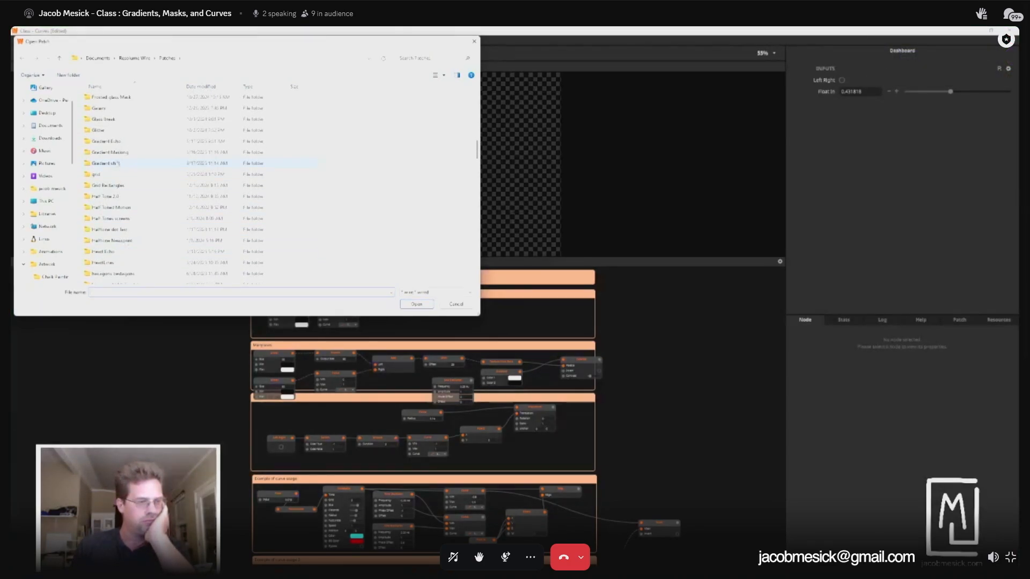
{"action": "double_click", "coordinate": [106, 141]}
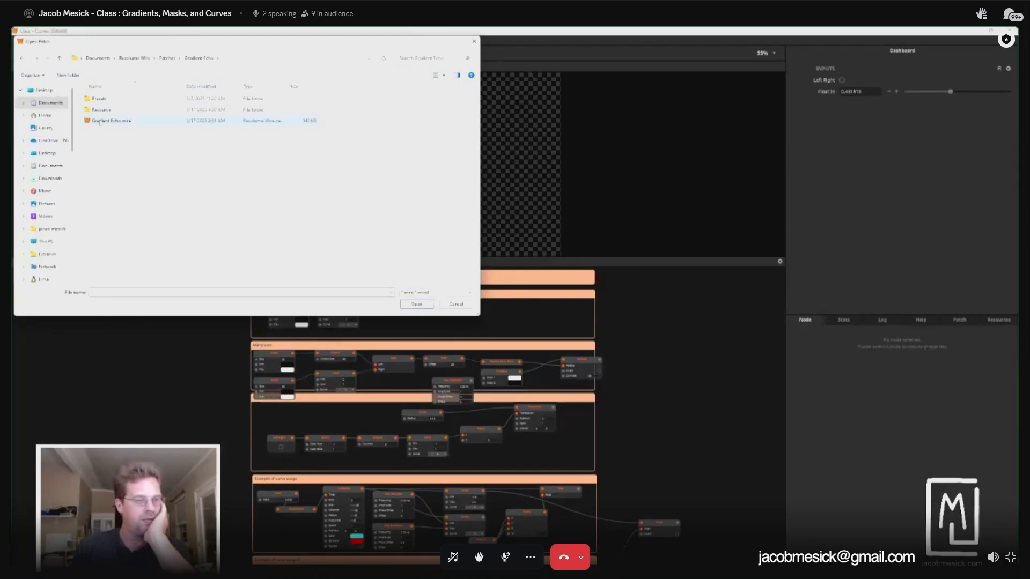
{"action": "double_click", "coordinate": [99, 122]}
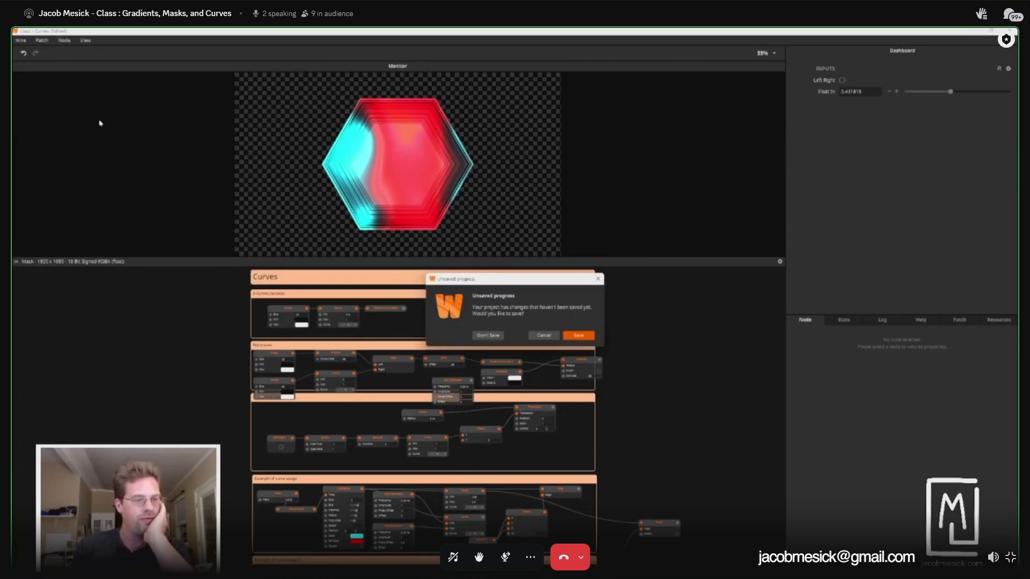
{"action": "left_click", "coordinate": [568, 337]}
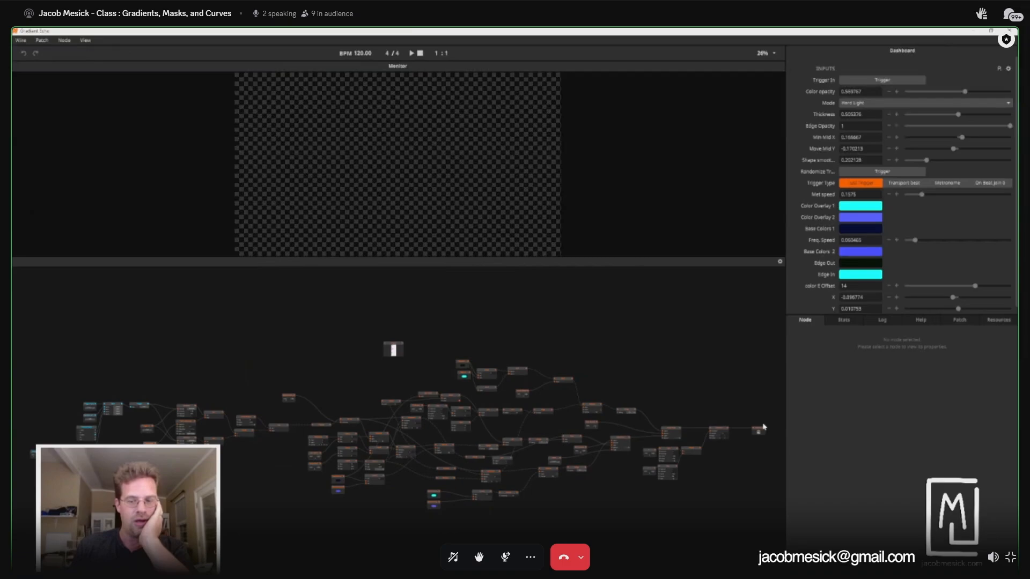
Step: Preview the Texture Out node and examine the layout of the Gradient Echo node network
{"action": "left_click", "coordinate": [759, 431]}
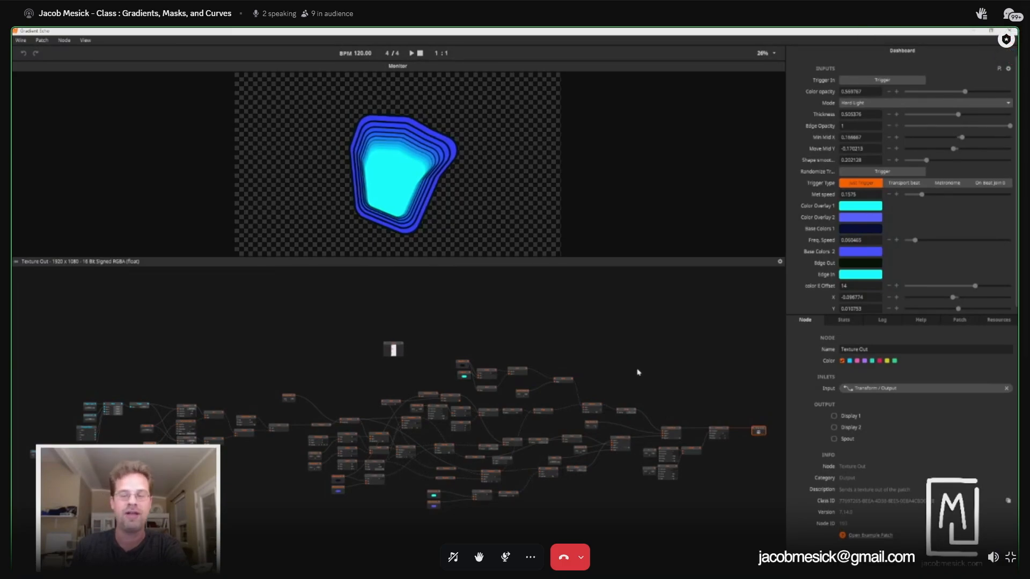
{"action": "scroll", "coordinate": [645, 377], "scroll_direction": "up", "scroll_amount": 1}
{"action": "scroll", "coordinate": [646, 379], "scroll_direction": "up", "scroll_amount": 2}
{"action": "left_click_drag", "start_coordinate": [505, 396], "coordinate": [648, 307]}
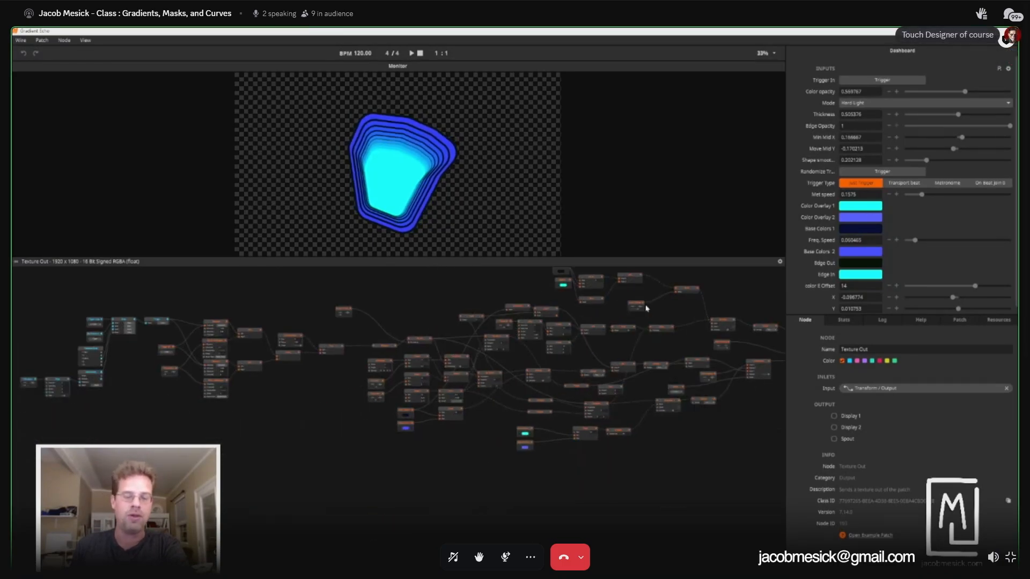
{"action": "scroll", "coordinate": [399, 441], "scroll_direction": "up", "scroll_amount": 1}
{"action": "left_click_drag", "start_coordinate": [216, 413], "coordinate": [234, 475]}
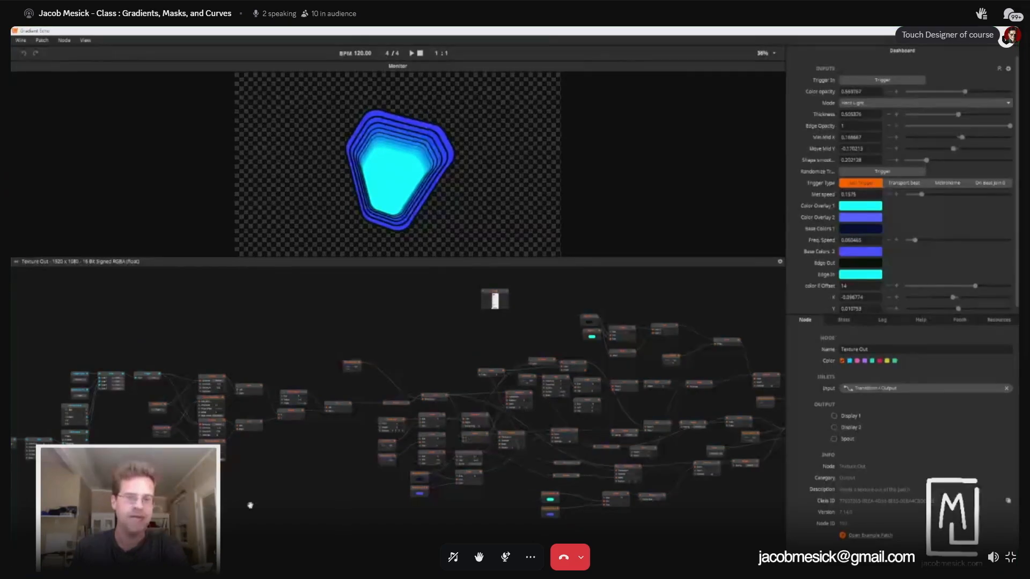
{"action": "left_click_drag", "start_coordinate": [248, 503], "coordinate": [359, 510]}
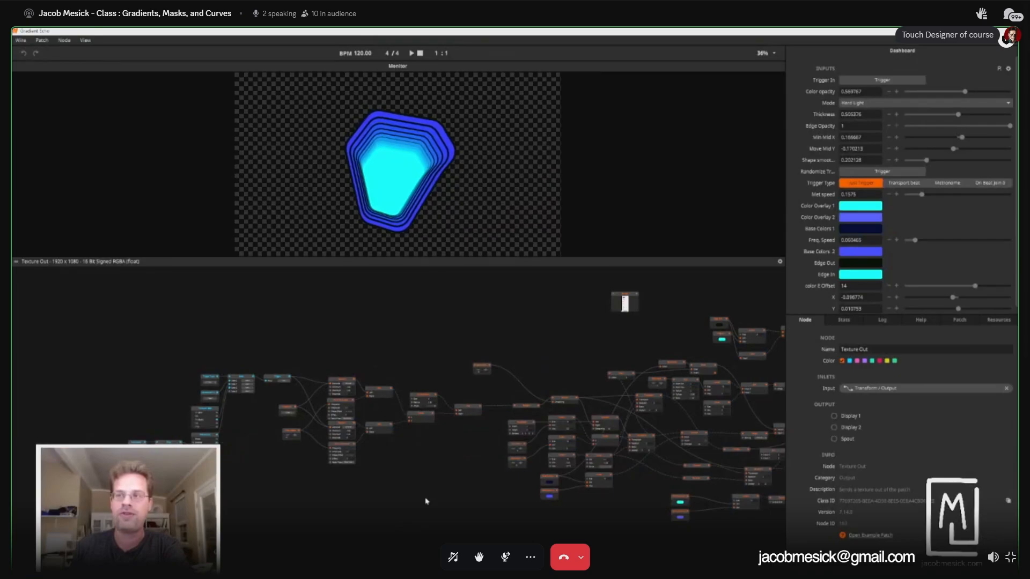
{"action": "left_click_drag", "start_coordinate": [425, 498], "coordinate": [16, 424]}
{"action": "scroll", "coordinate": [337, 472], "scroll_direction": "up", "scroll_amount": 4}
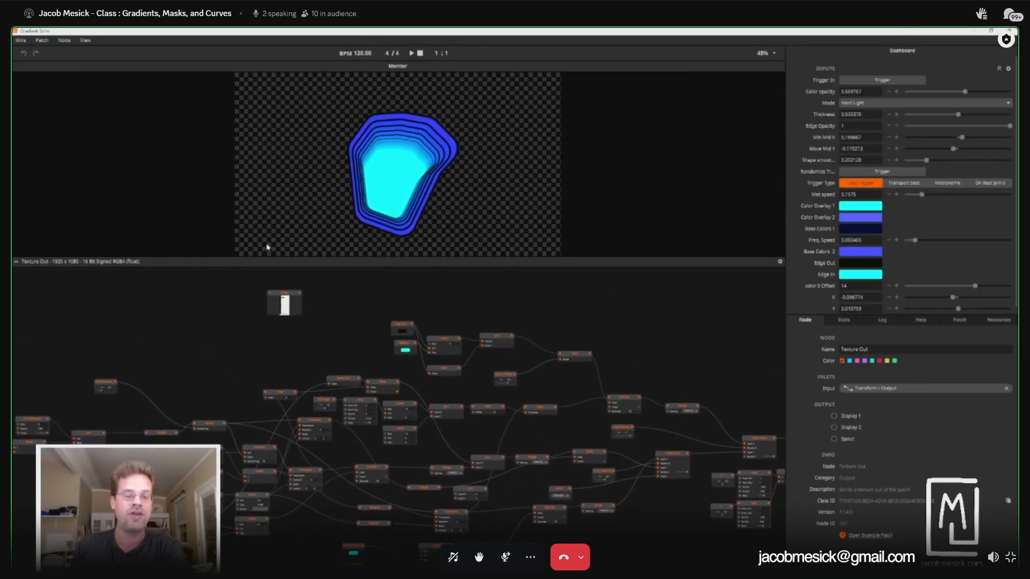
Step: Preview the Image node, reposition it above the node network, and return the preview to the Texture Out node
{"action": "left_click", "coordinate": [287, 297]}
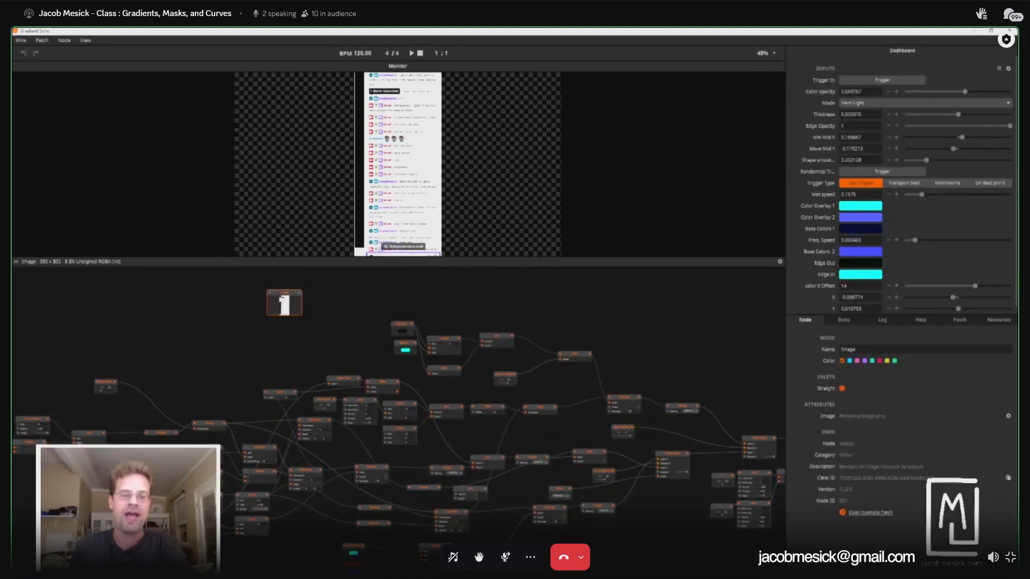
{"action": "left_click_drag", "start_coordinate": [278, 297], "coordinate": [288, 327]}
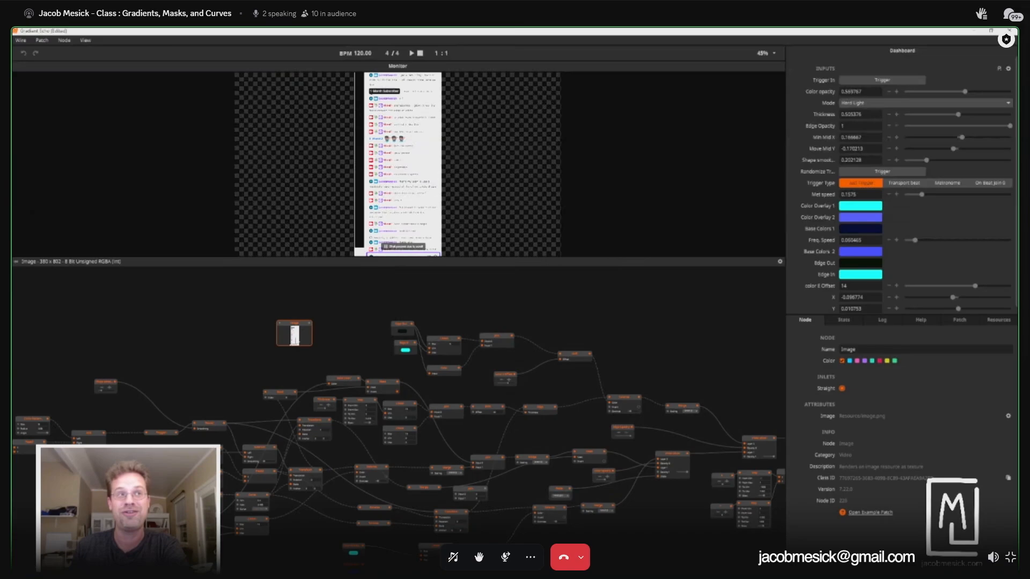
{"action": "left_click_drag", "start_coordinate": [306, 336], "coordinate": [289, 324]}
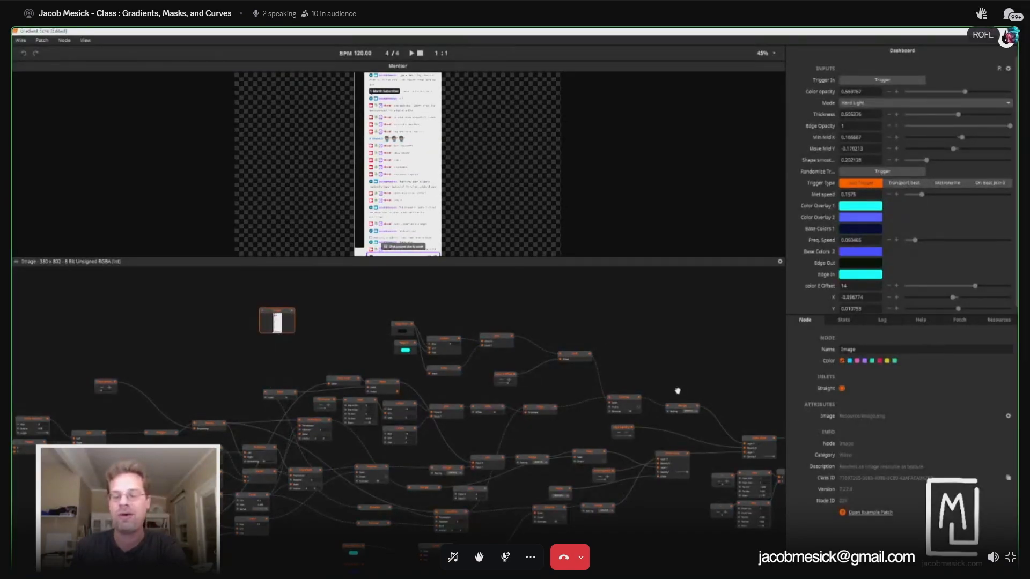
{"action": "left_click_drag", "start_coordinate": [678, 391], "coordinate": [421, 322]}
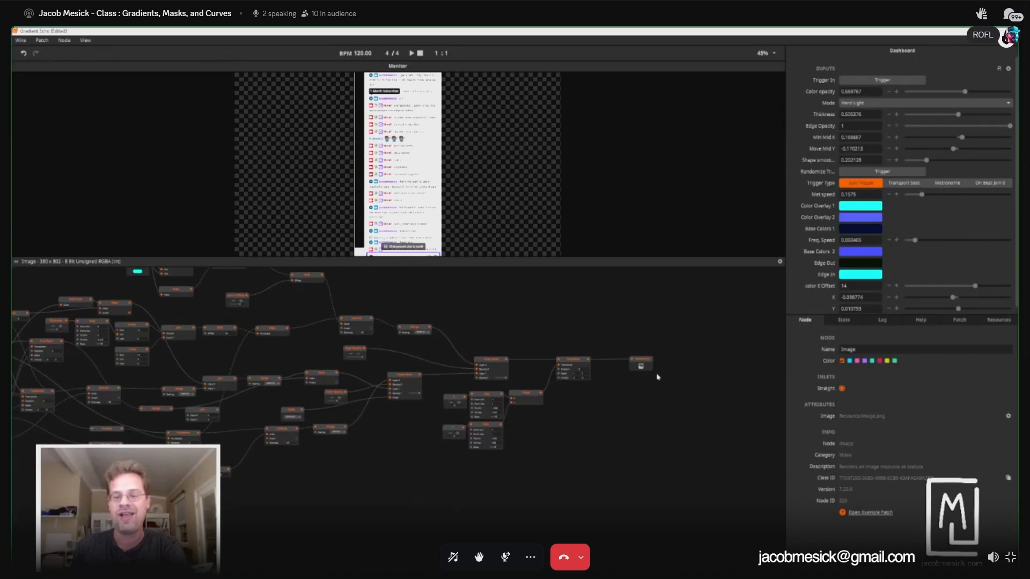
{"action": "left_click", "coordinate": [640, 364]}
{"action": "left_click_drag", "start_coordinate": [443, 378], "coordinate": [538, 495]}
{"action": "left_click_drag", "start_coordinate": [316, 464], "coordinate": [303, 437]}
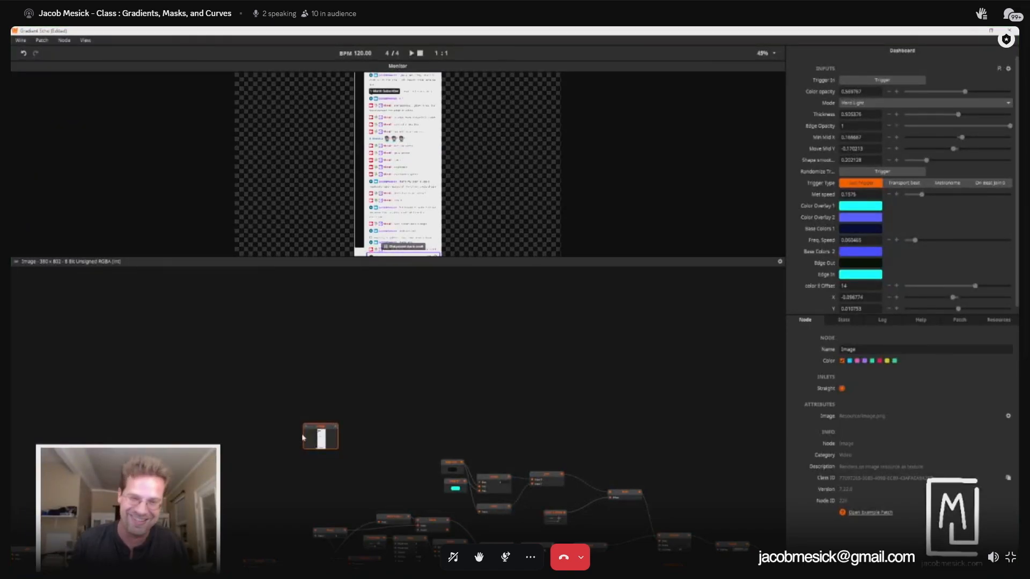
{"action": "left_click_drag", "start_coordinate": [456, 397], "coordinate": [174, 247]}
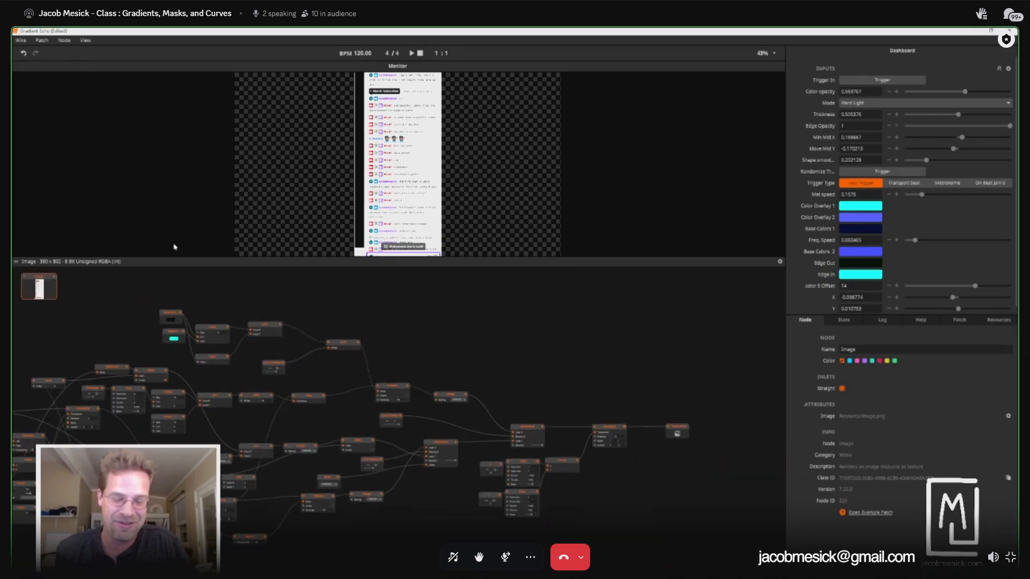
{"action": "left_click", "coordinate": [679, 432]}
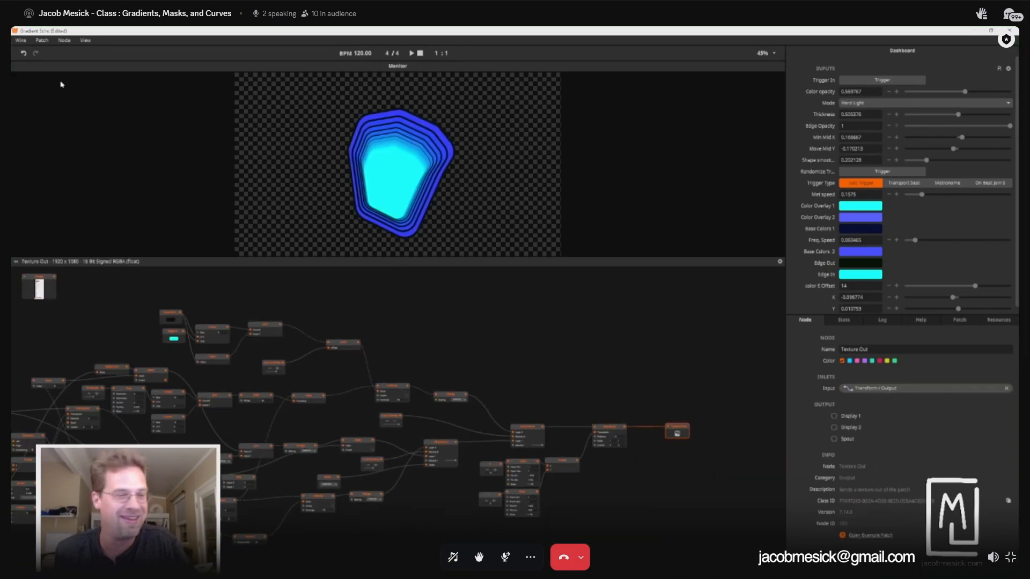
{"action": "left_click", "coordinate": [42, 40]}
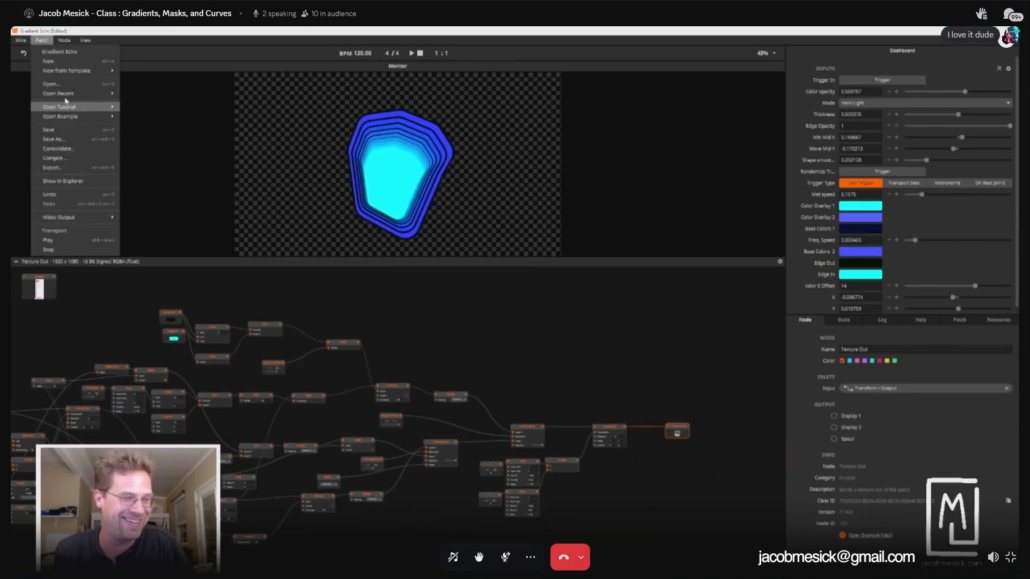
{"action": "mouse_move", "coordinate": [67, 94]}
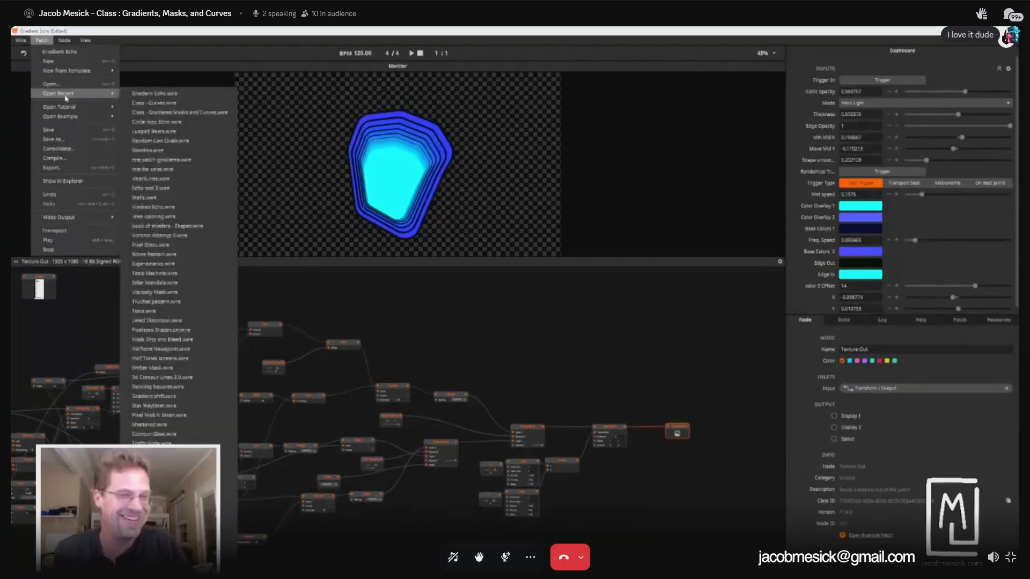
{"action": "left_click", "coordinate": [172, 123]}
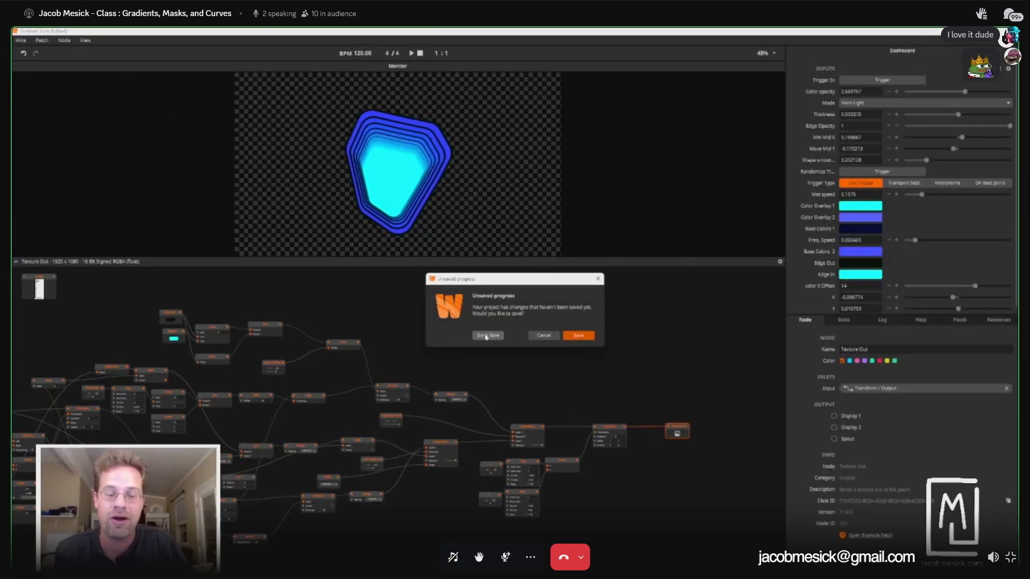
{"action": "left_click", "coordinate": [538, 337]}
Step: Open the recent patch HeartLines.wire without saving the Gradient Echo changes, and preview its Texture Out node
{"action": "left_click", "coordinate": [42, 41]}
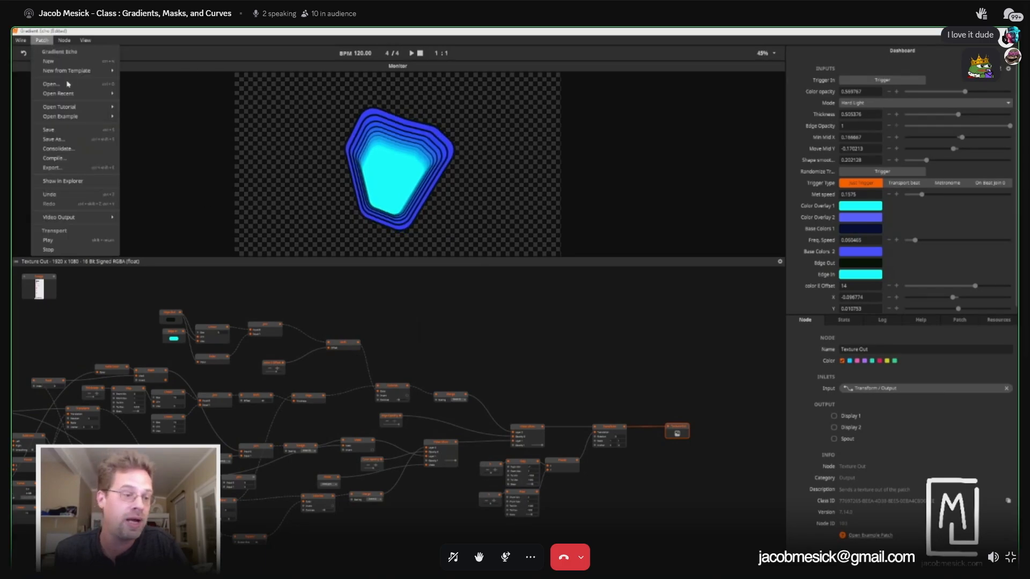
{"action": "mouse_move", "coordinate": [69, 94]}
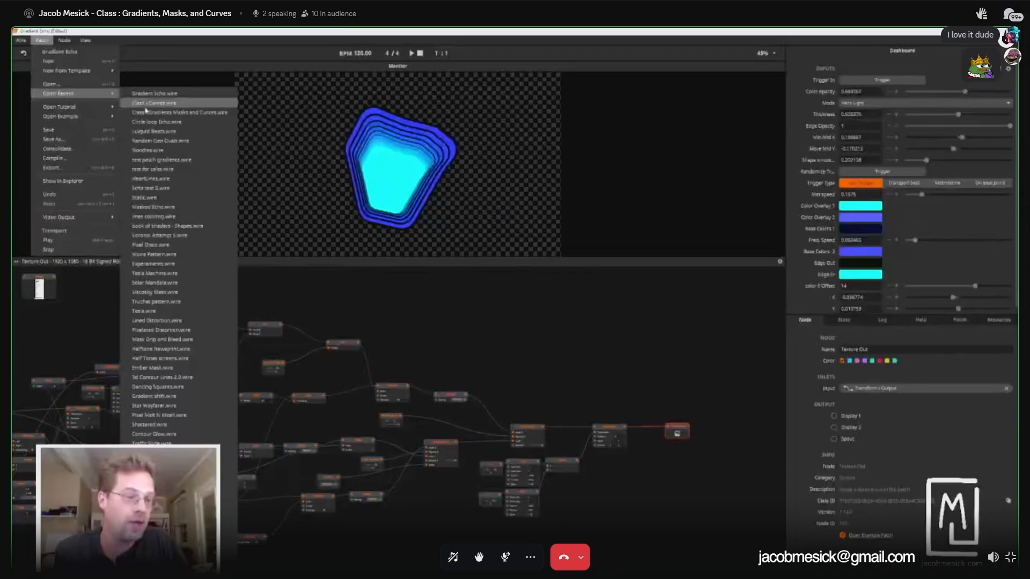
{"action": "left_click", "coordinate": [154, 182]}
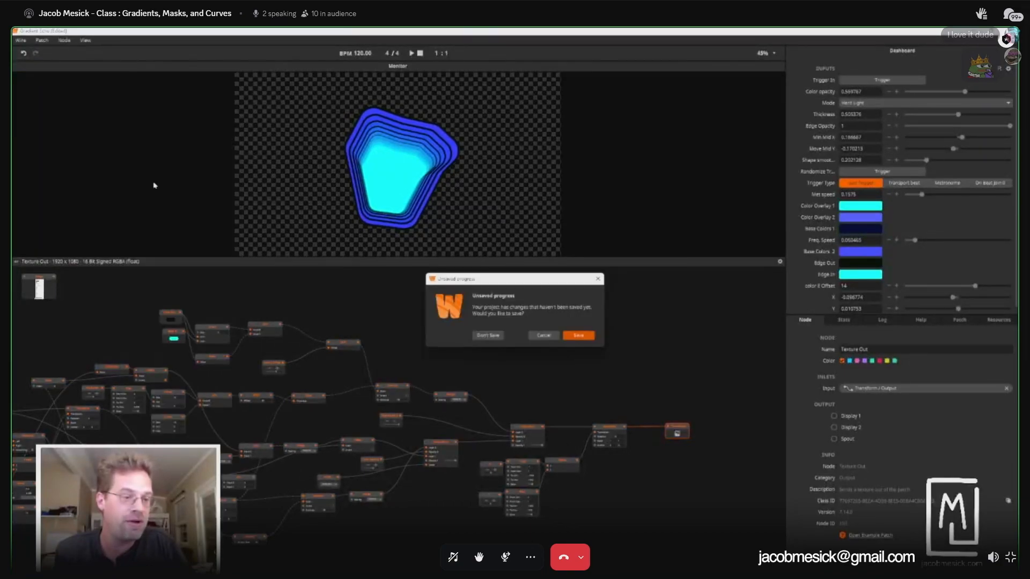
{"action": "left_click", "coordinate": [492, 338]}
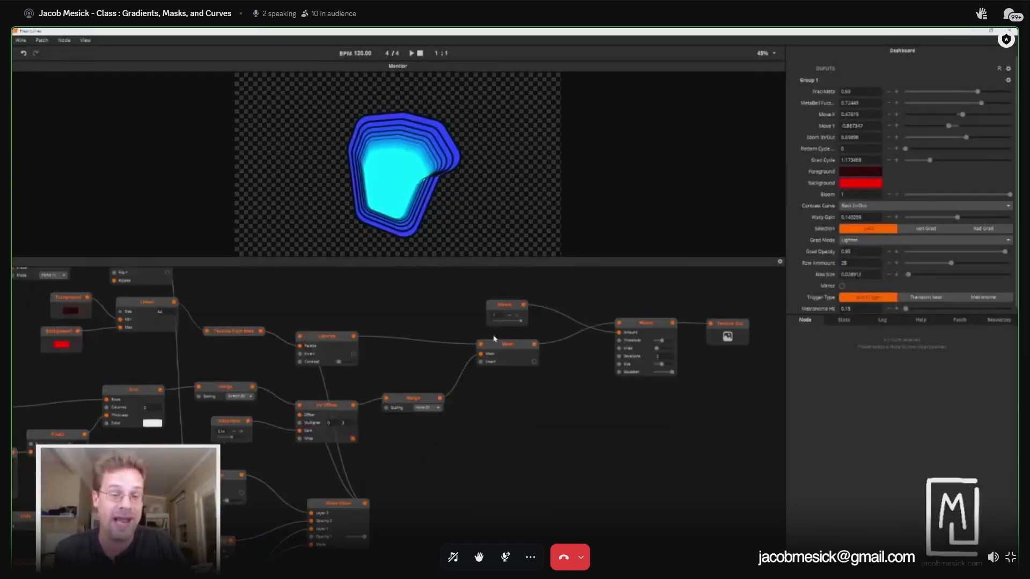
{"action": "left_click", "coordinate": [757, 385]}
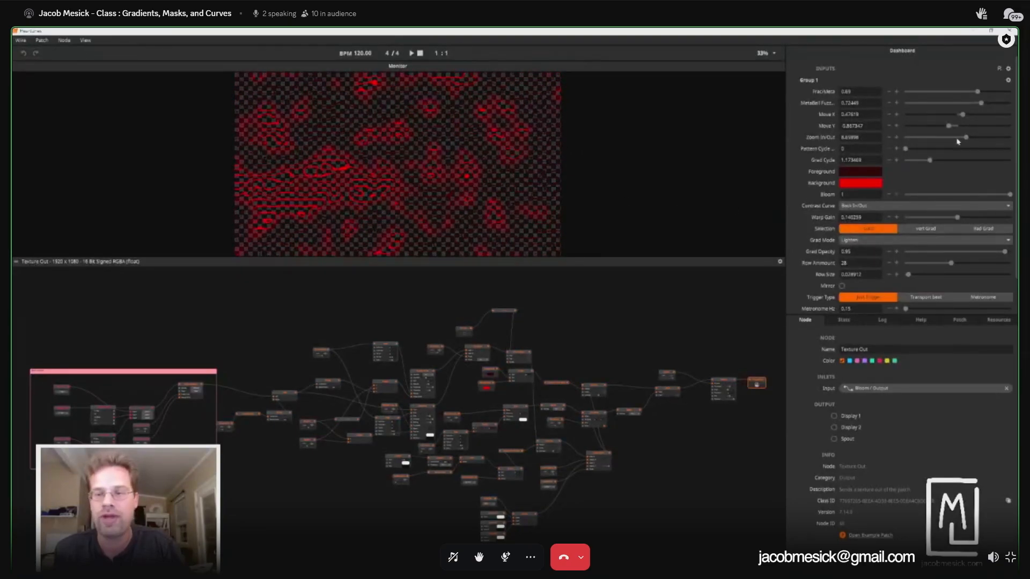
Step: Change the HeartLines Foreground colour to green and lower the Frac/Meta value to about 0.65
{"action": "left_click", "coordinate": [864, 173]}
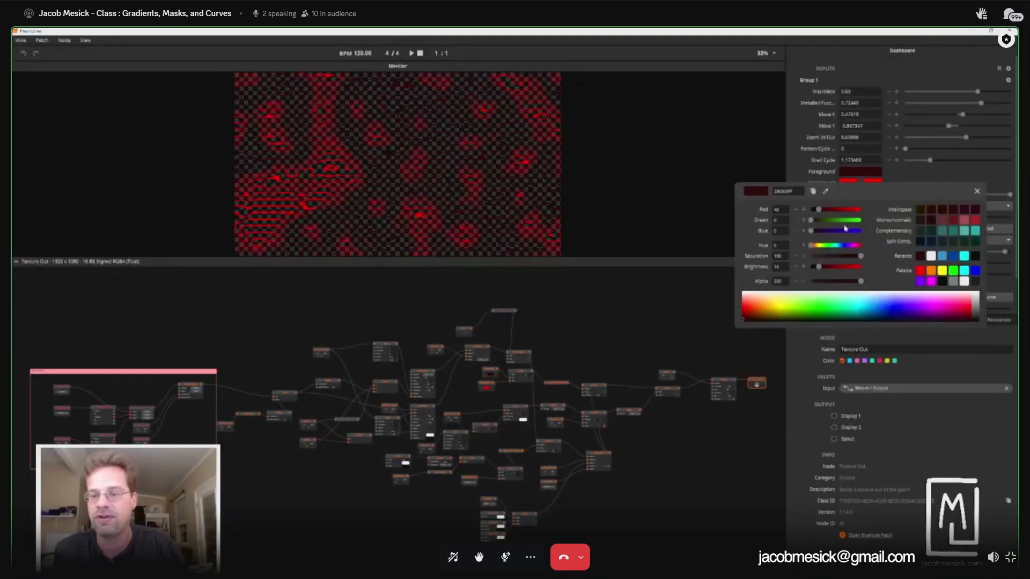
{"action": "mouse_move", "coordinate": [829, 221]}
{"action": "left_mouse_down"}
{"action": "mouse_move", "coordinate": [858, 221]}
{"action": "mouse_move", "coordinate": [837, 221]}
{"action": "left_mouse_up"}
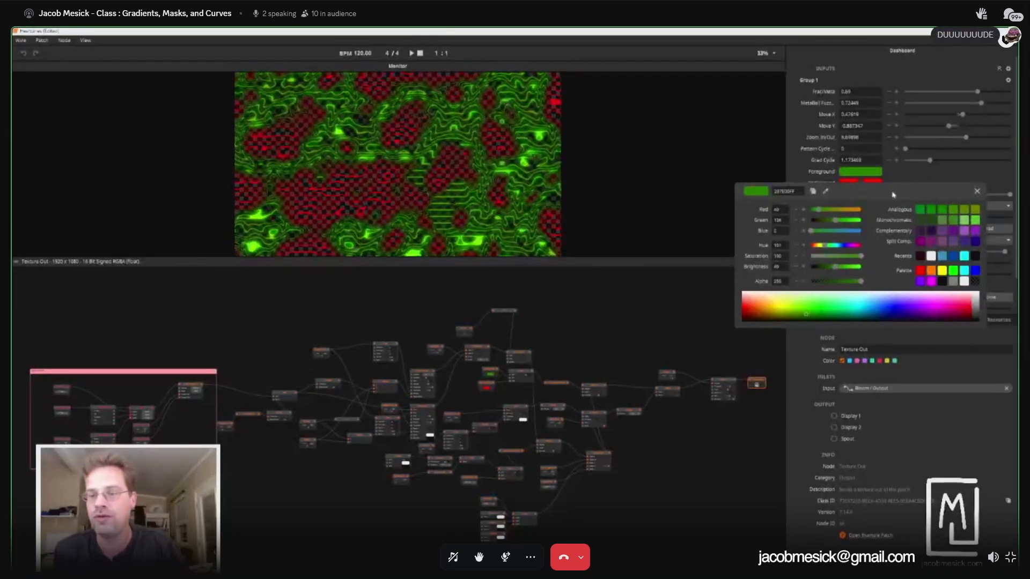
{"action": "left_click", "coordinate": [785, 78]}
{"action": "mouse_move", "coordinate": [976, 92]}
{"action": "left_mouse_down"}
{"action": "mouse_move", "coordinate": [938, 101]}
{"action": "mouse_move", "coordinate": [973, 102]}
{"action": "left_mouse_up"}
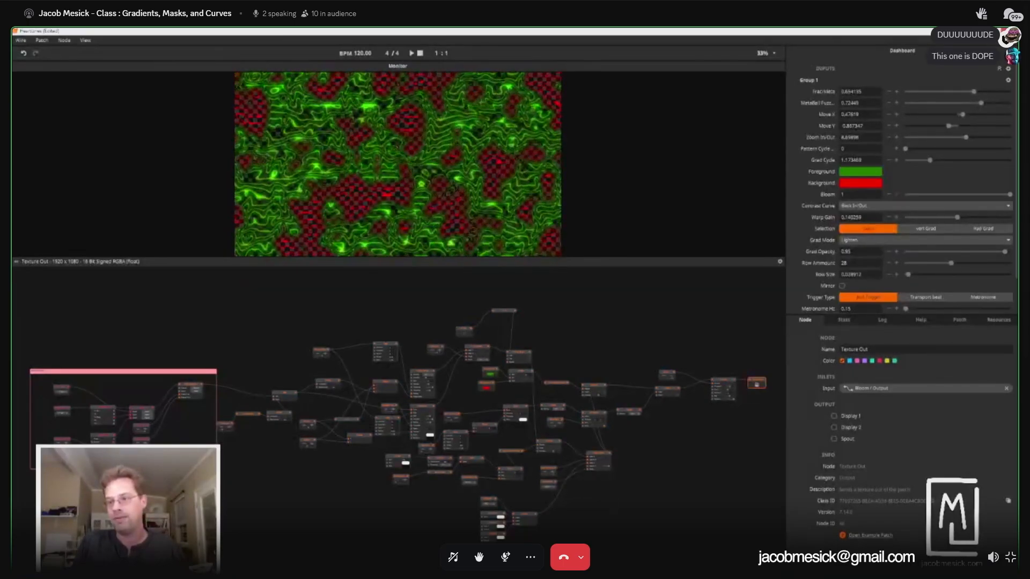
Step: Close the HeartLines patch without saving its changes, and switch to Resolume Arena with its window maximised
{"action": "left_click", "coordinate": [1010, 31]}
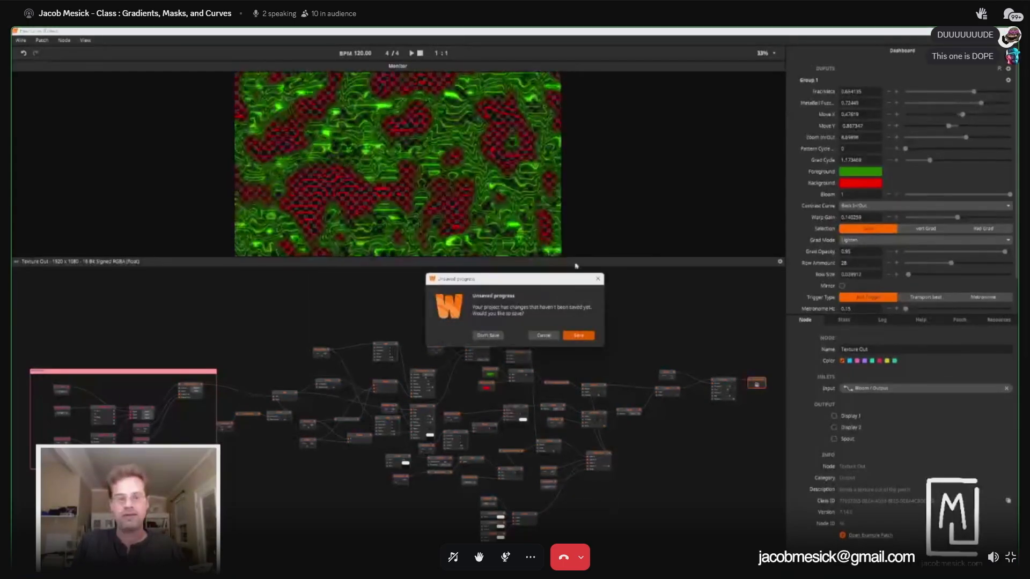
{"action": "left_click", "coordinate": [488, 336]}
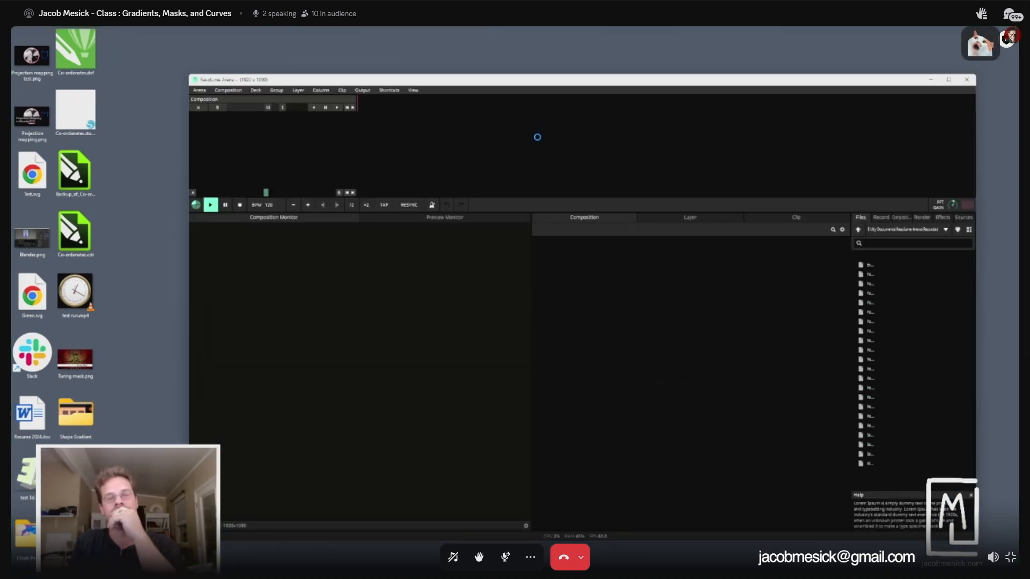
{"action": "left_click", "coordinate": [947, 79]}
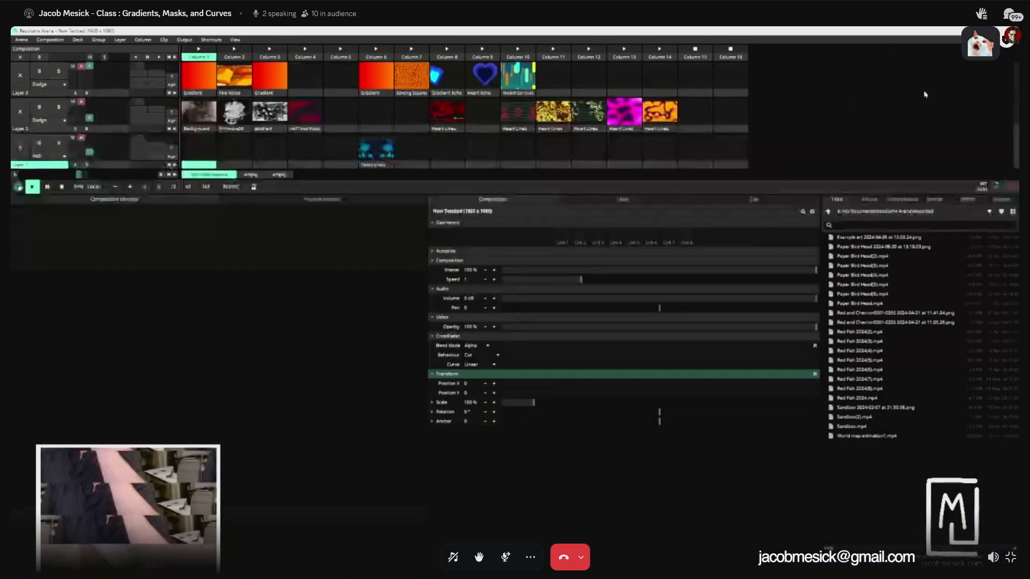
Step: Play Layer 2's Heart Lines clip in column 13, raise that layer's opacity, and play Layer 1's Heart Lines clip in column 6
{"action": "left_click", "coordinate": [624, 112]}
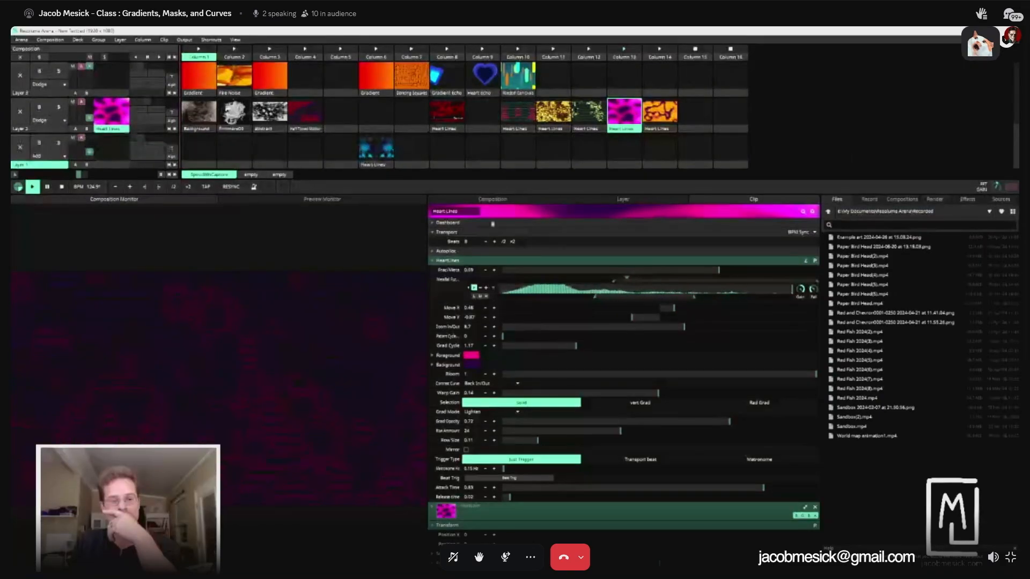
{"action": "left_click_drag", "start_coordinate": [89, 118], "coordinate": [92, 87]}
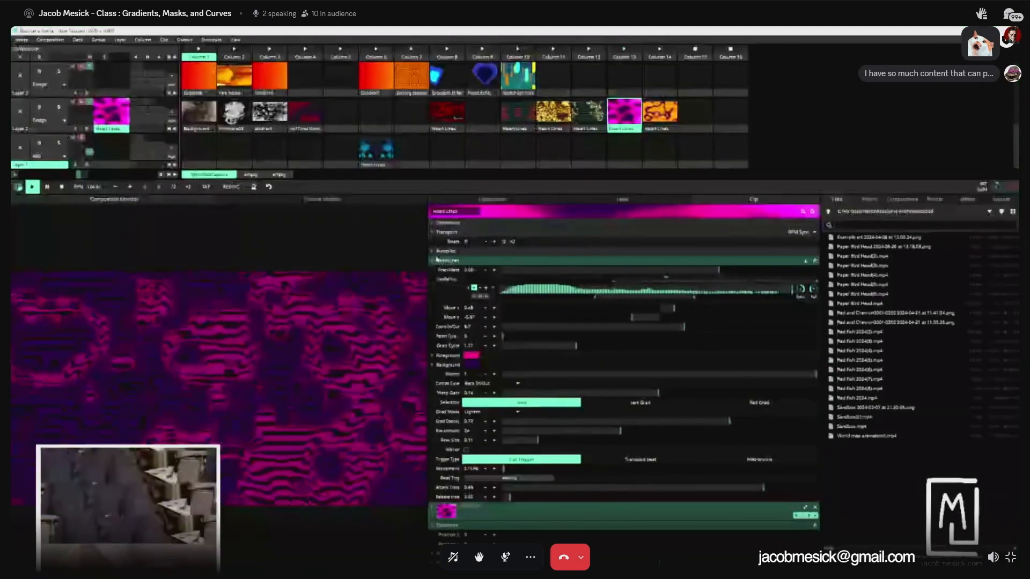
{"action": "left_click", "coordinate": [376, 151]}
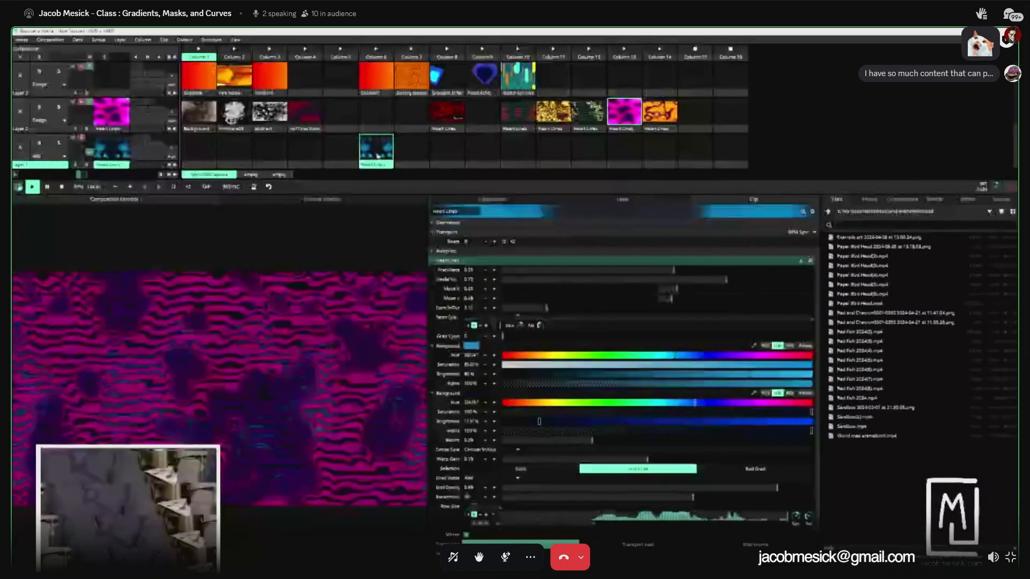
Step: Clear Layer 2, play its red Heart Lines clip in column 8, and clear Layer 1
{"action": "left_click", "coordinate": [20, 112]}
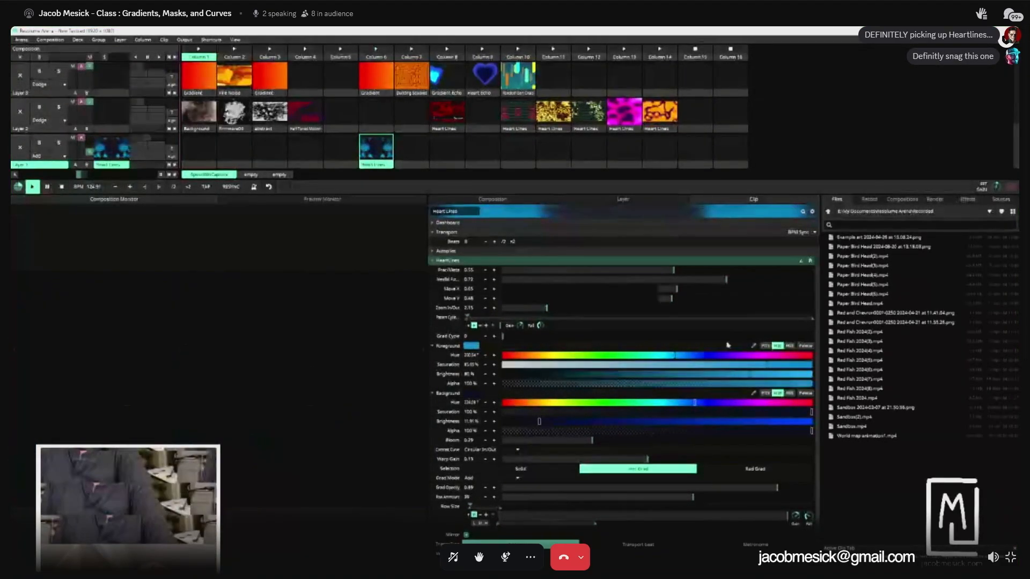
{"action": "left_click", "coordinate": [445, 112]}
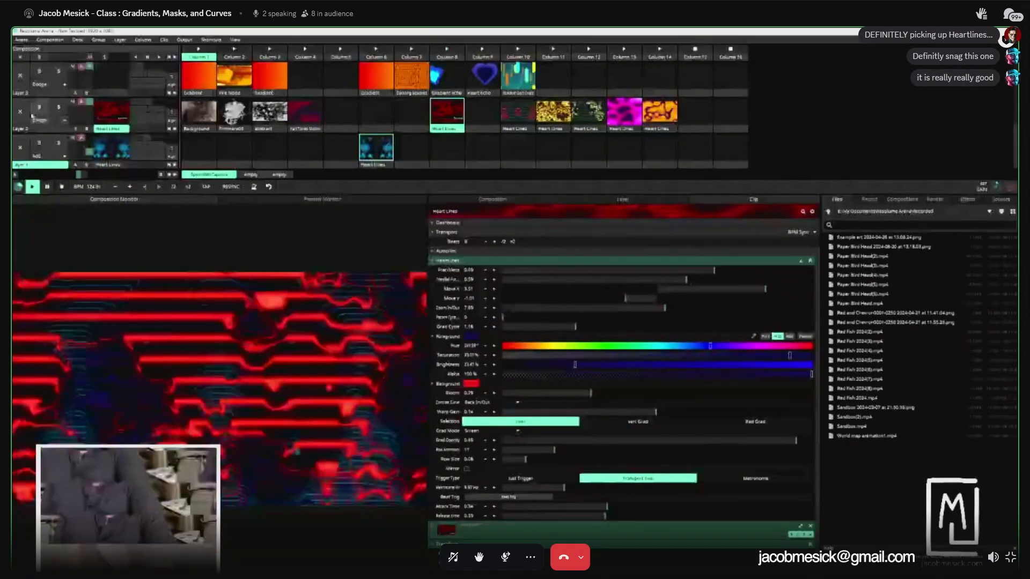
{"action": "left_click", "coordinate": [20, 147]}
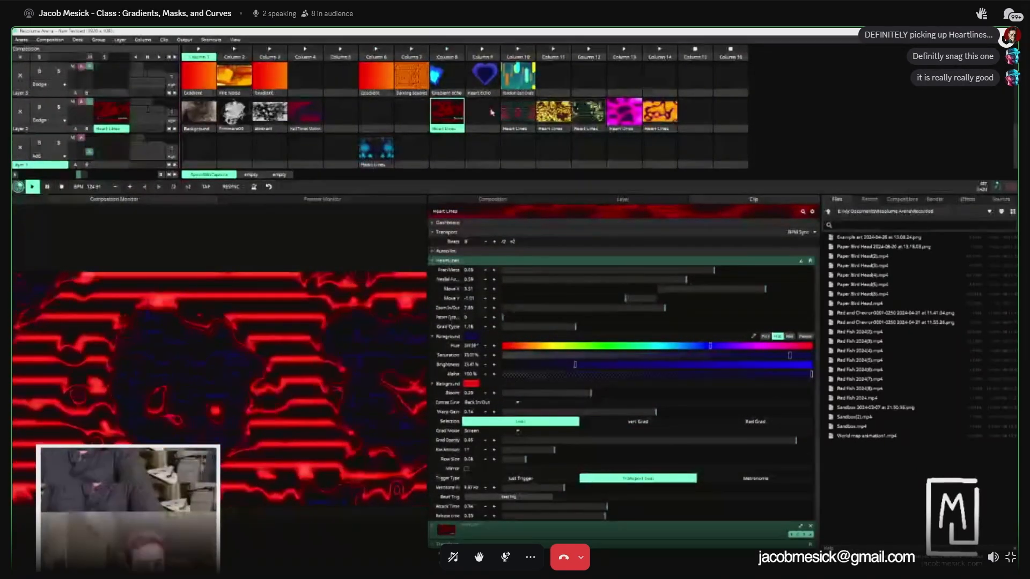
Step: Compare Layer 2's Heart Lines variations by playing the clips in columns 10 to 14 in turn, followed by columns 13 and 8
{"action": "left_click", "coordinate": [520, 113]}
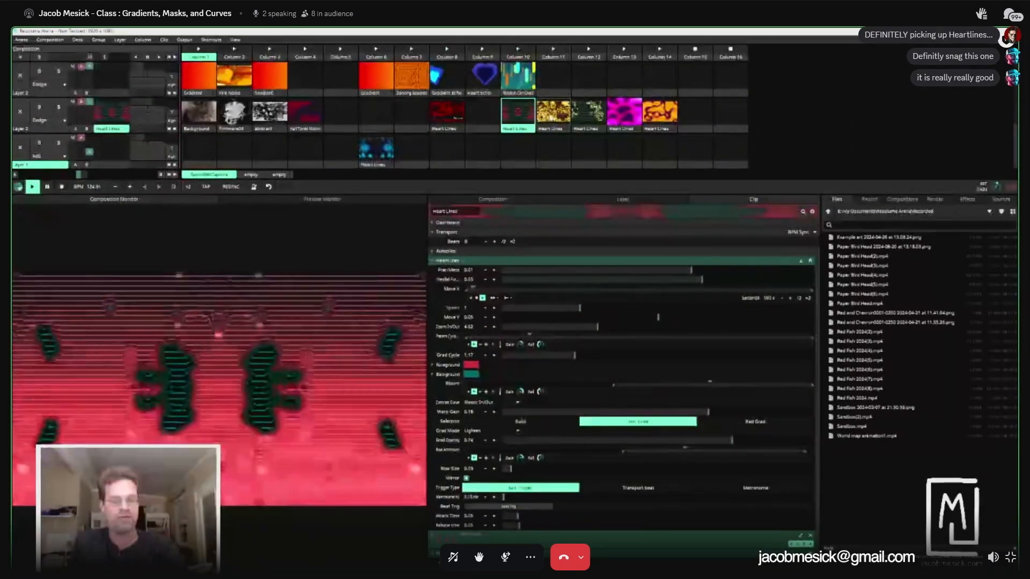
{"action": "left_click", "coordinate": [551, 118]}
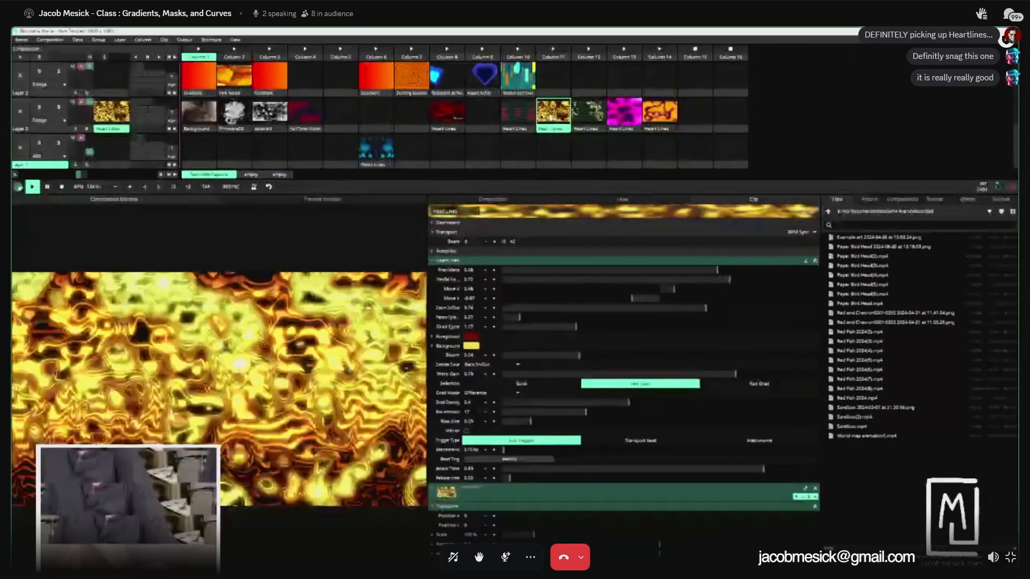
{"action": "left_click", "coordinate": [593, 118]}
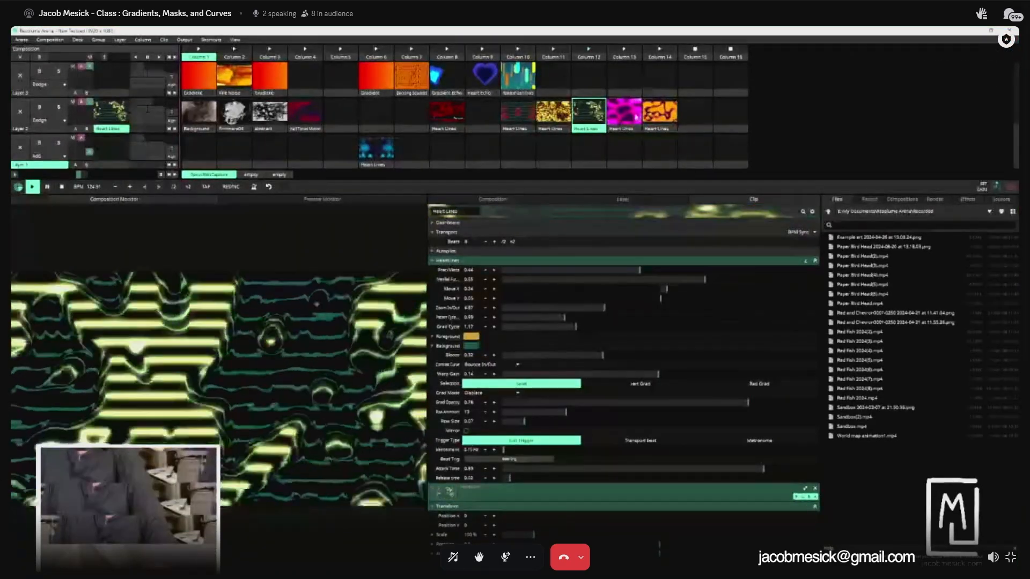
{"action": "left_click", "coordinate": [632, 116]}
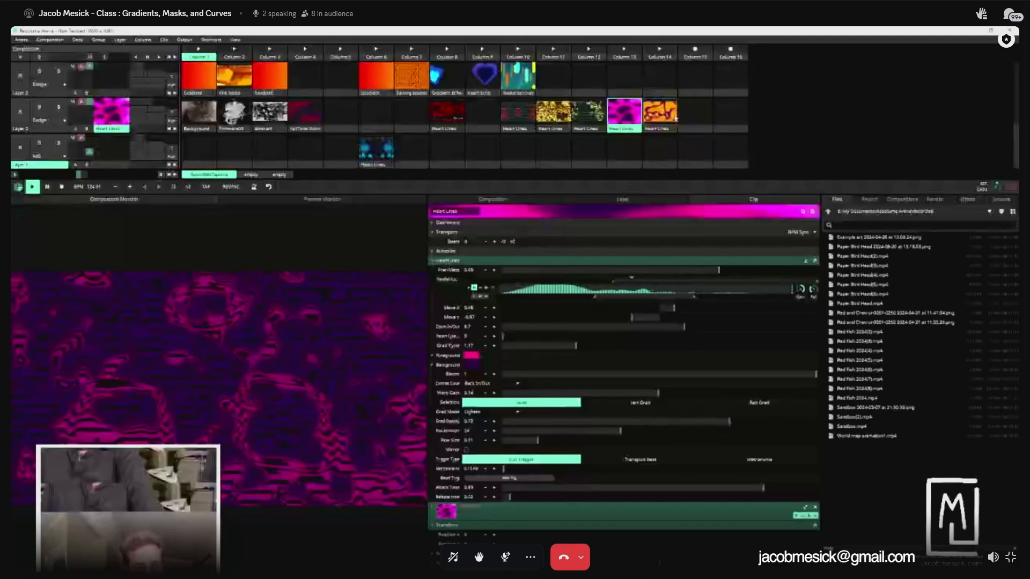
{"action": "left_click", "coordinate": [657, 114]}
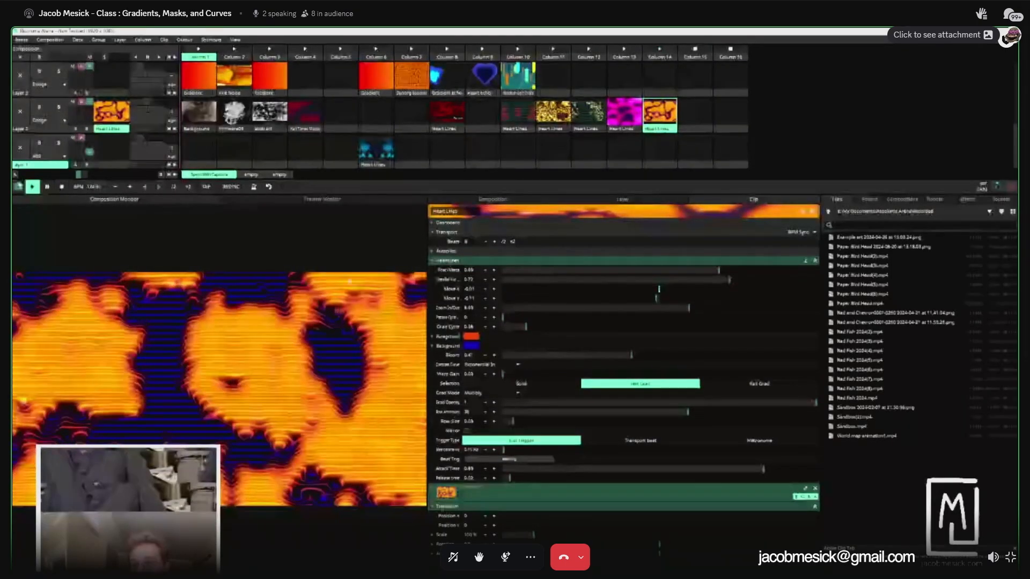
{"action": "left_click", "coordinate": [628, 115]}
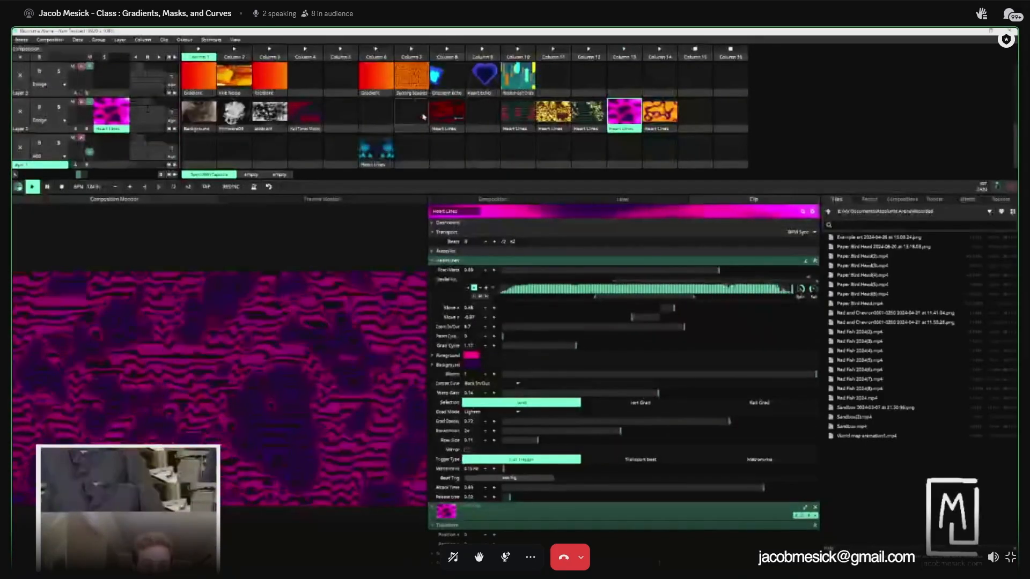
{"action": "left_click", "coordinate": [447, 112]}
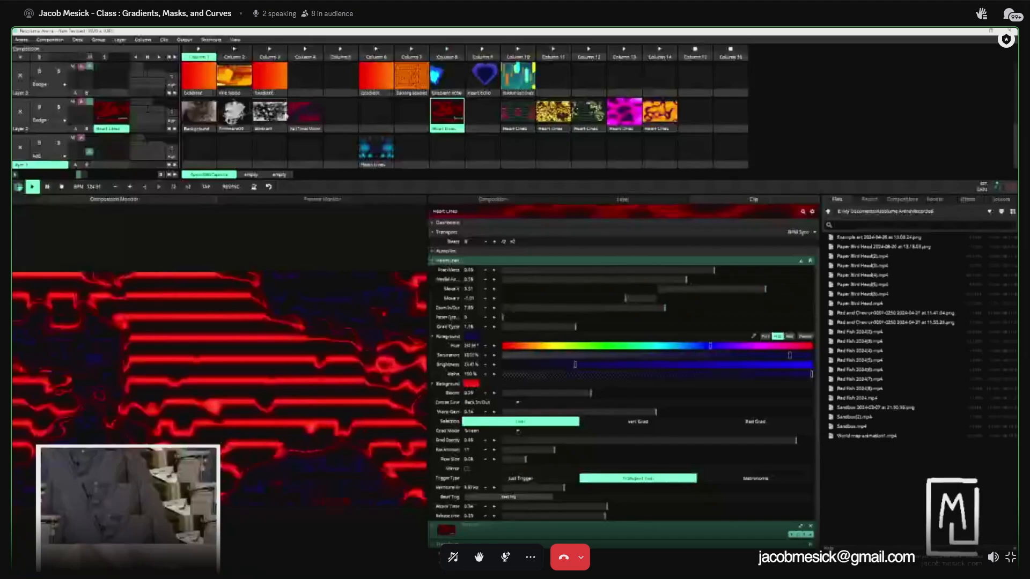
Step: Play Layer 2's Half Toned Motion clip in column 4 and try the Circle and Hexagon shape types, finishing with Cross
{"action": "left_click", "coordinate": [302, 114]}
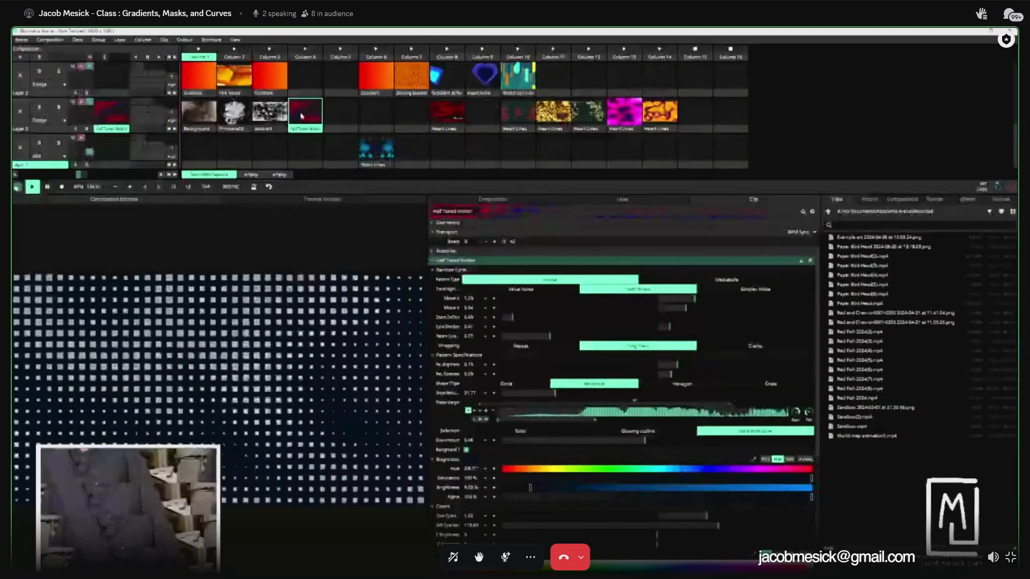
{"action": "left_click", "coordinate": [506, 382]}
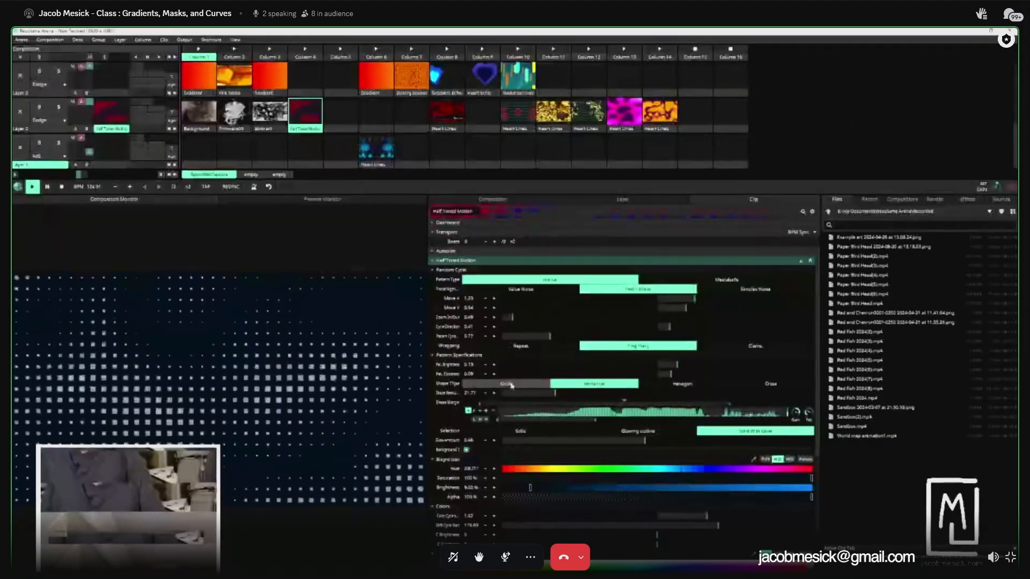
{"action": "left_click", "coordinate": [697, 384]}
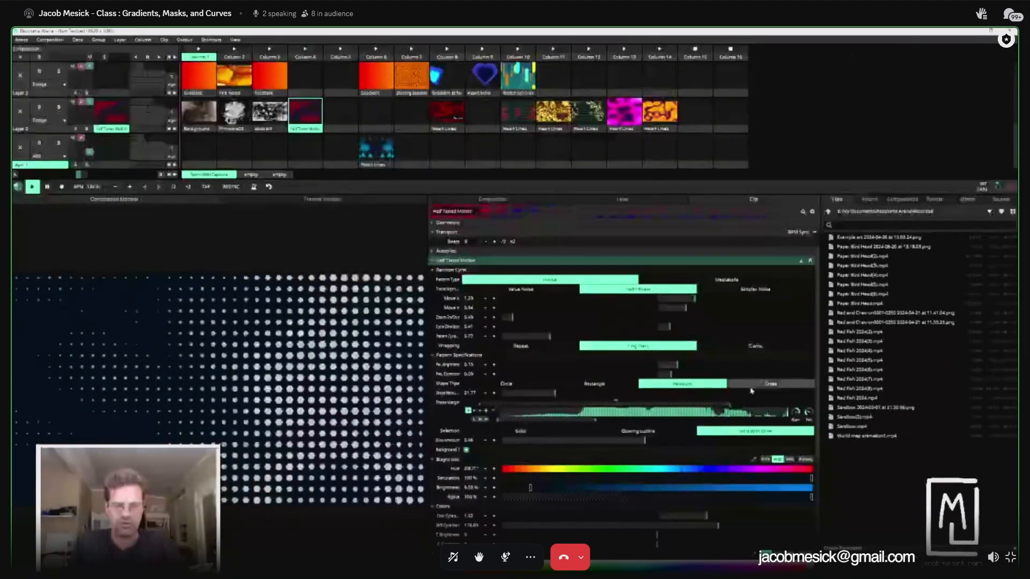
{"action": "left_click", "coordinate": [758, 384]}
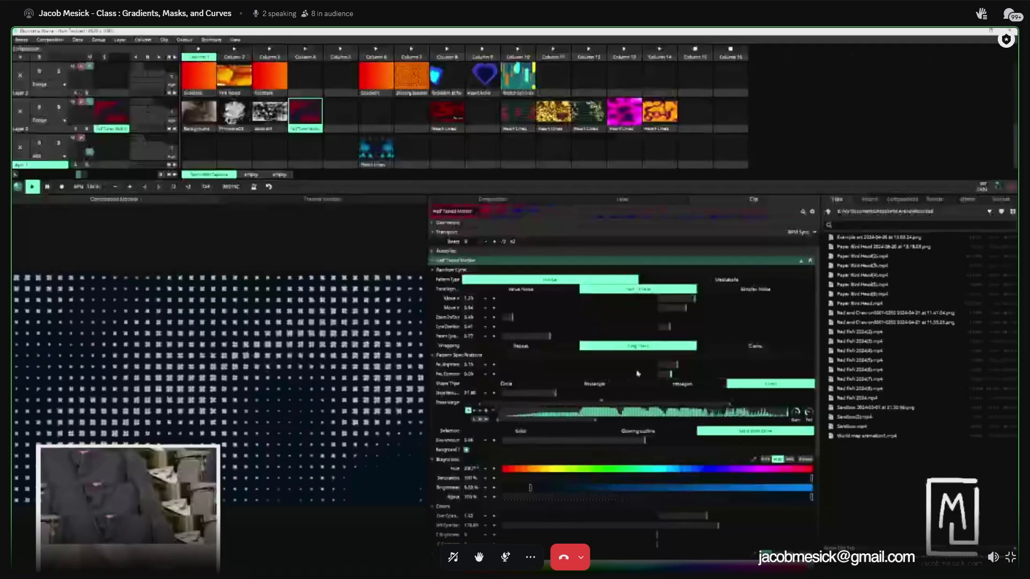
Step: Raise the halftone pattern's contrast, set its cycle to about 0.33 and Zoom In/Out to about 3.71, and bring Move X and Y near -0.1
{"action": "left_click_drag", "start_coordinate": [670, 374], "coordinate": [717, 377]}
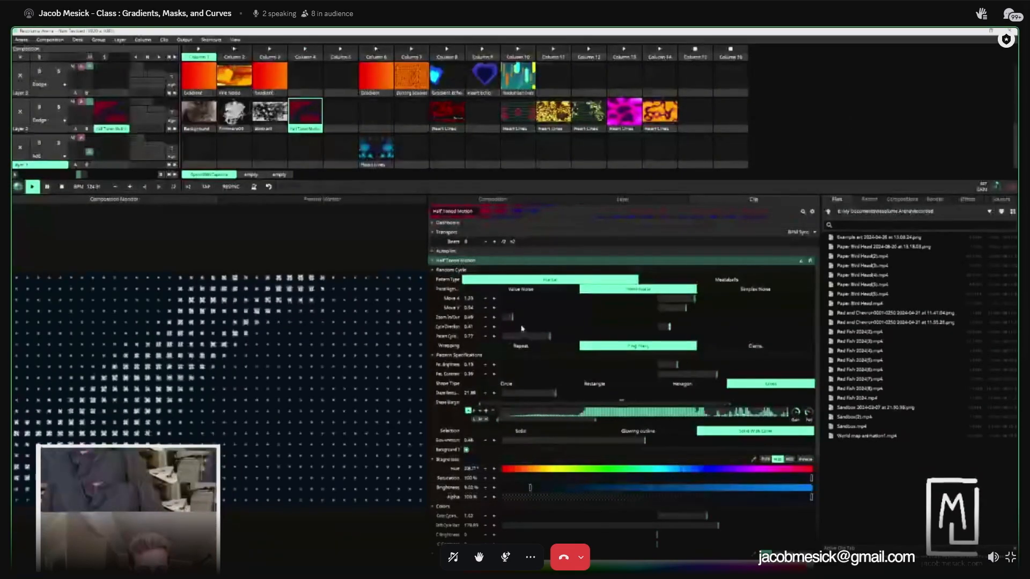
{"action": "left_click_drag", "start_coordinate": [549, 336], "coordinate": [524, 337]}
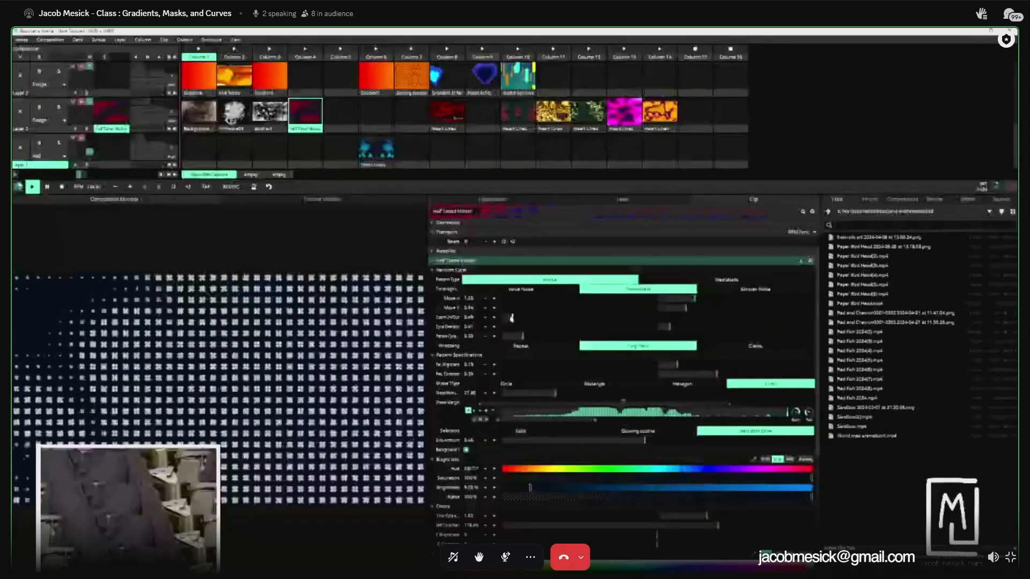
{"action": "left_click_drag", "start_coordinate": [513, 317], "coordinate": [569, 323]}
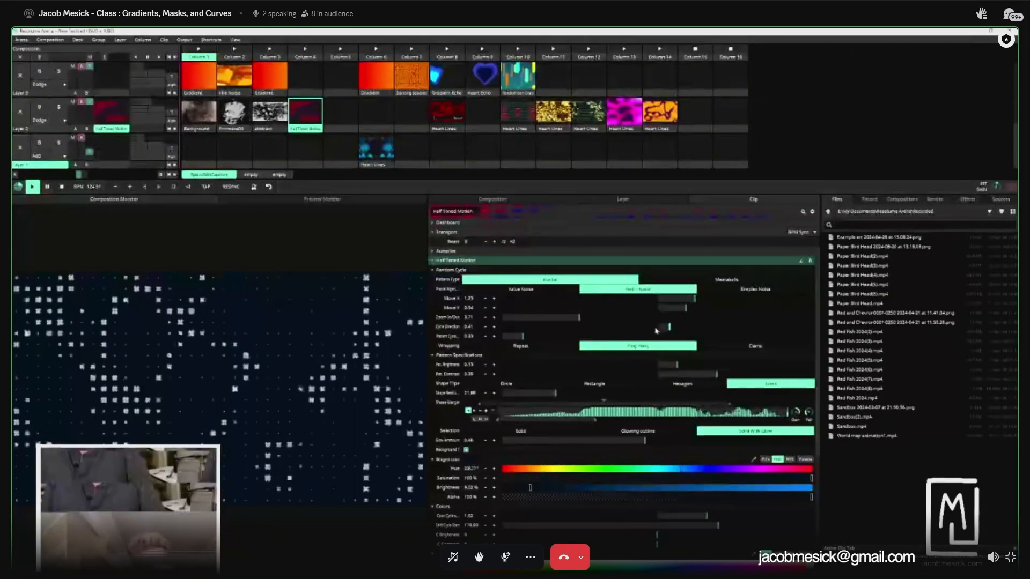
{"action": "left_click_drag", "start_coordinate": [668, 331], "coordinate": [653, 299]}
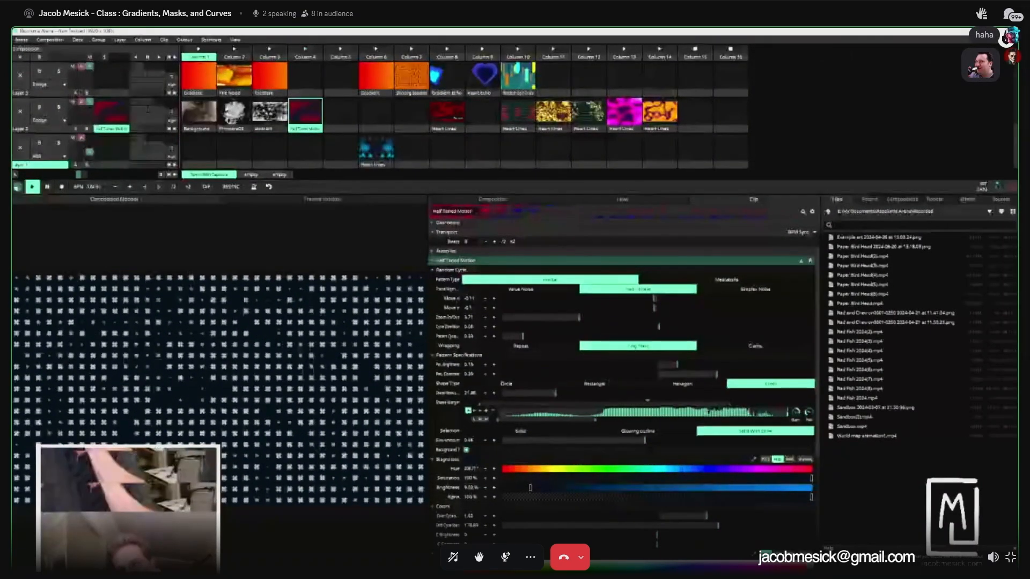
Step: Play Layer 3's Random Gen Ovals clip in column 10, clear Layer 2, and switch Layer 3 to Heart Echo in column 9
{"action": "left_click", "coordinate": [518, 78]}
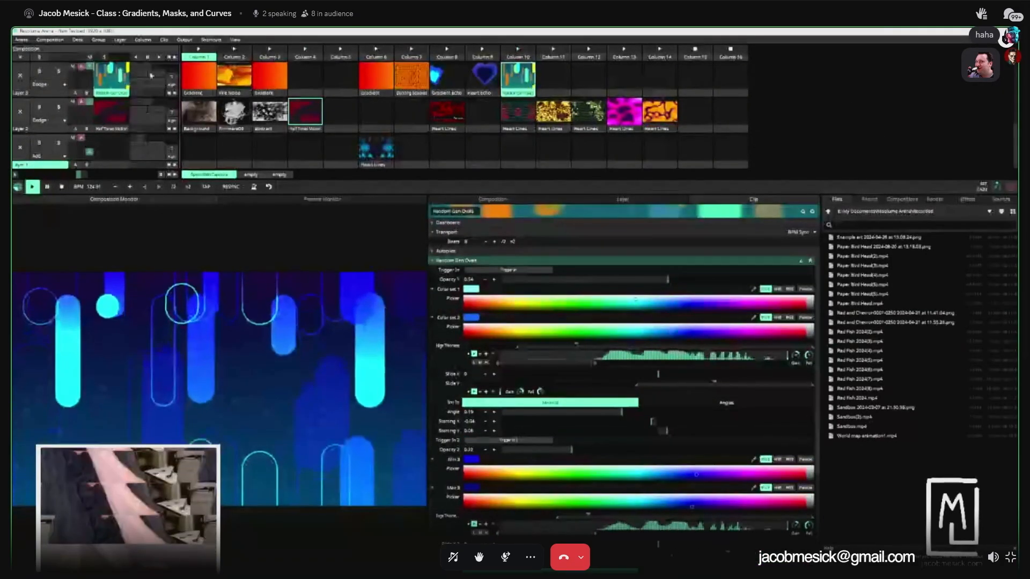
{"action": "left_click", "coordinate": [19, 112]}
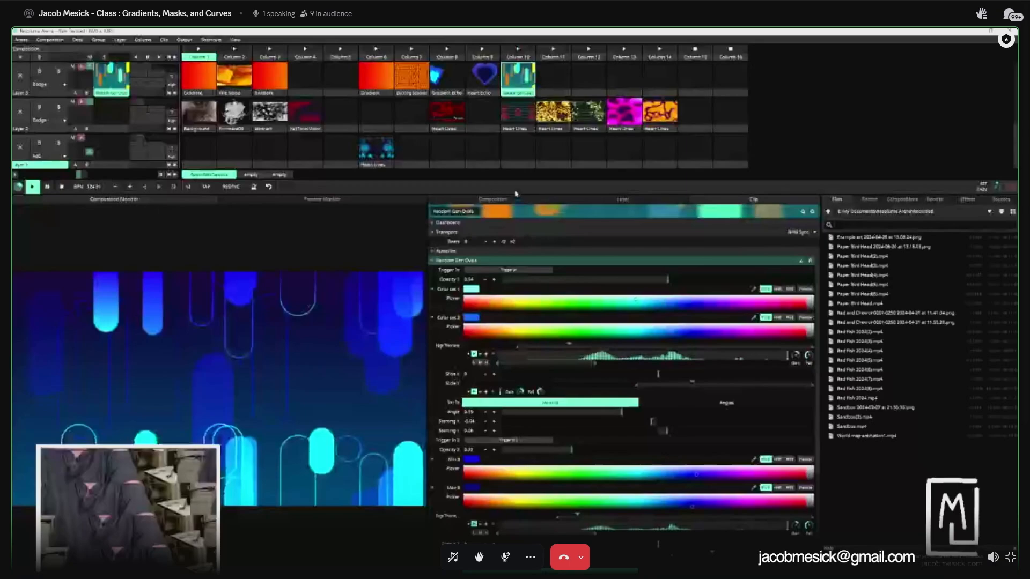
{"action": "left_click", "coordinate": [484, 82]}
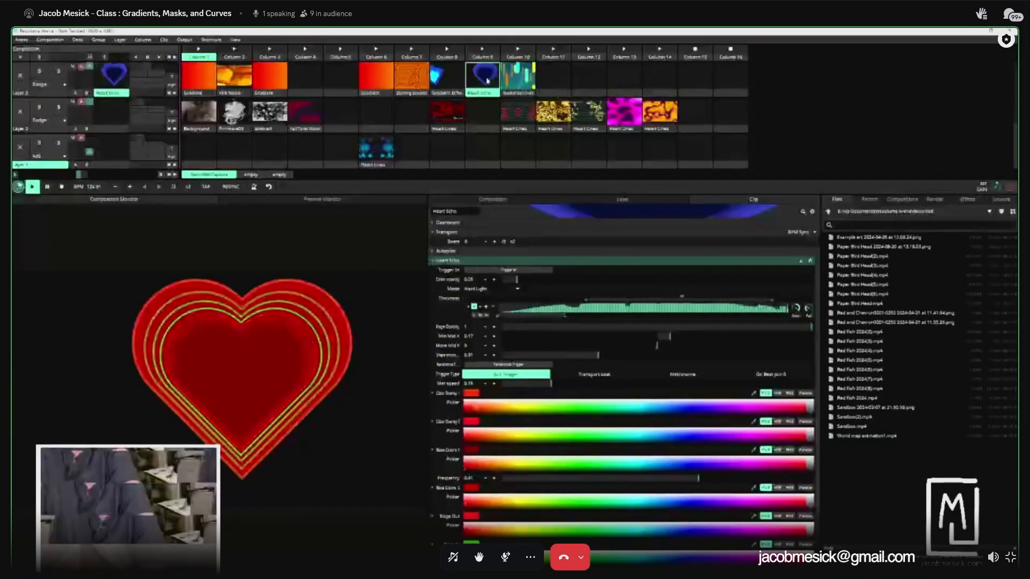
Step: Play Layer 3's Gradient Echo clip in column 8 with the Transport beat trigger type, and return to Heart Echo
{"action": "left_click", "coordinate": [447, 78]}
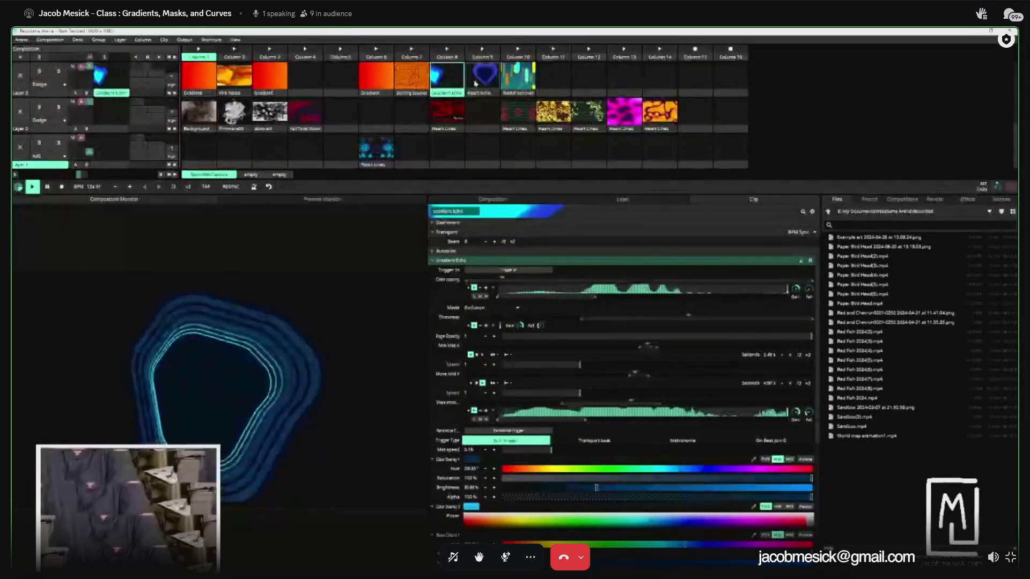
{"action": "left_click", "coordinate": [593, 441]}
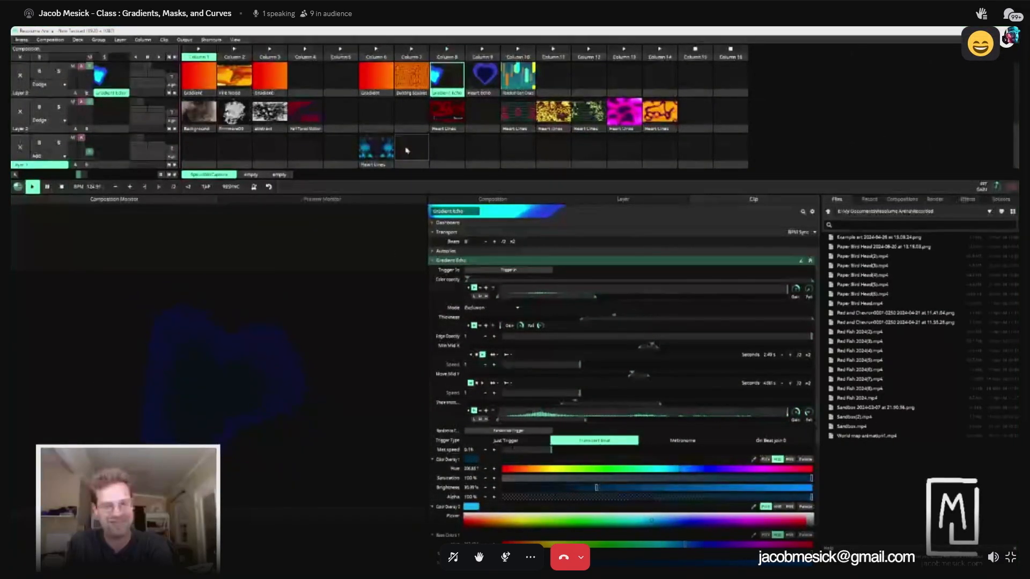
{"action": "left_click", "coordinate": [479, 79]}
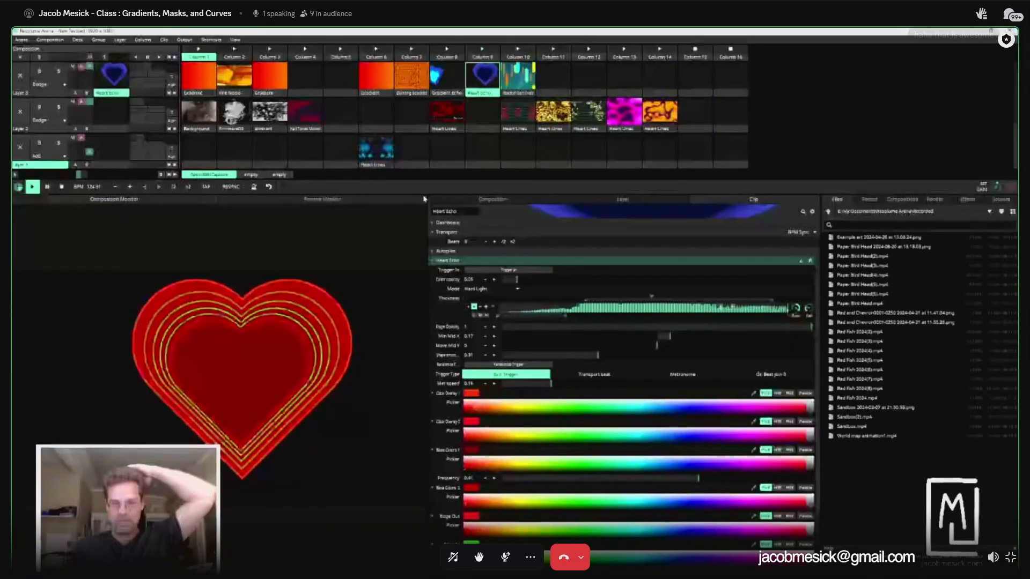
Step: Play Layer 3's Gradient Echo clip and overlay it with Layer 4's Turing Playground clip in column 9
{"action": "scroll", "coordinate": [448, 136], "scroll_direction": "up", "scroll_amount": 3}
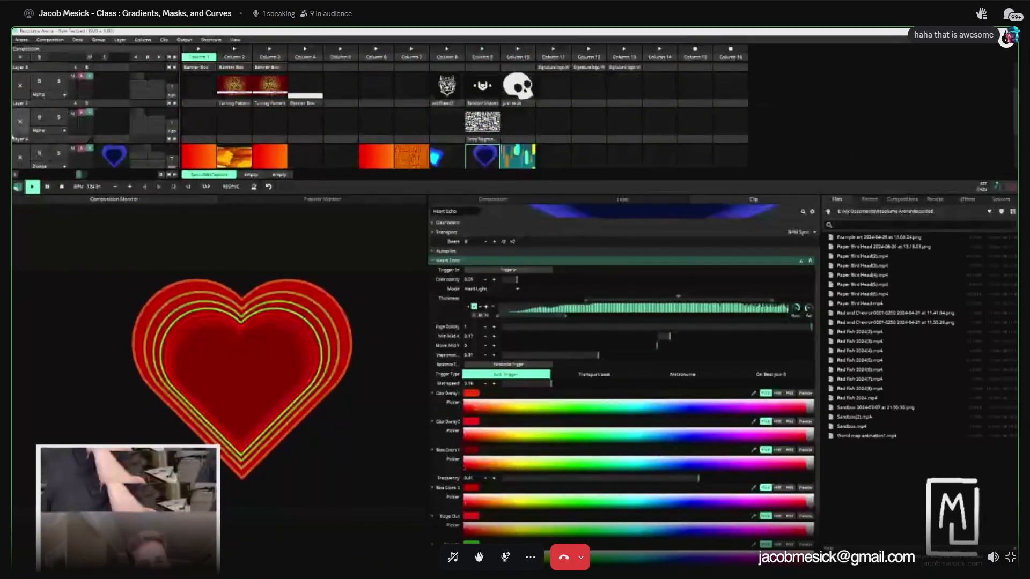
{"action": "left_click", "coordinate": [449, 159]}
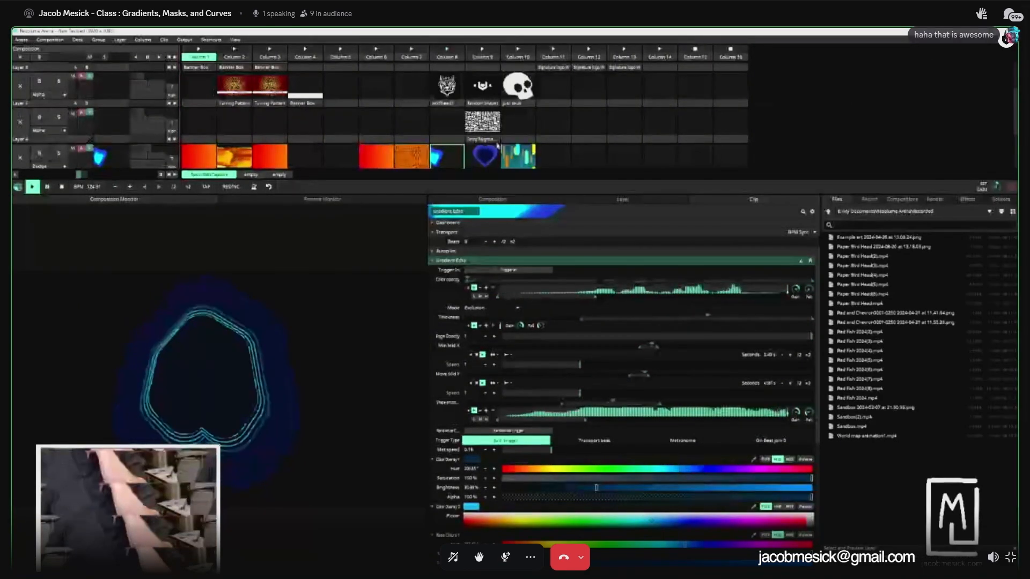
{"action": "left_click", "coordinate": [482, 123]}
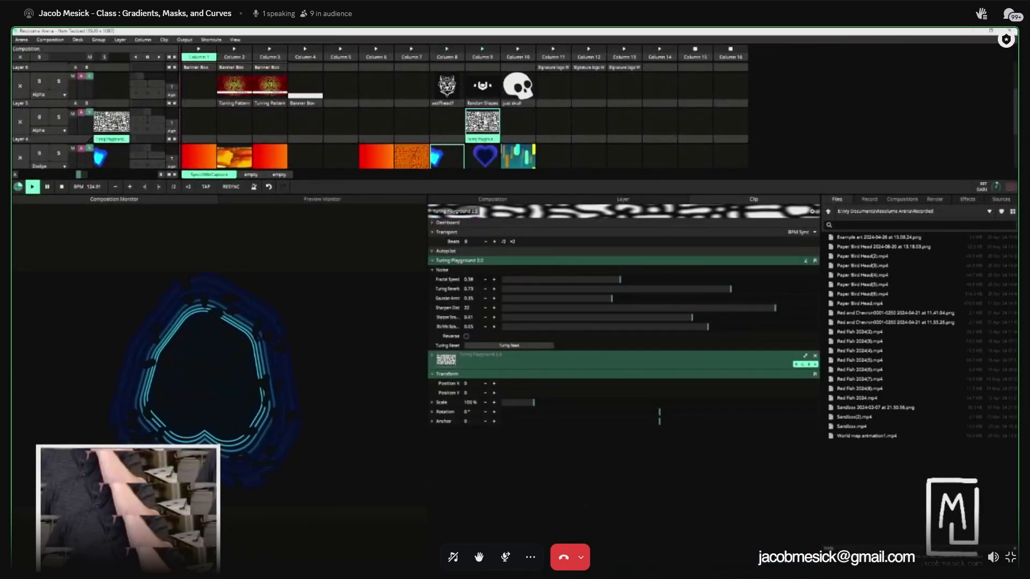
Step: Clear Layer 3 and move the Turing Playground clip to column 11 of Layer 5
{"action": "left_click", "coordinate": [20, 159]}
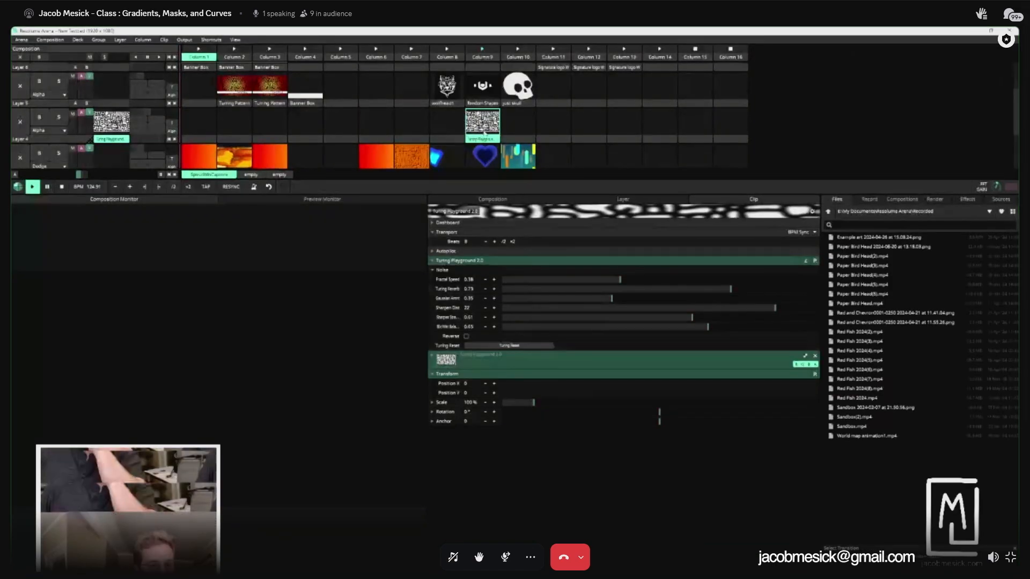
{"action": "left_click_drag", "start_coordinate": [504, 126], "coordinate": [553, 87]}
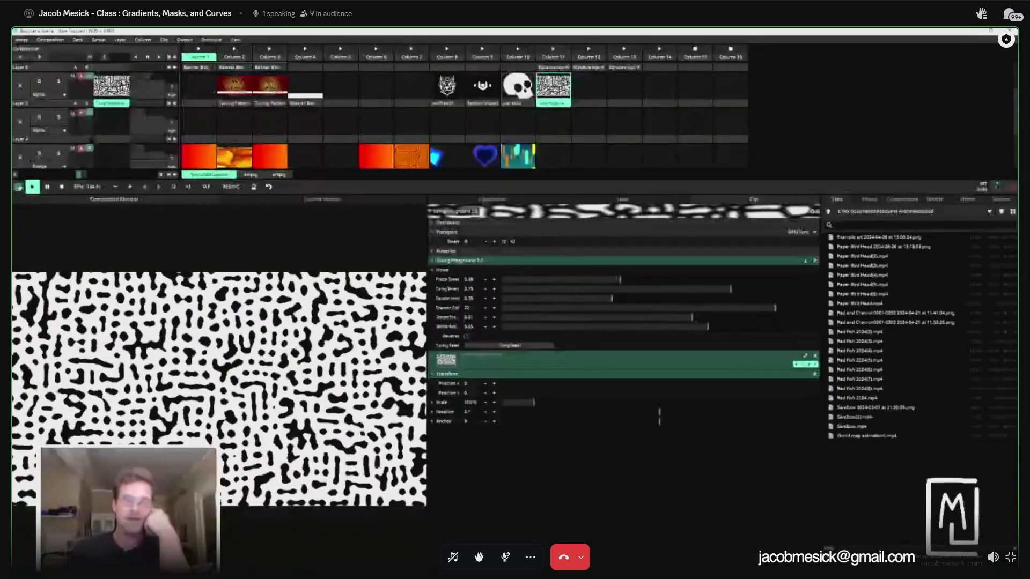
Step: Compare Layer 5's Turing Pattern clips in columns 3 and 2 with Turing Playground in column 11, finishing on column 3
{"action": "left_click", "coordinate": [270, 88]}
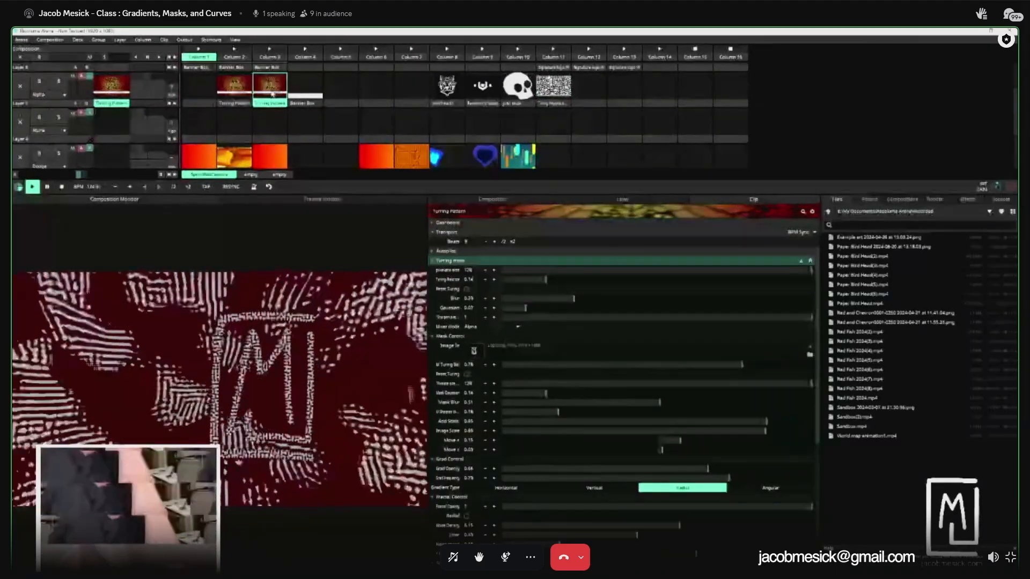
{"action": "left_click", "coordinate": [238, 88]}
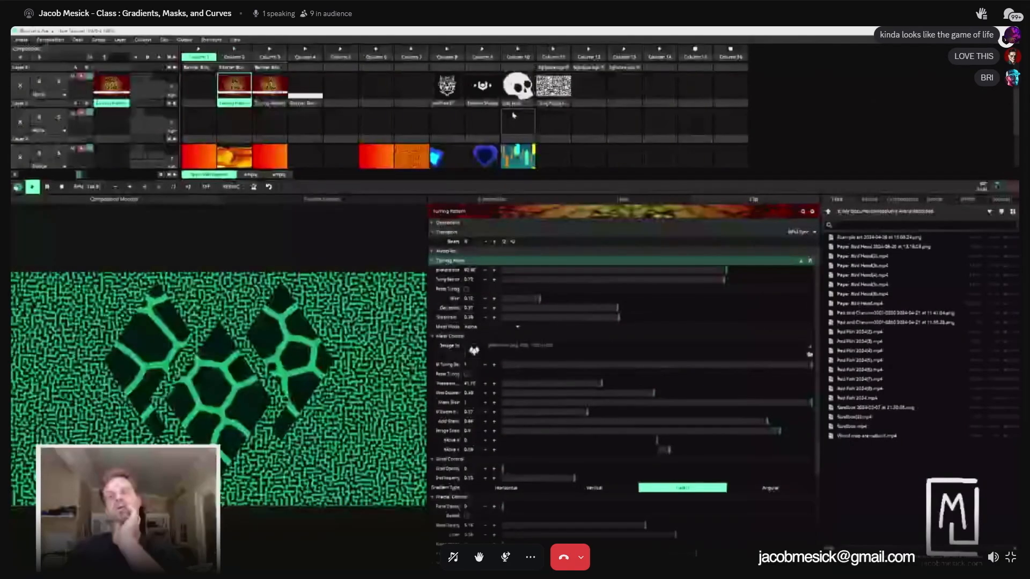
{"action": "left_click", "coordinate": [554, 86]}
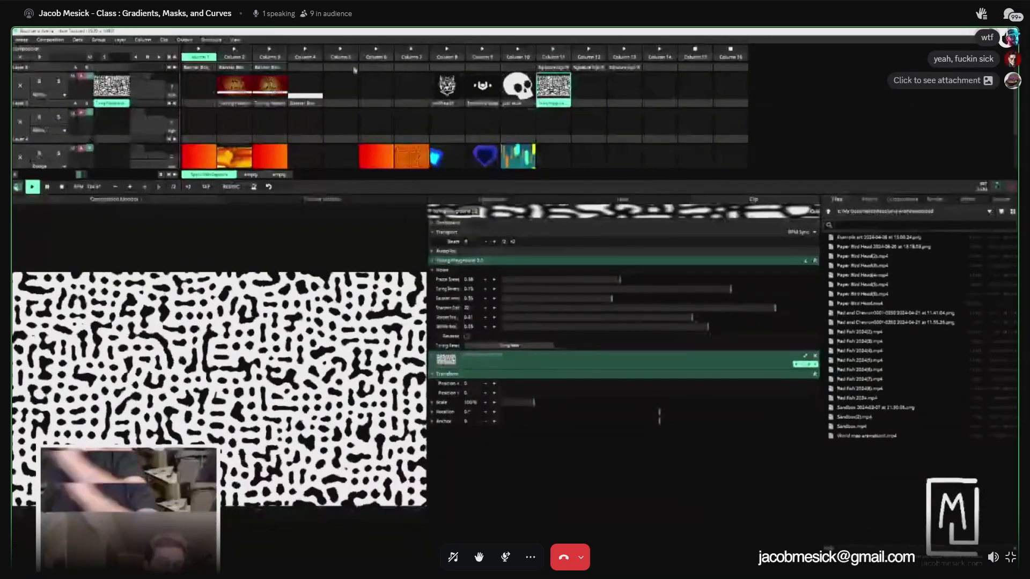
{"action": "left_click", "coordinate": [242, 83]}
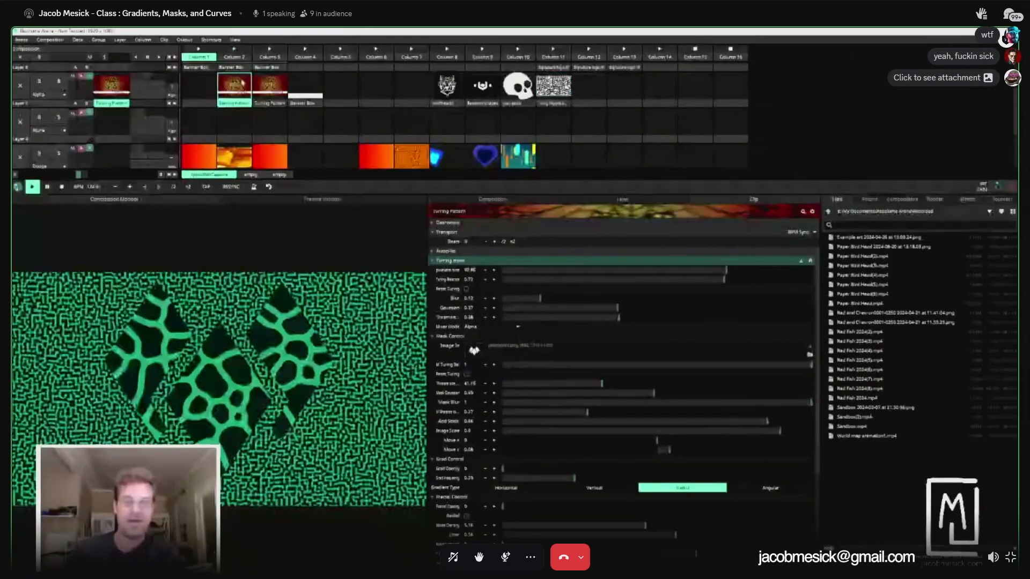
{"action": "left_click", "coordinate": [274, 86]}
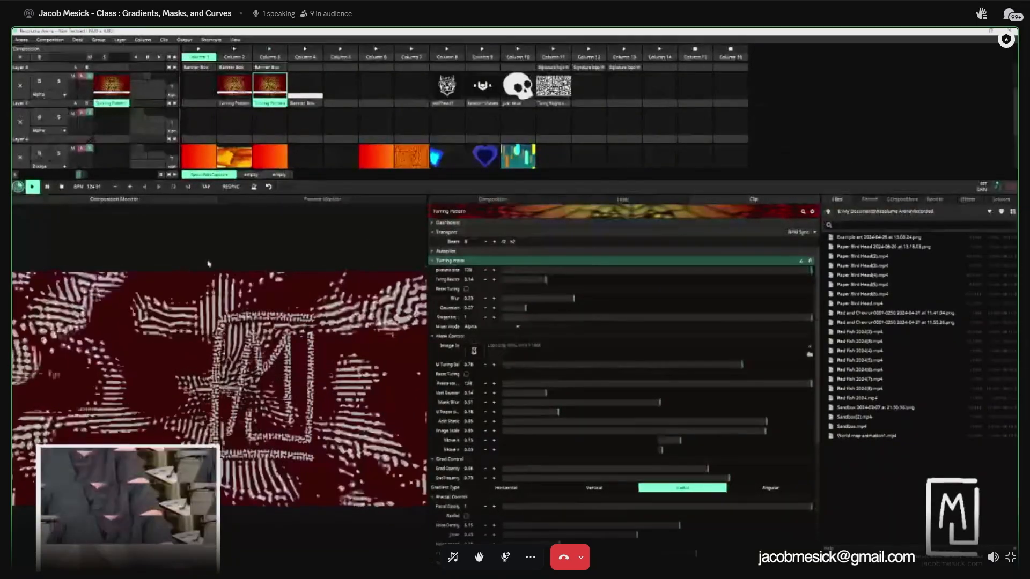
Step: Clear Layer 5 to stop its Turing Pattern clip
{"action": "scroll", "coordinate": [293, 116], "scroll_direction": "up", "scroll_amount": 1}
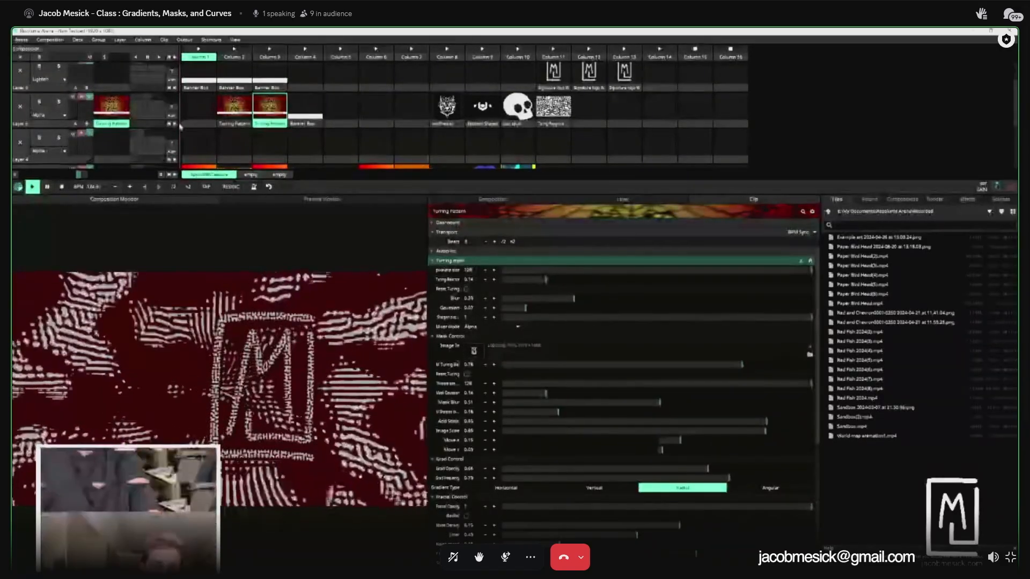
{"action": "scroll", "coordinate": [455, 118], "scroll_direction": "up", "scroll_amount": 2}
{"action": "scroll", "coordinate": [461, 128], "scroll_direction": "down", "scroll_amount": 3}
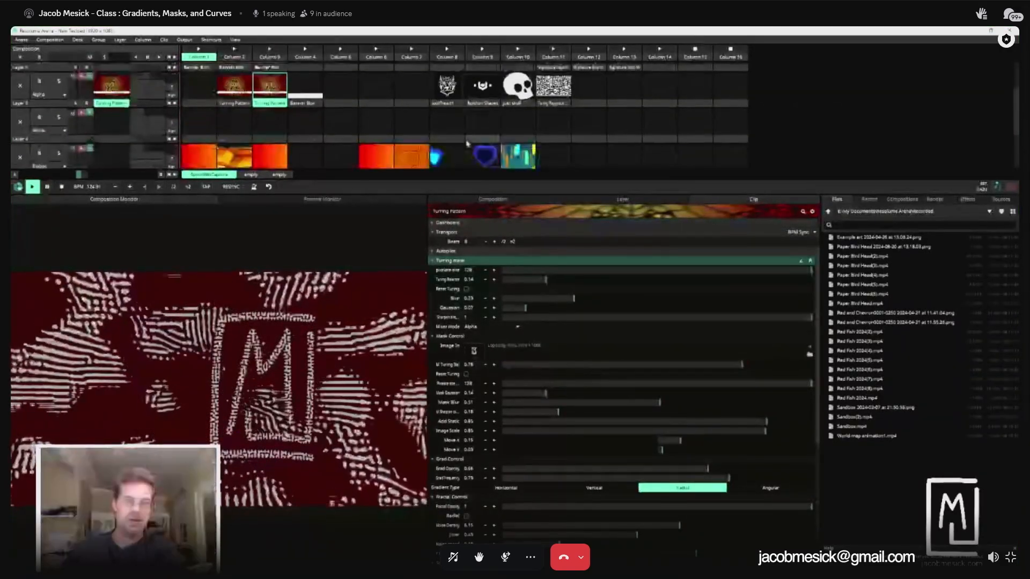
{"action": "scroll", "coordinate": [467, 144], "scroll_direction": "up", "scroll_amount": 2}
{"action": "left_click", "coordinate": [20, 128]}
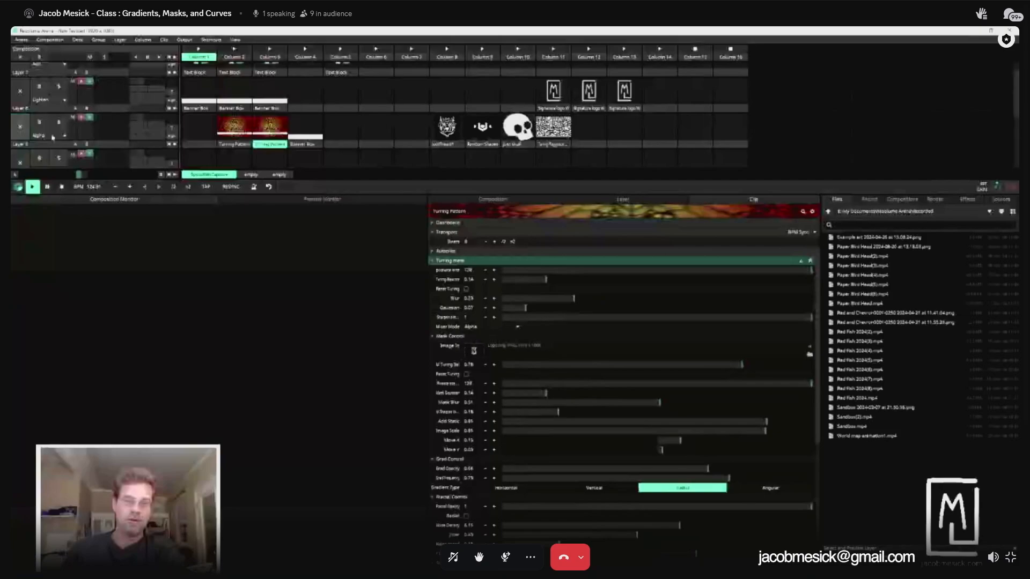
Step: Play Layer 6's Banner Box clip in column 3, followed by the Signature logo clips in columns 11 and 12
{"action": "left_click", "coordinate": [278, 95]}
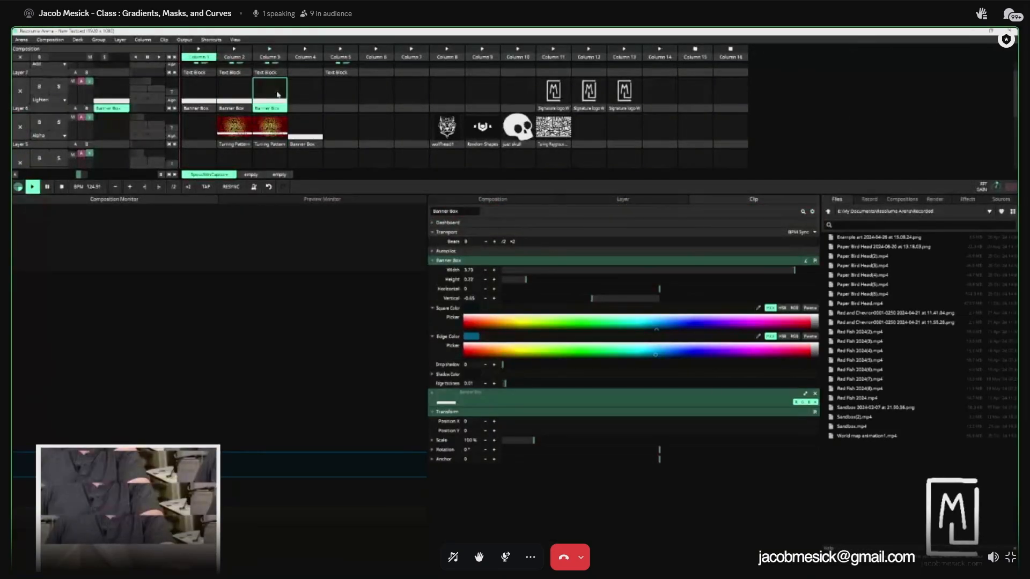
{"action": "left_click", "coordinate": [558, 95]}
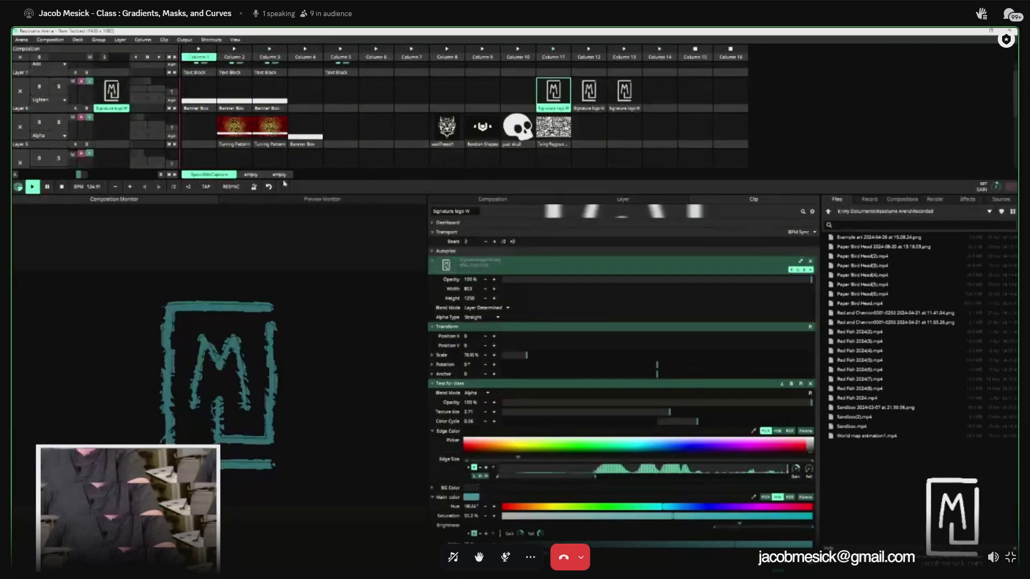
{"action": "scroll", "coordinate": [552, 128], "scroll_direction": "up", "scroll_amount": 1}
{"action": "left_click", "coordinate": [589, 114]}
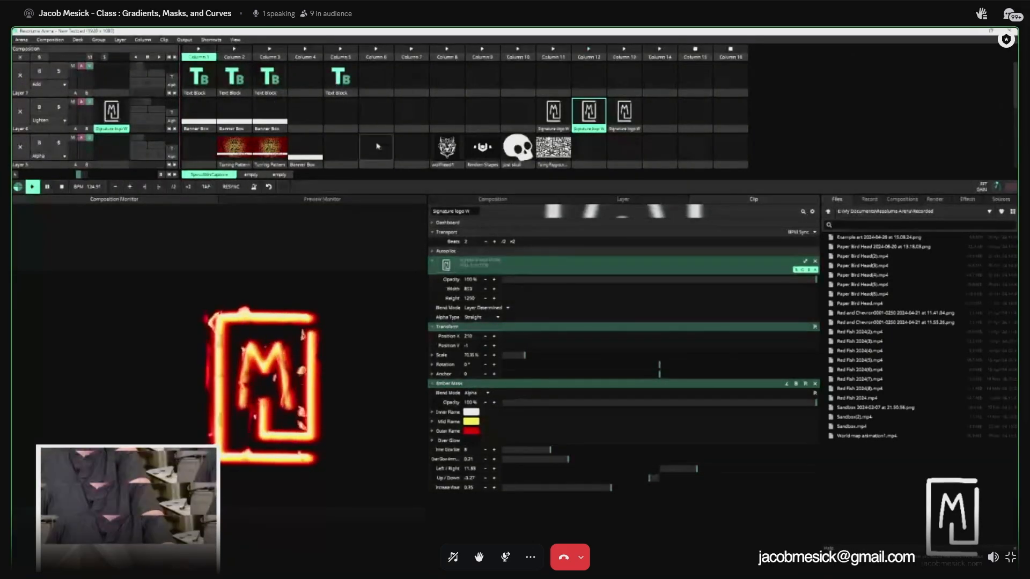
Step: Try green and blue as the Ember Mask's Mid Flame color on the signature logo, finishing with red, and expand Outer Flame
{"action": "left_click", "coordinate": [471, 422]}
{"action": "left_click", "coordinate": [595, 437]}
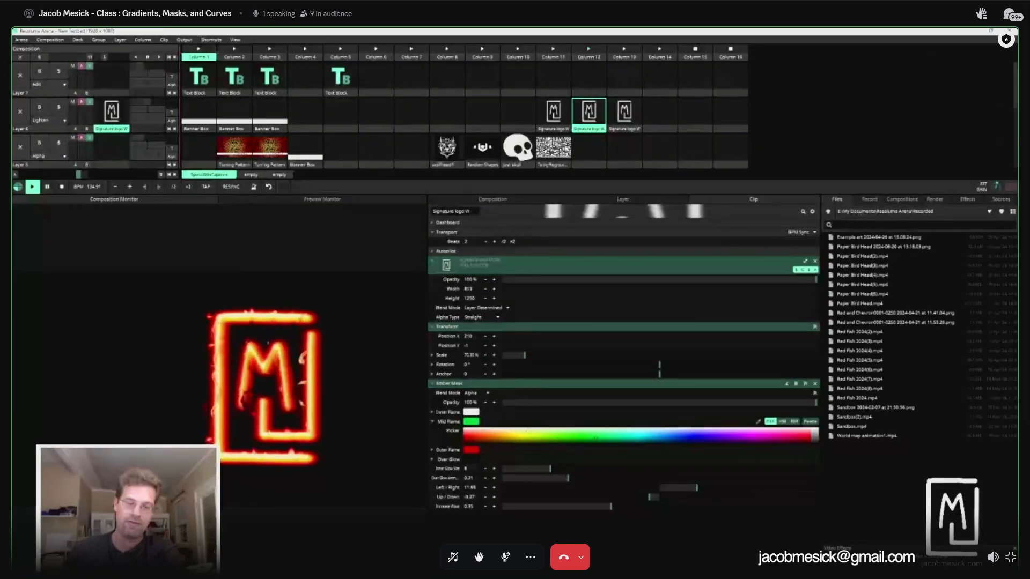
{"action": "left_click", "coordinate": [539, 437]}
{"action": "left_click", "coordinate": [454, 451]}
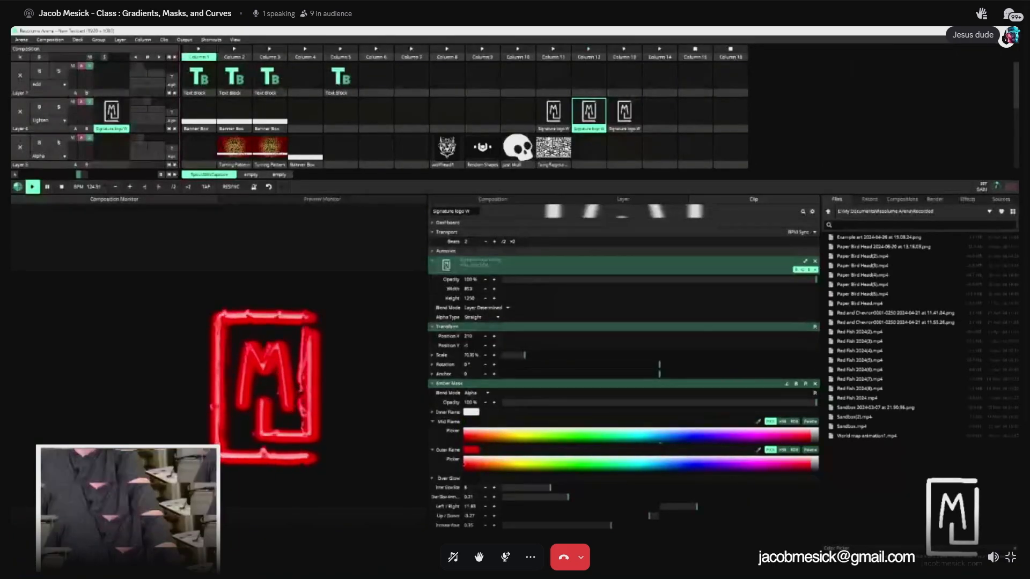
{"action": "left_click", "coordinate": [693, 436]}
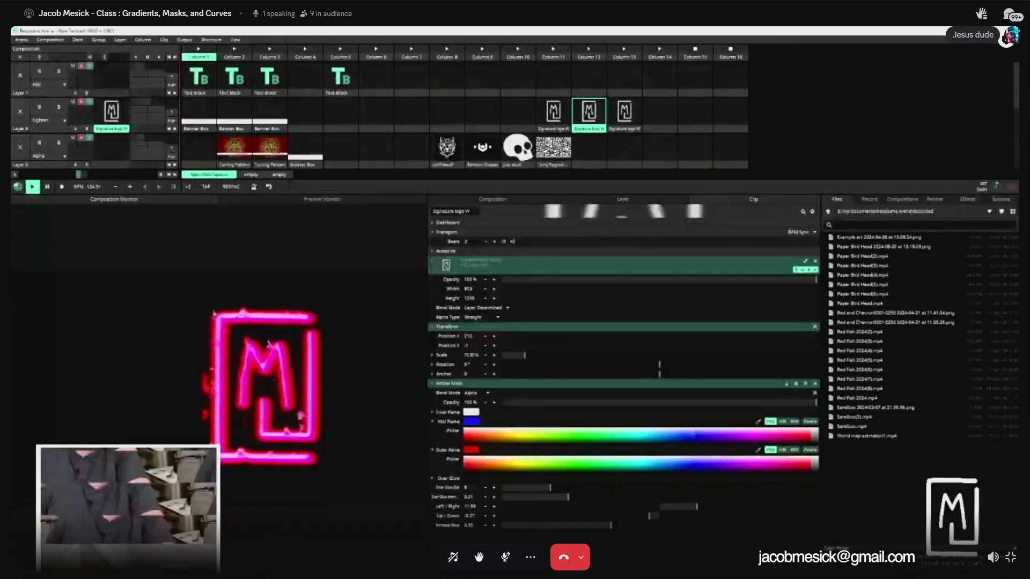
{"action": "left_click", "coordinate": [700, 438]}
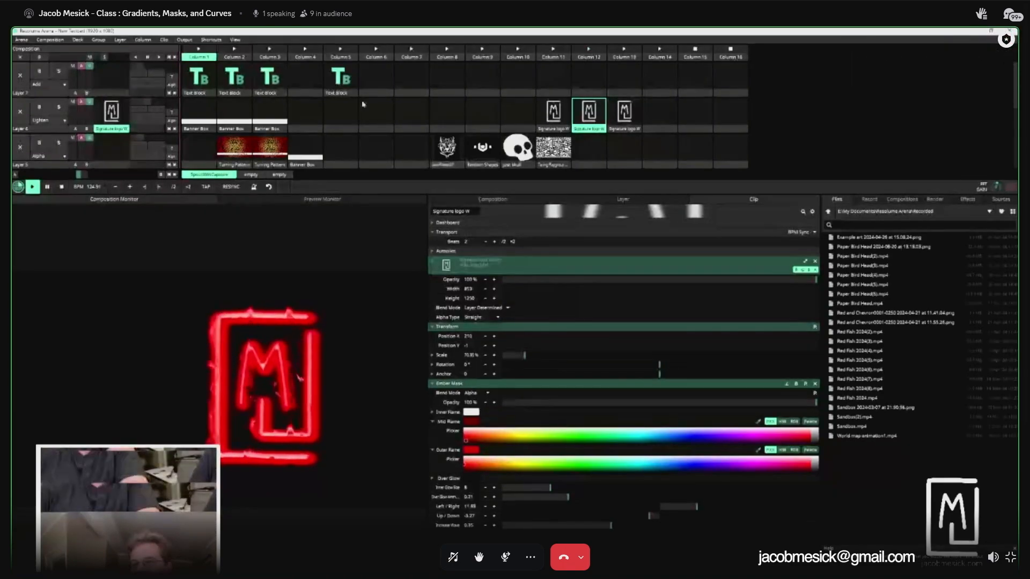
Step: Play Layer 7's Text Block clip in column 5 over the logo, and clear Layers 7 and 6
{"action": "left_click", "coordinate": [342, 79]}
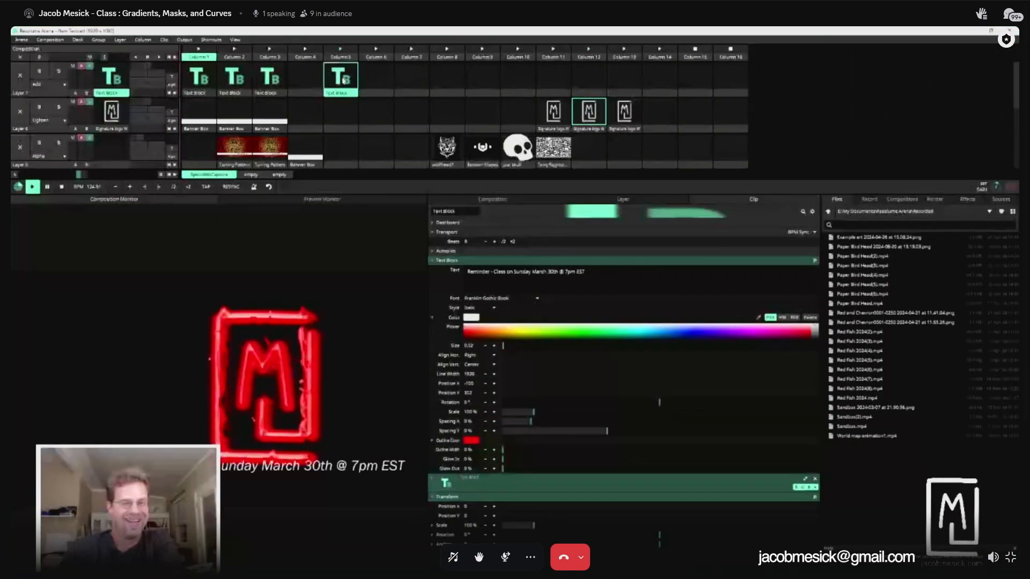
{"action": "left_click", "coordinate": [20, 75]}
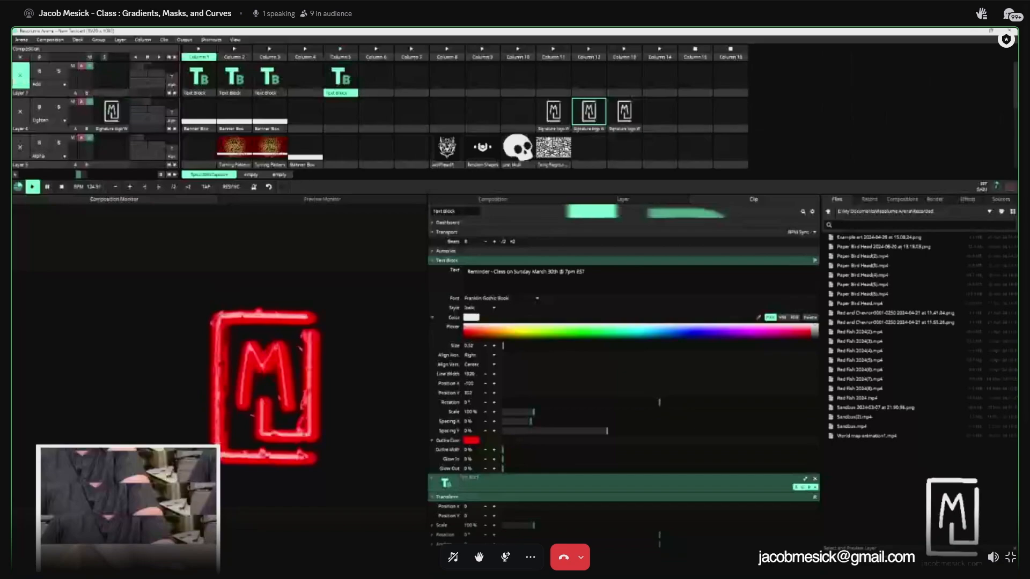
{"action": "left_click", "coordinate": [21, 111]}
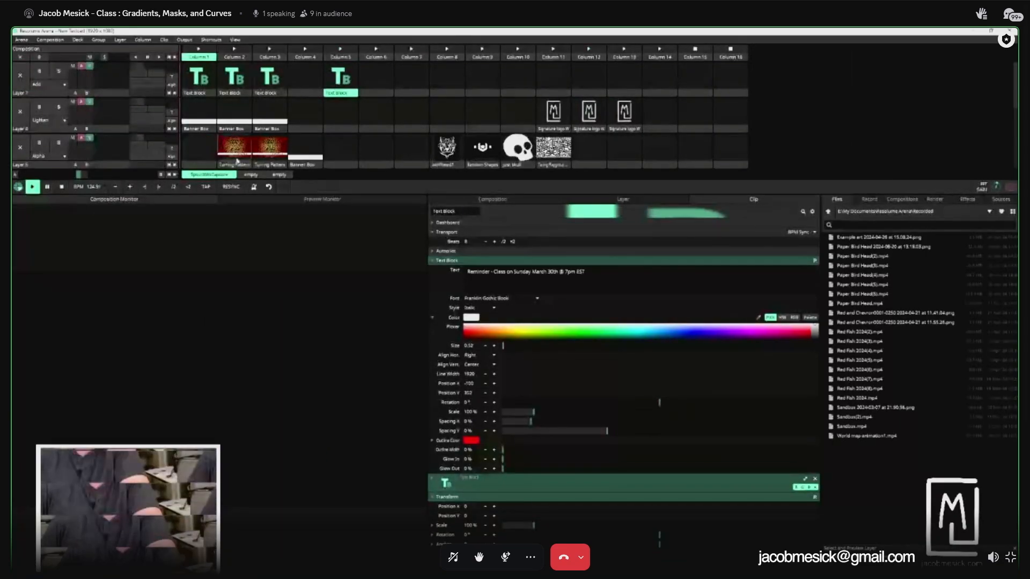
Step: Play Layer 6's Banner Box clips in columns 1 to 3, set the third one's height to 0.29 and raise it above center
{"action": "left_click", "coordinate": [206, 121]}
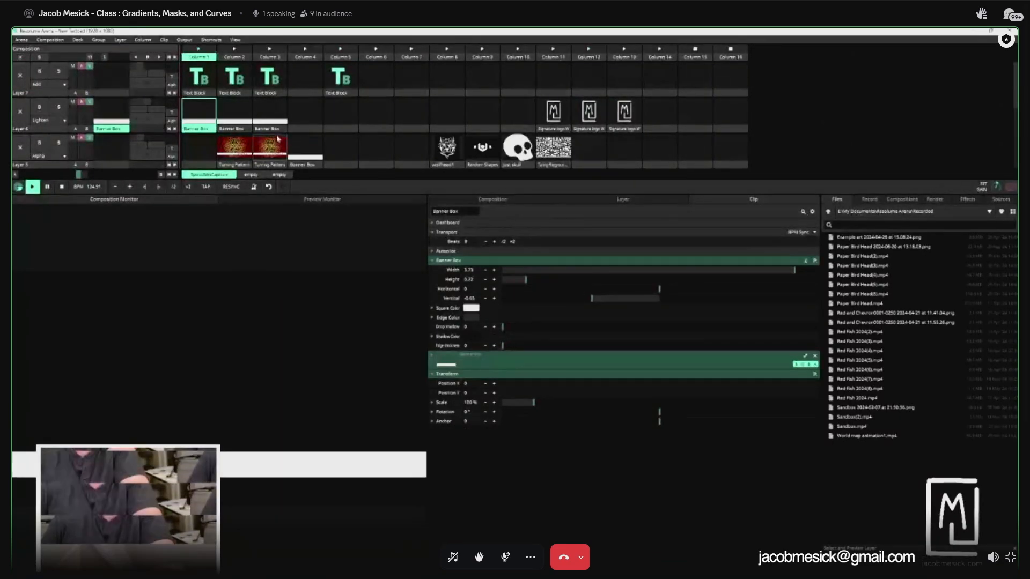
{"action": "left_click", "coordinate": [239, 118]}
{"action": "left_click", "coordinate": [269, 119]}
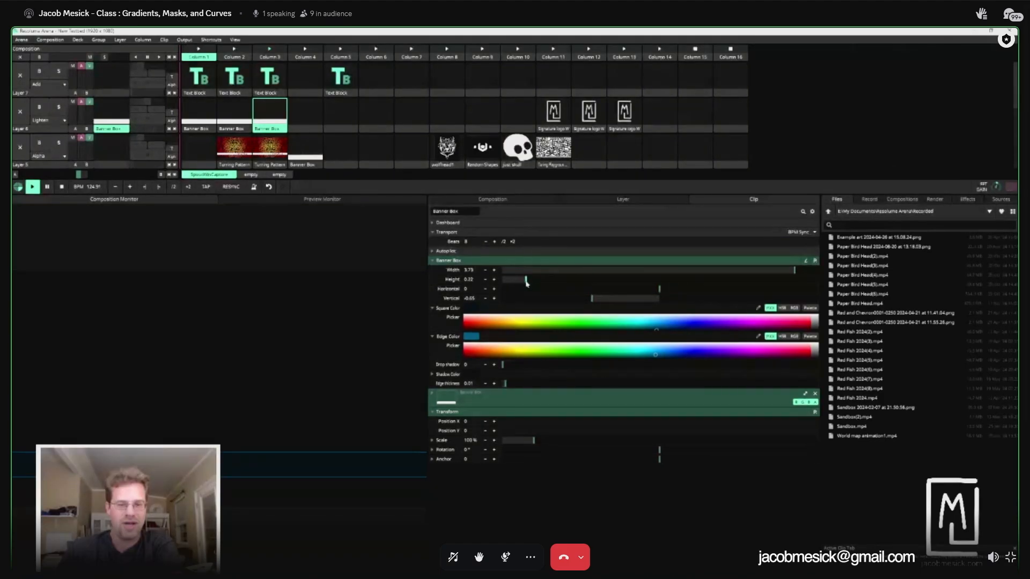
{"action": "mouse_move", "coordinate": [526, 283]}
{"action": "left_mouse_down"}
{"action": "mouse_move", "coordinate": [563, 283]}
{"action": "mouse_move", "coordinate": [533, 284]}
{"action": "left_mouse_up"}
{"action": "left_click_drag", "start_coordinate": [592, 298], "coordinate": [715, 299]}
Step: Play Layer 7's Text Block clip in column 5 and frame its text with the Banner Box at vertical -0.66 with a green edge
{"action": "left_click", "coordinate": [342, 80]}
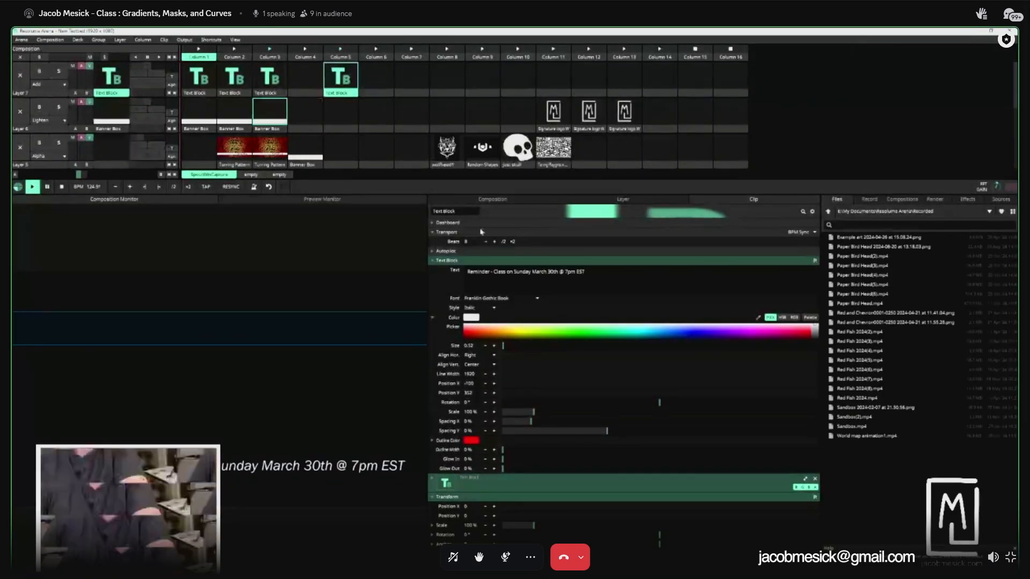
{"action": "left_click", "coordinate": [263, 103]}
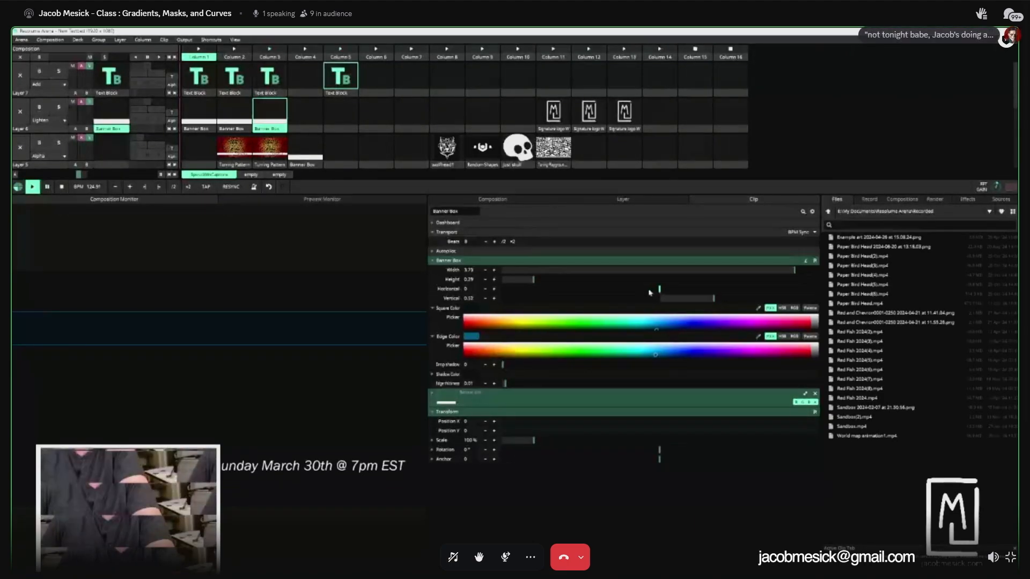
{"action": "left_click_drag", "start_coordinate": [714, 299], "coordinate": [591, 299]}
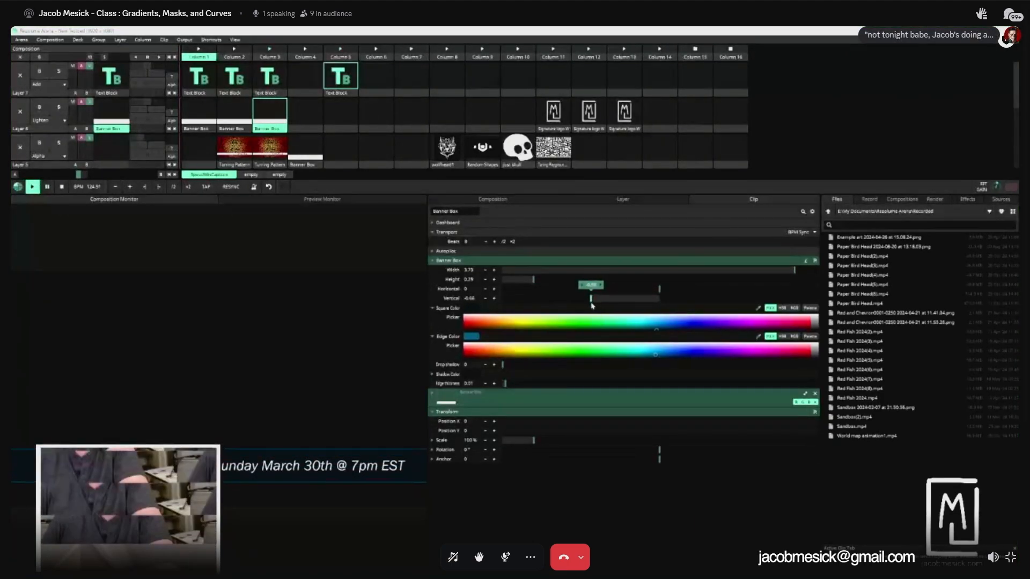
{"action": "left_click", "coordinate": [594, 356]}
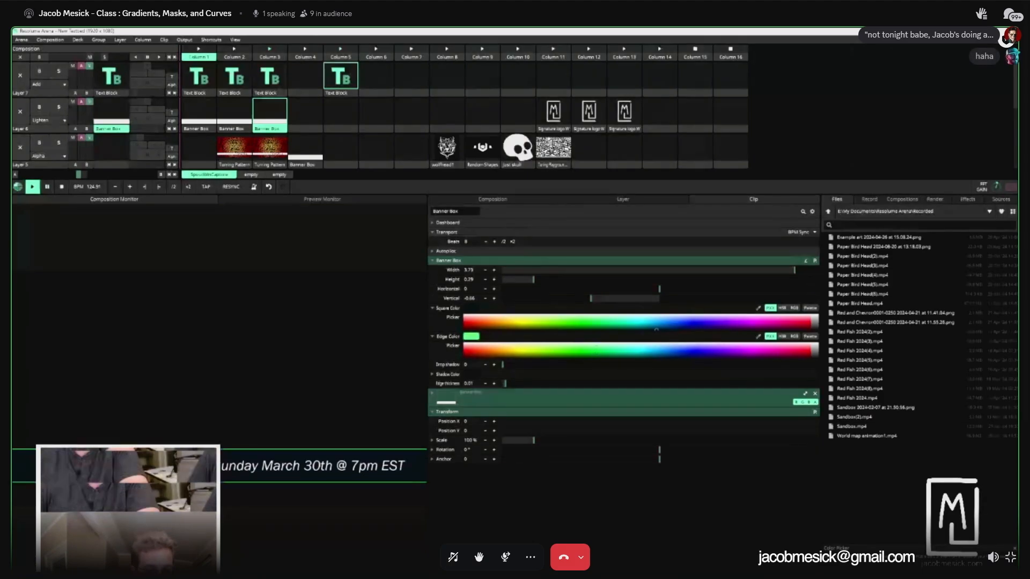
Step: Set the Square Color of the Banner Box behind the text to dark gray
{"action": "left_click", "coordinate": [572, 319]}
{"action": "left_click_drag", "start_coordinate": [572, 318], "coordinate": [815, 327]}
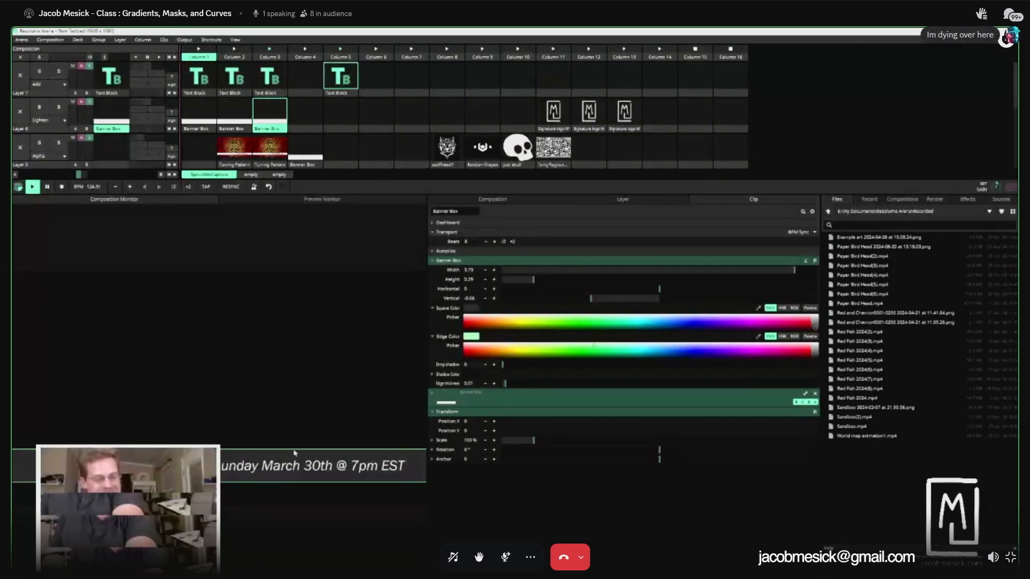
Step: Play and clear Layer 6's signature logo clip in column 11, and play Layer 2's abstract and firmware06 clips
{"action": "left_click", "coordinate": [560, 115]}
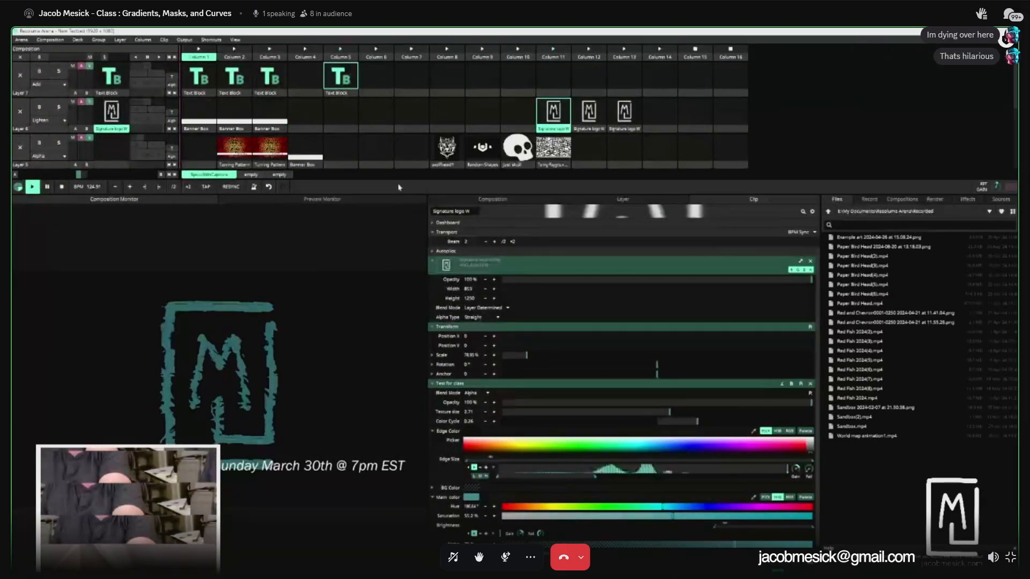
{"action": "left_click", "coordinate": [20, 113]}
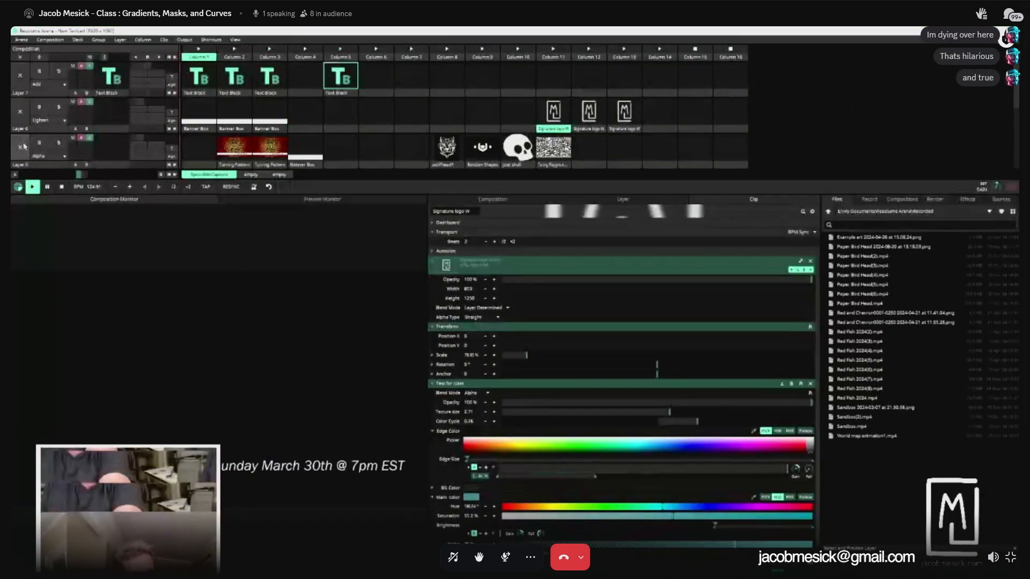
{"action": "scroll", "coordinate": [405, 154], "scroll_direction": "down", "scroll_amount": 3}
{"action": "scroll", "coordinate": [404, 154], "scroll_direction": "down", "scroll_amount": 1}
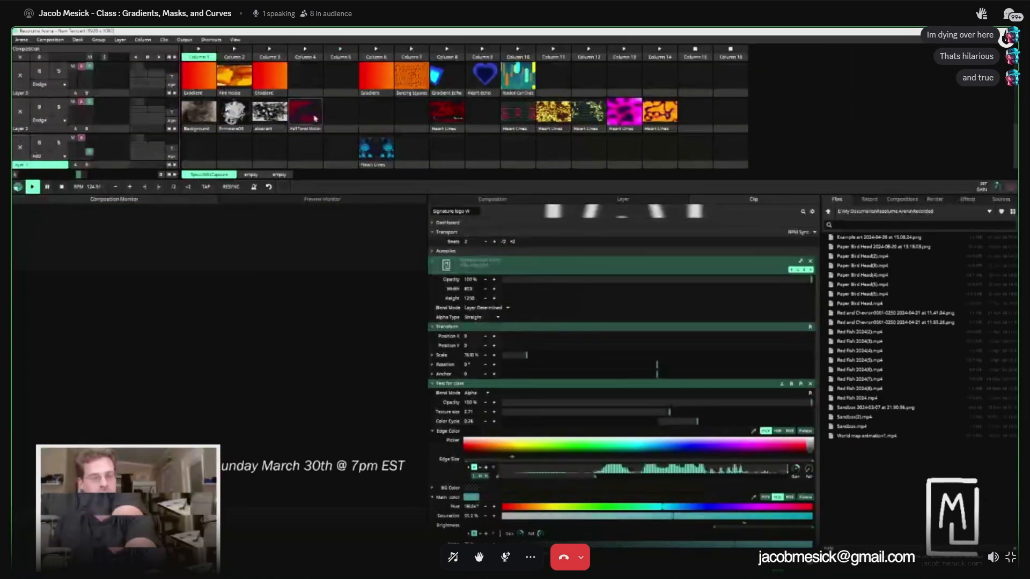
{"action": "left_click", "coordinate": [277, 108]}
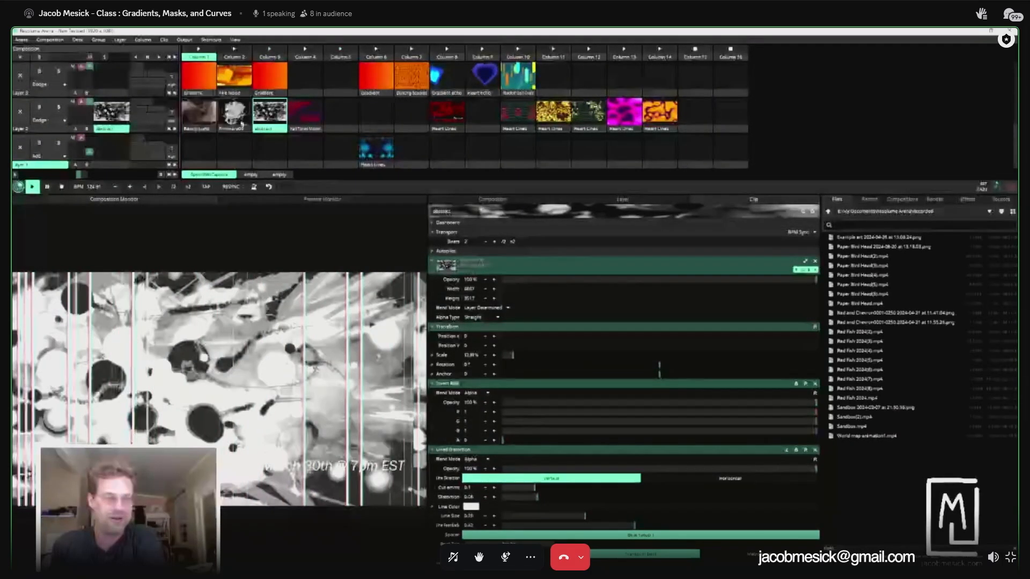
{"action": "left_click", "coordinate": [235, 114]}
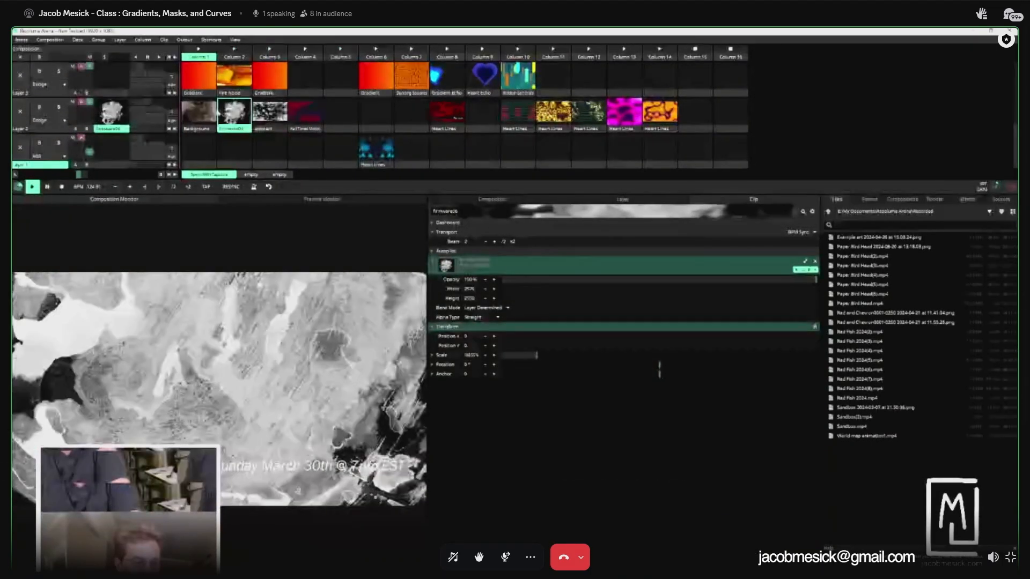
Step: Play Layer 5's Turing Playground clip in column 11 over the image and clear Layer 5
{"action": "scroll", "coordinate": [252, 125], "scroll_direction": "up", "scroll_amount": 3}
{"action": "scroll", "coordinate": [252, 125], "scroll_direction": "up", "scroll_amount": 1}
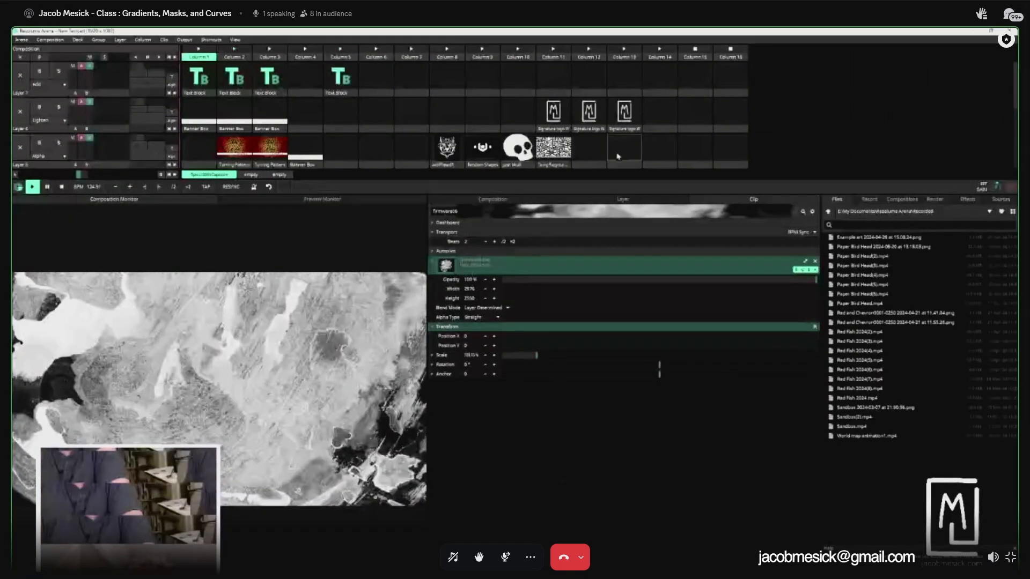
{"action": "scroll", "coordinate": [590, 158], "scroll_direction": "down", "scroll_amount": 1}
{"action": "left_click", "coordinate": [553, 141]}
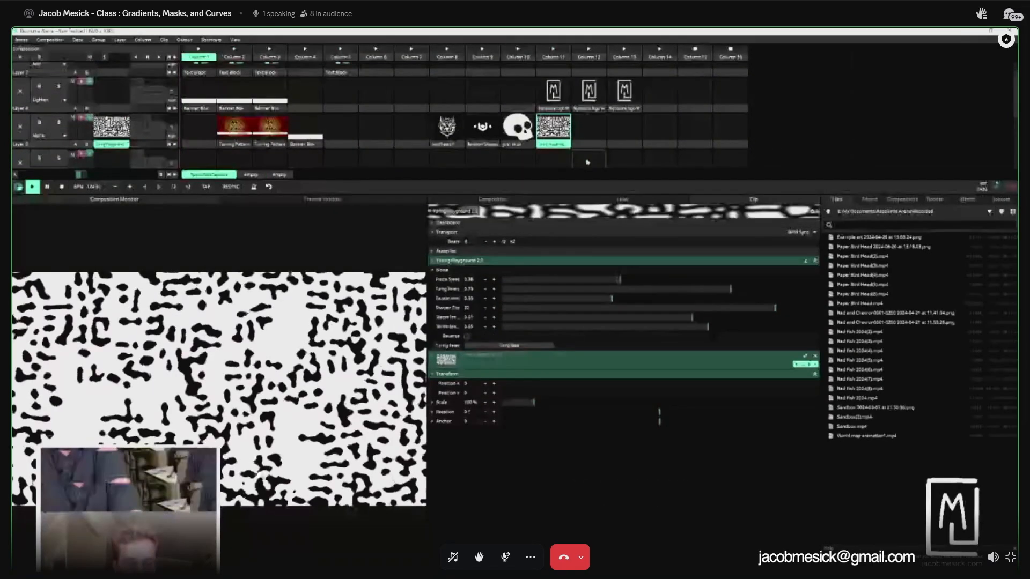
{"action": "left_click", "coordinate": [20, 127]}
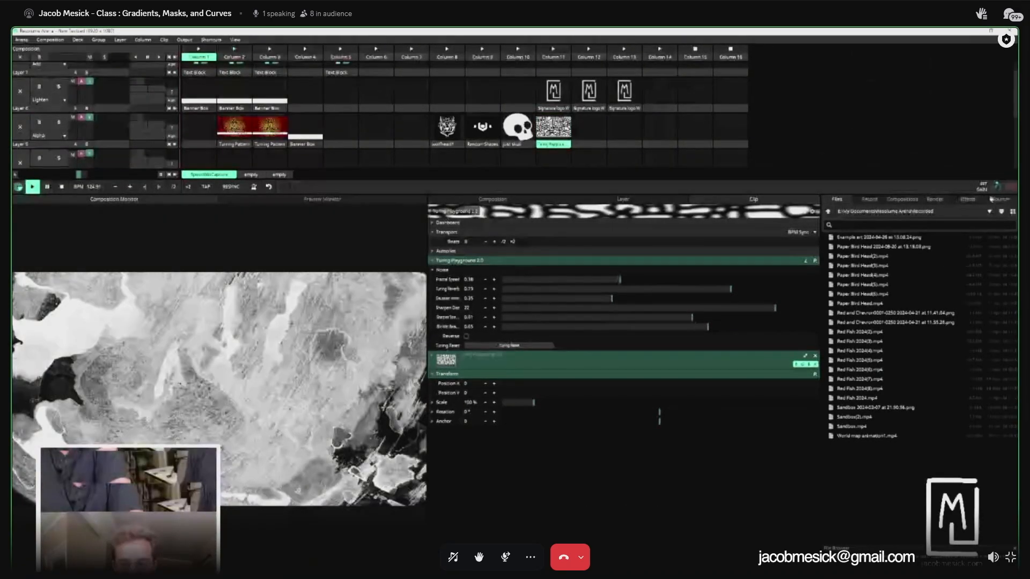
Step: Search the effects for "colo" and add Colorize to Layer 2's firmware06 clip
{"action": "left_click", "coordinate": [967, 199]}
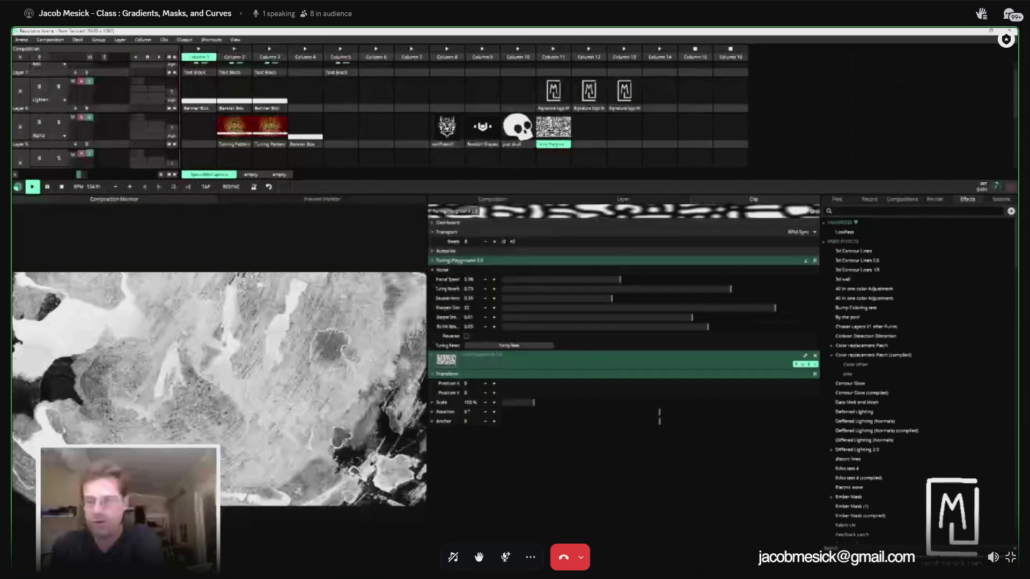
{"action": "left_click", "coordinate": [863, 212]}
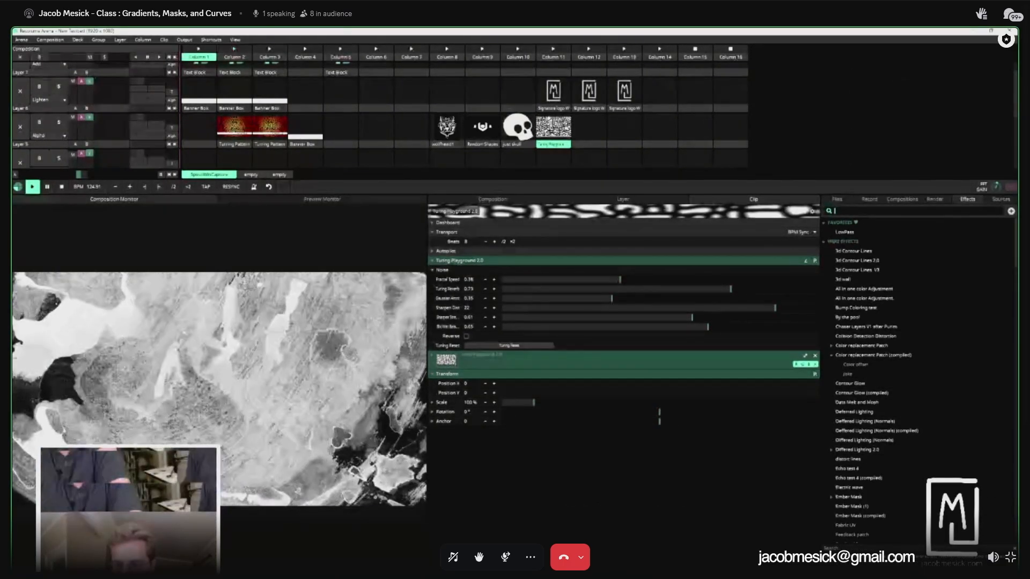
{"action": "type", "text": "colo"}
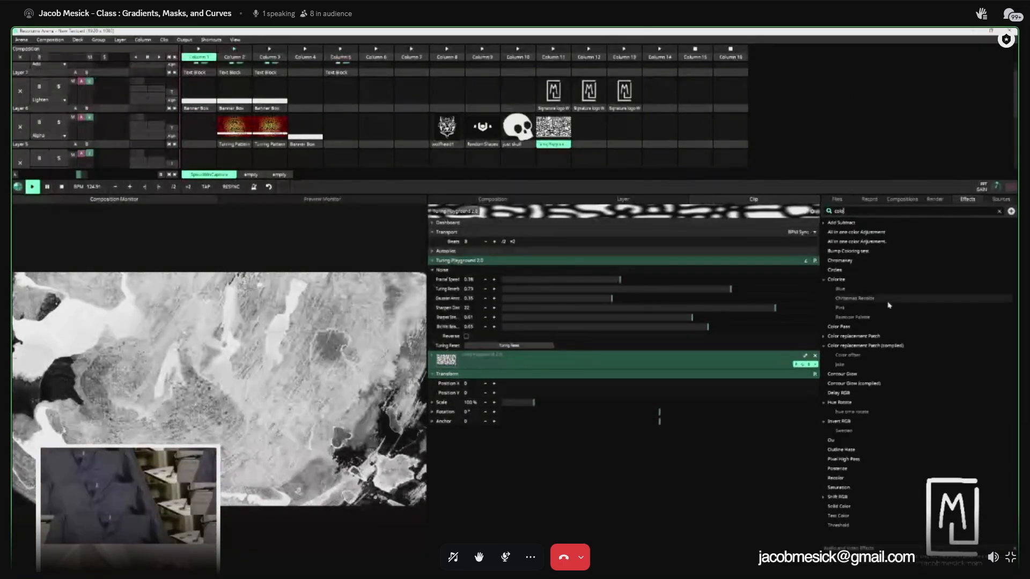
{"action": "left_click_drag", "start_coordinate": [835, 280], "coordinate": [234, 114]}
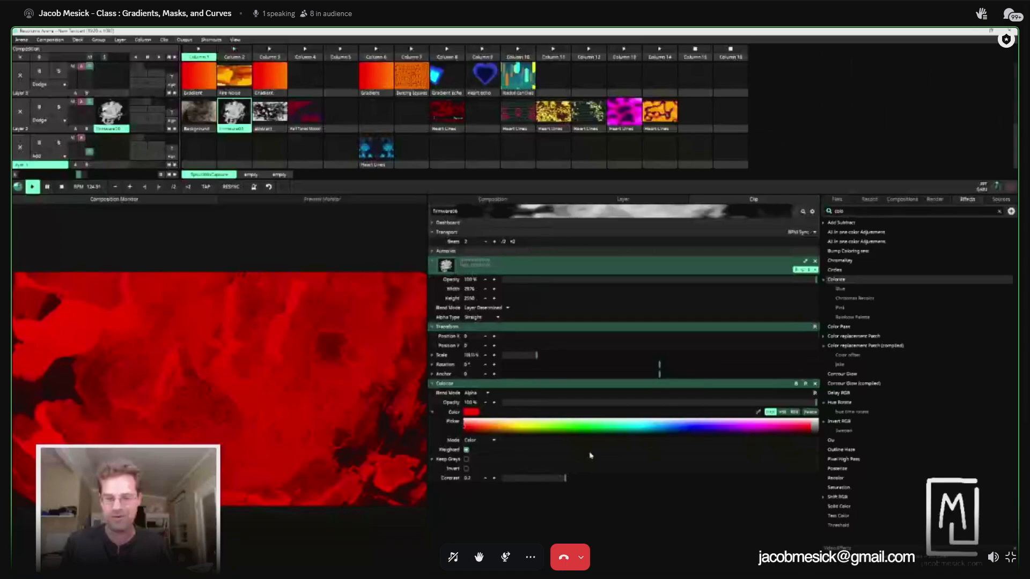
Step: Load the Plasma palette preset in the Colorize effect and set its Mode to Palette
{"action": "left_click", "coordinate": [815, 395]}
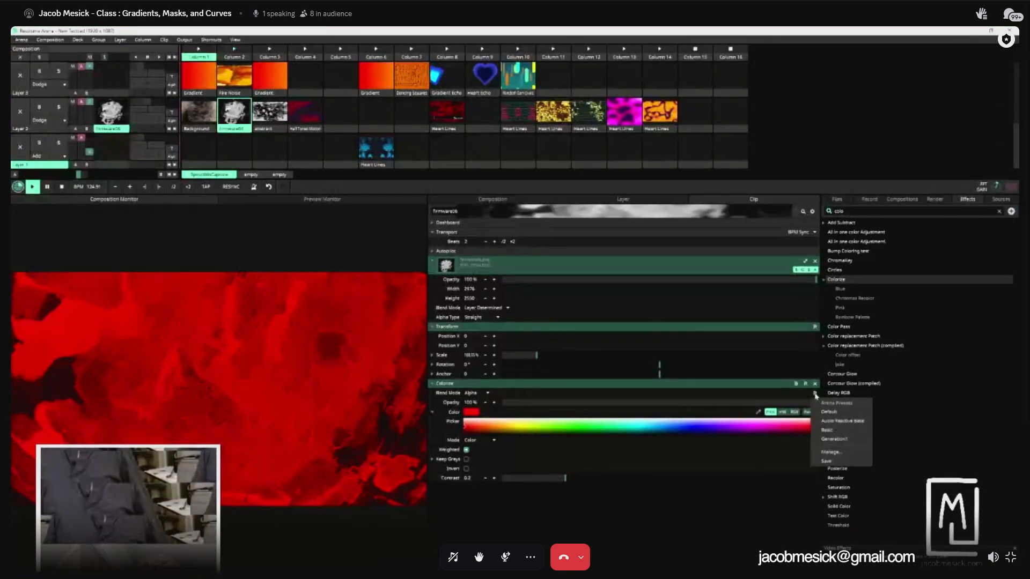
{"action": "left_click", "coordinate": [815, 396]}
{"action": "left_click", "coordinate": [810, 413]}
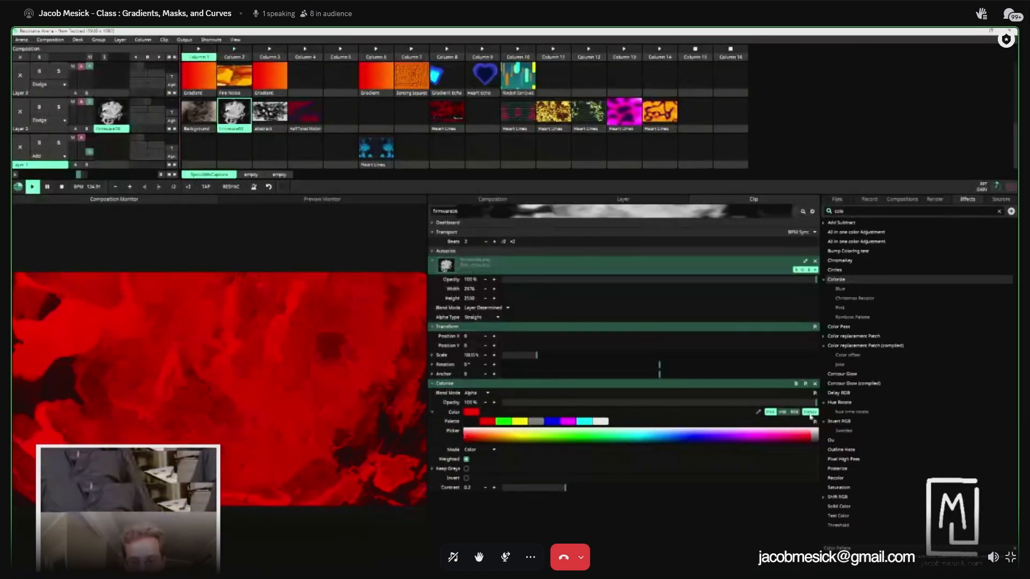
{"action": "left_click", "coordinate": [815, 422]}
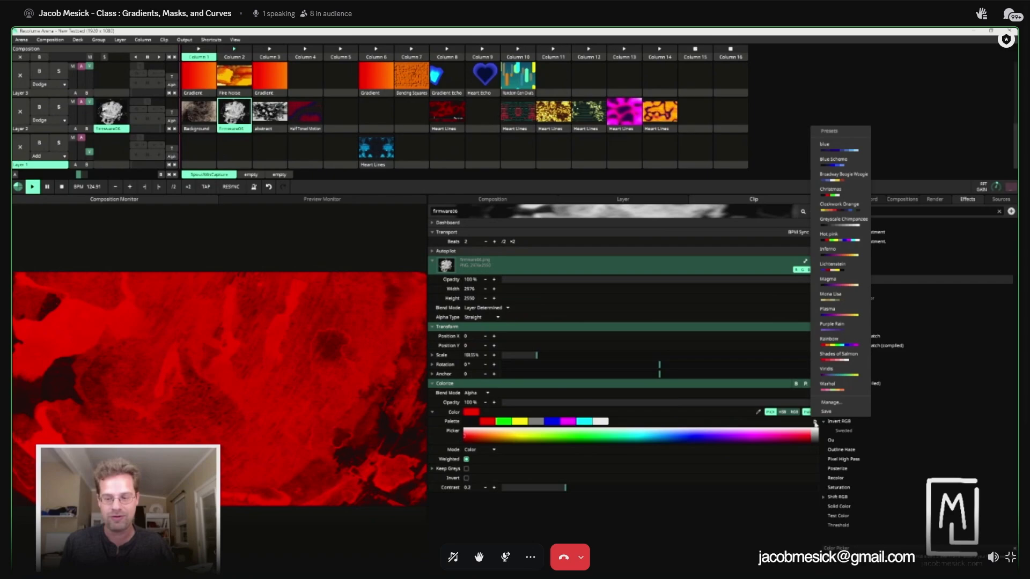
{"action": "left_click", "coordinate": [827, 318]}
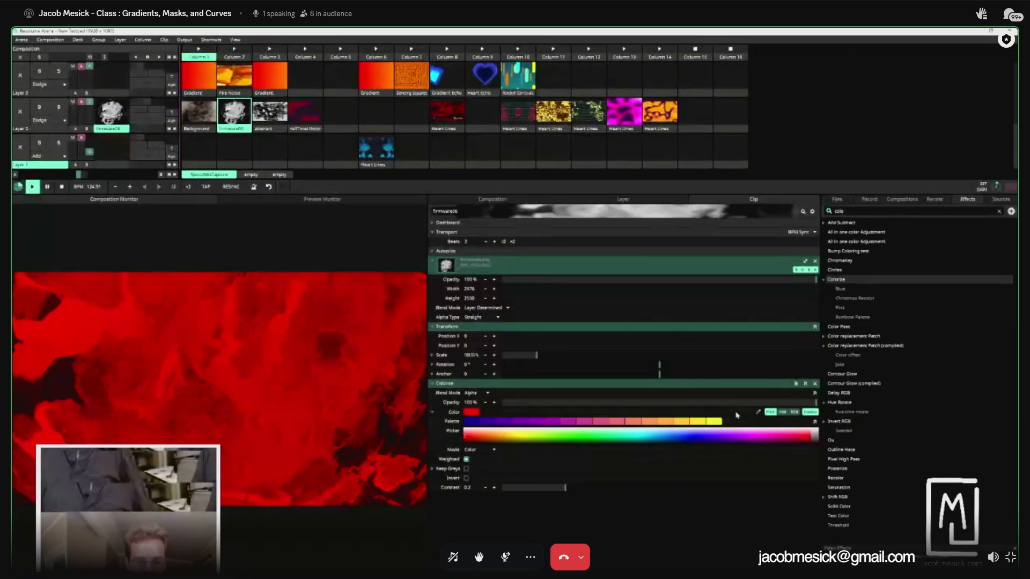
{"action": "left_click", "coordinate": [479, 449]}
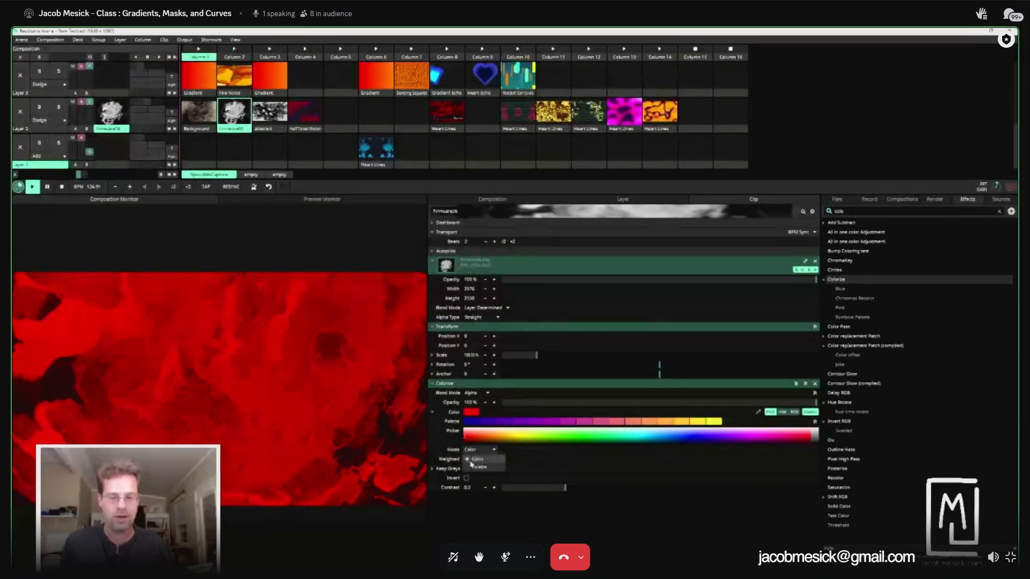
{"action": "left_click", "coordinate": [478, 467]}
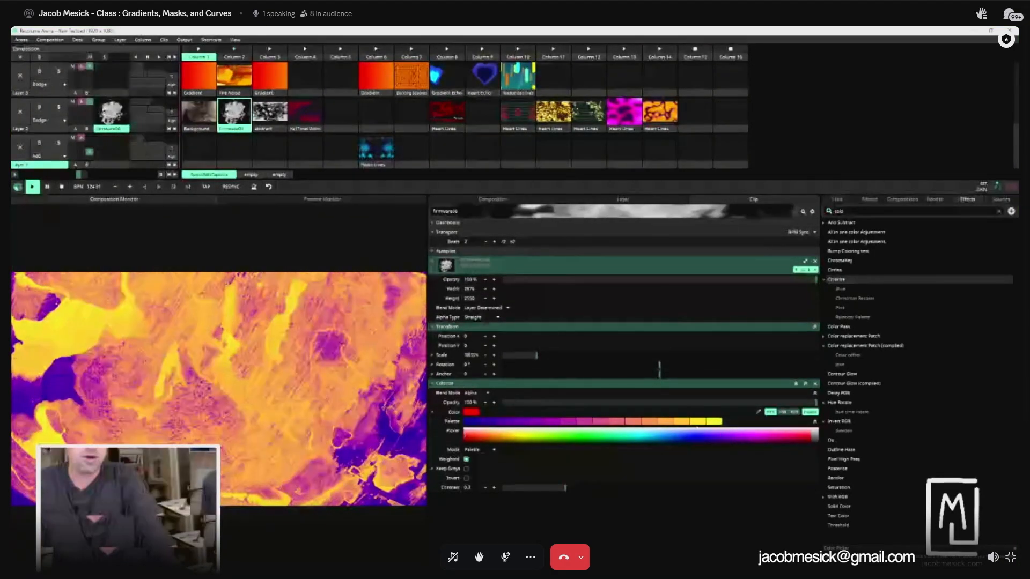
Step: Switch the Colorize palette to the Magma preset and pick its pale cream swatch as the color
{"action": "left_click", "coordinate": [813, 422]}
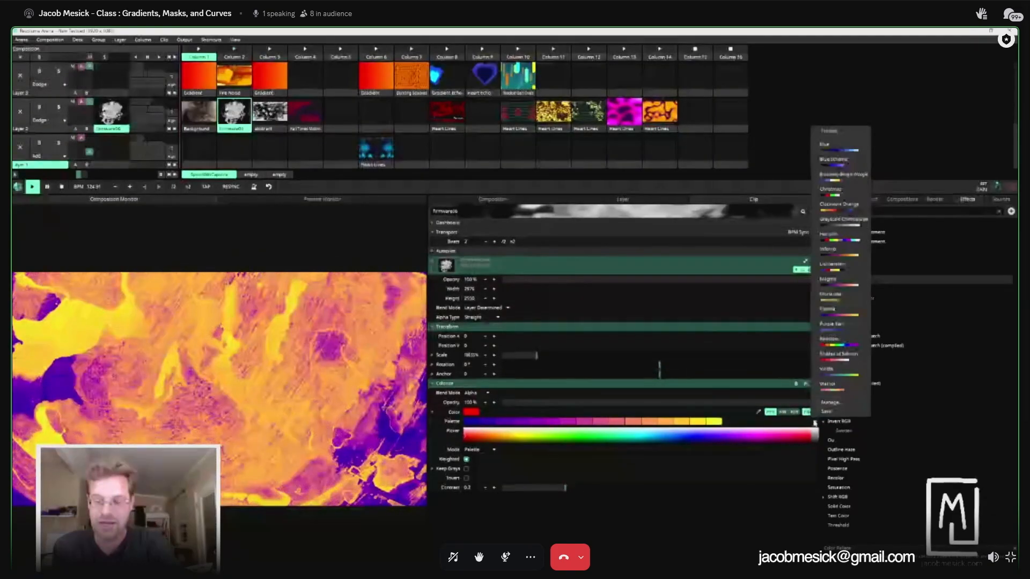
{"action": "left_click", "coordinate": [854, 285]}
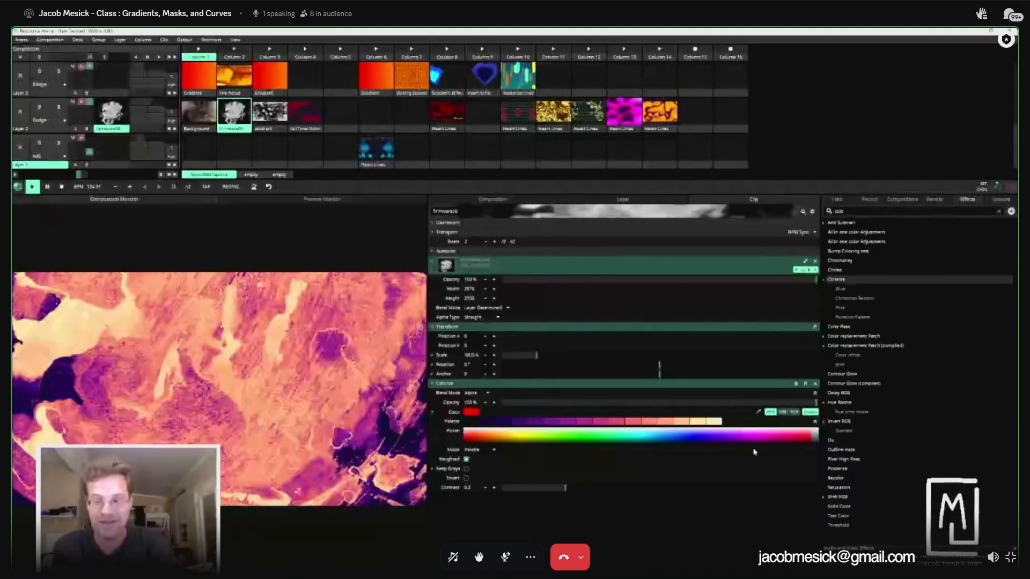
{"action": "left_click", "coordinate": [814, 422]}
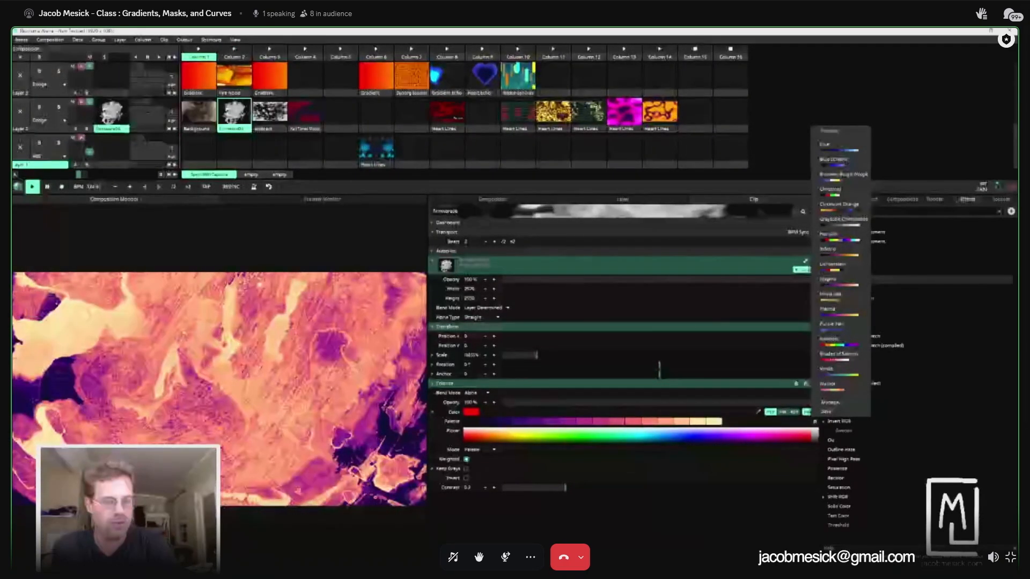
{"action": "left_click", "coordinate": [712, 424]}
{"action": "left_click", "coordinate": [710, 423]}
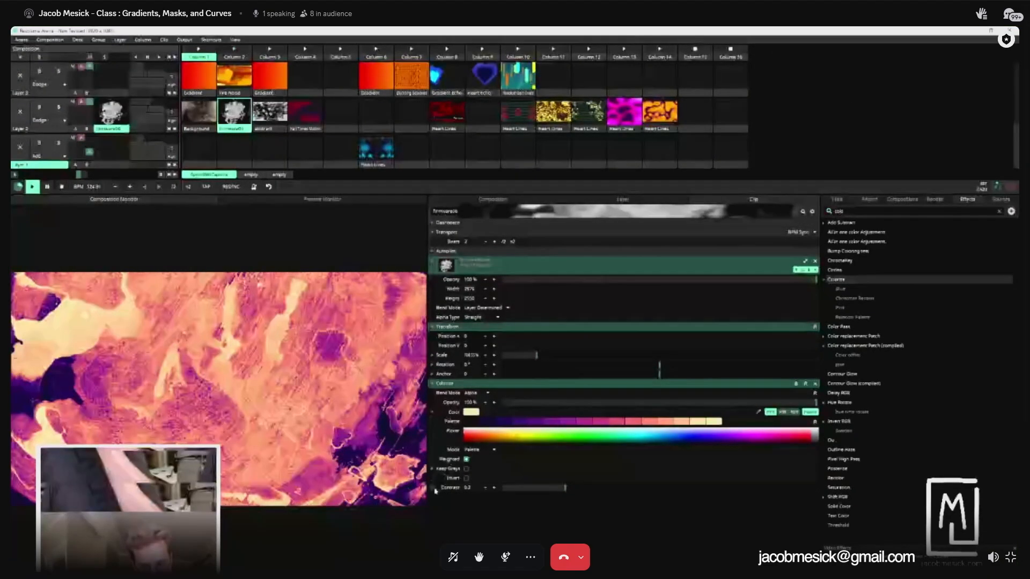
Step: Try Keep Greys on the Colorize effect, and compare Layer 2's Background clip with the colorized firmware06 clip
{"action": "left_click", "coordinate": [466, 468]}
{"action": "left_click", "coordinate": [466, 468]}
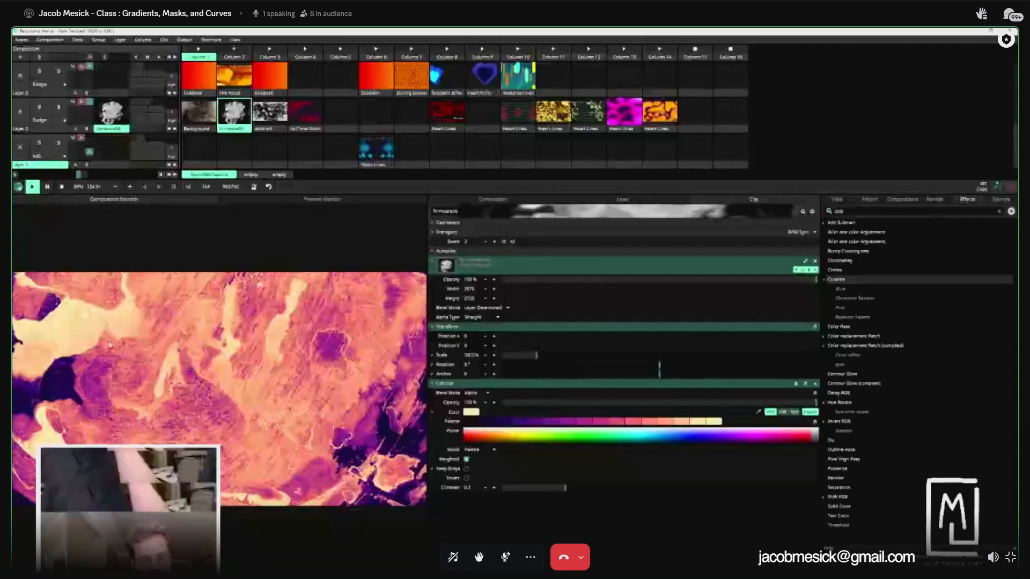
{"action": "left_click", "coordinate": [196, 109]}
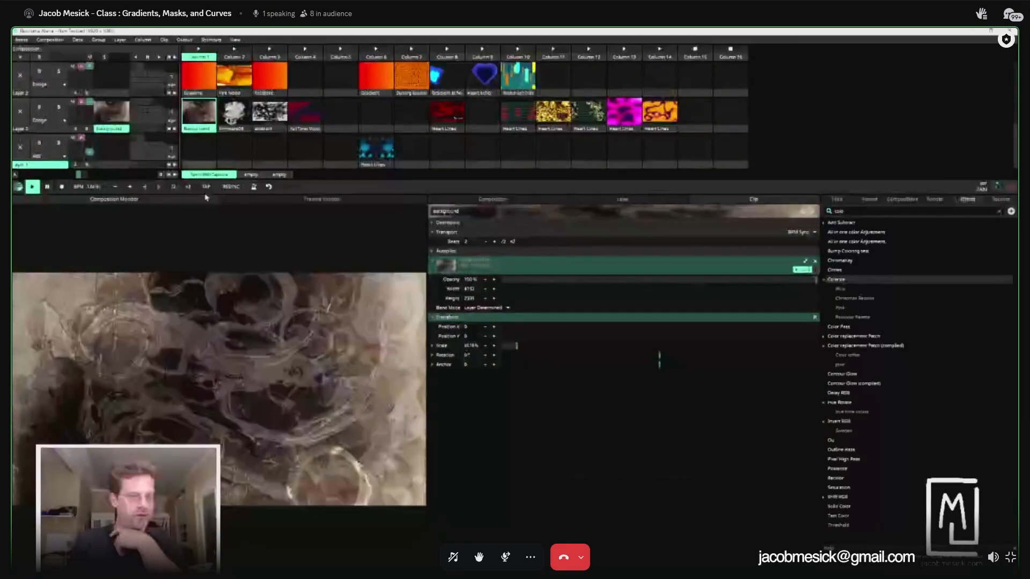
{"action": "left_click", "coordinate": [235, 111]}
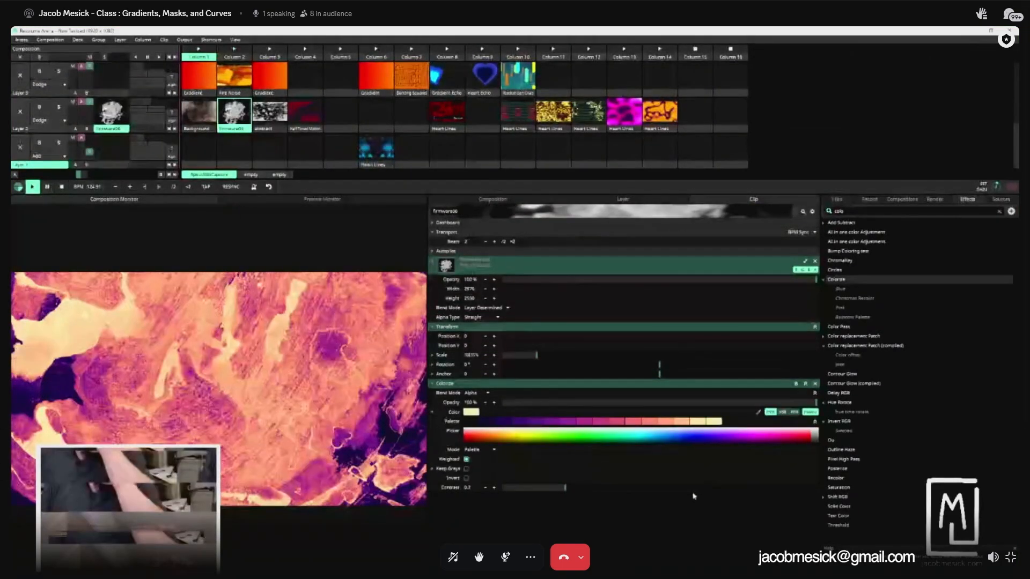
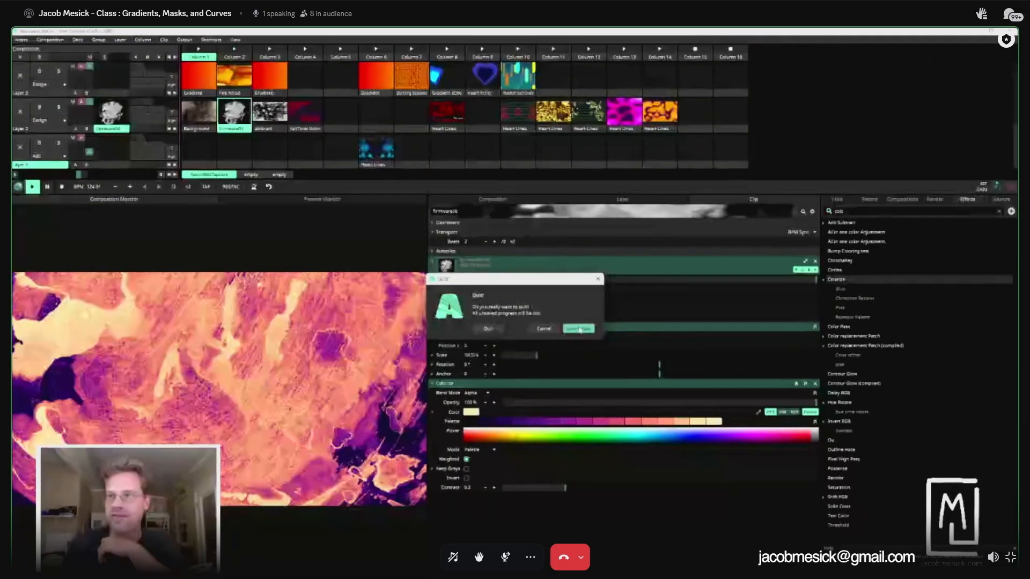
Step: Save the composition and quit Resolume Arena
{"action": "left_click", "coordinate": [543, 328]}
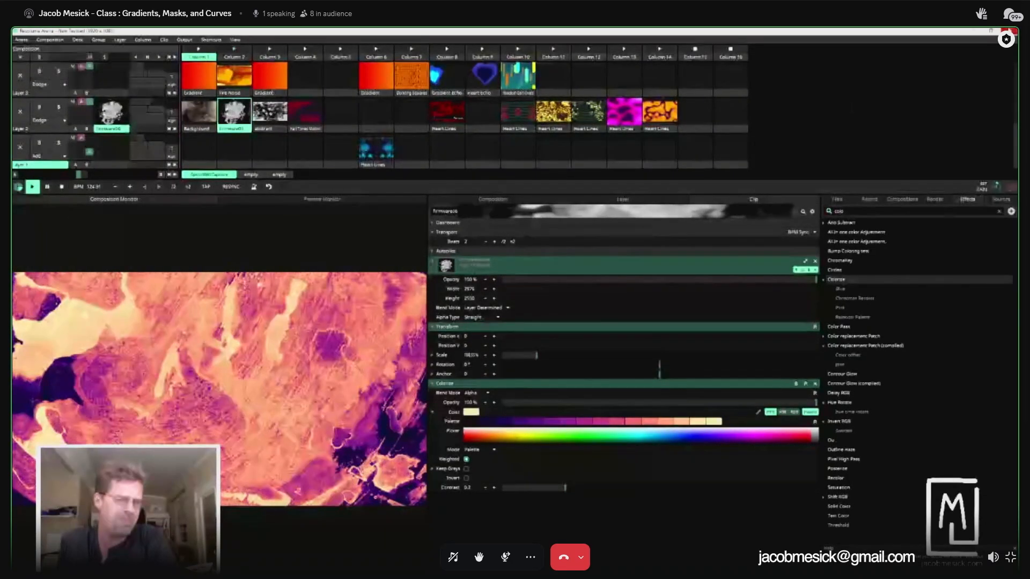
{"action": "left_click", "coordinate": [1011, 31]}
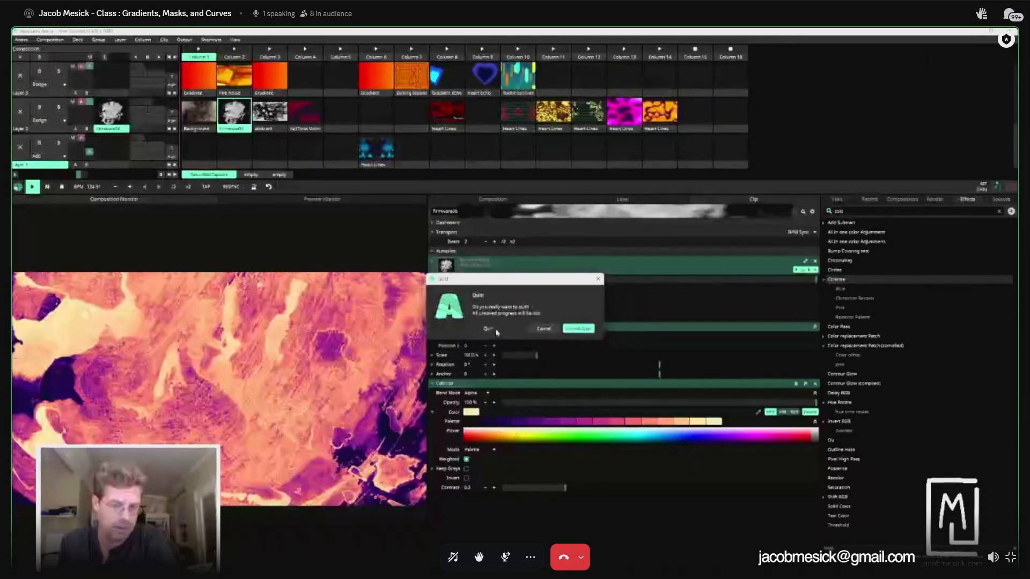
{"action": "left_click", "coordinate": [577, 330]}
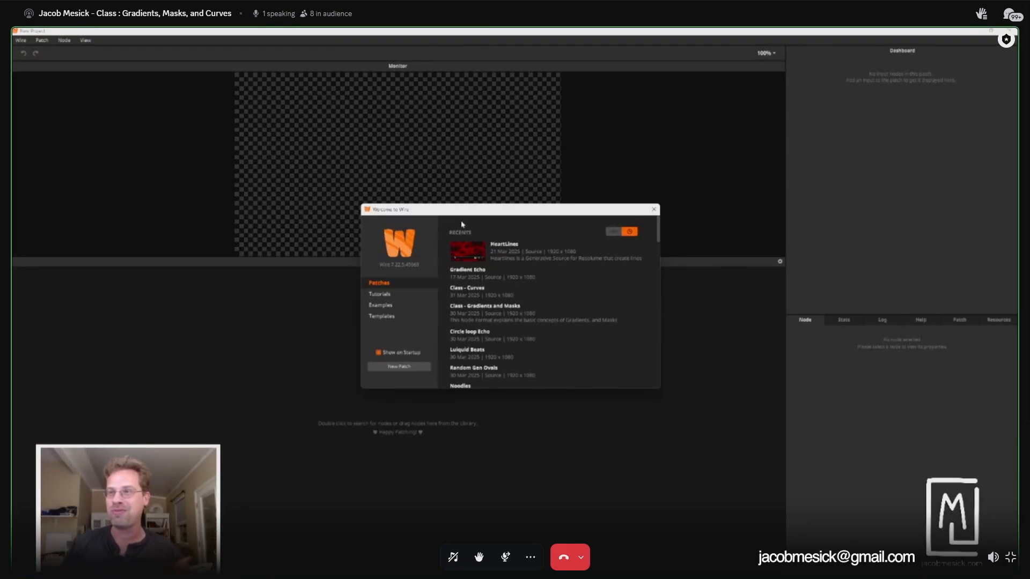
Step: Dismiss Wire's welcome window and add a Color from HSB node to the upper part of the empty patch
{"action": "left_click", "coordinate": [453, 308]}
{"action": "double_click", "coordinate": [327, 377]}
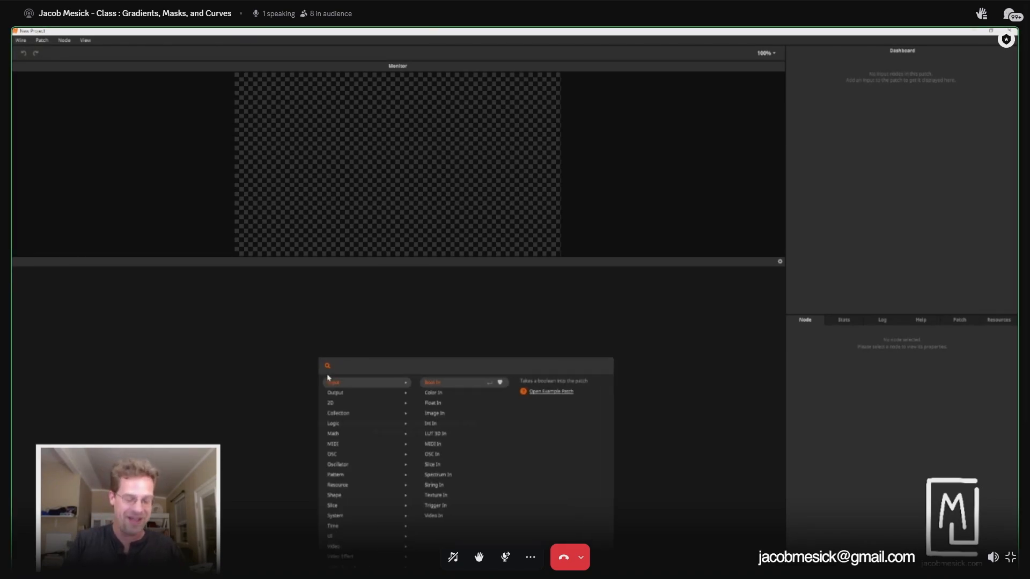
{"action": "type", "text": "h"}
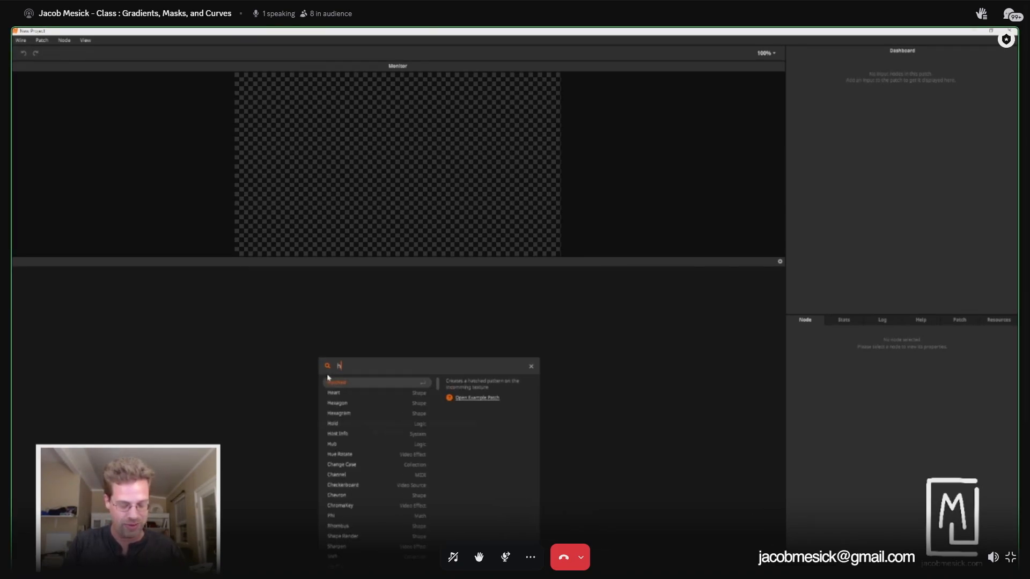
{"action": "type", "text": "sb"}
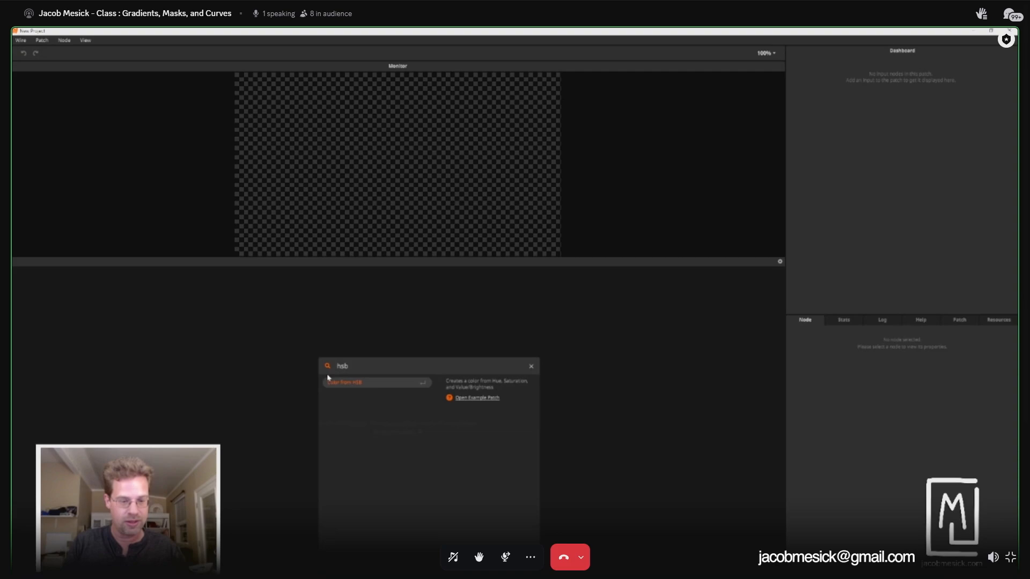
{"action": "key", "text": "Return"}
{"action": "left_click_drag", "start_coordinate": [328, 377], "coordinate": [333, 292]}
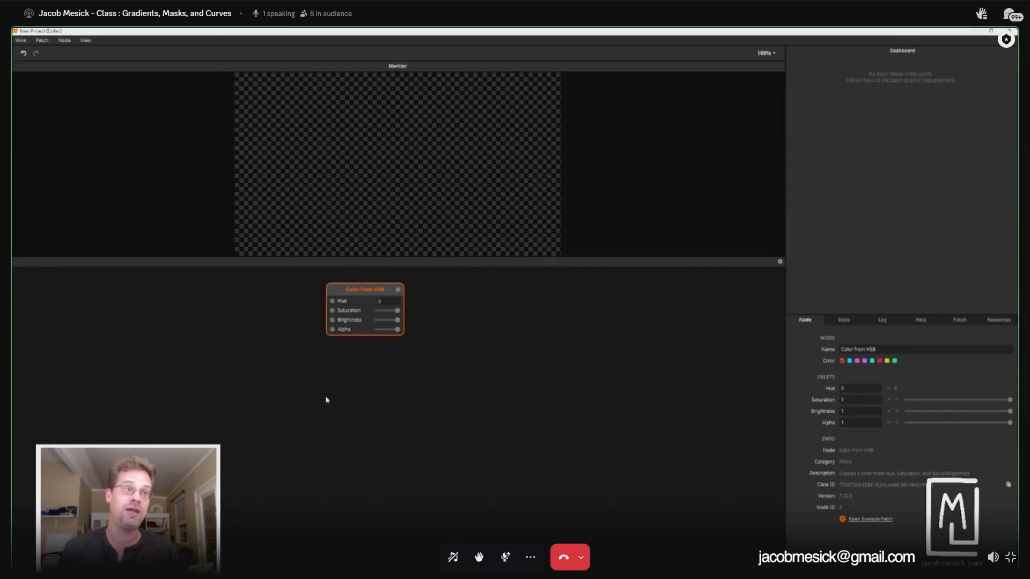
{"action": "mouse_move", "coordinate": [332, 313]}
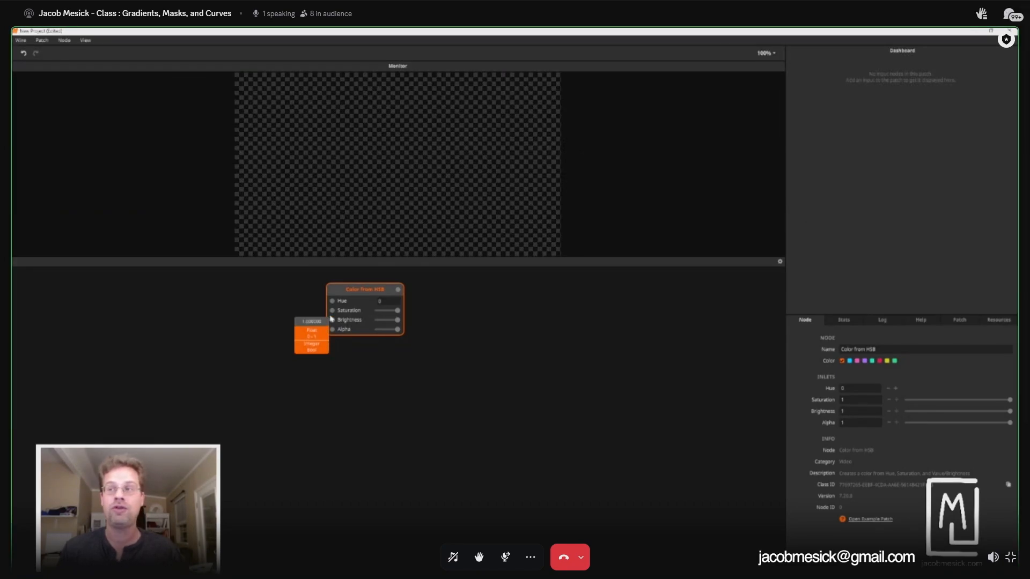
Step: Add a Solid Color node to the patch and place it just below the Color from HSB node
{"action": "double_click", "coordinate": [556, 361]}
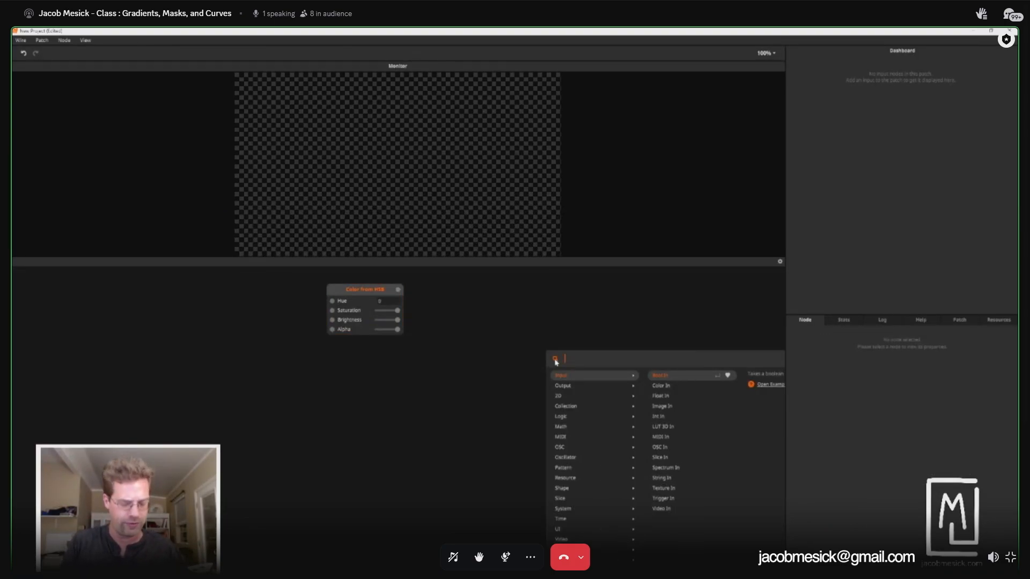
{"action": "type", "text": "solid"}
{"action": "key", "text": "Return"}
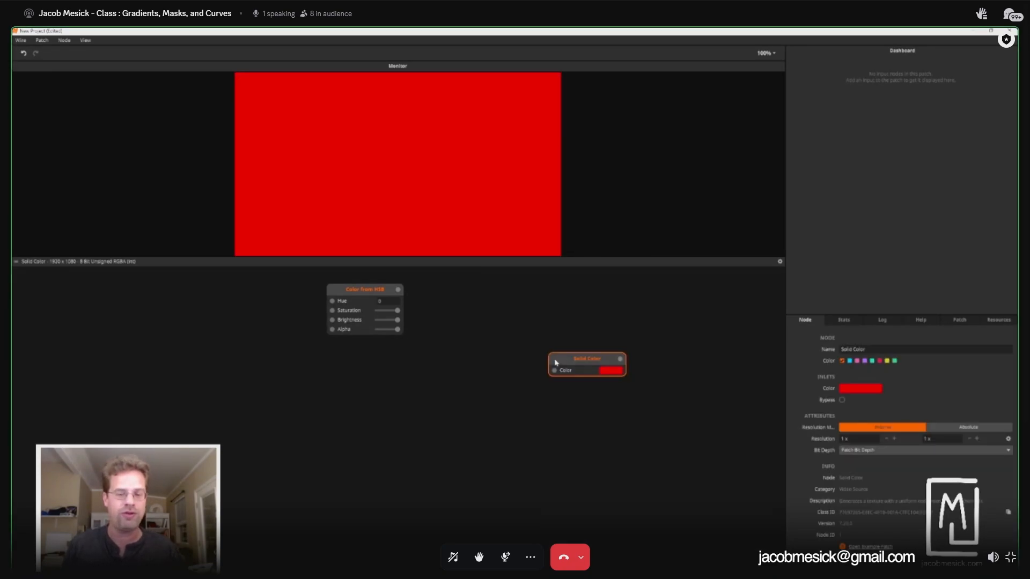
{"action": "left_click_drag", "start_coordinate": [558, 360], "coordinate": [380, 368]}
Step: Set the Solid Color node's color to the mid-grey palette swatch
{"action": "left_click", "coordinate": [860, 389]}
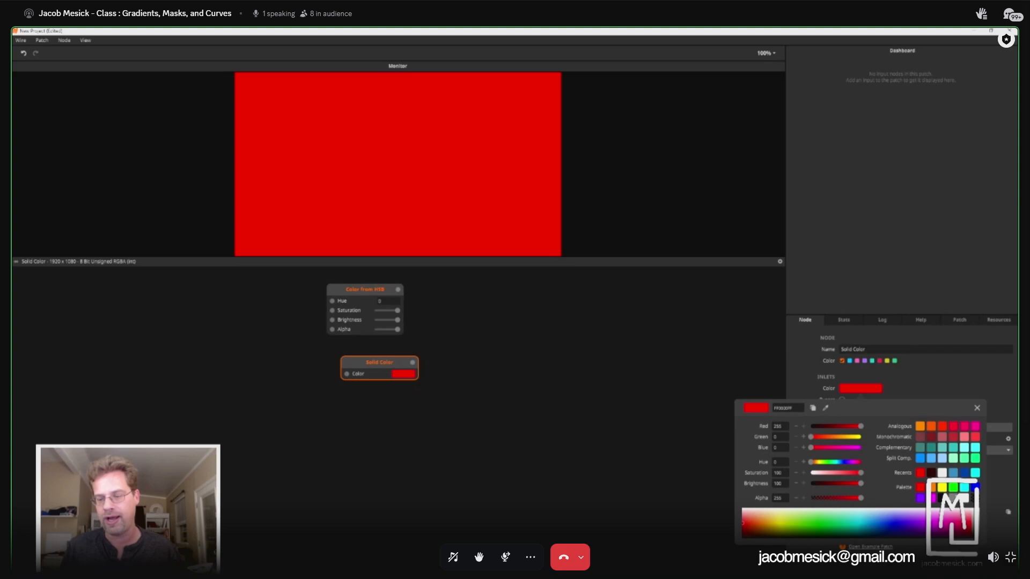
{"action": "left_click", "coordinate": [953, 499]}
{"action": "left_click", "coordinate": [481, 428]}
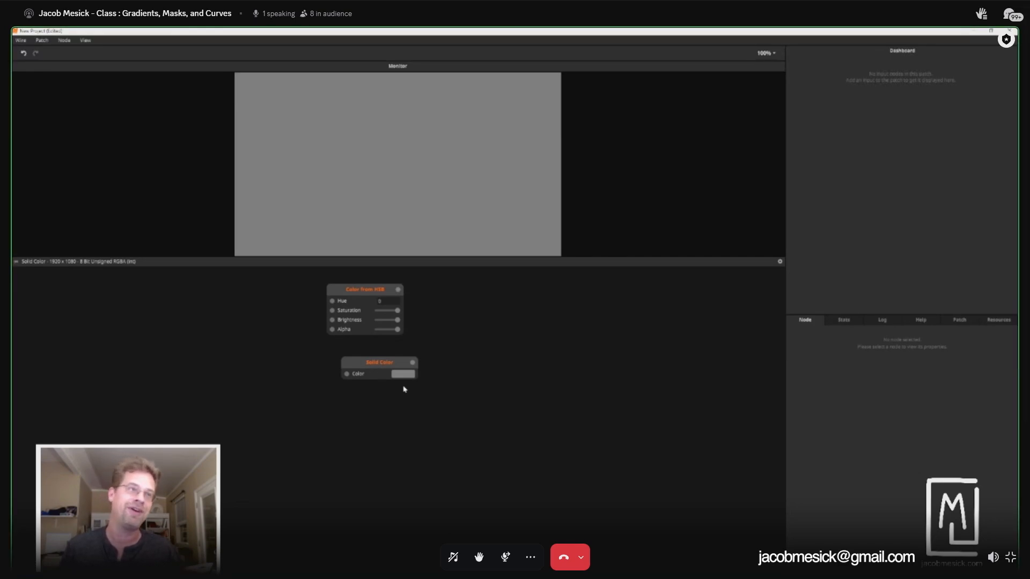
Step: Rearrange the two nodes so that Solid Color sits above Color from HSB
{"action": "left_click_drag", "start_coordinate": [364, 370], "coordinate": [474, 326]}
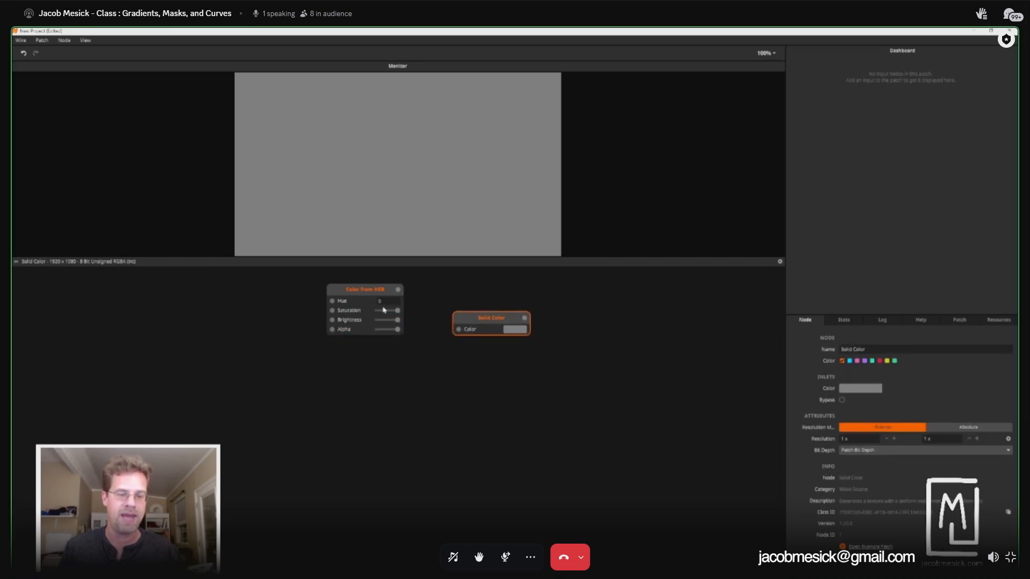
{"action": "left_click_drag", "start_coordinate": [357, 289], "coordinate": [391, 402]}
{"action": "left_click_drag", "start_coordinate": [491, 320], "coordinate": [401, 343]}
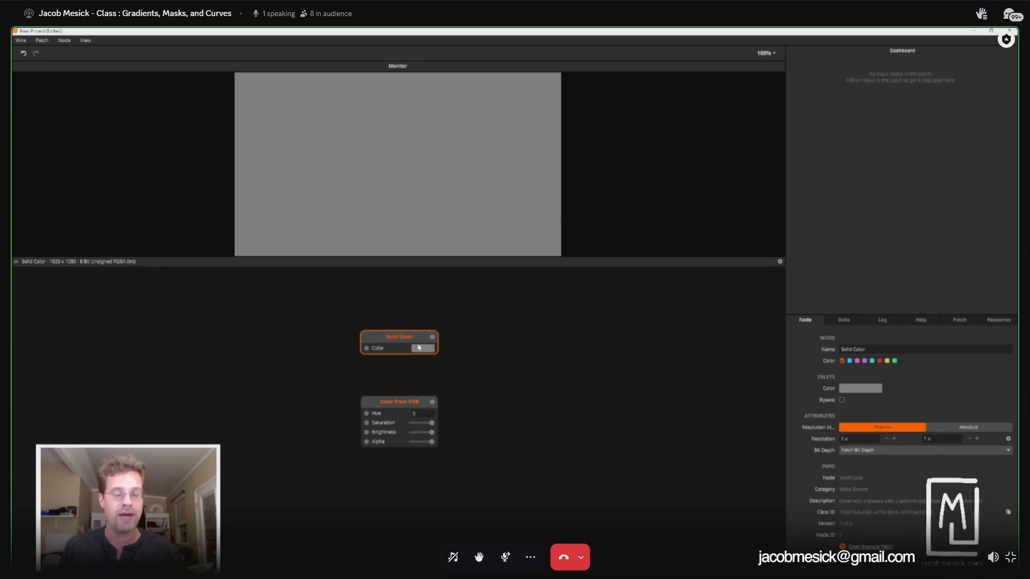
Step: Inspect the Solid Color node's color values, and add a Float4 node feeding its Color inlet
{"action": "left_click", "coordinate": [420, 348]}
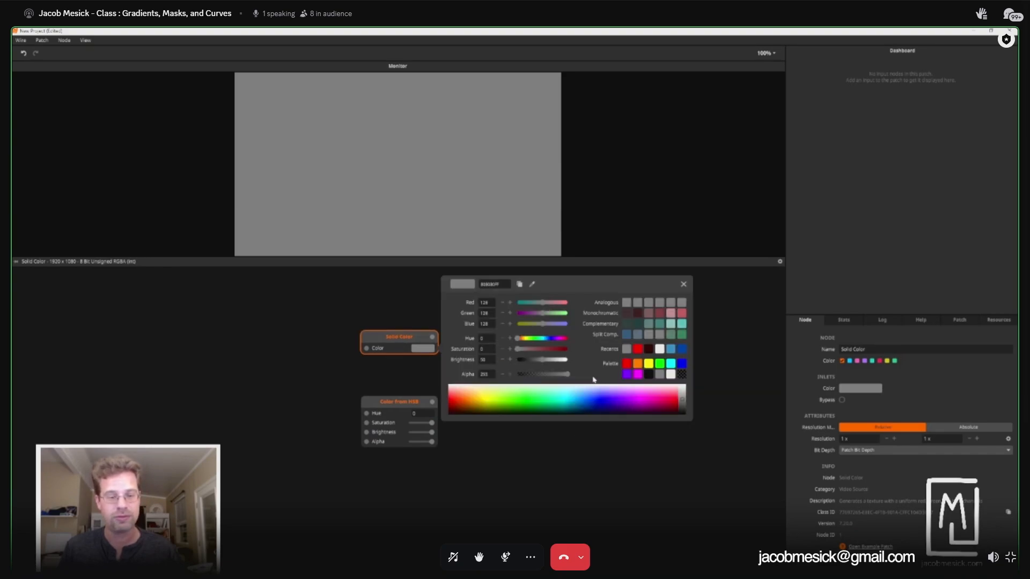
{"action": "right_click", "coordinate": [367, 350]}
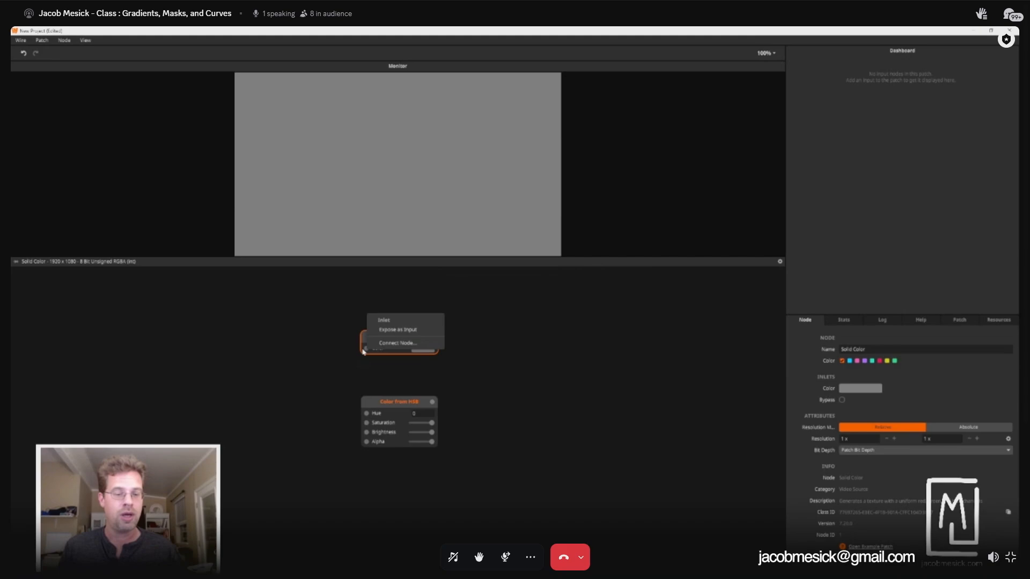
{"action": "left_click", "coordinate": [327, 353]}
{"action": "double_click", "coordinate": [328, 353]}
{"action": "type", "text": "floa"}
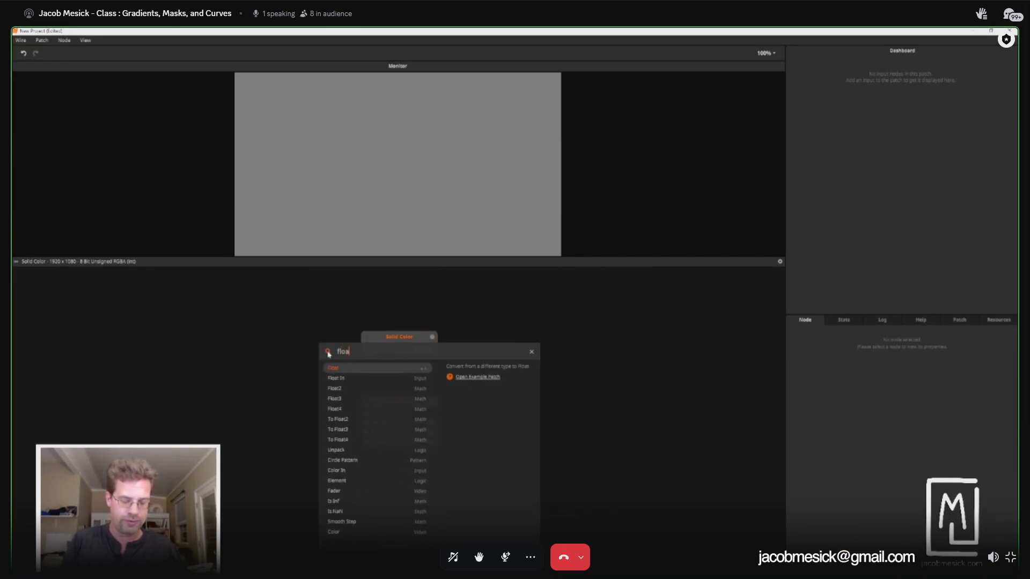
{"action": "type", "text": "t4"}
{"action": "key", "text": "Return"}
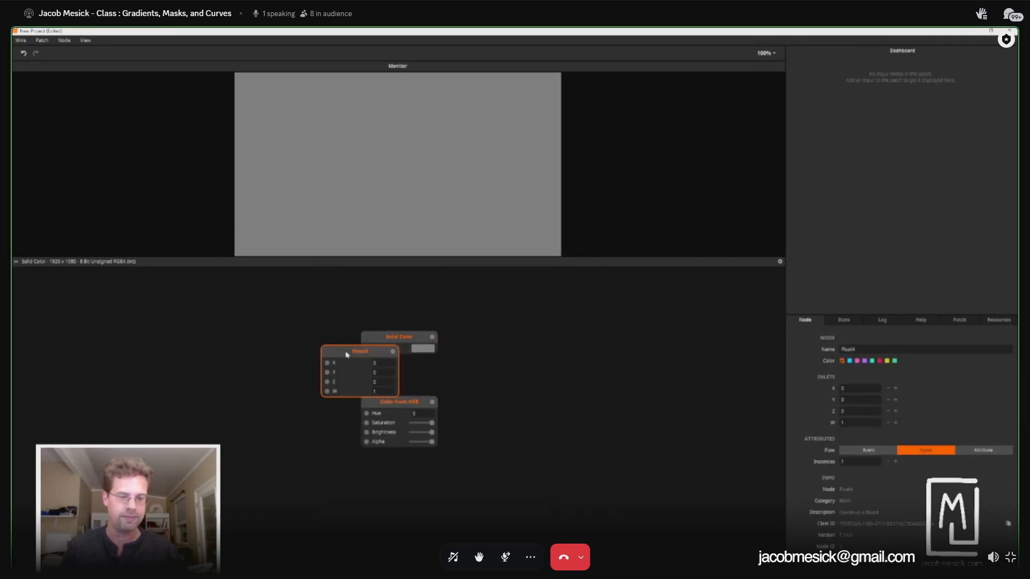
{"action": "left_click_drag", "start_coordinate": [346, 354], "coordinate": [370, 350]}
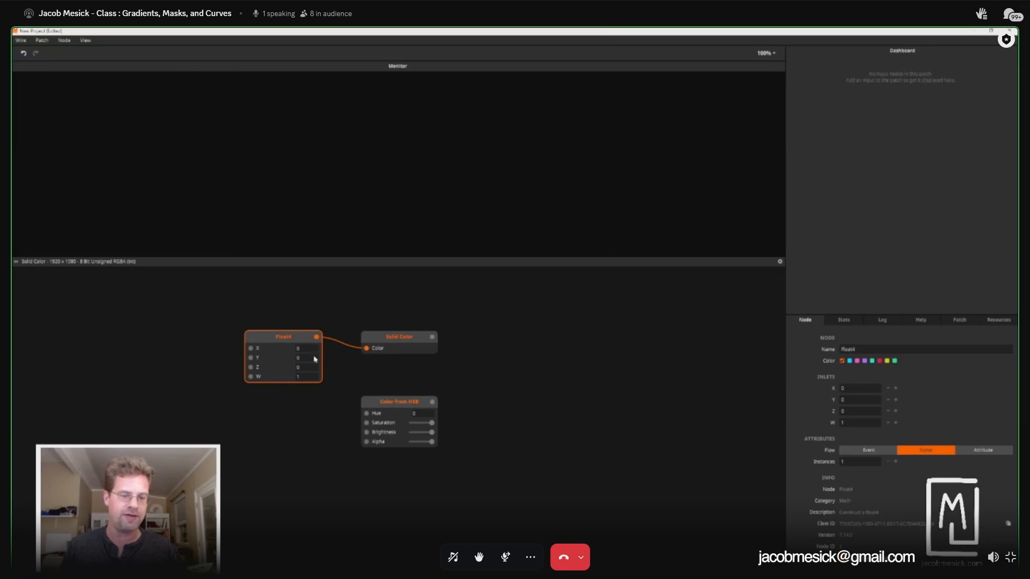
Step: Set the Float4 node's X, Y, Z and W to 9, 1, 11 and 1.1, and line it up with Solid Color
{"action": "left_click_drag", "start_coordinate": [299, 351], "coordinate": [308, 323]}
{"action": "left_click_drag", "start_coordinate": [303, 378], "coordinate": [297, 357]}
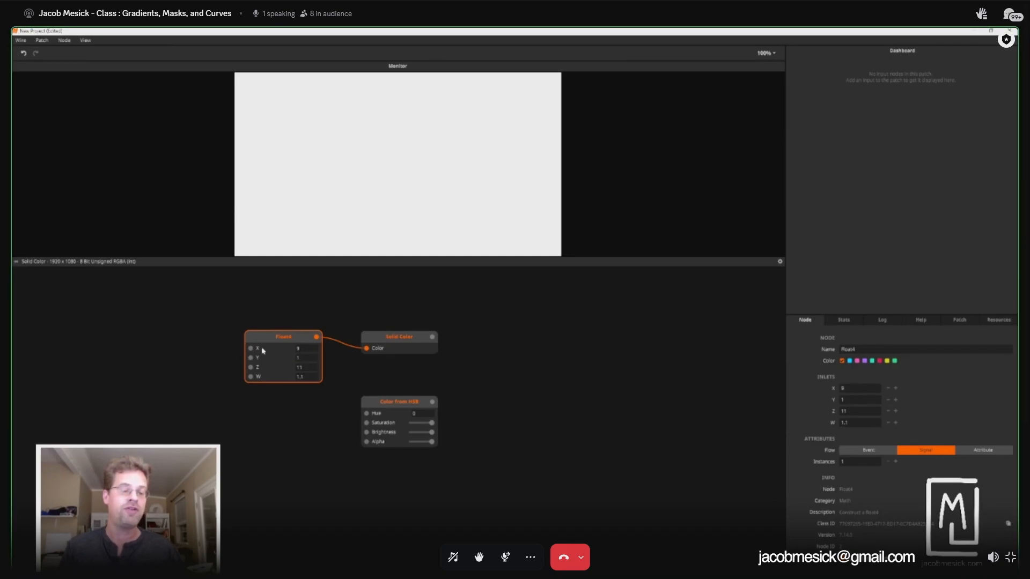
{"action": "left_click_drag", "start_coordinate": [289, 340], "coordinate": [302, 348]}
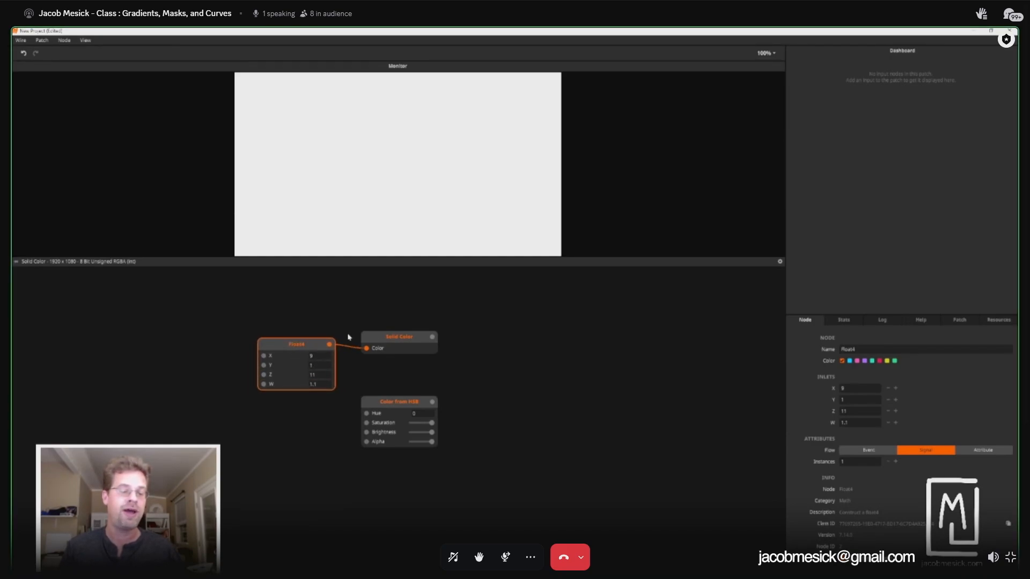
{"action": "left_click_drag", "start_coordinate": [379, 340], "coordinate": [396, 335]}
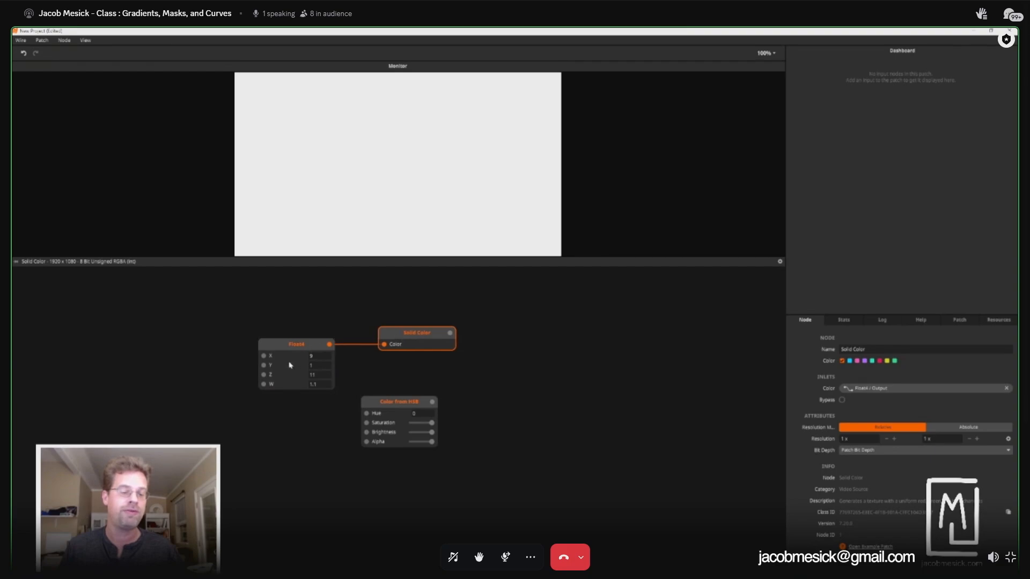
Step: Set the Float4 node's X to 0.15, Y to 0.15 and Z to 0.46 for a dark blue
{"action": "left_click", "coordinate": [320, 357]}
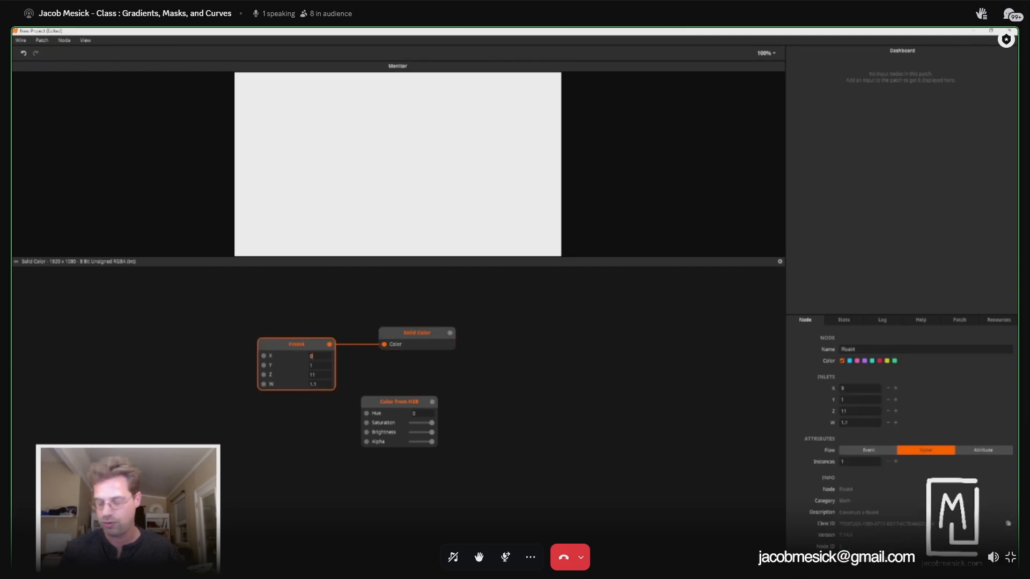
{"action": "type", "text": "0.15"}
{"action": "key", "text": "Return"}
{"action": "left_click", "coordinate": [313, 365]}
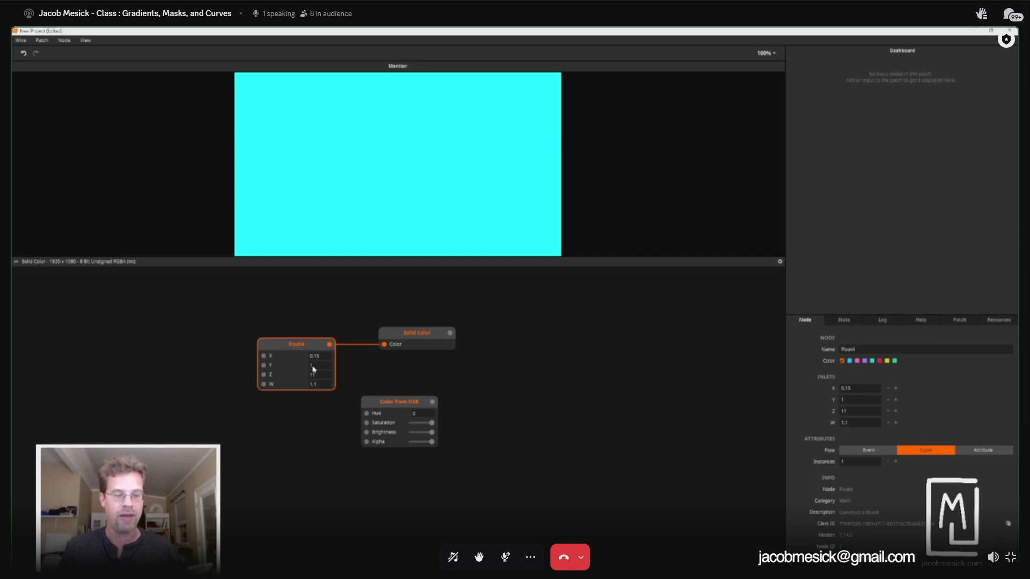
{"action": "type", "text": ".15"}
{"action": "key", "text": "Return"}
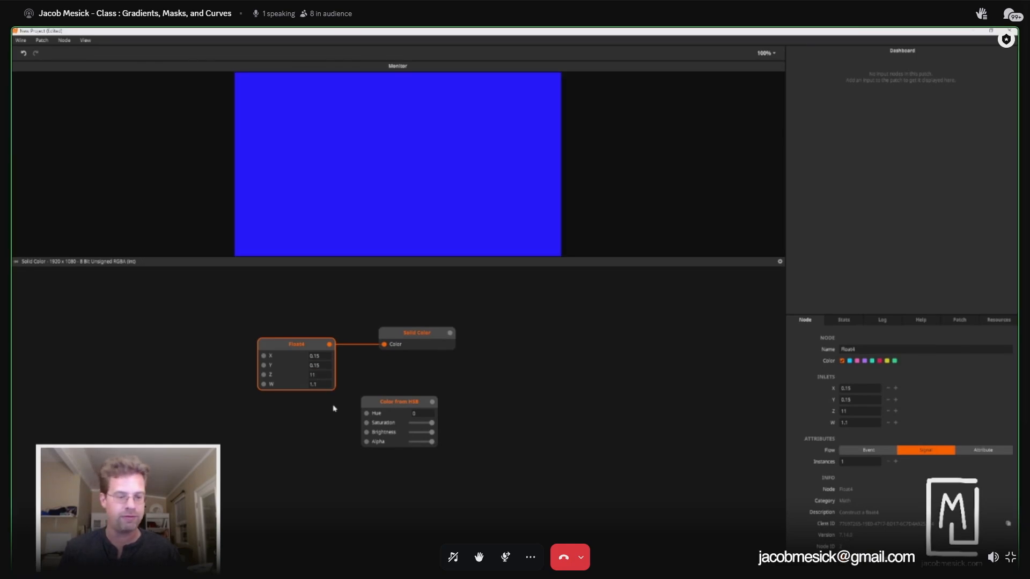
{"action": "left_click", "coordinate": [317, 377]}
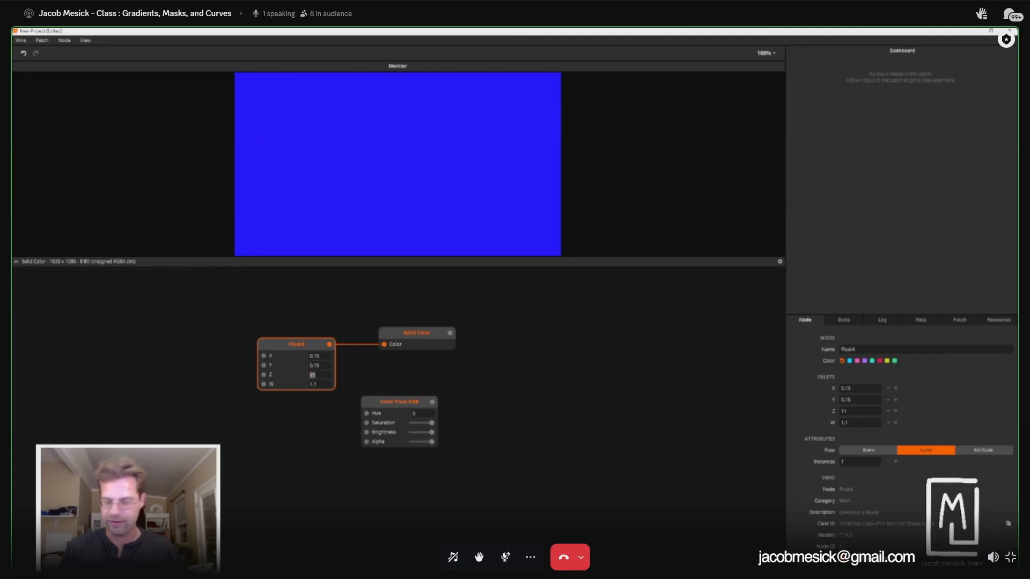
{"action": "type", "text": ".45"}
{"action": "key", "text": "Return"}
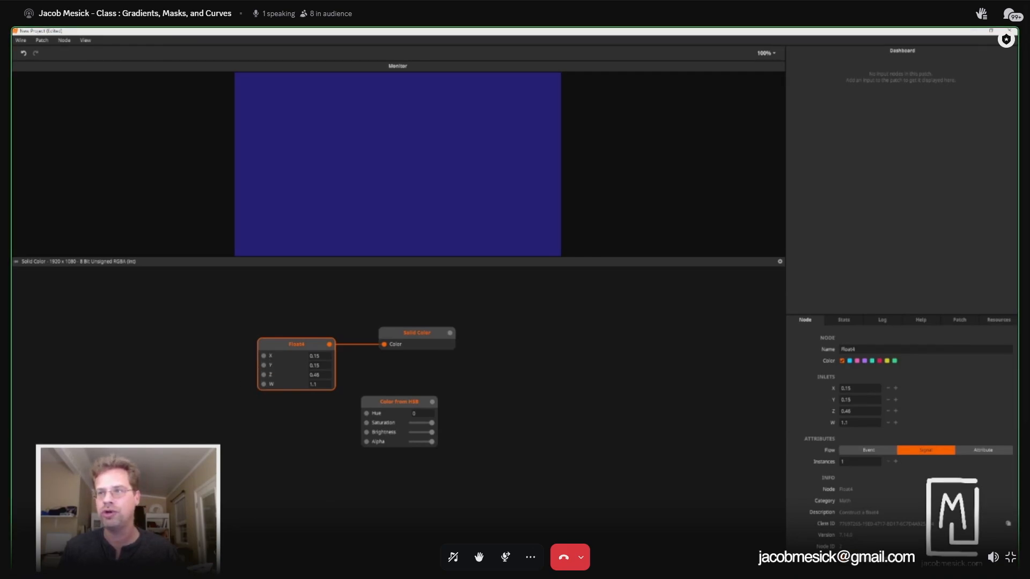
Step: Reposition the Color from HSB node in the free space below the Solid Color node
{"action": "left_click_drag", "start_coordinate": [387, 425], "coordinate": [388, 467]}
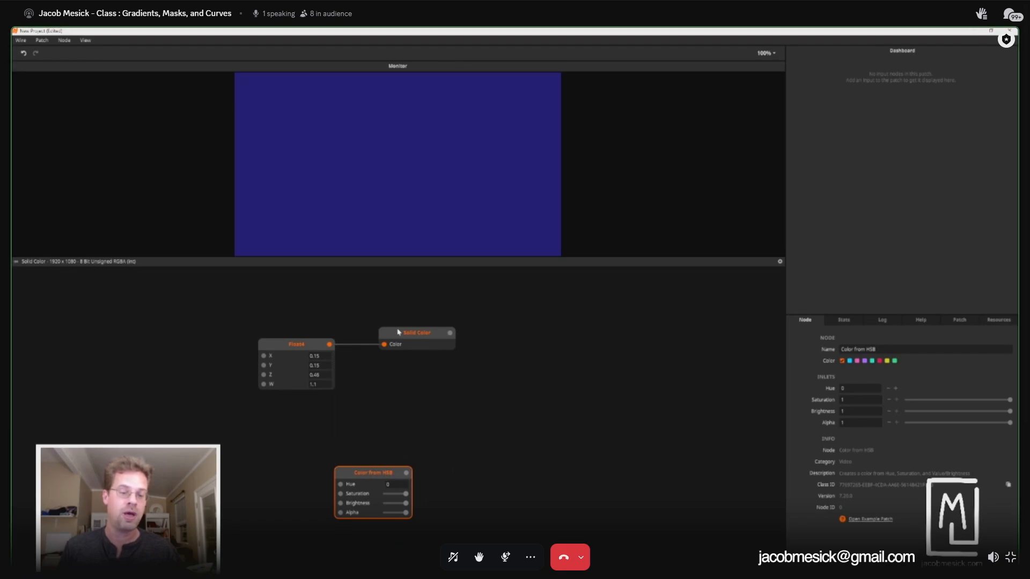
{"action": "left_click_drag", "start_coordinate": [375, 470], "coordinate": [535, 354]}
{"action": "left_click_drag", "start_coordinate": [450, 333], "coordinate": [422, 424]}
{"action": "left_click", "coordinate": [381, 423]}
{"action": "left_click_drag", "start_coordinate": [521, 361], "coordinate": [404, 437]}
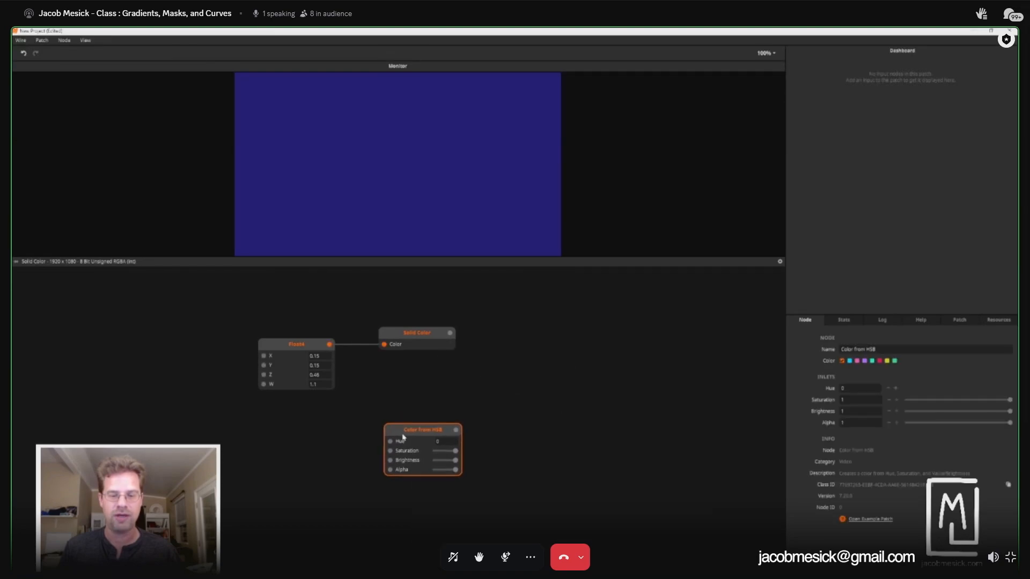
Step: Add a Texture from Data node and feed it from the Color from HSB output
{"action": "double_click", "coordinate": [529, 421]}
{"action": "type", "text": "doat"}
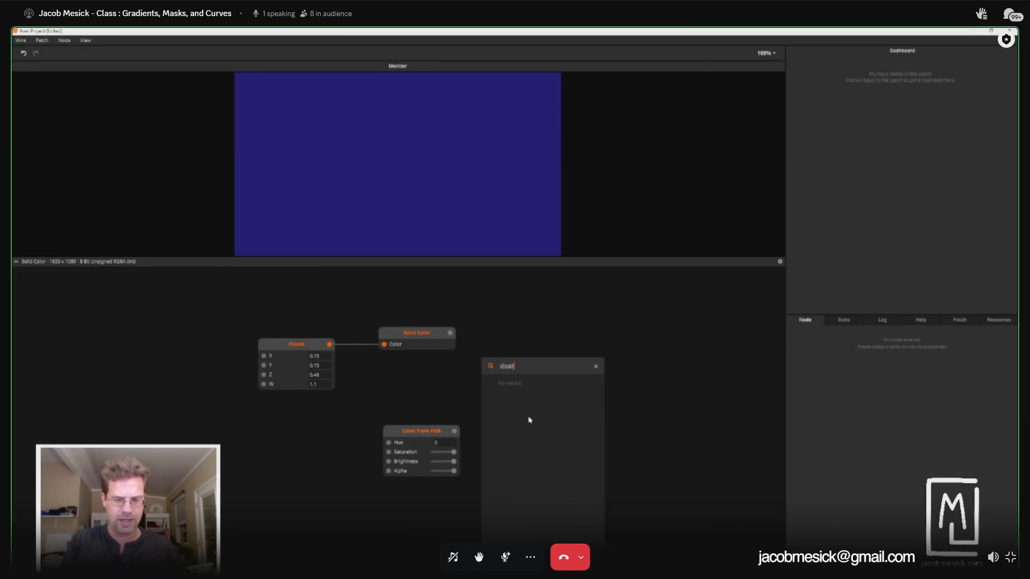
{"action": "key", "text": "BackSpace"}
{"action": "key", "text": "BackSpace"}
{"action": "key", "text": "BackSpace"}
{"action": "type", "text": "ata"}
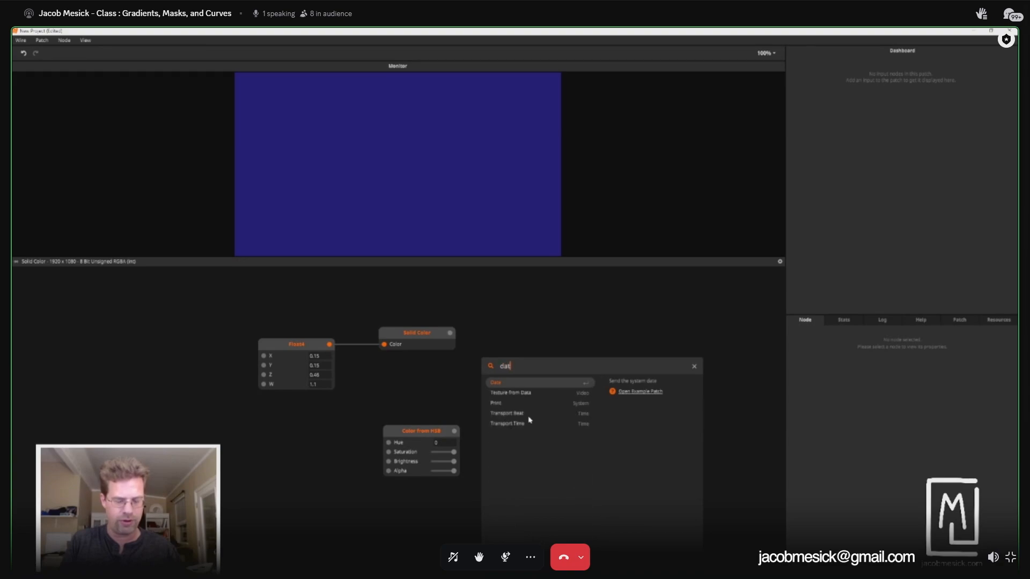
{"action": "left_click", "coordinate": [529, 420]}
{"action": "left_click_drag", "start_coordinate": [454, 431], "coordinate": [552, 362]}
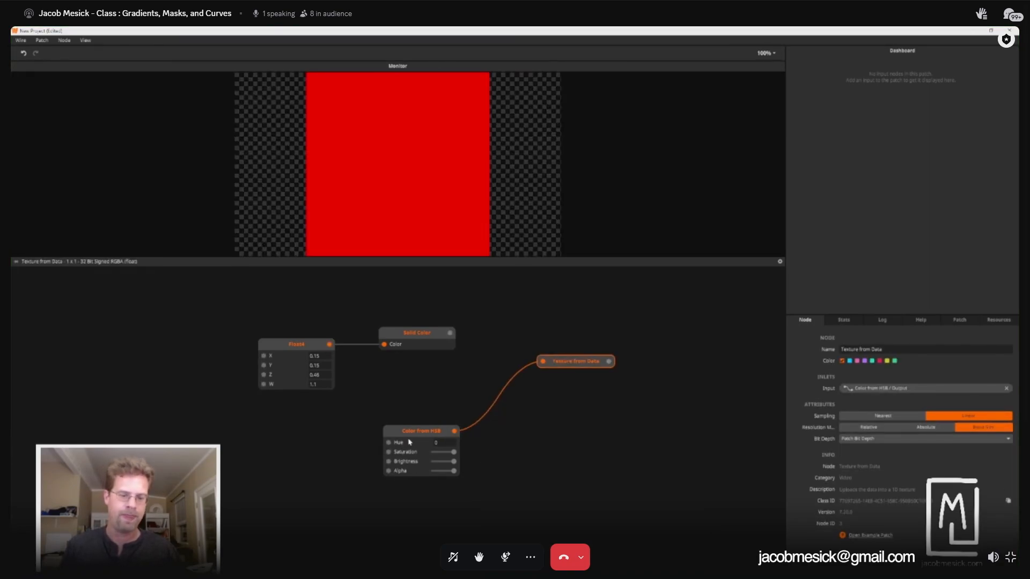
Step: Set Texture from Data's resolution mode to Relative after trying Absolute, and arrange the Float4 and Color from HSB chains in separate rows
{"action": "left_click_drag", "start_coordinate": [410, 443], "coordinate": [427, 378]}
{"action": "left_click_drag", "start_coordinate": [574, 362], "coordinate": [547, 367]}
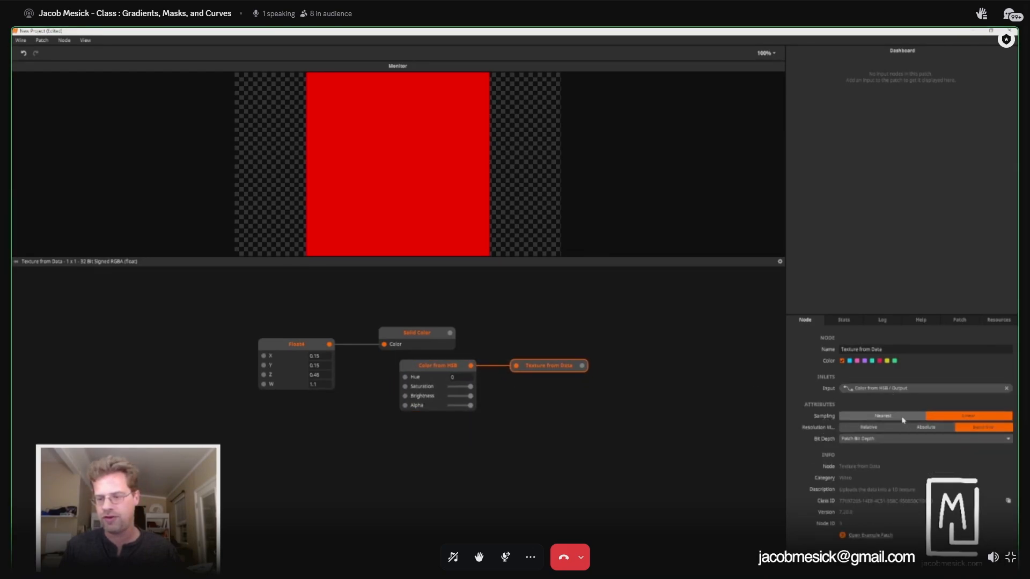
{"action": "left_click", "coordinate": [927, 427]}
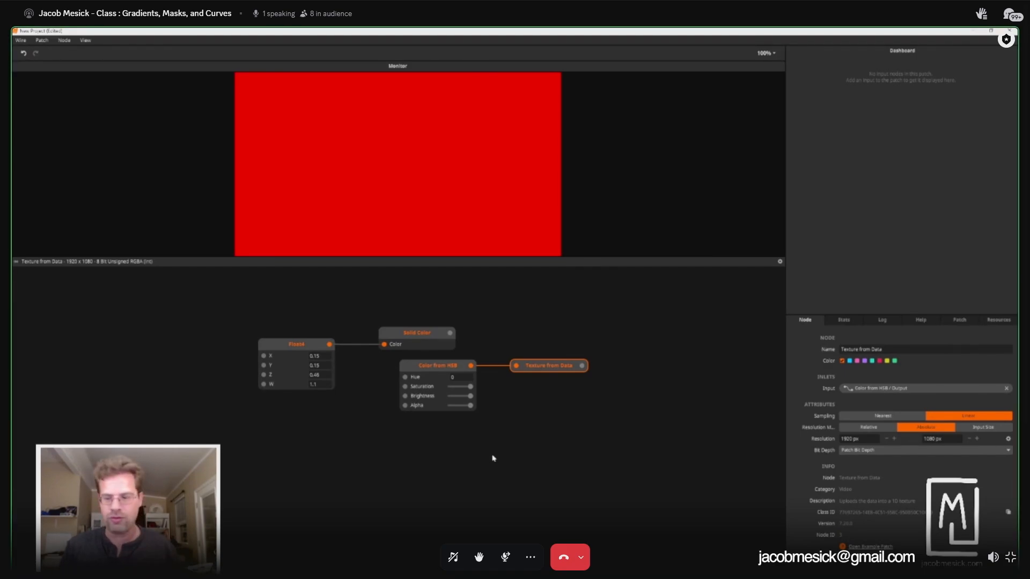
{"action": "left_click", "coordinate": [870, 427]}
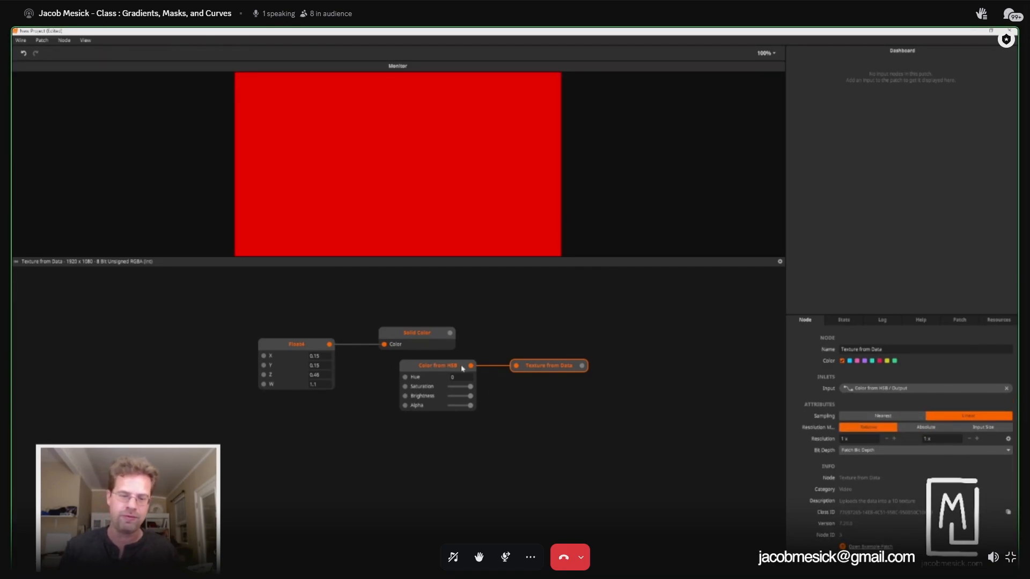
{"action": "left_click_drag", "start_coordinate": [462, 369], "coordinate": [442, 369]}
{"action": "left_click_drag", "start_coordinate": [551, 370], "coordinate": [527, 369]}
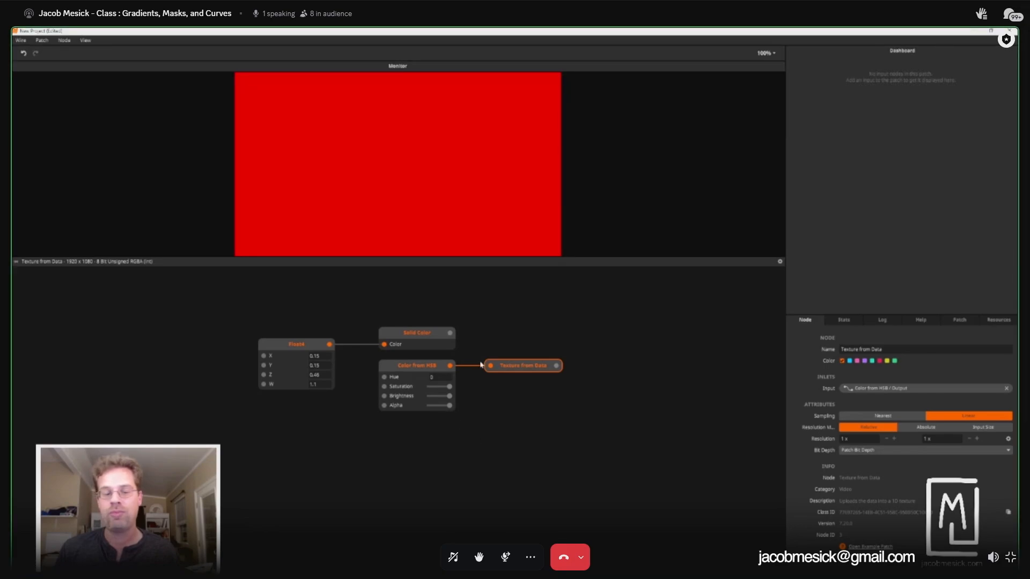
{"action": "left_click_drag", "start_coordinate": [418, 369], "coordinate": [420, 403]}
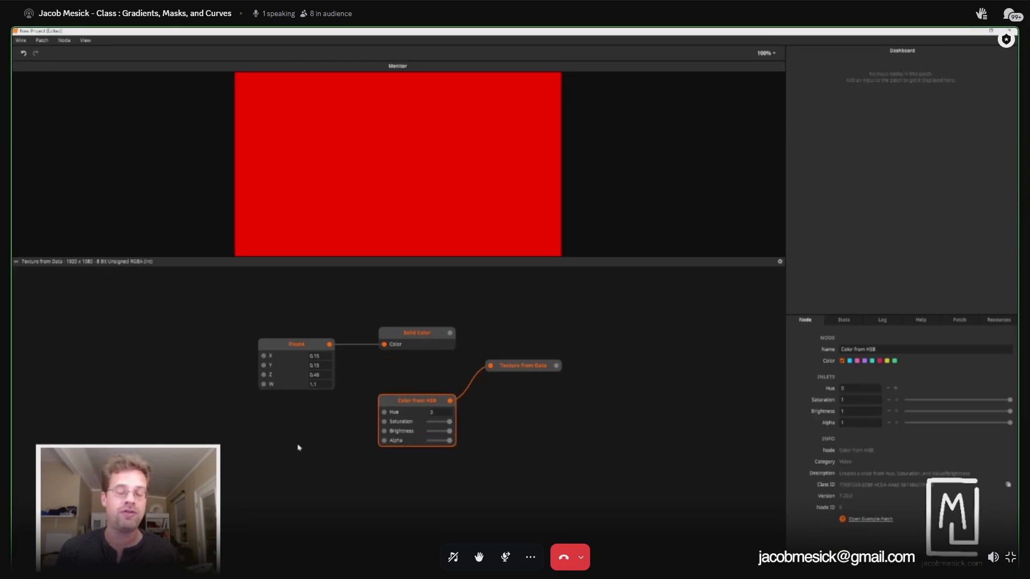
{"action": "mouse_move", "coordinate": [282, 345]}
{"action": "left_mouse_down"}
{"action": "mouse_move", "coordinate": [274, 314]}
{"action": "mouse_move", "coordinate": [289, 333]}
{"action": "left_mouse_up"}
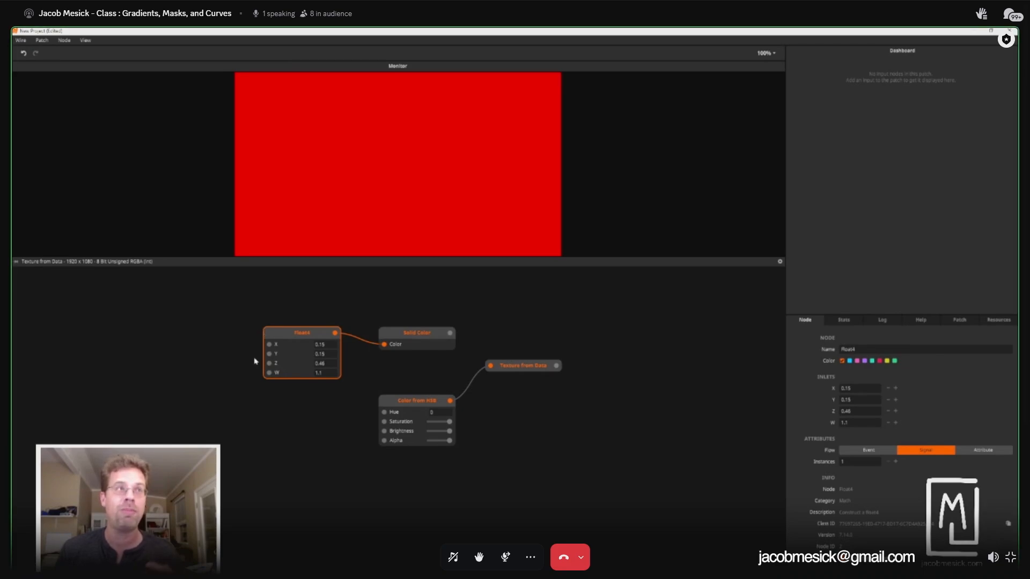
{"action": "left_click", "coordinate": [132, 351]}
{"action": "double_click", "coordinate": [132, 352]}
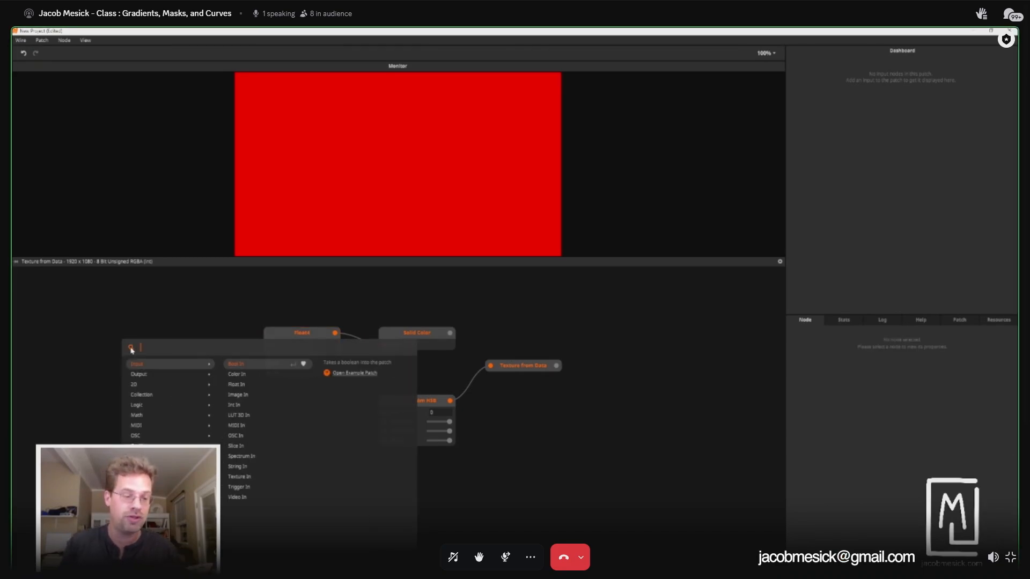
{"action": "mouse_move", "coordinate": [146, 426]}
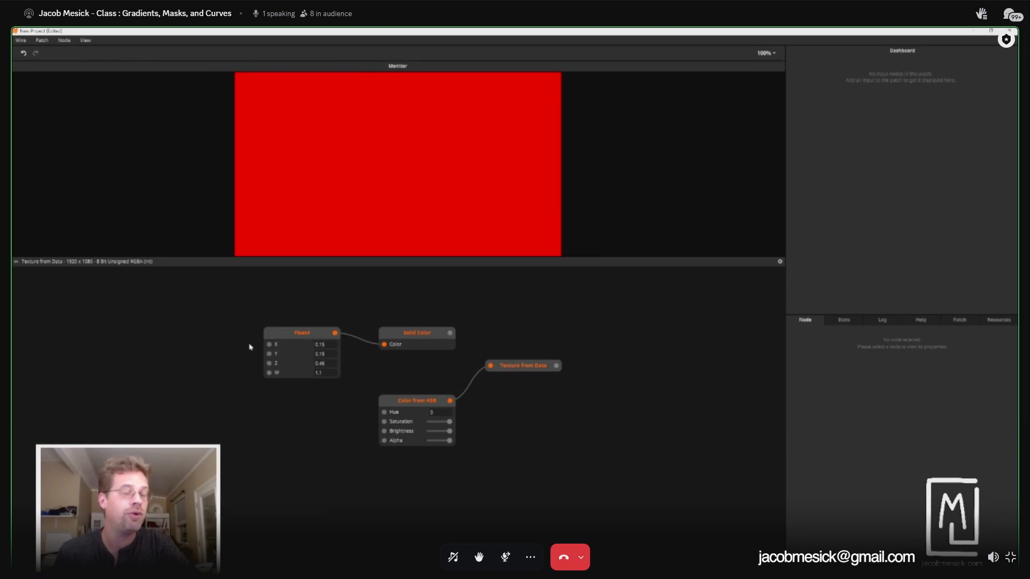
{"action": "left_click_drag", "start_coordinate": [285, 300], "coordinate": [391, 385]}
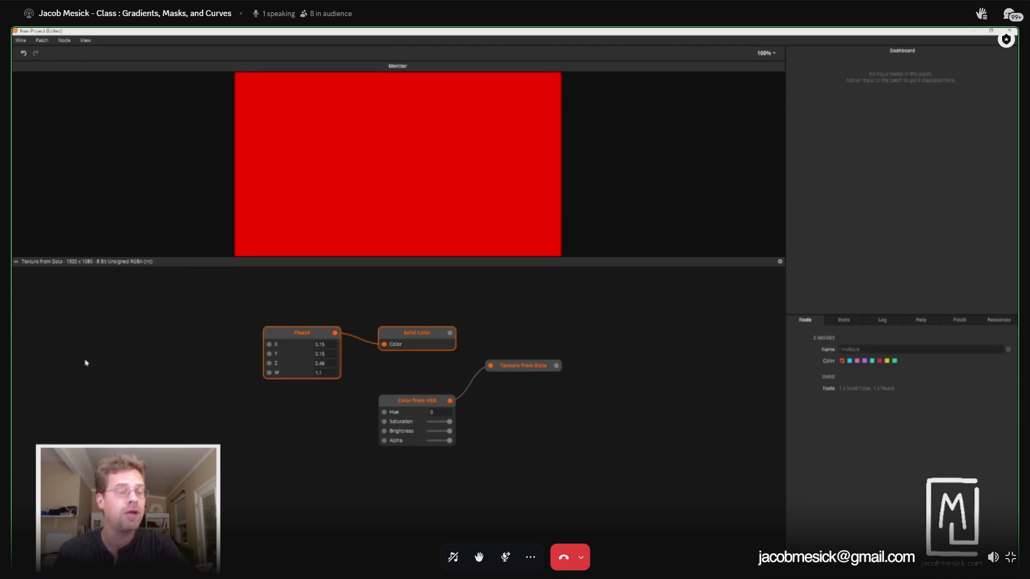
Step: Add a Map node beside the Float4 node and shift the upper row of nodes to make room
{"action": "double_click", "coordinate": [80, 355]}
{"action": "type", "text": "map"}
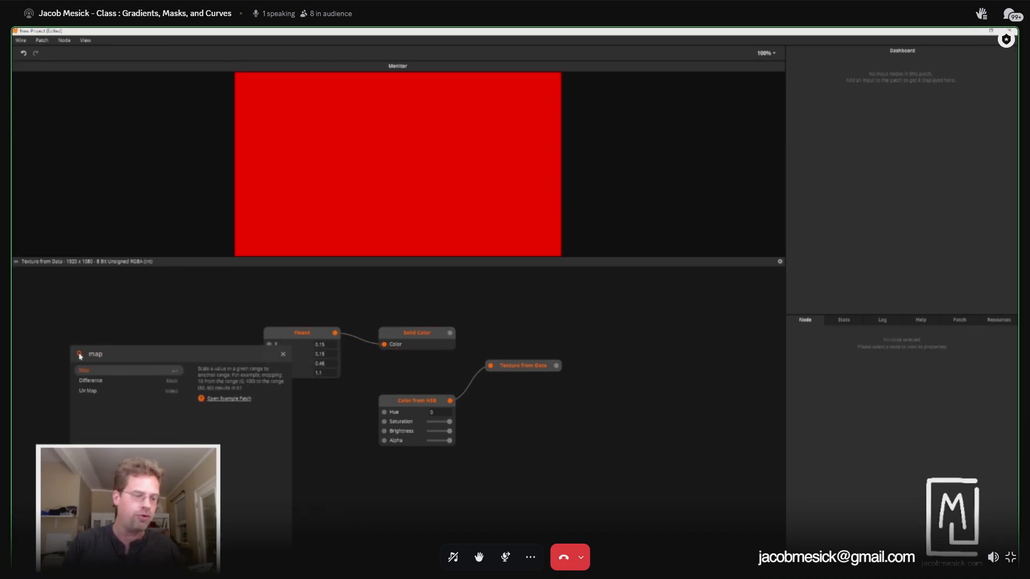
{"action": "key", "text": "Return"}
{"action": "mouse_move", "coordinate": [92, 367]}
{"action": "left_mouse_down"}
{"action": "mouse_move", "coordinate": [164, 360]}
{"action": "mouse_move", "coordinate": [189, 338]}
{"action": "left_mouse_up"}
{"action": "mouse_move", "coordinate": [192, 284]}
{"action": "left_mouse_down"}
{"action": "mouse_move", "coordinate": [438, 382]}
{"action": "mouse_move", "coordinate": [661, 351]}
{"action": "left_mouse_up"}
{"action": "left_click", "coordinate": [265, 410]}
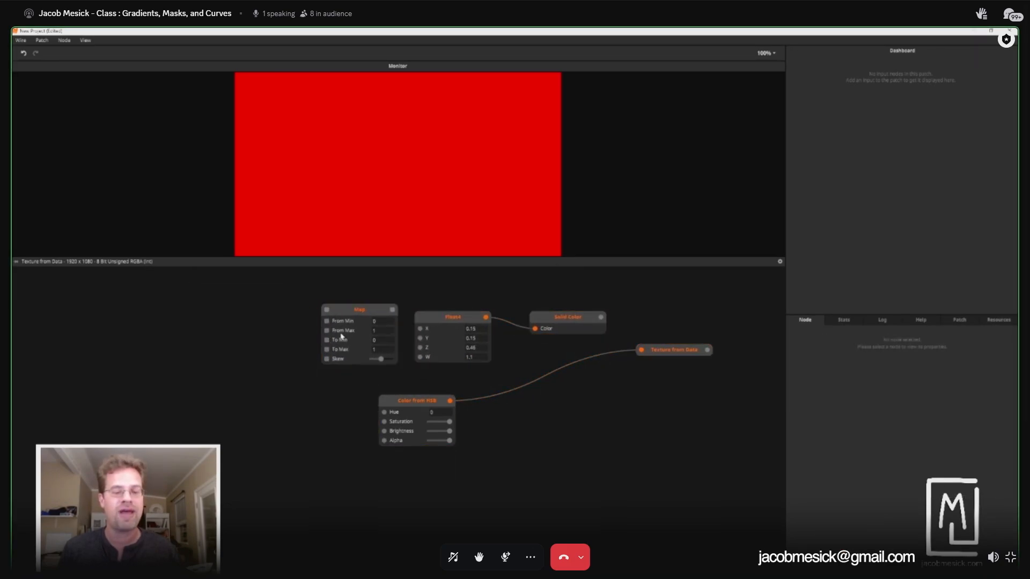
Step: Move the Color from HSB node nearer to Texture from Data, and set the Map node's From Min to 1 and From Max to 127
{"action": "left_click_drag", "start_coordinate": [448, 401], "coordinate": [614, 385]}
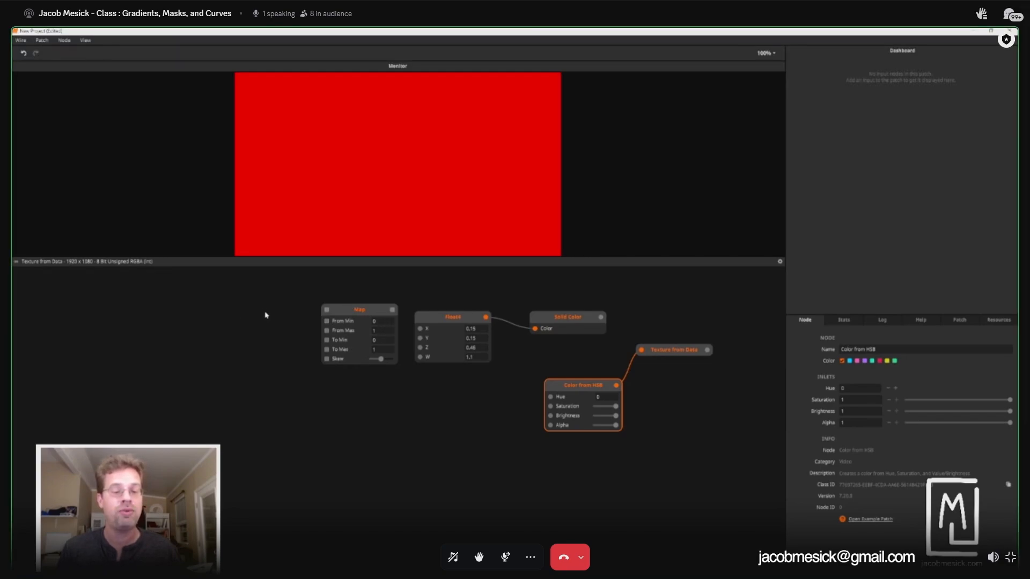
{"action": "left_click", "coordinate": [351, 313]}
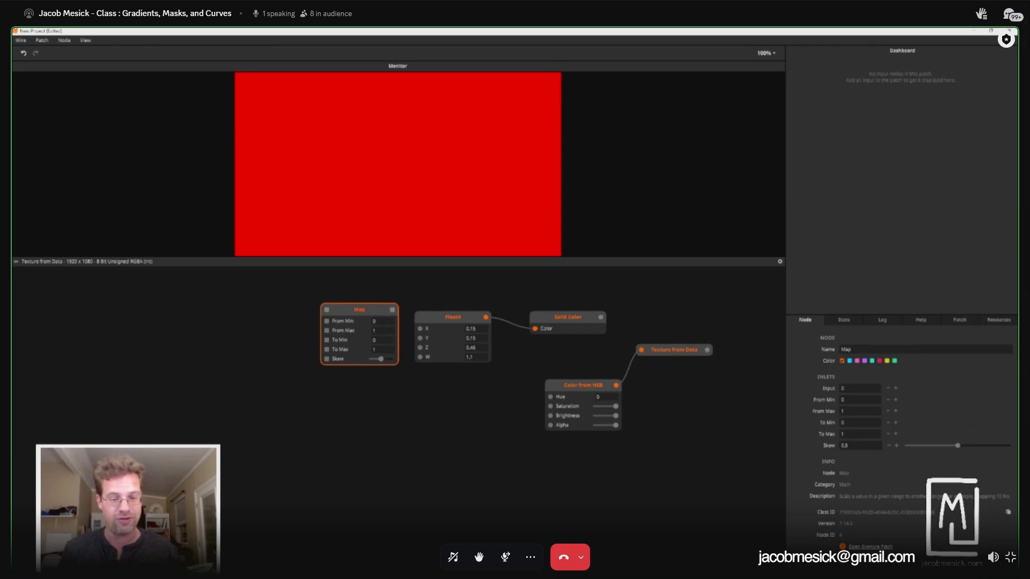
{"action": "key", "text": "Tab"}
{"action": "type", "text": "12"}
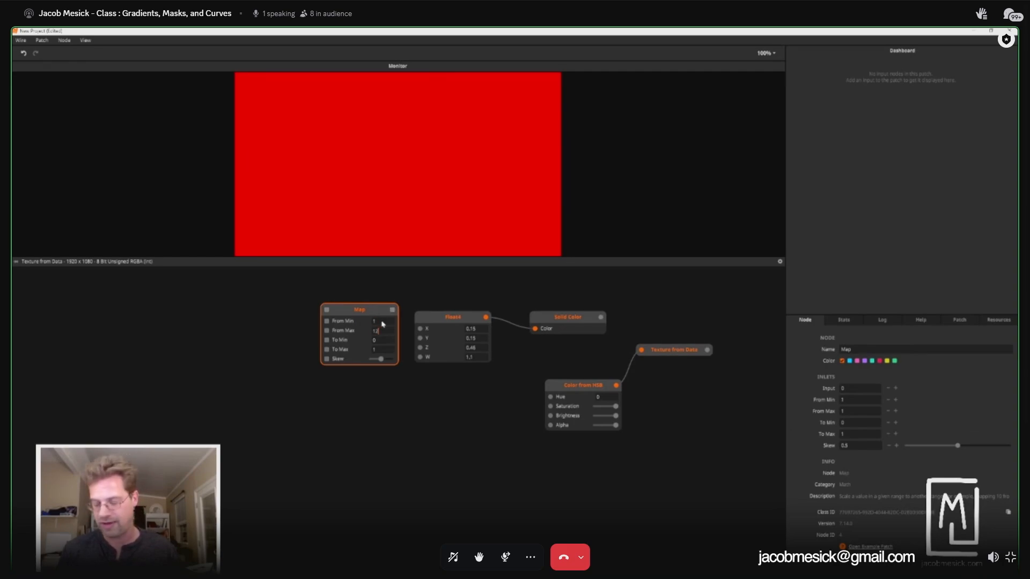
{"action": "type", "text": "7"}
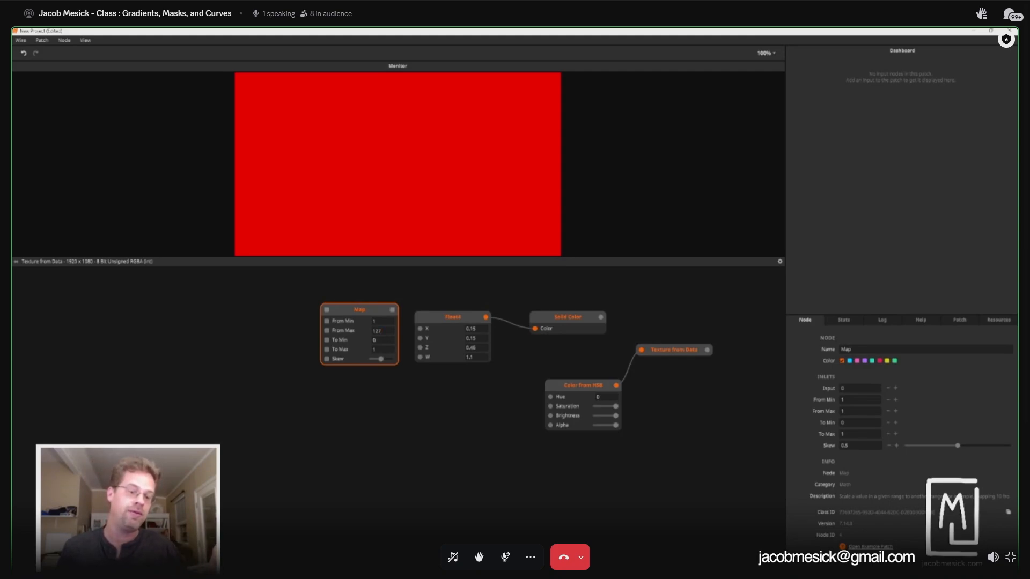
Step: Make two copies of the Map node and connect the three Map outputs to Float4's X, Y and Z inlets
{"action": "left_click_drag", "start_coordinate": [352, 311], "coordinate": [304, 339]}
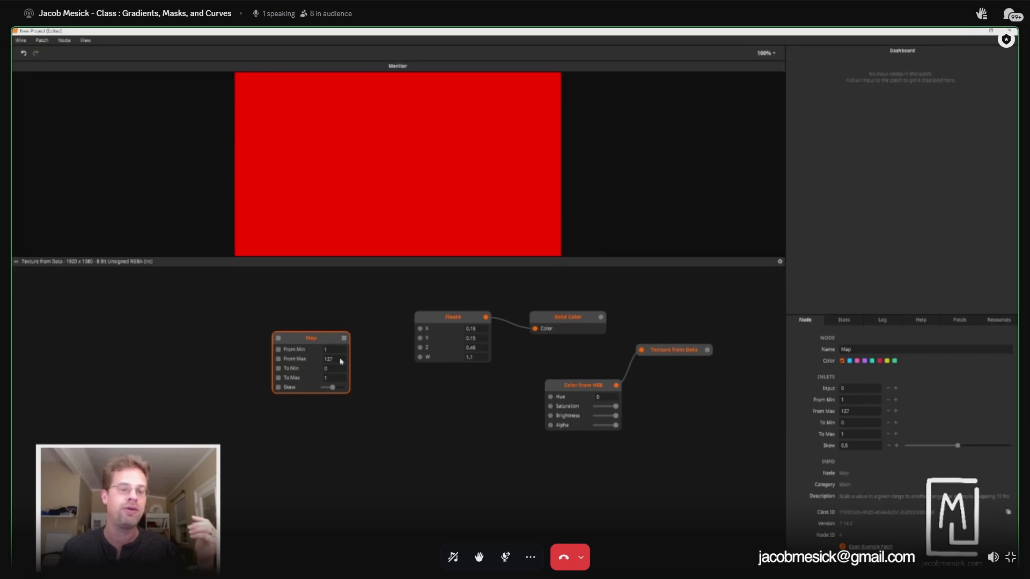
{"action": "left_click_drag", "start_coordinate": [344, 338], "coordinate": [419, 329]}
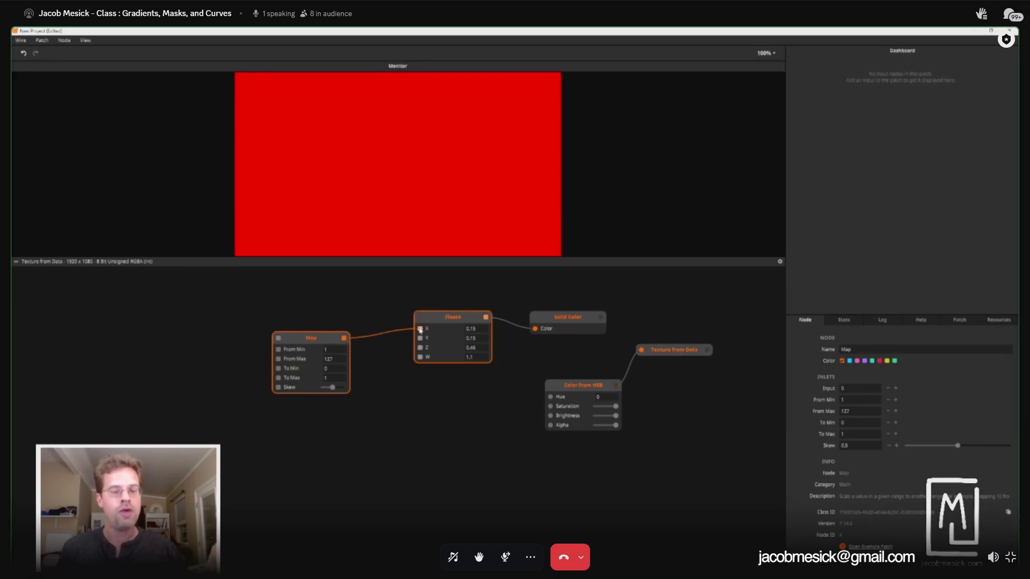
{"action": "left_click_drag", "start_coordinate": [306, 358], "coordinate": [272, 458]}
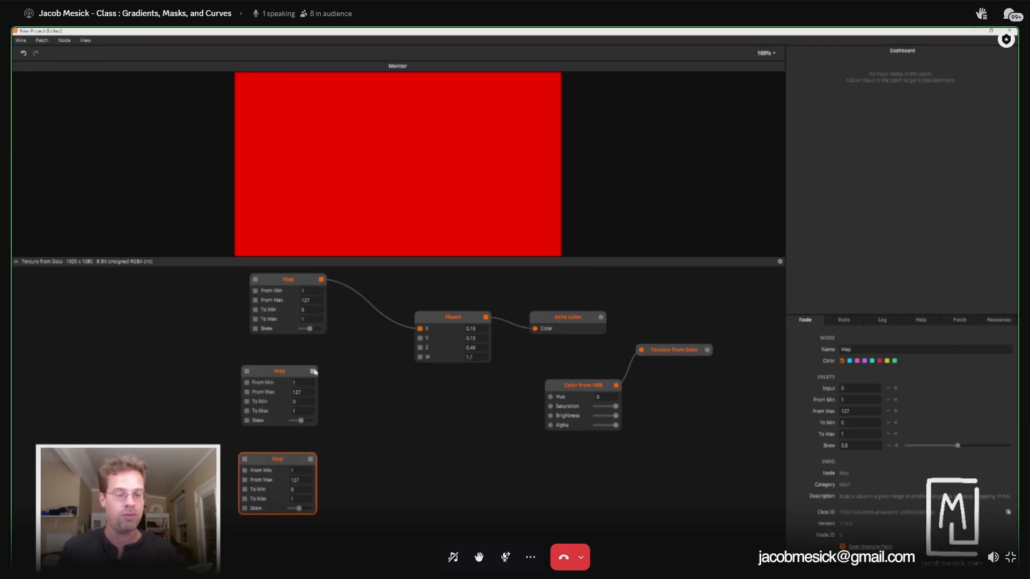
{"action": "left_click_drag", "start_coordinate": [314, 372], "coordinate": [420, 338]}
{"action": "left_click_drag", "start_coordinate": [311, 459], "coordinate": [420, 347]}
Step: Stack the three Map nodes in an evenly spaced column and align the Float4 and Solid Color nodes beside them
{"action": "left_click_drag", "start_coordinate": [272, 459], "coordinate": [283, 438]}
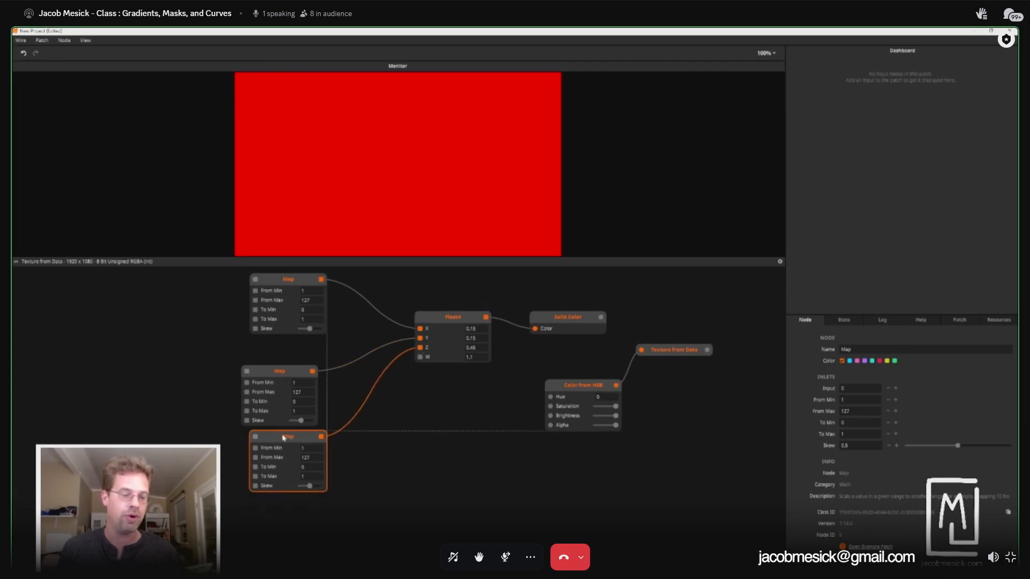
{"action": "left_click_drag", "start_coordinate": [275, 371], "coordinate": [284, 348]}
{"action": "mouse_move", "coordinate": [281, 434]}
{"action": "left_mouse_down"}
{"action": "mouse_move", "coordinate": [270, 419]}
{"action": "mouse_move", "coordinate": [281, 425]}
{"action": "left_mouse_up"}
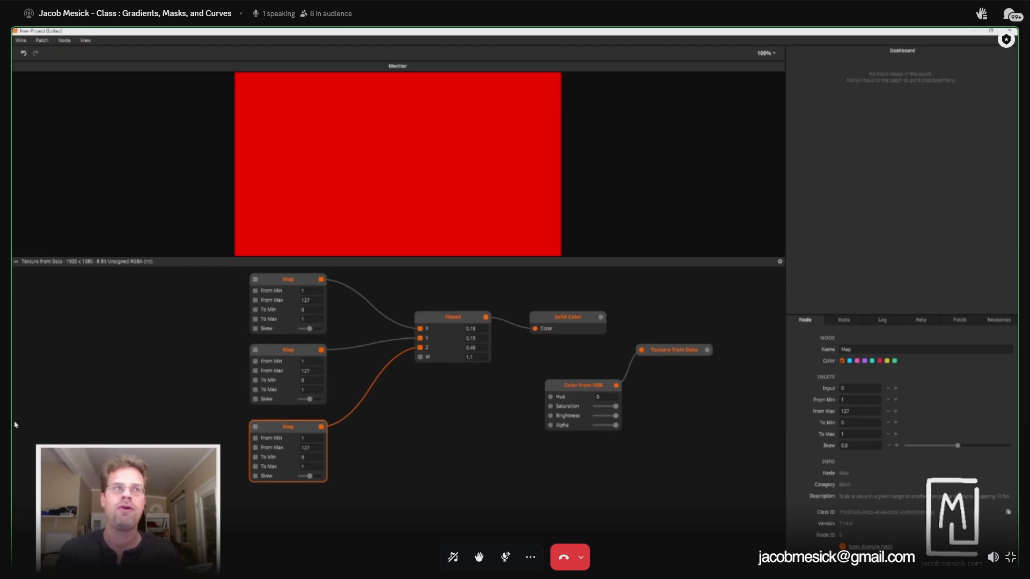
{"action": "left_click_drag", "start_coordinate": [212, 294], "coordinate": [349, 434]}
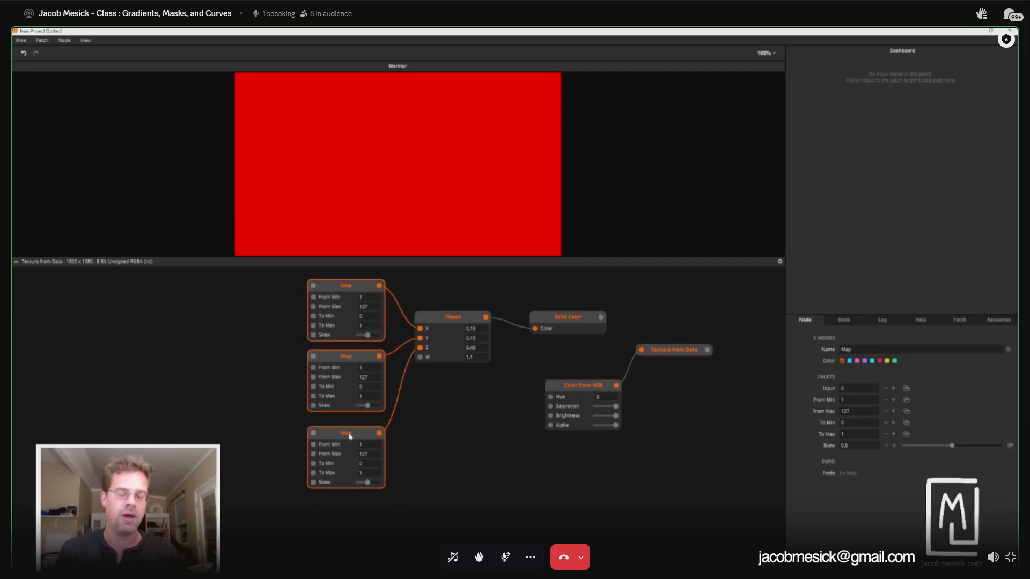
{"action": "left_click_drag", "start_coordinate": [443, 342], "coordinate": [446, 375]}
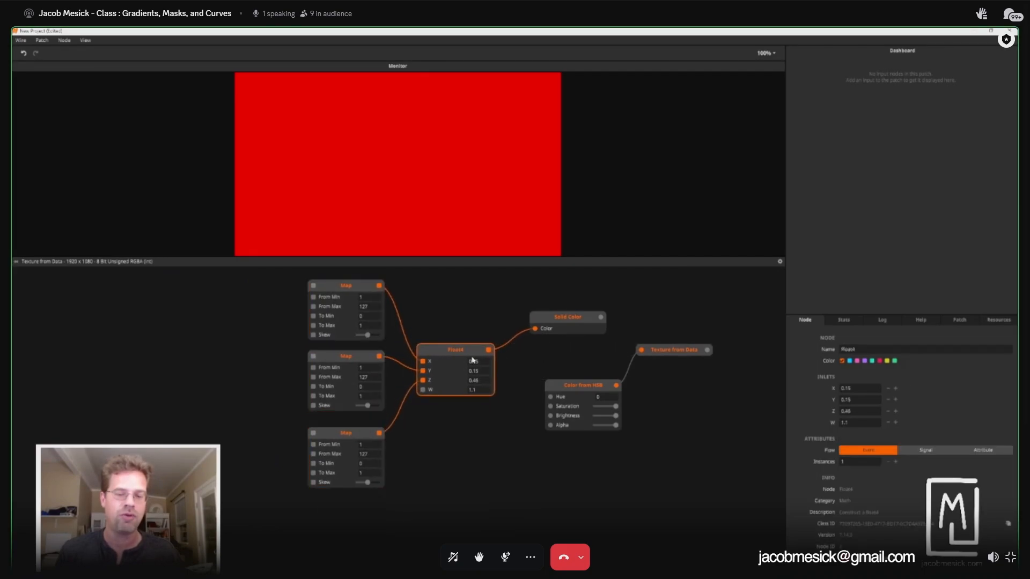
{"action": "left_click_drag", "start_coordinate": [554, 323], "coordinate": [532, 345]}
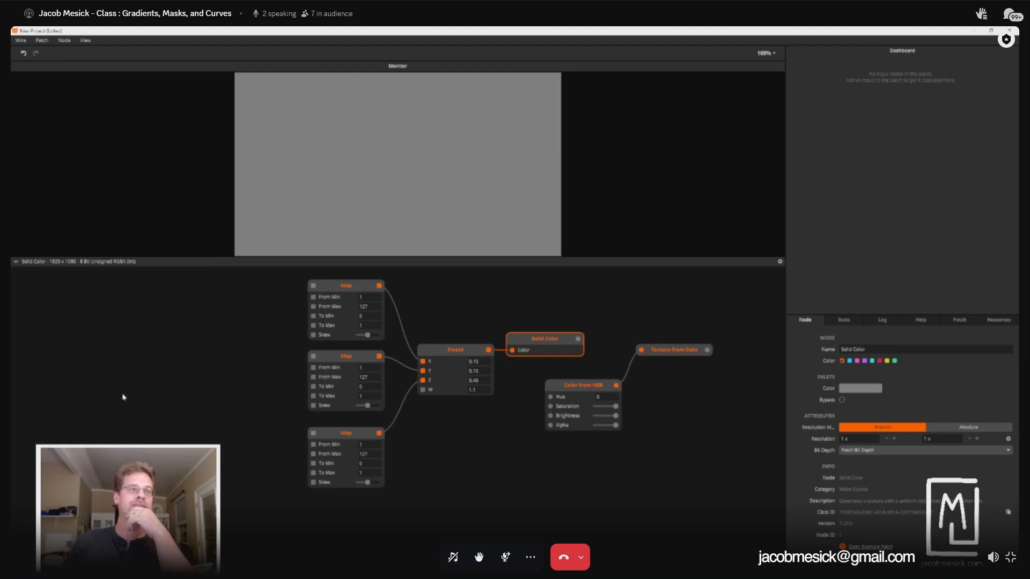
{"action": "left_click", "coordinate": [20, 40]}
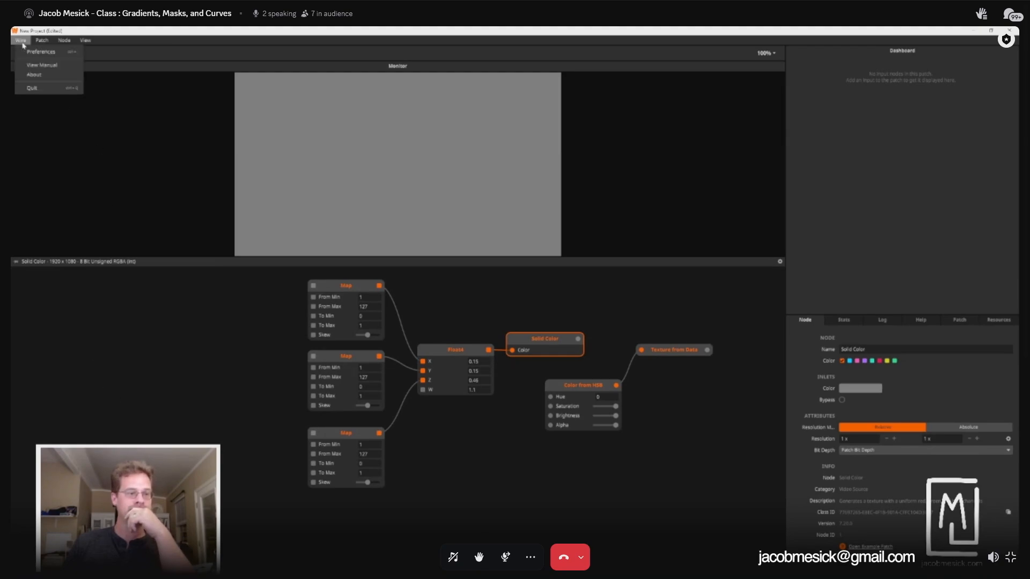
{"action": "mouse_move", "coordinate": [45, 43]}
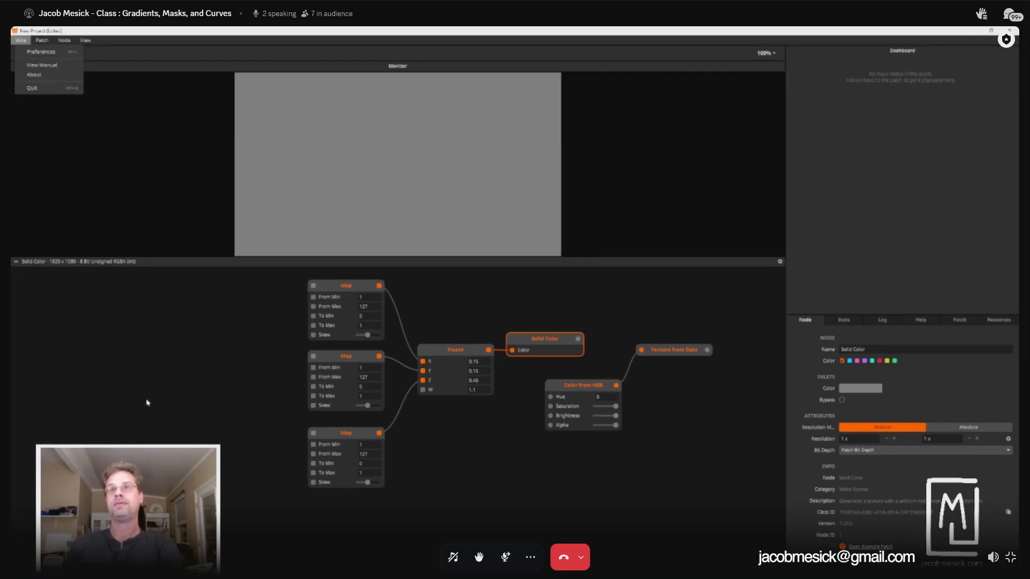
{"action": "left_click_drag", "start_coordinate": [243, 293], "coordinate": [357, 500]}
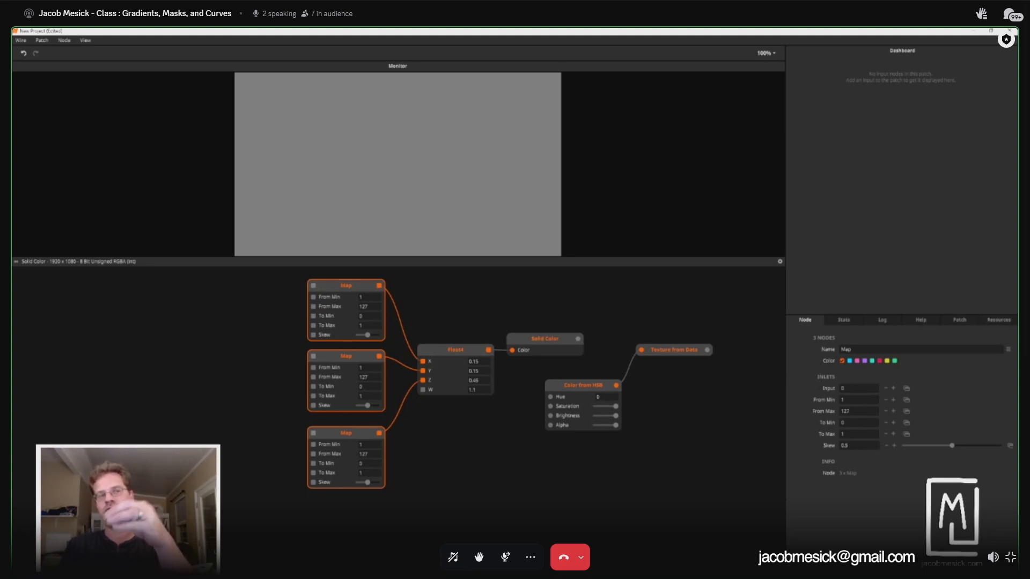
Step: Search the node library for input nodes, look over the node categories, and close the search without adding anything
{"action": "double_click", "coordinate": [583, 476]}
{"action": "type", "text": "input"}
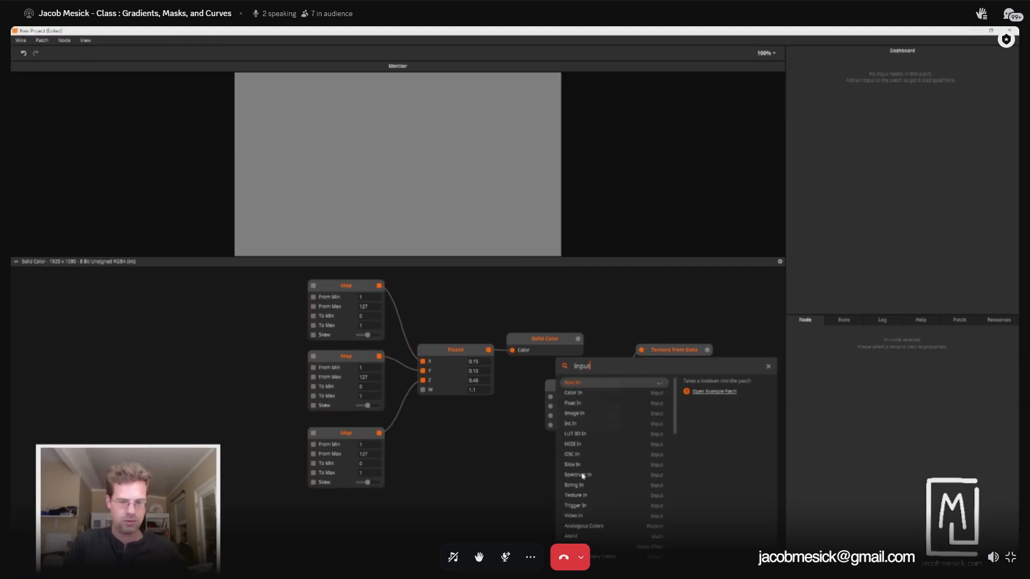
{"action": "key", "text": "BackSpace"}
{"action": "key", "text": "BackSpace"}
{"action": "key", "text": "BackSpace"}
{"action": "key", "text": "BackSpace"}
{"action": "key", "text": "BackSpace"}
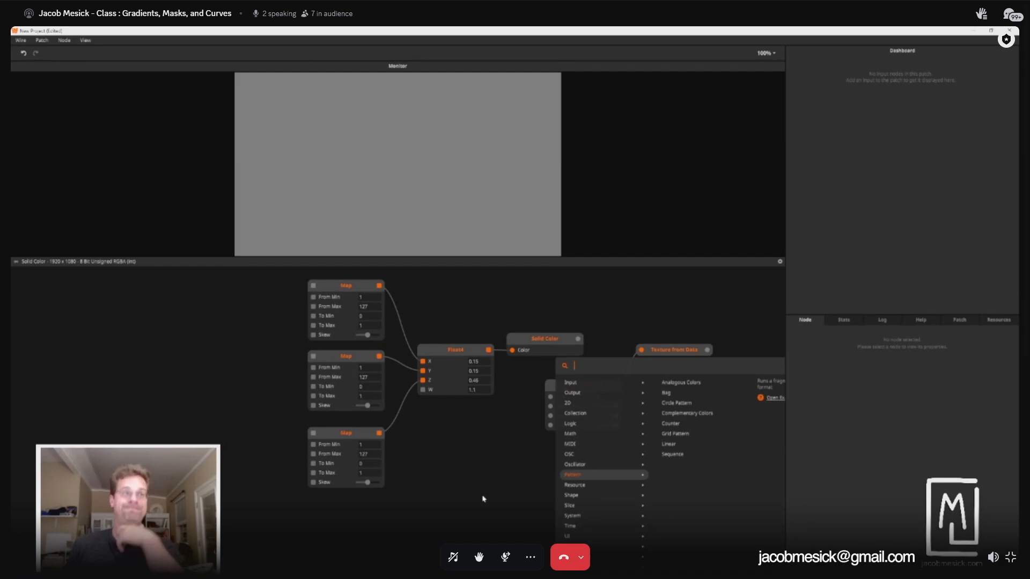
{"action": "left_click", "coordinate": [228, 305]}
Step: Delete all nodes in the patch and close the Wire project without saving
{"action": "left_click_drag", "start_coordinate": [274, 295], "coordinate": [719, 509]}
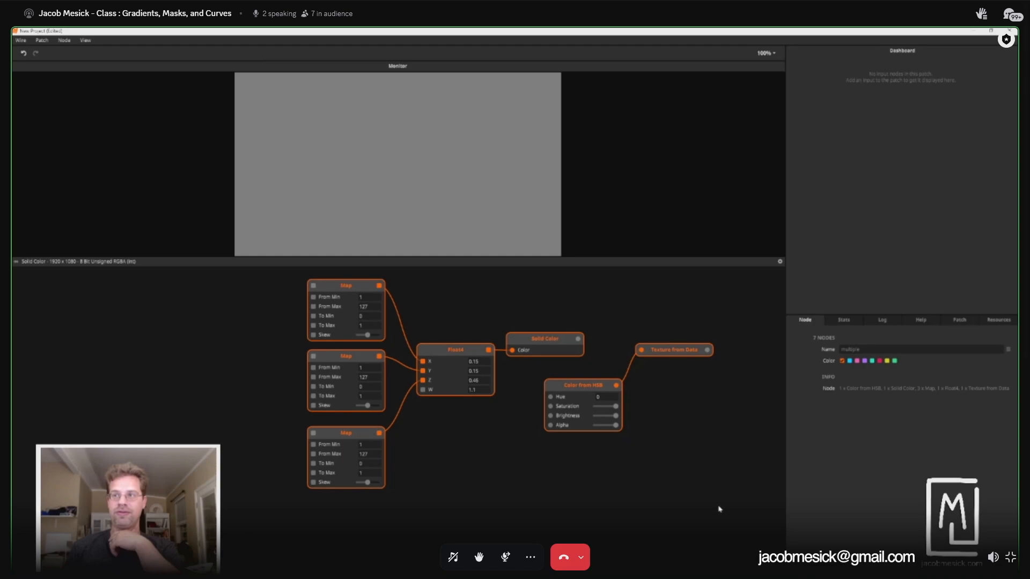
{"action": "key", "text": "Delete"}
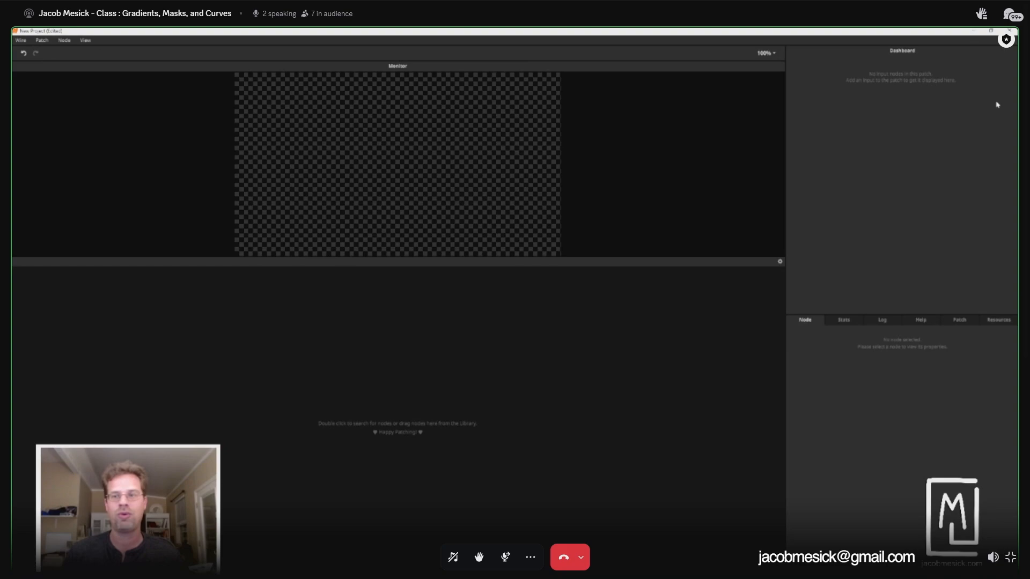
{"action": "left_click", "coordinate": [1009, 30]}
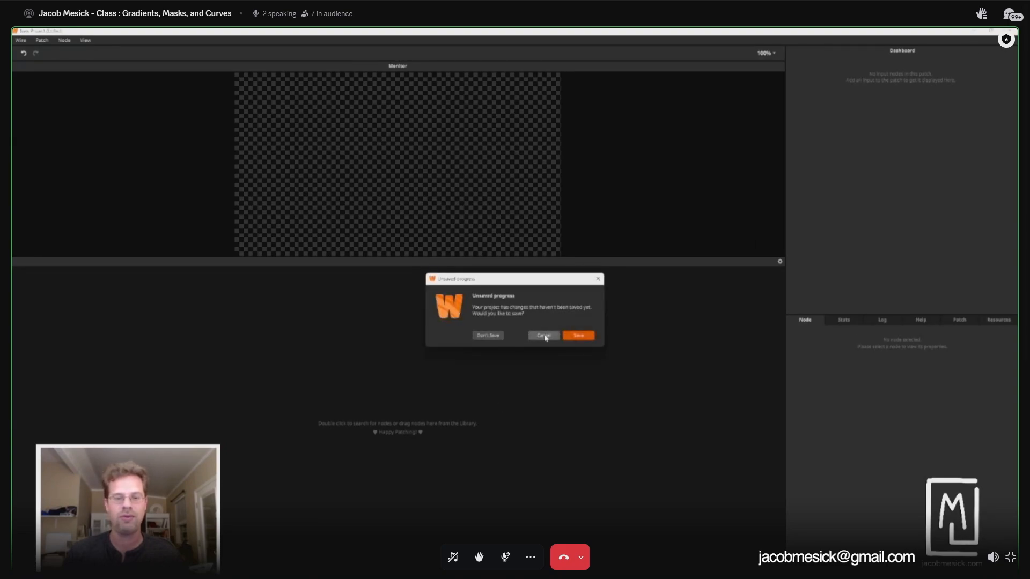
{"action": "left_click", "coordinate": [487, 337]}
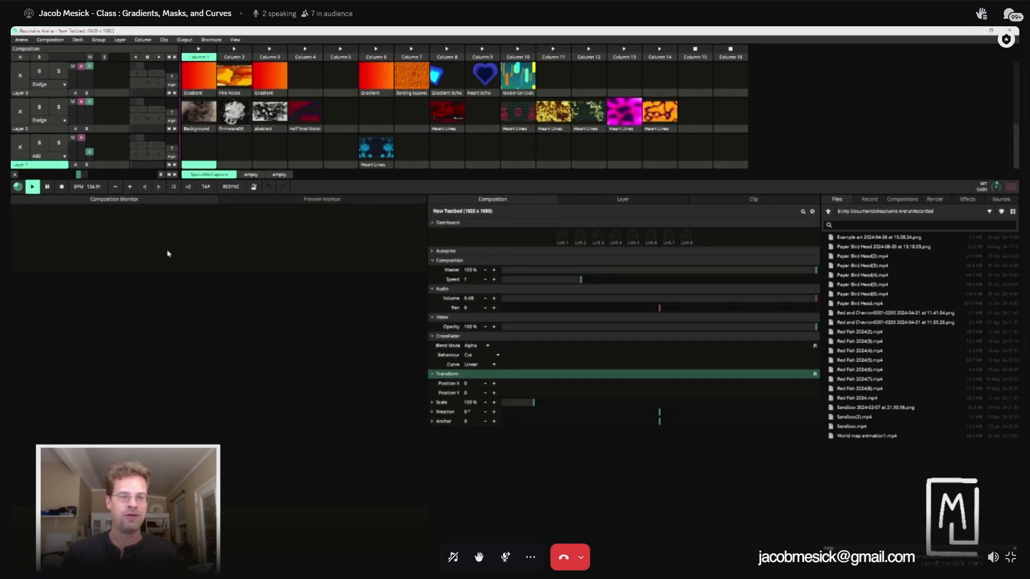
Step: In Resolume Arena, load the Normal Tarus image into Layer 2, Column 5 and play the clip
{"action": "left_click", "coordinate": [341, 113]}
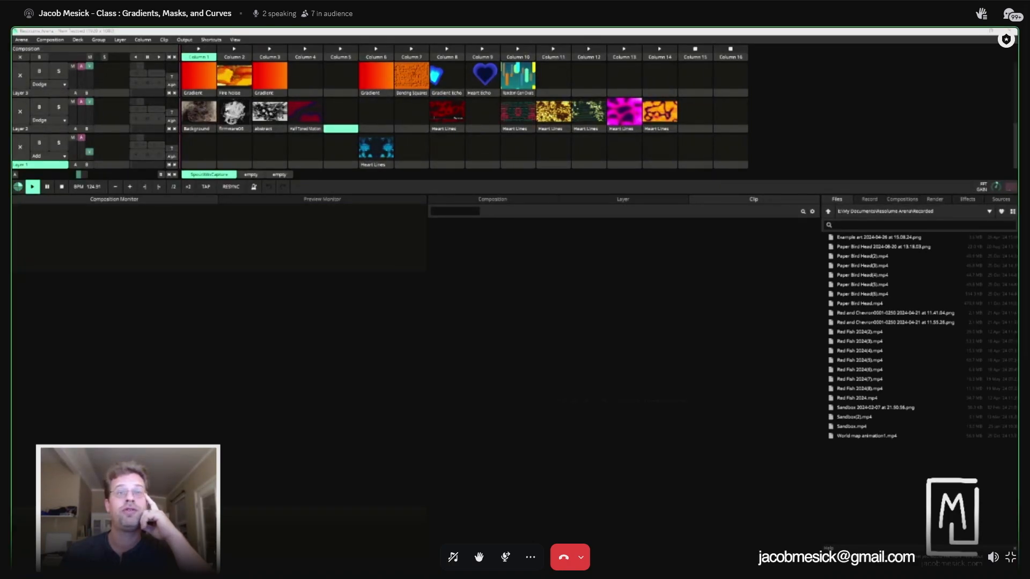
{"action": "left_click_drag", "start_coordinate": [314, 203], "coordinate": [342, 118]}
{"action": "left_click", "coordinate": [342, 118]}
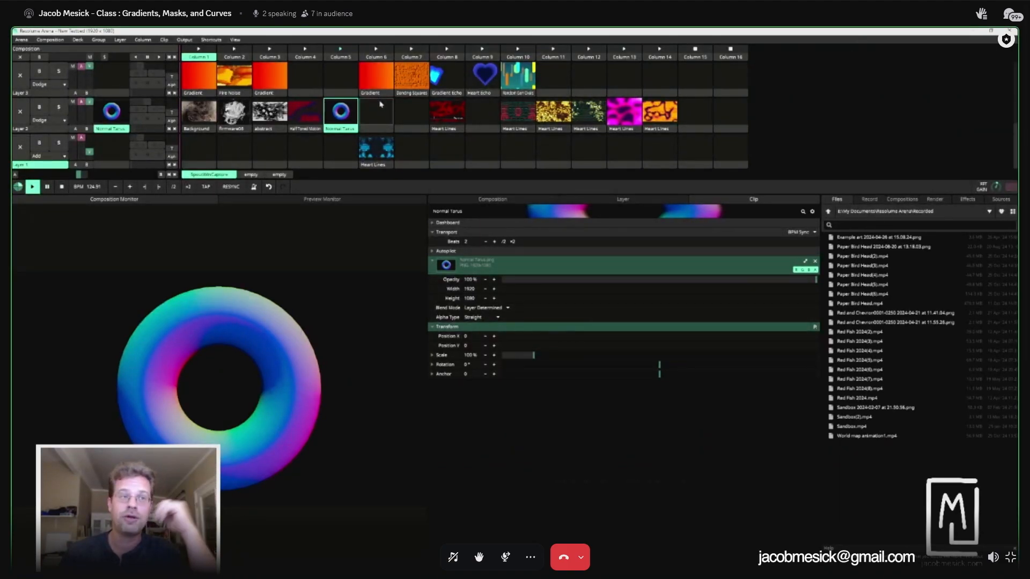
Step: Find the Mapped Normal Lighting effect in the library and apply it to the Normal Tarus clip
{"action": "left_click", "coordinate": [1001, 199]}
{"action": "scroll", "coordinate": [900, 458], "scroll_direction": "down", "scroll_amount": 7}
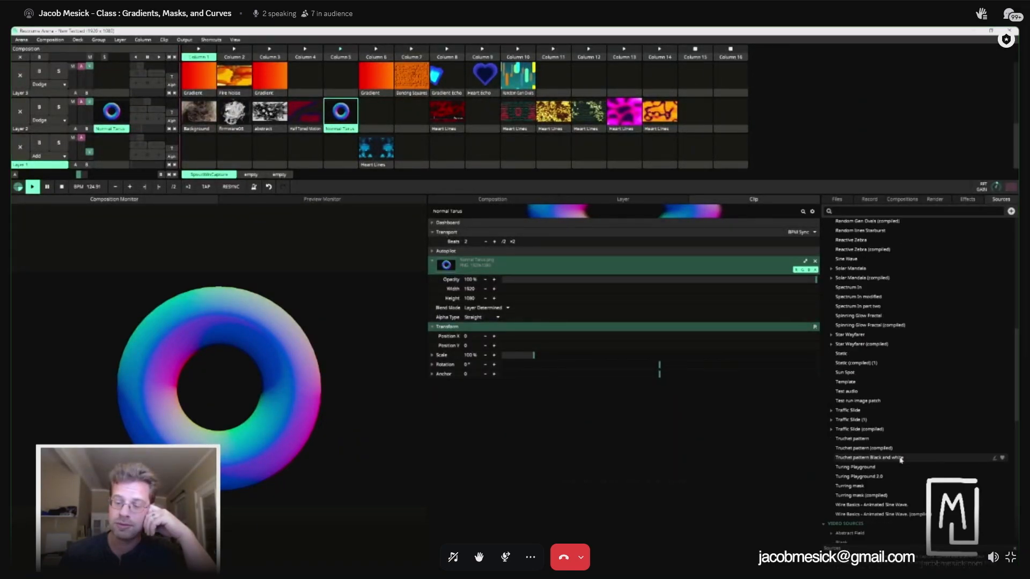
{"action": "scroll", "coordinate": [900, 457], "scroll_direction": "down", "scroll_amount": 4}
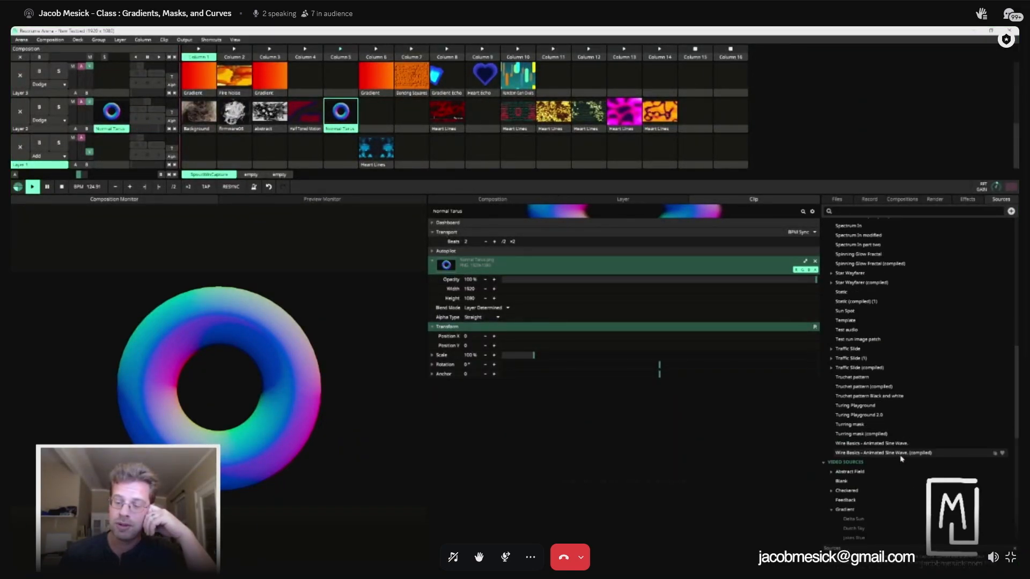
{"action": "left_click", "coordinate": [968, 199]}
{"action": "scroll", "coordinate": [900, 429], "scroll_direction": "down", "scroll_amount": 5}
{"action": "scroll", "coordinate": [900, 433], "scroll_direction": "down", "scroll_amount": 5}
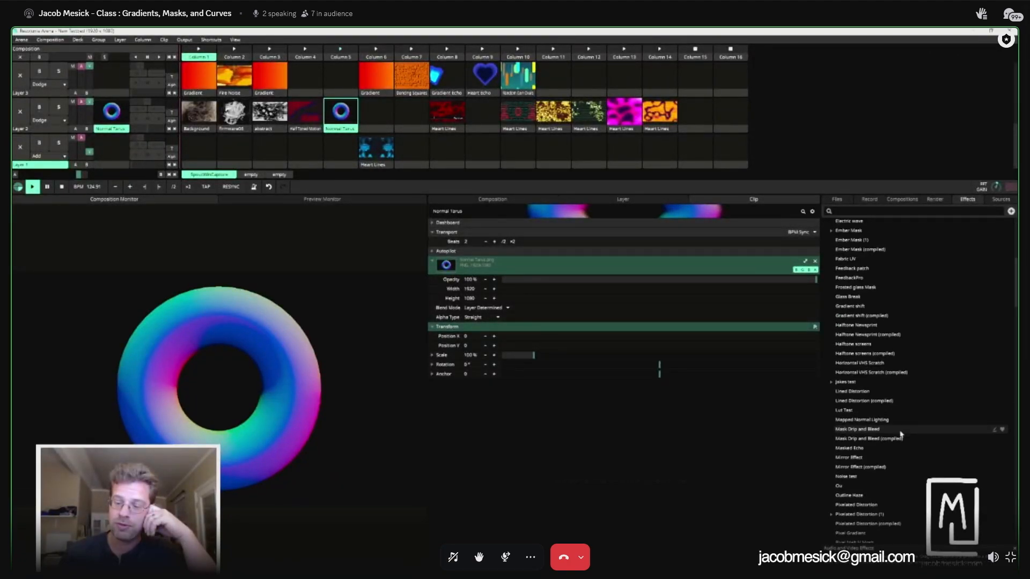
{"action": "left_click_drag", "start_coordinate": [862, 420], "coordinate": [663, 361]}
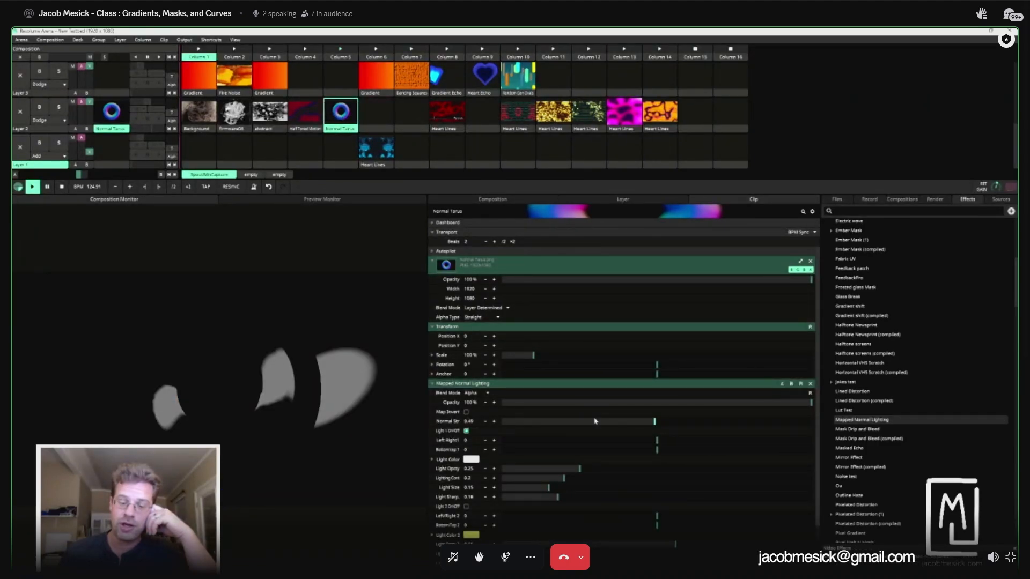
Step: Try the Map Invert option of the Mapped Normal Lighting effect and switch it back off
{"action": "scroll", "coordinate": [653, 490], "scroll_direction": "down", "scroll_amount": 1}
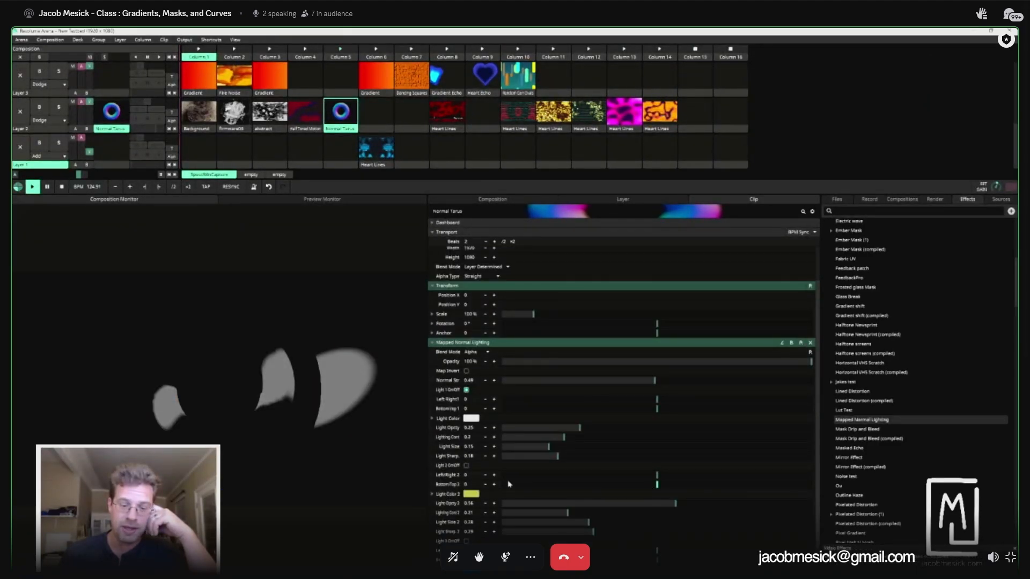
{"action": "left_click", "coordinate": [468, 372]}
{"action": "left_click", "coordinate": [467, 371]}
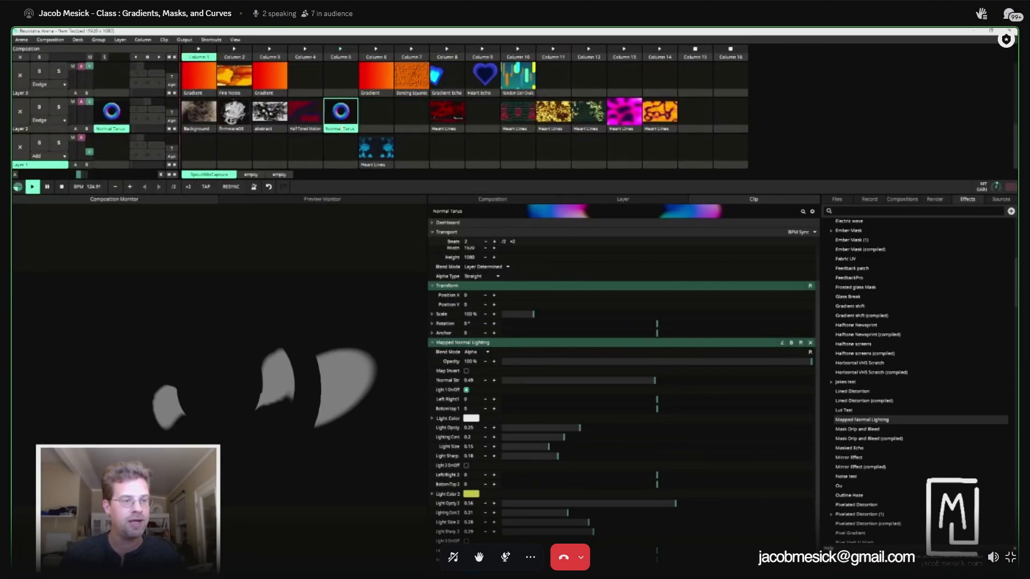
Step: Load the grey Tarus image into Layer 1, Column 5 beneath the lighting clip and play it
{"action": "left_click", "coordinate": [335, 157]}
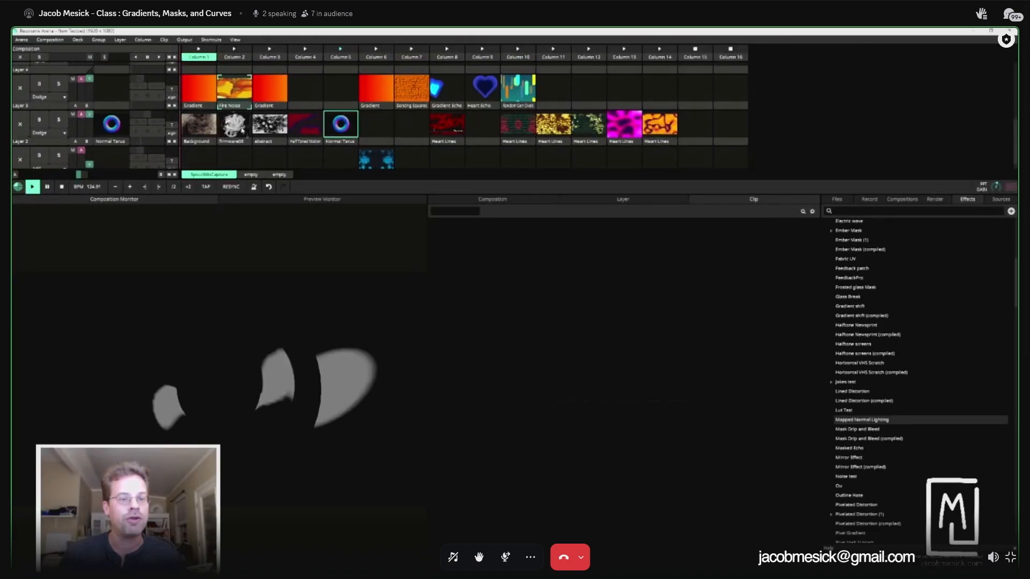
{"action": "left_click_drag", "start_coordinate": [234, 94], "coordinate": [334, 154]}
{"action": "left_click", "coordinate": [333, 153]}
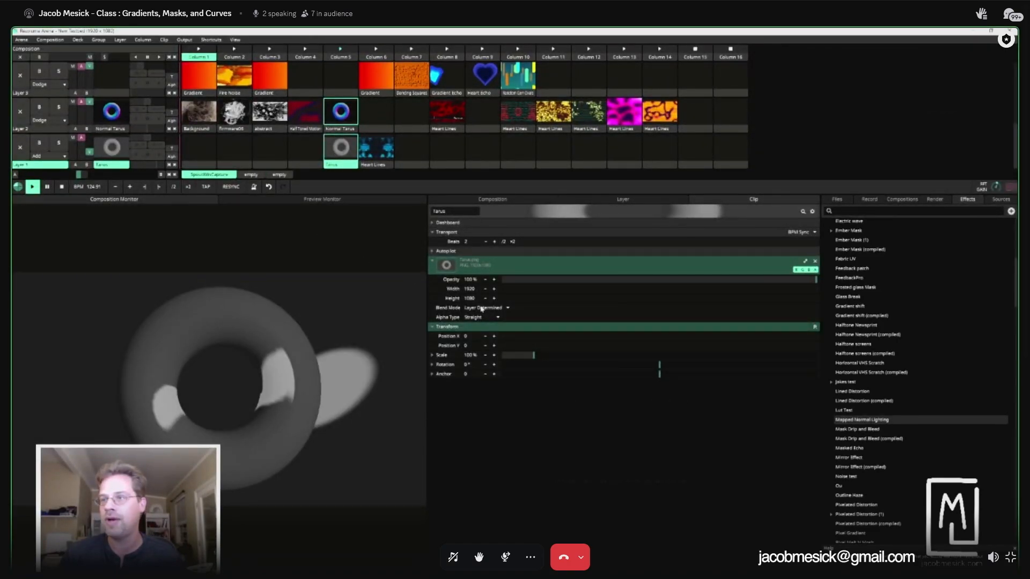
Step: In the Normal Tarus clip's lighting effect, set light 1's Left Right to -0.14, Bottom Top to 0.16, Lighting Cont to 0.17 and Light Sharp to 0.16
{"action": "left_click", "coordinate": [342, 112]}
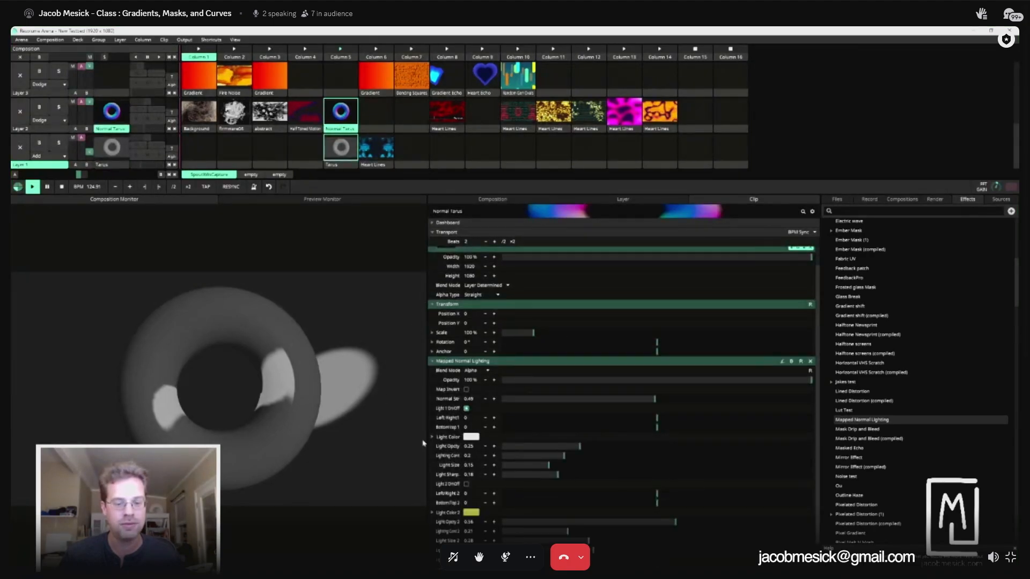
{"action": "left_click", "coordinate": [466, 389]}
{"action": "left_click", "coordinate": [466, 390]}
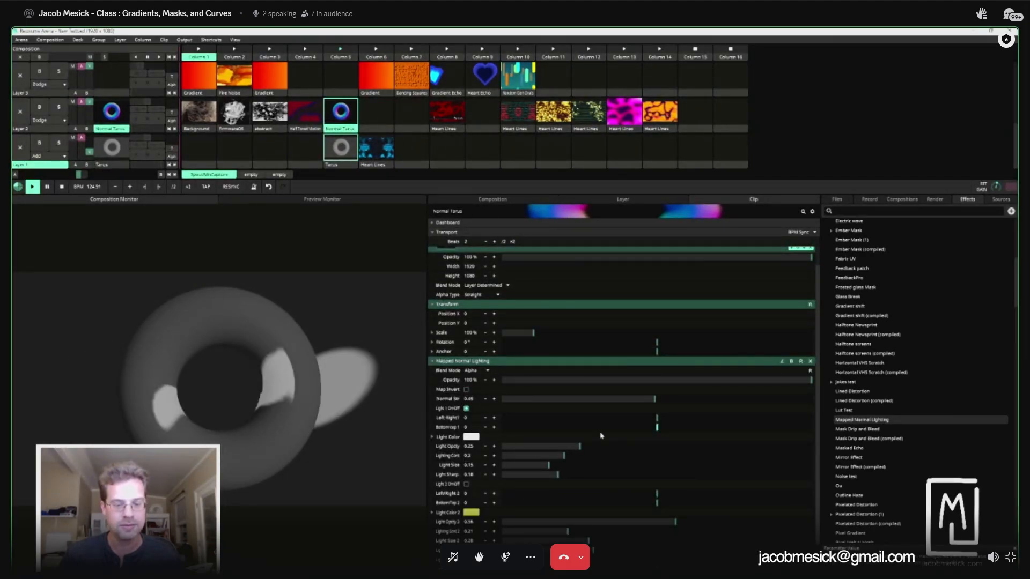
{"action": "left_click_drag", "start_coordinate": [656, 421], "coordinate": [681, 431]}
{"action": "left_click_drag", "start_coordinate": [564, 455], "coordinate": [552, 479]}
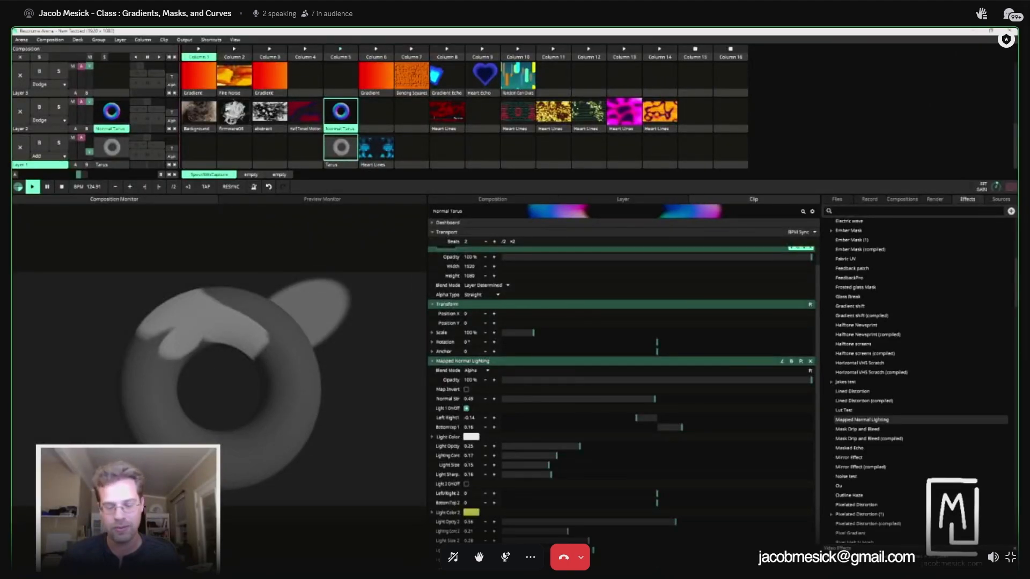
Step: Set Lighting Cont 2 to 0.37 and enable the effect's second, yellow light
{"action": "mouse_move", "coordinate": [567, 531]}
{"action": "left_mouse_down"}
{"action": "mouse_move", "coordinate": [648, 548]}
{"action": "mouse_move", "coordinate": [572, 531]}
{"action": "mouse_move", "coordinate": [579, 525]}
{"action": "left_mouse_up"}
{"action": "left_click", "coordinate": [466, 484]}
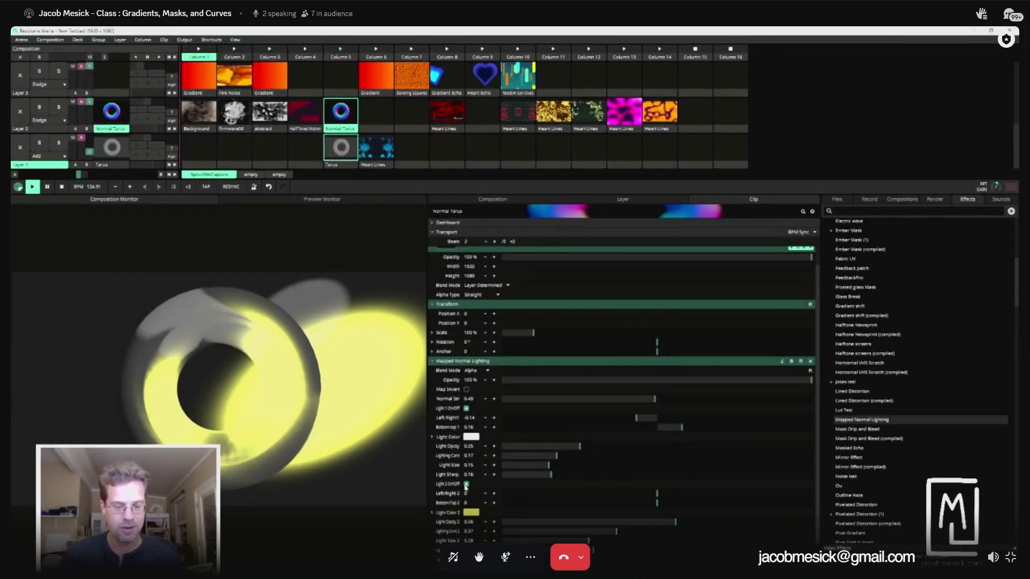
Step: In the Mapped Normal Lighting effect, set light 2's opacity to 0.15 and move light 1 to Left Right -0.27 and Bottom Top 0.01
{"action": "left_click_drag", "start_coordinate": [675, 522], "coordinate": [550, 527]}
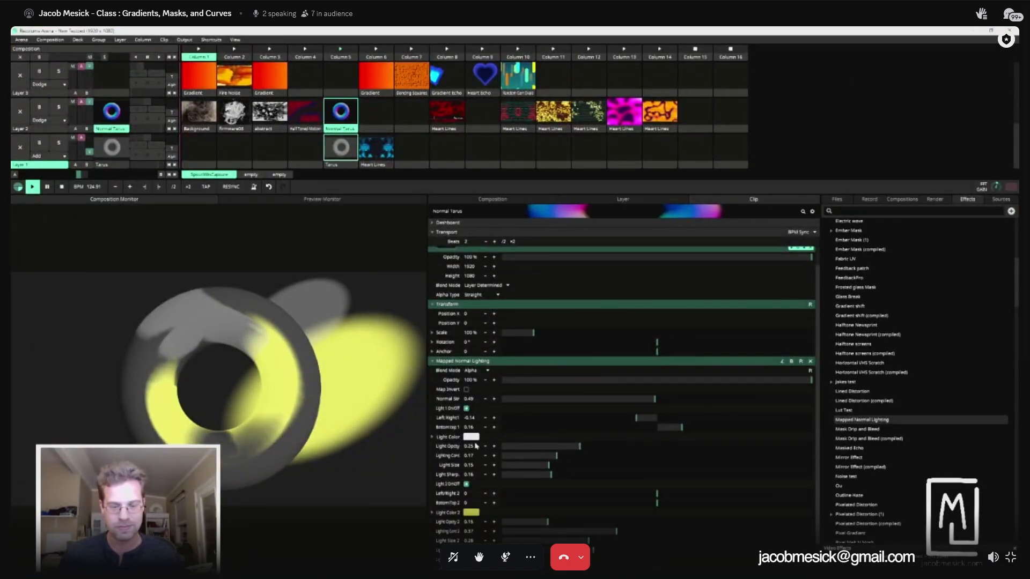
{"action": "scroll", "coordinate": [581, 421], "scroll_direction": "down", "scroll_amount": 2}
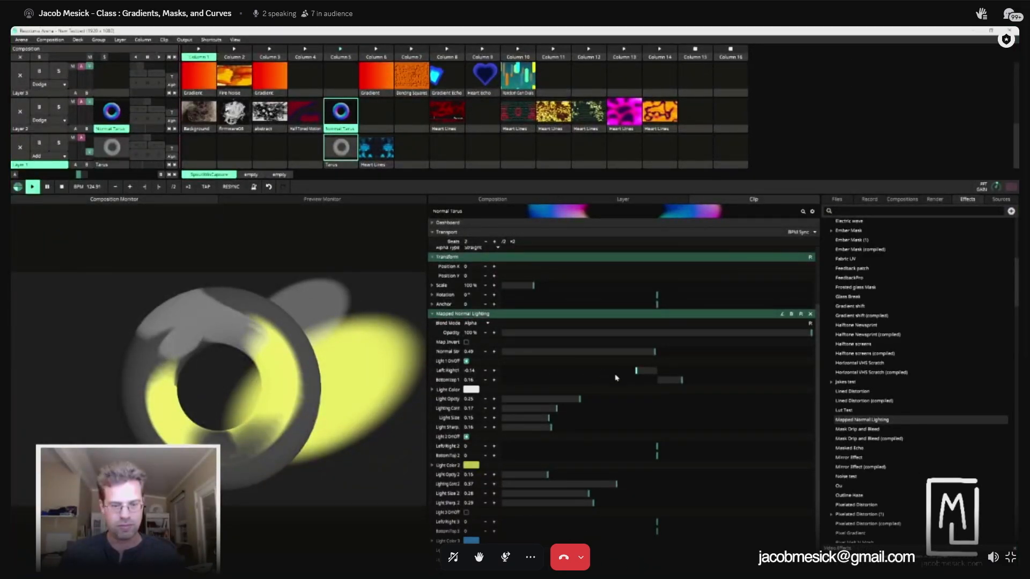
{"action": "left_click_drag", "start_coordinate": [637, 374], "coordinate": [615, 382]}
{"action": "left_click_drag", "start_coordinate": [682, 380], "coordinate": [659, 391]}
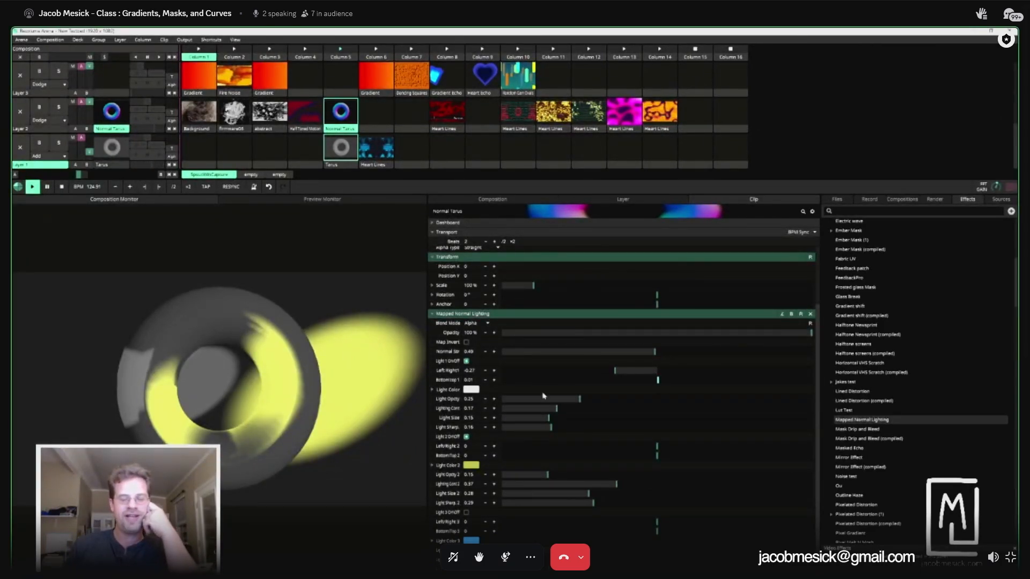
Step: Set light 1's opacity to 0.12, size to 0.29 and sharpness to 0.24, Left Right 2 to -0.14, and lower Layer 2's video opacity
{"action": "left_click_drag", "start_coordinate": [580, 399], "coordinate": [578, 428]}
{"action": "left_click_drag", "start_coordinate": [659, 447], "coordinate": [637, 470]}
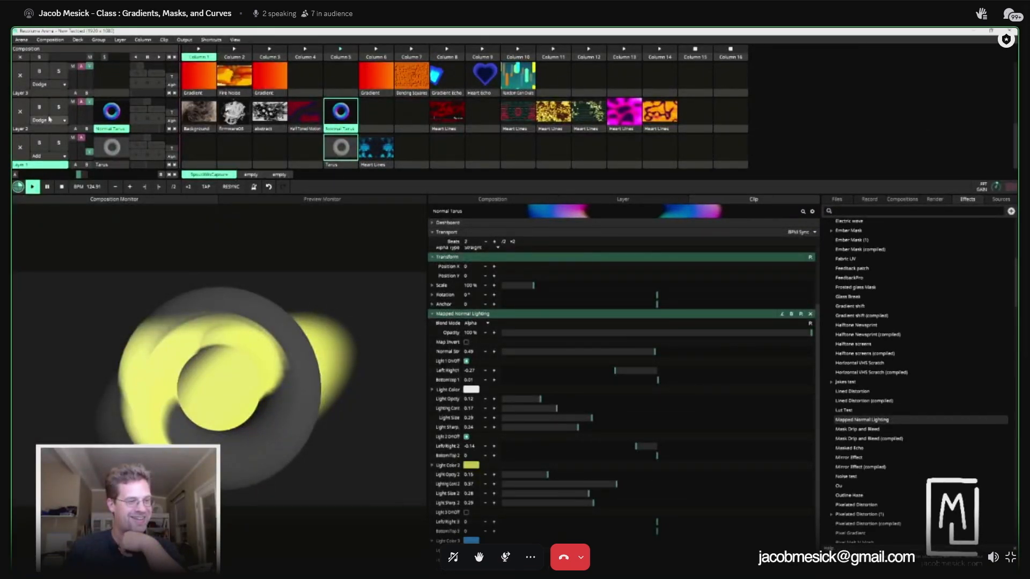
{"action": "left_click", "coordinate": [89, 109]}
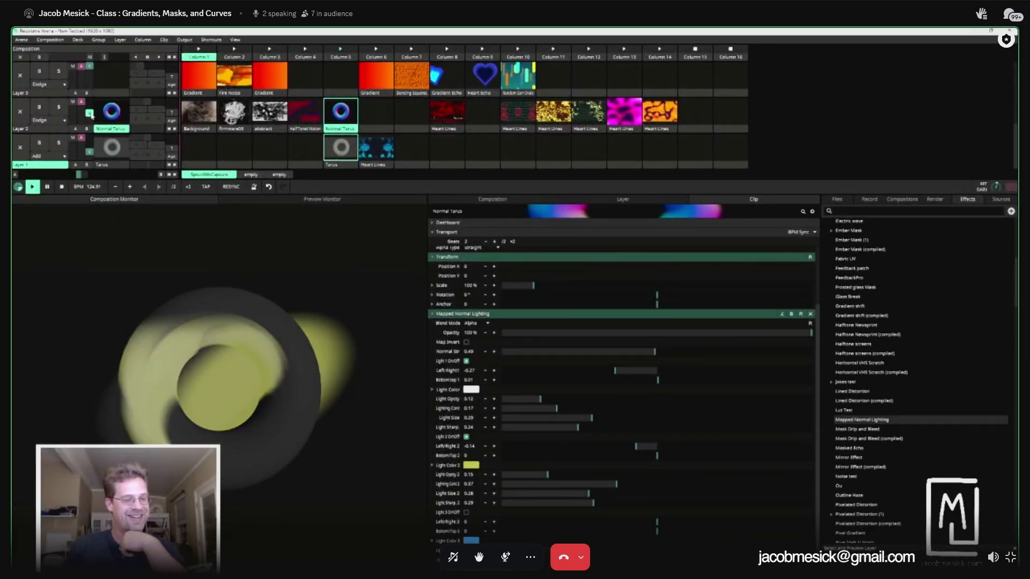
{"action": "mouse_move", "coordinate": [94, 114]}
{"action": "left_mouse_down"}
{"action": "mouse_move", "coordinate": [97, 128]}
{"action": "mouse_move", "coordinate": [103, 119]}
{"action": "left_mouse_up"}
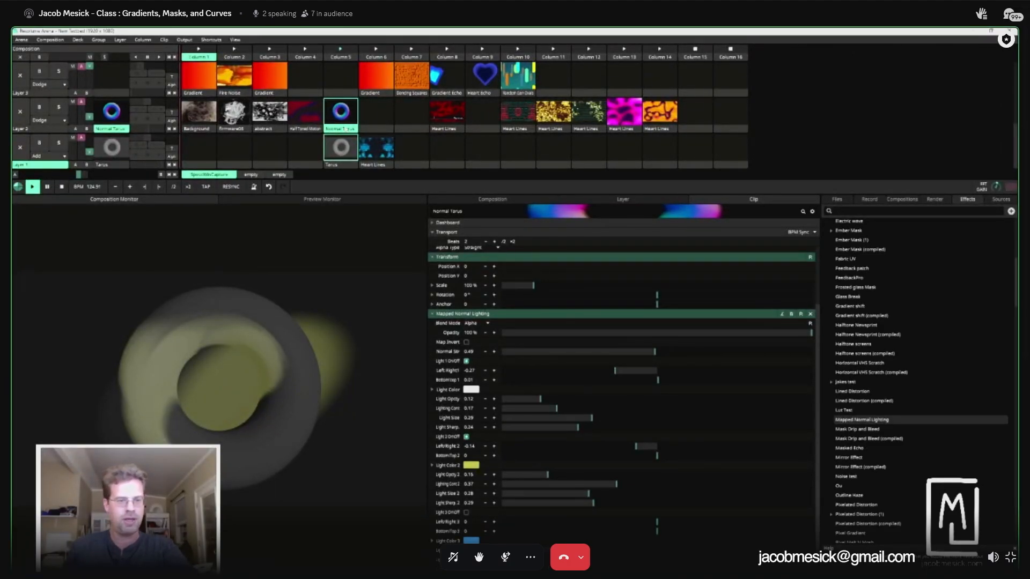
Step: Clear the Normal Tarus and Tarus clips from Column 5
{"action": "right_click", "coordinate": [347, 130]}
{"action": "left_click", "coordinate": [358, 312]}
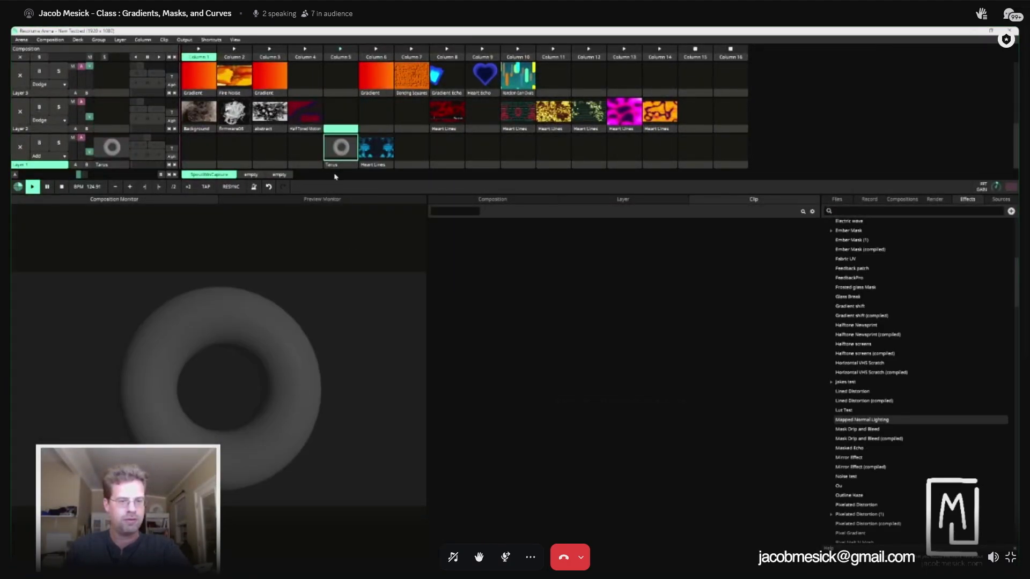
{"action": "right_click", "coordinate": [340, 165]}
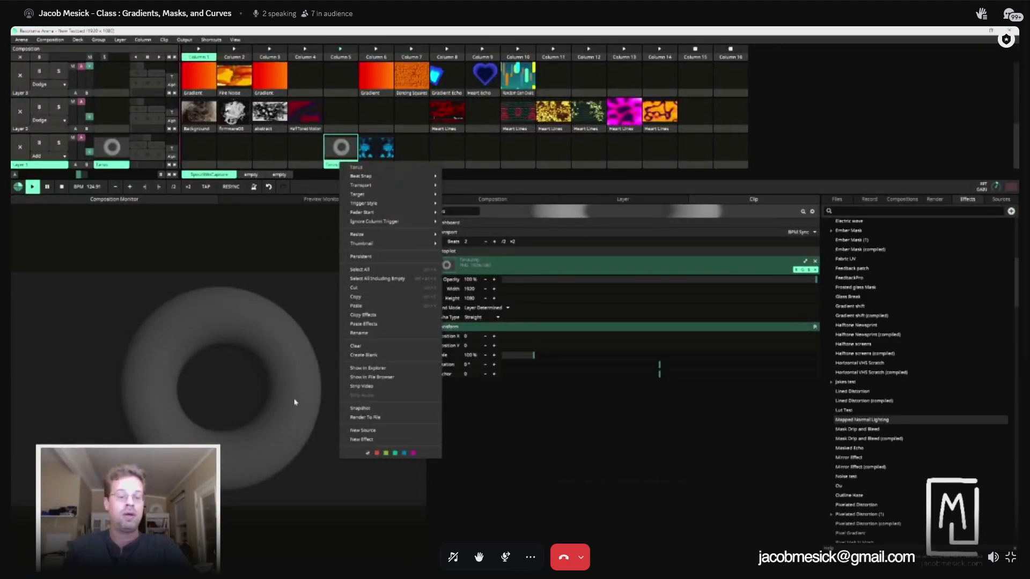
{"action": "left_click", "coordinate": [370, 346]}
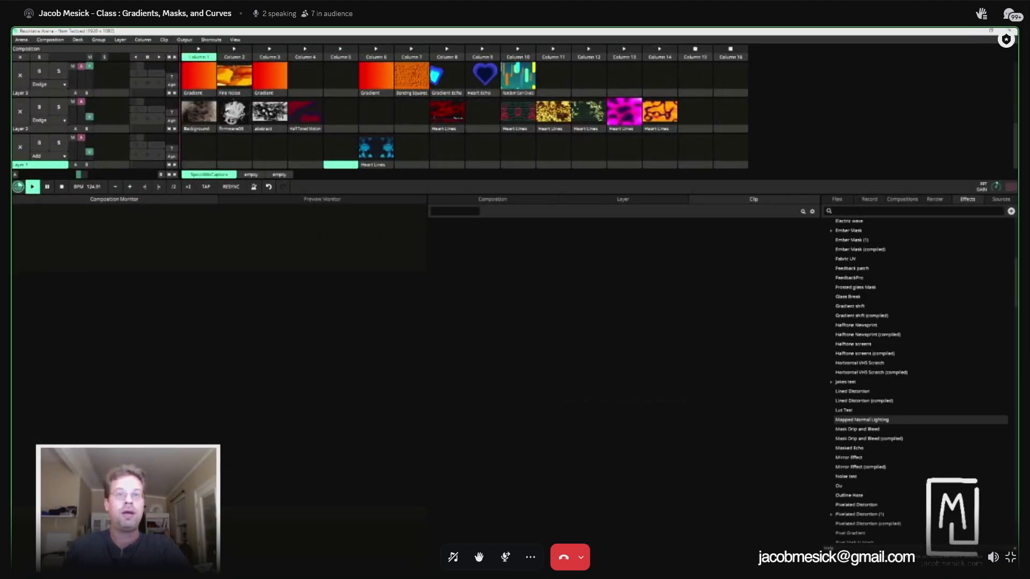
Step: Load the Orb Bumps, Orb Normal and Orb images into Column 5 and arrange them on Layers 4, 3 and 2
{"action": "left_click_drag", "start_coordinate": [321, 125], "coordinate": [343, 120]}
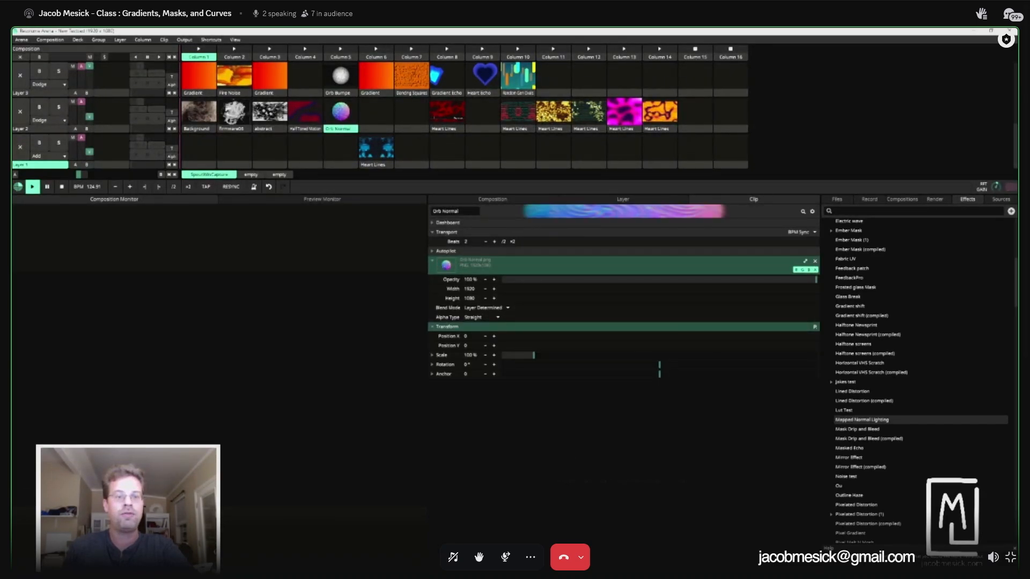
{"action": "left_click_drag", "start_coordinate": [398, 165], "coordinate": [347, 158]}
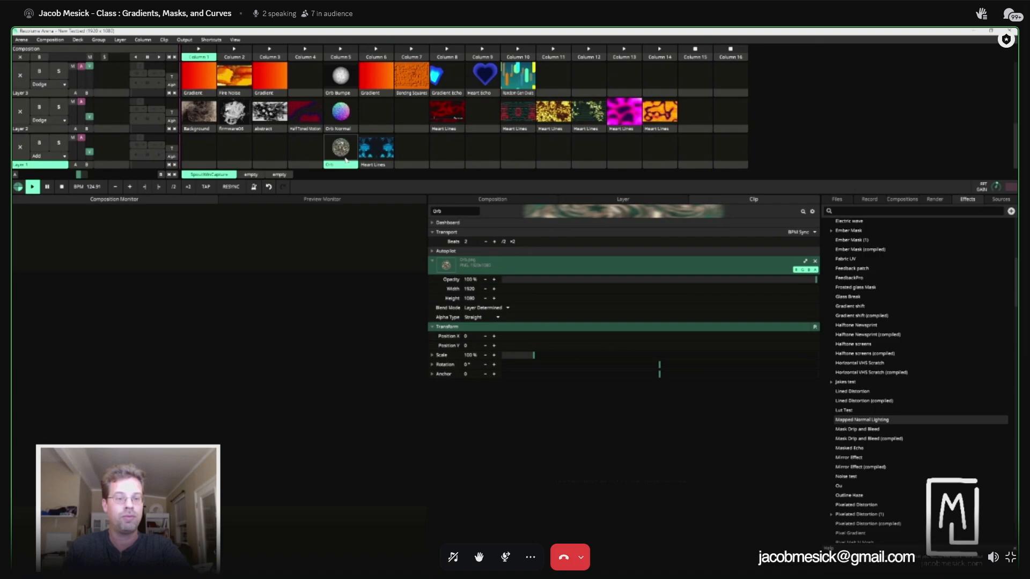
{"action": "scroll", "coordinate": [199, 135], "scroll_direction": "up", "scroll_amount": 1}
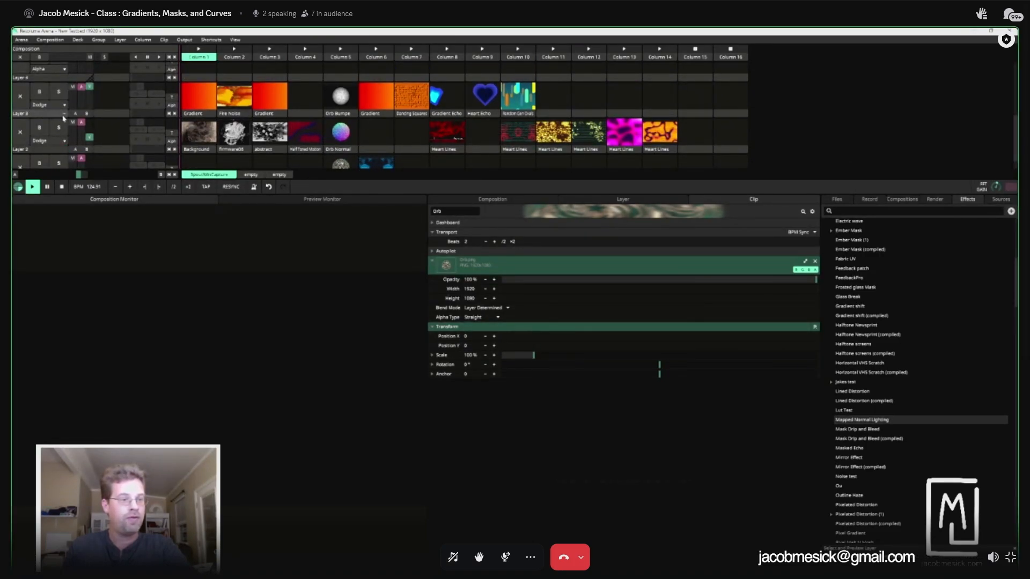
{"action": "scroll", "coordinate": [252, 107], "scroll_direction": "up", "scroll_amount": 1}
{"action": "left_click_drag", "start_coordinate": [346, 136], "coordinate": [341, 84]}
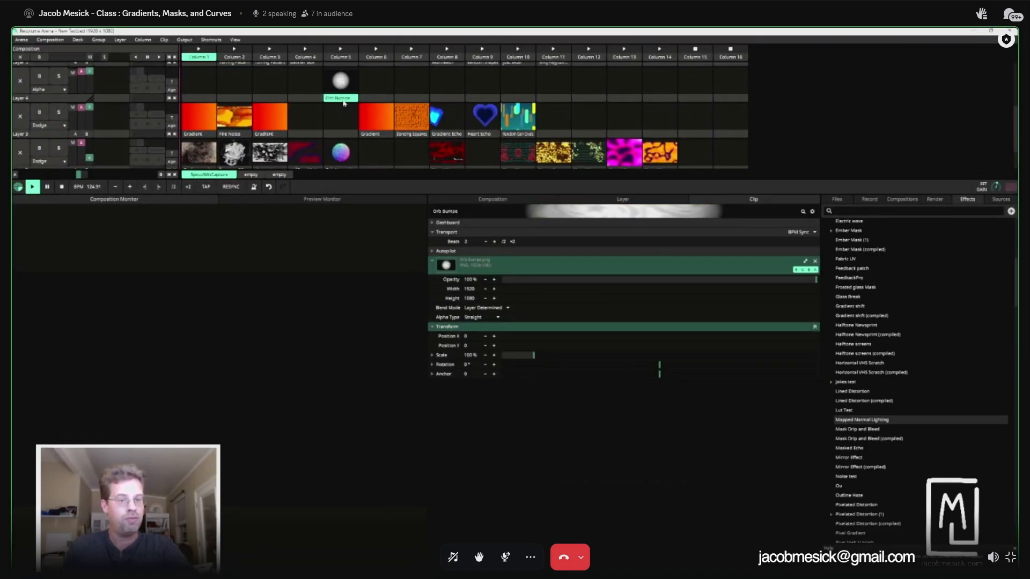
{"action": "scroll", "coordinate": [342, 132], "scroll_direction": "down", "scroll_amount": 2}
{"action": "left_click_drag", "start_coordinate": [342, 133], "coordinate": [341, 79]}
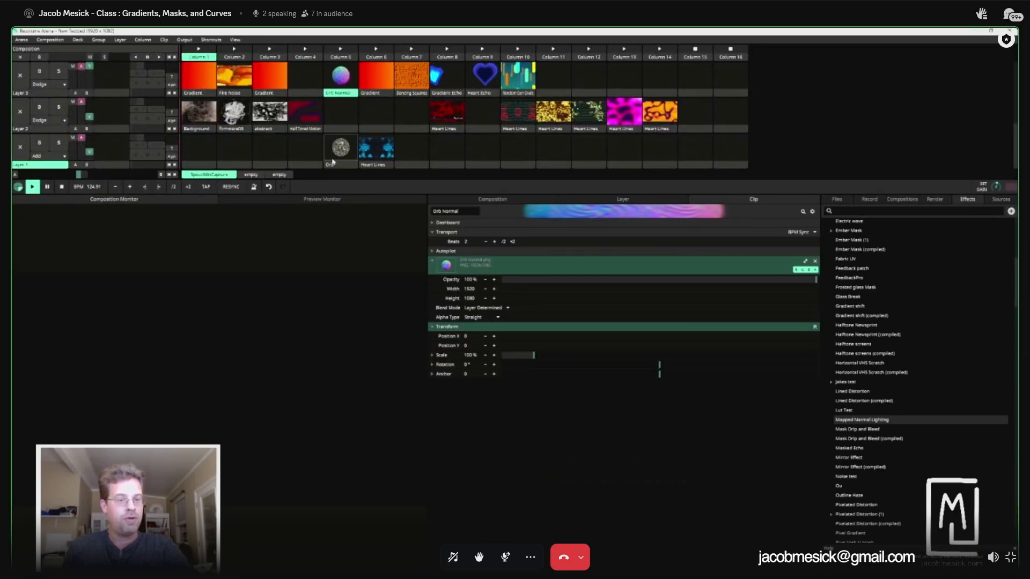
{"action": "left_click", "coordinate": [339, 138]}
{"action": "left_click_drag", "start_coordinate": [339, 148], "coordinate": [342, 111]}
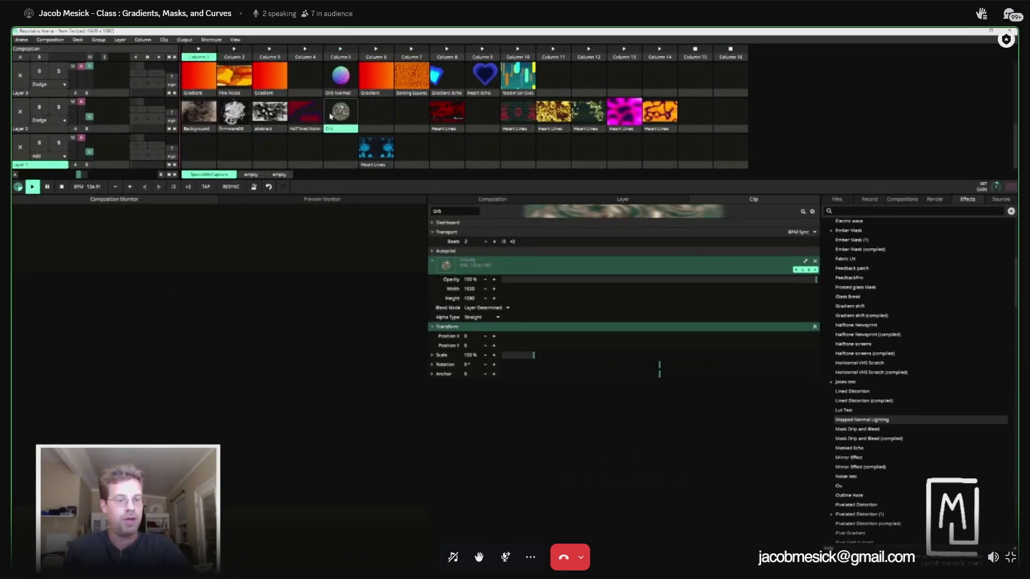
Step: Play the Orb Bumps clip on Layer 4 and add the UV Lighting effect to it
{"action": "scroll", "coordinate": [341, 111], "scroll_direction": "up", "scroll_amount": 3}
{"action": "left_click", "coordinate": [340, 109]}
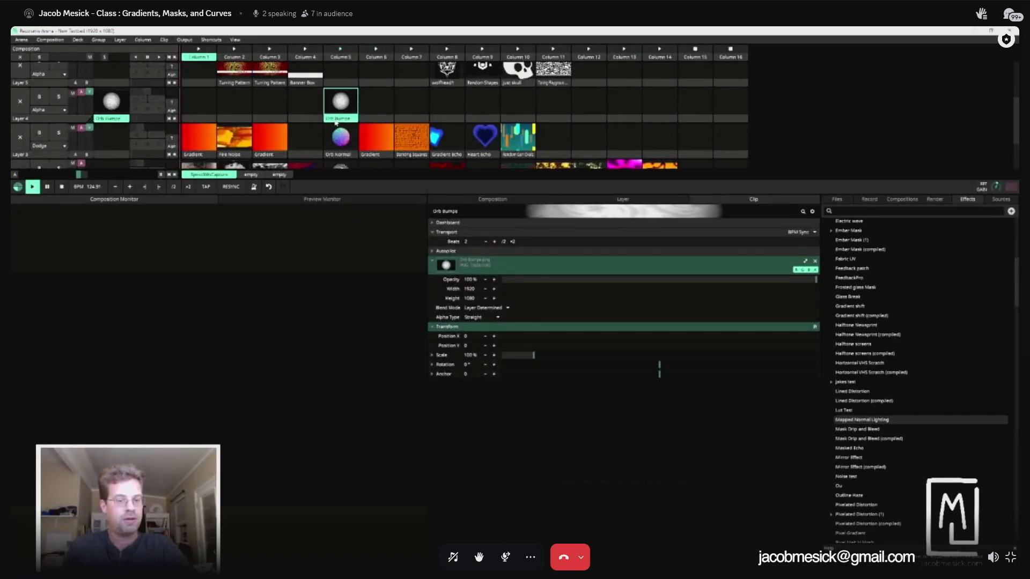
{"action": "scroll", "coordinate": [911, 456], "scroll_direction": "down", "scroll_amount": 5}
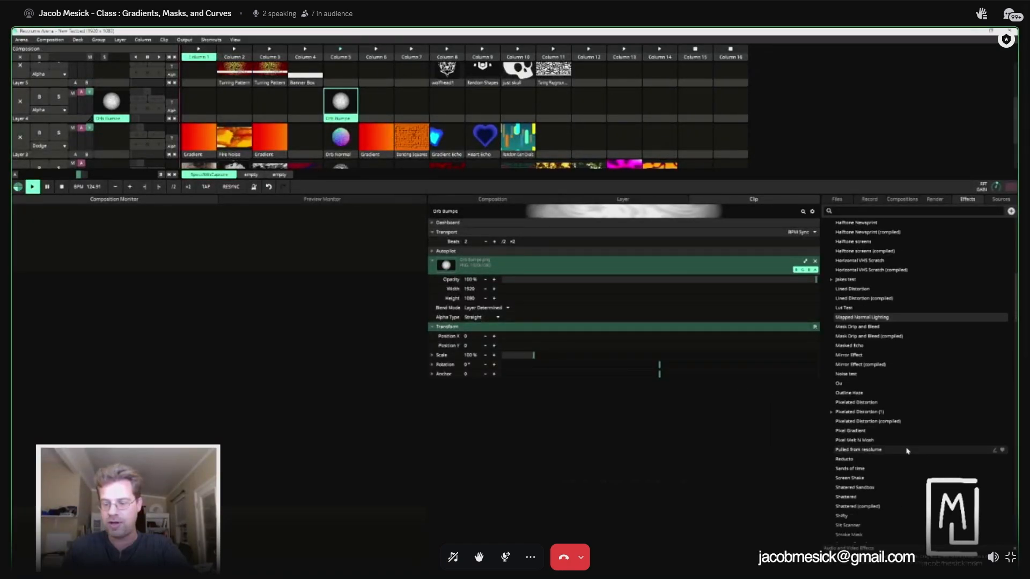
{"action": "scroll", "coordinate": [912, 461], "scroll_direction": "down", "scroll_amount": 2}
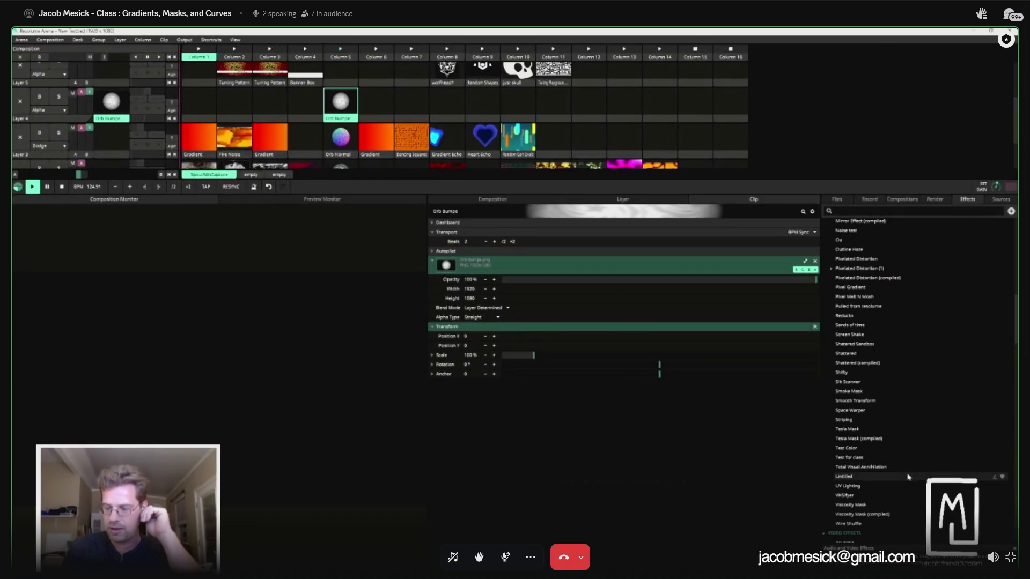
{"action": "left_click_drag", "start_coordinate": [906, 486], "coordinate": [341, 152]}
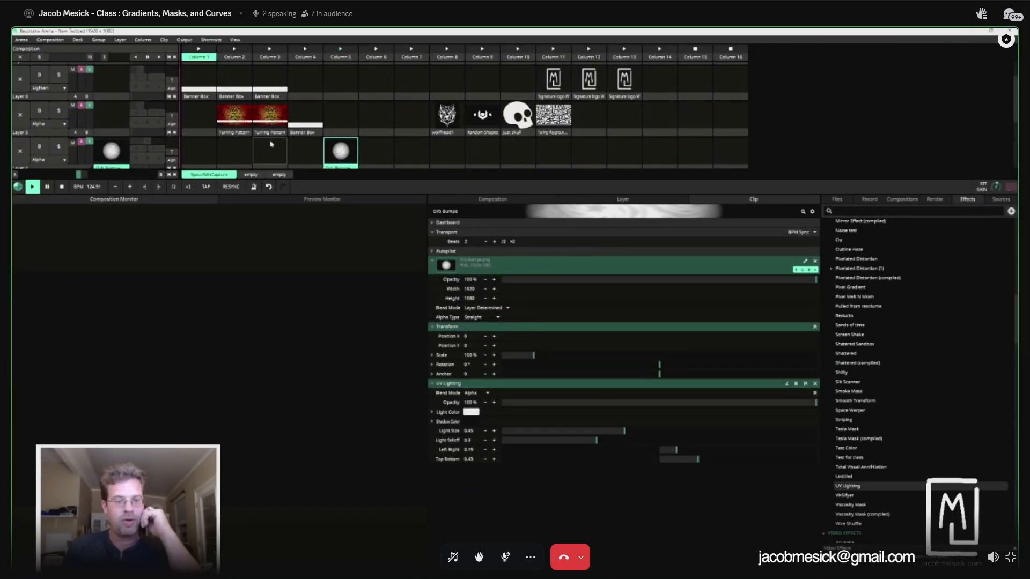
Step: Play Orb Normal and set Orb Bumps' UV Lighting to Light Size 0.46, Light Falloff 0.24, Left Right 0.29 and Top Bottom -0.01
{"action": "scroll", "coordinate": [333, 112], "scroll_direction": "down", "scroll_amount": 2}
{"action": "left_click", "coordinate": [333, 112]}
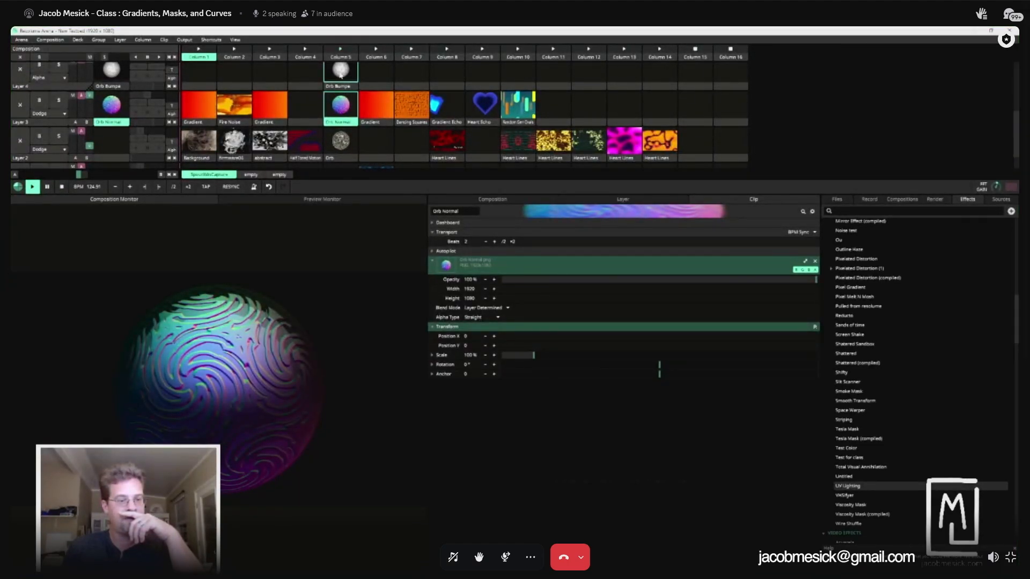
{"action": "left_click", "coordinate": [341, 75]}
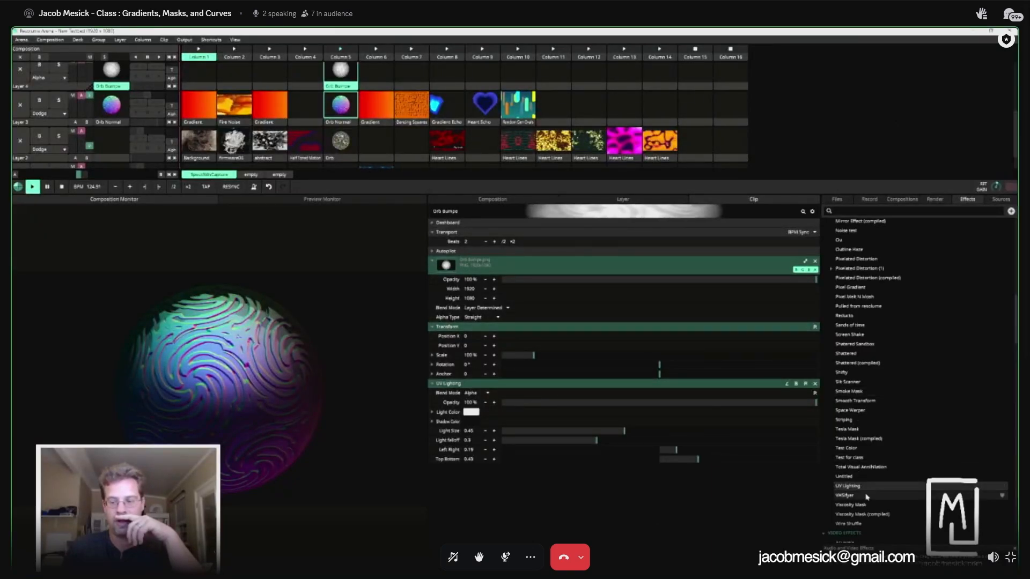
{"action": "left_click_drag", "start_coordinate": [625, 431], "coordinate": [617, 462]}
{"action": "left_click_drag", "start_coordinate": [676, 450], "coordinate": [621, 433]}
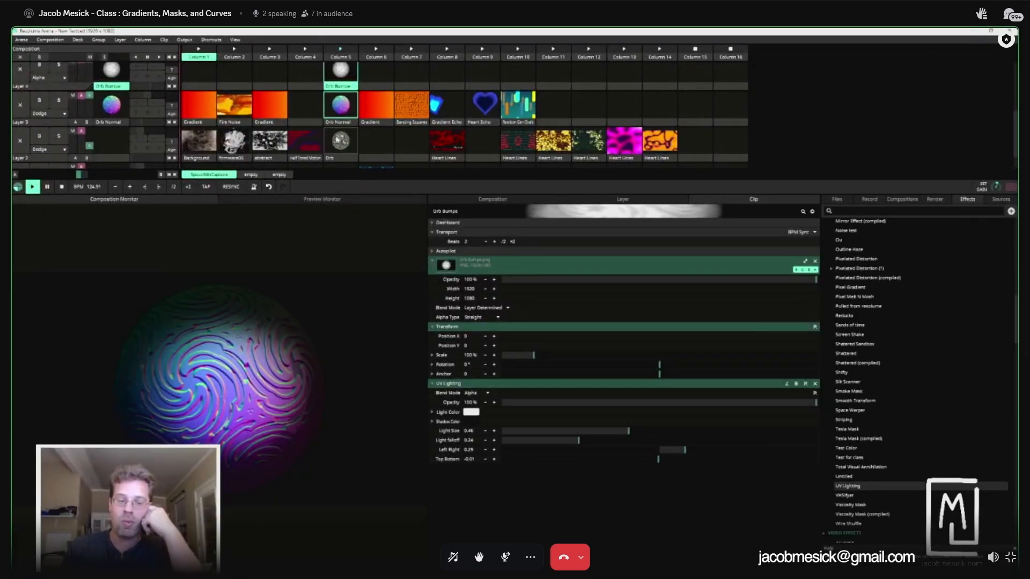
Step: Play the Orb clip on Layer 2 and add the Mapped Normal Lighting effect to the Orb Normal clip
{"action": "left_click", "coordinate": [339, 141]}
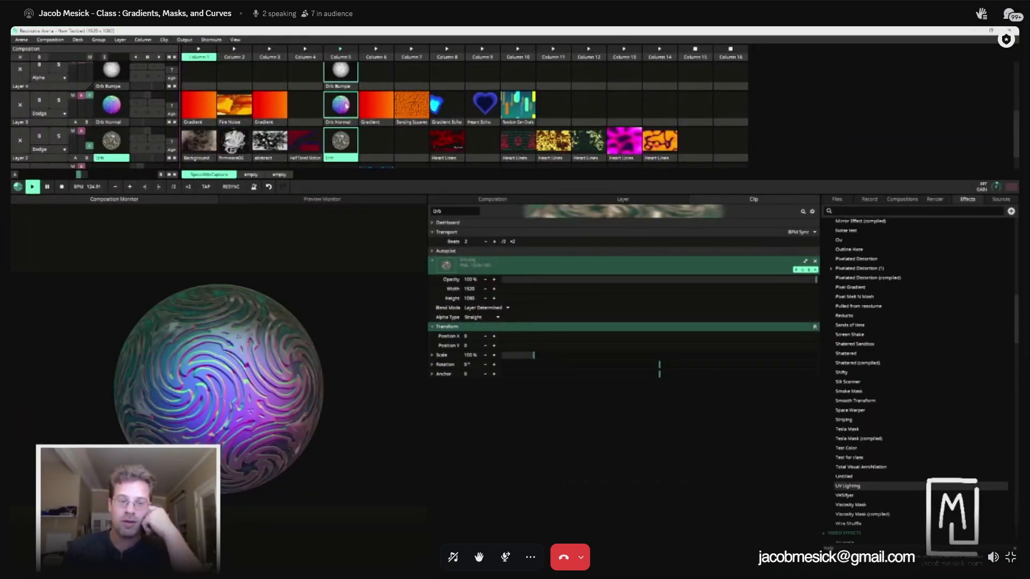
{"action": "left_click", "coordinate": [326, 105]}
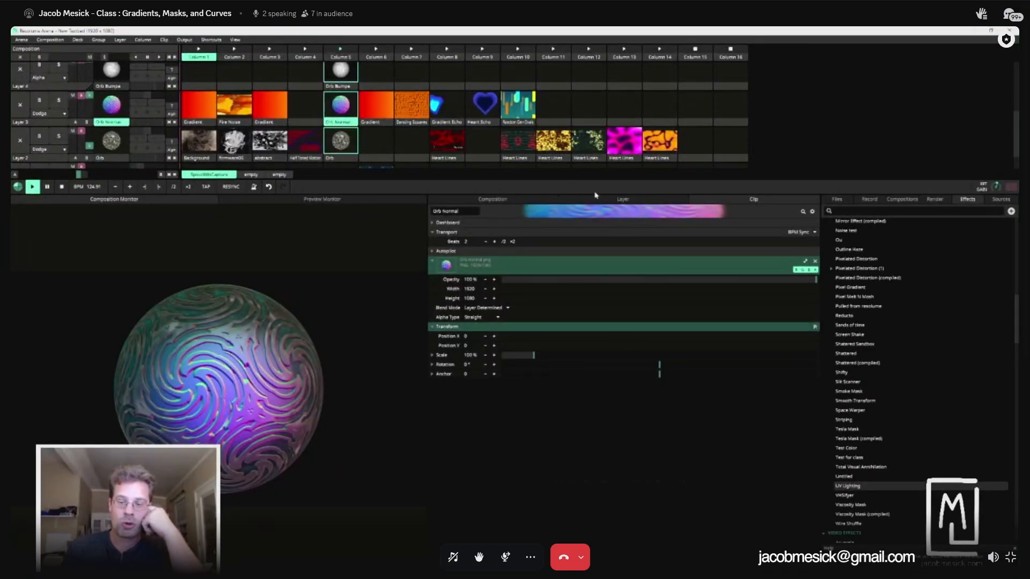
{"action": "scroll", "coordinate": [861, 371], "scroll_direction": "up", "scroll_amount": 5}
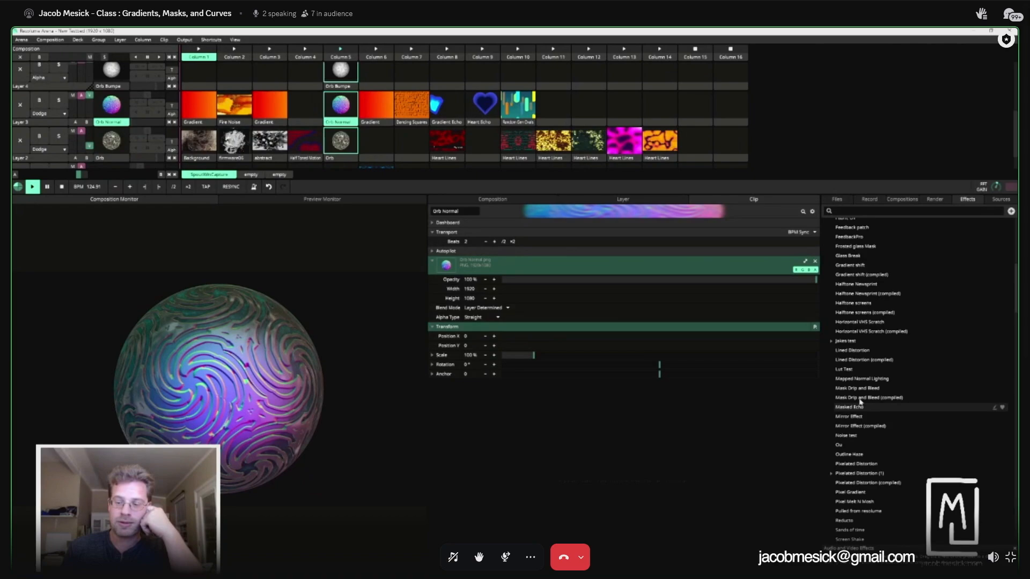
{"action": "left_click_drag", "start_coordinate": [861, 378], "coordinate": [347, 83]}
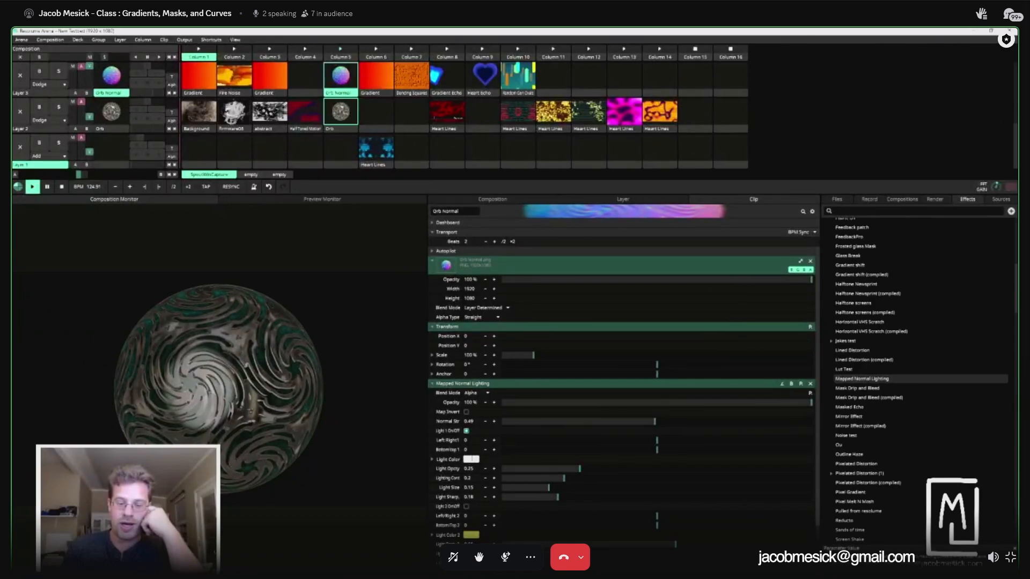
Step: Make Orb Normal's light 1 yellow, with opacity 0.24, Lighting Cont 0.22, Light Size 0.4 and Left Right 0.34
{"action": "left_click", "coordinate": [471, 459]}
{"action": "left_click", "coordinate": [523, 471]}
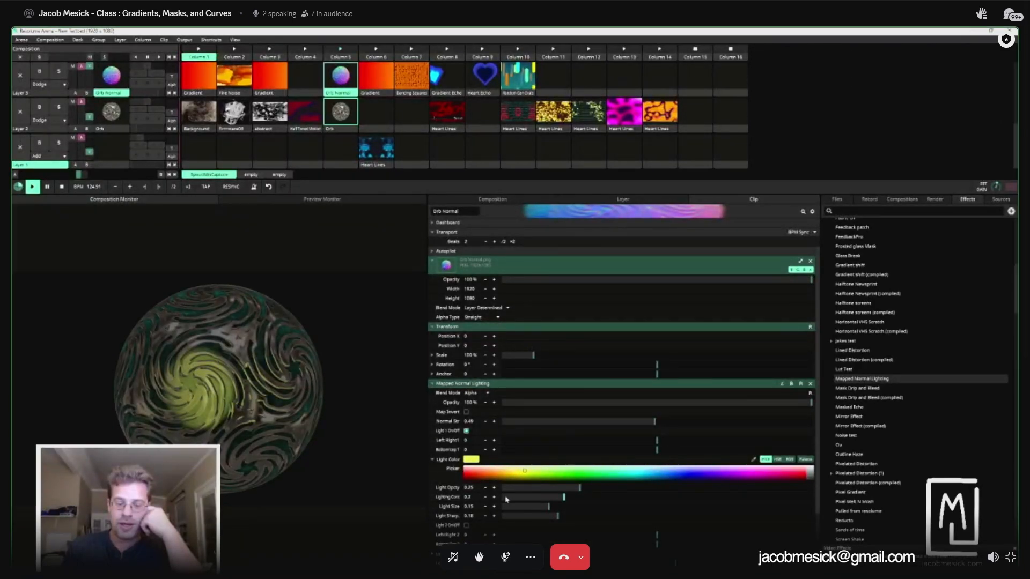
{"action": "left_click_drag", "start_coordinate": [578, 490], "coordinate": [628, 527]}
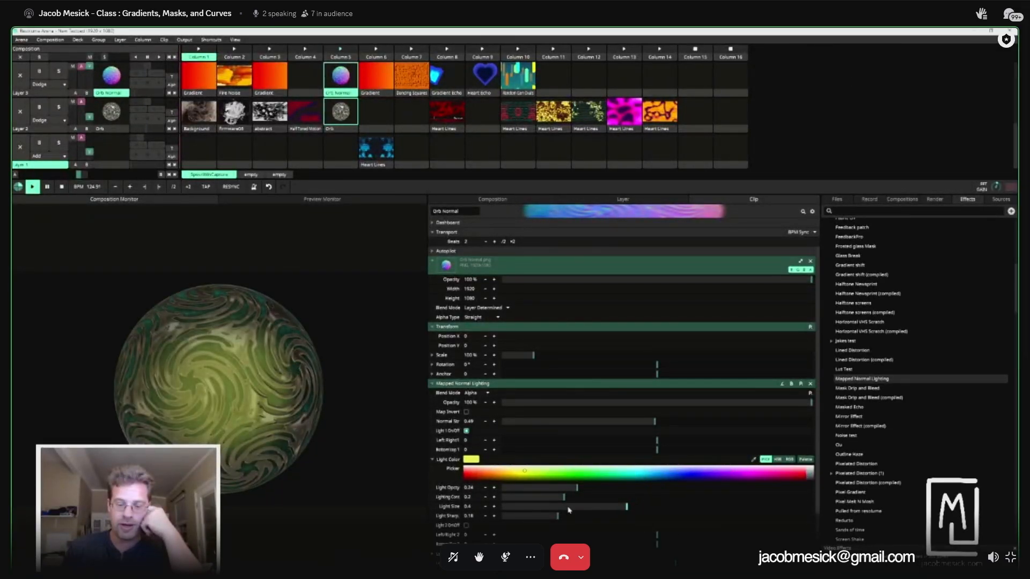
{"action": "left_click_drag", "start_coordinate": [563, 496], "coordinate": [569, 497]}
{"action": "left_click_drag", "start_coordinate": [656, 440], "coordinate": [710, 440]}
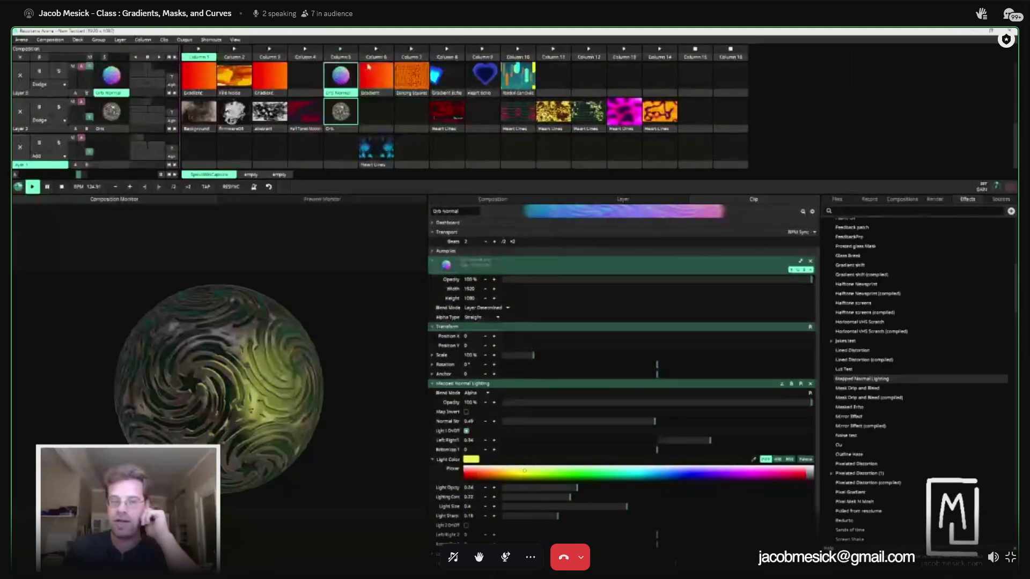
Step: Show the Orb Bumps clip's UV Lighting settings and locate UV Lighting in the effects list
{"action": "scroll", "coordinate": [333, 108], "scroll_direction": "up", "scroll_amount": 2}
{"action": "left_click", "coordinate": [333, 108]}
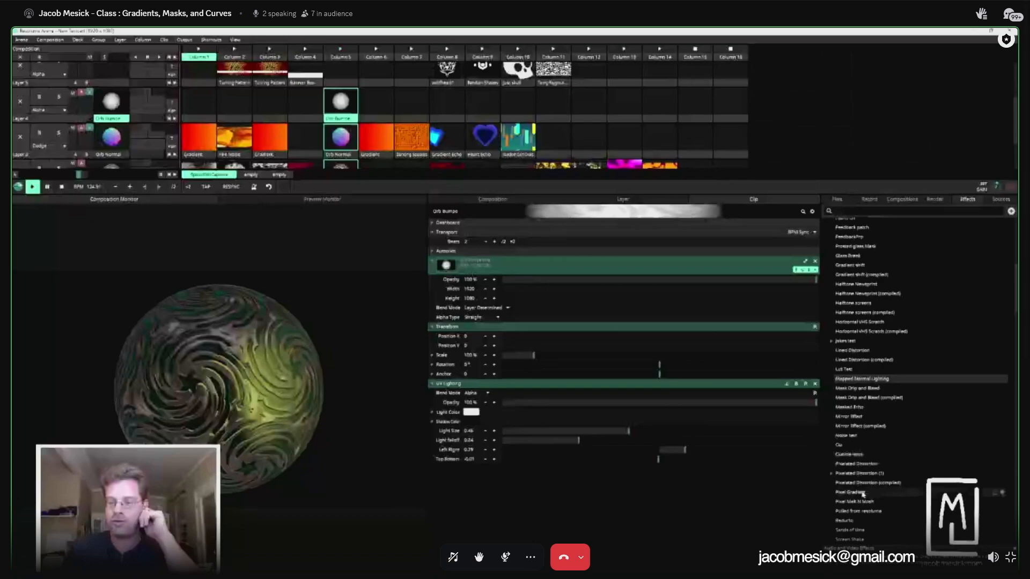
{"action": "scroll", "coordinate": [858, 510], "scroll_direction": "down", "scroll_amount": 2}
{"action": "scroll", "coordinate": [860, 512], "scroll_direction": "down", "scroll_amount": 5}
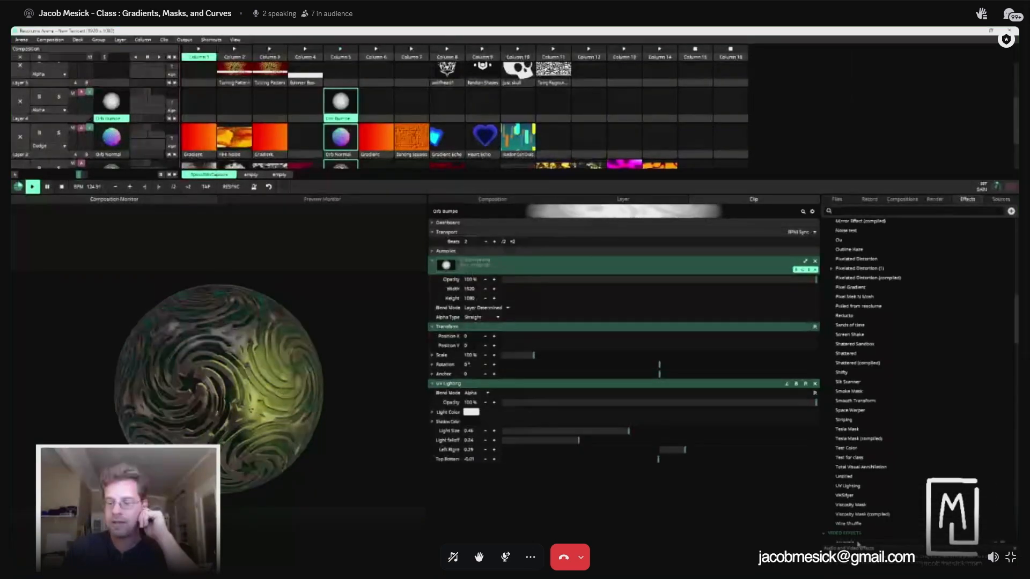
{"action": "left_click", "coordinate": [844, 486]}
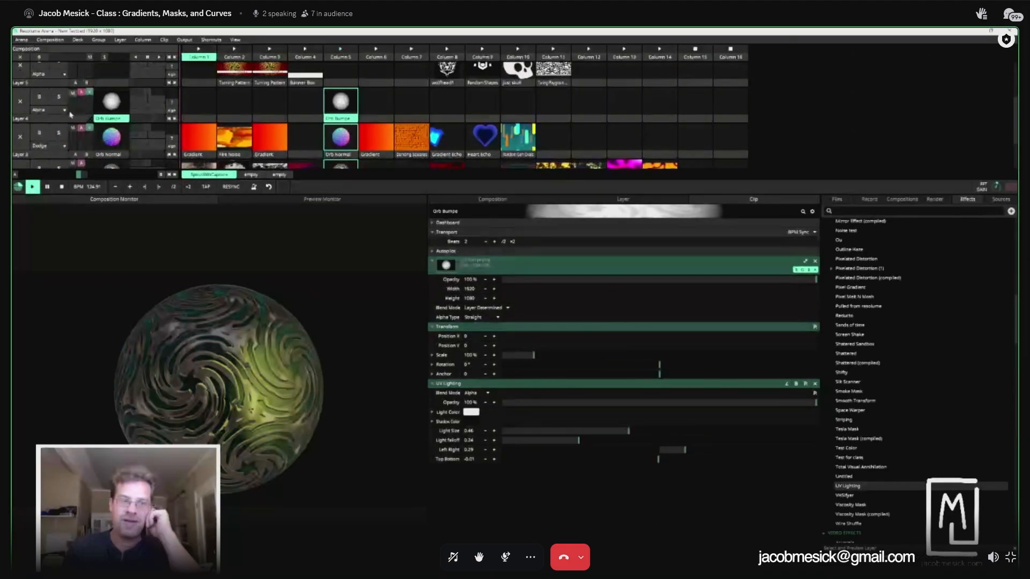
Step: Examine the Mask Mode options of Layer 4, which holds the Orb Bumps clip
{"action": "left_click", "coordinate": [89, 122]}
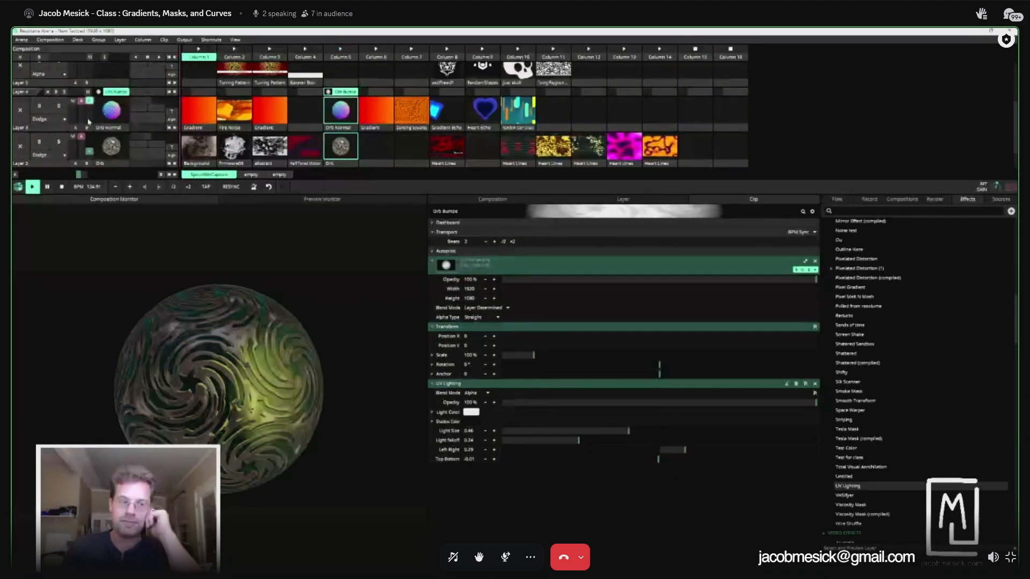
{"action": "left_click", "coordinate": [40, 93]}
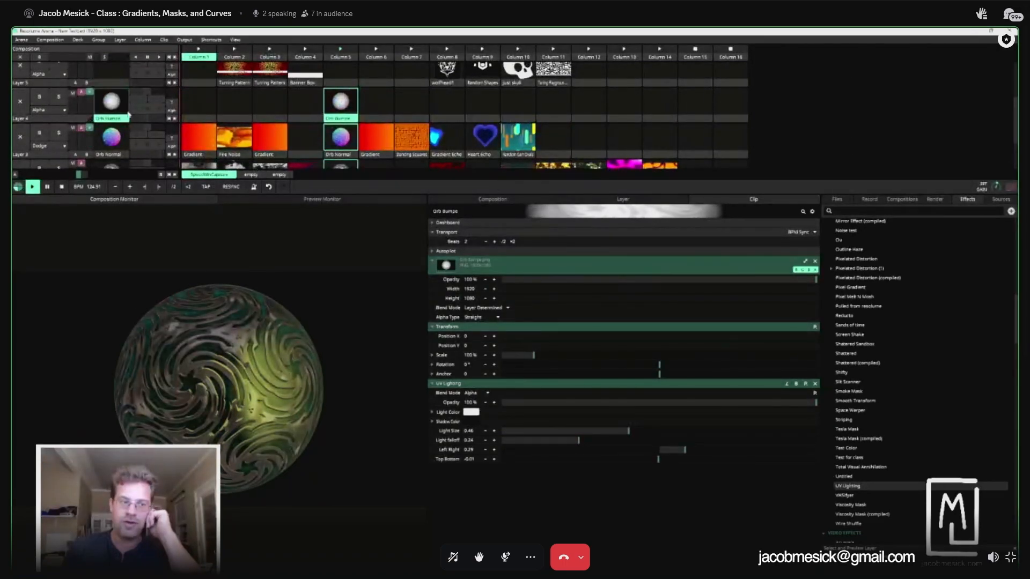
{"action": "right_click", "coordinate": [67, 123]}
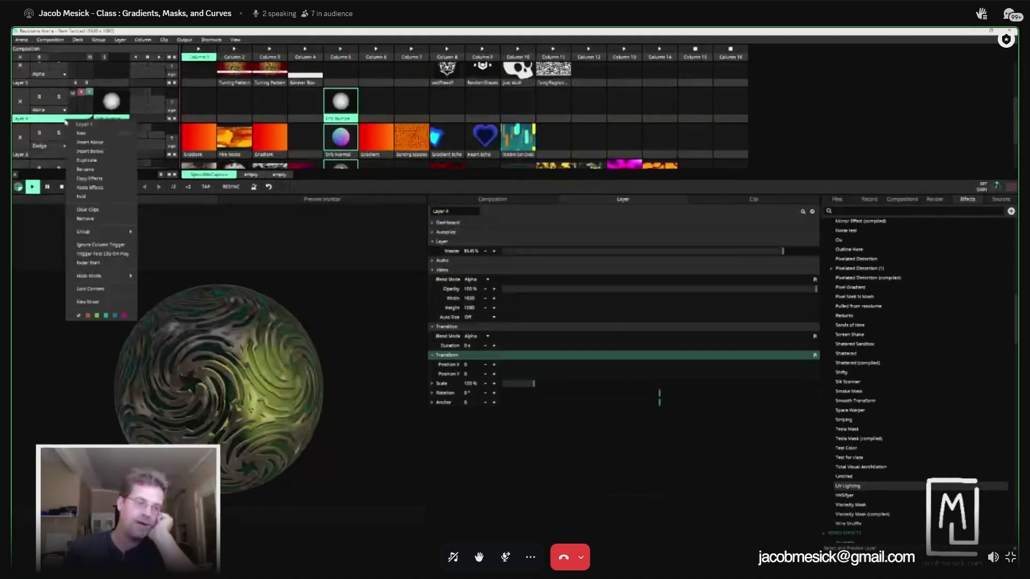
{"action": "mouse_move", "coordinate": [123, 276]}
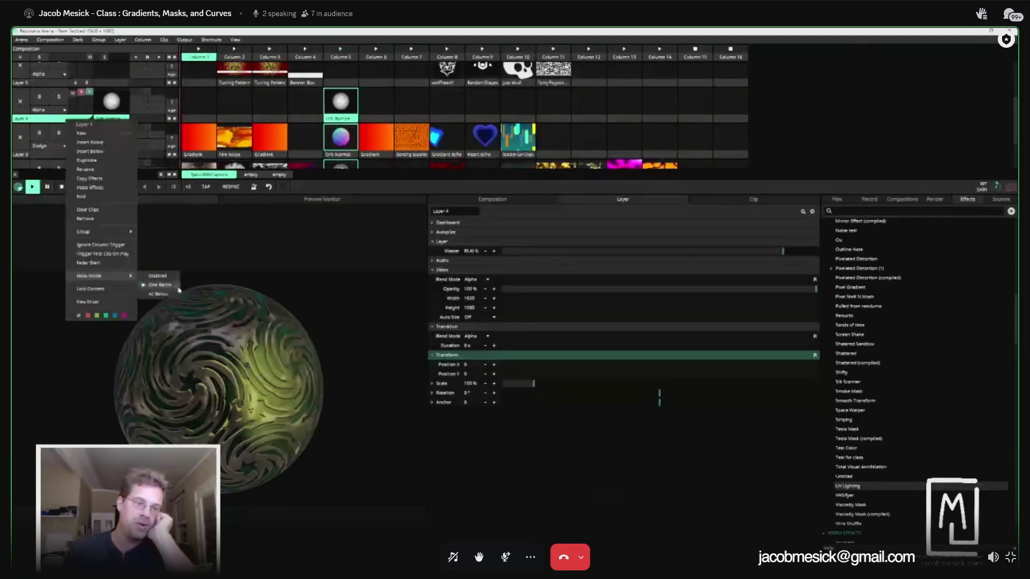
{"action": "left_click", "coordinate": [269, 237]}
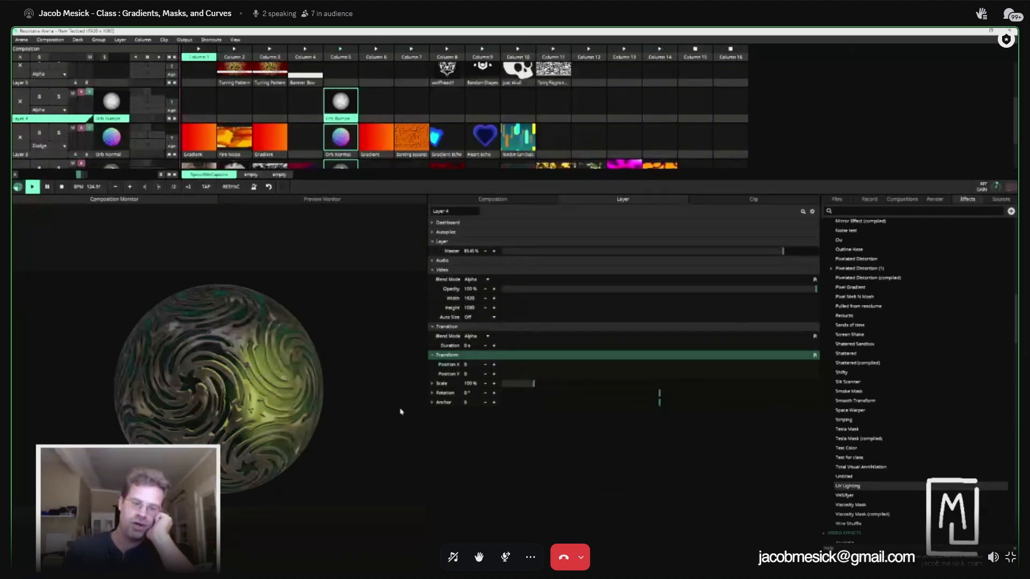
Step: Show the Orb Normal clip's settings, then collapse and reopen its Mapped Normal Lighting effect
{"action": "left_click", "coordinate": [338, 140]}
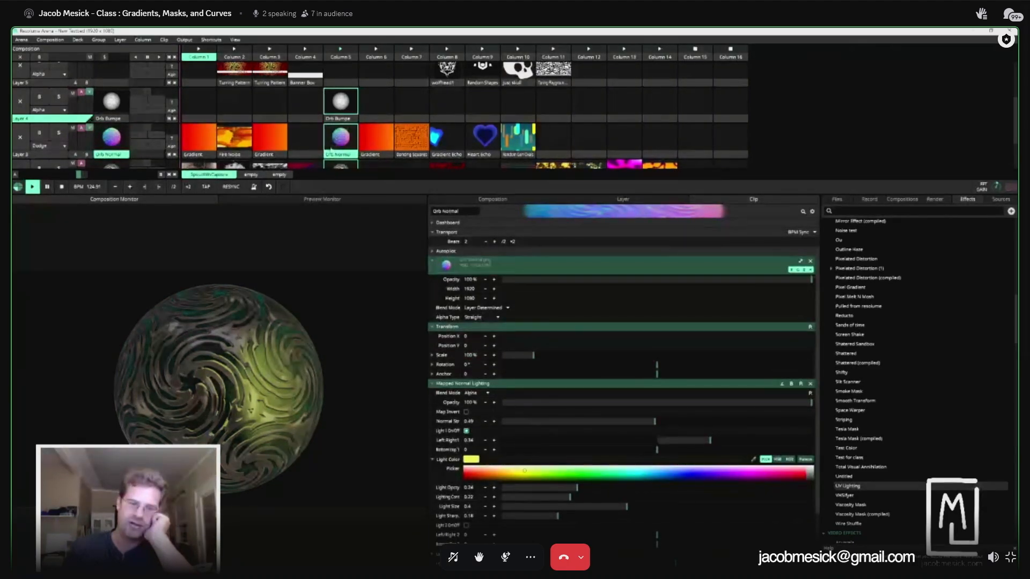
{"action": "left_click", "coordinate": [504, 385]}
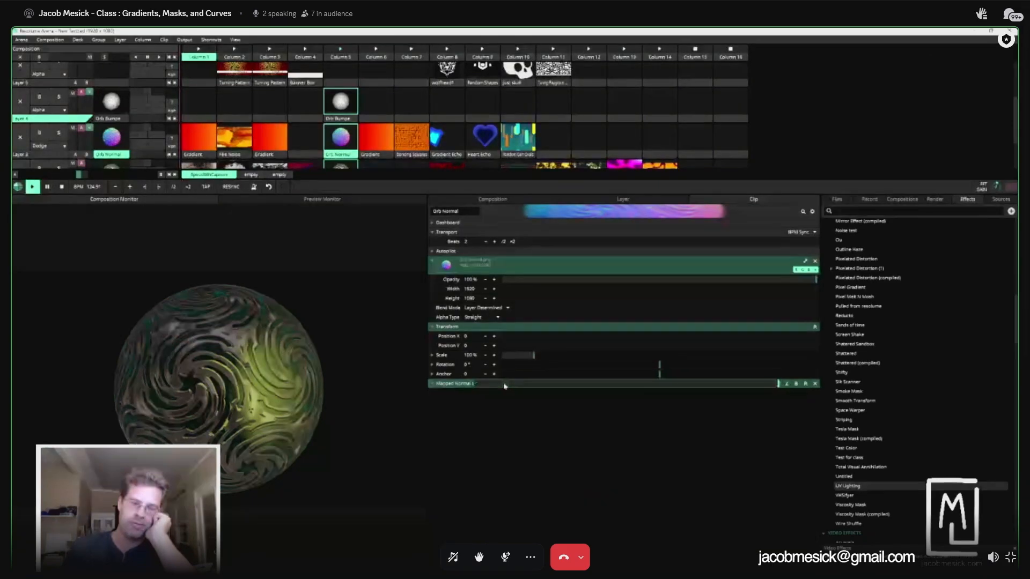
{"action": "left_click", "coordinate": [432, 384]}
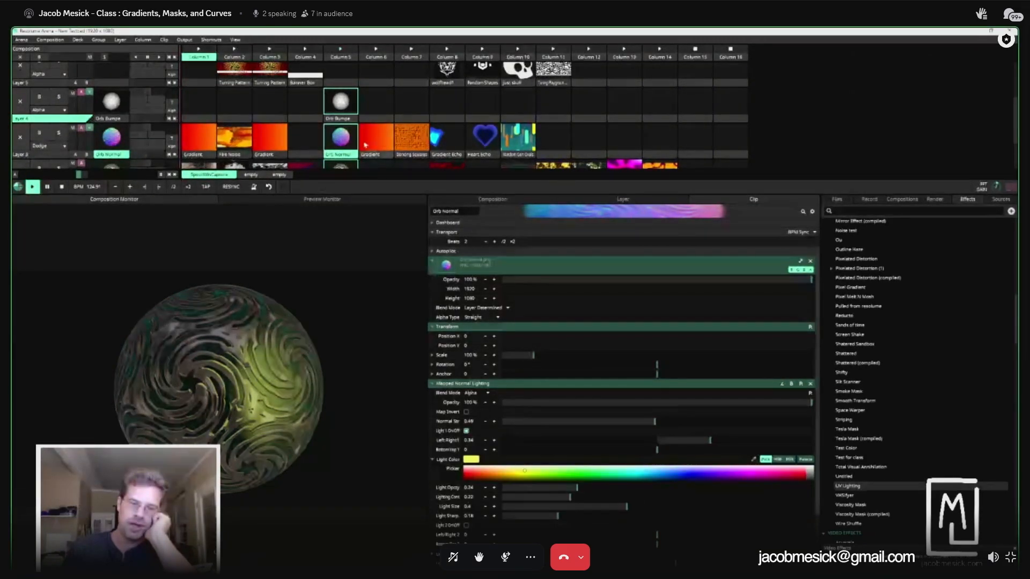
Step: Set the Orb Bumps clip's UV Lighting to Light Size 0.63 and Light Falloff 0.3
{"action": "left_click", "coordinate": [340, 101]}
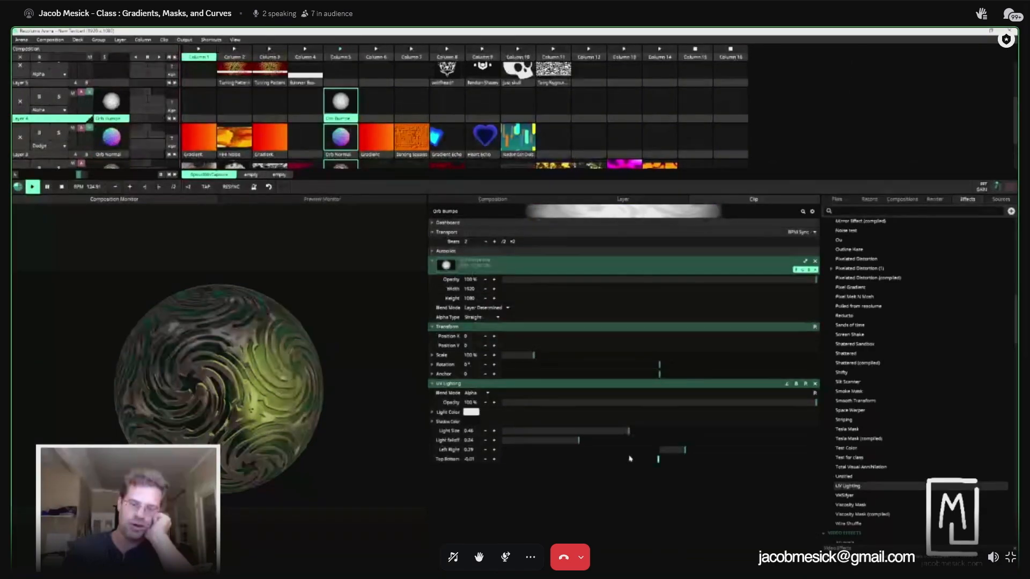
{"action": "left_click_drag", "start_coordinate": [629, 432], "coordinate": [676, 463]}
{"action": "left_click_drag", "start_coordinate": [556, 456], "coordinate": [595, 456]}
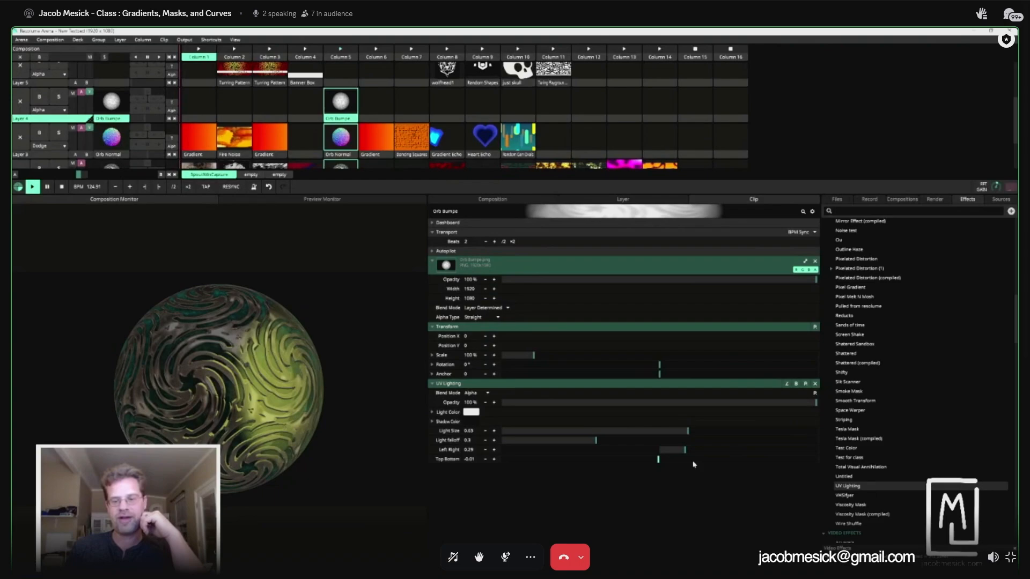
Step: Set light 1's Left Right value to 0.01 in the Orb Normal clip's Mapped Normal Lighting effect
{"action": "left_click_drag", "start_coordinate": [685, 451], "coordinate": [658, 441]}
{"action": "left_click", "coordinate": [347, 146]}
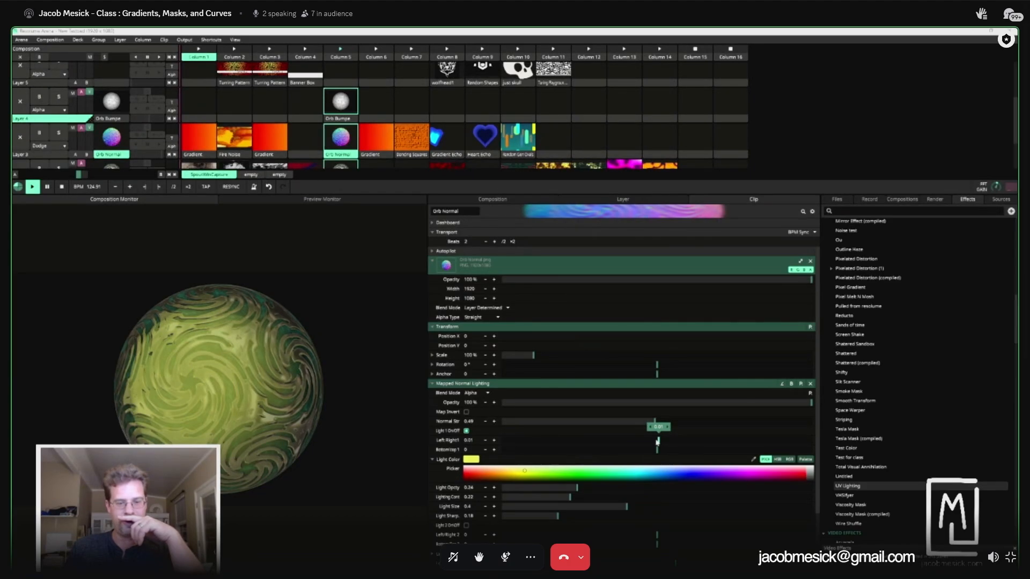
{"action": "left_click", "coordinate": [470, 460]}
{"action": "left_click", "coordinate": [468, 461]}
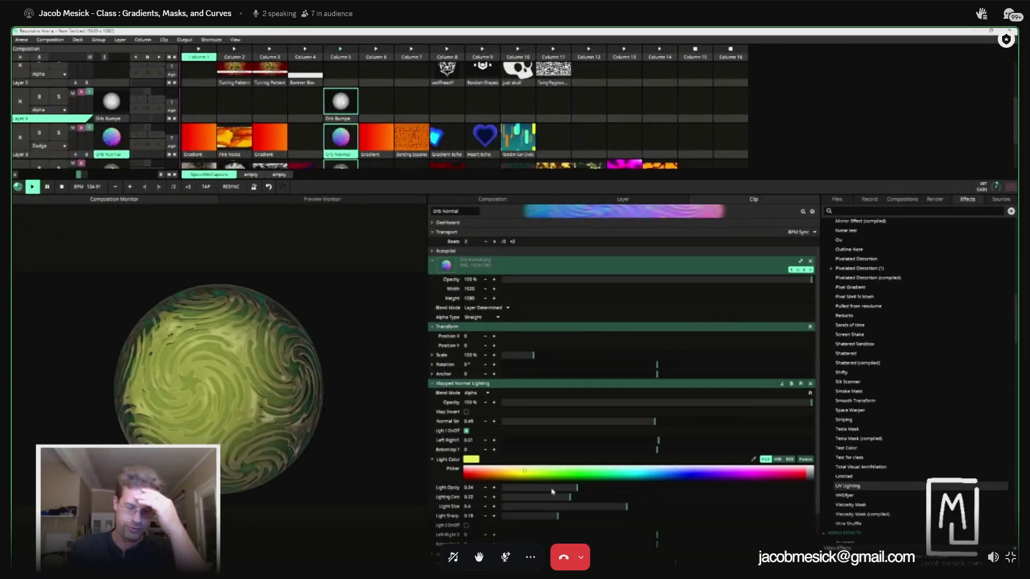
Step: Switch to Resolume Wire, open the HeartLines patch and preview its Texture Out node in the monitor
{"action": "left_click", "coordinate": [632, 470]}
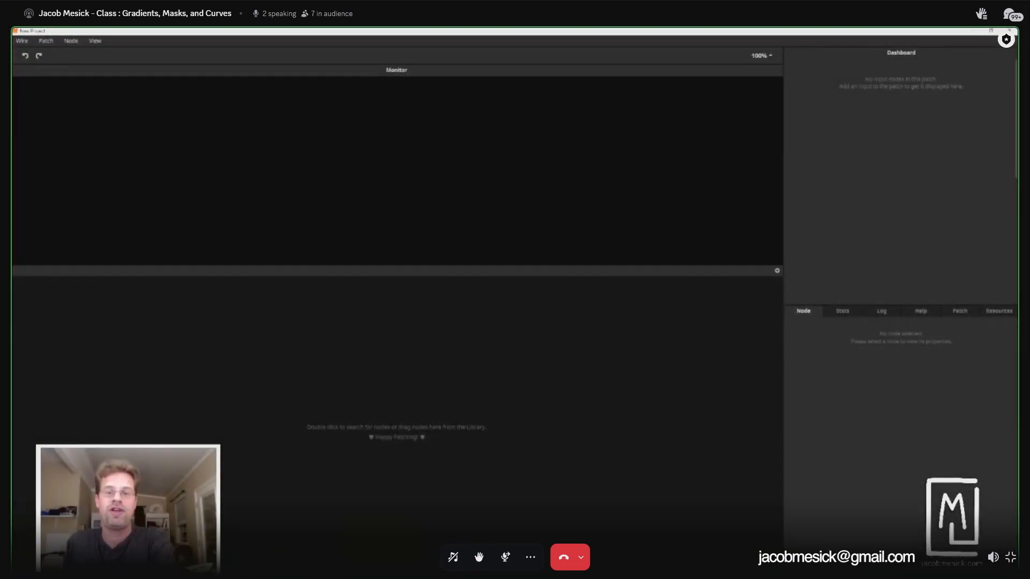
{"action": "left_click", "coordinate": [505, 256]}
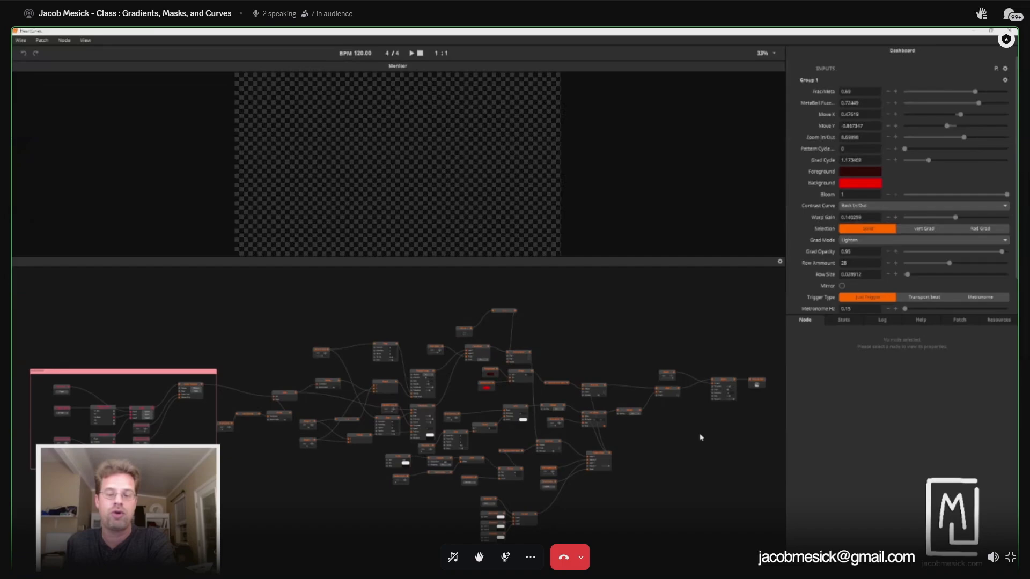
{"action": "double_click", "coordinate": [762, 384]}
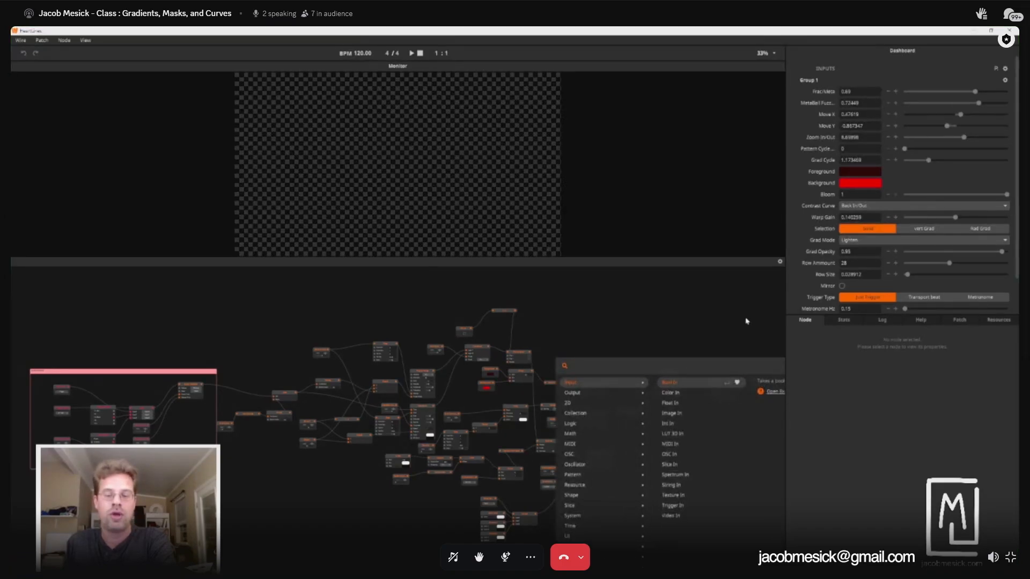
{"action": "left_click", "coordinate": [756, 384]}
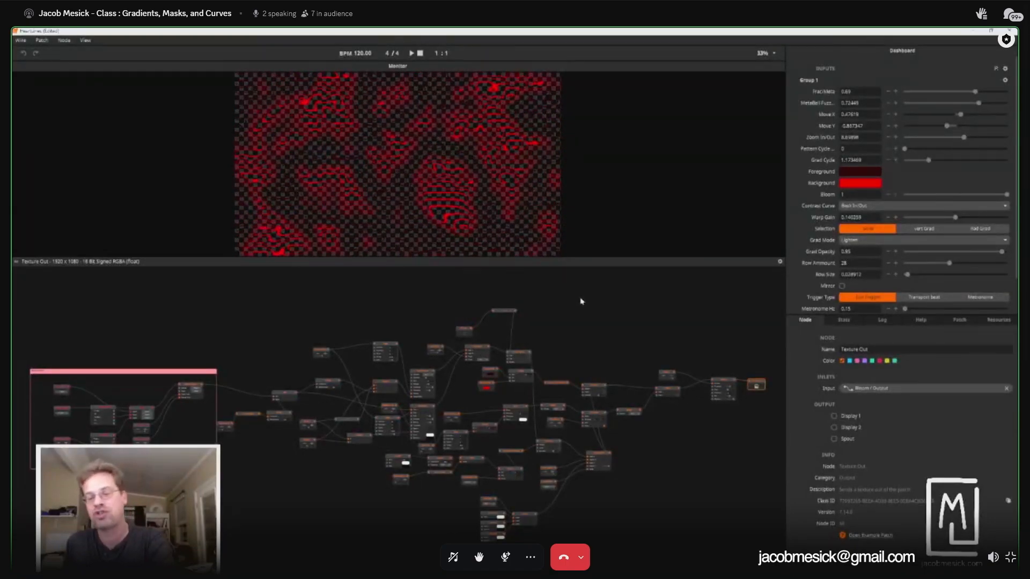
Step: Show the HeartLines patch properties and examine the available Category choices
{"action": "left_click", "coordinate": [958, 321]}
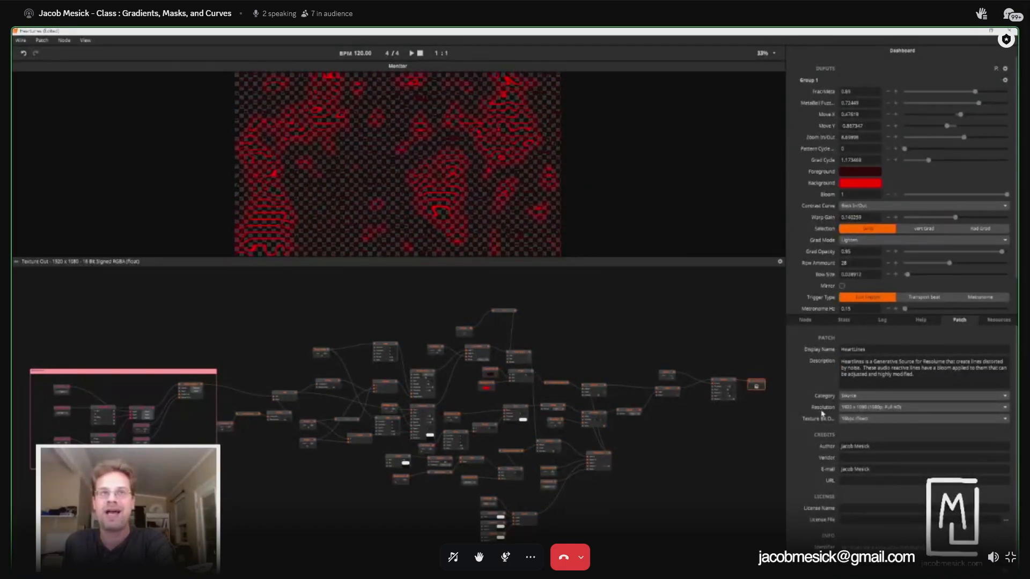
{"action": "left_click", "coordinate": [859, 398]}
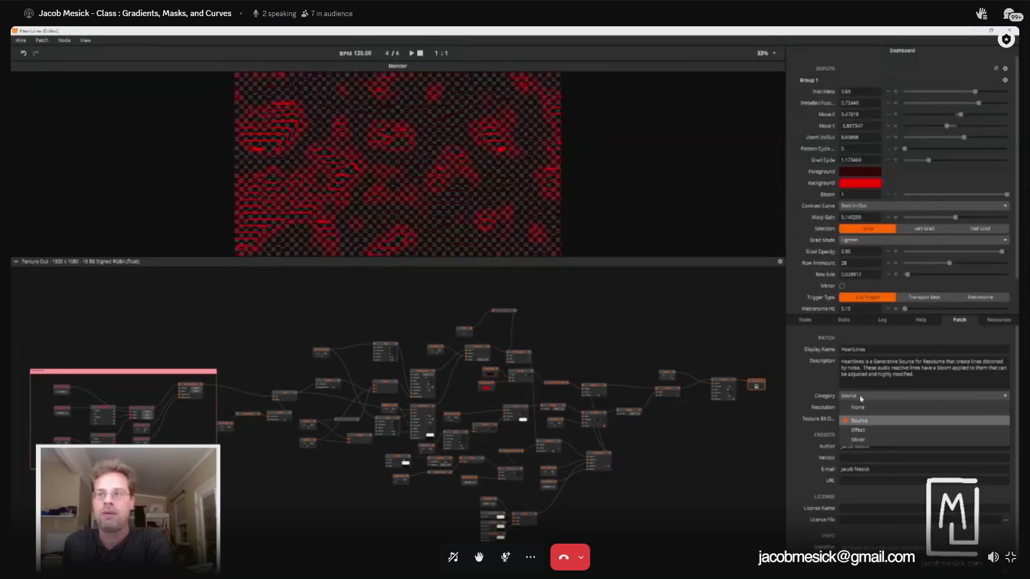
{"action": "left_click", "coordinate": [654, 331]}
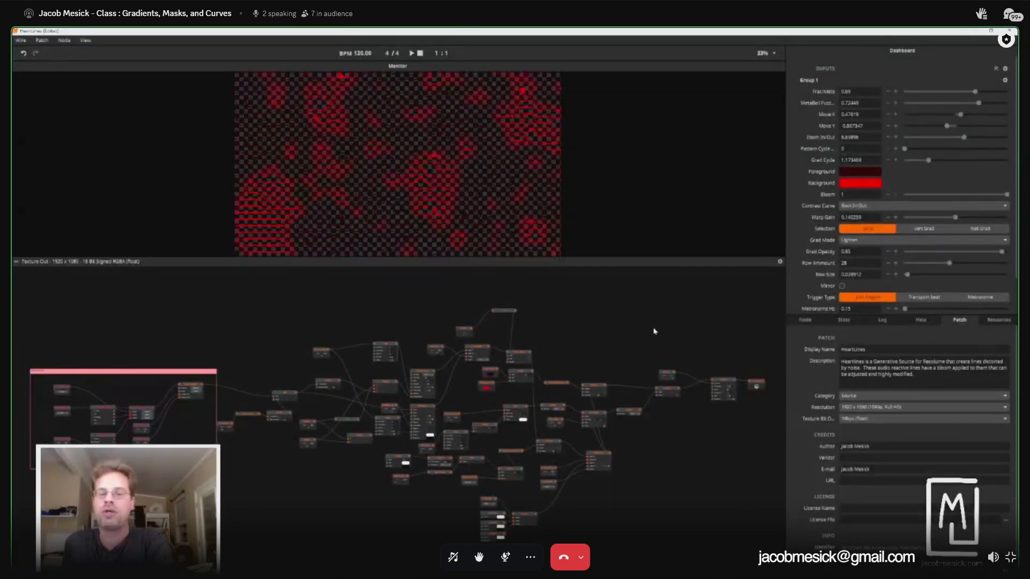